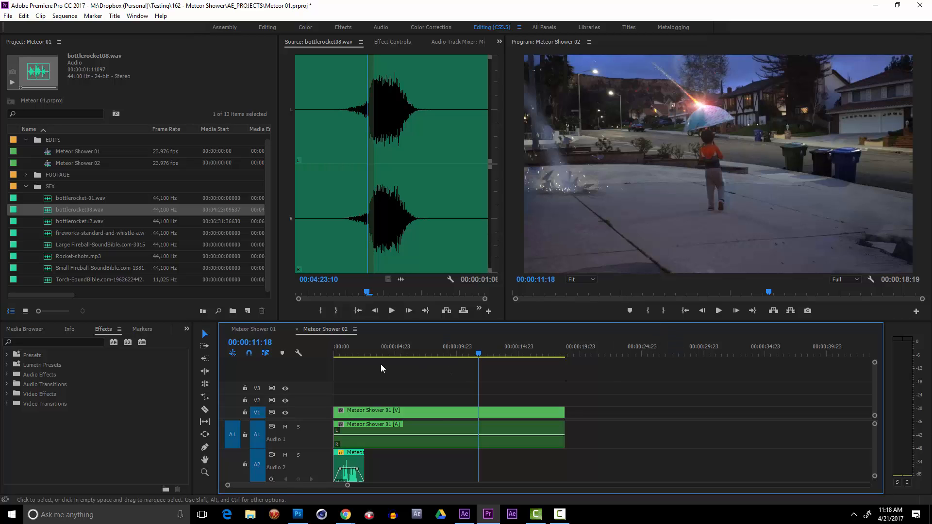
Switch to the Meteor Shower 01 sequence and play it from 00:00:03:09, replaying the final impact from 00:00:16:16.
{"action": "left_click", "coordinate": [256, 331]}
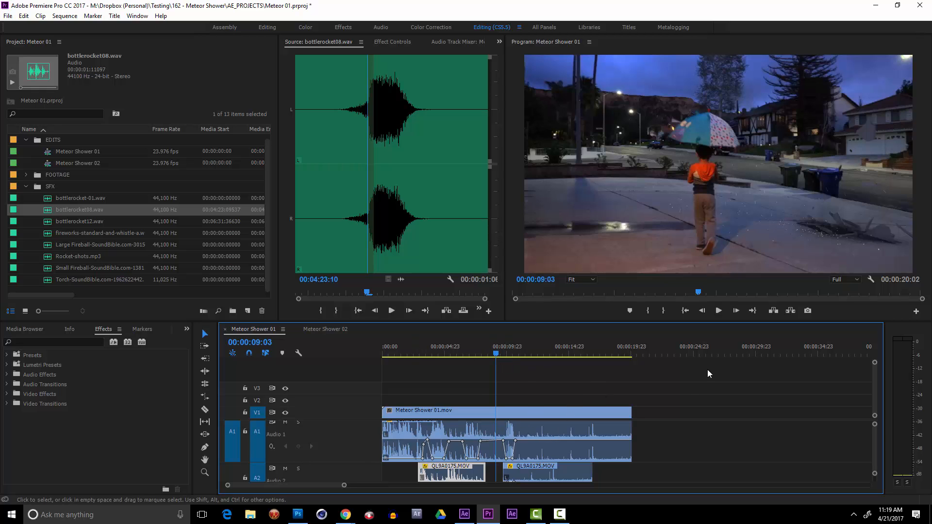
{"action": "left_click", "coordinate": [416, 353]}
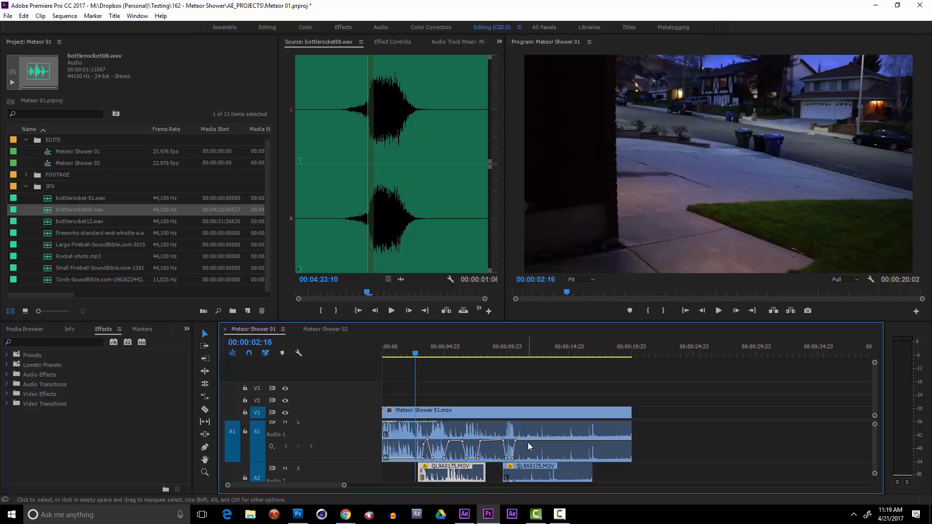
{"action": "left_click", "coordinate": [424, 353]}
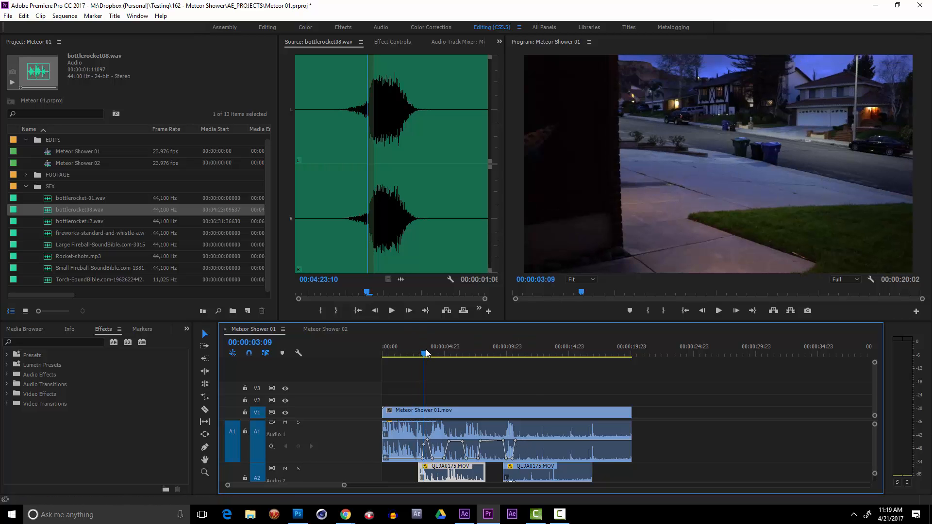
{"action": "scroll", "coordinate": [612, 453], "scroll_direction": "down", "scroll_amount": 1}
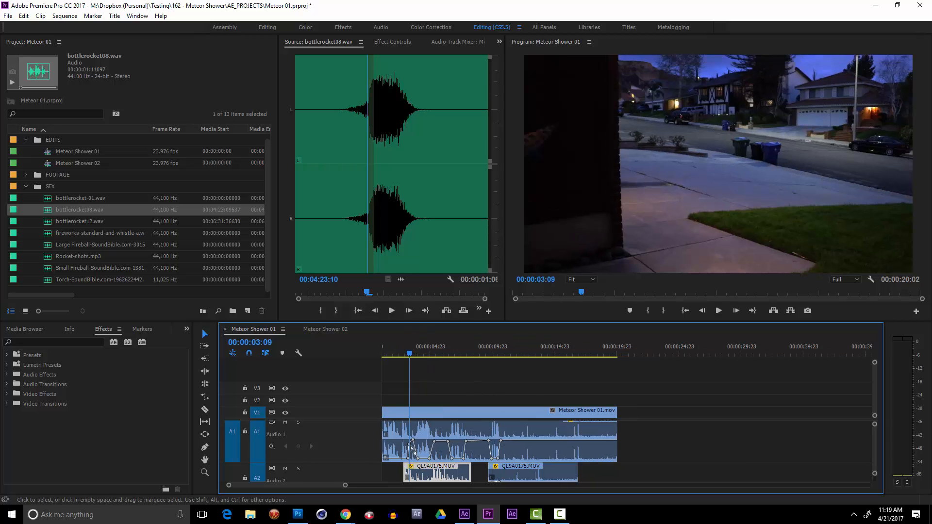
{"action": "key", "text": "space"}
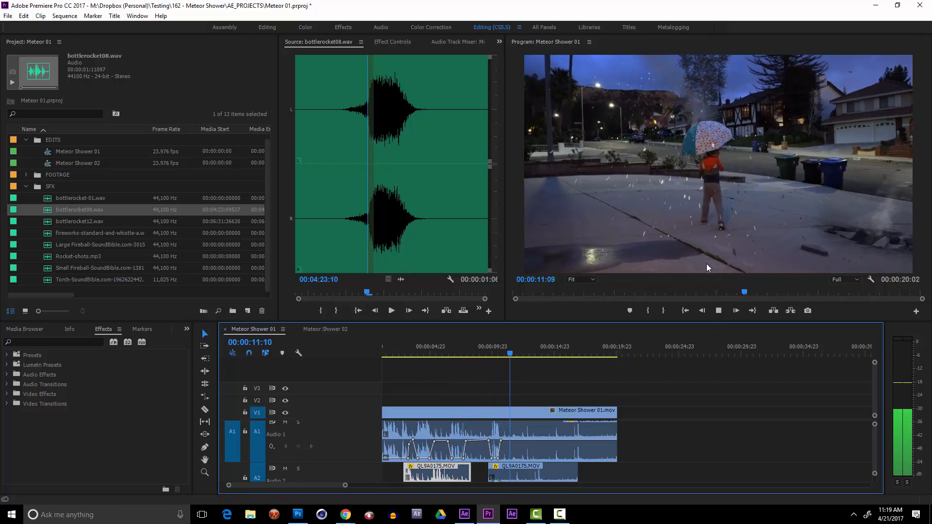
{"action": "left_click", "coordinate": [719, 311]}
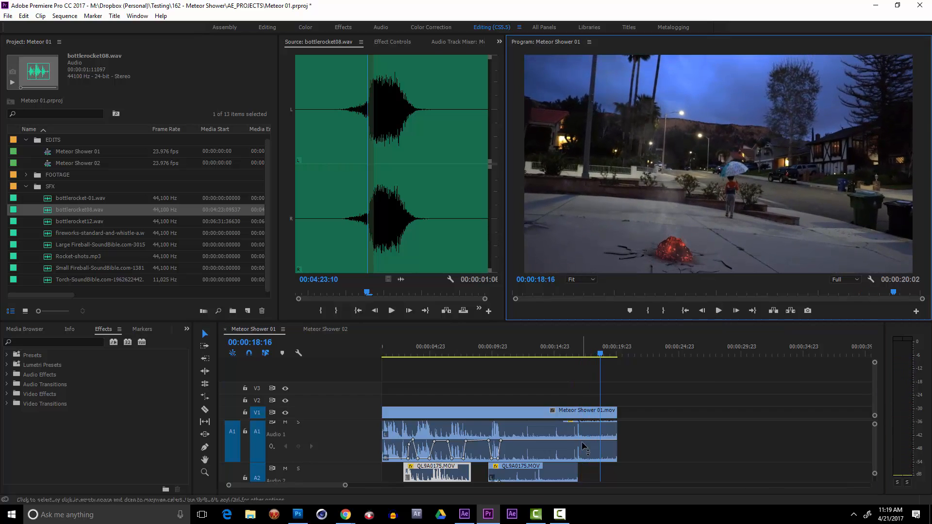
{"action": "left_click", "coordinate": [576, 352]}
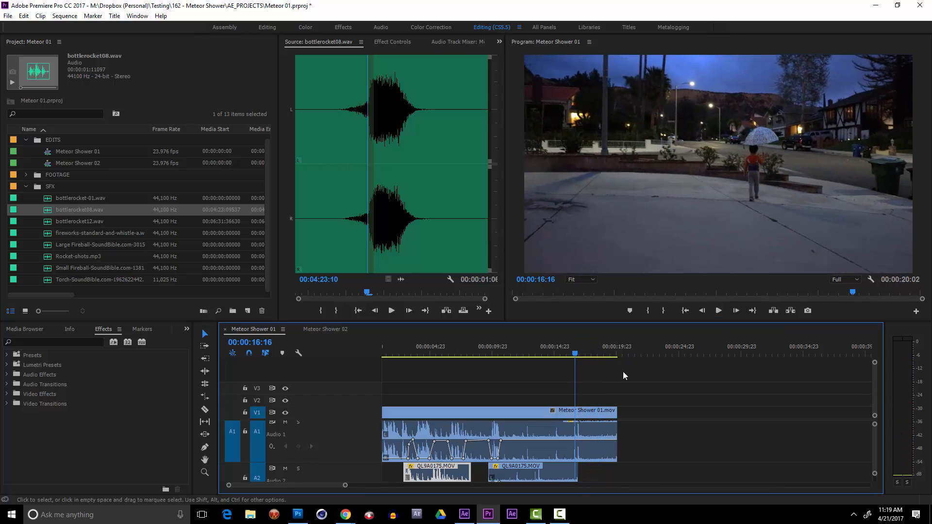
{"action": "key", "text": "space"}
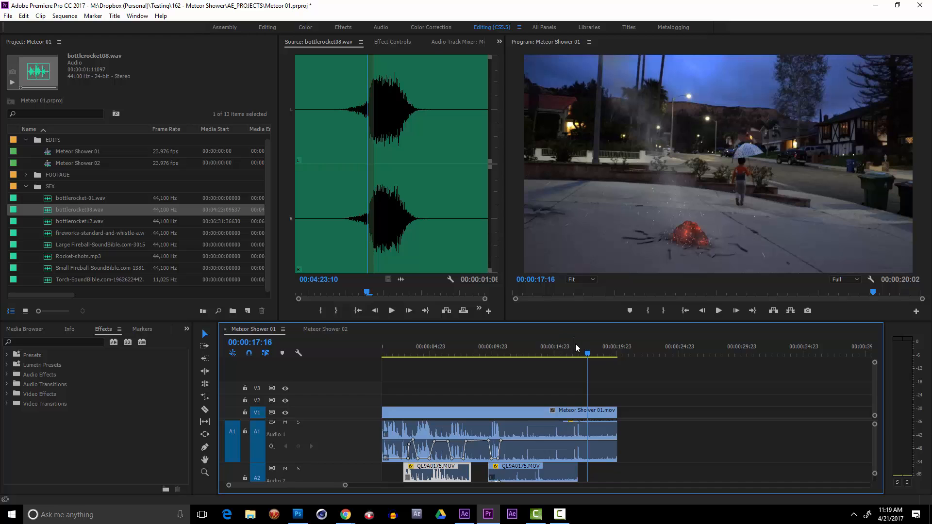
Return to the Meteor Shower 02 sequence, collapse its audio tracks to minimum height and enlarge the timeline area moderately.
{"action": "left_click", "coordinate": [334, 329]}
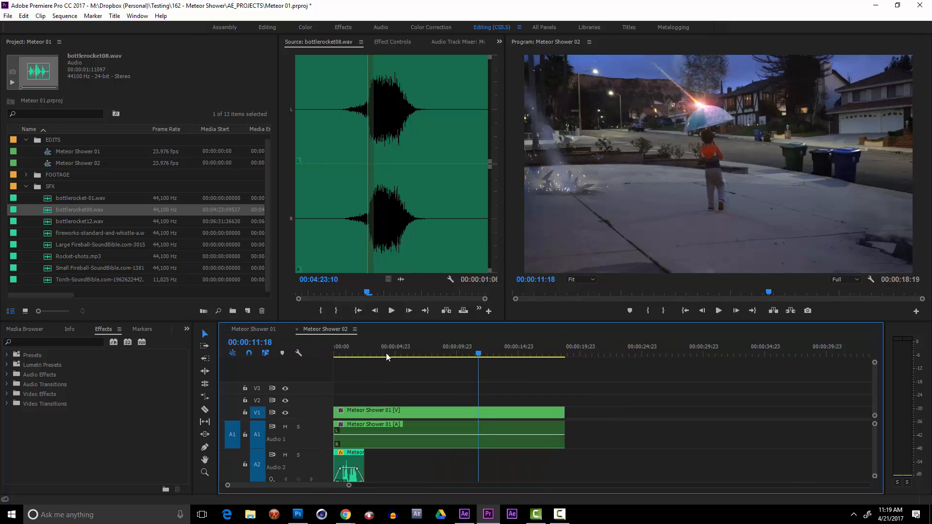
{"action": "left_click", "coordinate": [264, 330]}
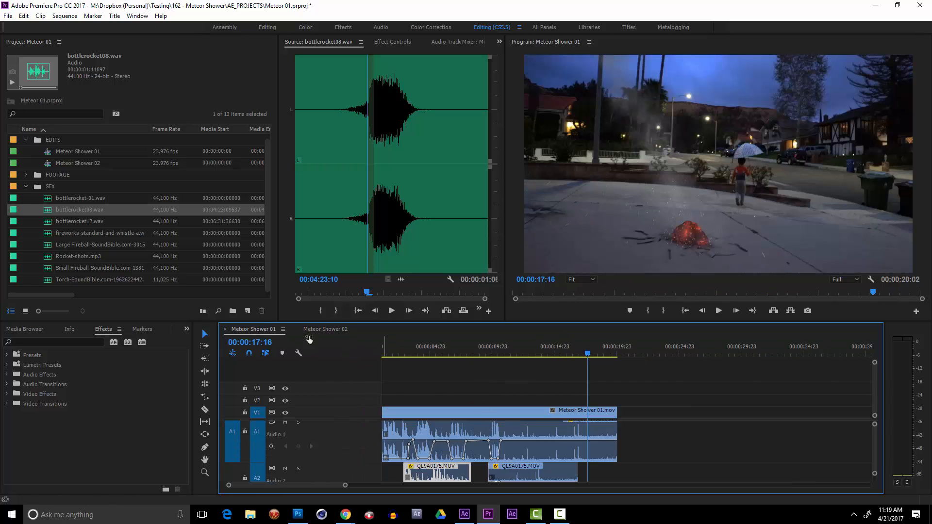
{"action": "left_click", "coordinate": [325, 329]}
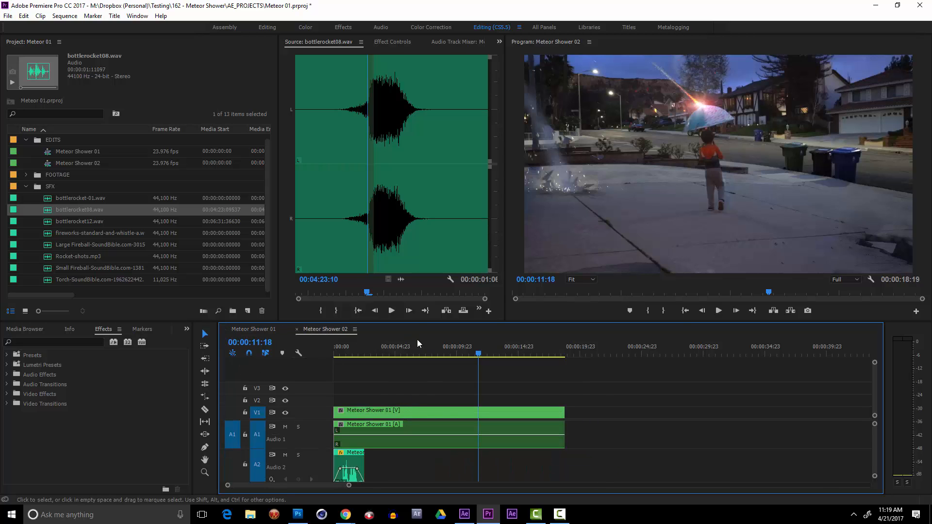
{"action": "left_click_drag", "start_coordinate": [416, 322], "coordinate": [417, 250]}
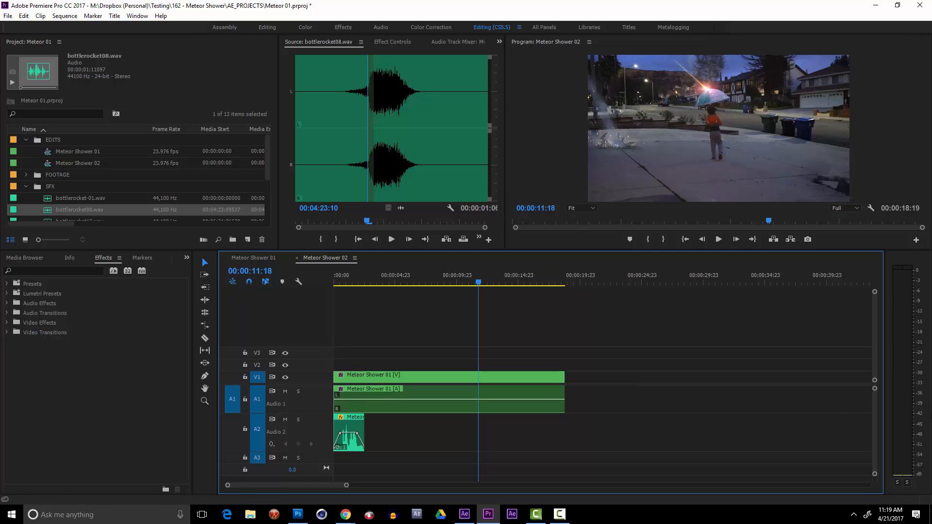
{"action": "left_click_drag", "start_coordinate": [875, 474], "coordinate": [876, 485]}
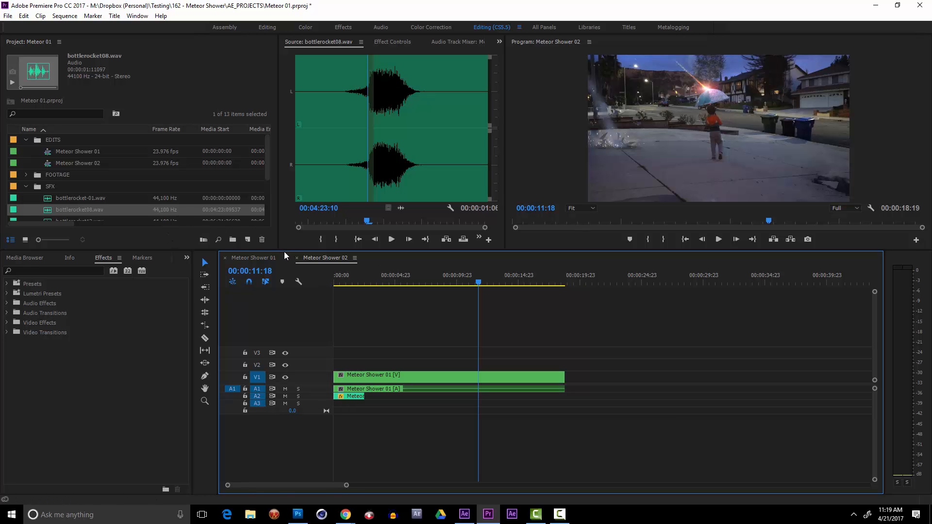
{"action": "left_click_drag", "start_coordinate": [284, 251], "coordinate": [284, 297]}
Select the SFX bin, start a media import and browse to the MotionPulse folder in 01_SOUND_EFFECTS, making the import dialog taller.
{"action": "left_click", "coordinate": [56, 139]}
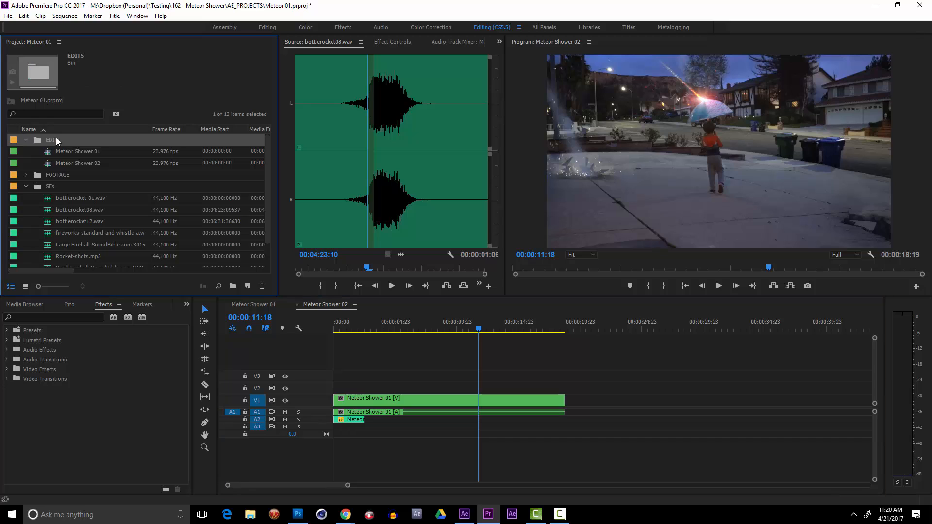
{"action": "left_click", "coordinate": [57, 176]}
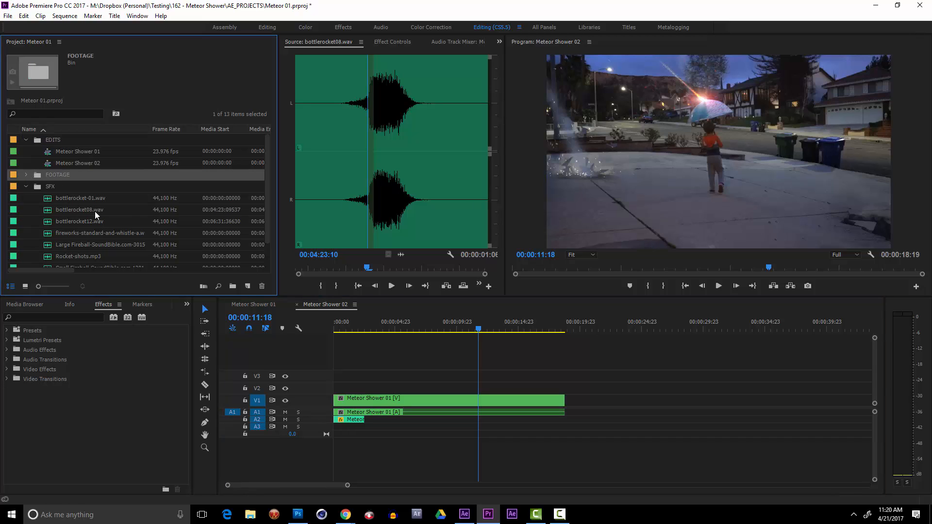
{"action": "key", "text": "Down"}
{"action": "scroll", "coordinate": [80, 197], "scroll_direction": "down", "scroll_amount": 1}
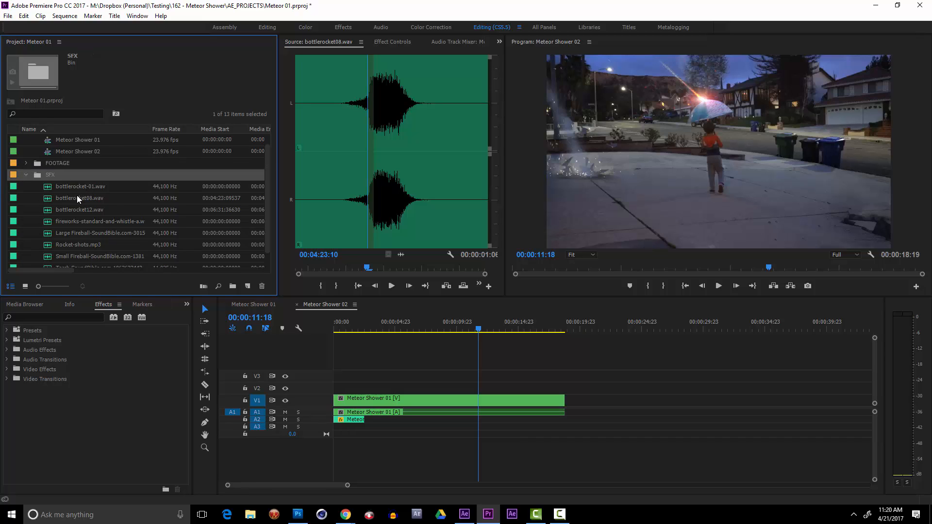
{"action": "scroll", "coordinate": [77, 195], "scroll_direction": "down", "scroll_amount": 1}
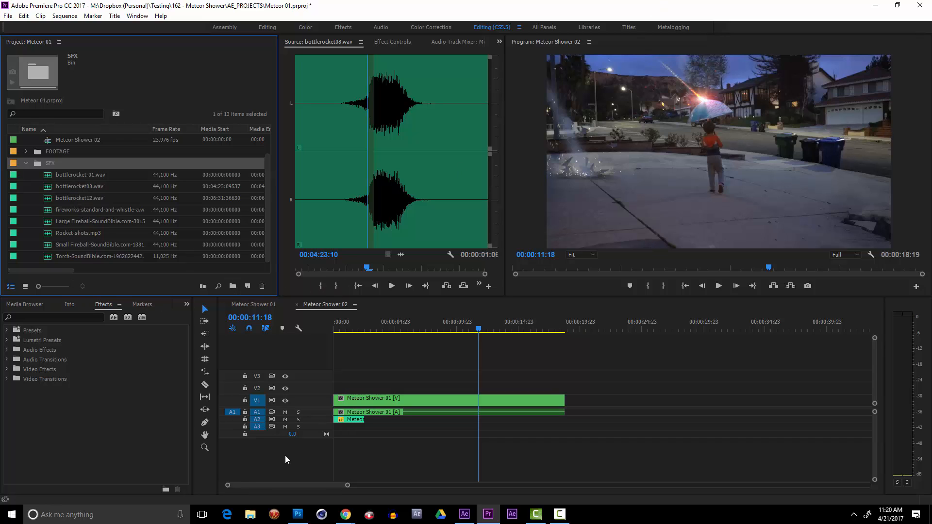
{"action": "key", "text": "ctrl+i"}
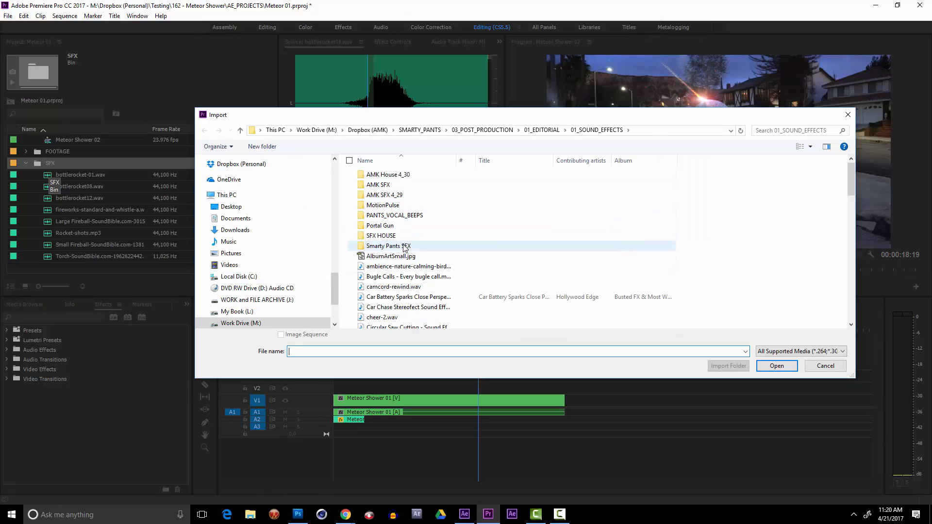
{"action": "double_click", "coordinate": [404, 208]}
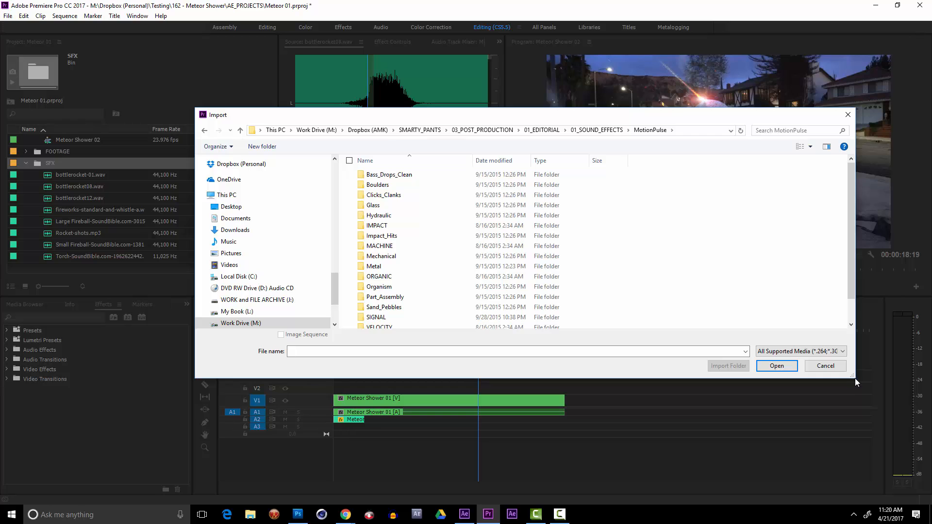
{"action": "left_click_drag", "start_coordinate": [854, 377], "coordinate": [741, 434]}
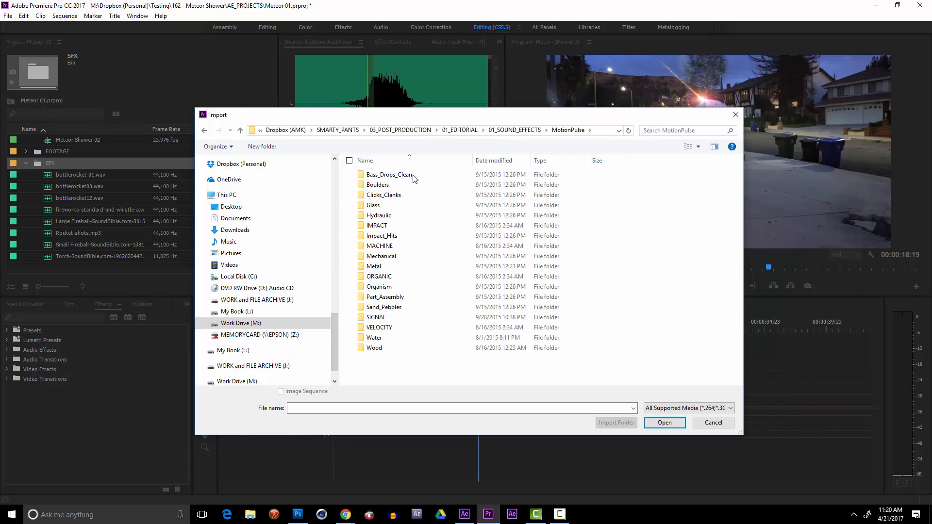
Switch to Chrome, view the MotionPulse product page on the Video Copilot site and return to the Premiere Pro import dialog.
{"action": "key", "text": "alt+Tab"}
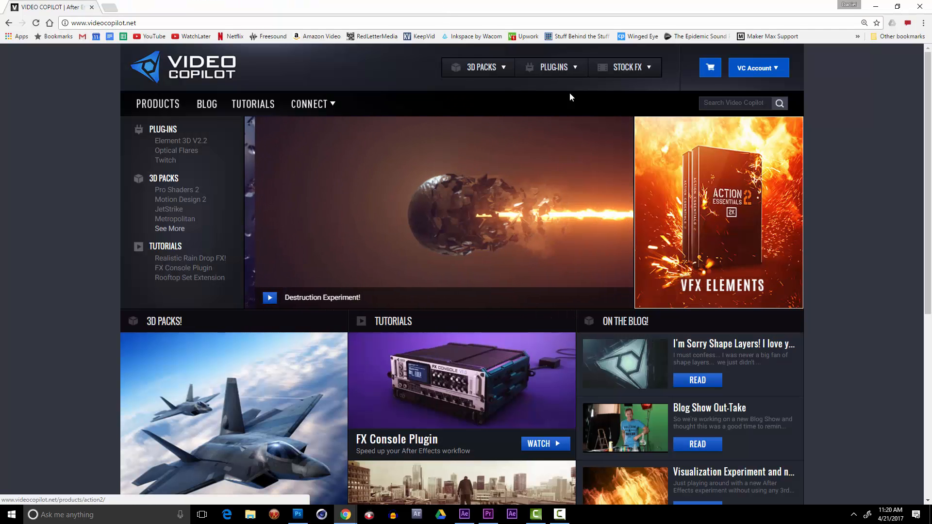
{"action": "left_click", "coordinate": [170, 111]}
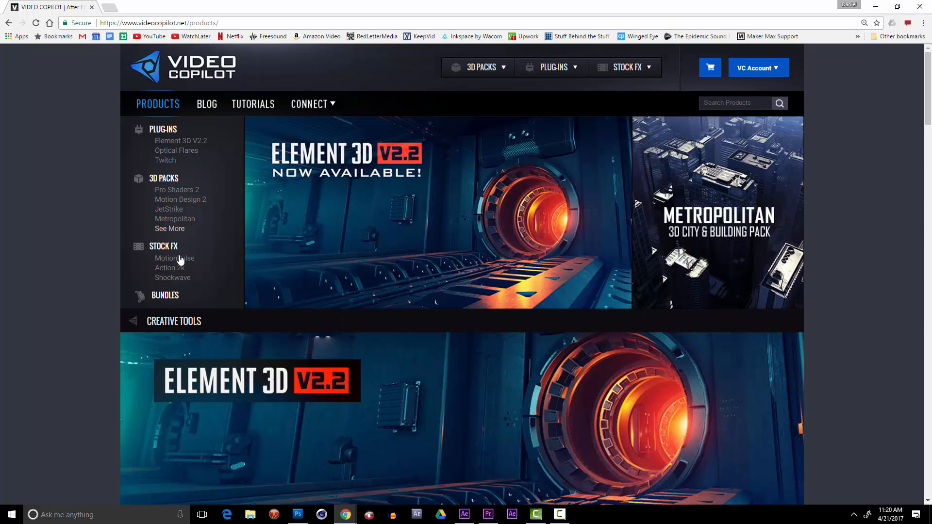
{"action": "left_click", "coordinate": [178, 261]}
{"action": "scroll", "coordinate": [479, 283], "scroll_direction": "down", "scroll_amount": 3}
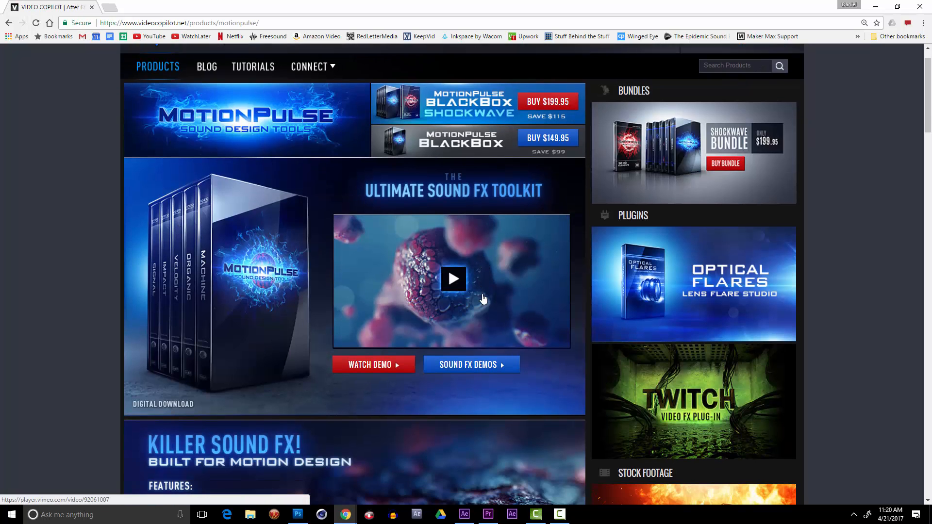
{"action": "scroll", "coordinate": [446, 207], "scroll_direction": "up", "scroll_amount": 2}
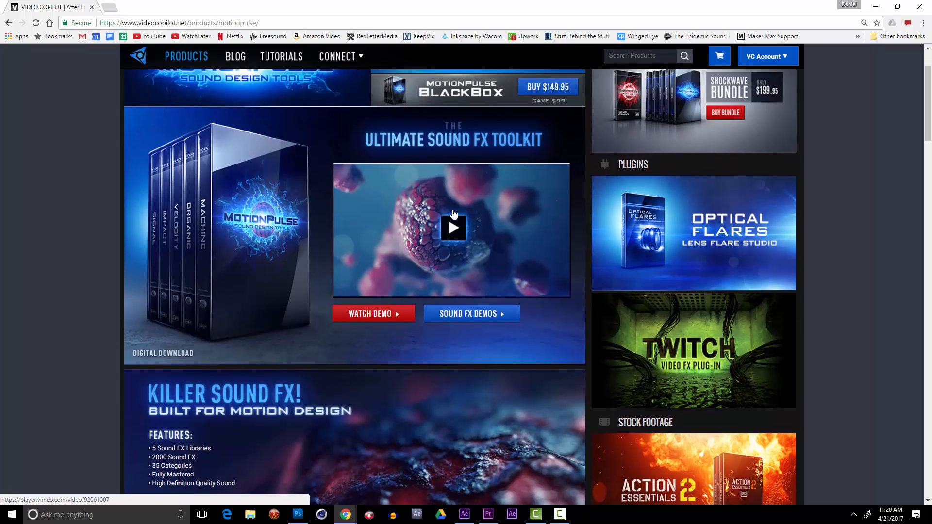
{"action": "scroll", "coordinate": [725, 286], "scroll_direction": "up", "scroll_amount": 1}
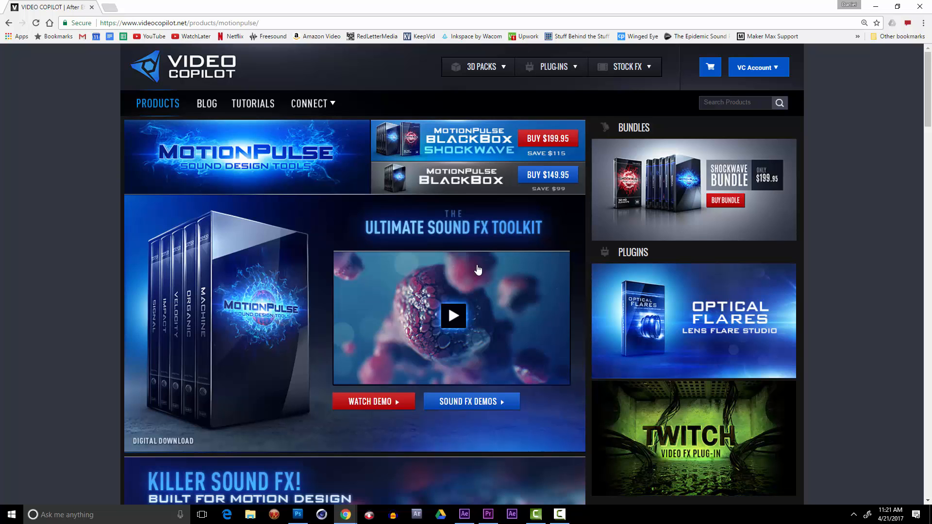
{"action": "left_click", "coordinate": [879, 8]}
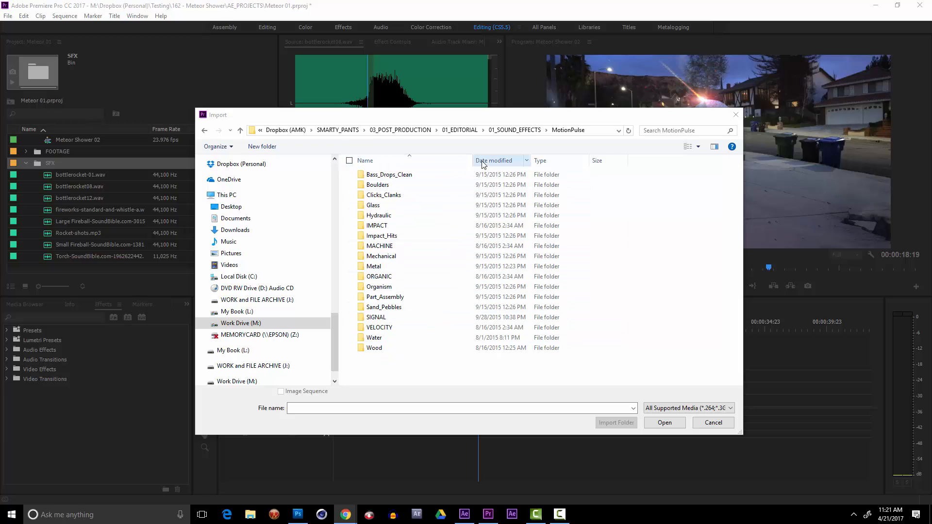
Browse the MotionPulse IMPACT folder and examine the sound files inside its Quick_Impacts subfolder.
{"action": "double_click", "coordinate": [485, 225]}
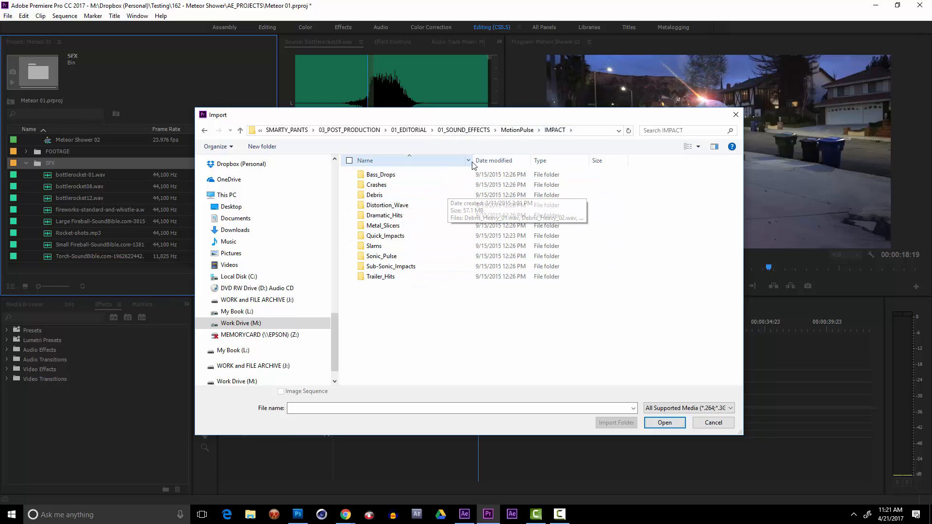
{"action": "left_click_drag", "start_coordinate": [472, 161], "coordinate": [498, 160]}
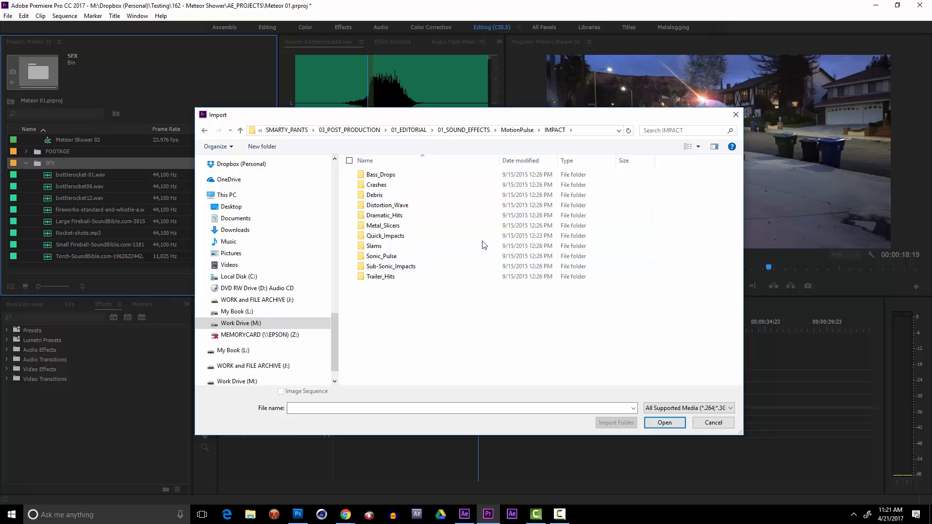
{"action": "left_click", "coordinate": [518, 132]}
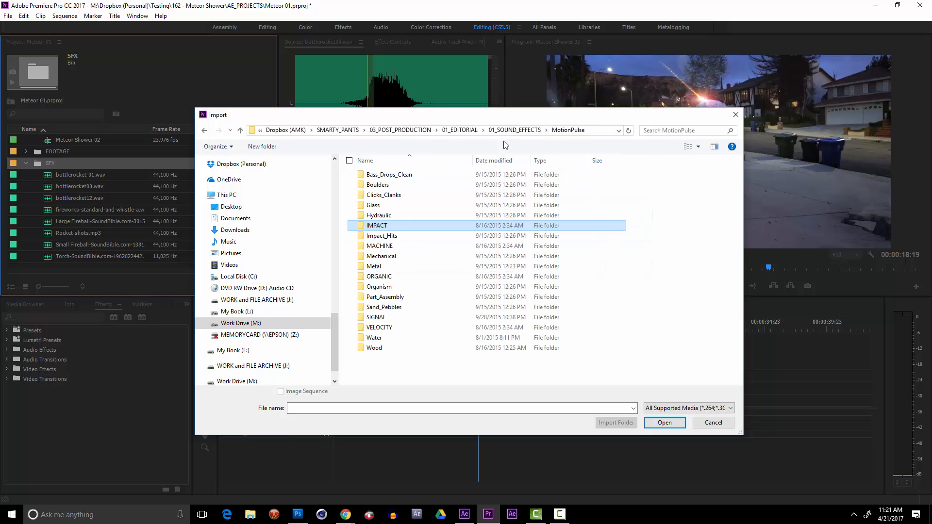
{"action": "double_click", "coordinate": [399, 230]}
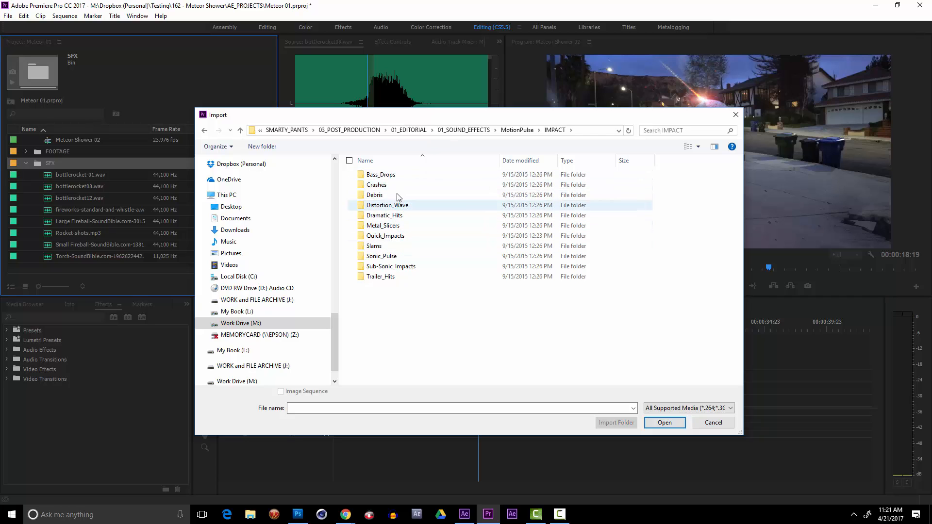
{"action": "double_click", "coordinate": [399, 236]}
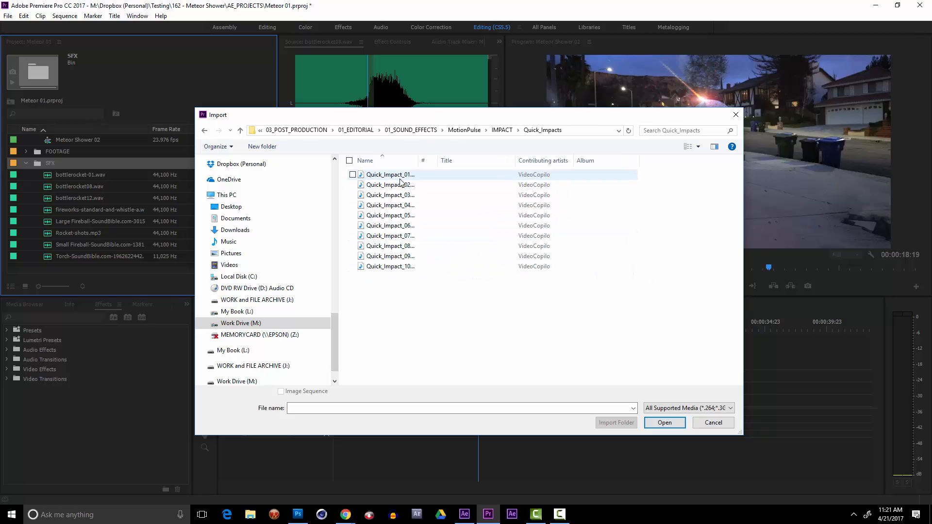
{"action": "left_click", "coordinate": [504, 132]}
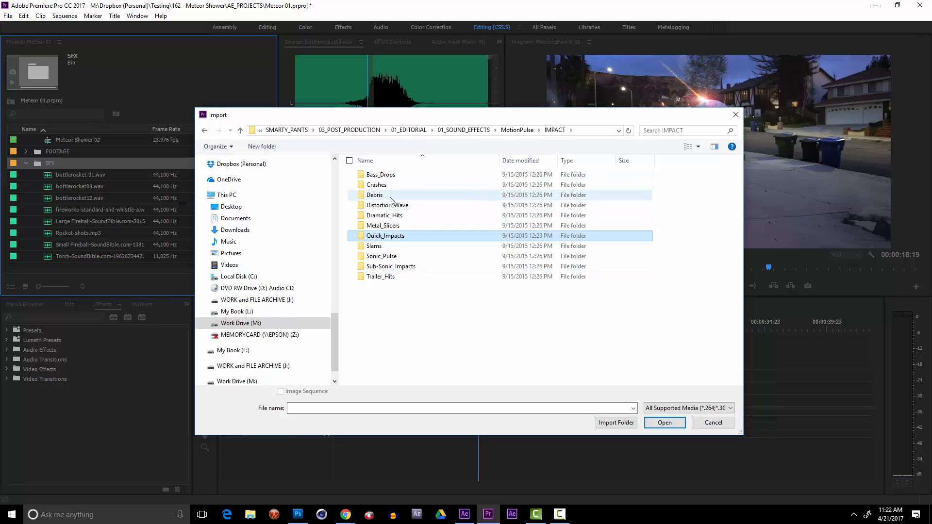
Go back to the MotionPulse folder and open its IMPACT folder in a separate File Explorer window.
{"action": "left_click", "coordinate": [529, 130]}
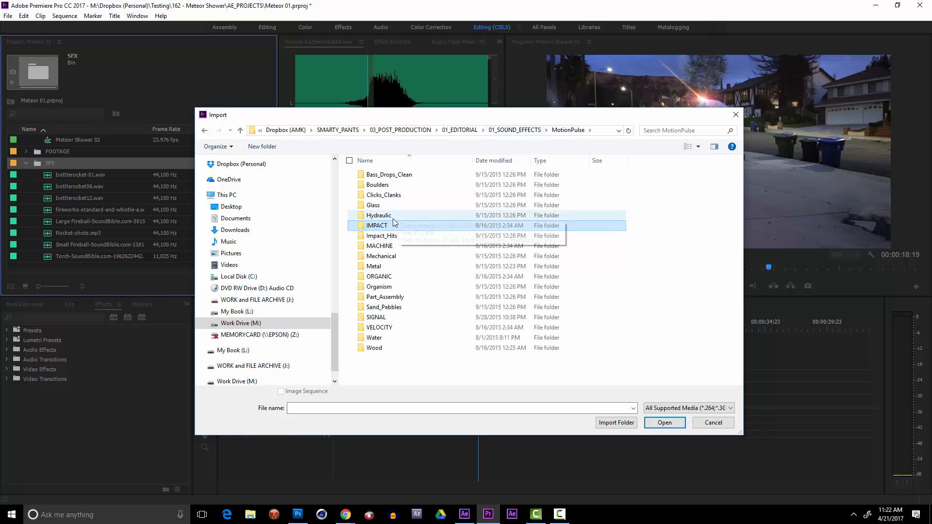
{"action": "right_click", "coordinate": [365, 227]}
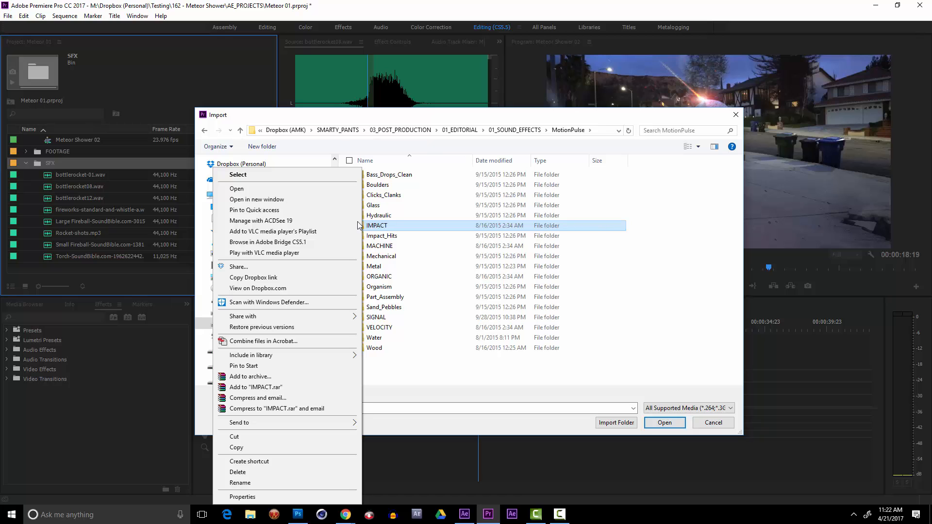
{"action": "left_click", "coordinate": [332, 203]}
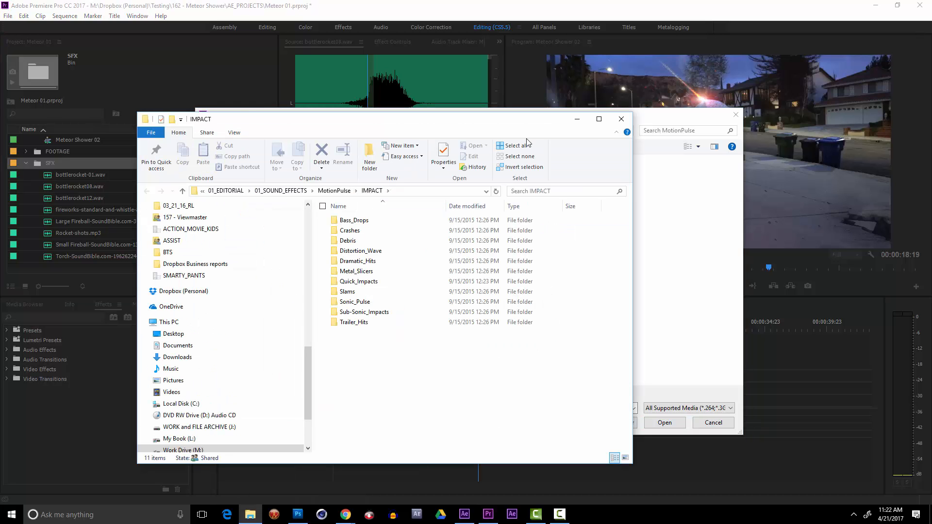
Move the IMPACT File Explorer window aside and close the import dialog, keeping the IMPACT folder available.
{"action": "left_click_drag", "start_coordinate": [340, 119], "coordinate": [465, 218]}
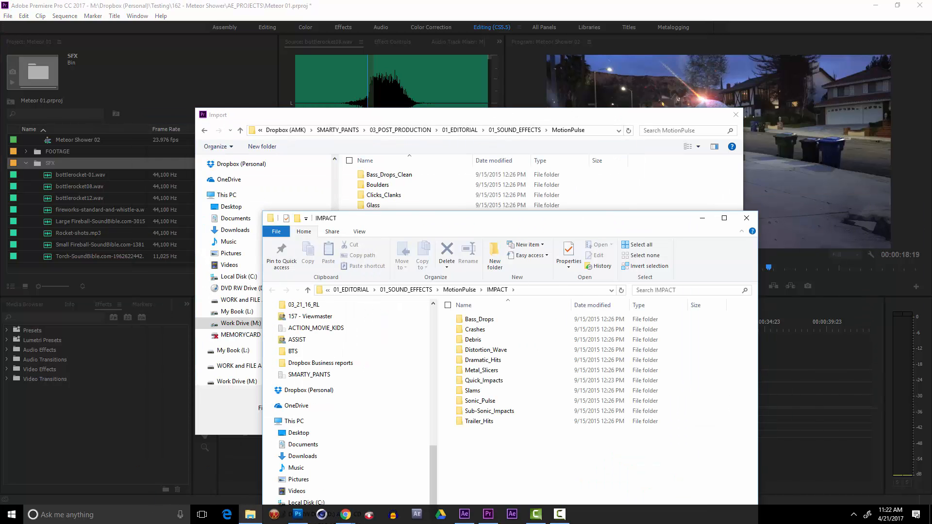
{"action": "left_click", "coordinate": [746, 218]}
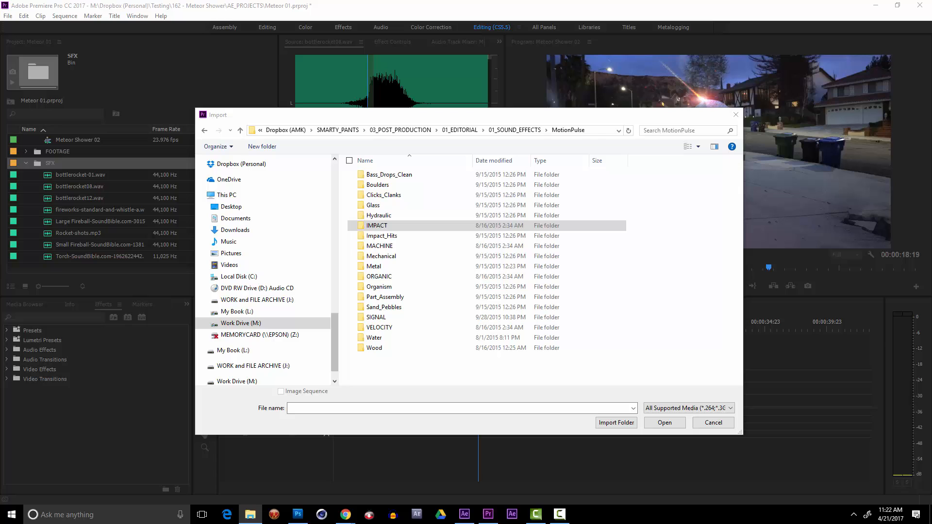
{"action": "left_click", "coordinate": [735, 119]}
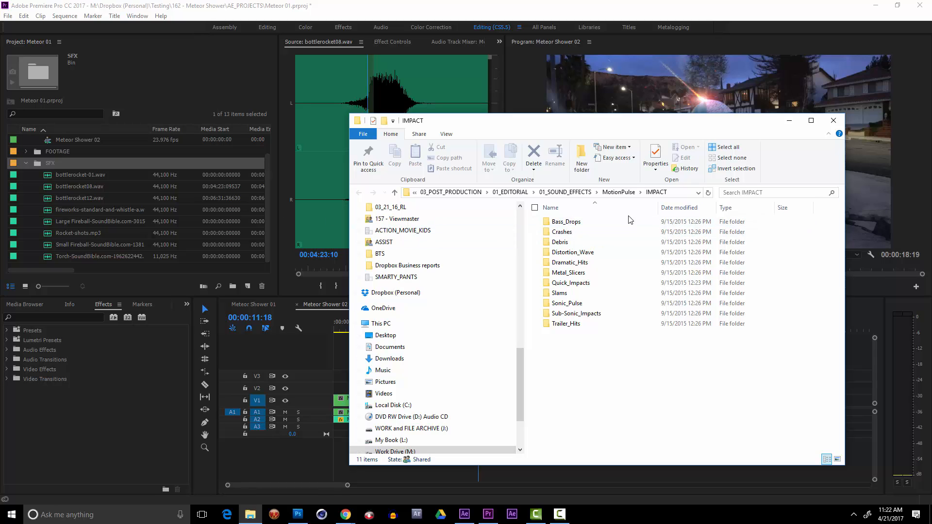
Import the Crashes, Debris, Quick_Impacts and Slams folders from File Explorer into the SFX bin, then deselect them.
{"action": "left_click", "coordinate": [581, 235]}
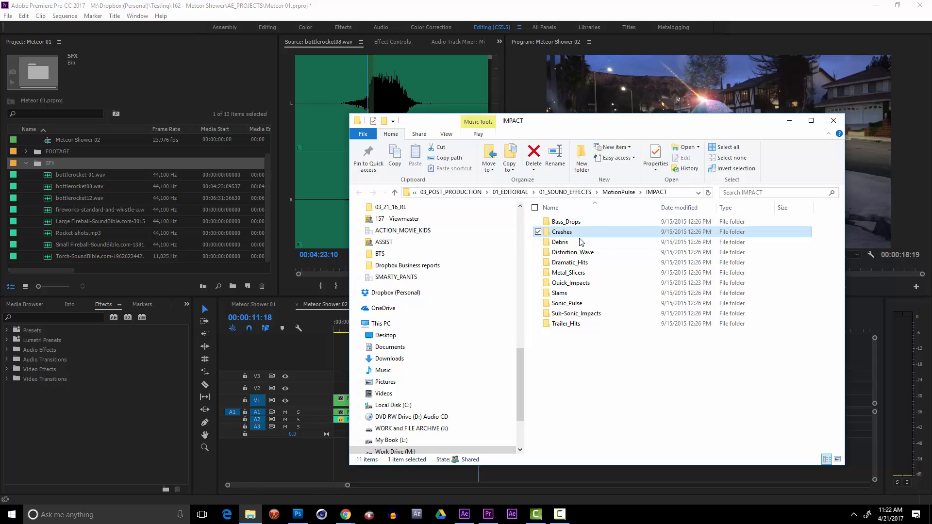
{"action": "left_click", "coordinate": [582, 242], "text": "ctrl"}
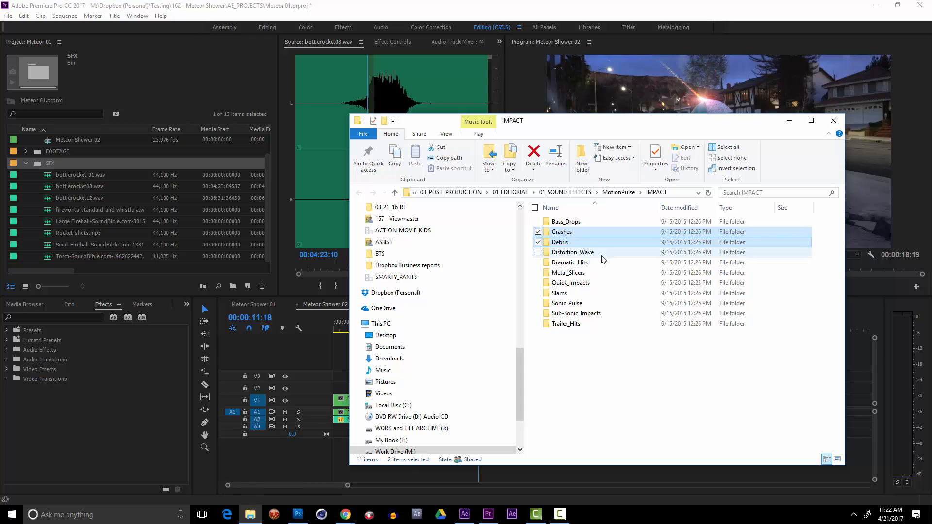
{"action": "left_click", "coordinate": [578, 285], "text": "ctrl"}
{"action": "left_click", "coordinate": [565, 293], "text": "ctrl"}
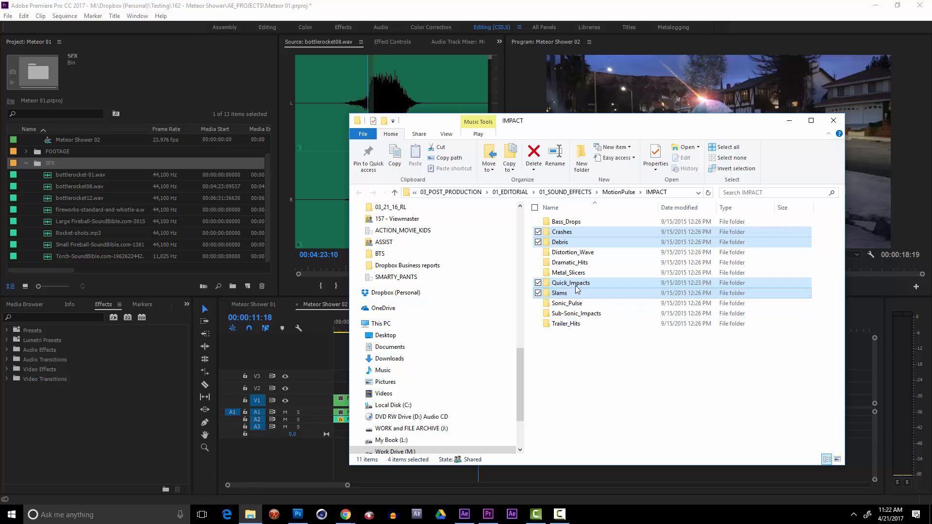
{"action": "left_click_drag", "start_coordinate": [578, 291], "coordinate": [57, 168]}
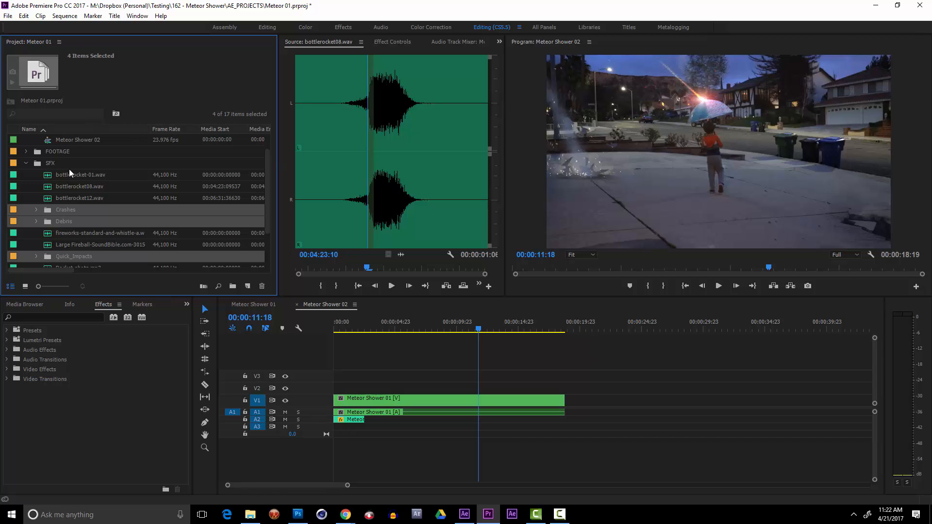
{"action": "scroll", "coordinate": [68, 206], "scroll_direction": "down", "scroll_amount": 3}
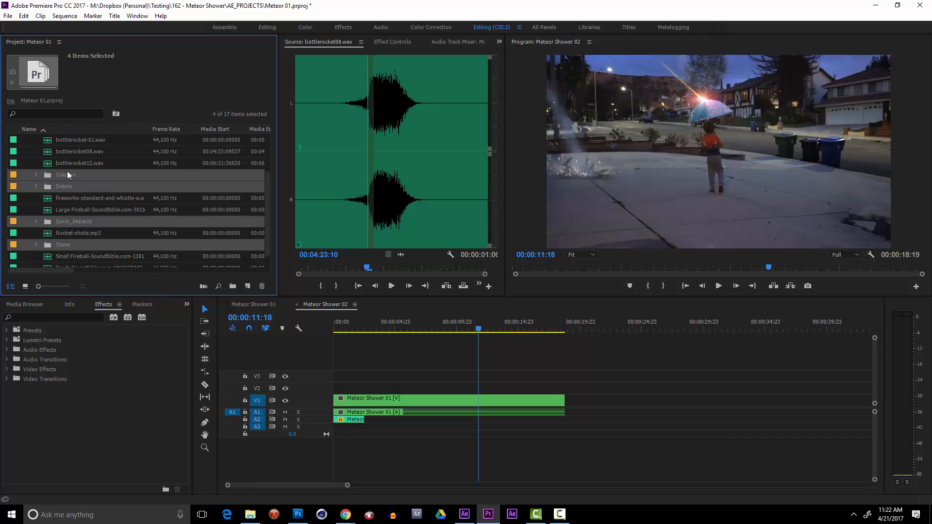
{"action": "scroll", "coordinate": [63, 243], "scroll_direction": "up", "scroll_amount": 2}
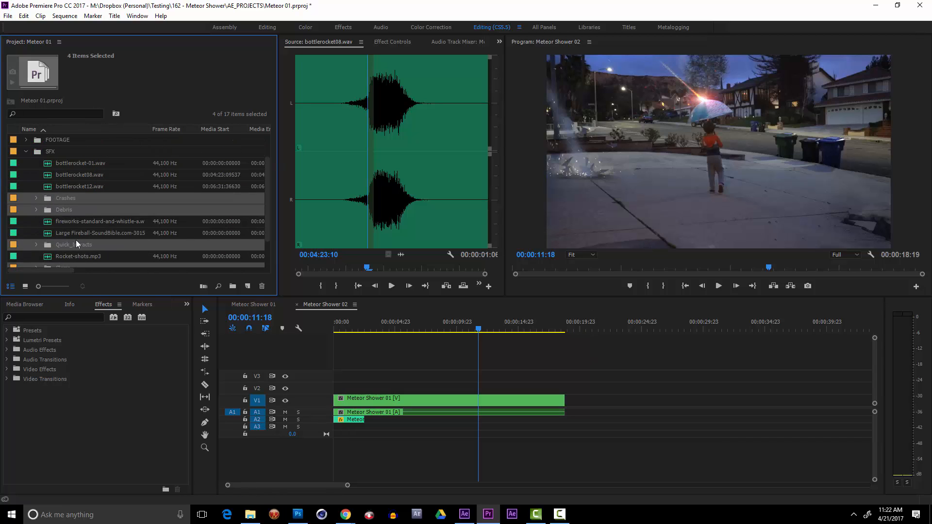
{"action": "left_click", "coordinate": [19, 205]}
{"action": "scroll", "coordinate": [87, 204], "scroll_direction": "down", "scroll_amount": 3}
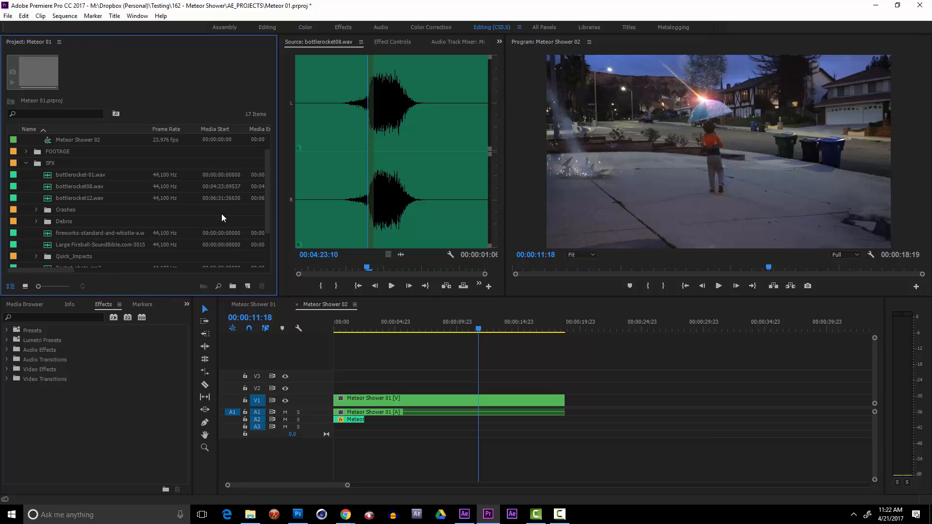
{"action": "scroll", "coordinate": [75, 188], "scroll_direction": "up", "scroll_amount": 1}
Expand the Crashes bin and audition Crash_01.wav and Crash_02.wav in the Source Monitor.
{"action": "left_click", "coordinate": [36, 175]}
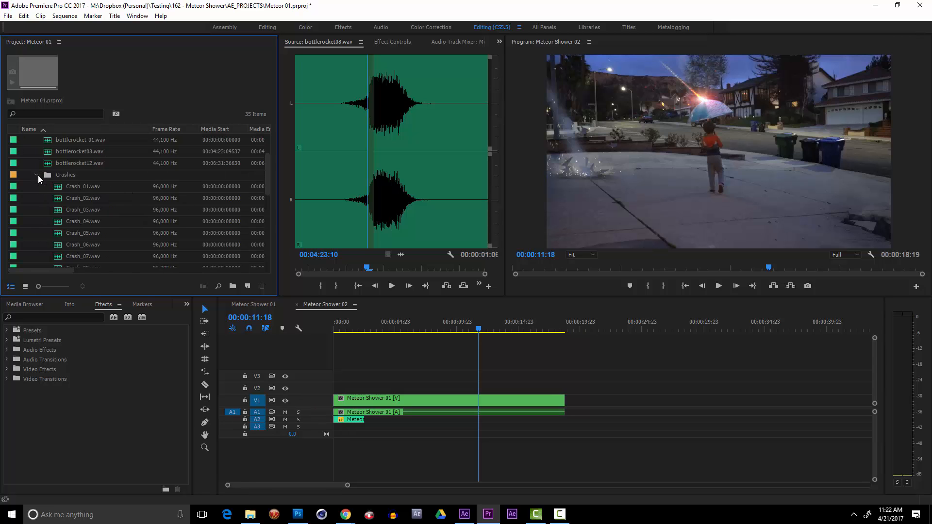
{"action": "double_click", "coordinate": [79, 186]}
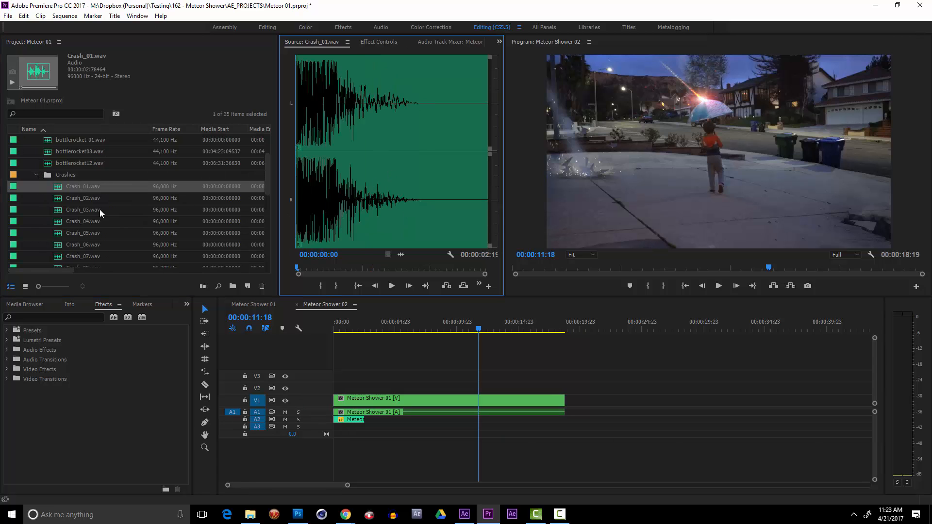
{"action": "key", "text": "space"}
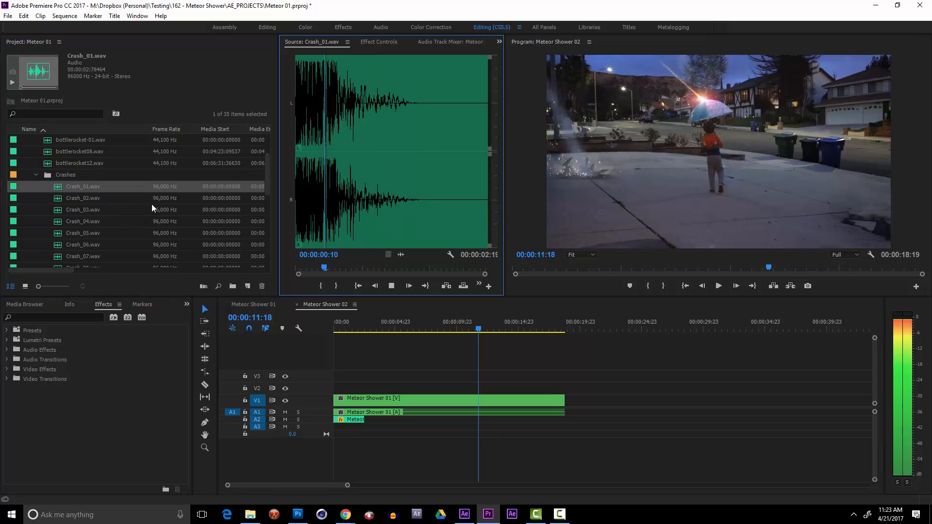
{"action": "double_click", "coordinate": [88, 200]}
{"action": "key", "text": "space"}
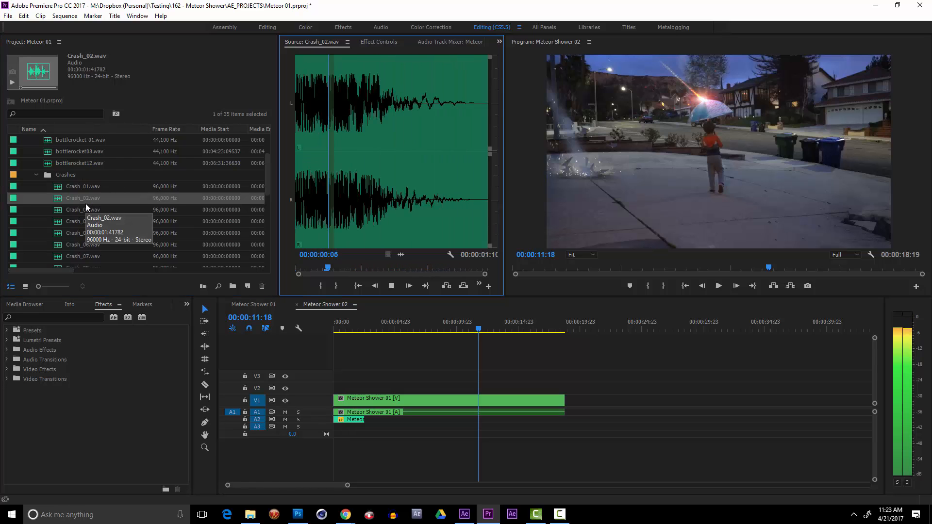
{"action": "key", "text": "space"}
{"action": "key", "text": "space"}
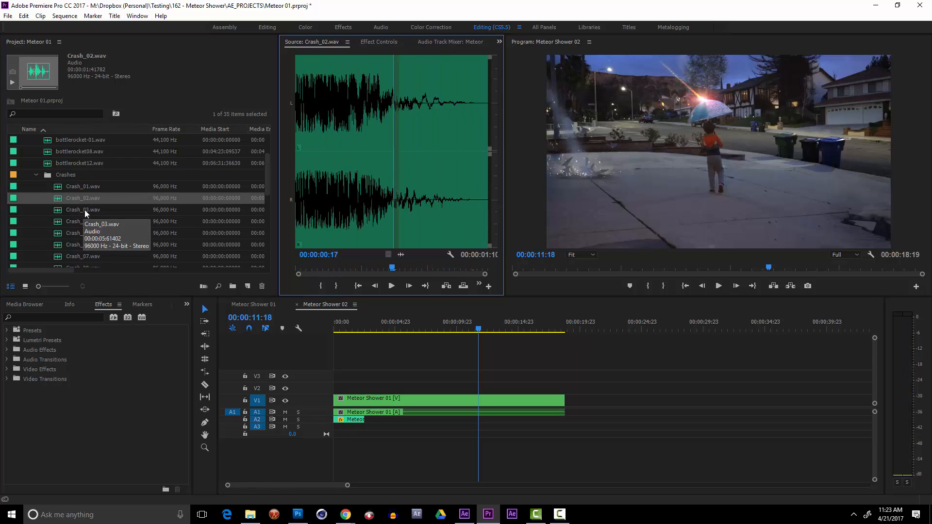
{"action": "key", "text": "space"}
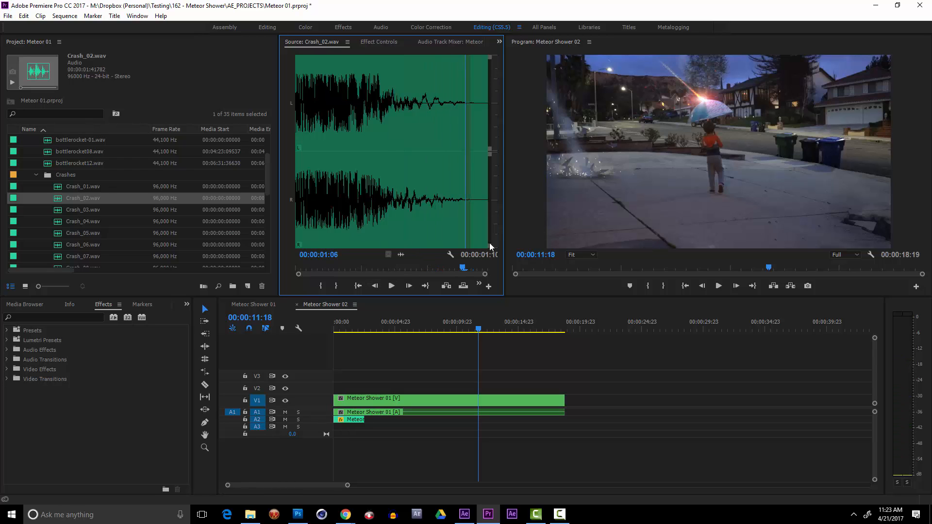
Scrub the Meteor Shower 02 sequence to 00:00:08:10 and play Crash_02.wav again from near its start.
{"action": "left_click", "coordinate": [414, 331]}
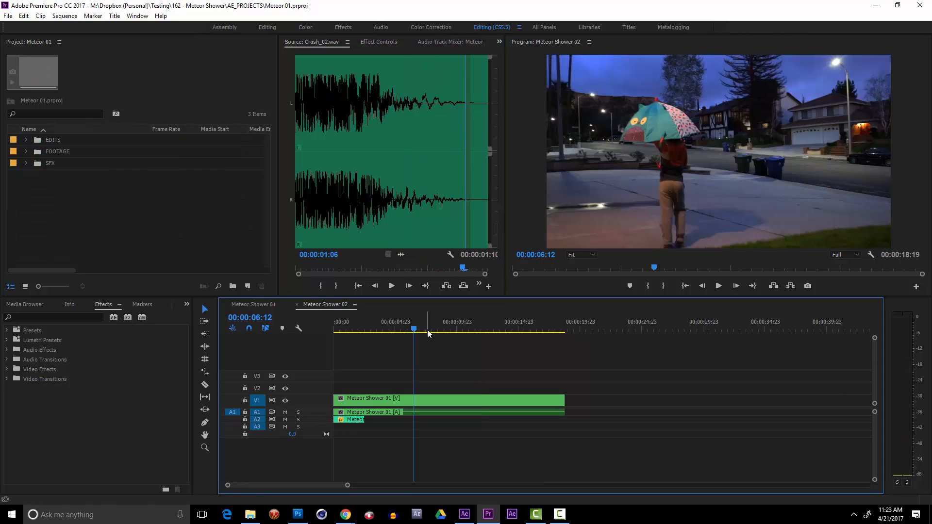
{"action": "left_click_drag", "start_coordinate": [427, 333], "coordinate": [439, 332]}
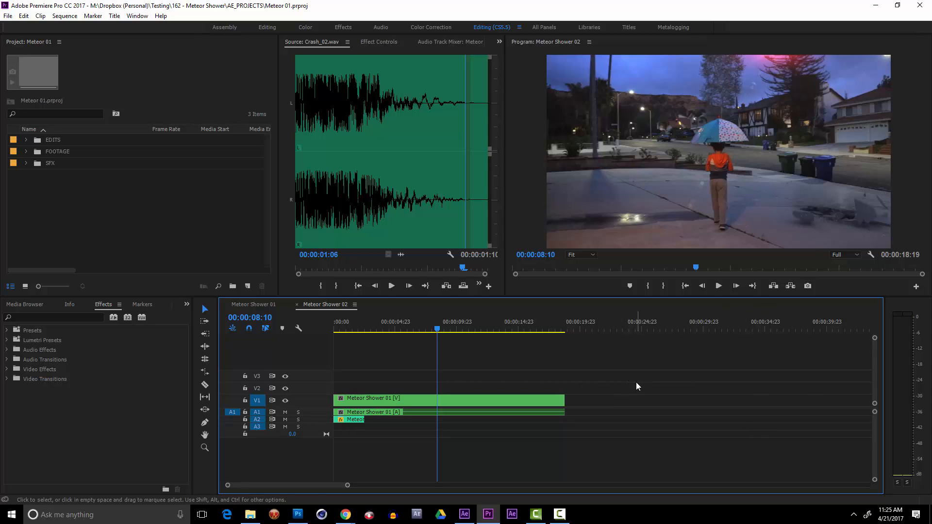
{"action": "left_click", "coordinate": [336, 197]}
{"action": "key", "text": "Left"}
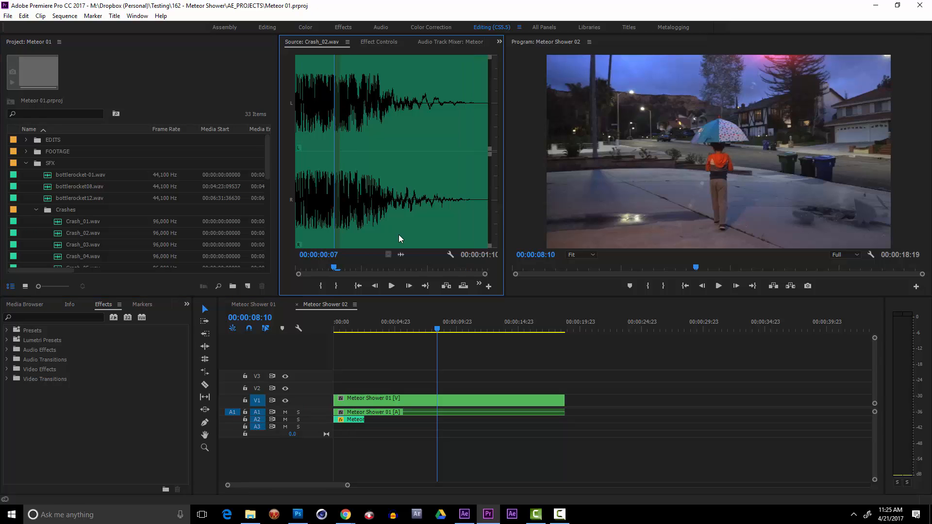
{"action": "key", "text": "space"}
{"action": "key", "text": "space"}
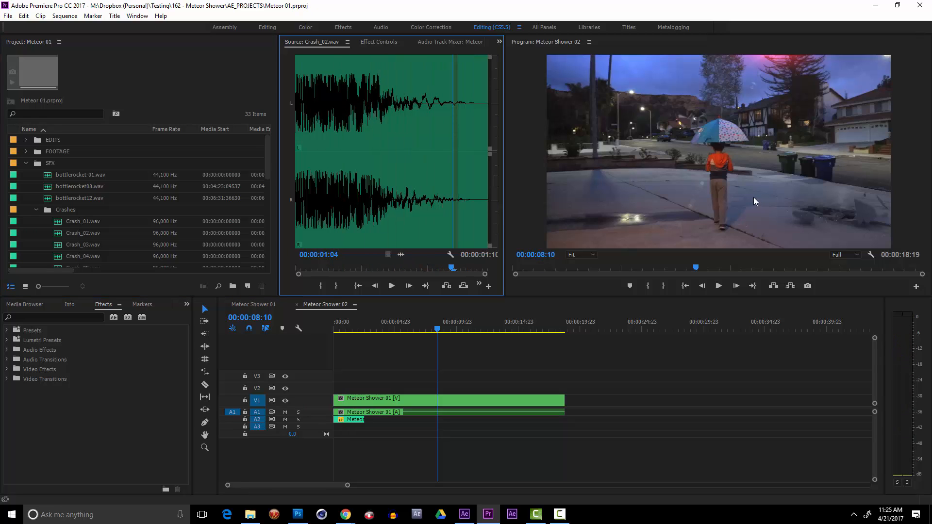
Collapse the Crashes bin and play the Meteor Dad.m4a clip from track A2 in the Source Monitor.
{"action": "left_click", "coordinate": [36, 209]}
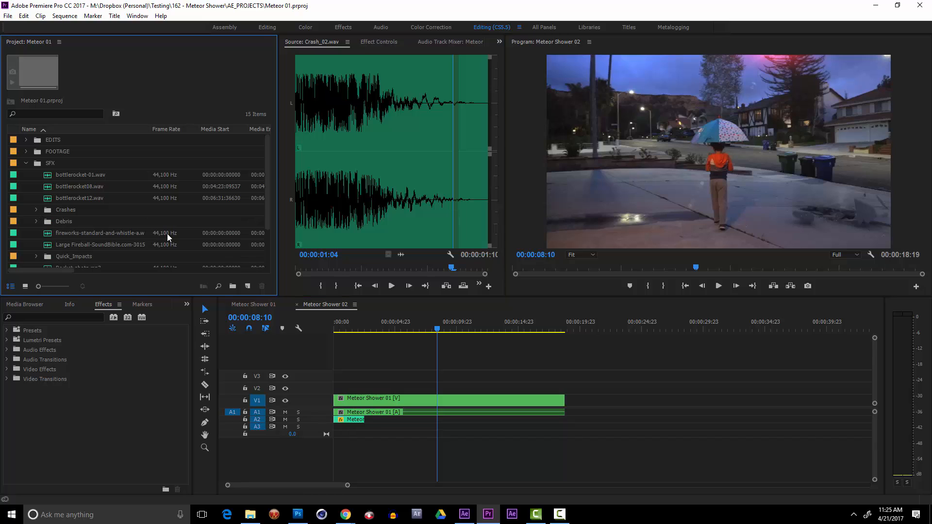
{"action": "scroll", "coordinate": [149, 220], "scroll_direction": "down", "scroll_amount": 1}
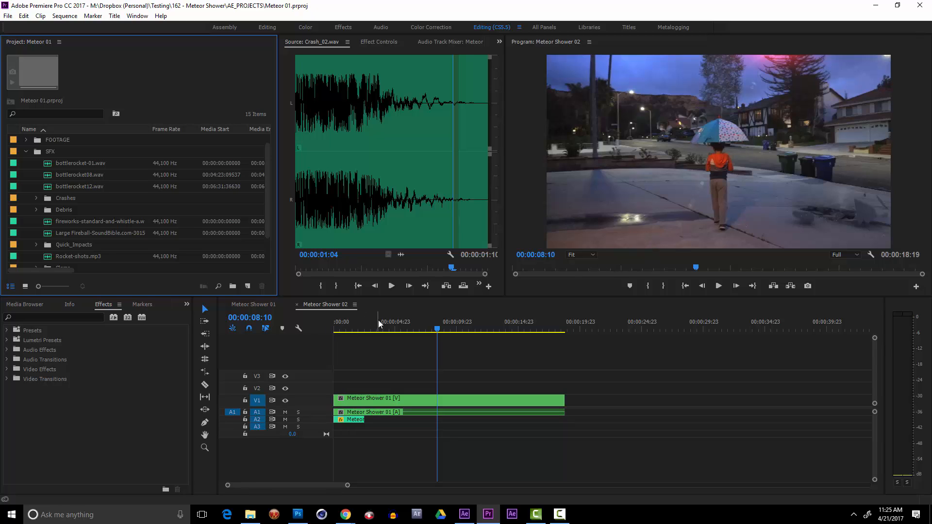
{"action": "double_click", "coordinate": [355, 420]}
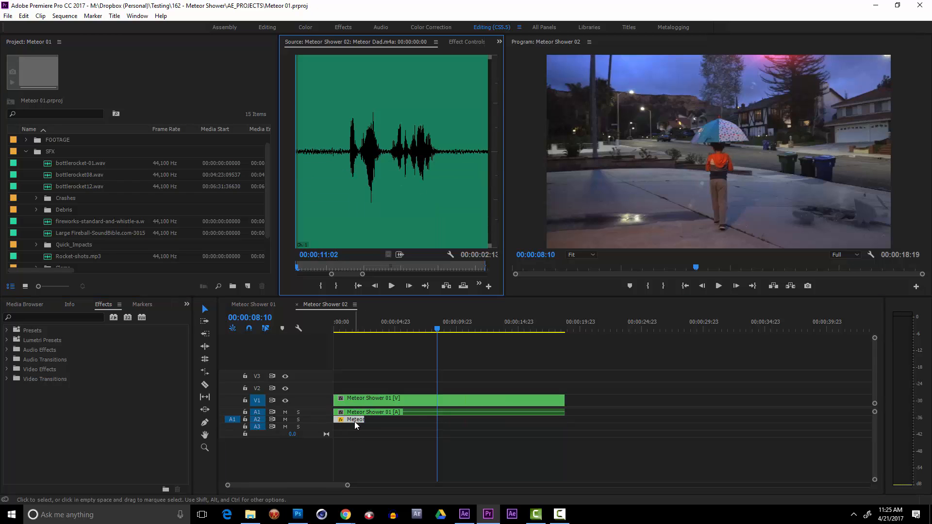
{"action": "left_click", "coordinate": [318, 329]}
{"action": "key", "text": "Home"}
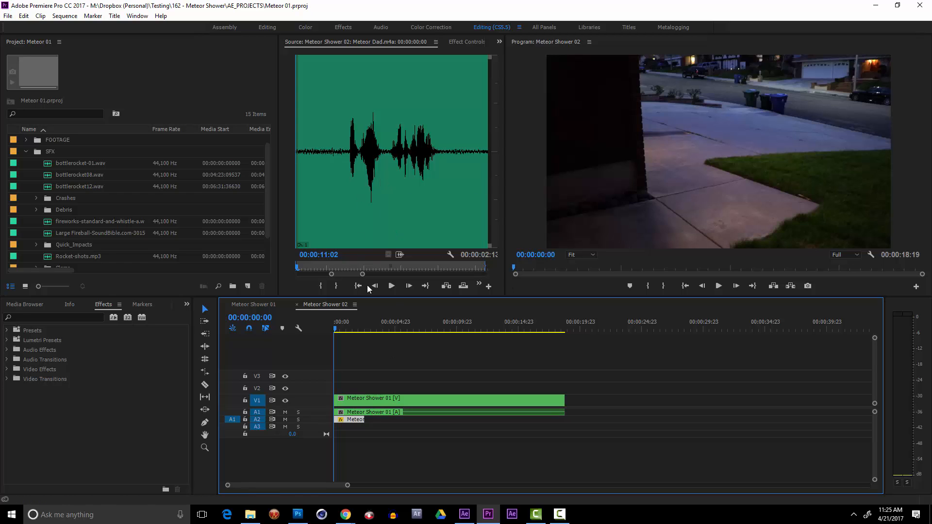
{"action": "left_click", "coordinate": [392, 286]}
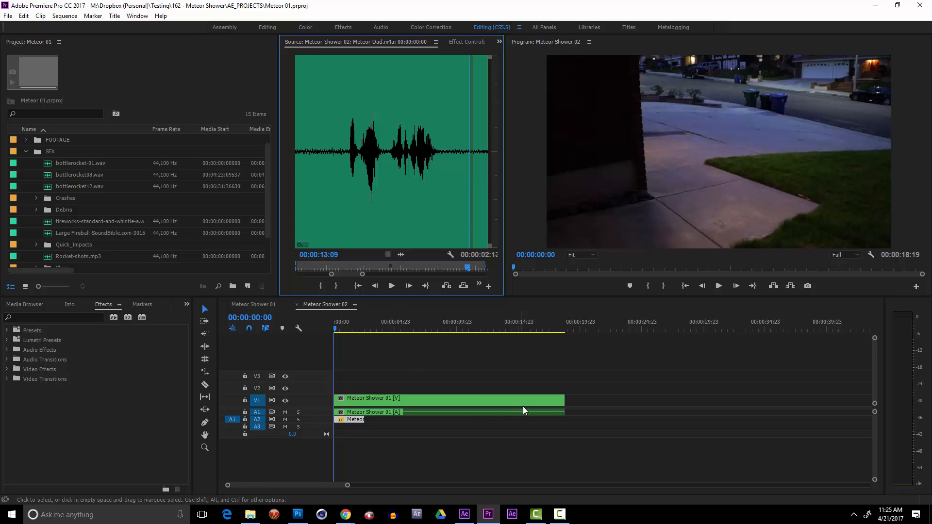
Play the sequence from the start through the first meteor strike and park the playhead at 00:00:06:17.
{"action": "left_click", "coordinate": [467, 332]}
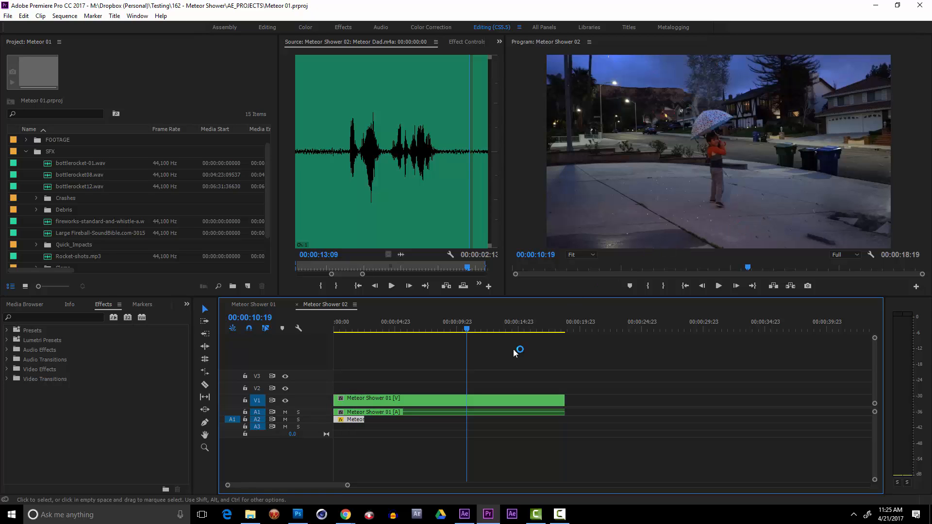
{"action": "left_click", "coordinate": [335, 329]}
{"action": "key", "text": "space"}
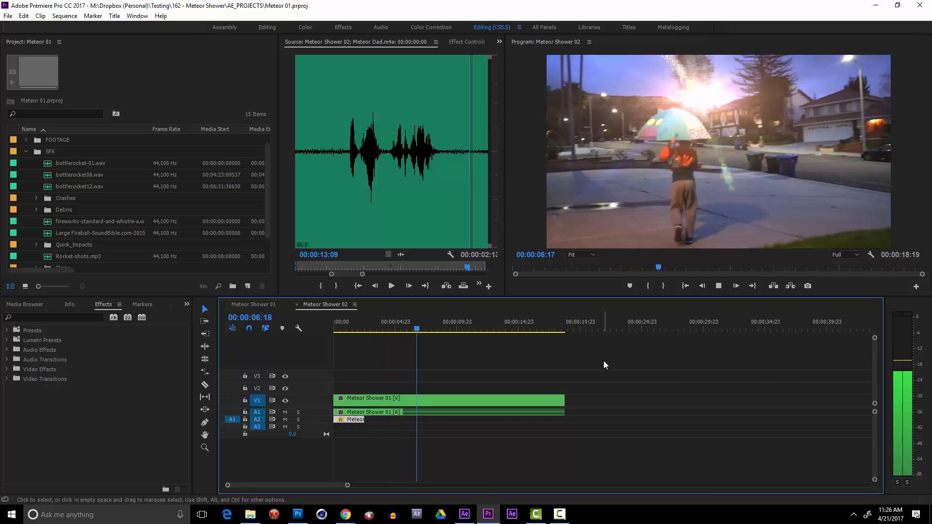
{"action": "key", "text": "space"}
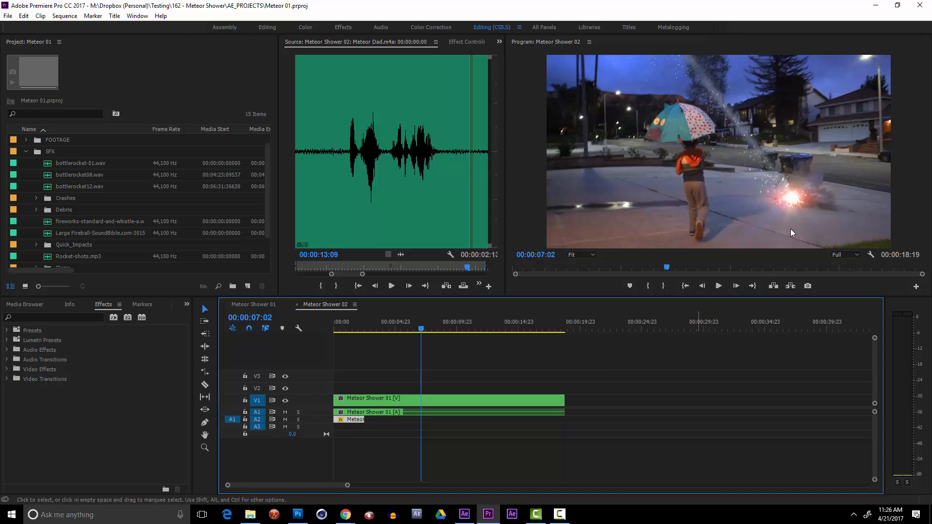
{"action": "left_click", "coordinate": [411, 329]}
{"action": "left_click_drag", "start_coordinate": [413, 330], "coordinate": [416, 330]}
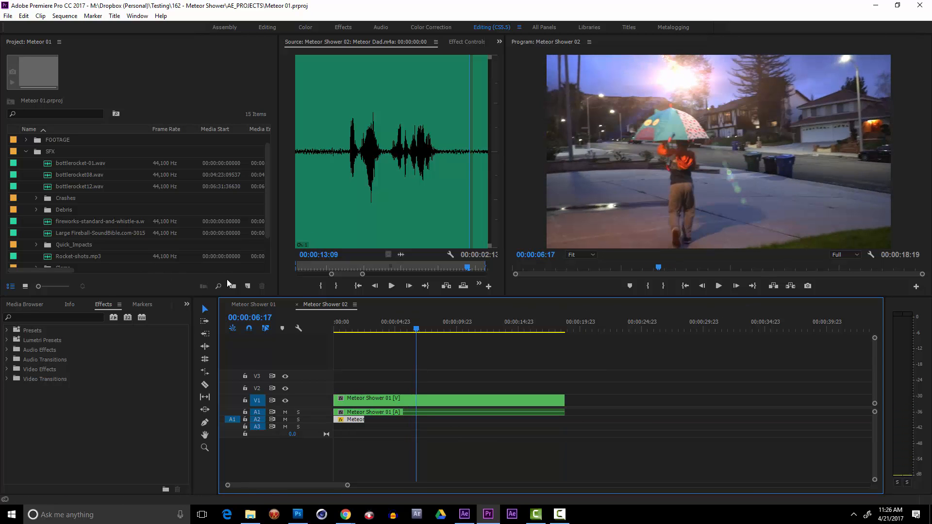
Audition bottlerocket08.wav, bottlerocket-01.wav and bottlerocket12.wav from the SFX bin in the Source Monitor.
{"action": "scroll", "coordinate": [125, 209], "scroll_direction": "down", "scroll_amount": 1}
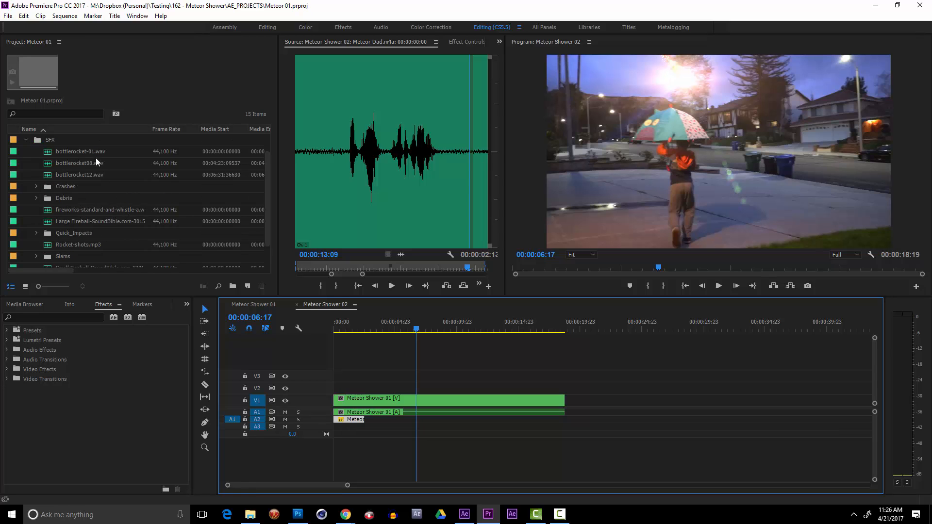
{"action": "double_click", "coordinate": [96, 163]}
{"action": "left_click", "coordinate": [323, 177]}
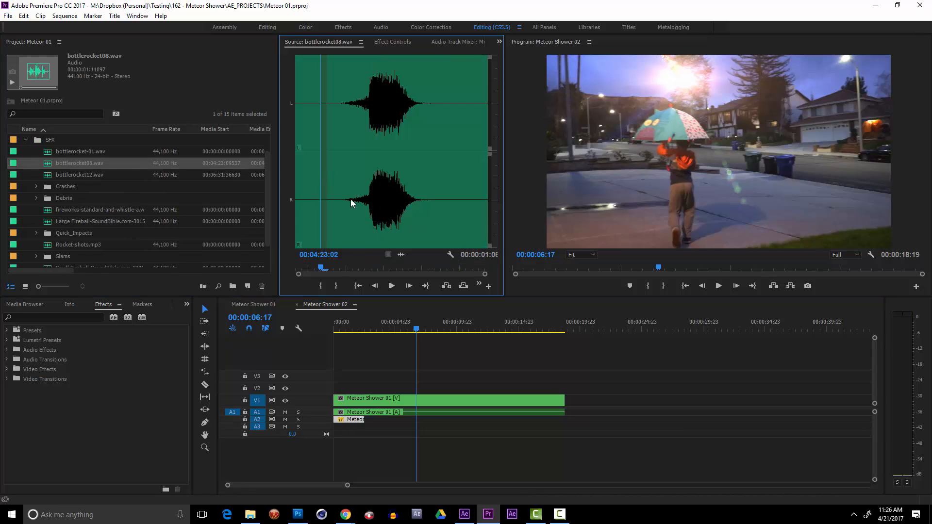
{"action": "key", "text": "space"}
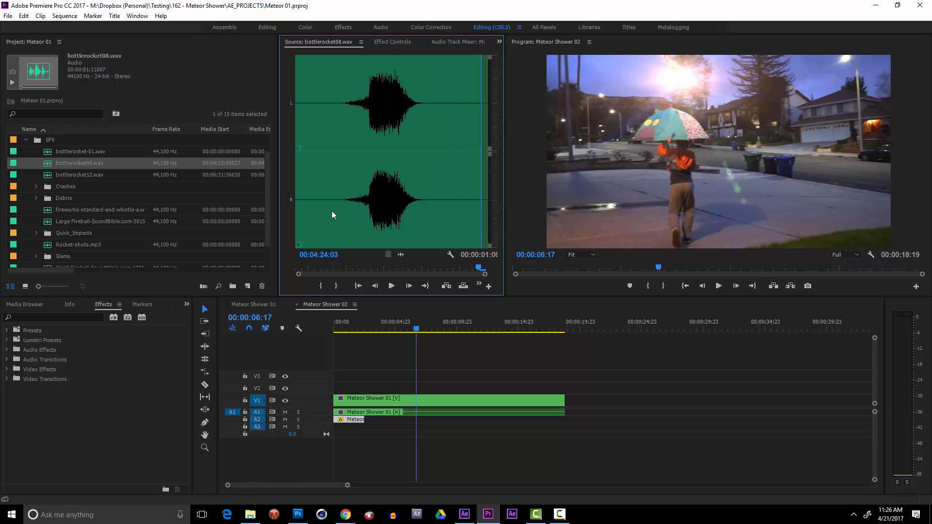
{"action": "double_click", "coordinate": [79, 151]}
{"action": "left_click", "coordinate": [323, 166]}
{"action": "key", "text": "space"}
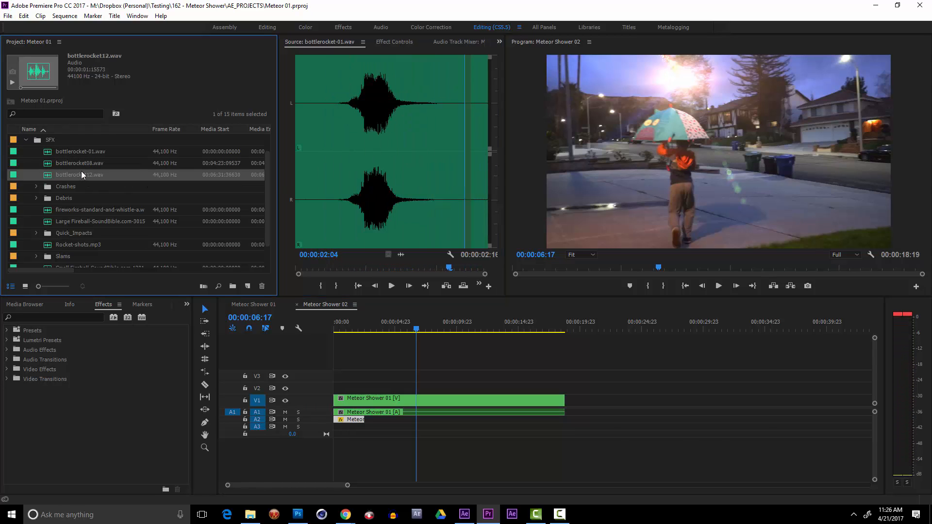
{"action": "double_click", "coordinate": [81, 171]}
{"action": "left_click", "coordinate": [334, 173]}
{"action": "key", "text": "space"}
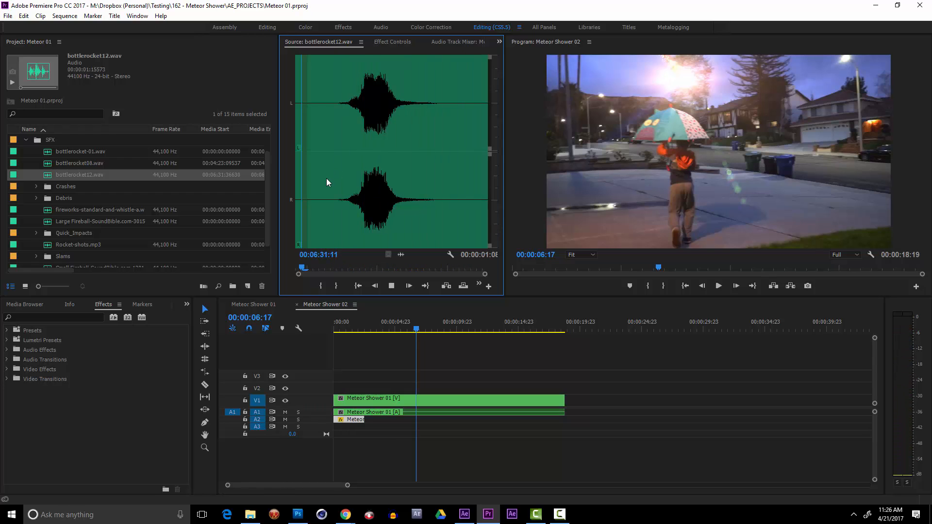
Reload bottlerocket08.wav in the Source Monitor and play it again.
{"action": "left_click", "coordinate": [84, 162]}
{"action": "double_click", "coordinate": [83, 163]}
{"action": "key", "text": "space"}
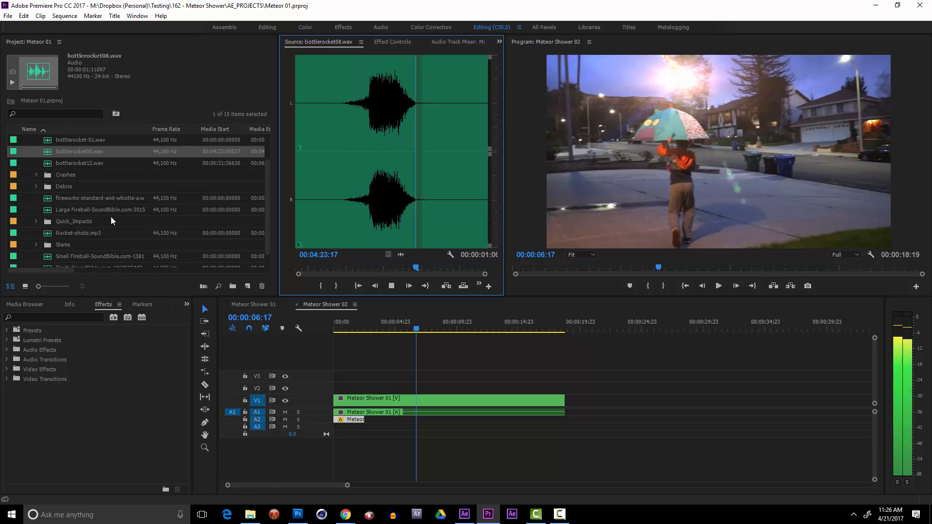
Load Rocket-shots.mp3 in the Source Monitor and audition several of its individual rocket shots.
{"action": "scroll", "coordinate": [111, 216], "scroll_direction": "down", "scroll_amount": 1}
{"action": "double_click", "coordinate": [86, 234]}
{"action": "left_click", "coordinate": [328, 190]}
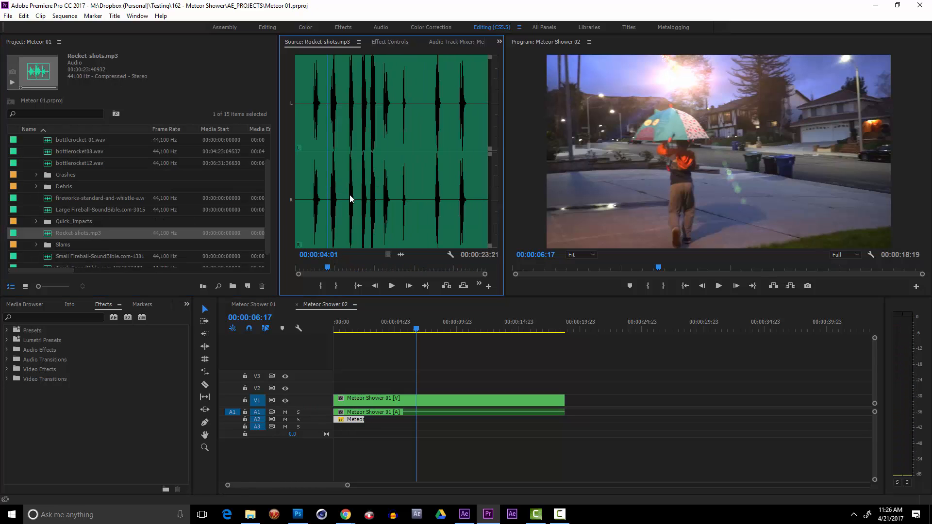
{"action": "key", "text": "space"}
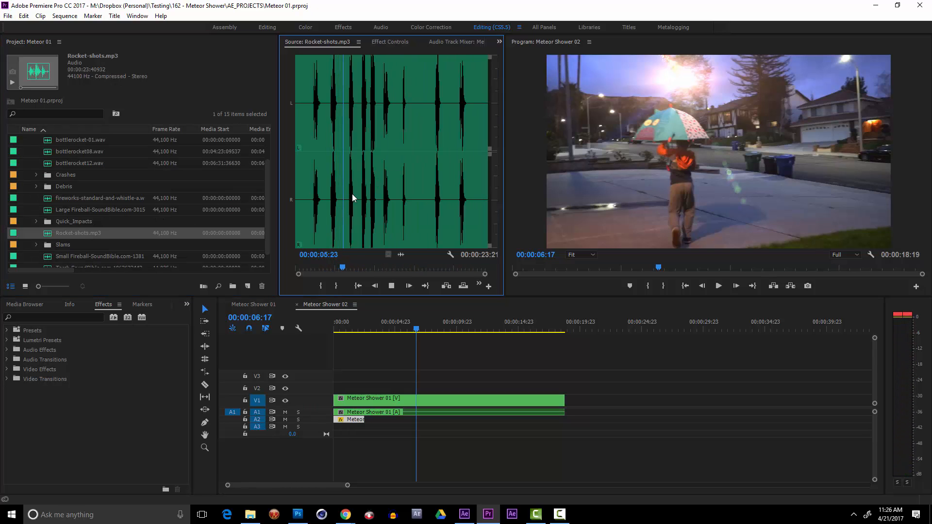
{"action": "left_click", "coordinate": [399, 195]}
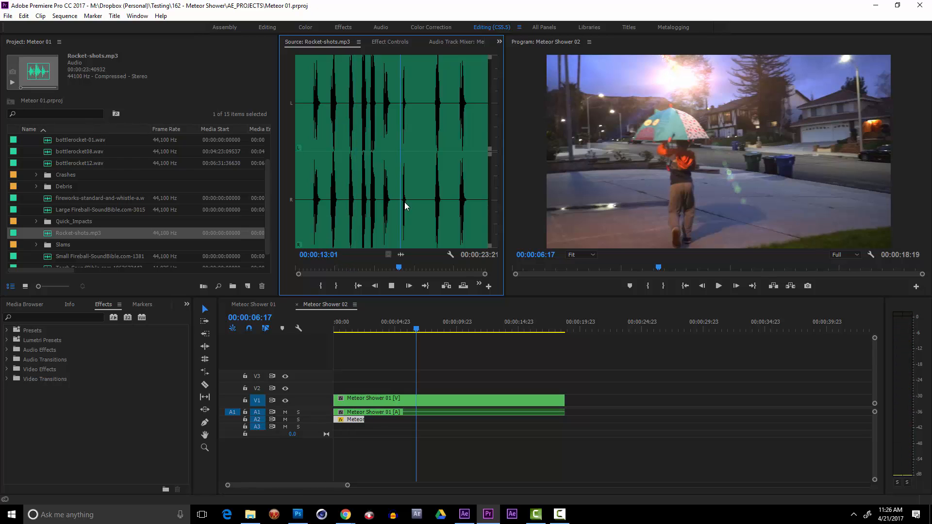
{"action": "left_click", "coordinate": [383, 200]}
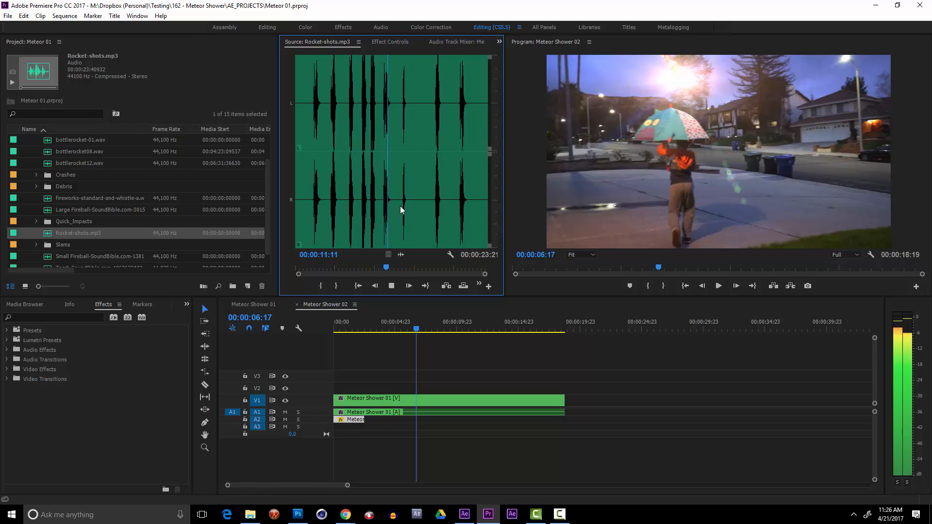
{"action": "left_click", "coordinate": [433, 200]}
{"action": "key", "text": "space"}
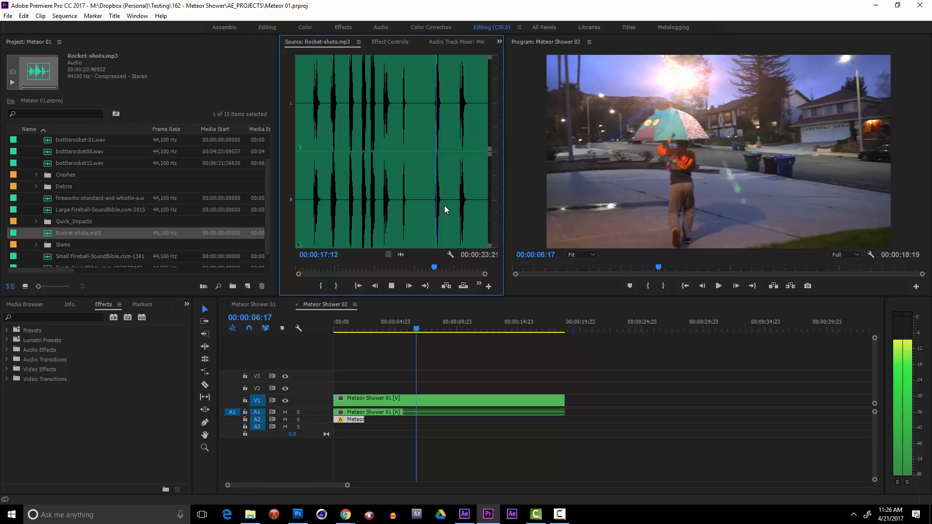
{"action": "left_click", "coordinate": [456, 203]}
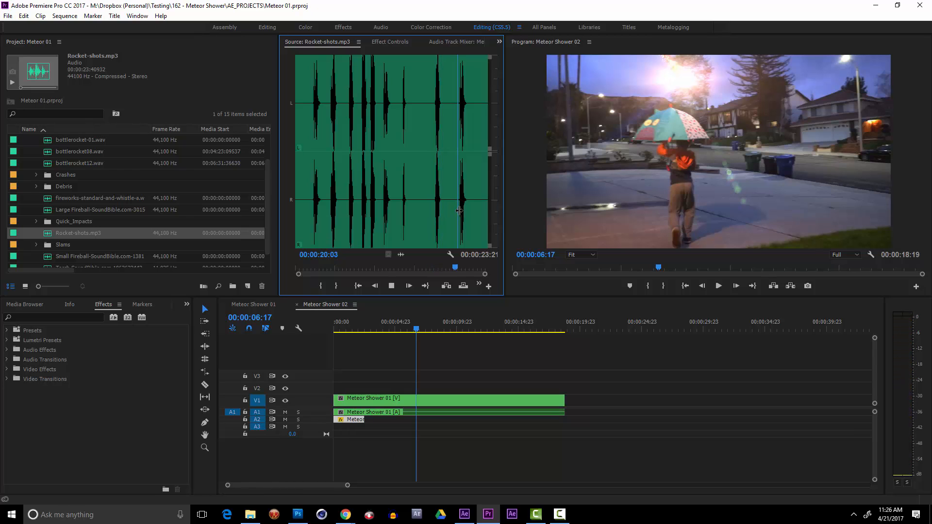
{"action": "left_click", "coordinate": [312, 193]}
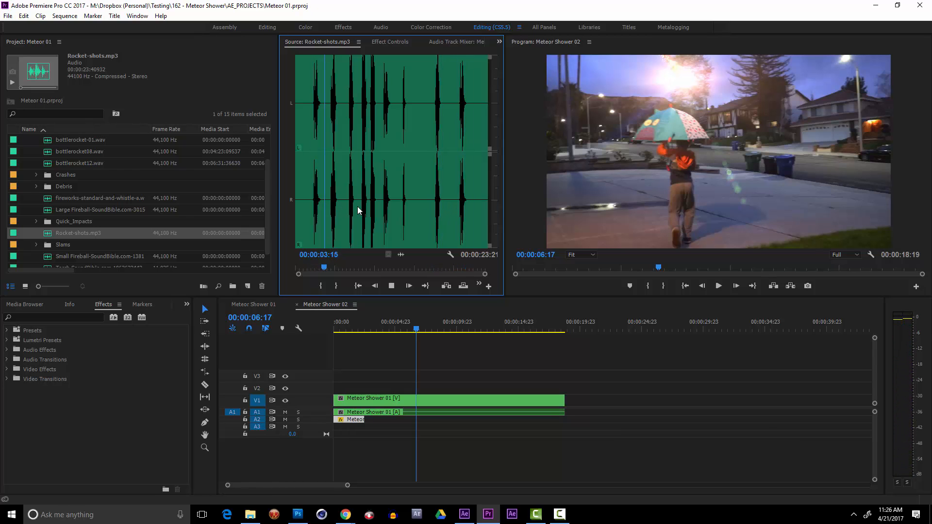
{"action": "key", "text": "space"}
Place bottlerocket08.wav from the SFX bin on audio track A3 around the 00:00:06:17 playhead position.
{"action": "scroll", "coordinate": [116, 249], "scroll_direction": "down", "scroll_amount": 1}
{"action": "left_click", "coordinate": [111, 241]}
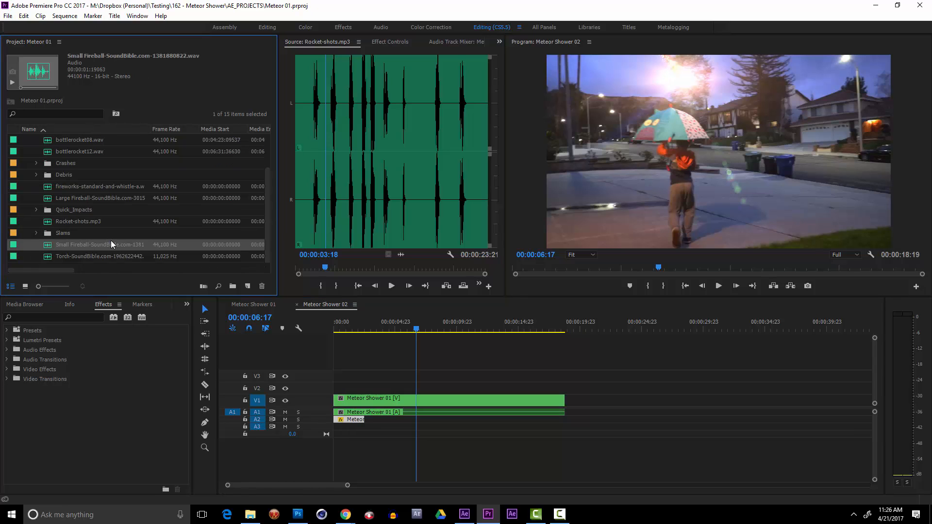
{"action": "left_click", "coordinate": [94, 221]}
{"action": "left_click", "coordinate": [83, 196]}
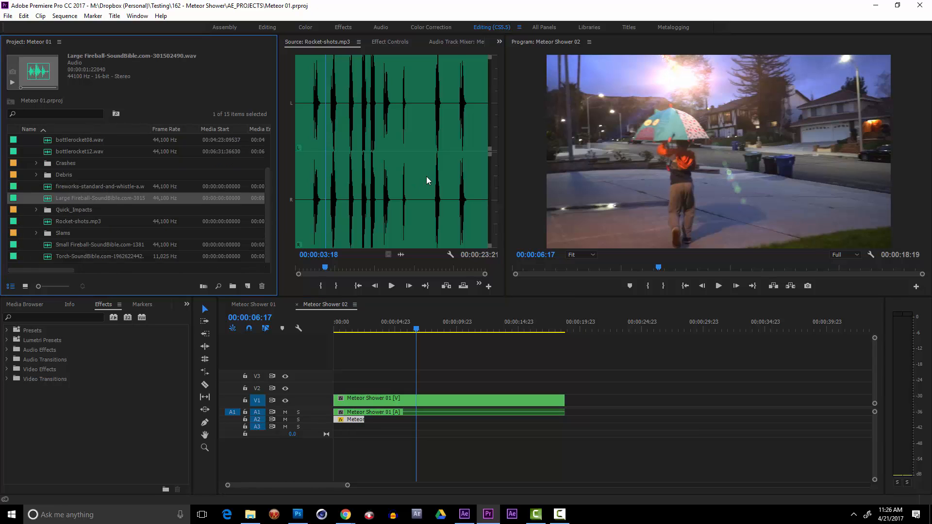
{"action": "left_click", "coordinate": [88, 141]}
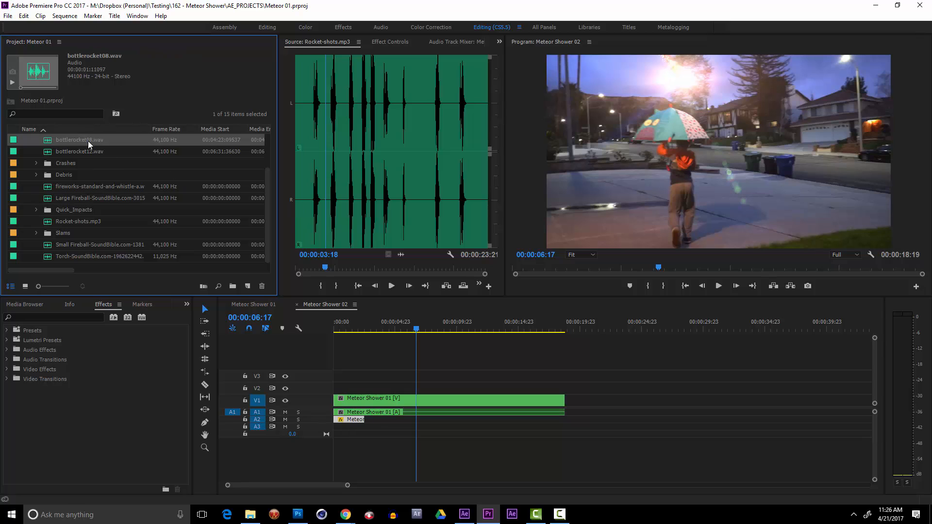
{"action": "left_click_drag", "start_coordinate": [68, 141], "coordinate": [413, 429]}
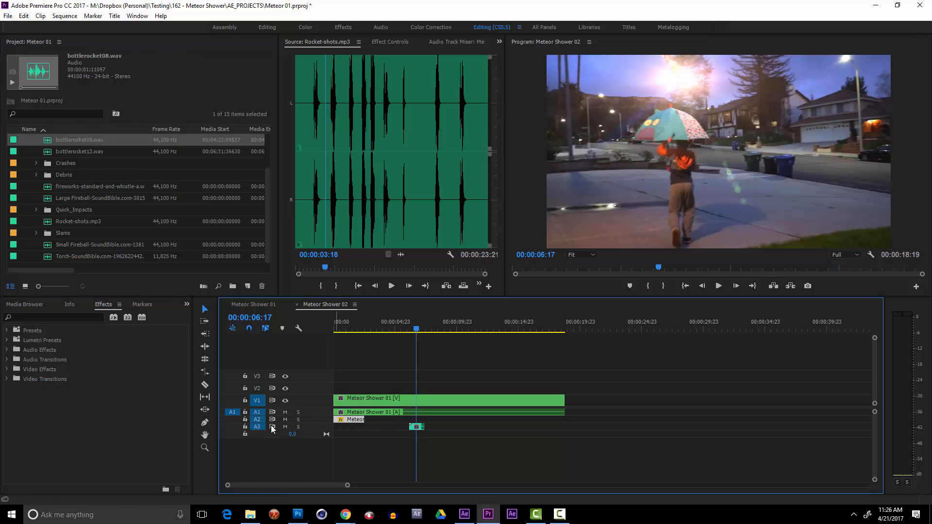
Expand audio track A3, make the timeline area taller and select the Meteor Shower 01 clip.
{"action": "double_click", "coordinate": [330, 428]}
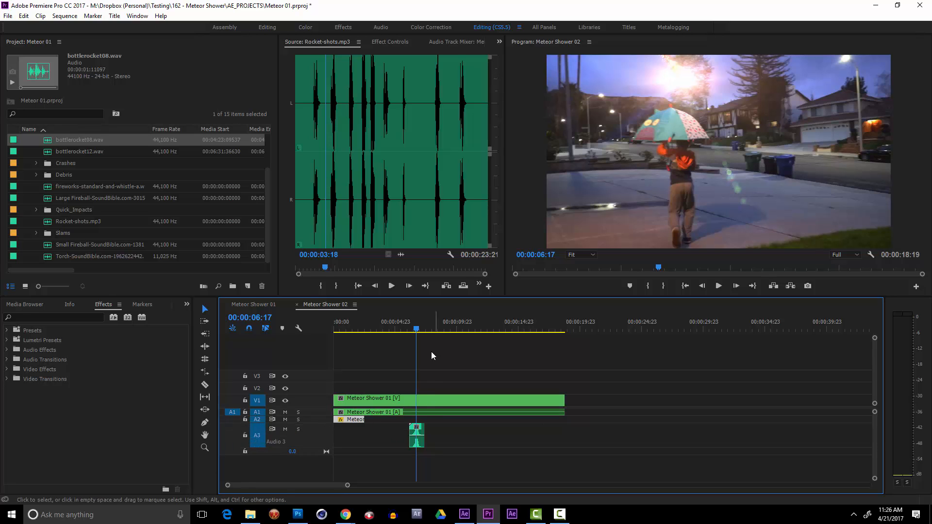
{"action": "left_click_drag", "start_coordinate": [426, 296], "coordinate": [426, 240]}
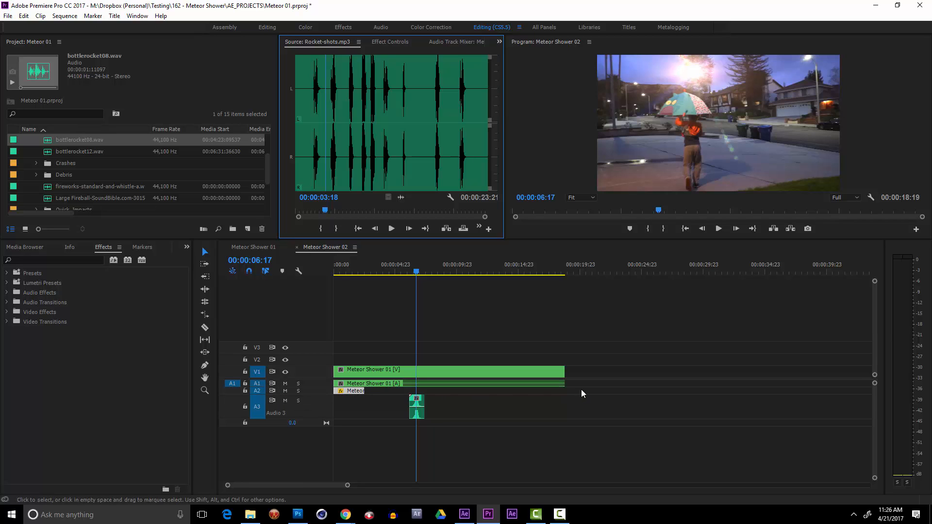
{"action": "left_click", "coordinate": [558, 386]}
{"action": "left_click", "coordinate": [559, 386]}
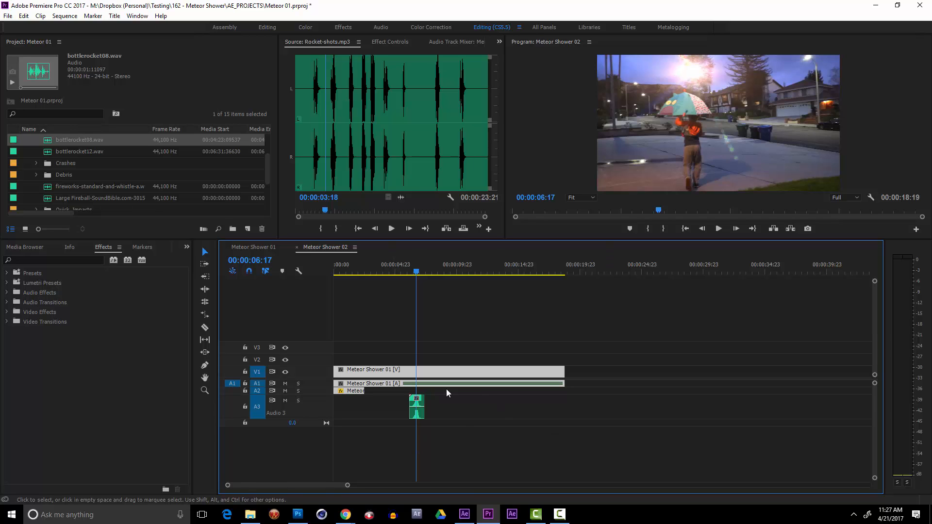
Open the Meteor Shower 01 sequence, zoom into its audio edits and play the ending around 00:00:17:08.
{"action": "left_click", "coordinate": [266, 248]}
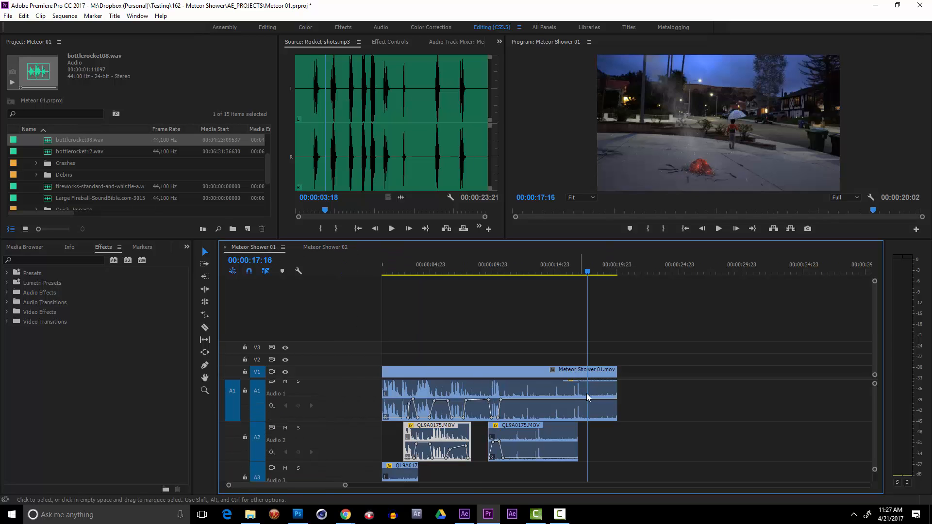
{"action": "key", "text": "equal"}
{"action": "key", "text": "equal"}
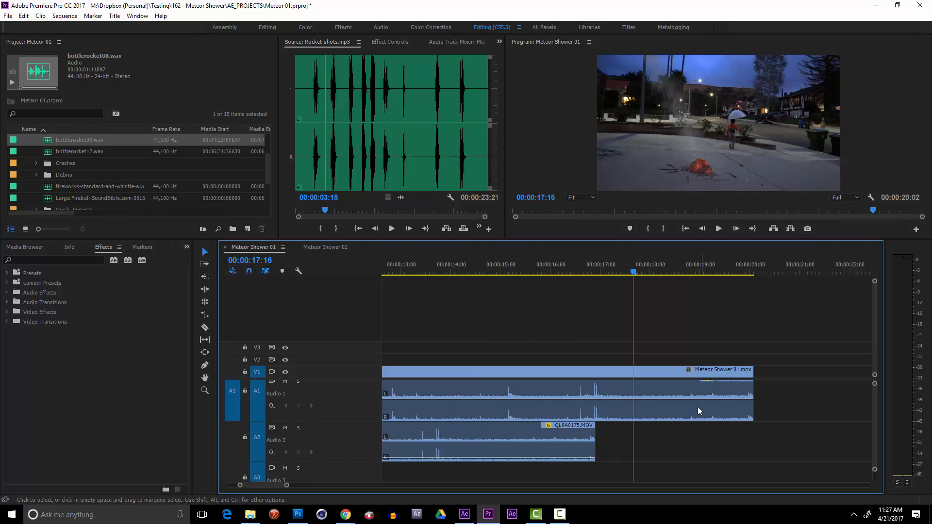
{"action": "key", "text": "Left"}
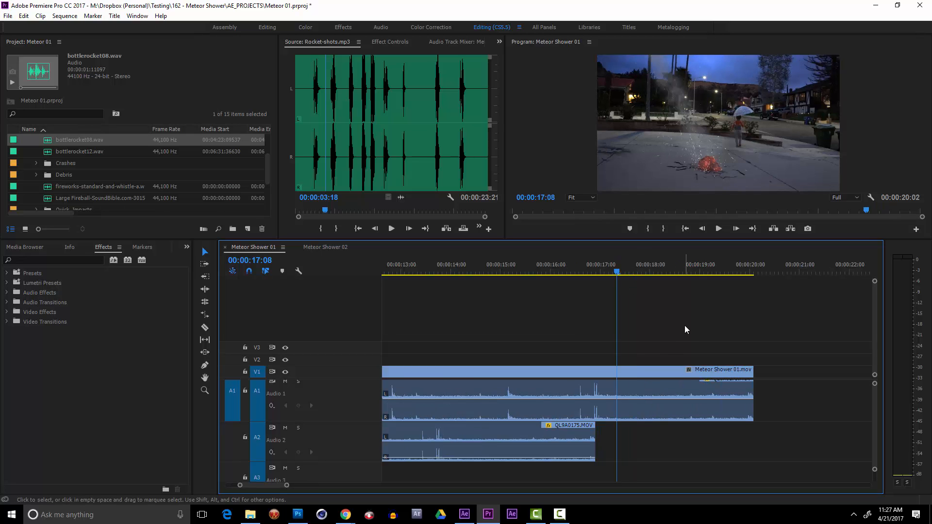
{"action": "key", "text": "space"}
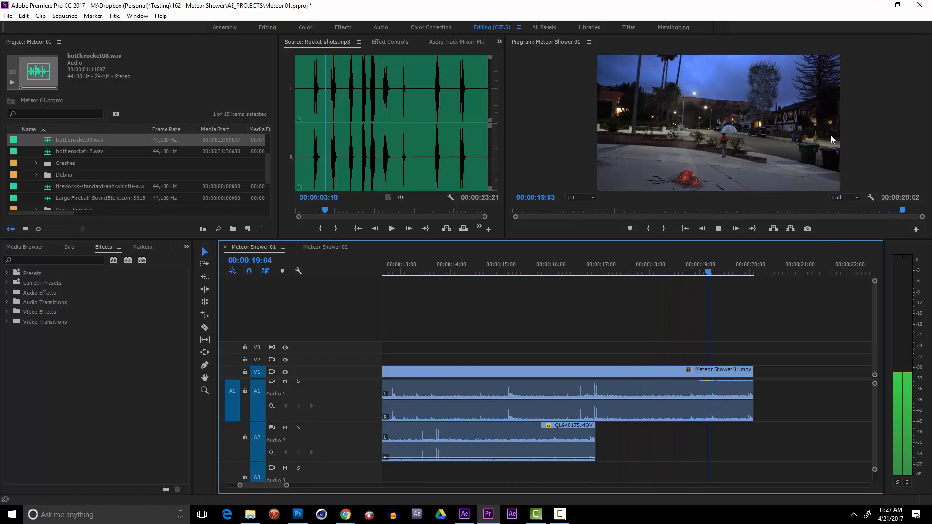
{"action": "key", "text": "space"}
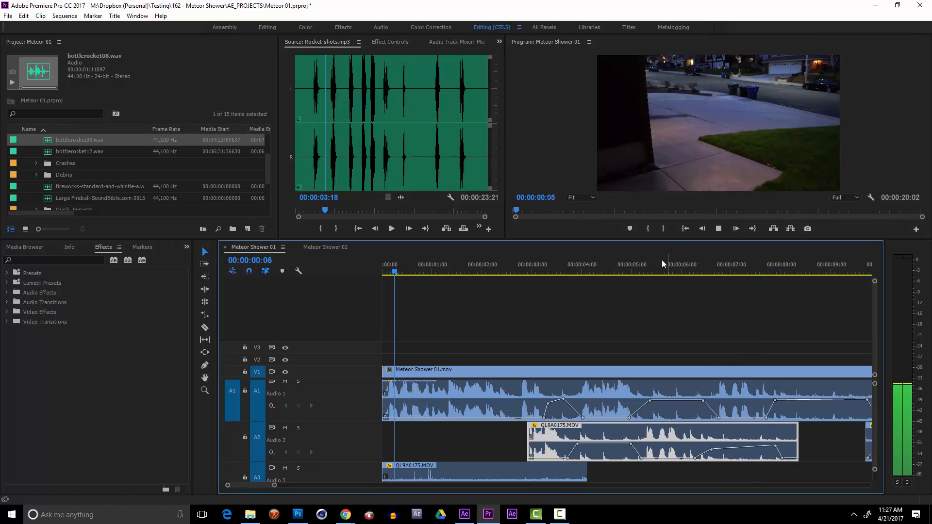
{"action": "left_click", "coordinate": [731, 230]}
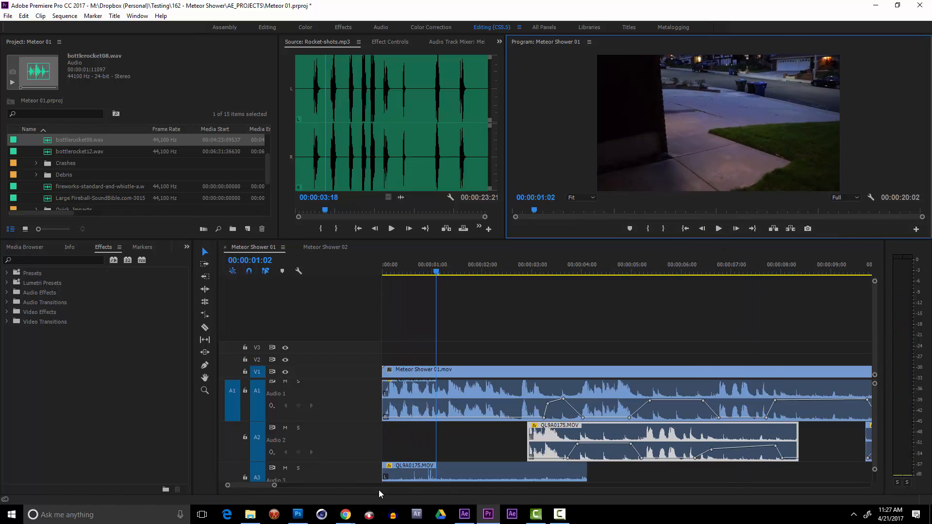
{"action": "mouse_move", "coordinate": [257, 486]}
{"action": "left_mouse_down"}
{"action": "mouse_move", "coordinate": [278, 483]}
{"action": "mouse_move", "coordinate": [270, 487]}
{"action": "left_mouse_up"}
Return to the Meteor Shower 02 sequence and play the bottle rocket sound against the picture from about 00:00:05:22.
{"action": "left_click", "coordinate": [329, 248]}
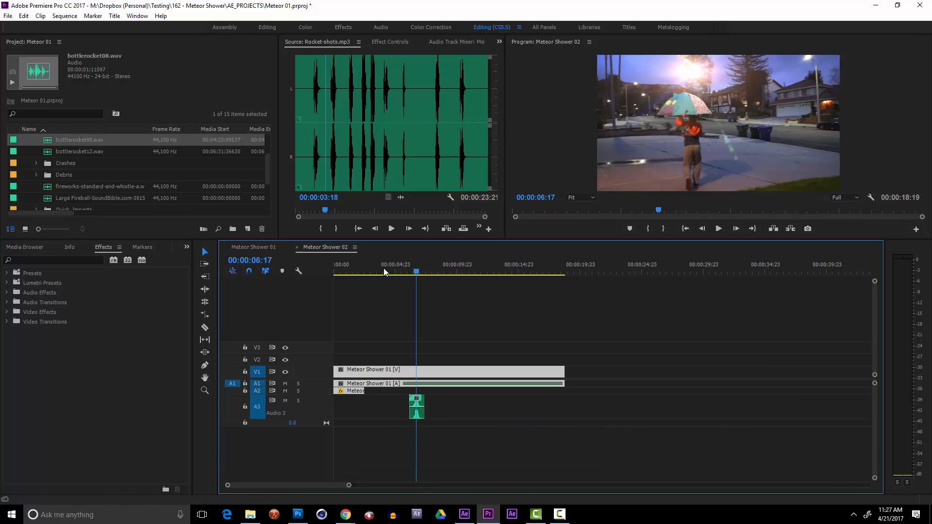
{"action": "left_click_drag", "start_coordinate": [415, 277], "coordinate": [407, 272]}
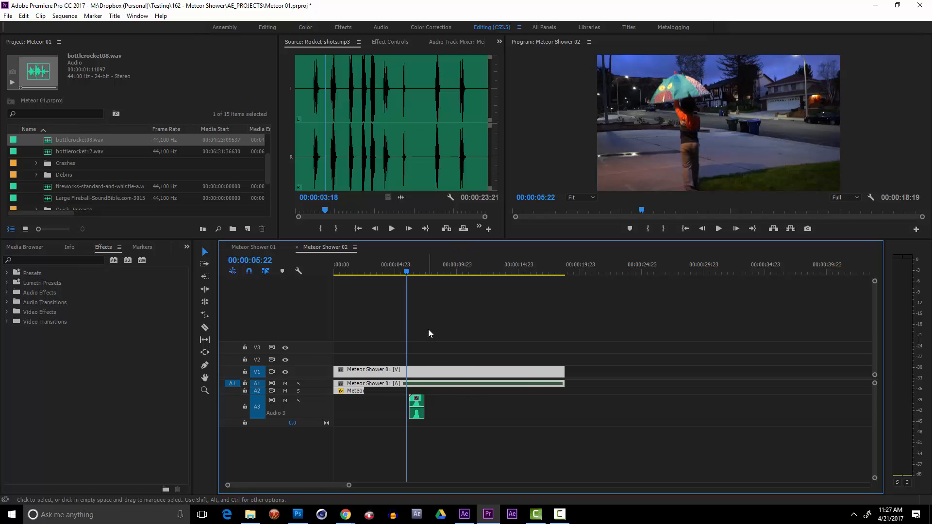
{"action": "key", "text": "space"}
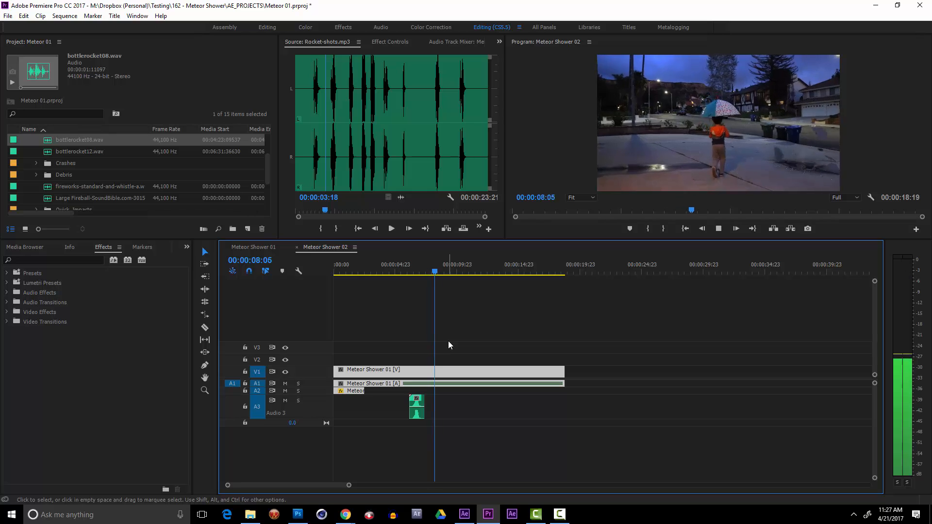
{"action": "left_click", "coordinate": [410, 271]}
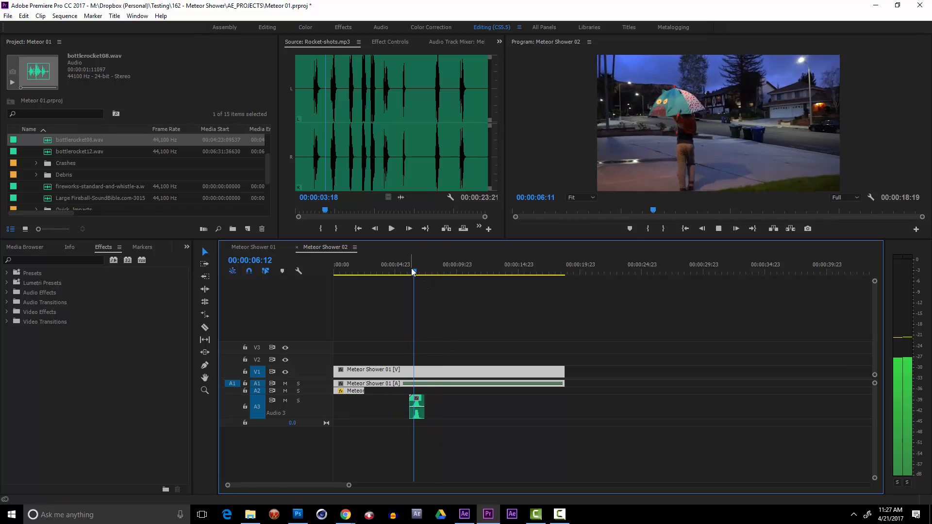
{"action": "key", "text": "space"}
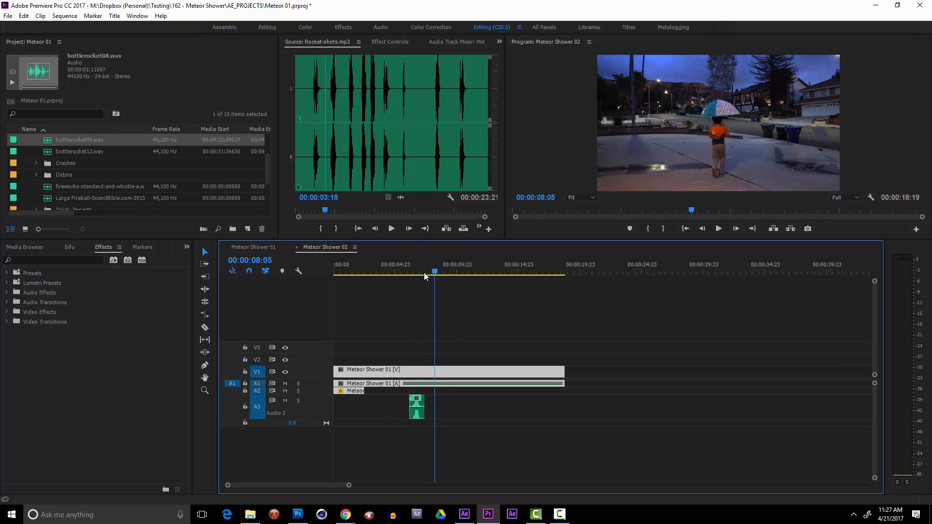
Find the meteor strike after 00:00:08:05 and move the bottlerocket08.wav clip on A3 to start at about 00:00:08:00.
{"action": "key", "text": "space"}
{"action": "key", "text": "space"}
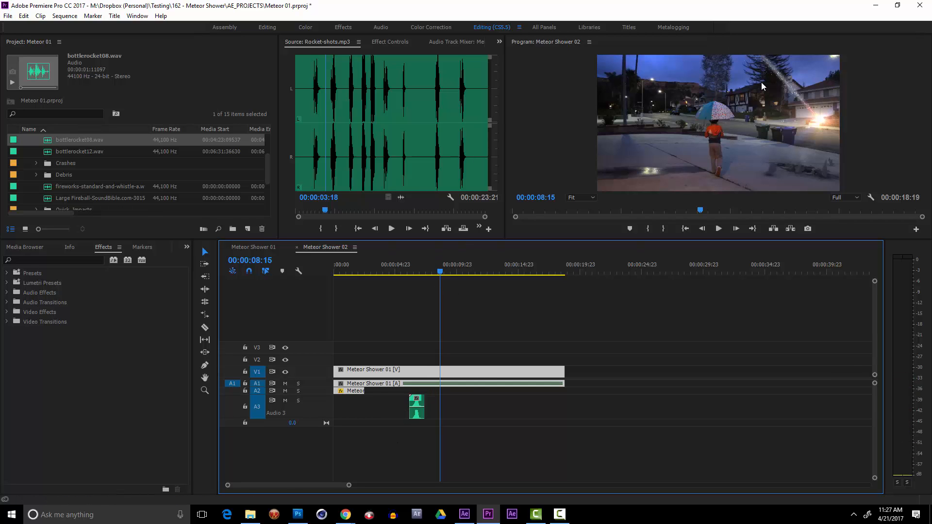
{"action": "left_click_drag", "start_coordinate": [440, 271], "coordinate": [435, 271]}
{"action": "left_click_drag", "start_coordinate": [417, 407], "coordinate": [438, 408]}
{"action": "key", "text": "="}
{"action": "key", "text": "="}
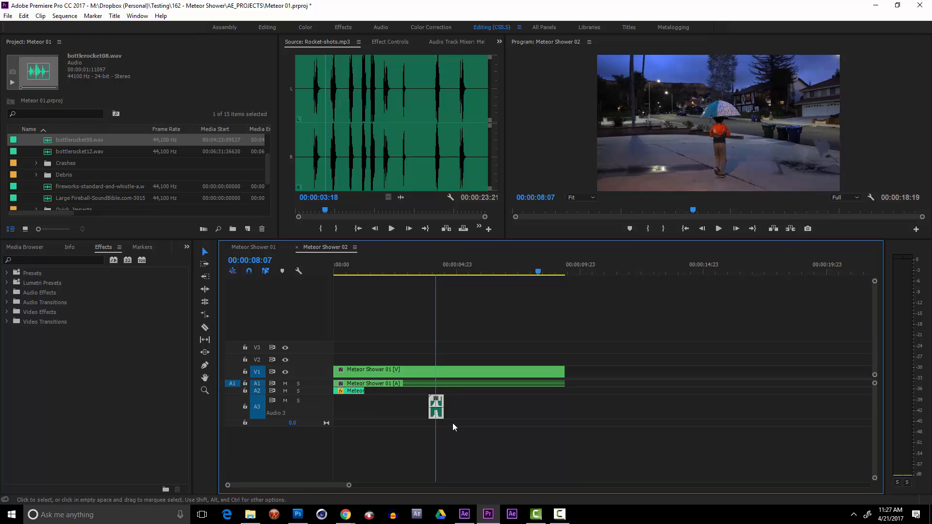
{"action": "left_click_drag", "start_coordinate": [605, 408], "coordinate": [616, 412]}
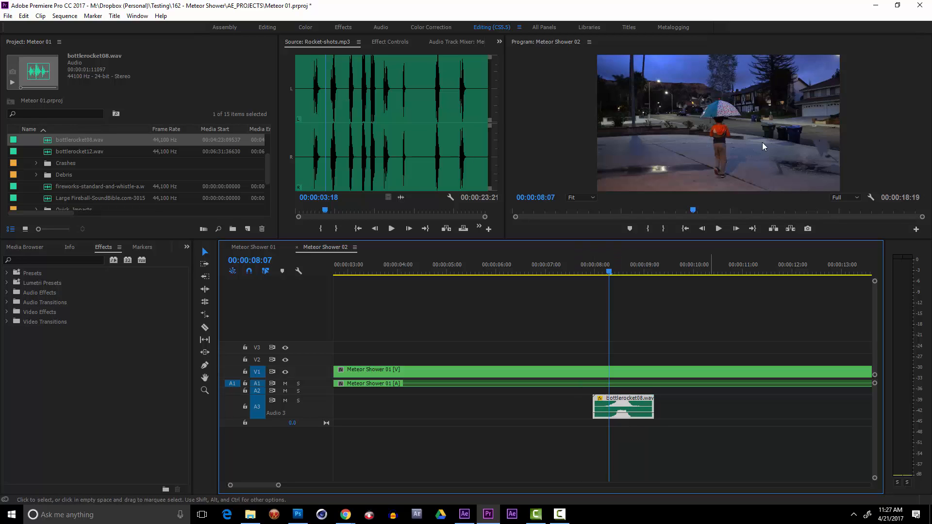
Play the strike with the repositioned bottle rocket sound and park the playhead at 00:00:08:16.
{"action": "left_click", "coordinate": [591, 268]}
{"action": "key", "text": "space"}
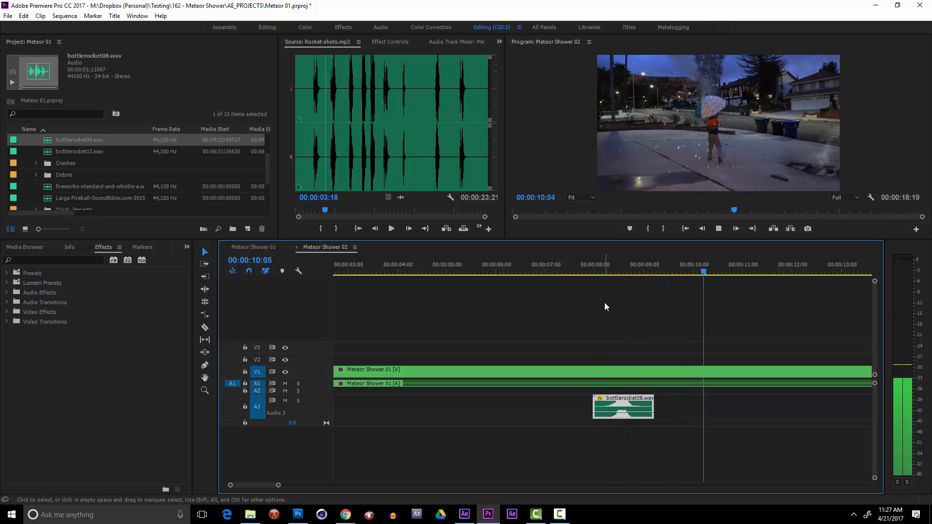
{"action": "left_click", "coordinate": [610, 274]}
{"action": "left_click", "coordinate": [626, 273]}
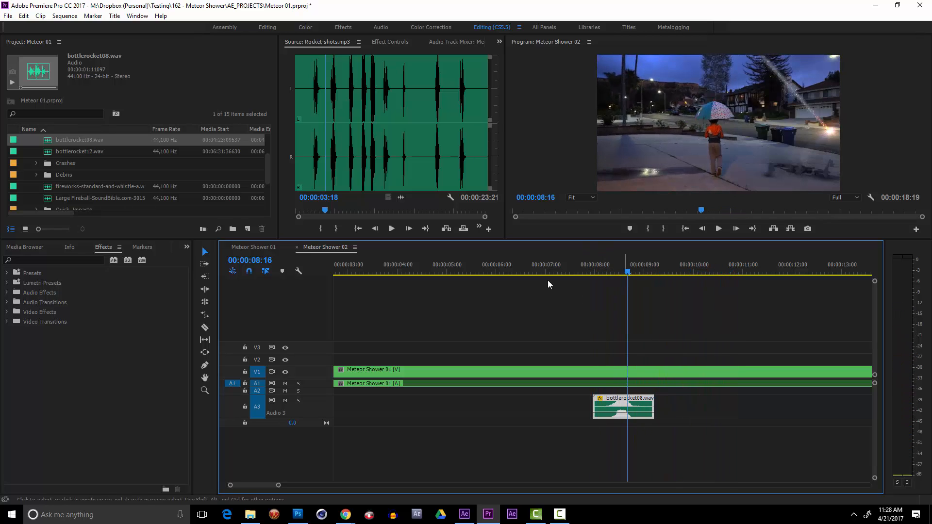
Search the effects for "rev" and apply Surround Reverb to the bottlerocket08.wav clip on A3.
{"action": "left_click", "coordinate": [85, 260]}
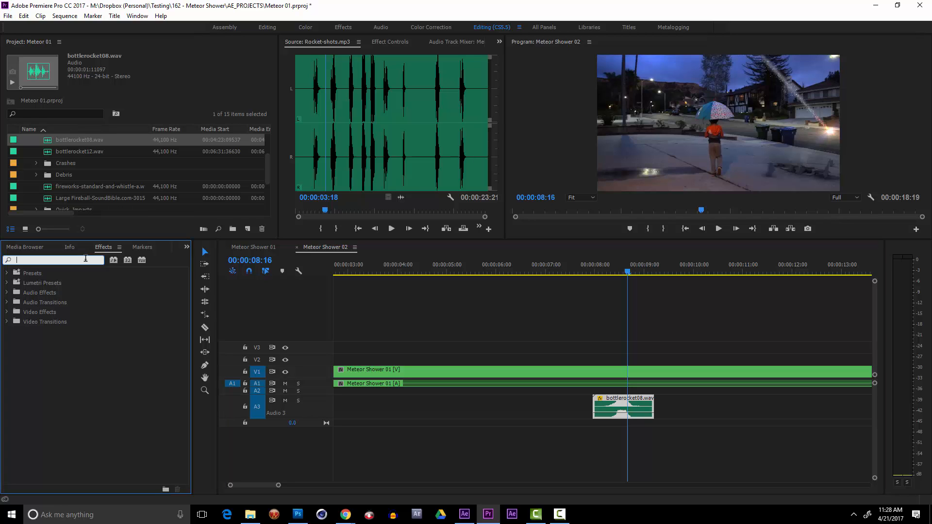
{"action": "type", "text": "re"}
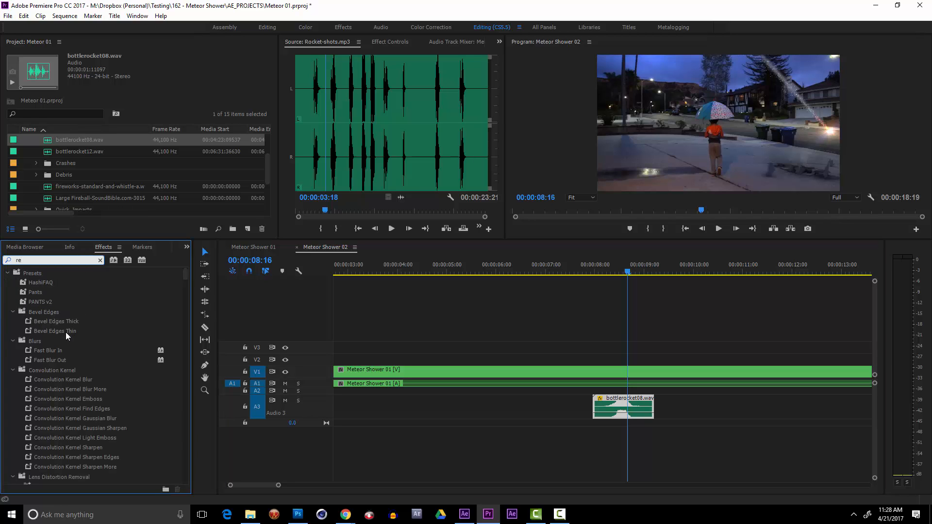
{"action": "type", "text": "v"}
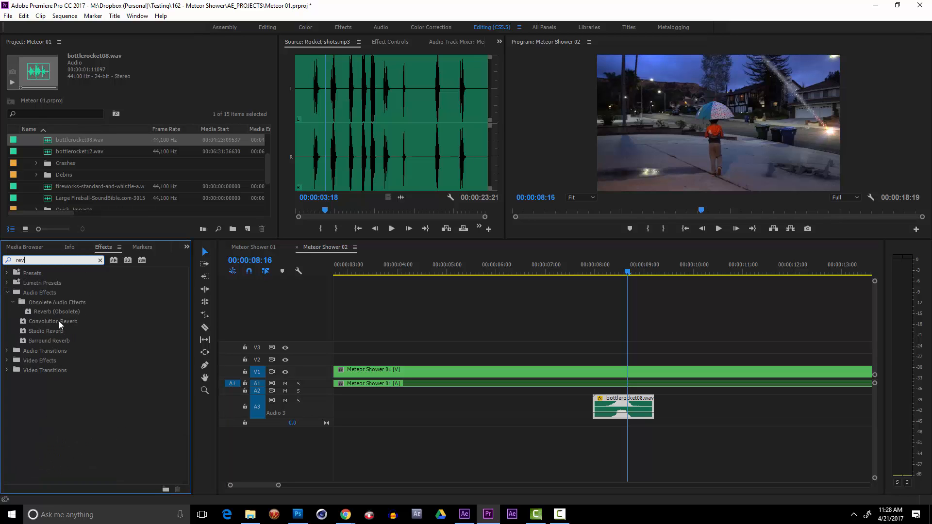
{"action": "left_click", "coordinate": [643, 412]}
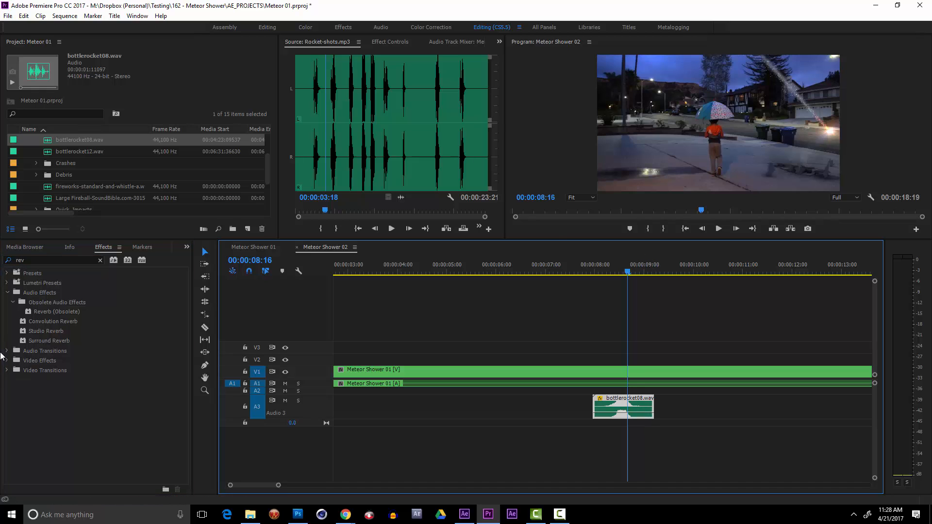
{"action": "left_click", "coordinate": [43, 340]}
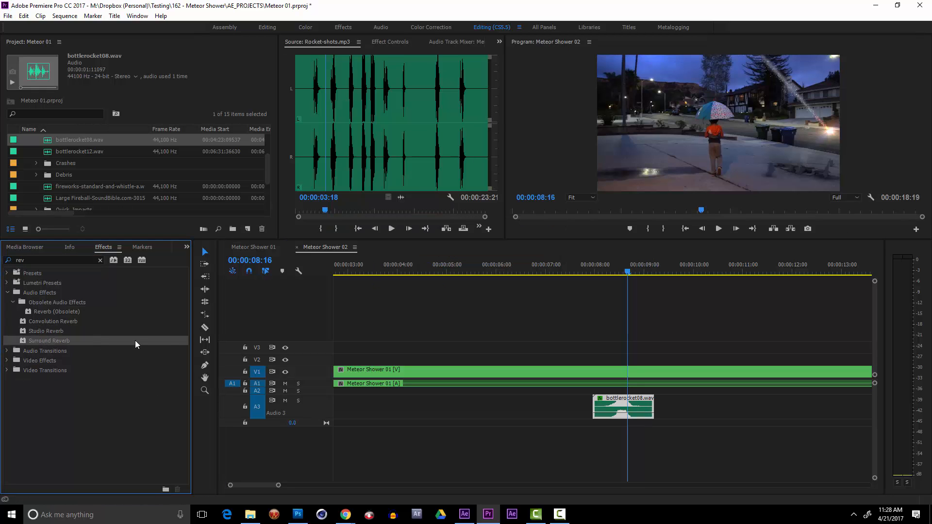
Audition the Surround Reverb on the bottlerocket08.wav clip during the meteor strike and set its Wet/Dry Mix to 60.
{"action": "left_click", "coordinate": [386, 43]}
{"action": "left_click_drag", "start_coordinate": [41, 341], "coordinate": [181, 318]}
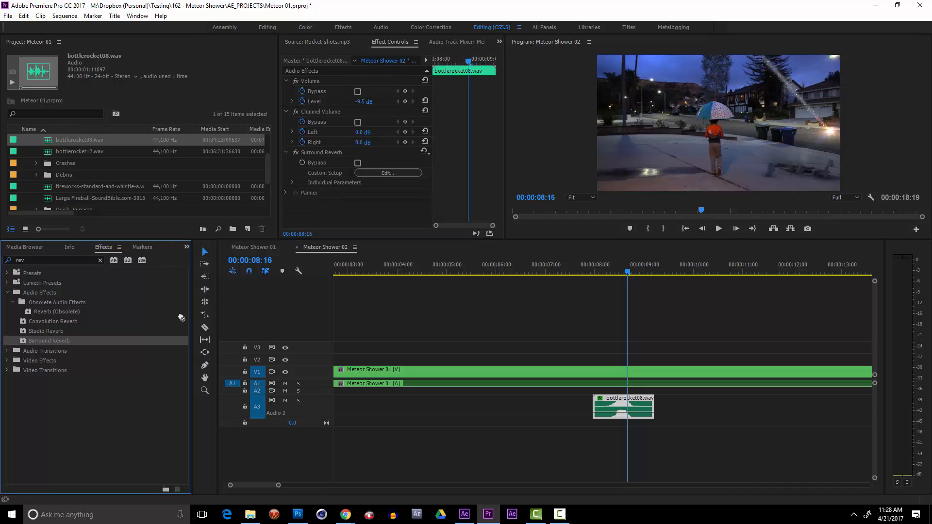
{"action": "left_click", "coordinate": [376, 172]}
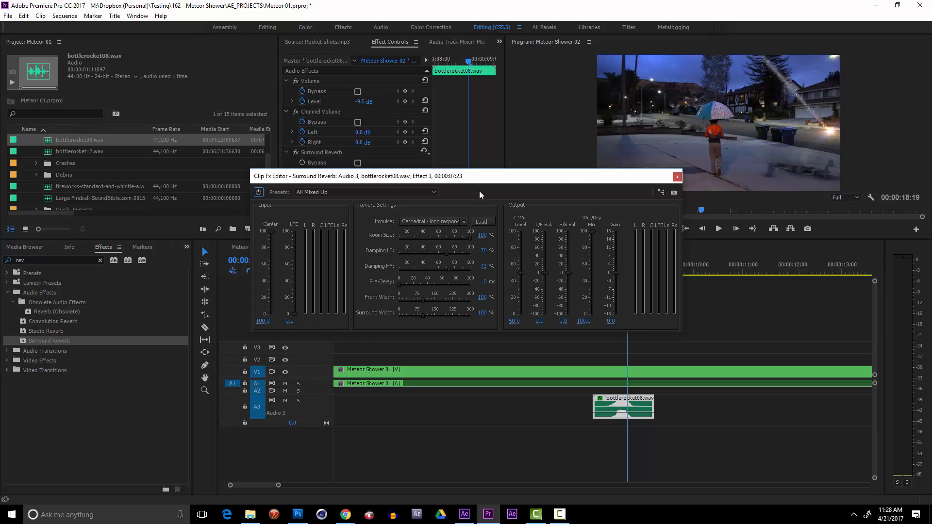
{"action": "left_click_drag", "start_coordinate": [610, 181], "coordinate": [543, 117]}
{"action": "left_click_drag", "start_coordinate": [620, 274], "coordinate": [575, 275]}
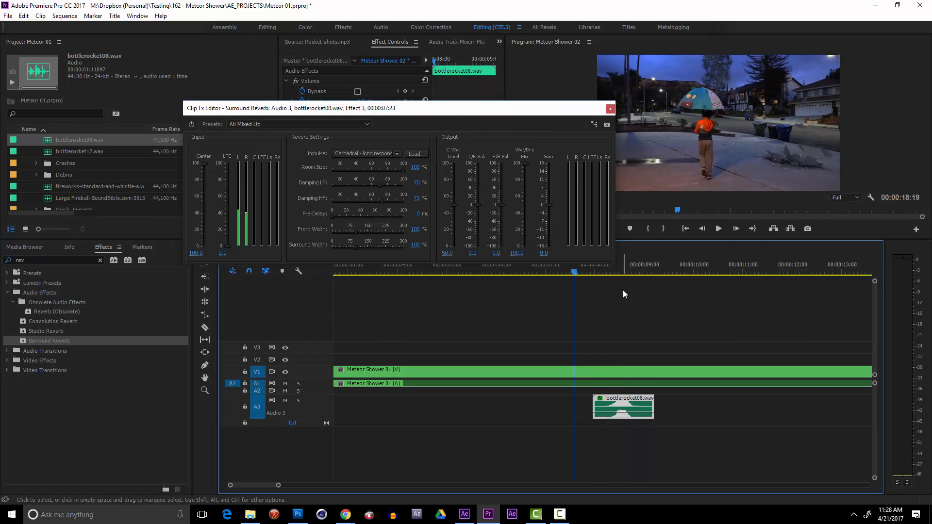
{"action": "key", "text": "space"}
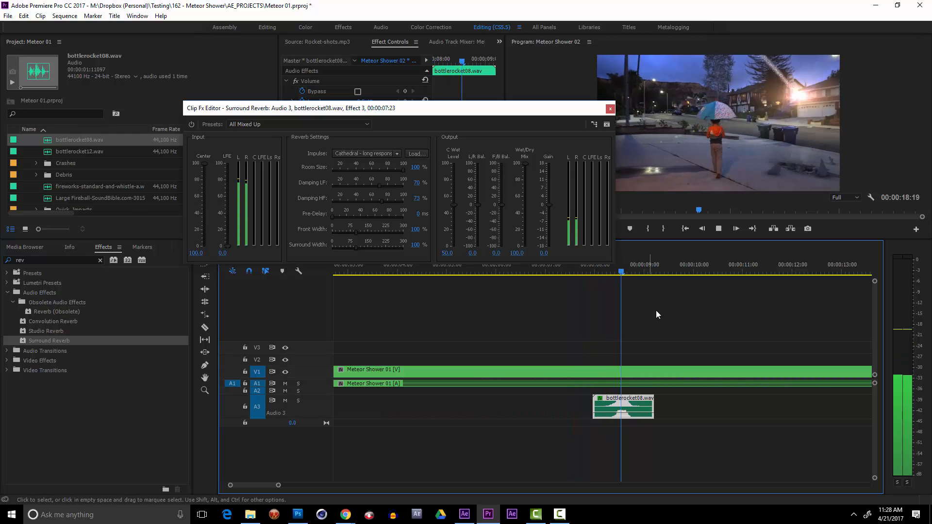
{"action": "key", "text": "space"}
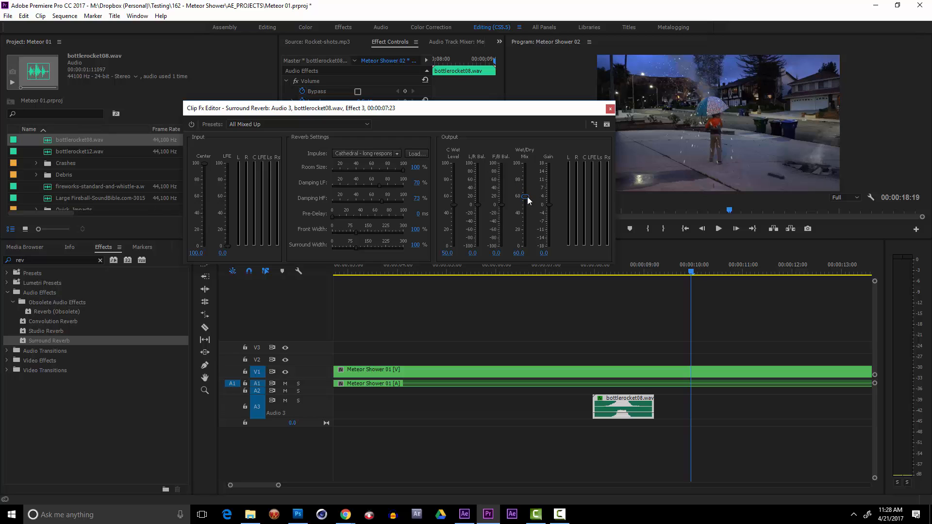
Replay the strike with the adjusted reverb, park the playhead at about 00:00:08:13 and close the reverb settings.
{"action": "left_click_drag", "start_coordinate": [641, 270], "coordinate": [596, 284]}
{"action": "key", "text": "space"}
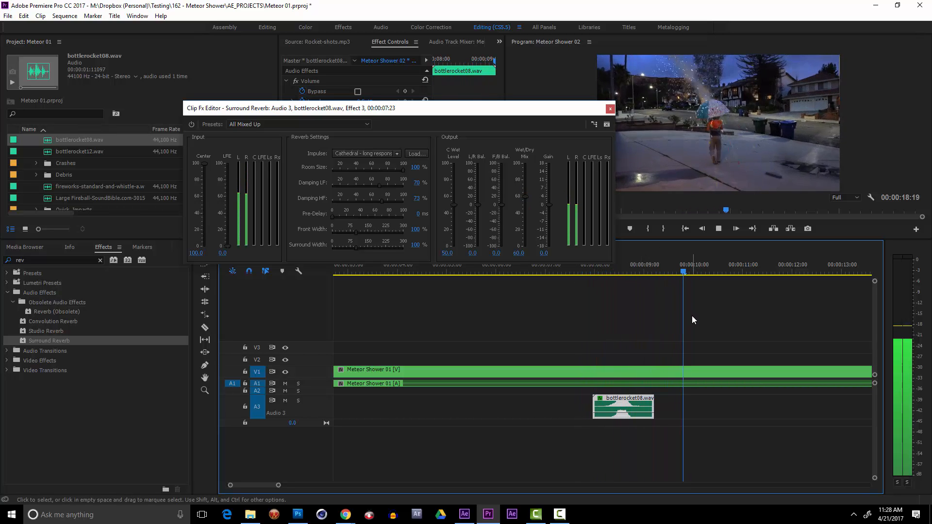
{"action": "key", "text": "space"}
{"action": "left_click_drag", "start_coordinate": [625, 270], "coordinate": [622, 272]}
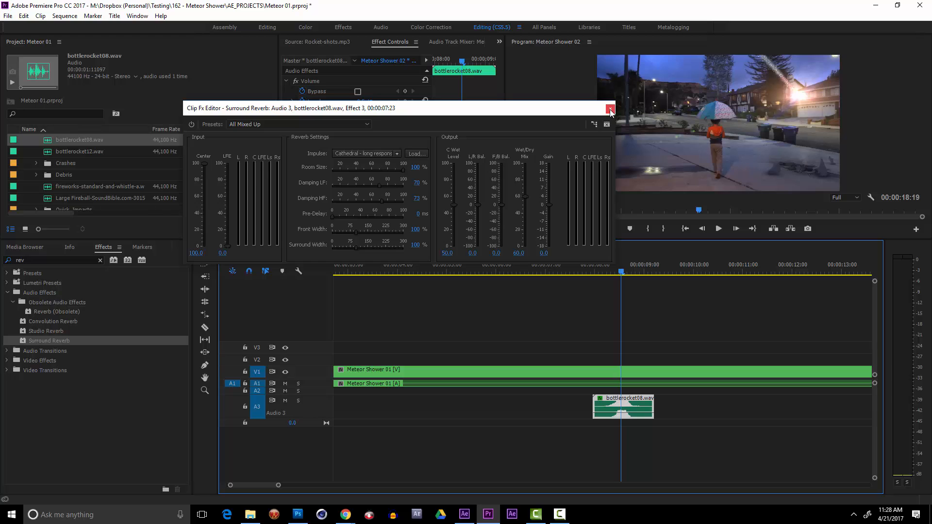
{"action": "left_click", "coordinate": [610, 110]}
Park the playhead at 00:00:06:21 and enlarge the project area to bring the SFX bin into view and select it.
{"action": "left_click_drag", "start_coordinate": [491, 275], "coordinate": [538, 276]}
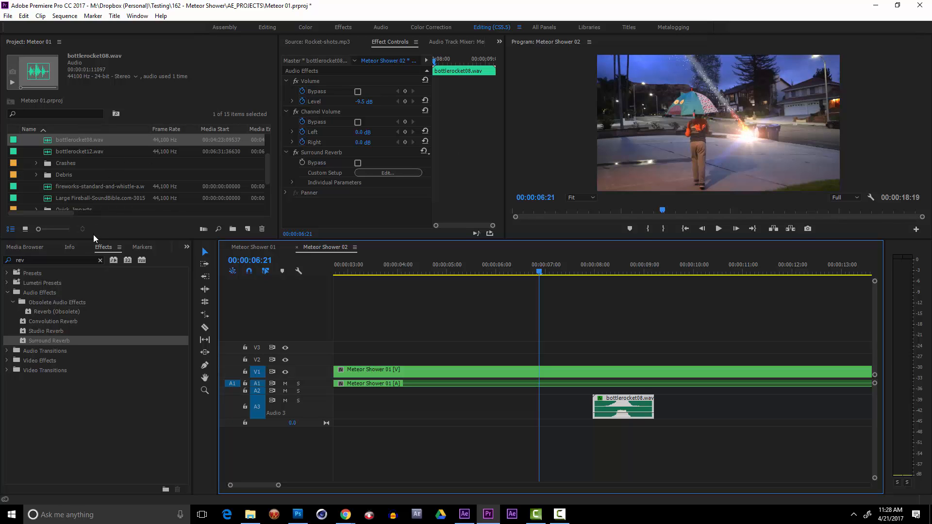
{"action": "left_click_drag", "start_coordinate": [94, 241], "coordinate": [94, 311]}
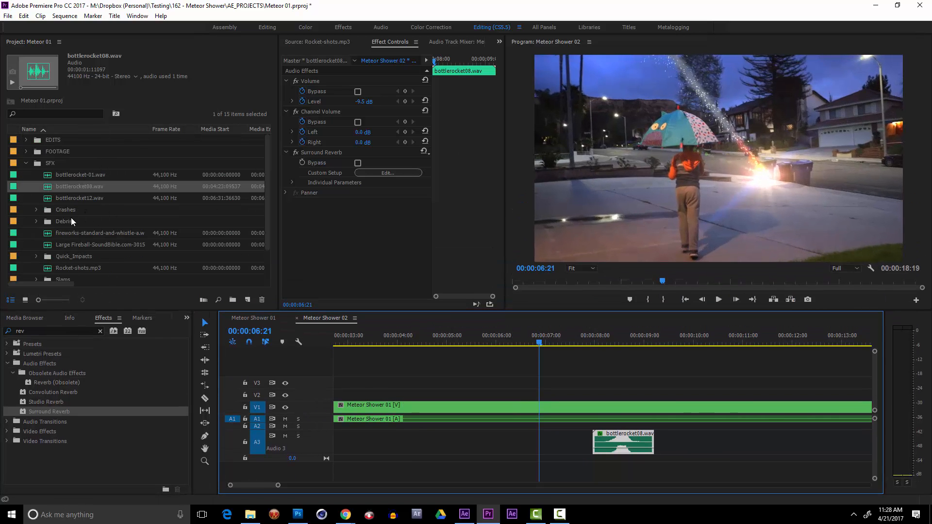
{"action": "left_click", "coordinate": [51, 162]}
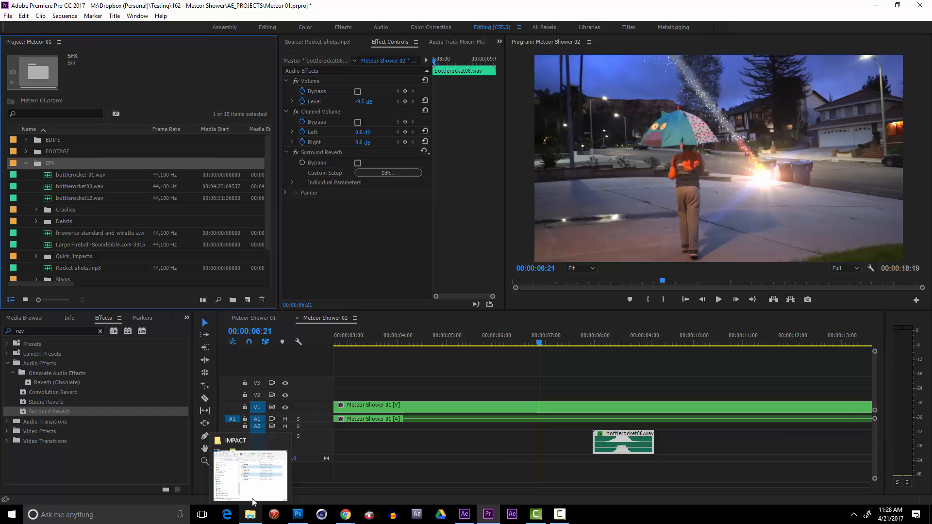
Switch to File Explorer and browse the MotionPulse library's VELOCITY folder, checking the contents of Epic_Swishes.
{"action": "left_click", "coordinate": [250, 514]}
{"action": "left_click", "coordinate": [616, 193]}
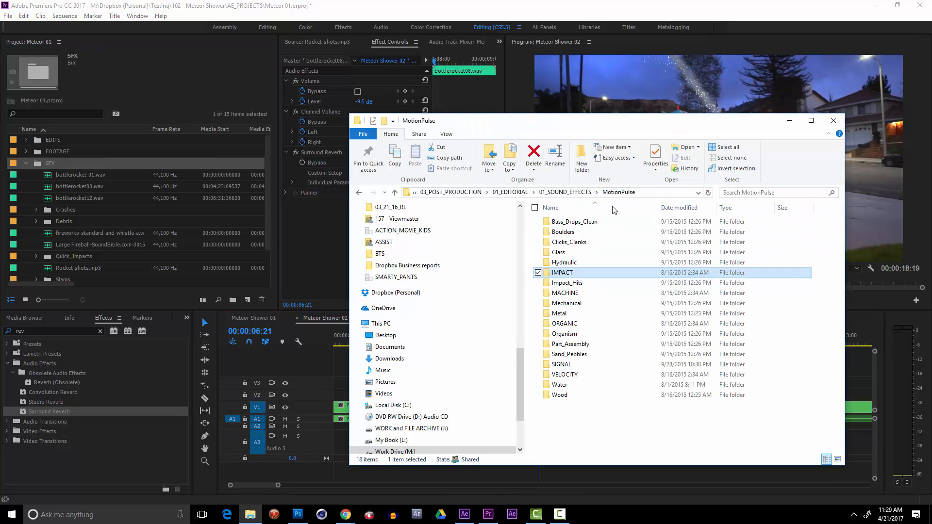
{"action": "double_click", "coordinate": [565, 375]}
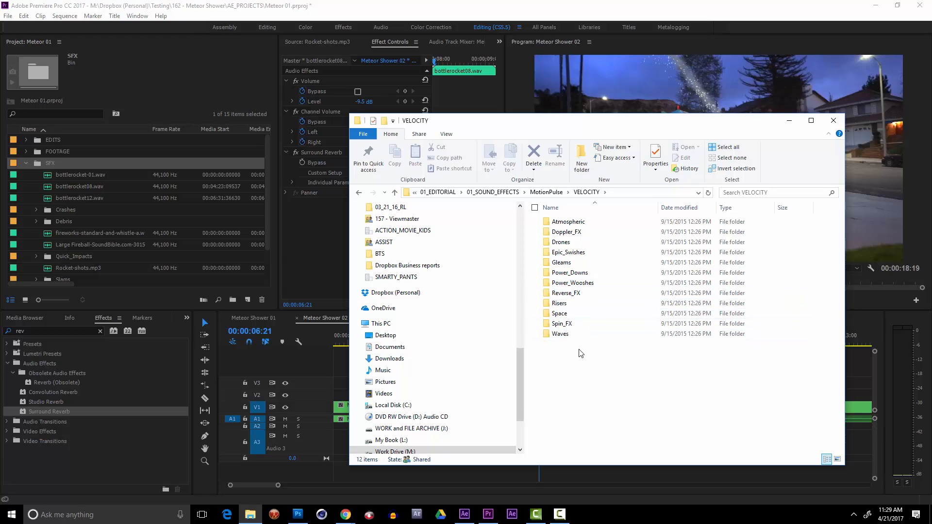
{"action": "double_click", "coordinate": [580, 254]}
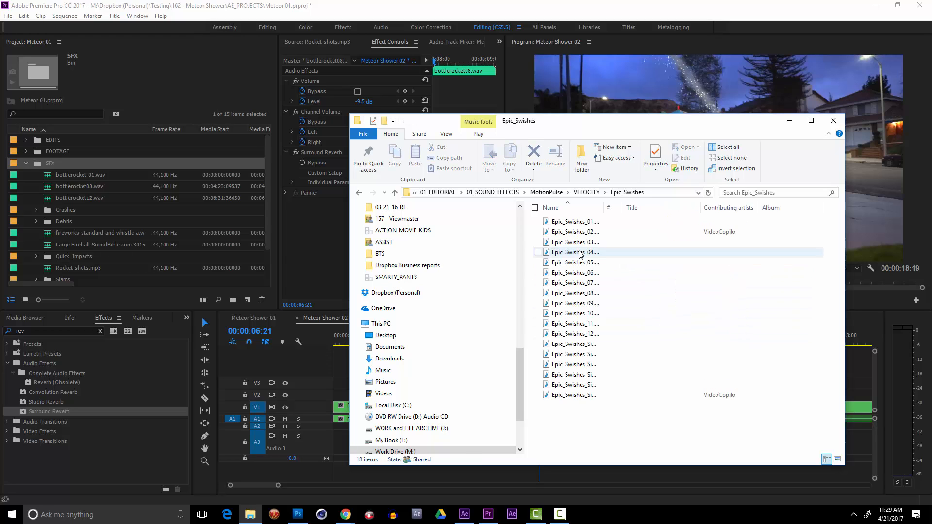
{"action": "left_click", "coordinate": [590, 193]}
Import the Epic_Swishes folder from VELOCITY into the Premiere Pro project's SFX bin.
{"action": "left_click_drag", "start_coordinate": [571, 252], "coordinate": [51, 161]}
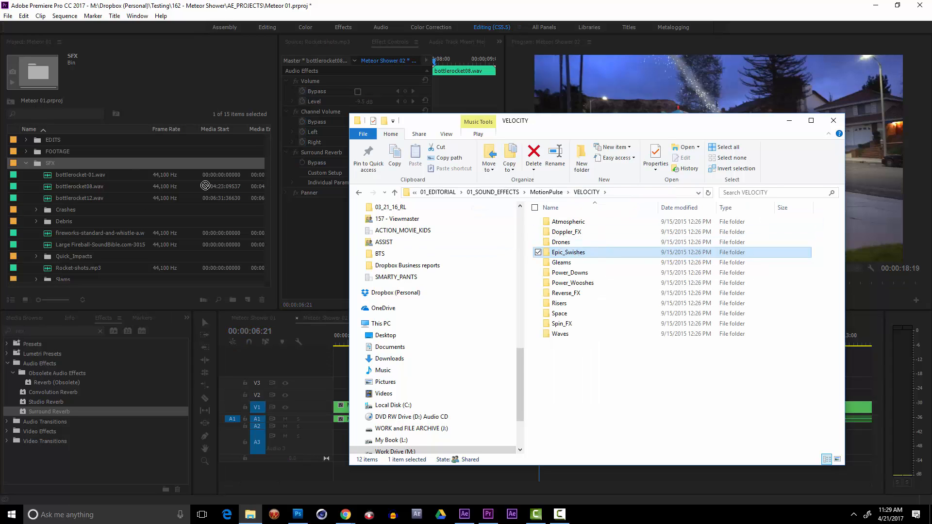
{"action": "left_click_drag", "start_coordinate": [205, 186], "coordinate": [2, 156]}
{"action": "left_click_drag", "start_coordinate": [70, 165], "coordinate": [559, 255]}
{"action": "left_click", "coordinate": [553, 270]}
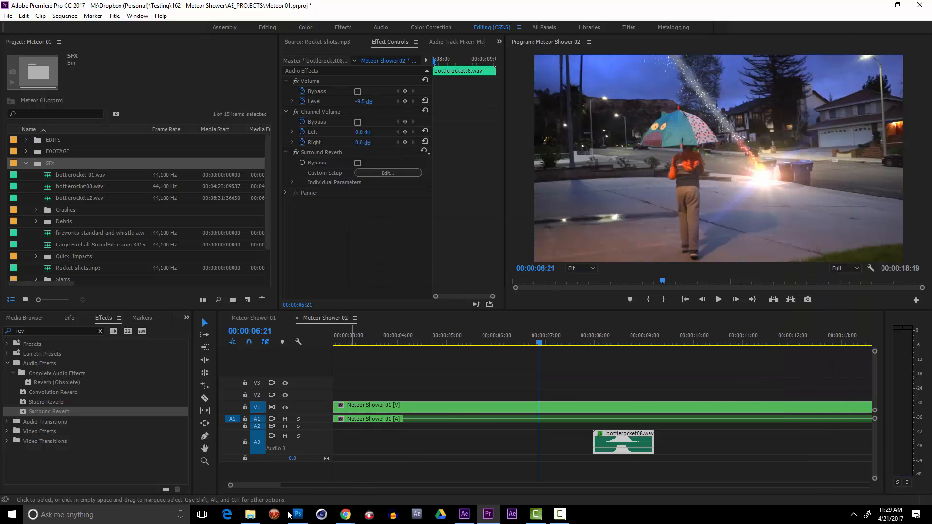
{"action": "left_click", "coordinate": [250, 515]}
{"action": "left_click_drag", "start_coordinate": [580, 257], "coordinate": [65, 165]}
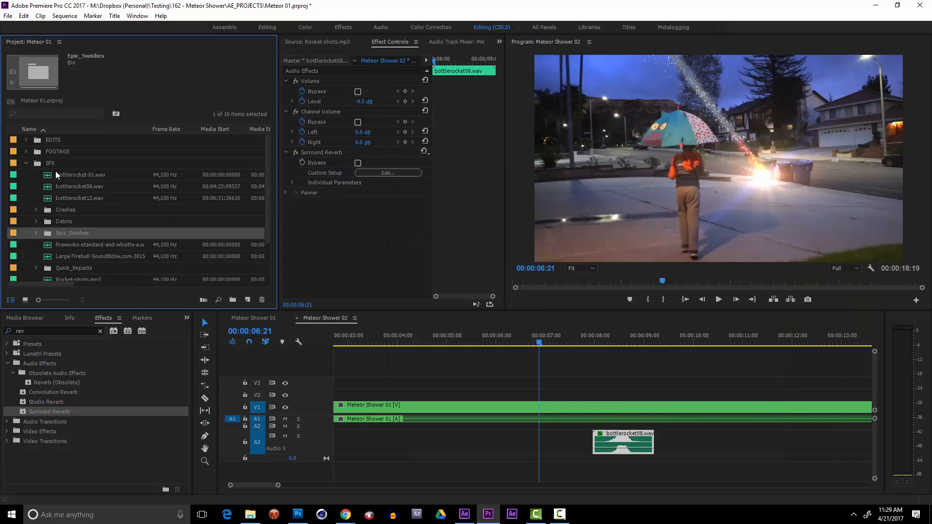
Expand the Epic_Swishes bin and audition Epic_Swishes_Simple_01, 03, 04 and 05.
{"action": "left_click", "coordinate": [37, 211]}
{"action": "scroll", "coordinate": [73, 211], "scroll_direction": "down", "scroll_amount": 4}
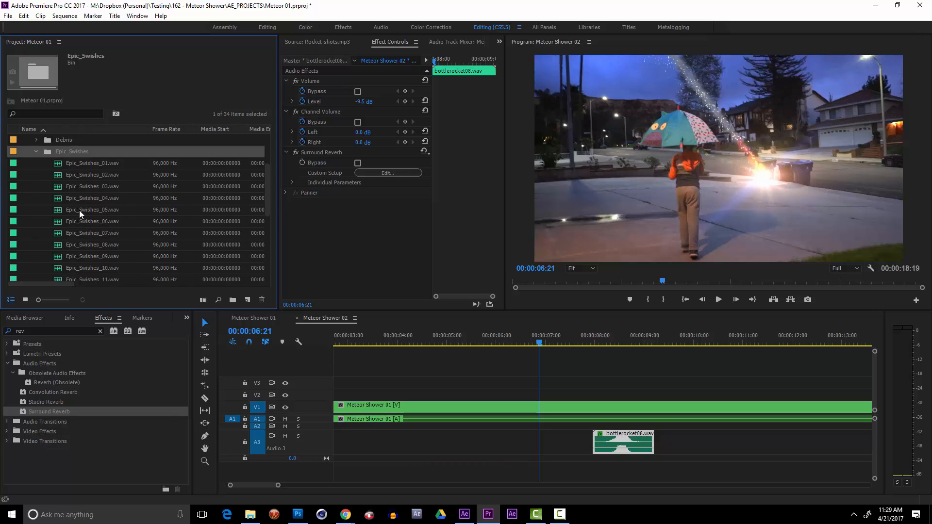
{"action": "double_click", "coordinate": [107, 213]}
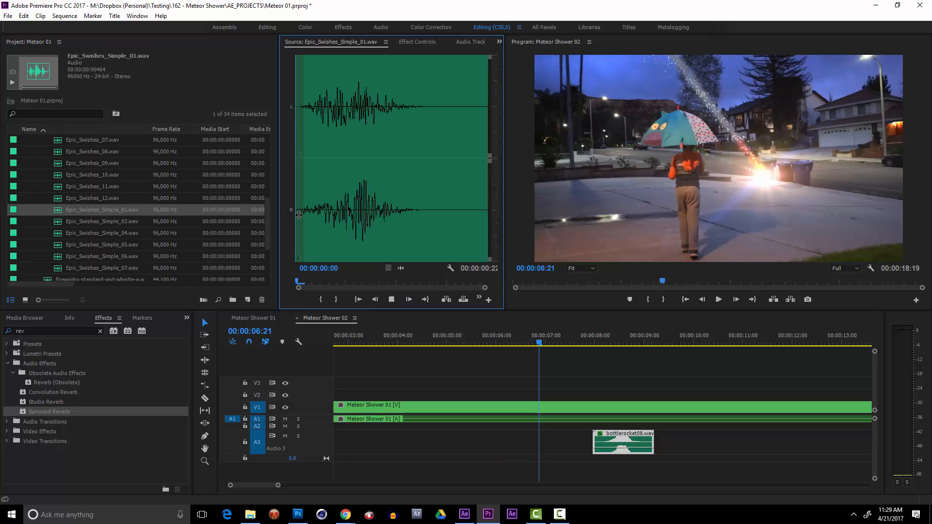
{"action": "left_click", "coordinate": [104, 226]}
{"action": "double_click", "coordinate": [104, 227]}
{"action": "key", "text": "space"}
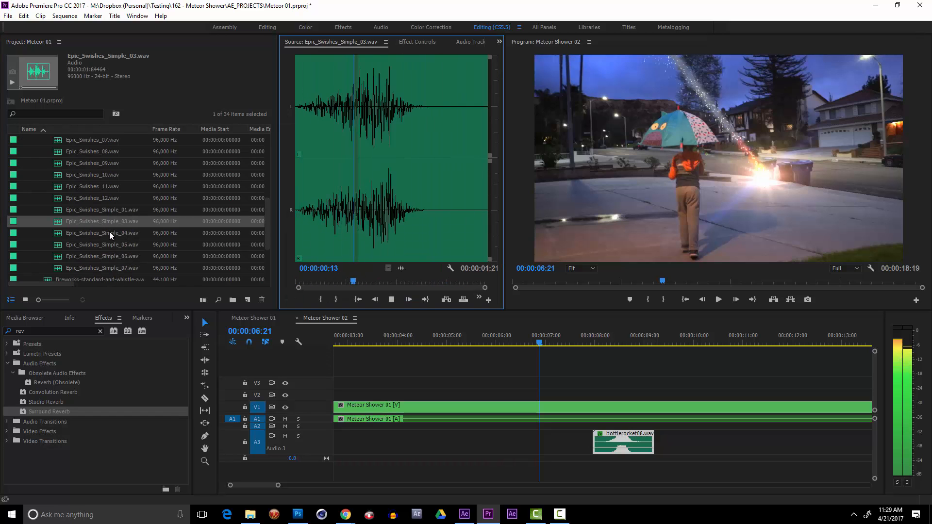
{"action": "left_click", "coordinate": [109, 232]}
{"action": "double_click", "coordinate": [109, 232]}
{"action": "key", "text": "space"}
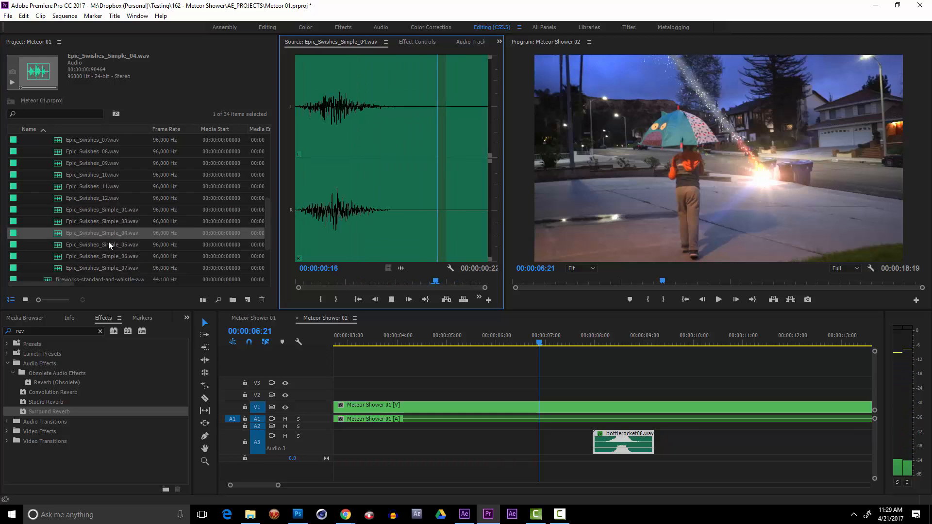
{"action": "double_click", "coordinate": [108, 243]}
{"action": "key", "text": "space"}
Audition Epic_Swishes_Simple_06 and 07, and listen again to Epic_Swishes_Simple_04 and 05.
{"action": "double_click", "coordinate": [108, 256]}
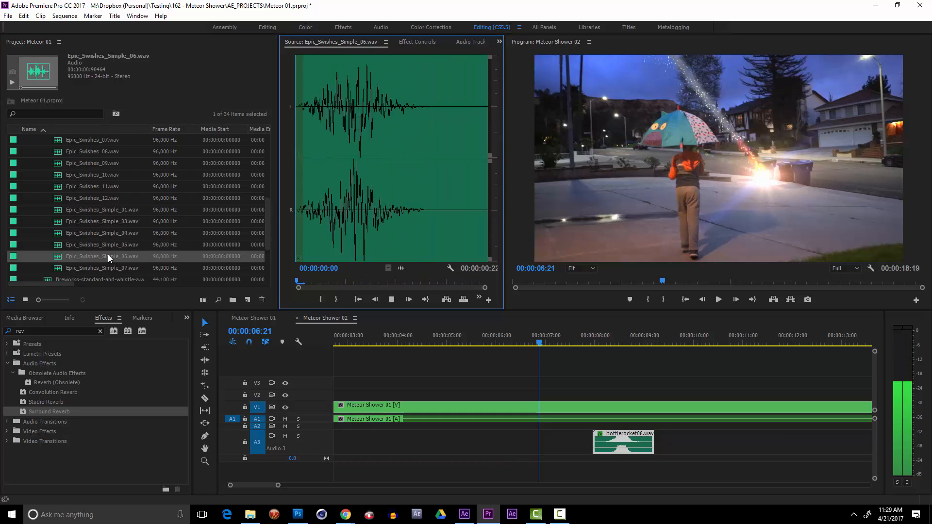
{"action": "key", "text": "space"}
{"action": "double_click", "coordinate": [109, 268]}
{"action": "key", "text": "space"}
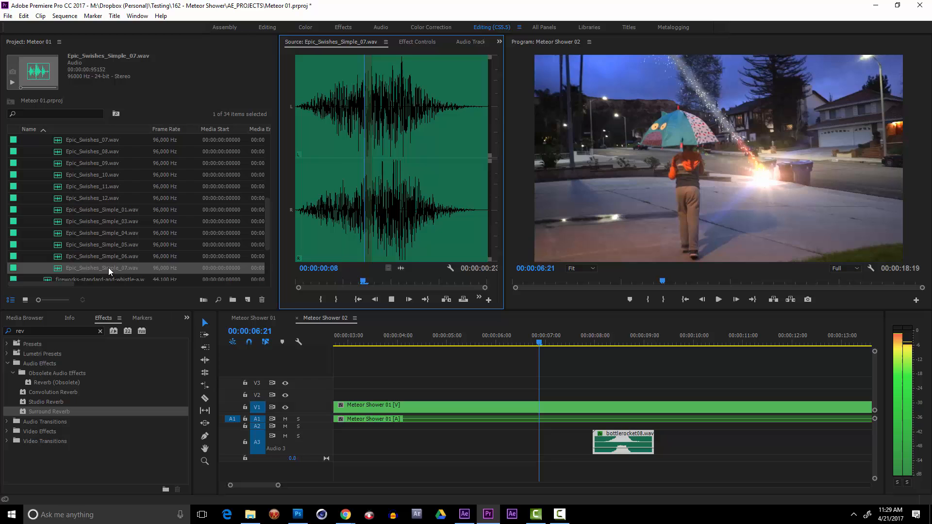
{"action": "double_click", "coordinate": [103, 235]}
{"action": "key", "text": "space"}
{"action": "double_click", "coordinate": [98, 245]}
{"action": "key", "text": "space"}
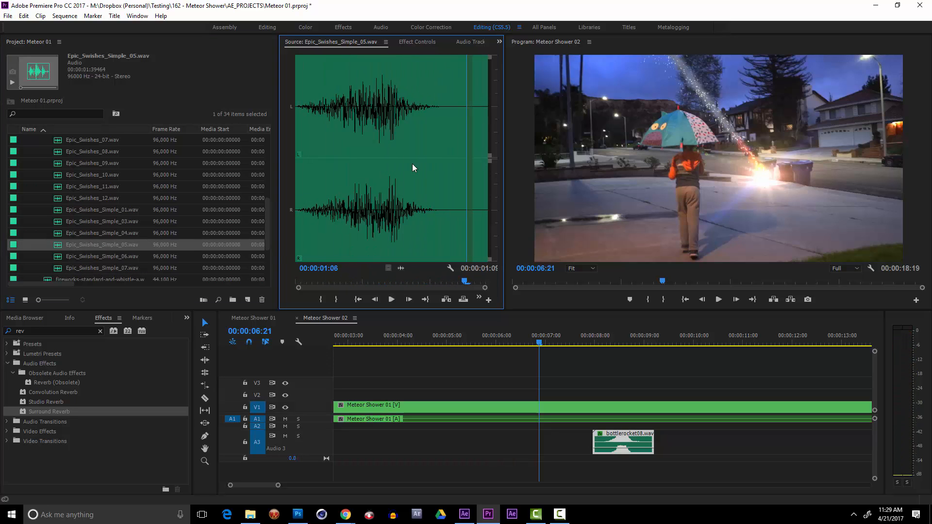
Add Epic_Swishes_Simple_05.wav on a new track A4 at about 00:00:07:20 and play it with the bottle rocket sound.
{"action": "left_click_drag", "start_coordinate": [66, 245], "coordinate": [592, 462]}
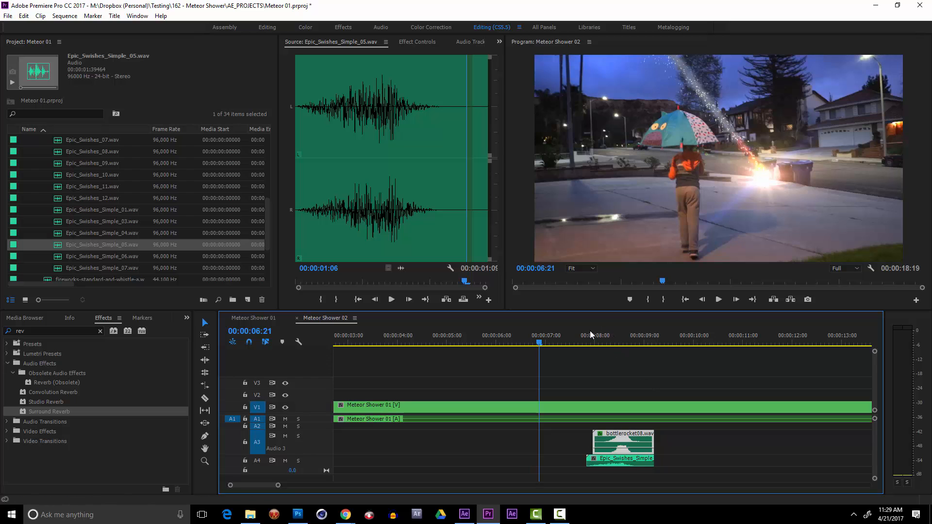
{"action": "left_click_drag", "start_coordinate": [588, 336], "coordinate": [583, 336]}
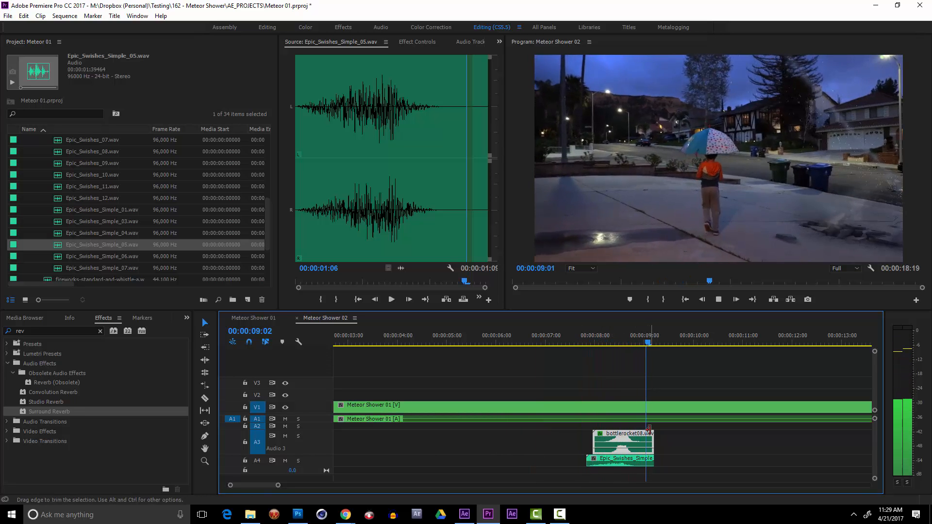
{"action": "key", "text": "space"}
Move the swish clip on A4 to start with bottlerocket08.wav at about 00:00:08:00 and play the strike from 00:00:07:20.
{"action": "left_click_drag", "start_coordinate": [598, 336], "coordinate": [601, 334]}
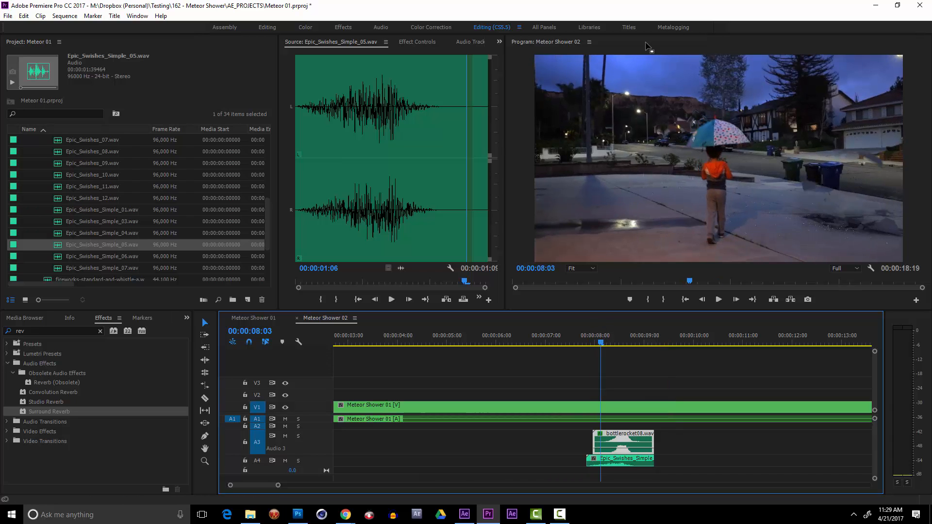
{"action": "left_click_drag", "start_coordinate": [624, 464], "coordinate": [630, 465]}
{"action": "left_click", "coordinate": [587, 343]}
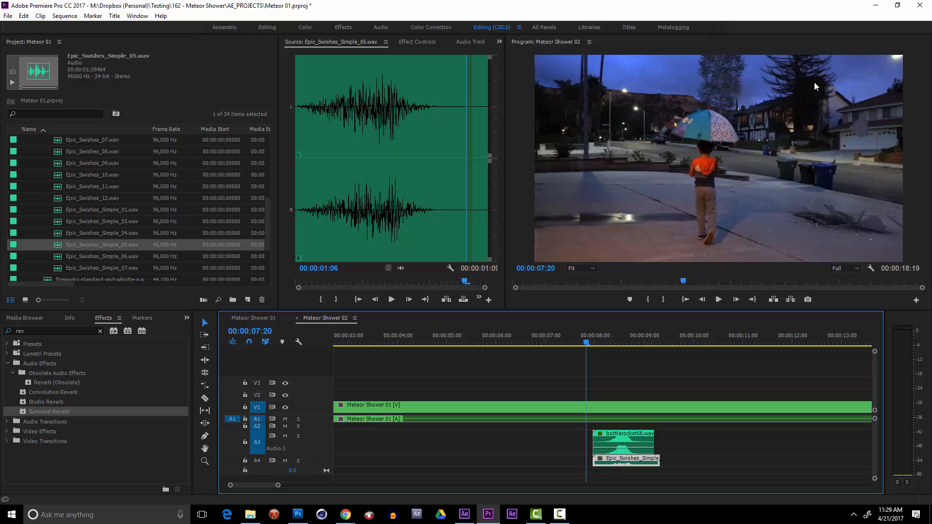
{"action": "key", "text": "space"}
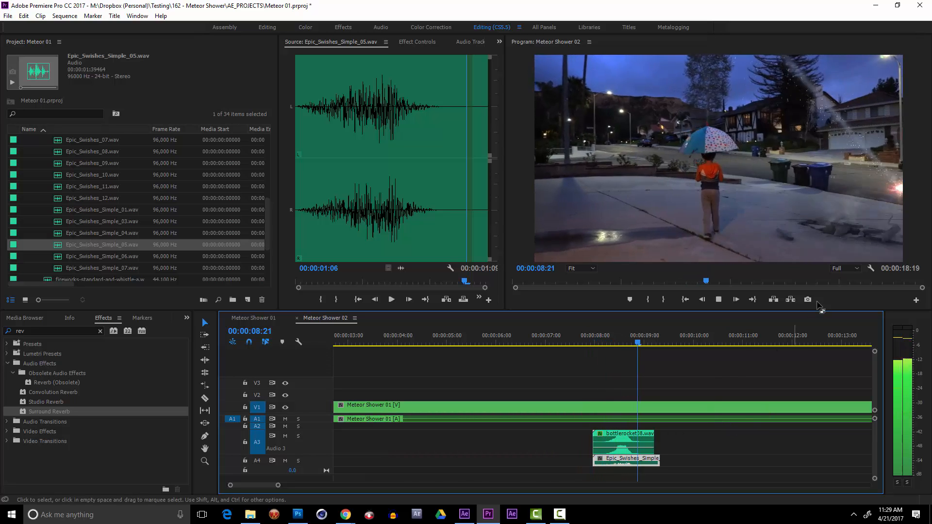
{"action": "key", "text": "space"}
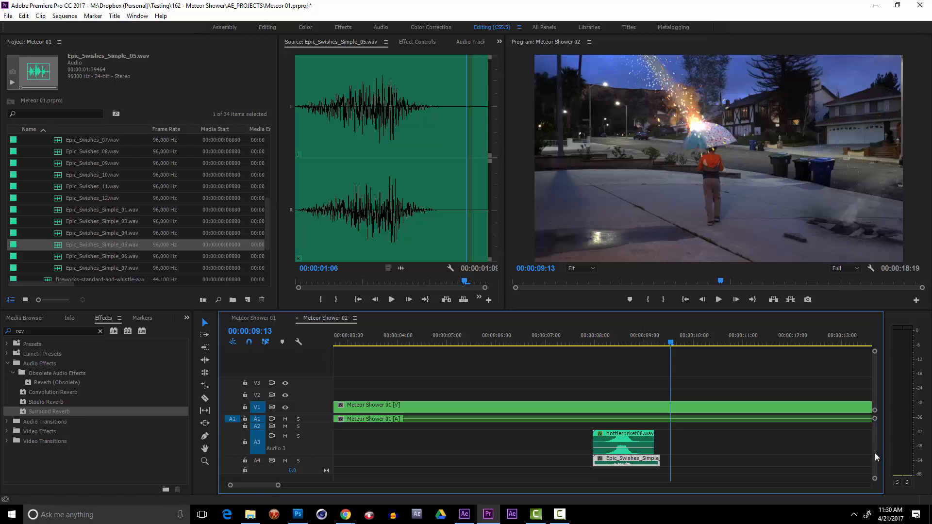
Examine the meteor's flight frame by frame from 00:00:08:03 to 00:00:08:19.
{"action": "scroll", "coordinate": [876, 457], "scroll_direction": "down", "scroll_amount": 2}
{"action": "left_click", "coordinate": [600, 340]}
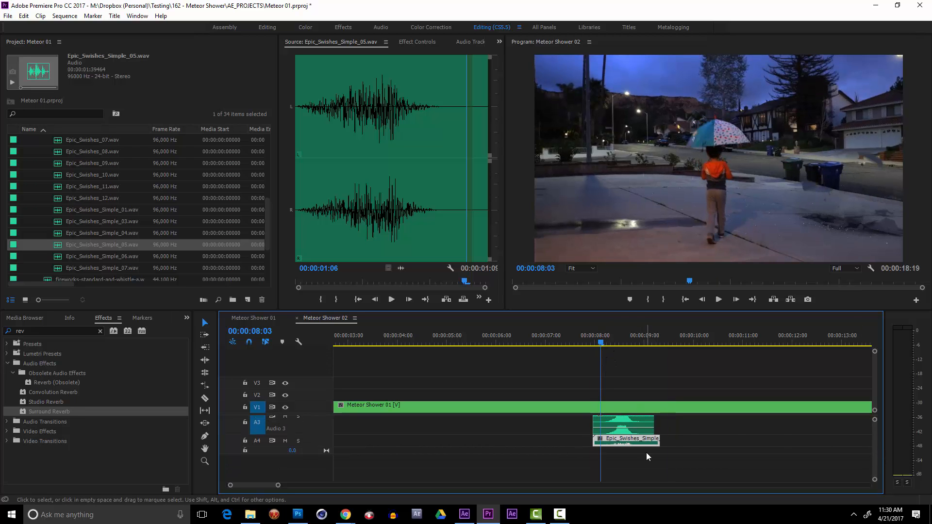
{"action": "left_click", "coordinate": [642, 434]}
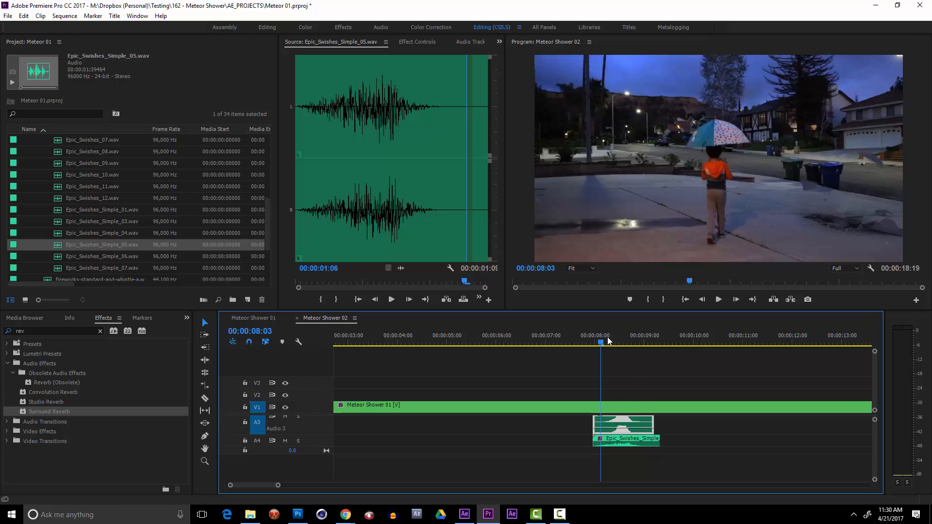
{"action": "key", "text": "Right"}
{"action": "key", "text": "Right"}
{"action": "key", "text": "Right"}
{"action": "key", "text": "Right"}
{"action": "key", "text": "Right"}
{"action": "key", "text": "Right"}
{"action": "key", "text": "Right"}
{"action": "key", "text": "Right"}
{"action": "key", "text": "Right"}
{"action": "key", "text": "Right"}
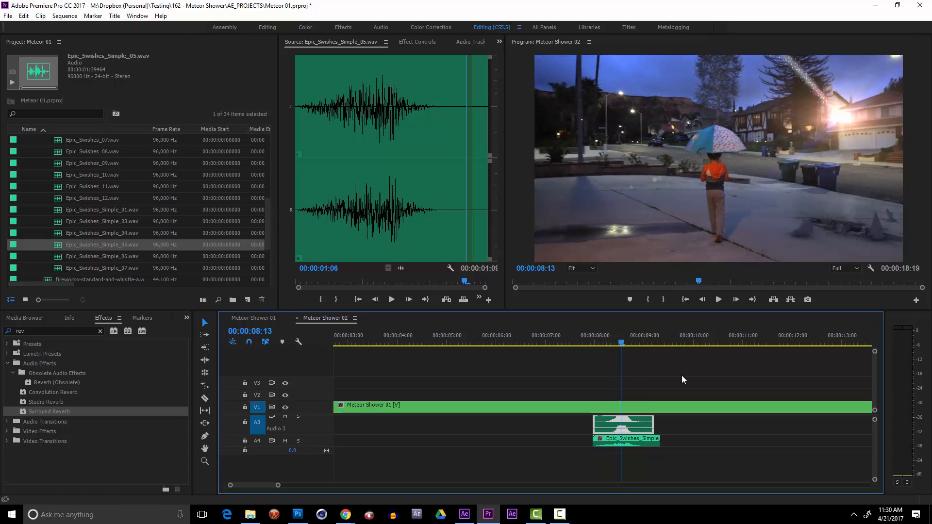
{"action": "key", "text": "Right"}
{"action": "key", "text": "Right"}
{"action": "key", "text": "Right"}
{"action": "key", "text": "Right"}
{"action": "key", "text": "Right"}
{"action": "key", "text": "Right"}
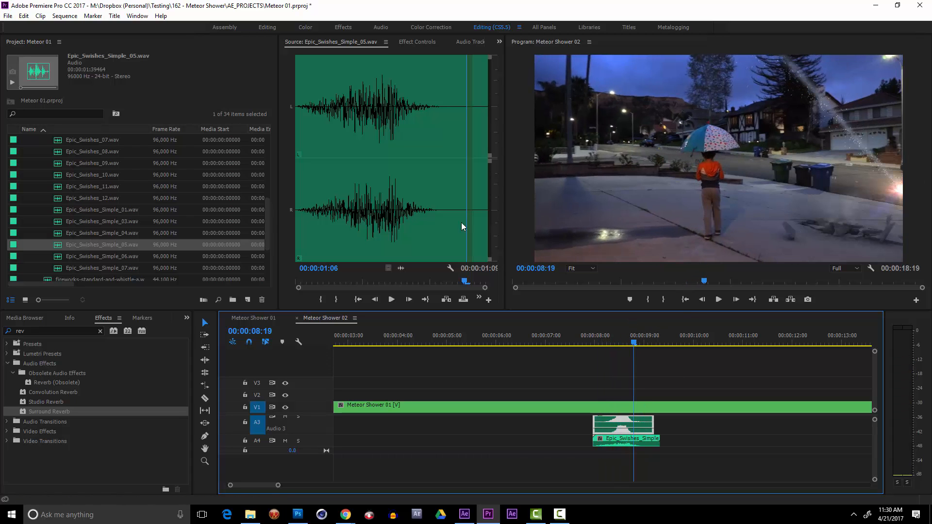
Open the Debris bin and audition Debris_Heavy_01, Debris_Heavy_02 and Debris_Heavy_05.
{"action": "scroll", "coordinate": [91, 239], "scroll_direction": "up", "scroll_amount": 4}
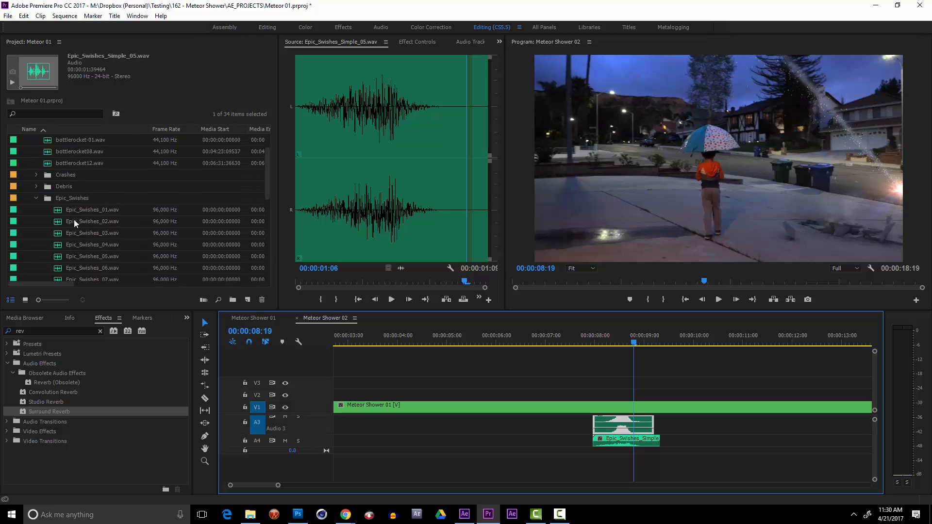
{"action": "left_click", "coordinate": [36, 197]}
{"action": "left_click", "coordinate": [36, 186]}
{"action": "scroll", "coordinate": [58, 195], "scroll_direction": "down", "scroll_amount": 1}
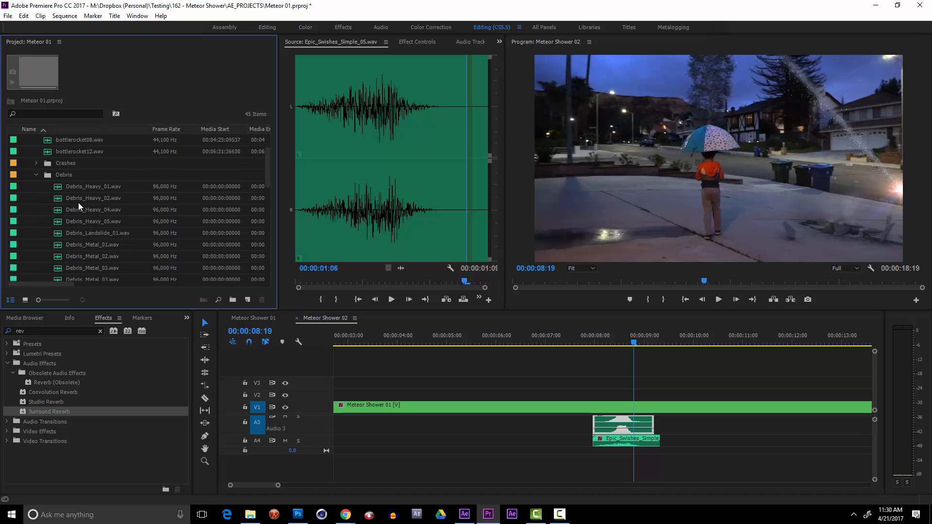
{"action": "scroll", "coordinate": [79, 203], "scroll_direction": "down", "scroll_amount": 6}
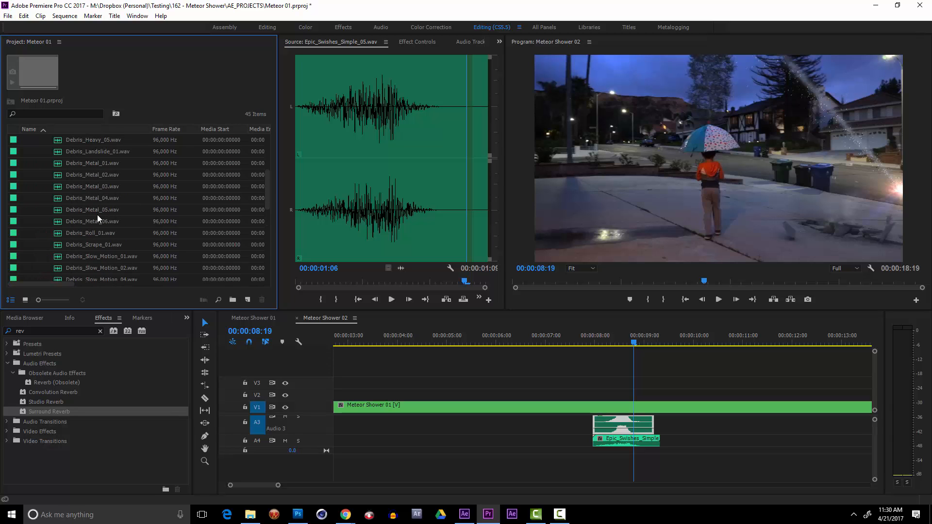
{"action": "scroll", "coordinate": [98, 215], "scroll_direction": "up", "scroll_amount": 2}
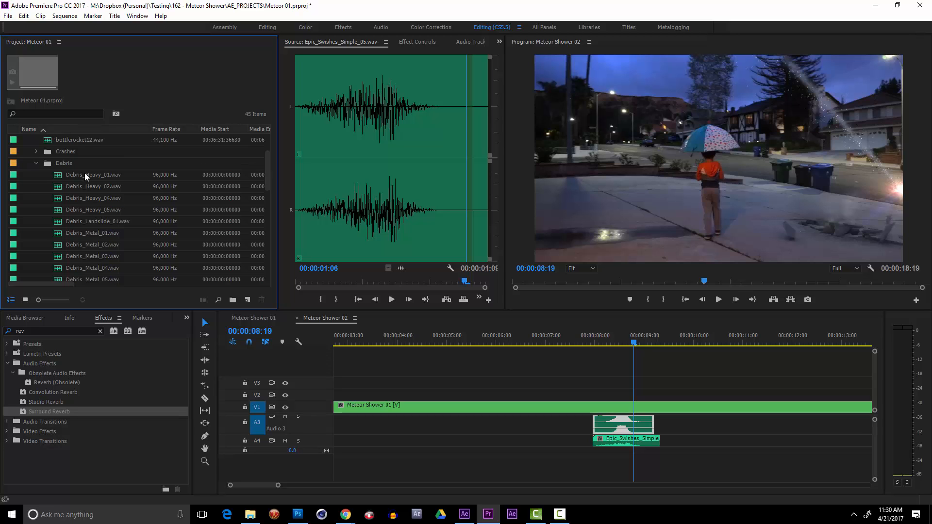
{"action": "double_click", "coordinate": [85, 175]}
{"action": "key", "text": "space"}
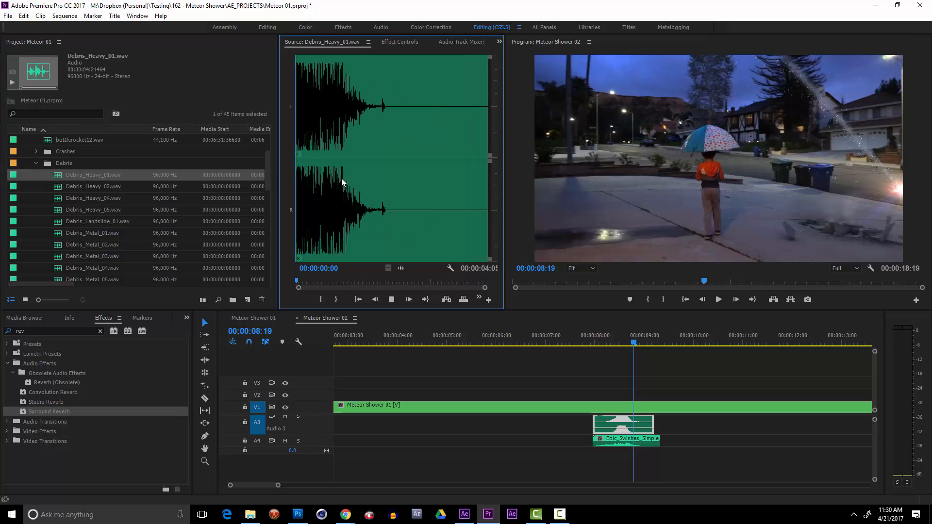
{"action": "double_click", "coordinate": [100, 186]}
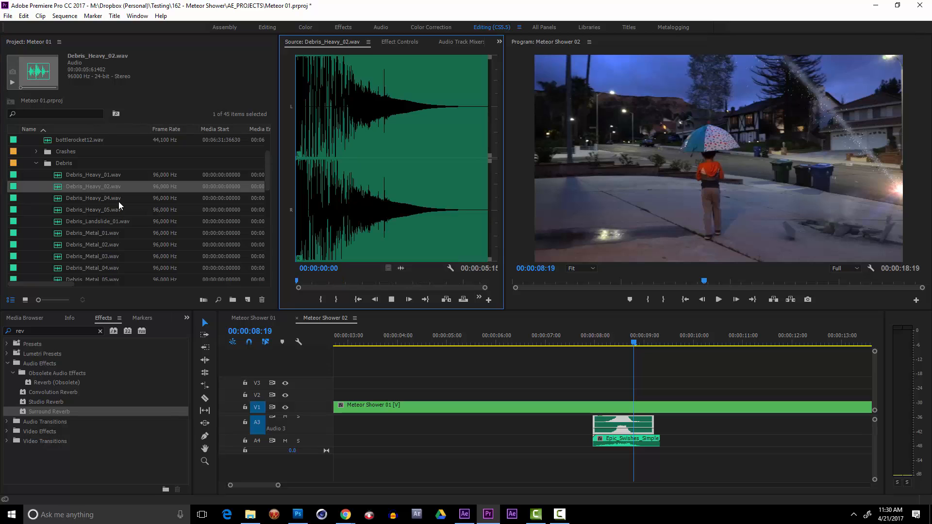
{"action": "double_click", "coordinate": [91, 208]}
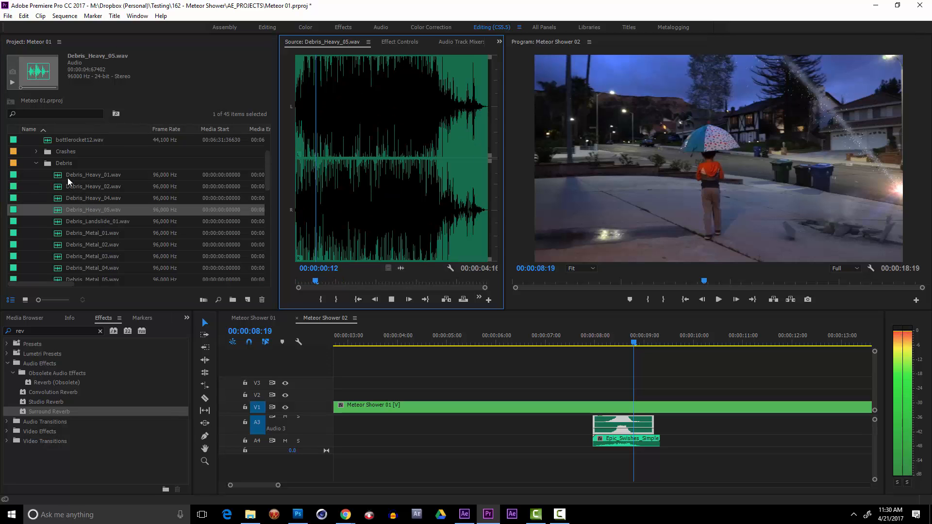
Collapse the Debris bin, open the Crashes bin and audition Crash_Small_01 and Crash_Small_02.
{"action": "left_click", "coordinate": [35, 163]}
{"action": "left_click", "coordinate": [36, 164]}
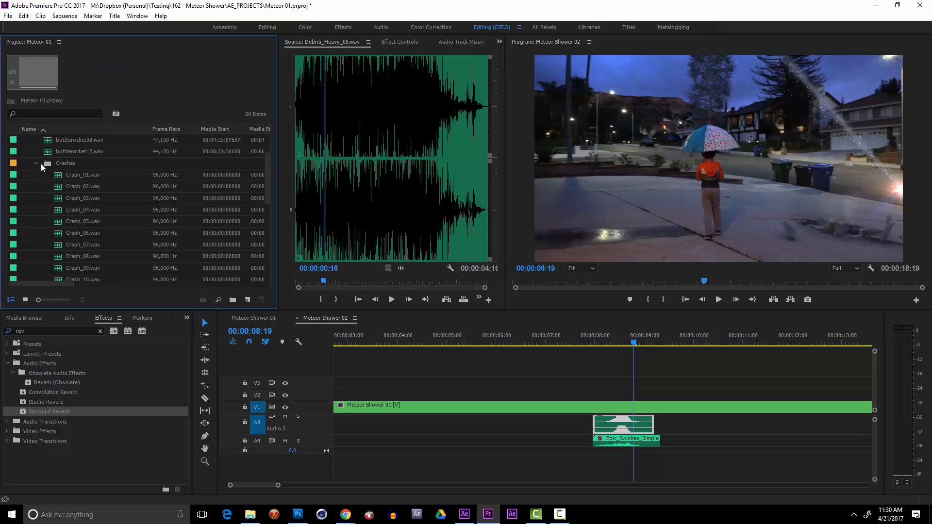
{"action": "scroll", "coordinate": [103, 197], "scroll_direction": "down", "scroll_amount": 5}
{"action": "double_click", "coordinate": [94, 209]}
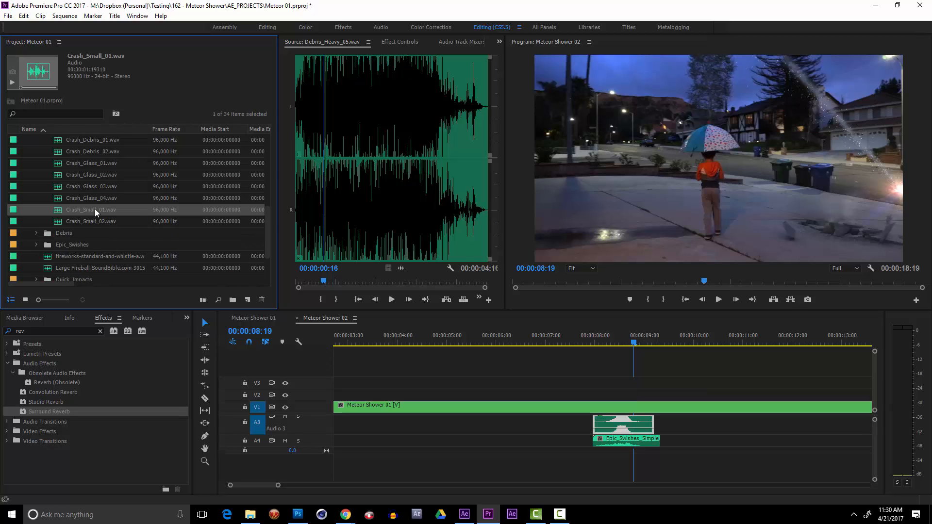
{"action": "key", "text": "space"}
{"action": "double_click", "coordinate": [95, 221]}
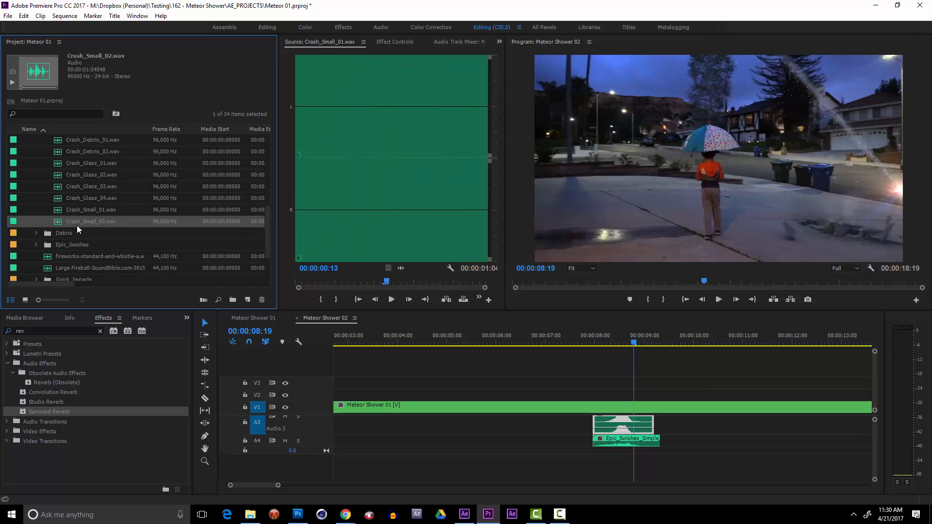
{"action": "key", "text": "space"}
{"action": "left_click", "coordinate": [86, 175]}
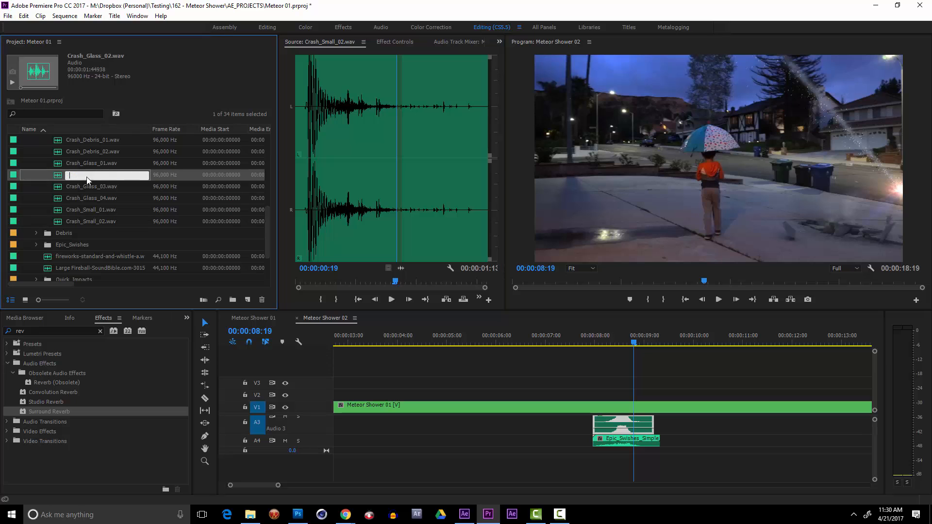
{"action": "scroll", "coordinate": [95, 191], "scroll_direction": "up", "scroll_amount": 3}
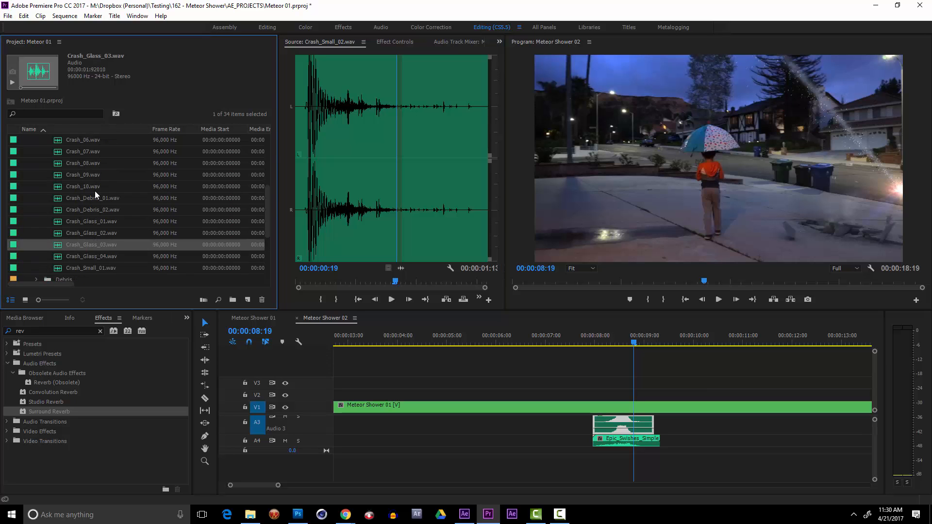
Audition Crash_07, Crash_09, Crash_10 and Crash_03 from the Crashes bin.
{"action": "scroll", "coordinate": [95, 191], "scroll_direction": "up", "scroll_amount": 2}
{"action": "double_click", "coordinate": [94, 199]}
{"action": "key", "text": "ctrl+s"}
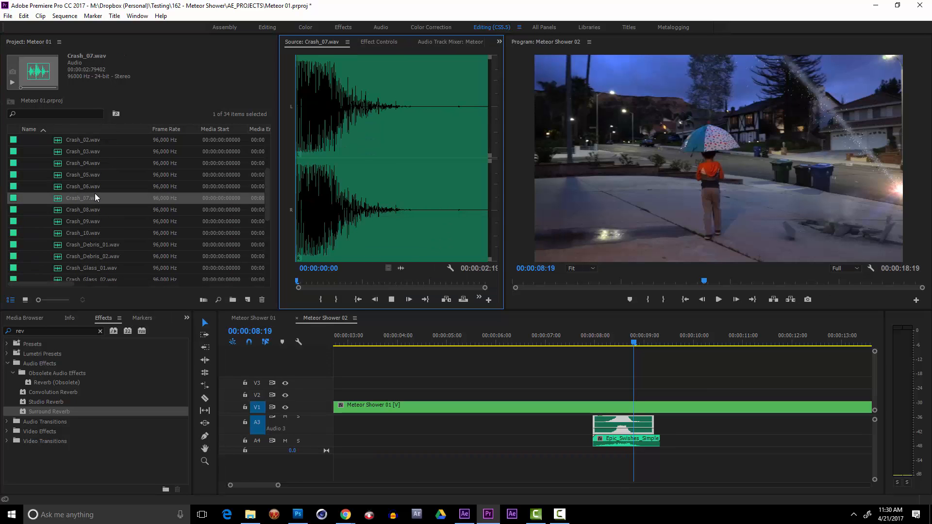
{"action": "key", "text": "space"}
{"action": "double_click", "coordinate": [91, 221]}
{"action": "key", "text": "space"}
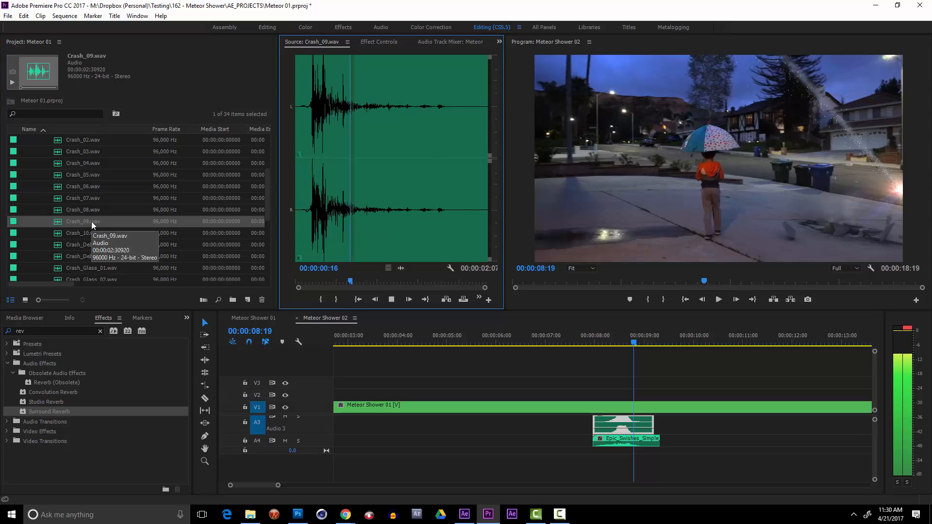
{"action": "double_click", "coordinate": [92, 231]}
{"action": "key", "text": "space"}
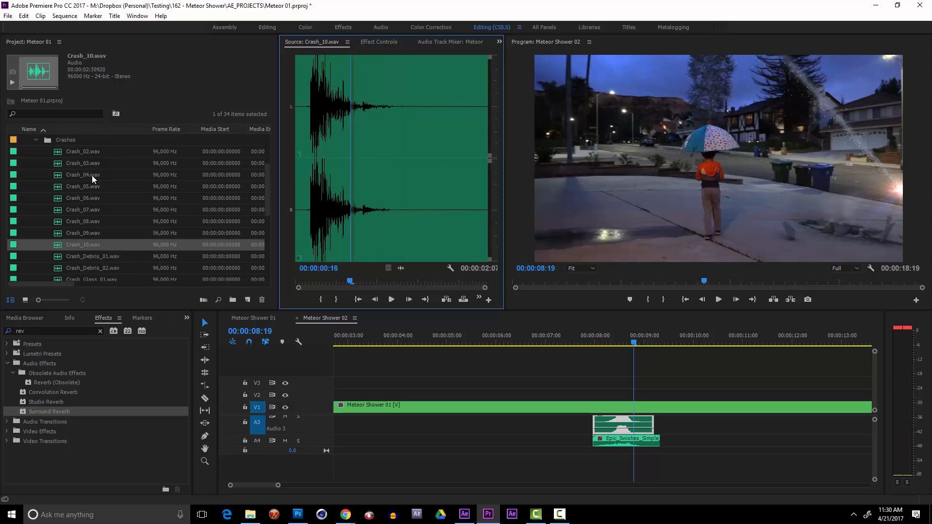
{"action": "scroll", "coordinate": [92, 175], "scroll_direction": "up", "scroll_amount": 1}
{"action": "double_click", "coordinate": [92, 176]}
{"action": "key", "text": "space"}
{"action": "key", "text": "space"}
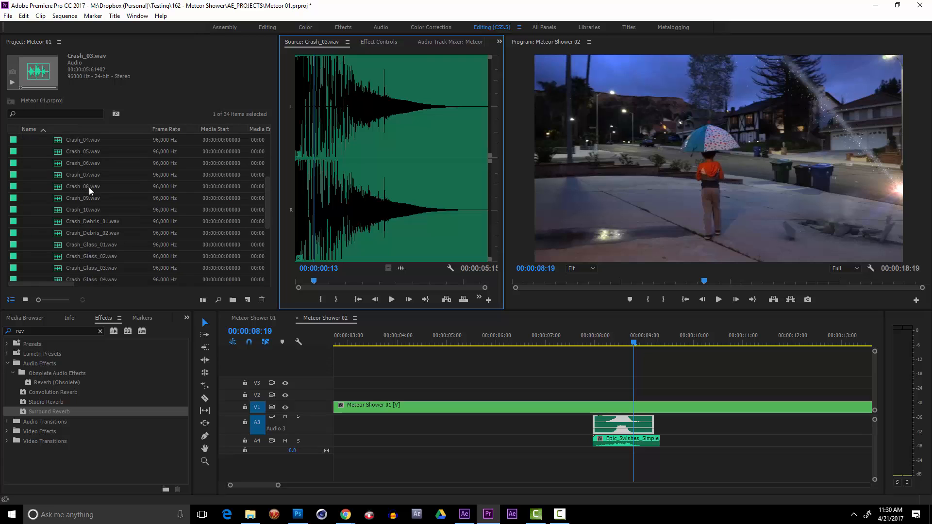
{"action": "scroll", "coordinate": [100, 224], "scroll_direction": "down", "scroll_amount": 3}
{"action": "scroll", "coordinate": [107, 232], "scroll_direction": "up", "scroll_amount": 7}
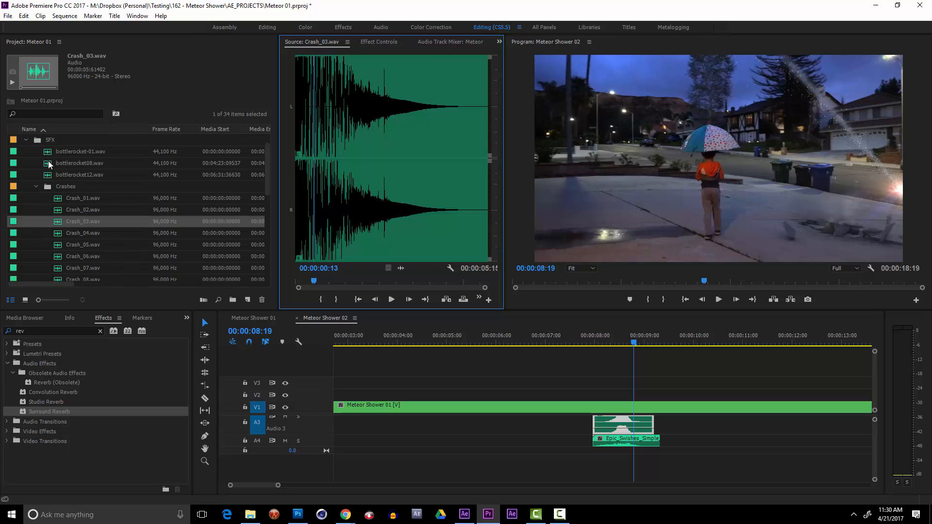
Collapse the Crashes bin, open the Slams bin and audition Slam_01, Slam_02 and Slam_04.
{"action": "left_click", "coordinate": [37, 187]}
{"action": "scroll", "coordinate": [63, 212], "scroll_direction": "down", "scroll_amount": 2}
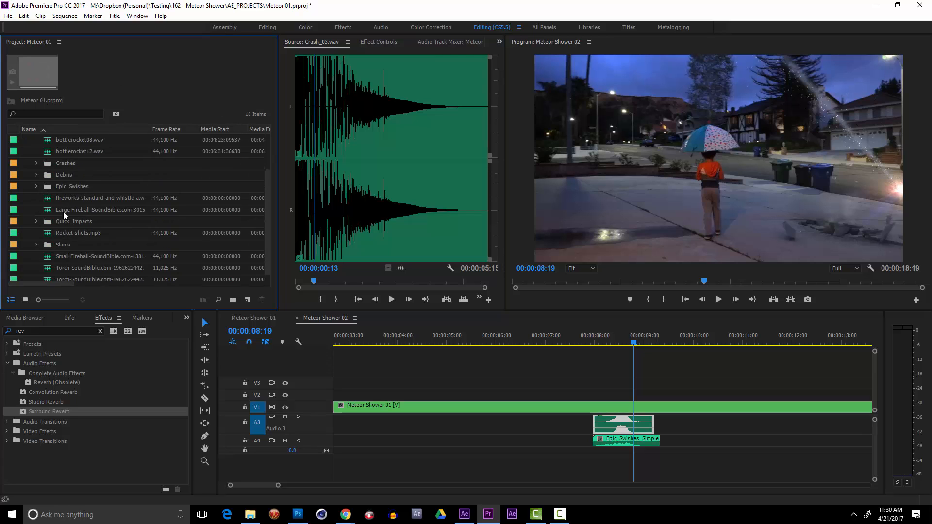
{"action": "left_click", "coordinate": [36, 245]}
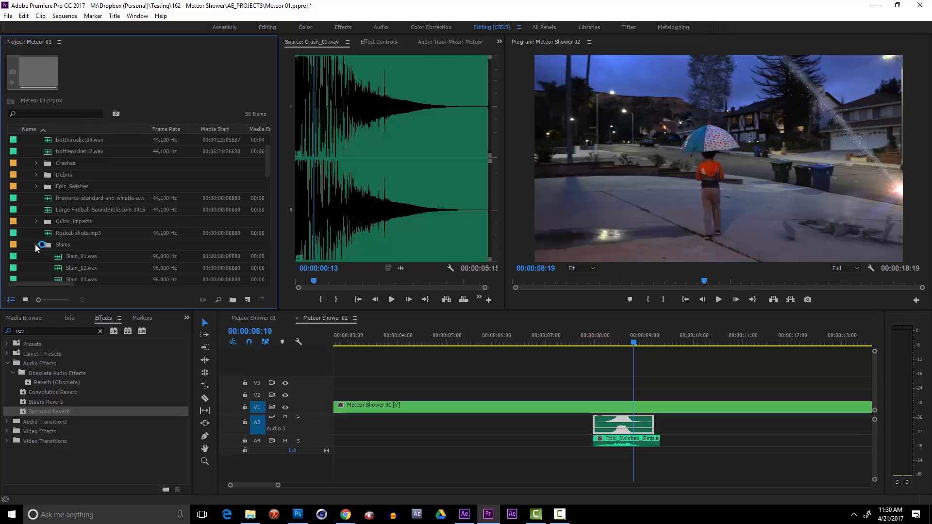
{"action": "scroll", "coordinate": [78, 233], "scroll_direction": "down", "scroll_amount": 5}
{"action": "double_click", "coordinate": [75, 199]}
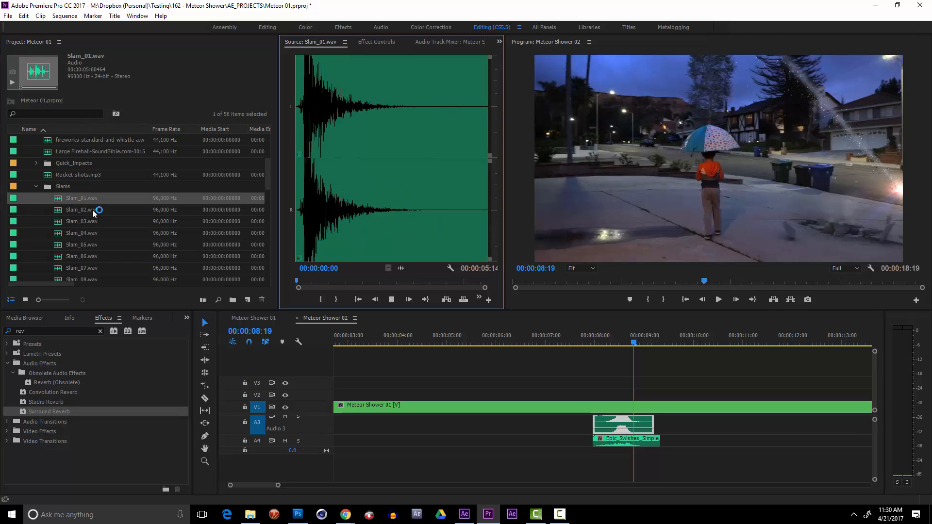
{"action": "key", "text": "space"}
{"action": "left_click", "coordinate": [96, 211]}
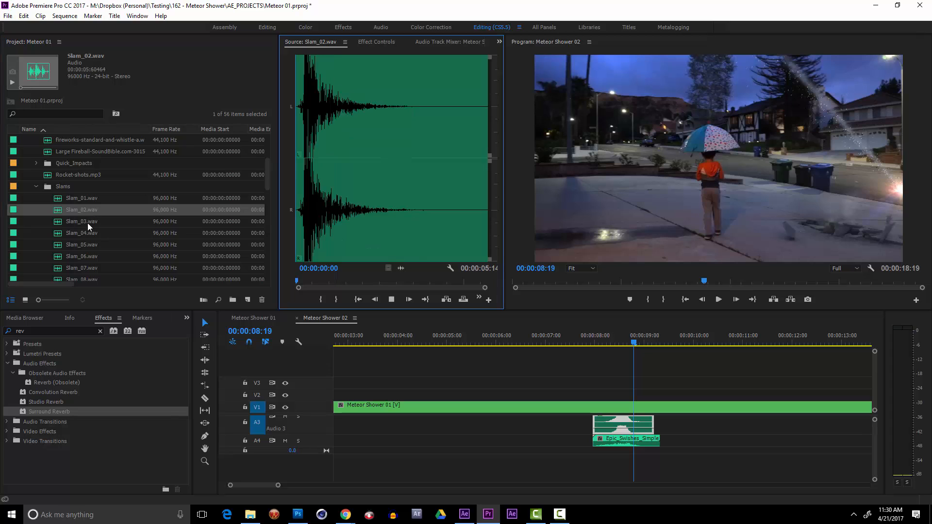
{"action": "double_click", "coordinate": [80, 234]}
{"action": "key", "text": "space"}
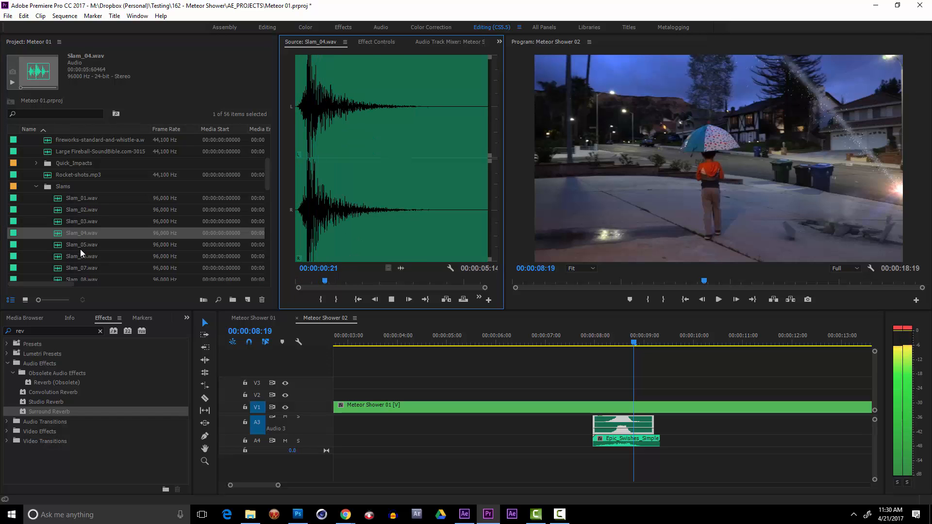
Audition Slam_05, Slam_09 and Slam_10, and listen again to Slam_09.
{"action": "double_click", "coordinate": [80, 249]}
{"action": "key", "text": "space"}
{"action": "scroll", "coordinate": [80, 249], "scroll_direction": "down", "scroll_amount": 1}
{"action": "scroll", "coordinate": [80, 250], "scroll_direction": "down", "scroll_amount": 1}
{"action": "double_click", "coordinate": [80, 249]}
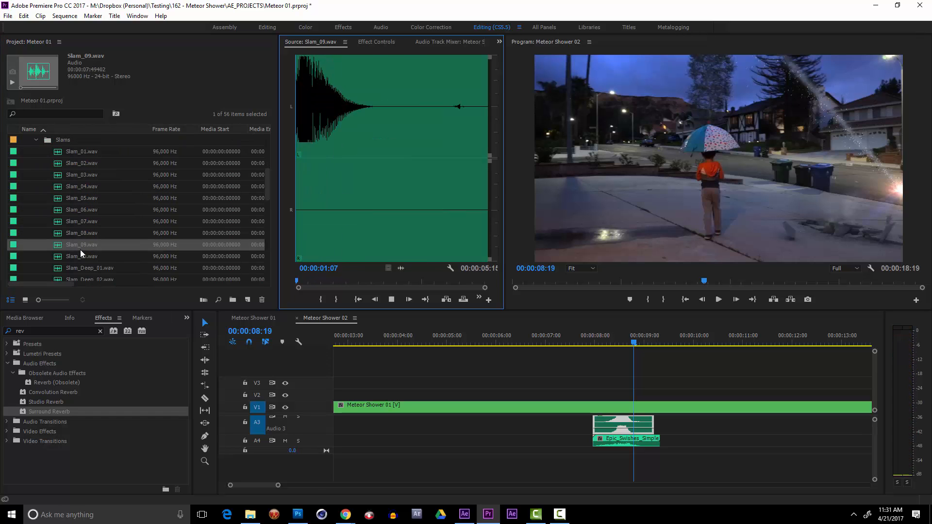
{"action": "key", "text": "space"}
{"action": "double_click", "coordinate": [89, 260]}
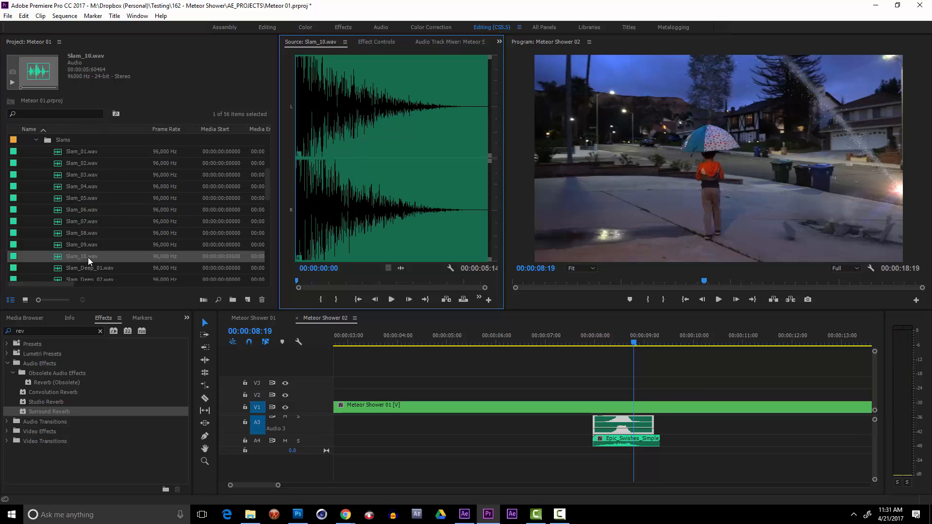
{"action": "key", "text": "space"}
{"action": "scroll", "coordinate": [88, 213], "scroll_direction": "down", "scroll_amount": 1}
{"action": "double_click", "coordinate": [81, 198]}
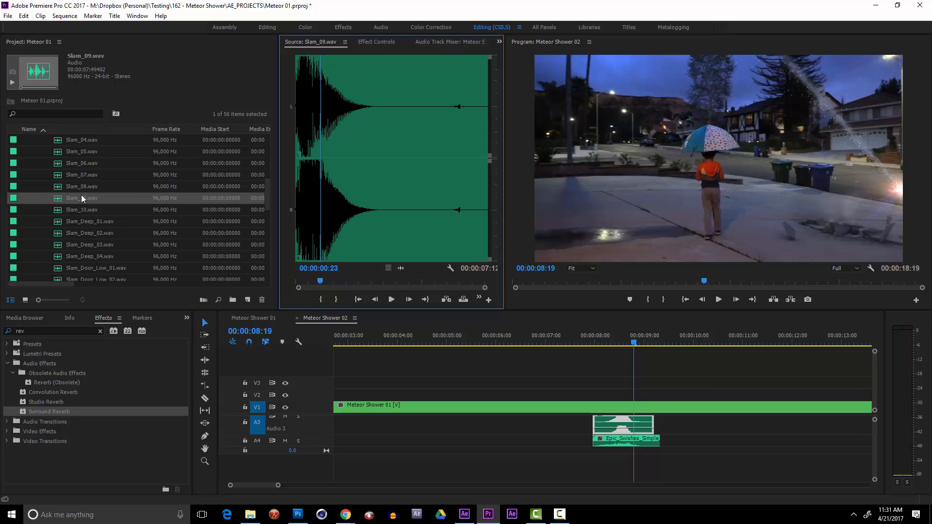
{"action": "key", "text": "space"}
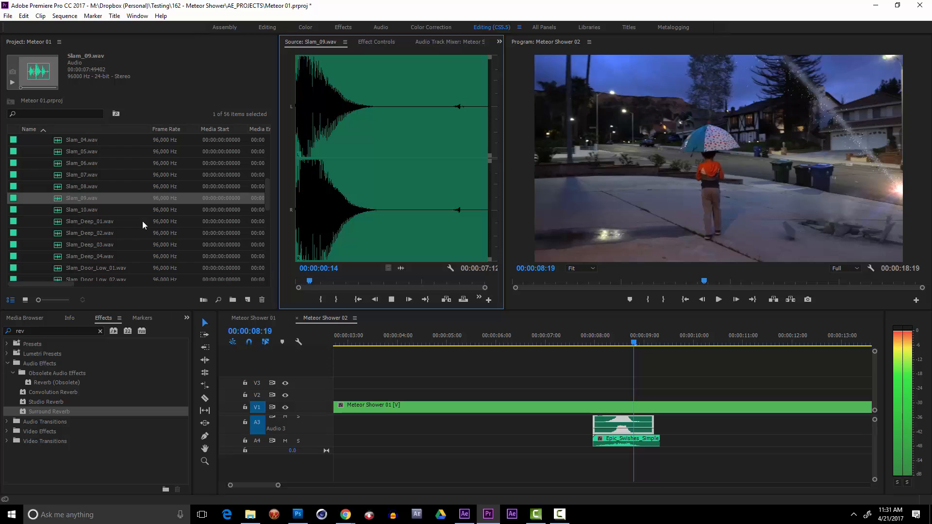
Audition Slam_Deep_01, Slam_Deep_02, Slam_Door_Low_01 and Slam_Door_Low_02.
{"action": "double_click", "coordinate": [91, 223]}
{"action": "key", "text": "space"}
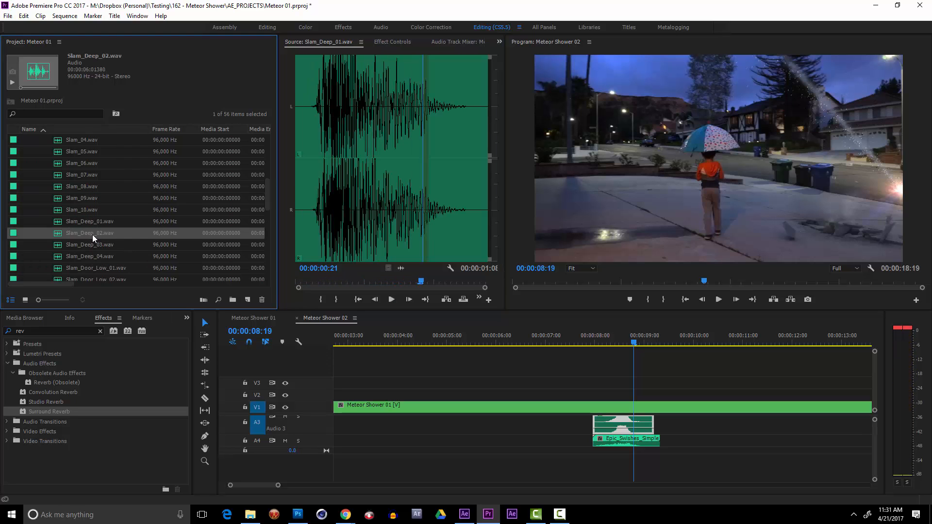
{"action": "double_click", "coordinate": [92, 234]}
{"action": "key", "text": "space"}
{"action": "scroll", "coordinate": [92, 235], "scroll_direction": "down", "scroll_amount": 1}
{"action": "double_click", "coordinate": [96, 221]}
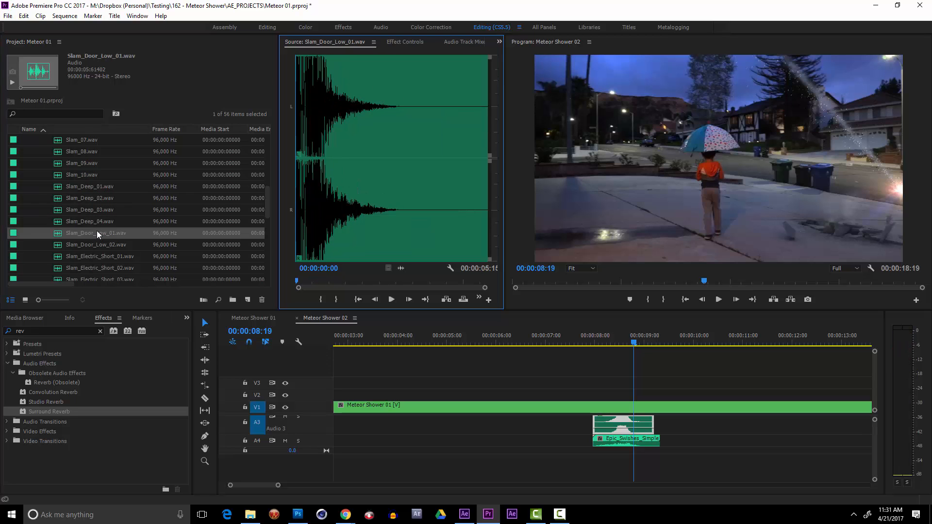
{"action": "key", "text": "space"}
{"action": "double_click", "coordinate": [100, 243]}
{"action": "scroll", "coordinate": [101, 243], "scroll_direction": "down", "scroll_amount": 1}
{"action": "scroll", "coordinate": [101, 243], "scroll_direction": "down", "scroll_amount": 2}
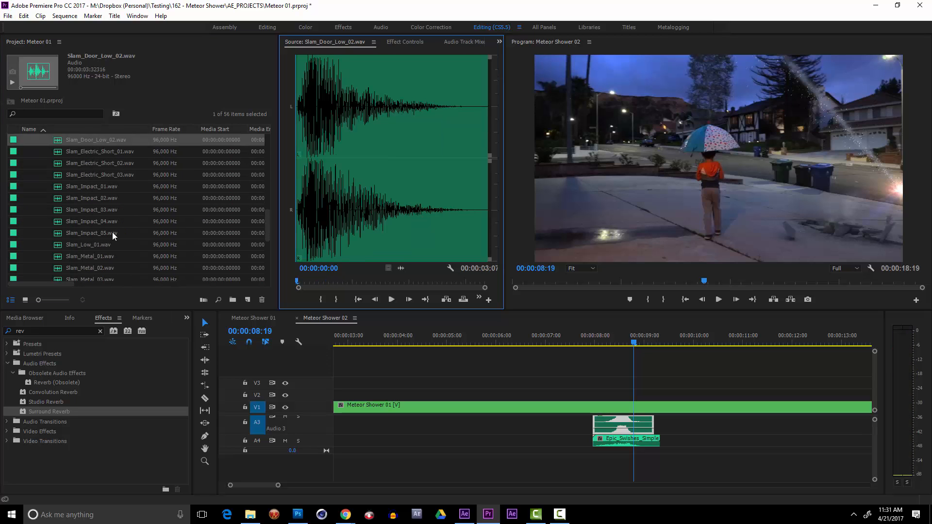
Audition Slam_Impact_01 and Slam_Impact_02 from the Slams bin.
{"action": "double_click", "coordinate": [96, 176]}
{"action": "key", "text": "space"}
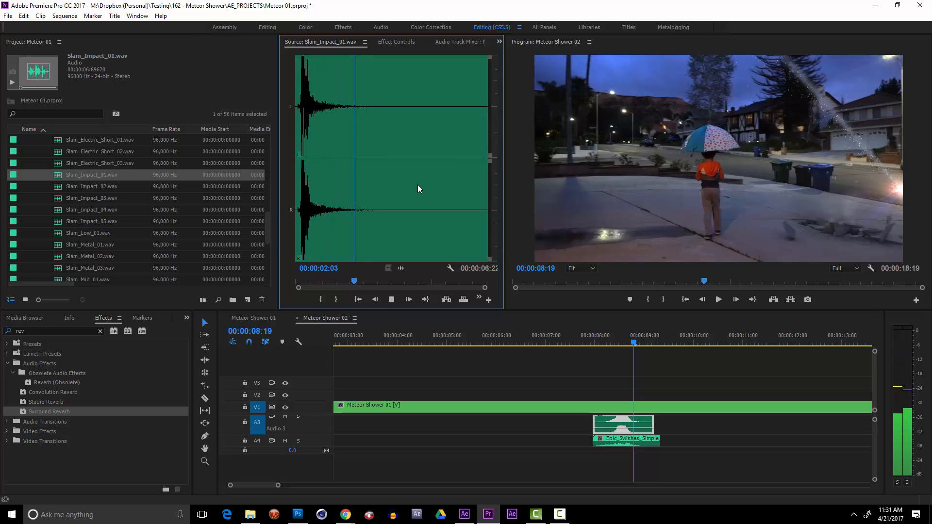
{"action": "key", "text": "space"}
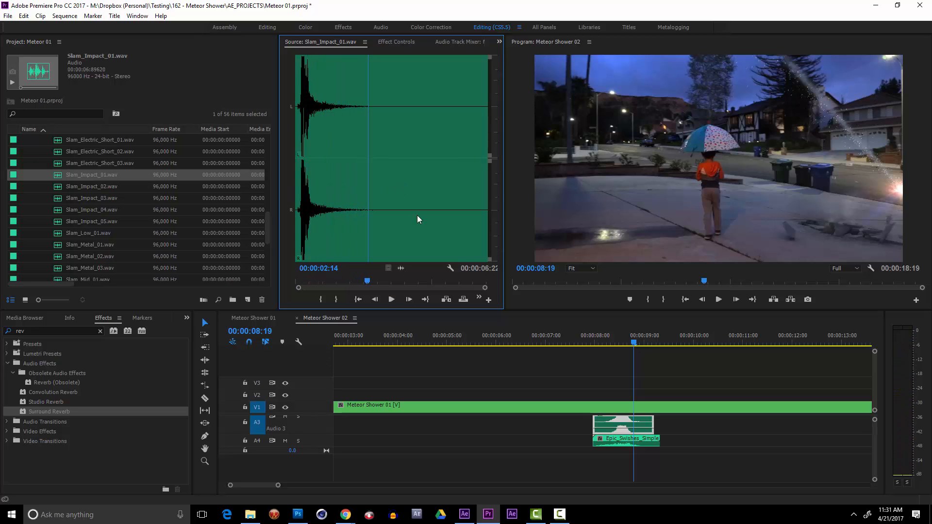
{"action": "double_click", "coordinate": [76, 188]}
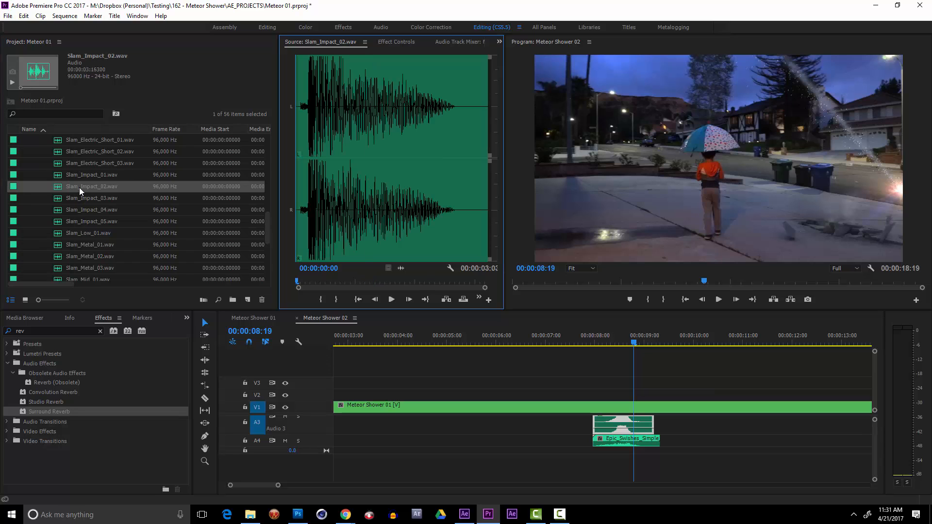
Audition Slam_Impact_04, Slam_Impact_05 and Slam_Low_01, and listen again to Slam_Impact_05.
{"action": "double_click", "coordinate": [92, 211]}
{"action": "key", "text": "space"}
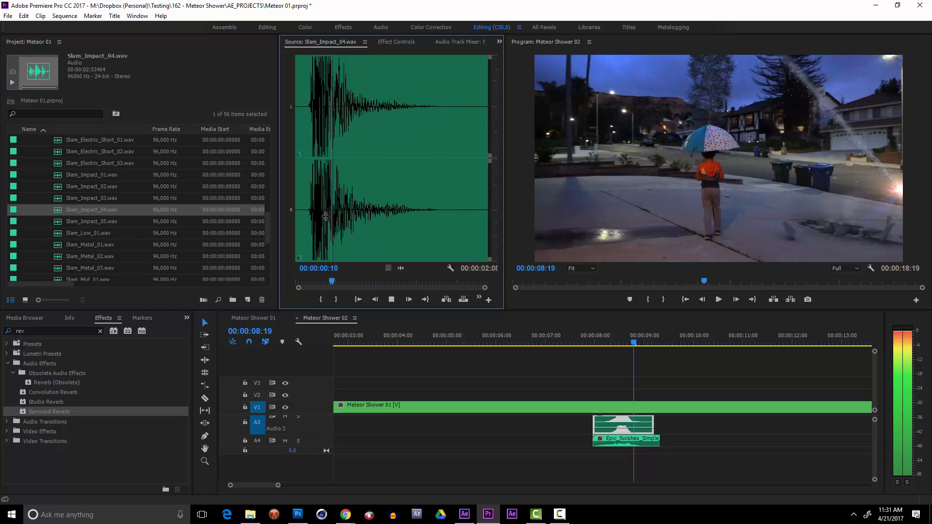
{"action": "double_click", "coordinate": [83, 221]}
{"action": "key", "text": "space"}
{"action": "key", "text": "space"}
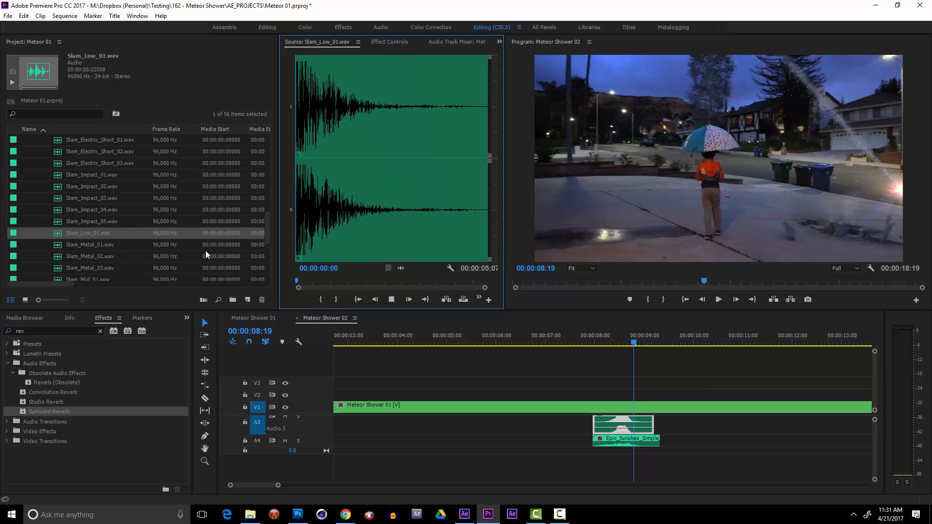
{"action": "key", "text": "space"}
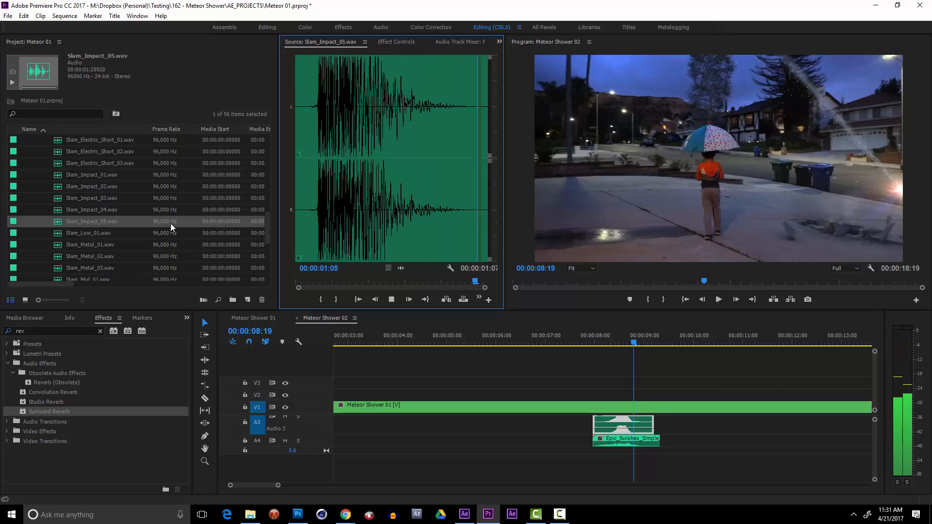
Audition Slam_Mid_01, Slam_Mid_03 and Slam_Mid_02 from the Slams bin.
{"action": "scroll", "coordinate": [146, 228], "scroll_direction": "down", "scroll_amount": 3}
{"action": "left_click", "coordinate": [94, 208]}
{"action": "double_click", "coordinate": [88, 191]}
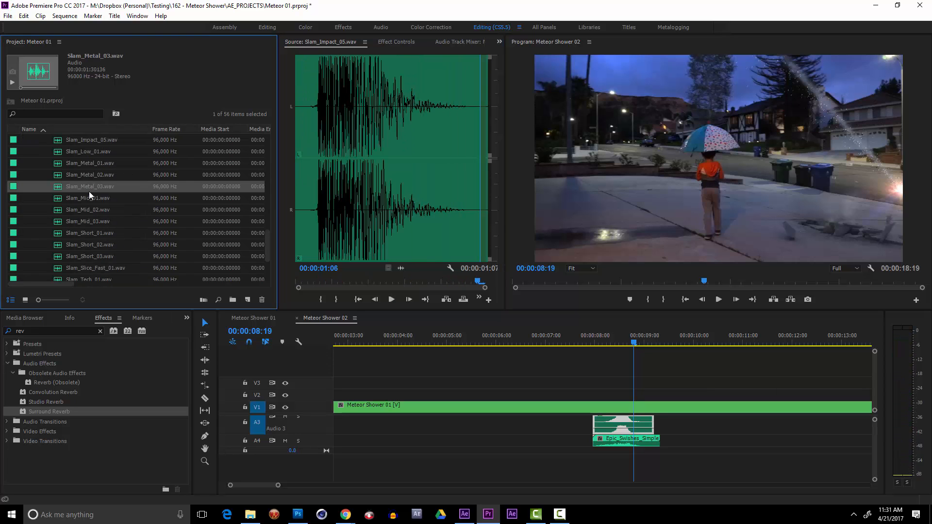
{"action": "double_click", "coordinate": [78, 198]}
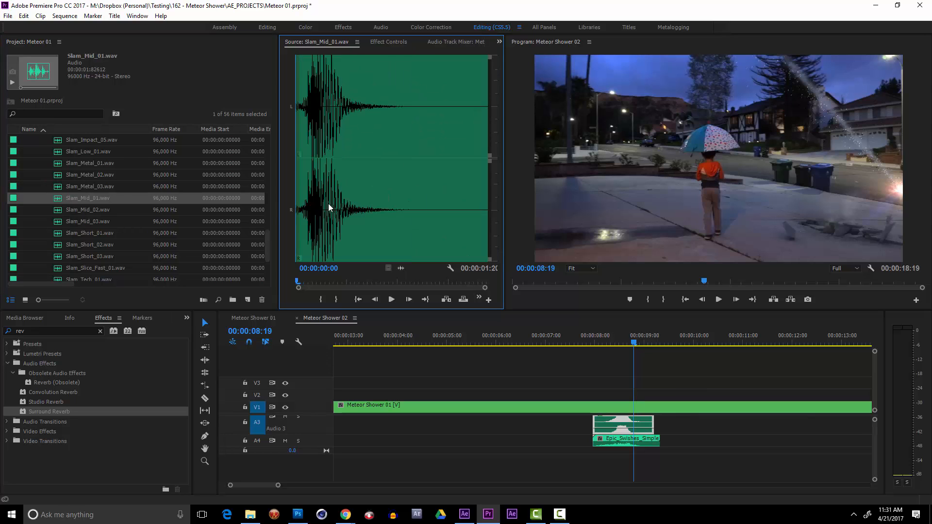
{"action": "key", "text": "space"}
{"action": "double_click", "coordinate": [75, 224]}
{"action": "key", "text": "space"}
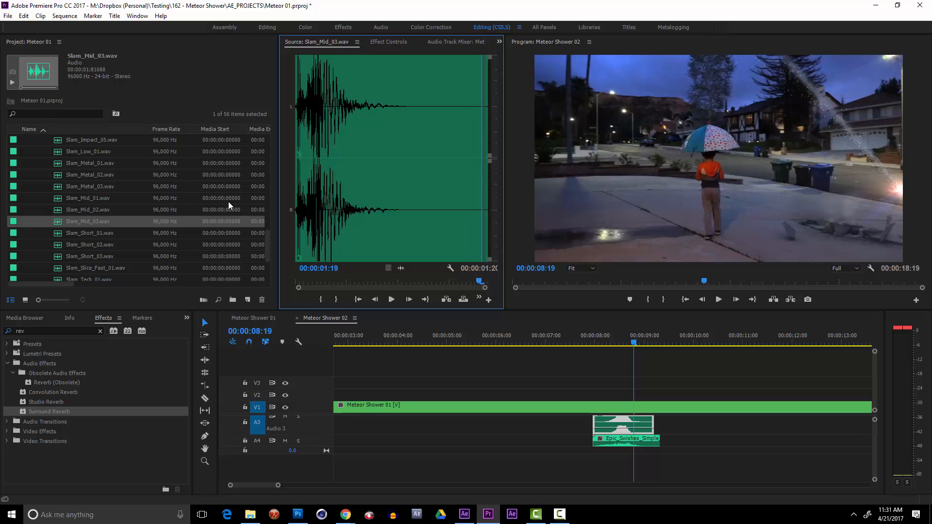
{"action": "double_click", "coordinate": [95, 211]}
{"action": "key", "text": "space"}
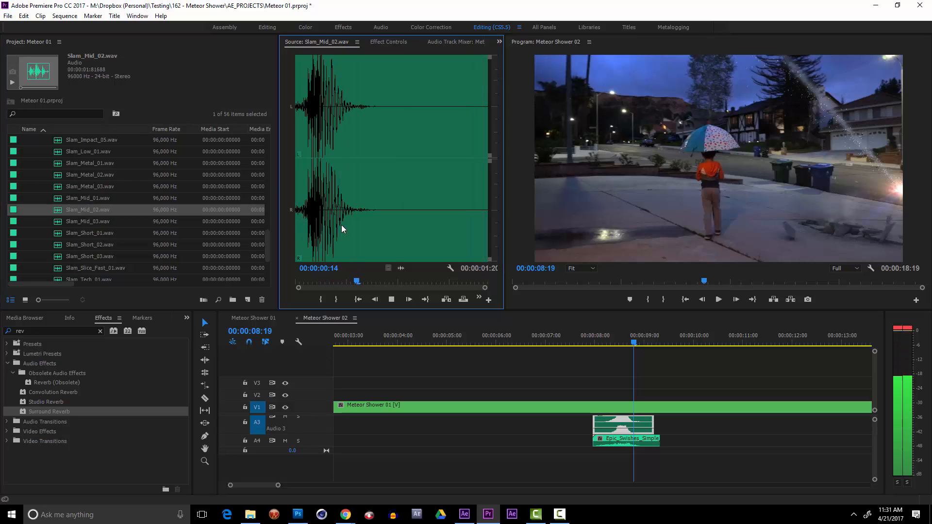
Audition the Slam_Short_01, Slam_Short_02 and Slam_Short_03 sounds.
{"action": "double_click", "coordinate": [104, 234]}
{"action": "key", "text": "space"}
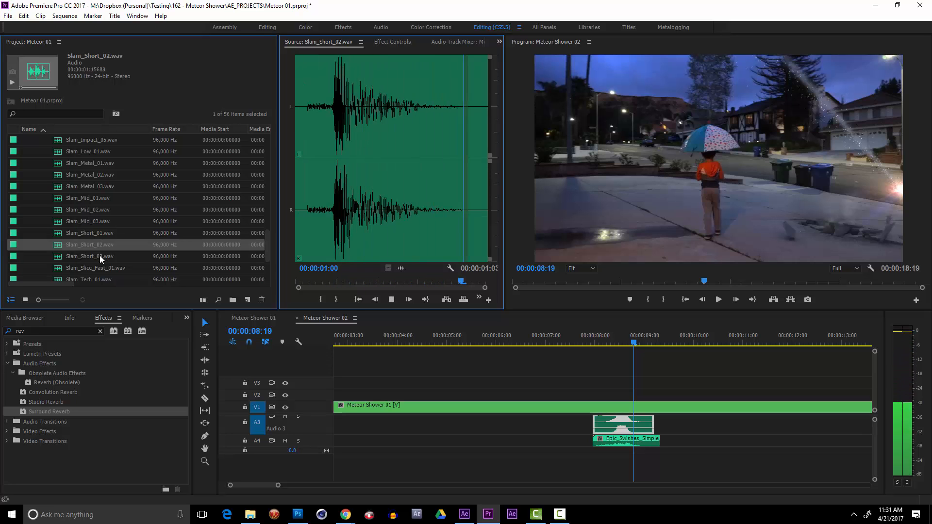
{"action": "double_click", "coordinate": [100, 255]}
{"action": "key", "text": "space"}
Audition Slam_Unlock_01, Slam_Unlock_02 and Slam_Tech_02 near the end of the Slams bin.
{"action": "scroll", "coordinate": [107, 252], "scroll_direction": "down", "scroll_amount": 4}
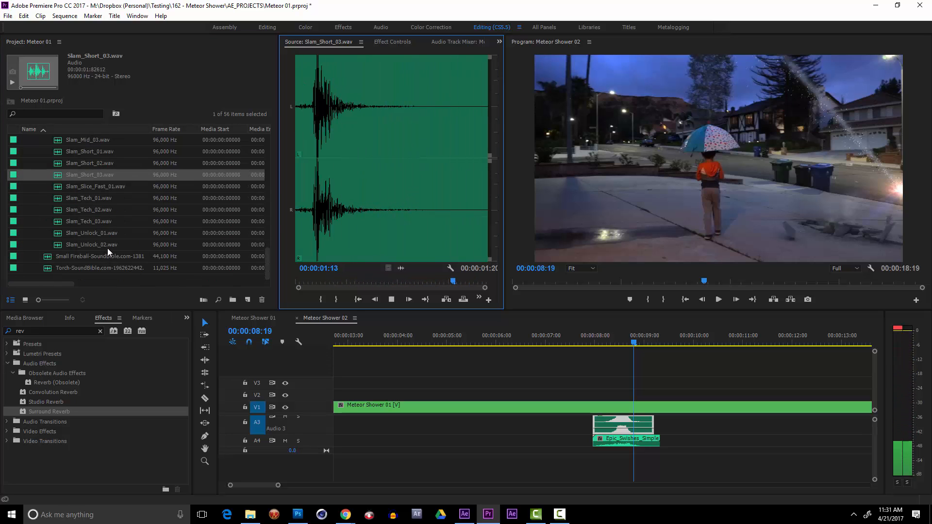
{"action": "left_click", "coordinate": [103, 233]}
{"action": "left_click", "coordinate": [103, 232]}
{"action": "double_click", "coordinate": [54, 236]}
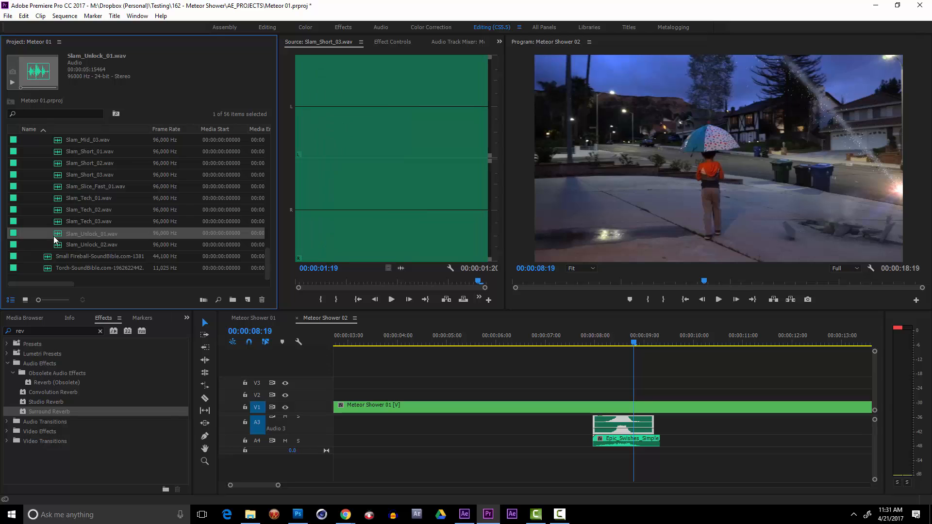
{"action": "key", "text": "space"}
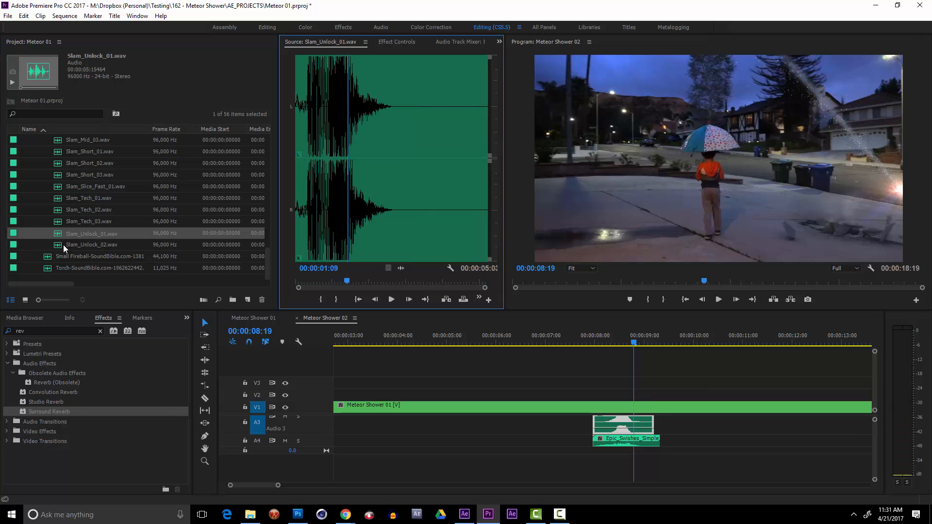
{"action": "double_click", "coordinate": [63, 244]}
{"action": "key", "text": "space"}
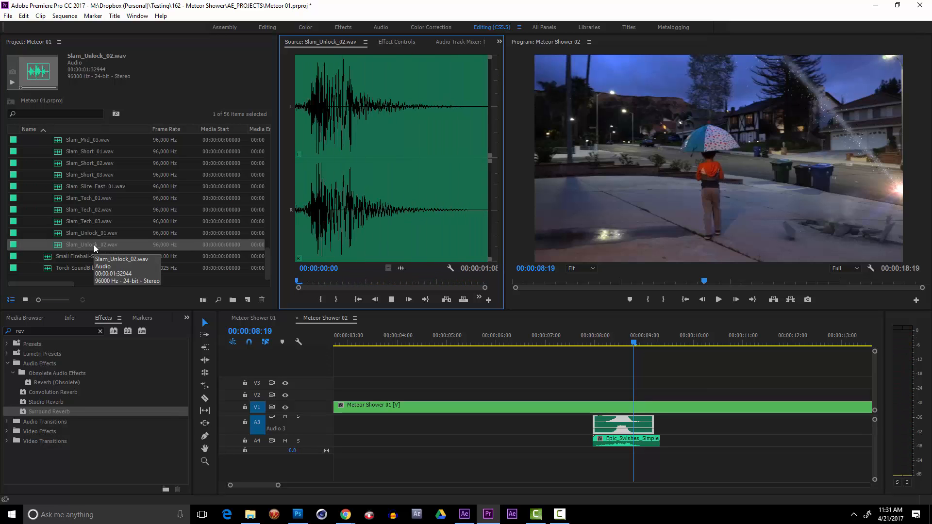
{"action": "double_click", "coordinate": [75, 206]}
{"action": "key", "text": "space"}
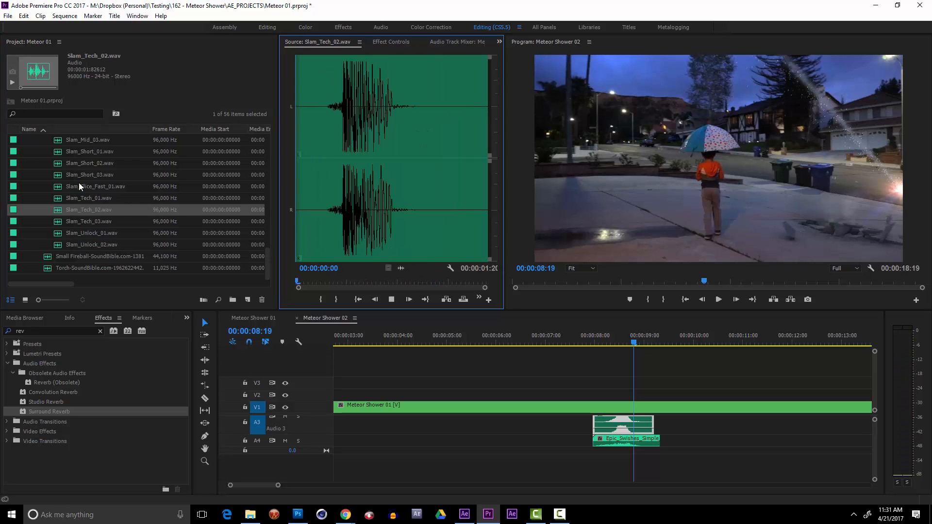
Listen again to Slam_Short_03, Slam_Short_02 and Slam_Mid_03.
{"action": "double_click", "coordinate": [81, 174]}
{"action": "key", "text": "space"}
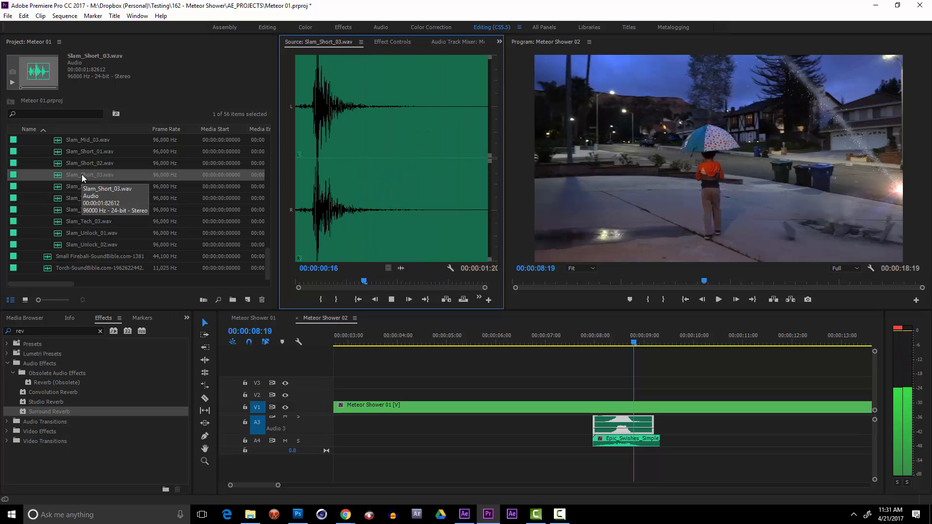
{"action": "double_click", "coordinate": [80, 158]}
{"action": "scroll", "coordinate": [106, 179], "scroll_direction": "up", "scroll_amount": 1}
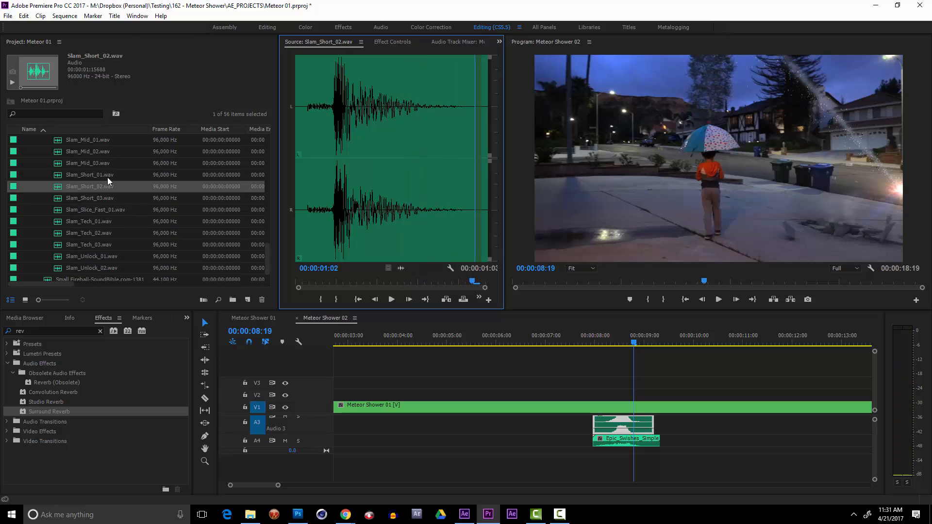
{"action": "double_click", "coordinate": [98, 165]}
{"action": "scroll", "coordinate": [98, 167], "scroll_direction": "up", "scroll_amount": 1}
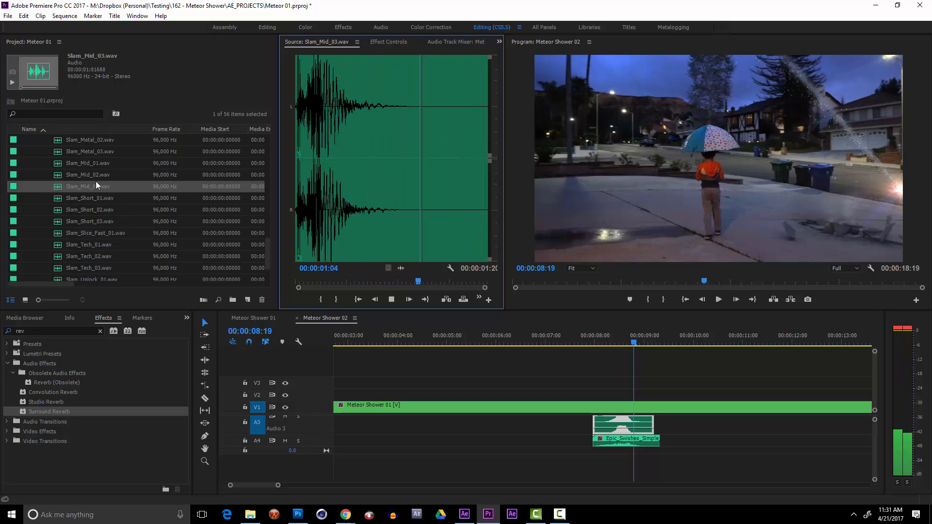
Compare Slam_Mid_02 and Slam_Mid_01 by playing them repeatedly in alternation.
{"action": "double_click", "coordinate": [58, 175]}
{"action": "key", "text": "space"}
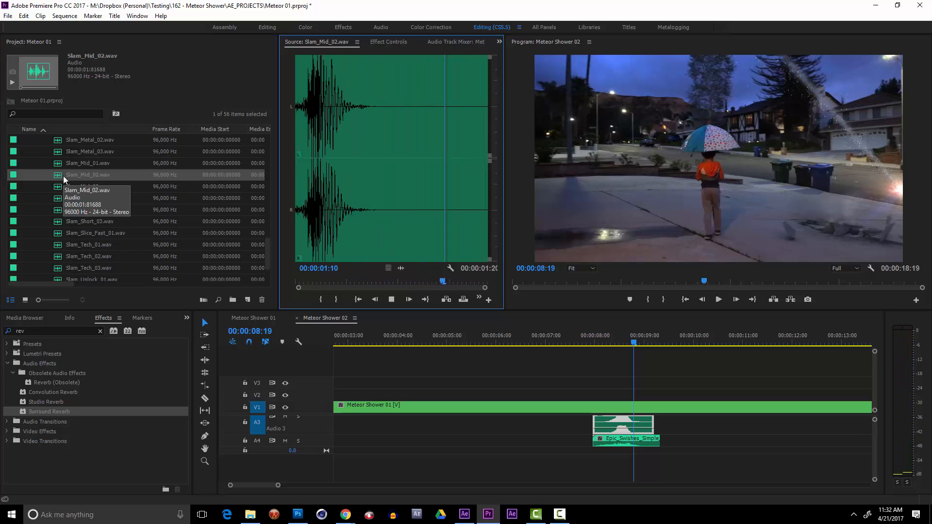
{"action": "key", "text": "space"}
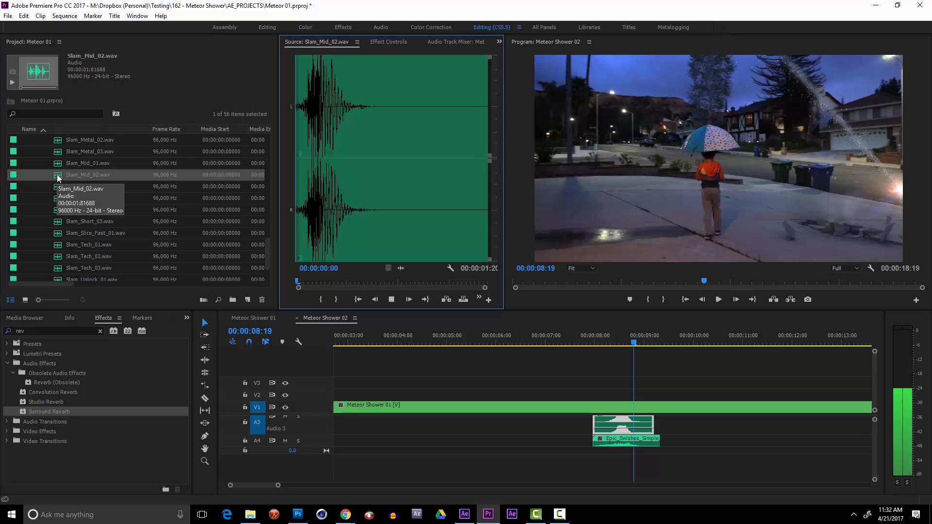
{"action": "left_click", "coordinate": [60, 165]}
{"action": "double_click", "coordinate": [60, 163]}
{"action": "key", "text": "space"}
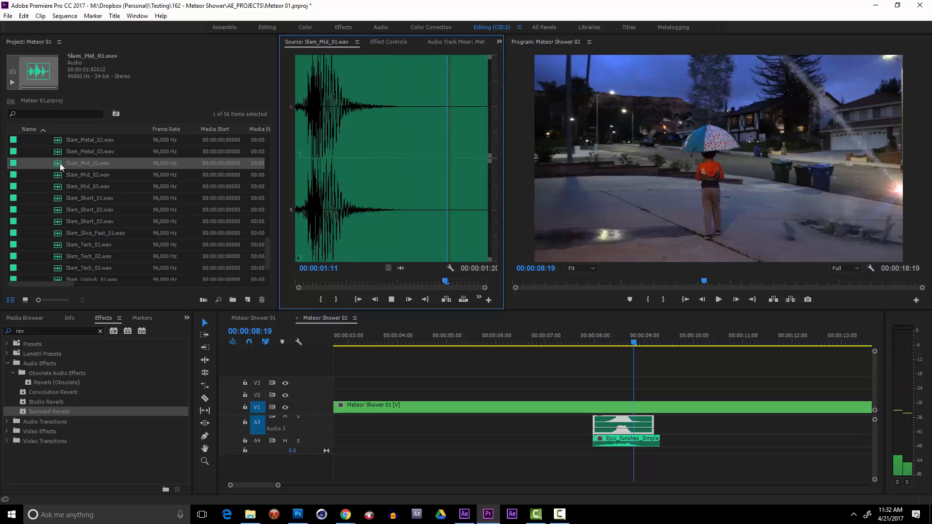
{"action": "key", "text": "space"}
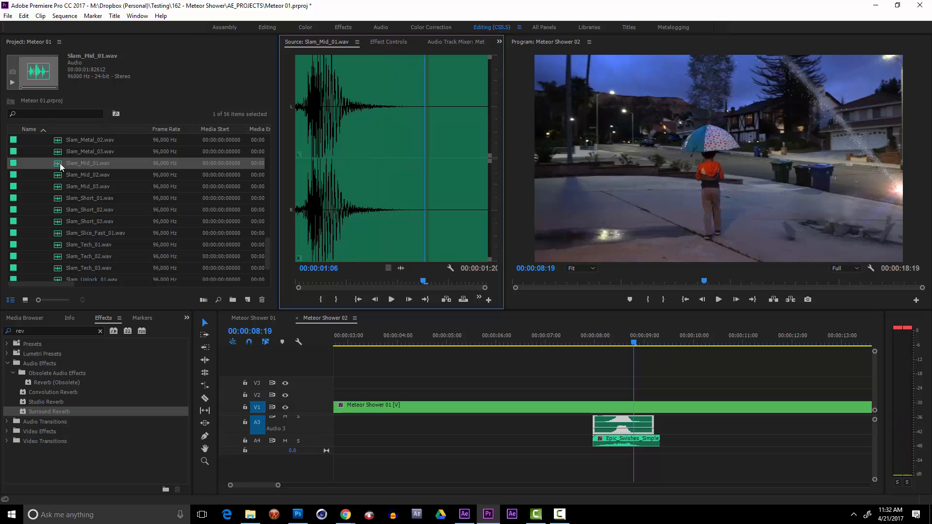
{"action": "left_click", "coordinate": [70, 182]}
{"action": "double_click", "coordinate": [60, 174]}
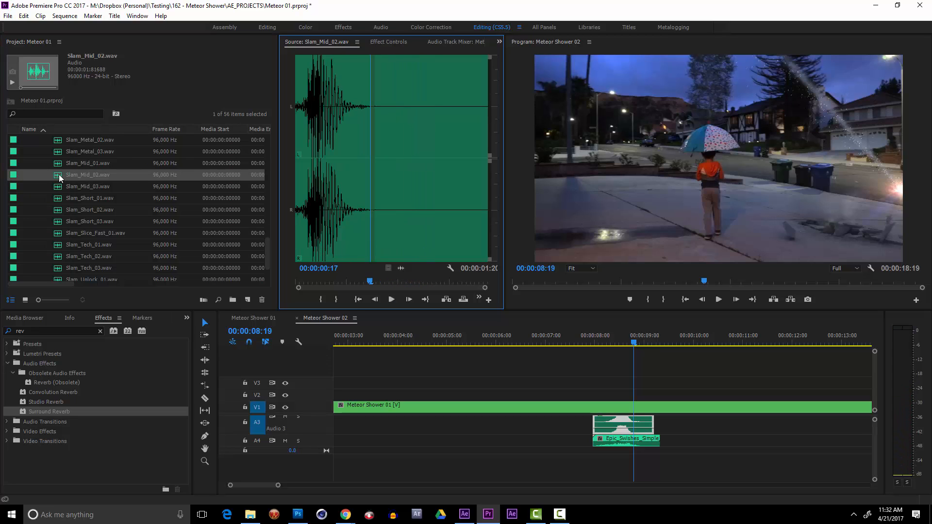
{"action": "key", "text": "space"}
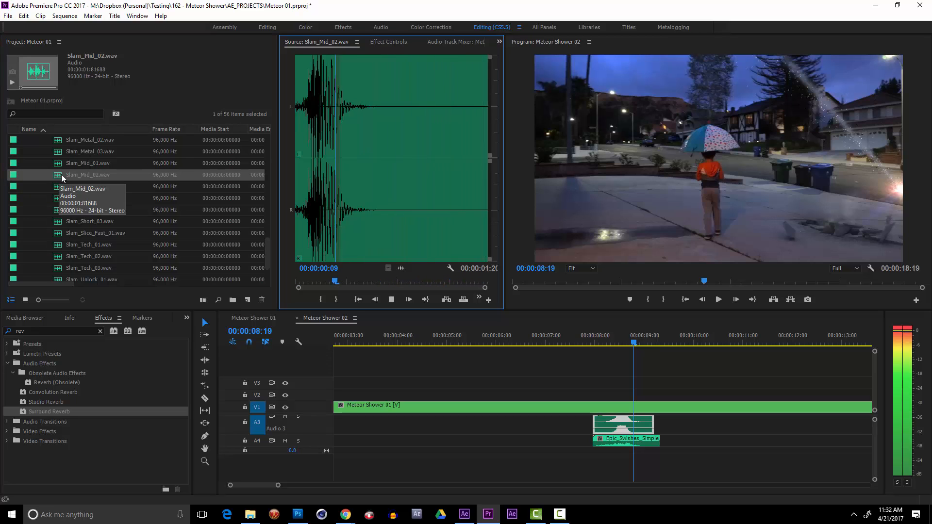
{"action": "key", "text": "space"}
Listen again to Slam_Impact_05 and Slam_Impact_04 to choose between them.
{"action": "scroll", "coordinate": [81, 202], "scroll_direction": "up", "scroll_amount": 5}
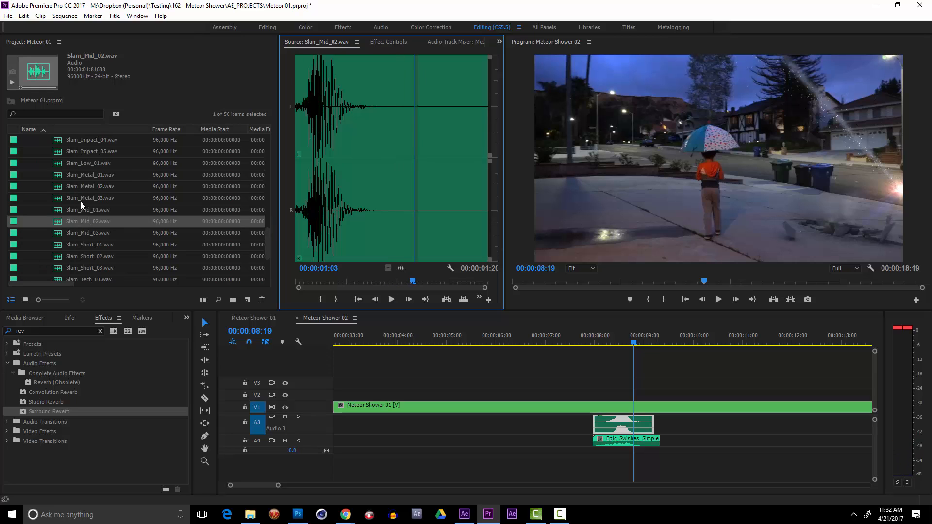
{"action": "double_click", "coordinate": [79, 165]}
{"action": "key", "text": "space"}
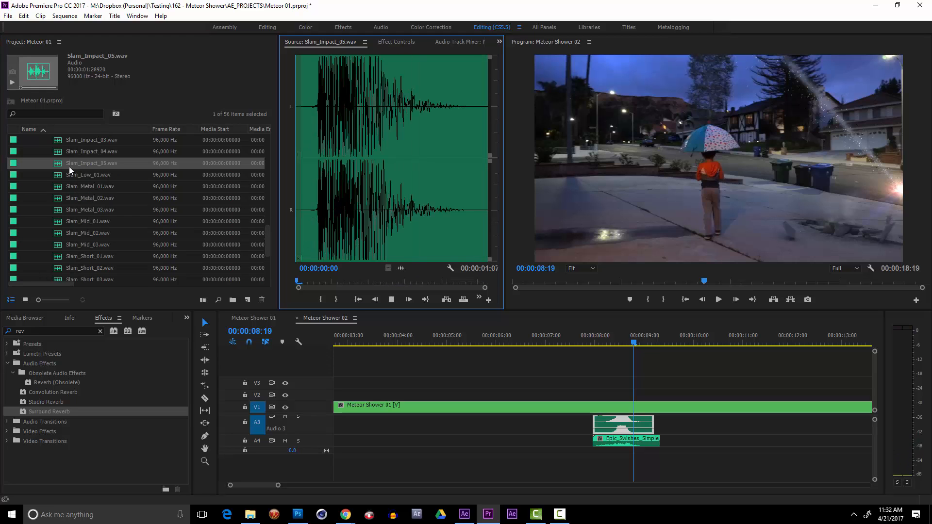
{"action": "double_click", "coordinate": [60, 156]}
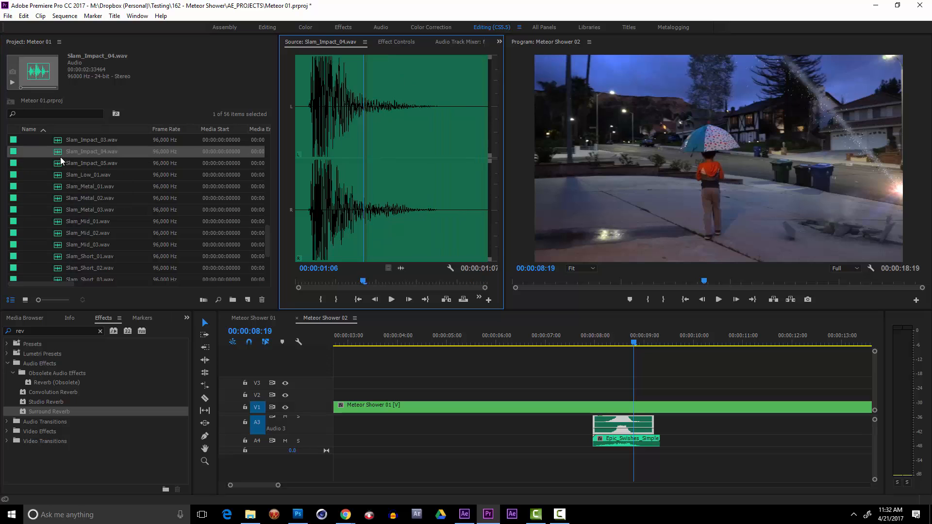
{"action": "key", "text": "space"}
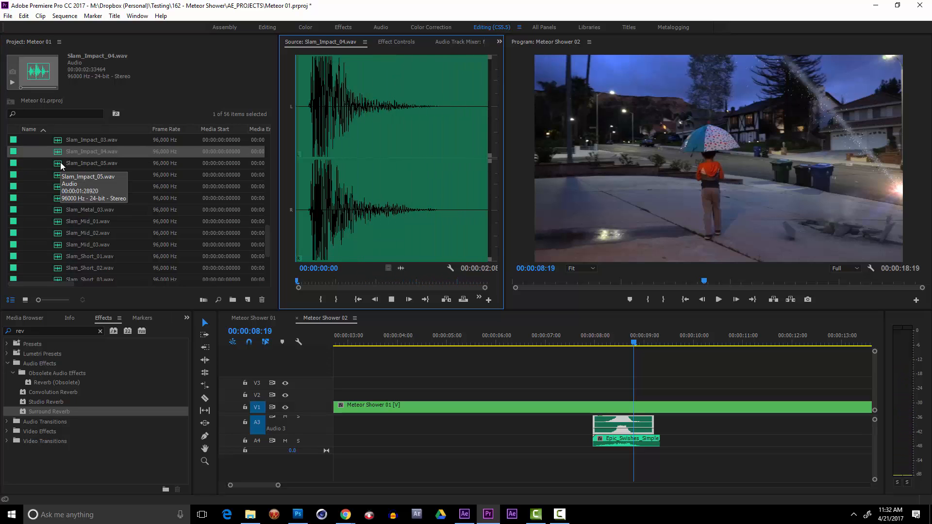
Add Slam_Impact_05.wav on a new audio track A5 at 00:00:08:19 and increase that track's height.
{"action": "left_click", "coordinate": [60, 162]}
{"action": "left_click_drag", "start_coordinate": [60, 162], "coordinate": [631, 464]}
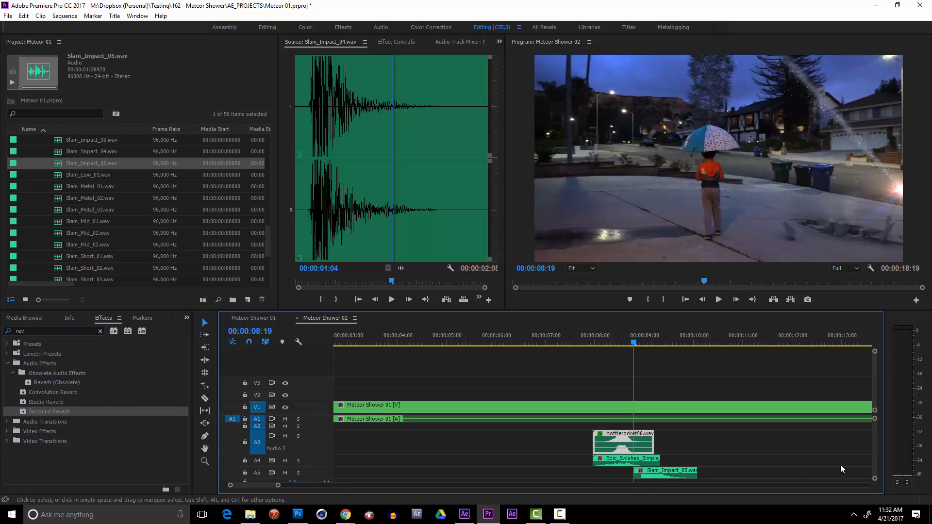
{"action": "scroll", "coordinate": [874, 445], "scroll_direction": "down", "scroll_amount": 3}
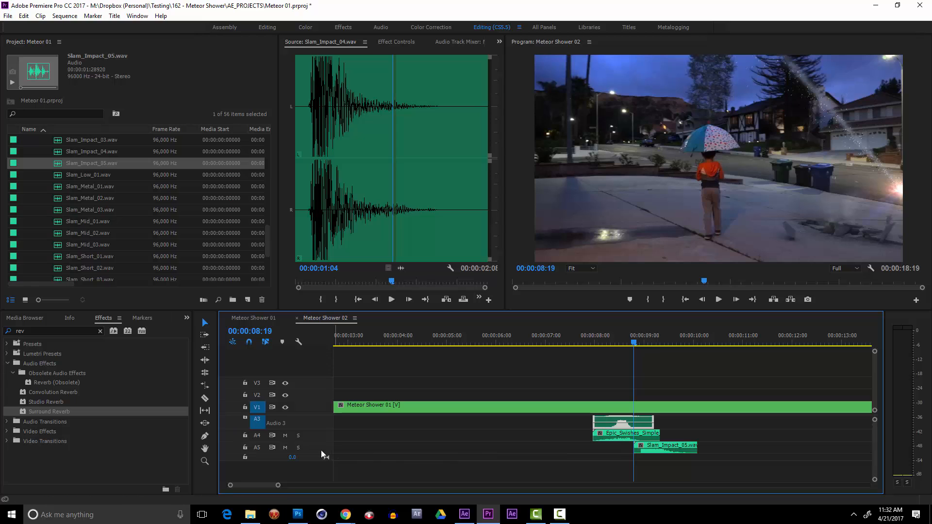
{"action": "left_click_drag", "start_coordinate": [311, 453], "coordinate": [312, 461]}
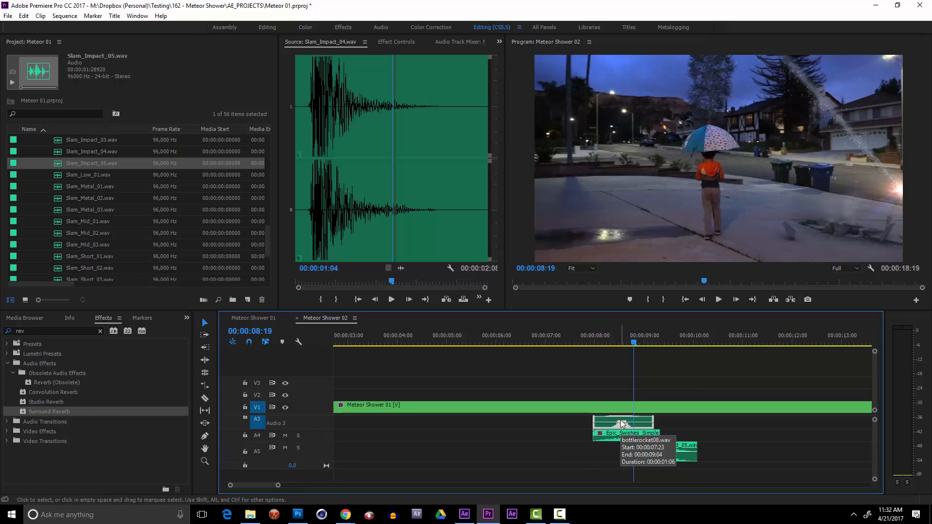
Move the Slam_Impact_05 clip earlier to about 00:00:08:13 so its hit lines up with the meteor strike at 00:00:08:17.
{"action": "left_click_drag", "start_coordinate": [668, 454], "coordinate": [650, 454]}
{"action": "left_click_drag", "start_coordinate": [634, 342], "coordinate": [628, 342]}
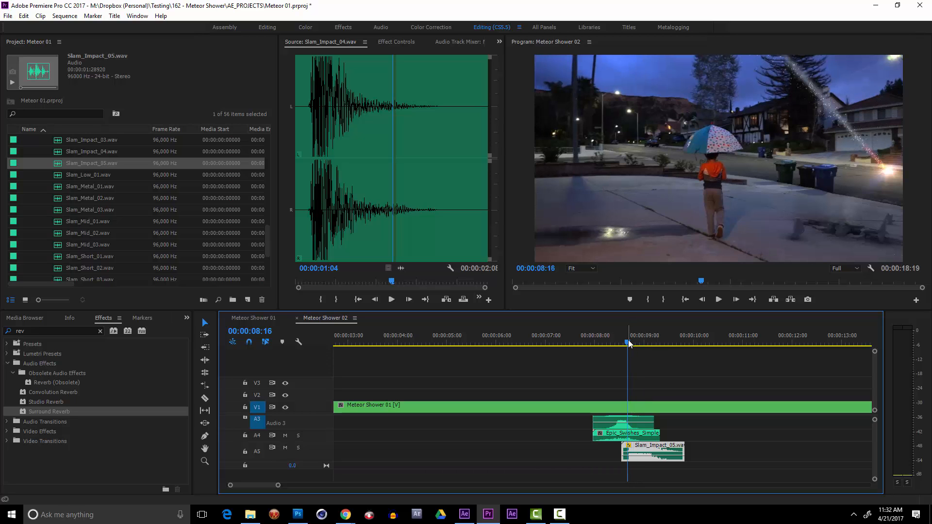
{"action": "key", "text": "Right"}
{"action": "key", "text": "Right"}
{"action": "key", "text": "Left"}
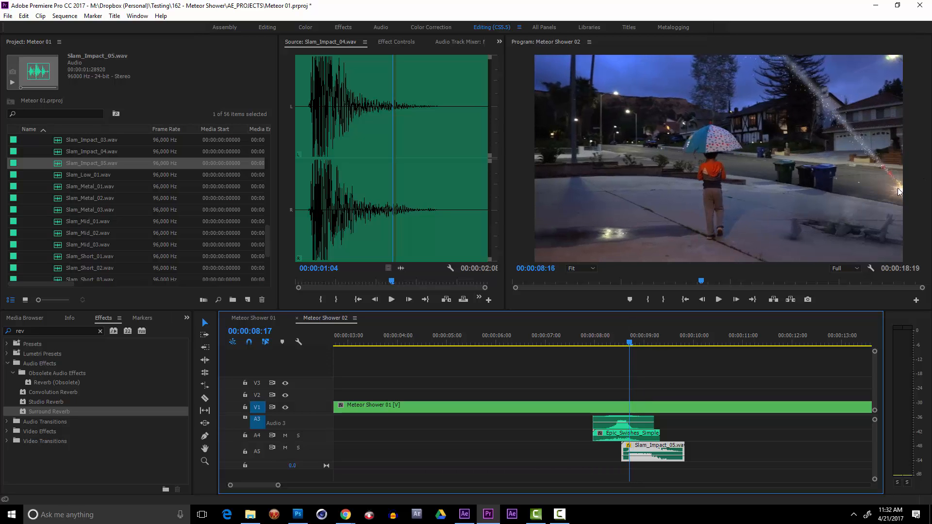
{"action": "key", "text": "equal"}
{"action": "key", "text": "equal"}
{"action": "key", "text": "equal"}
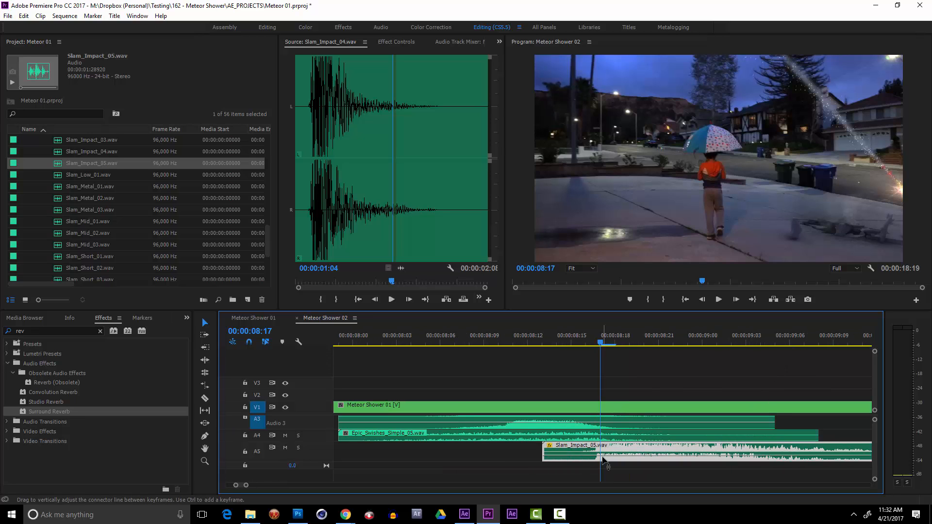
{"action": "left_click_drag", "start_coordinate": [614, 451], "coordinate": [627, 451]}
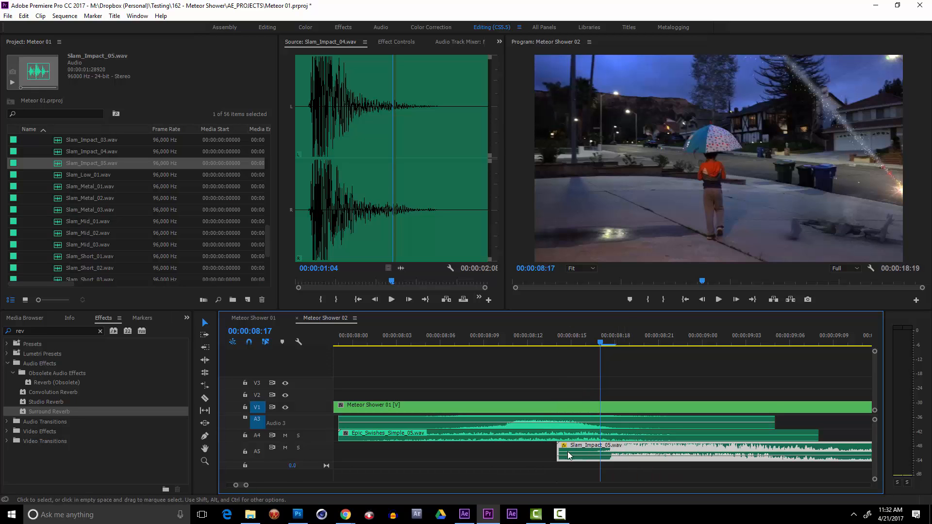
{"action": "key", "text": "alt+Left"}
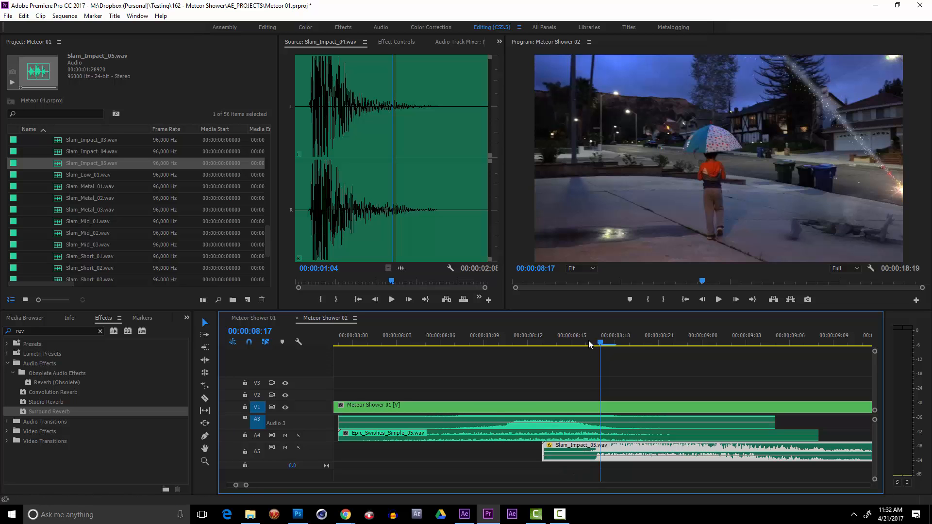
Play the sequence through the meteor strike to check the impact sound, and return the playhead to 00:00:08:18.
{"action": "left_click_drag", "start_coordinate": [589, 345], "coordinate": [569, 345]}
{"action": "key", "text": "space"}
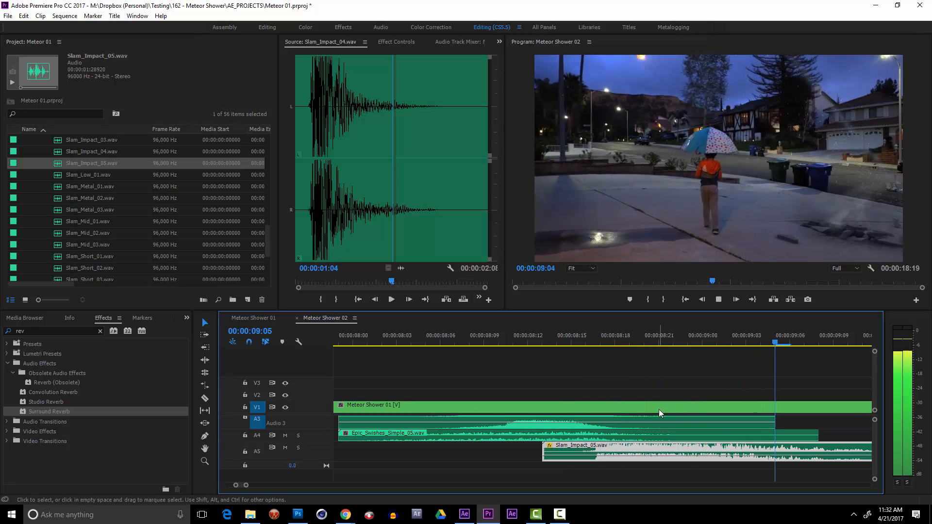
{"action": "key", "text": "space"}
{"action": "key", "text": "minus"}
{"action": "key", "text": "minus"}
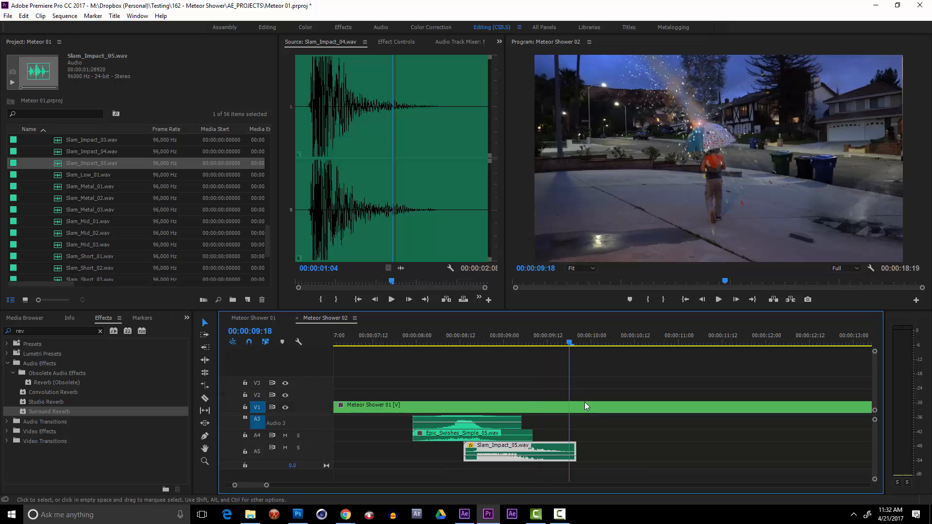
{"action": "left_click_drag", "start_coordinate": [485, 344], "coordinate": [482, 345]}
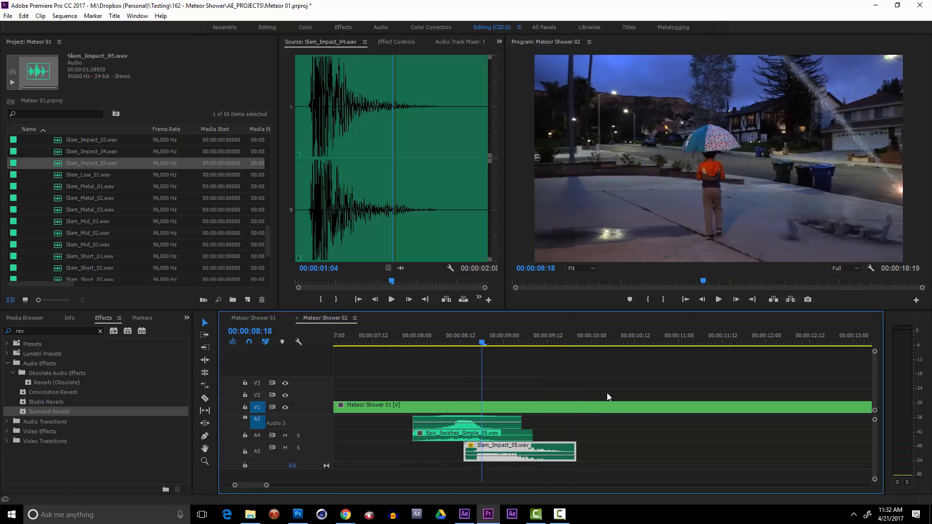
Shorten the Slam_Impact_05 clip on A5 by changing its speed to 148.57%.
{"action": "right_click", "coordinate": [556, 449]}
{"action": "left_click", "coordinate": [607, 340]}
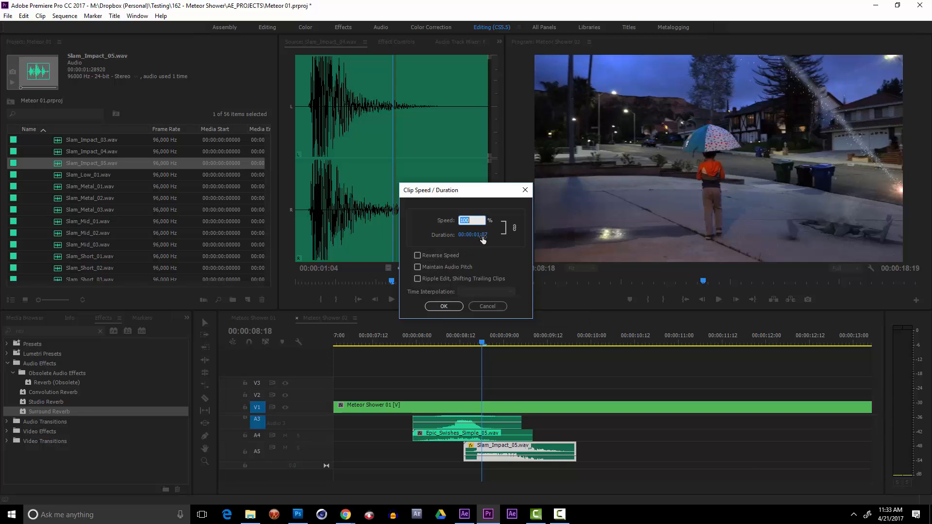
{"action": "left_click_drag", "start_coordinate": [483, 240], "coordinate": [485, 241]}
{"action": "key", "text": "Return"}
Move the sped-up Slam_Impact_05 clip later to start at about 00:00:08:15 so its hit matches the meteor strike.
{"action": "left_click", "coordinate": [479, 338]}
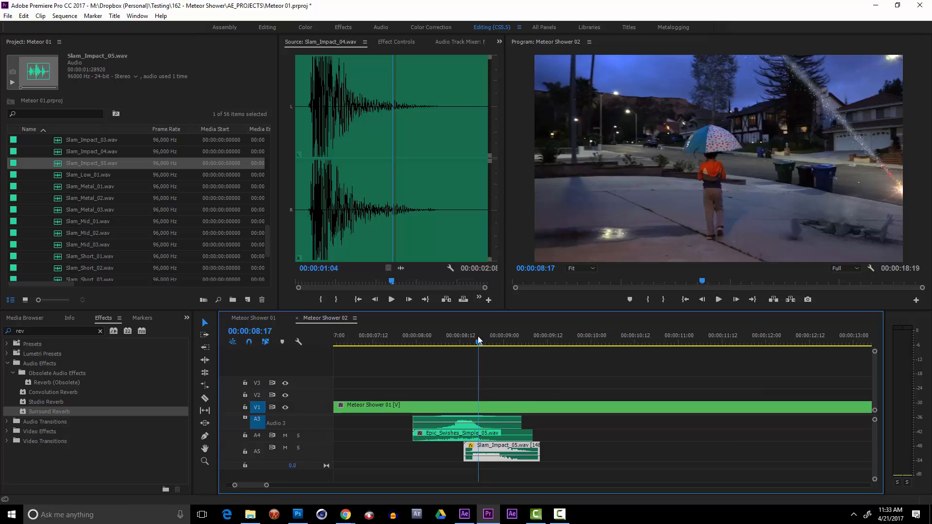
{"action": "key", "text": "equal"}
{"action": "key", "text": "equal"}
{"action": "left_click", "coordinate": [621, 340]}
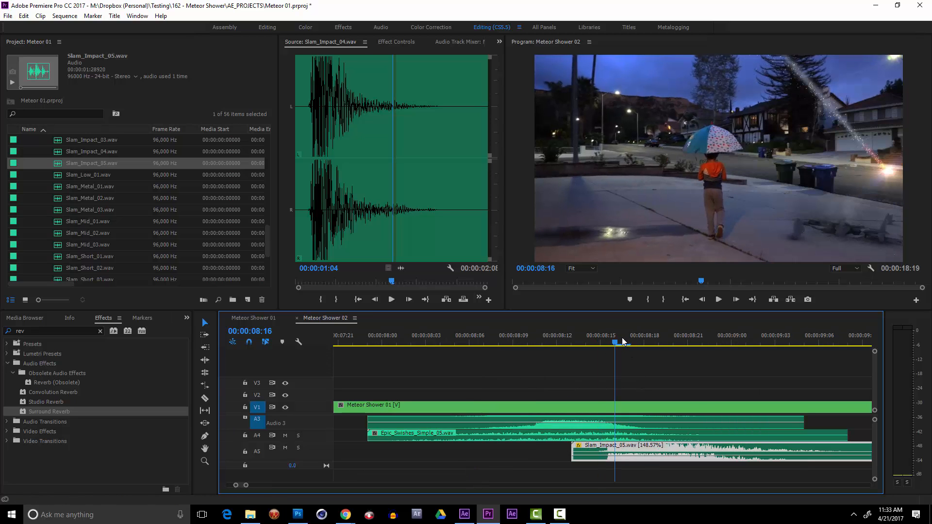
{"action": "left_click", "coordinate": [630, 341]}
{"action": "mouse_move", "coordinate": [645, 452]}
{"action": "left_mouse_down"}
{"action": "mouse_move", "coordinate": [659, 447]}
{"action": "mouse_move", "coordinate": [653, 460]}
{"action": "left_mouse_up"}
Play the sequence through the meteor strike twice to check the timing of the sped-up impact.
{"action": "left_click_drag", "start_coordinate": [629, 343], "coordinate": [382, 345]}
{"action": "key", "text": "space"}
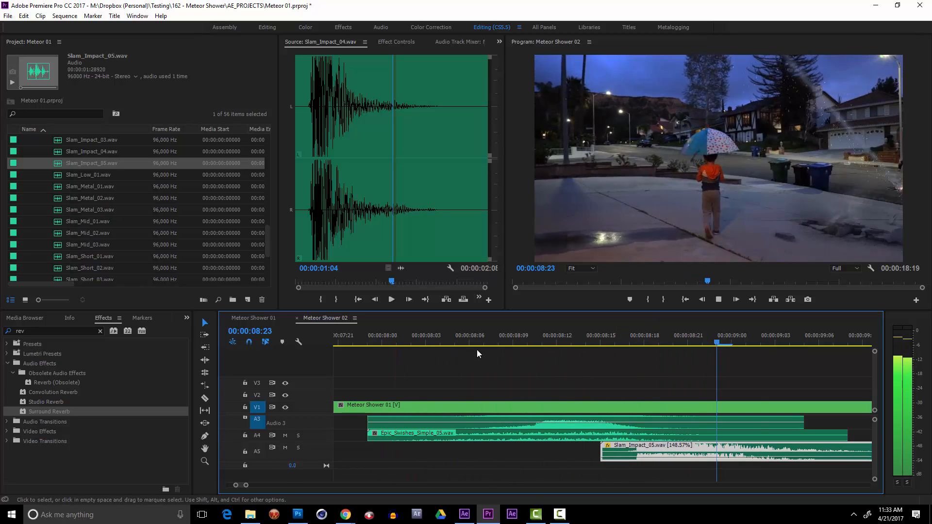
{"action": "key", "text": "space"}
{"action": "key", "text": "minus"}
{"action": "key", "text": "minus"}
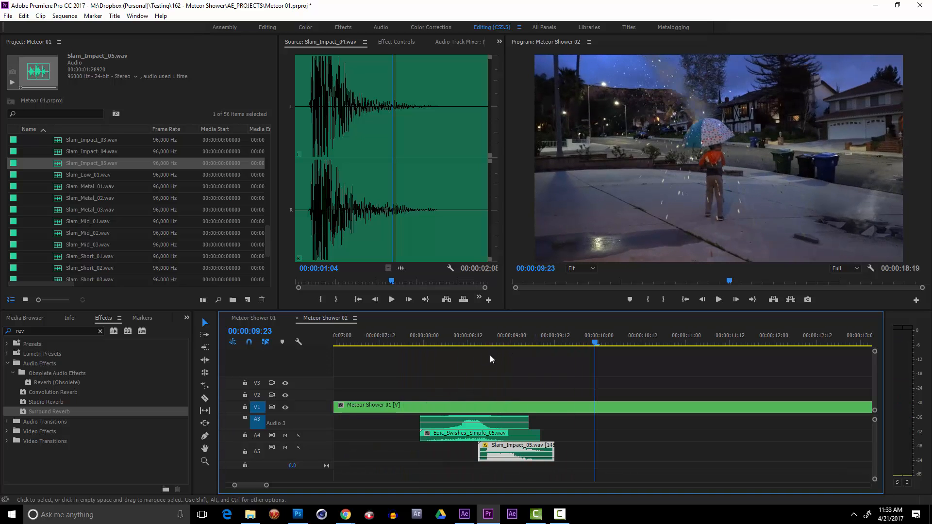
{"action": "left_click_drag", "start_coordinate": [474, 340], "coordinate": [453, 346]}
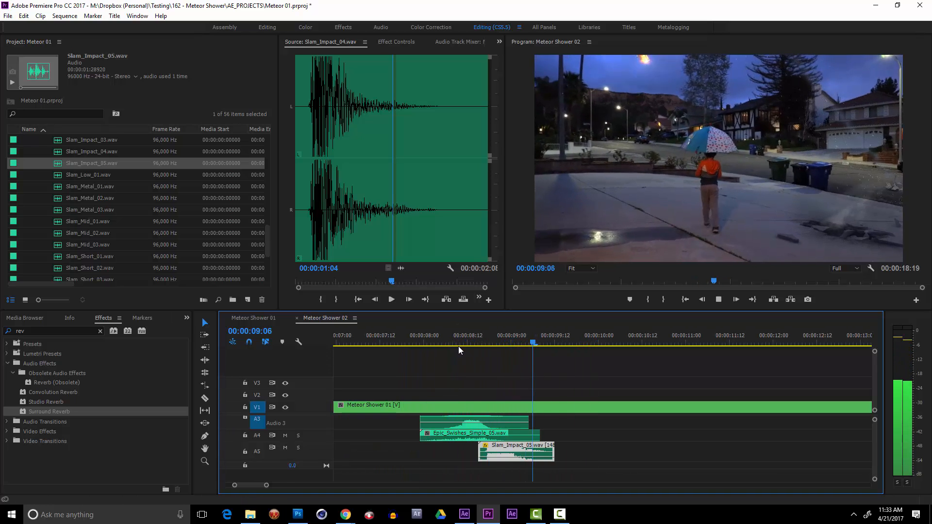
{"action": "key", "text": "space"}
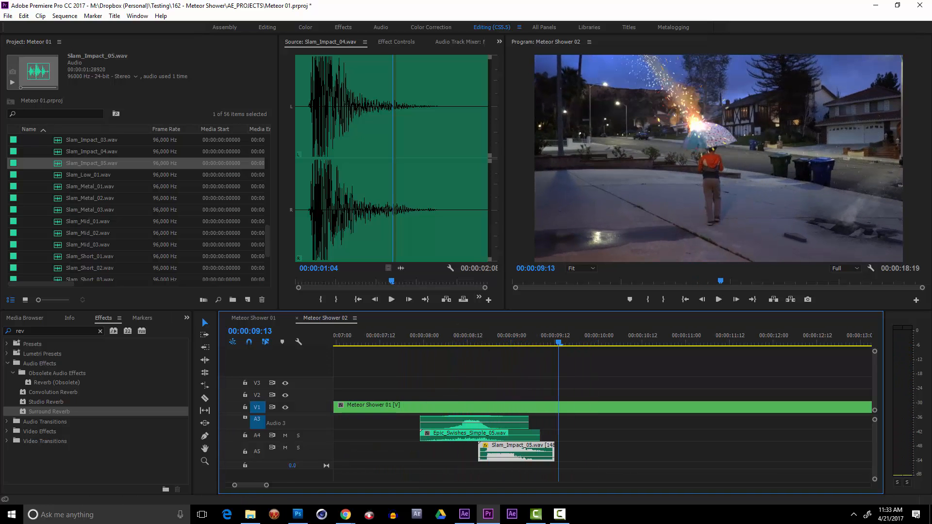
Copy the Surround Reverb effect from the bottlerocket08.wav clip on A3 to the Slam_Impact_05 clip on A5.
{"action": "left_click", "coordinate": [508, 341]}
{"action": "left_click", "coordinate": [503, 422]}
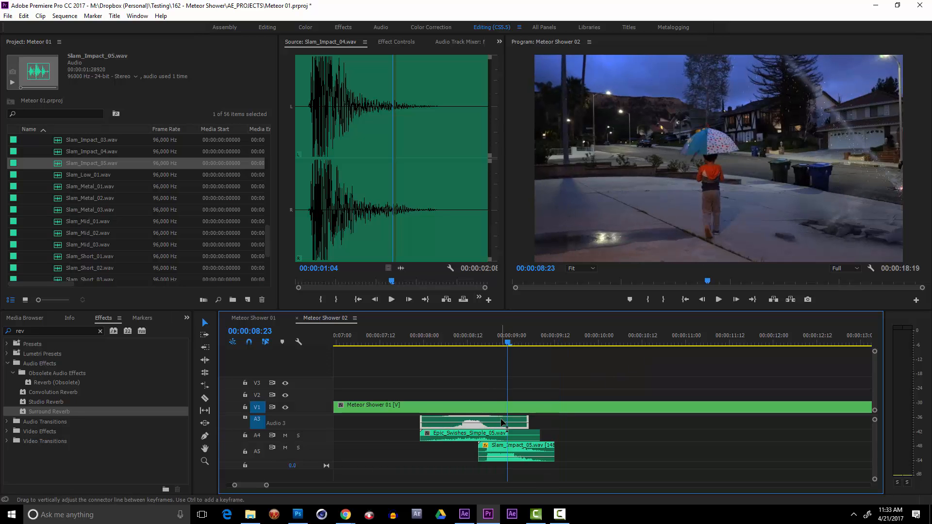
{"action": "left_click", "coordinate": [393, 42]}
{"action": "left_click", "coordinate": [324, 152]}
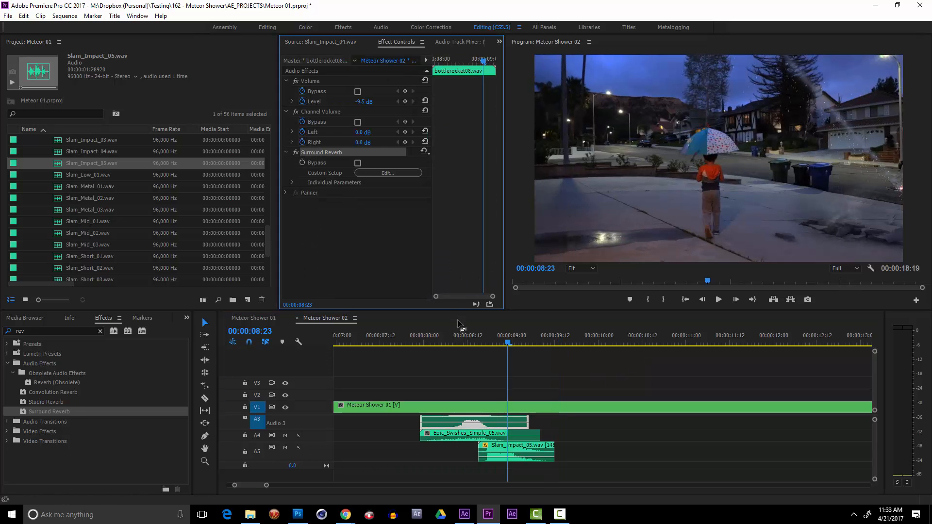
{"action": "left_click", "coordinate": [526, 447]}
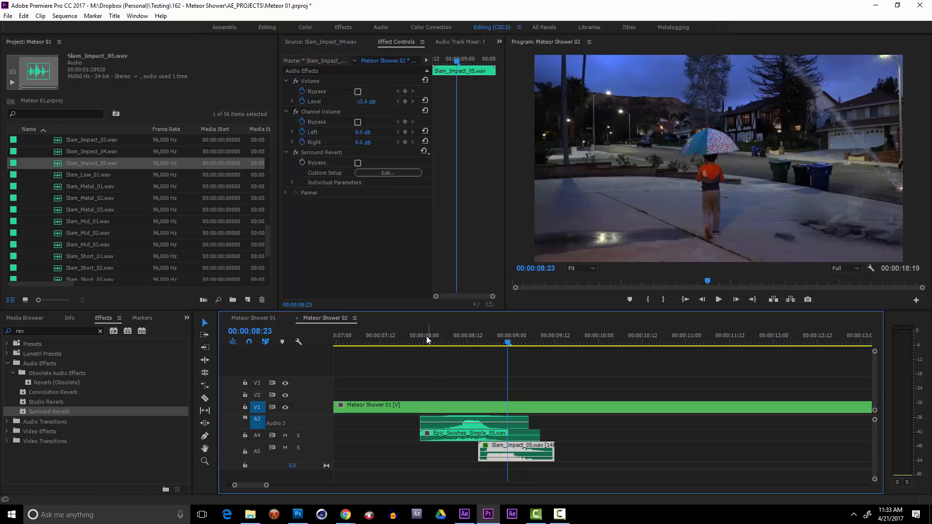
Play the meteor strike to check the reverberated impact, and try to save the project.
{"action": "left_click", "coordinate": [394, 339]}
{"action": "key", "text": "space"}
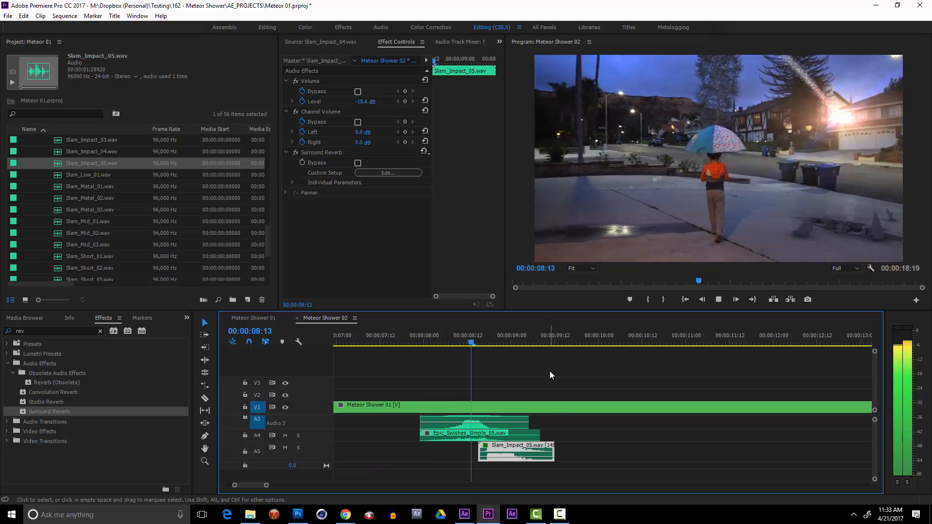
{"action": "key", "text": "space"}
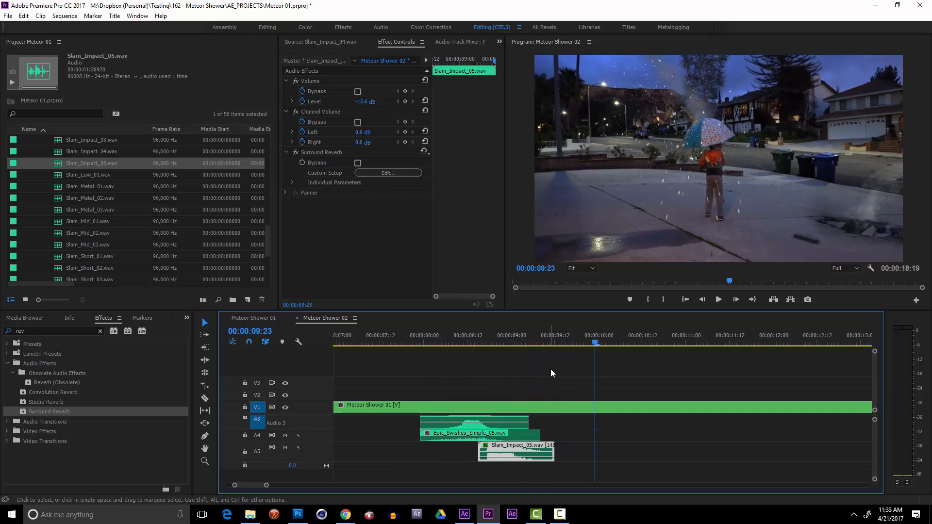
{"action": "key", "text": "ctrl+s"}
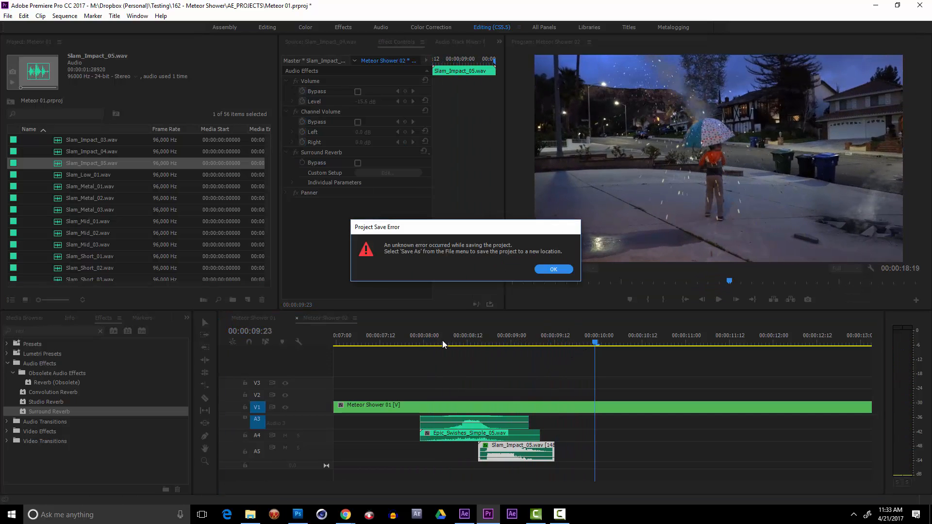
{"action": "key", "text": "Return"}
Raise the Slam_Impact_05 clip's level to -9.5 dB and play the strike to check the balance.
{"action": "left_click", "coordinate": [403, 345]}
{"action": "key", "text": "space"}
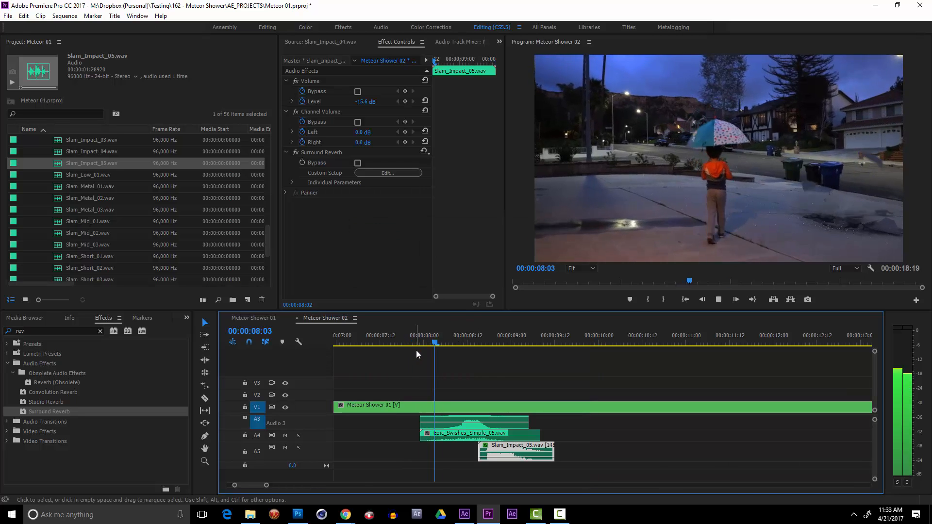
{"action": "left_click", "coordinate": [487, 340]}
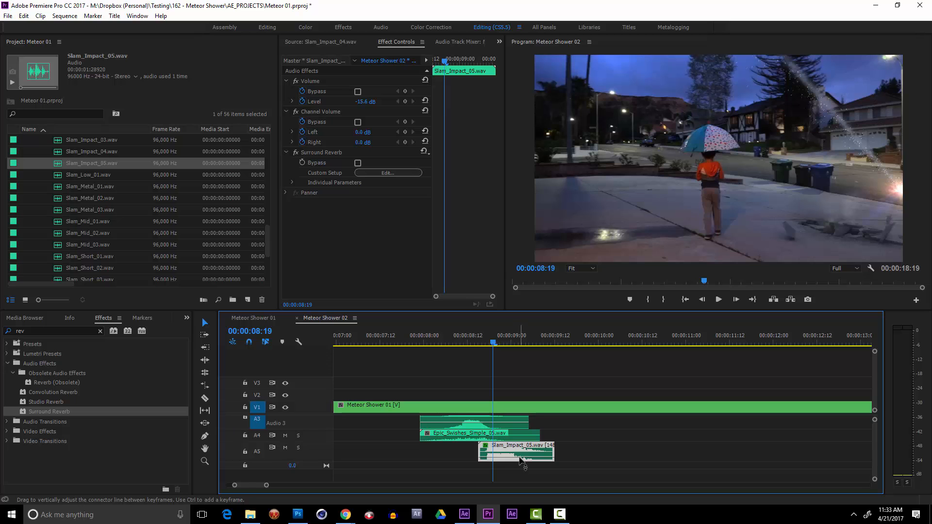
{"action": "left_click_drag", "start_coordinate": [522, 460], "coordinate": [522, 454]}
{"action": "left_click", "coordinate": [410, 344]}
{"action": "key", "text": "space"}
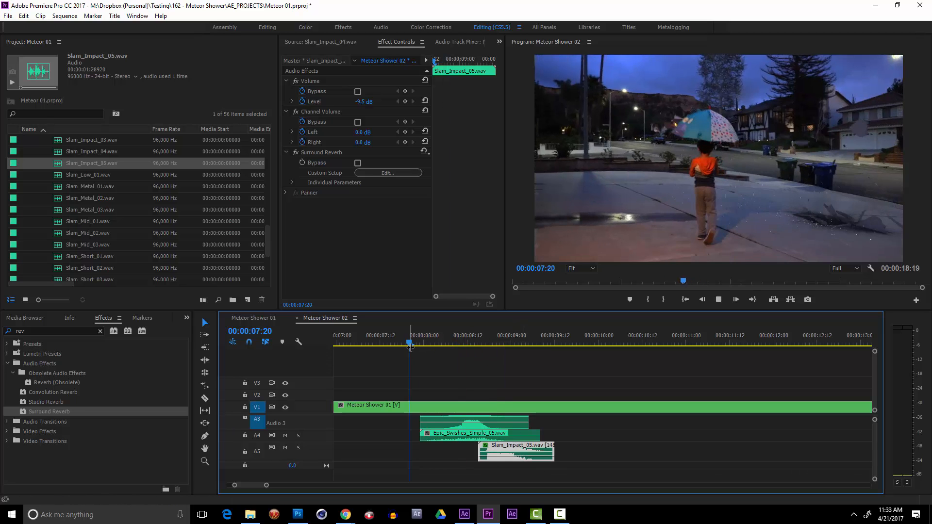
{"action": "key", "text": "space"}
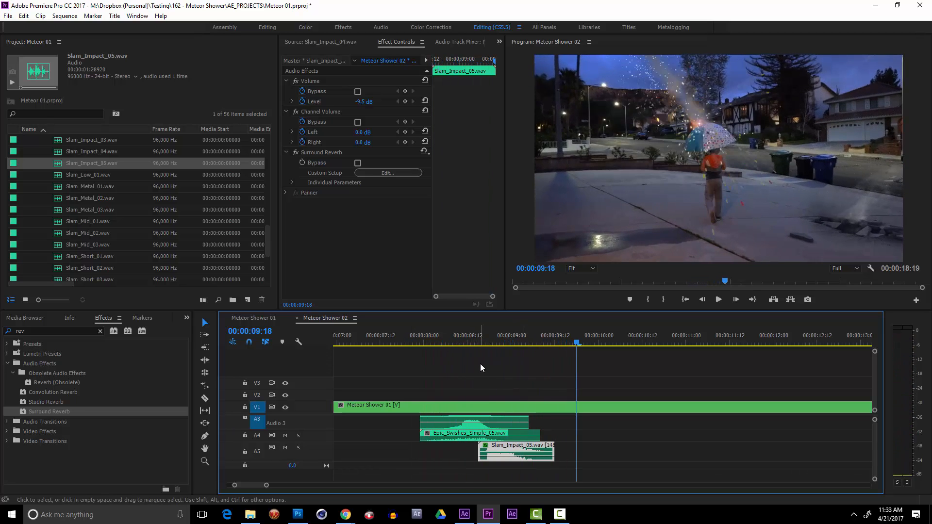
Add a sequence marker at the large ground explosion at 00:00:06:22.
{"action": "scroll", "coordinate": [525, 341], "scroll_direction": "down", "scroll_amount": 3}
{"action": "left_click", "coordinate": [525, 341]}
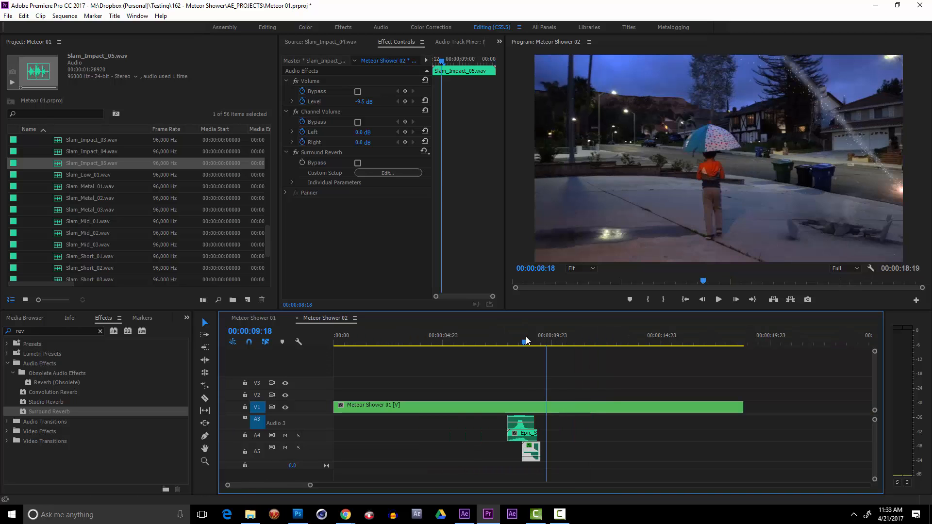
{"action": "left_click_drag", "start_coordinate": [526, 341], "coordinate": [486, 365]}
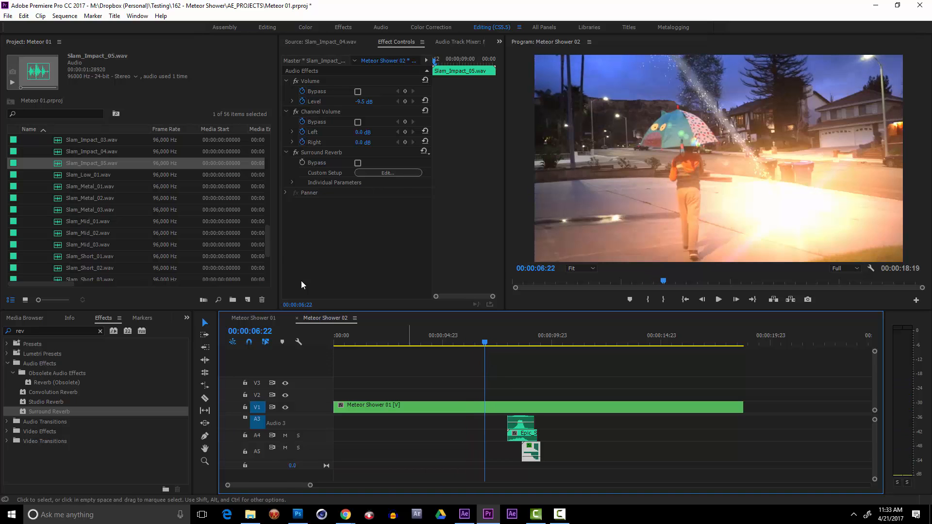
{"action": "left_click_drag", "start_coordinate": [267, 240], "coordinate": [269, 150]}
{"action": "right_click", "coordinate": [487, 342]}
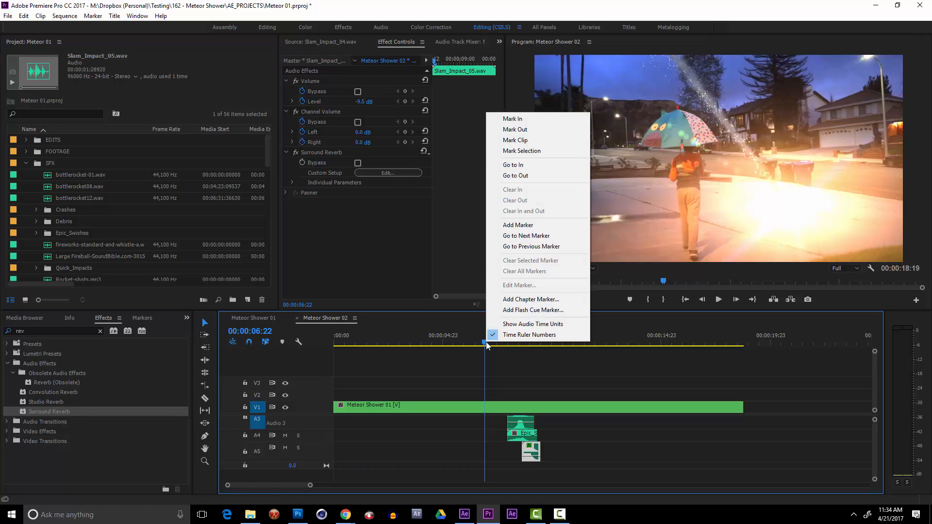
{"action": "left_click", "coordinate": [514, 225]}
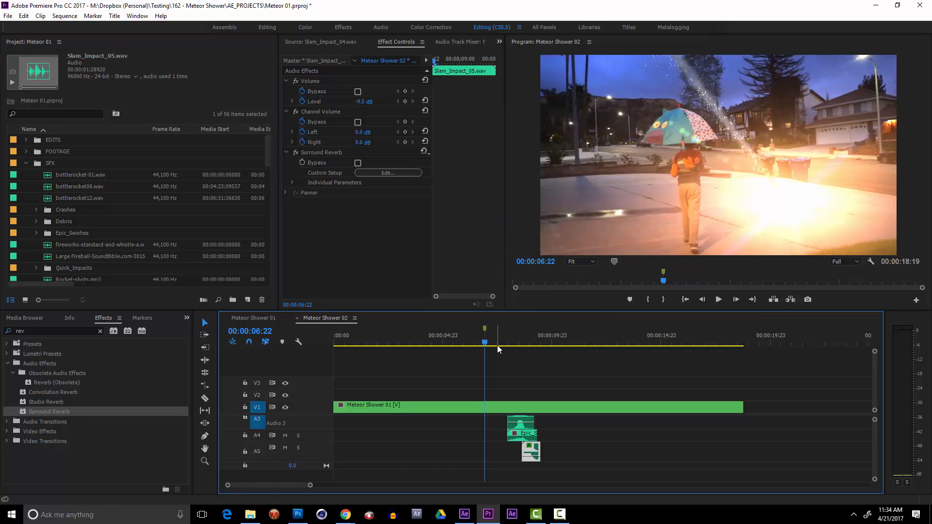
Move the playhead to the umbrella explosion at 00:00:09:12 and try to add a sequence marker there.
{"action": "left_click_drag", "start_coordinate": [484, 342], "coordinate": [541, 346]}
{"action": "right_click", "coordinate": [541, 342]}
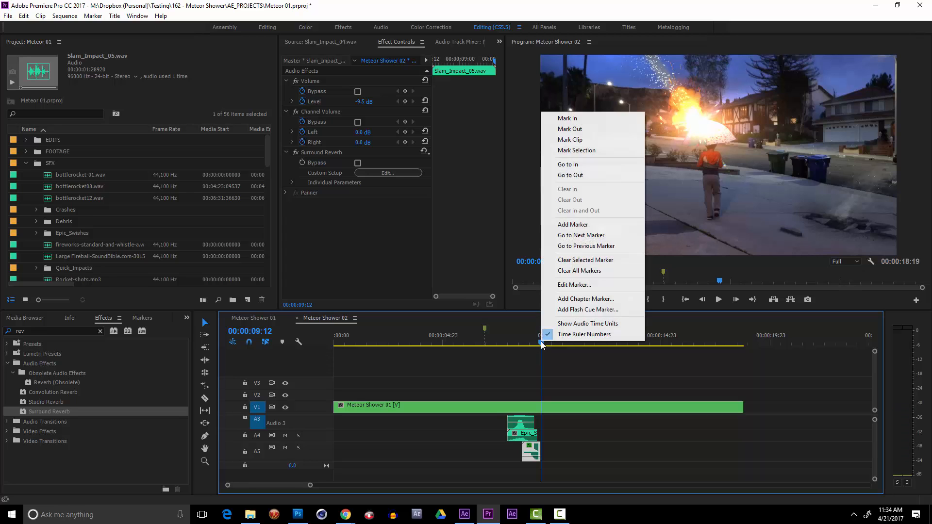
{"action": "left_click", "coordinate": [579, 226]}
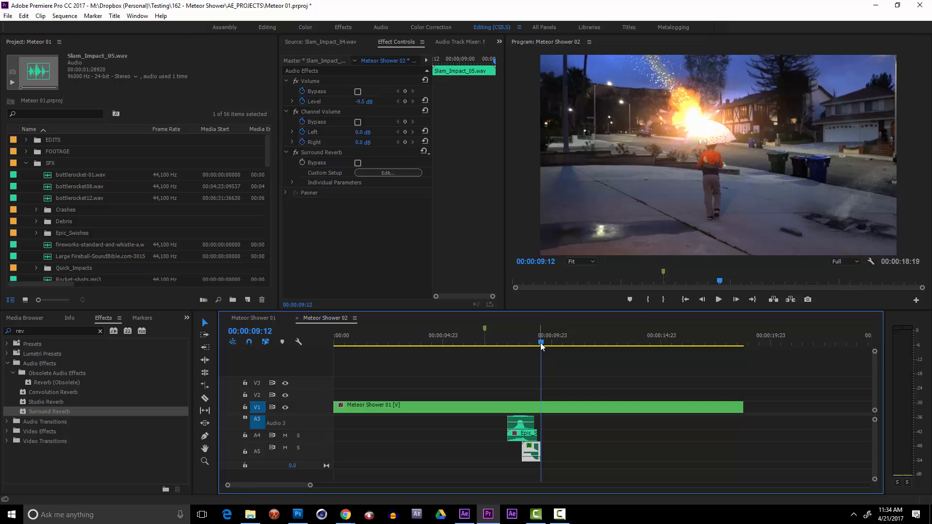
{"action": "right_click", "coordinate": [542, 343]}
{"action": "left_click", "coordinate": [579, 227]}
{"action": "double_click", "coordinate": [540, 329]}
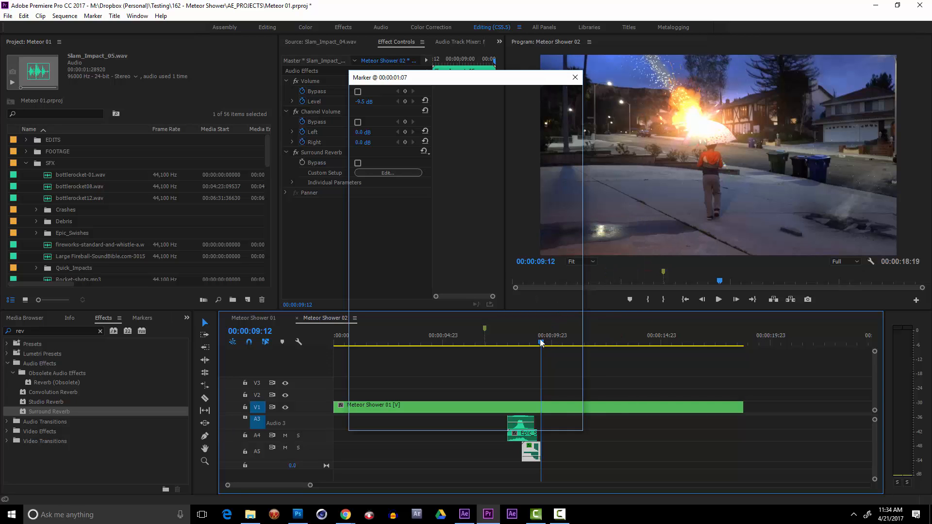
{"action": "left_click", "coordinate": [555, 111]}
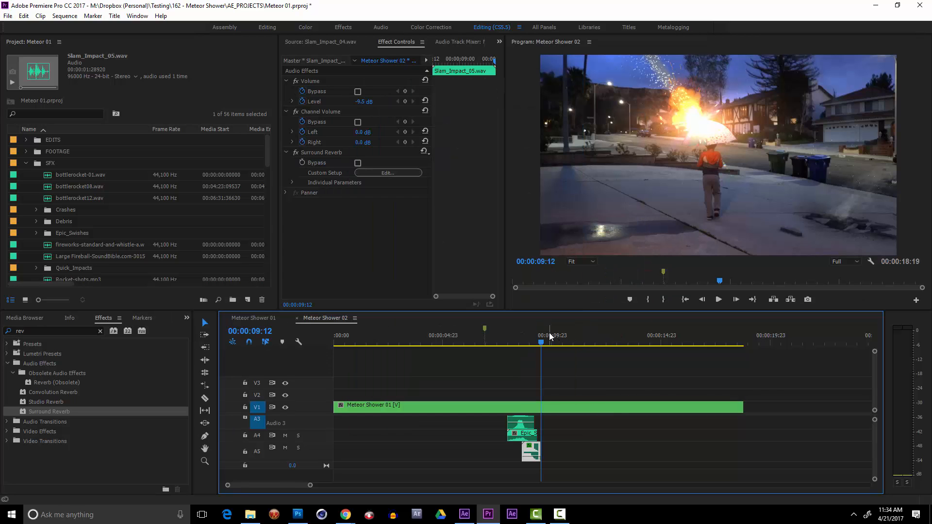
{"action": "right_click", "coordinate": [541, 334]}
{"action": "left_click", "coordinate": [576, 222]}
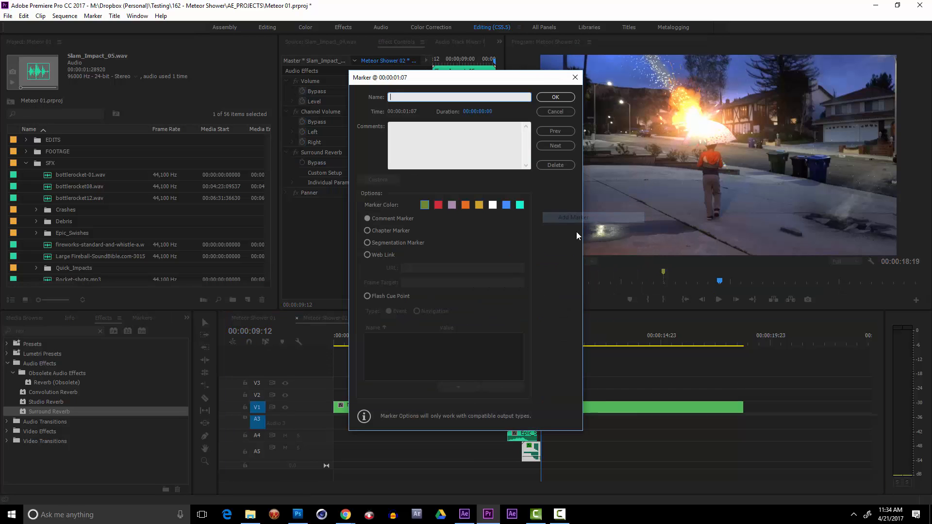
{"action": "left_click", "coordinate": [564, 111]}
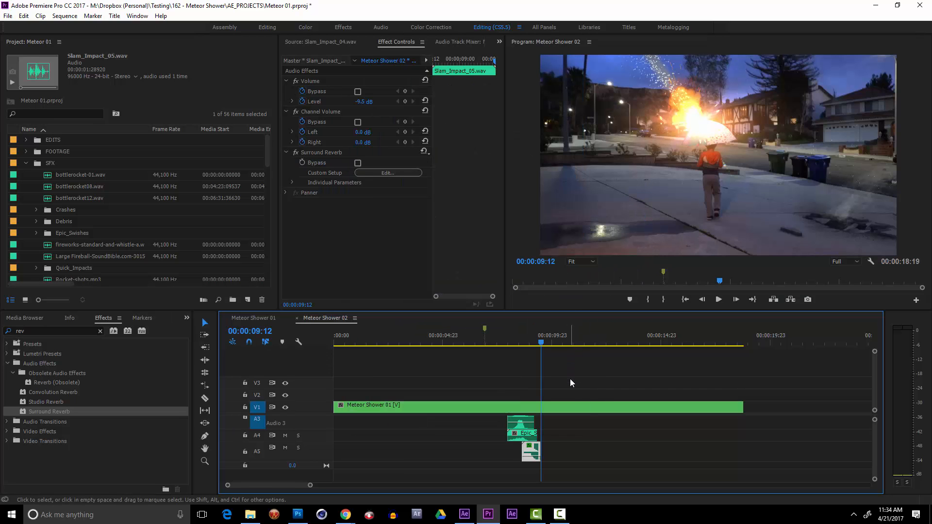
Add clip markers to Meteor Shower 01 on V1 at 00:00:09:12 and at 00:00:06:23.
{"action": "left_click", "coordinate": [543, 408]}
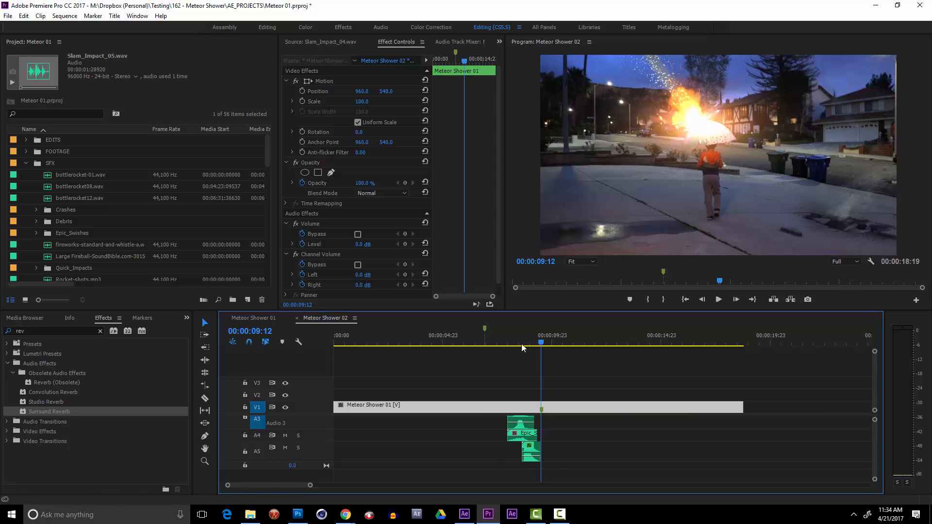
{"action": "left_click", "coordinate": [485, 347]}
{"action": "key", "text": "Left"}
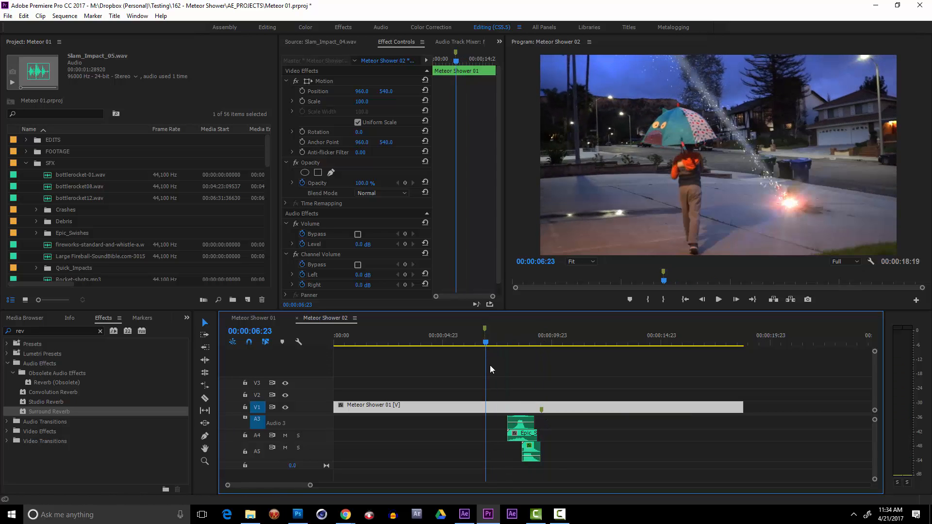
{"action": "key", "text": "m"}
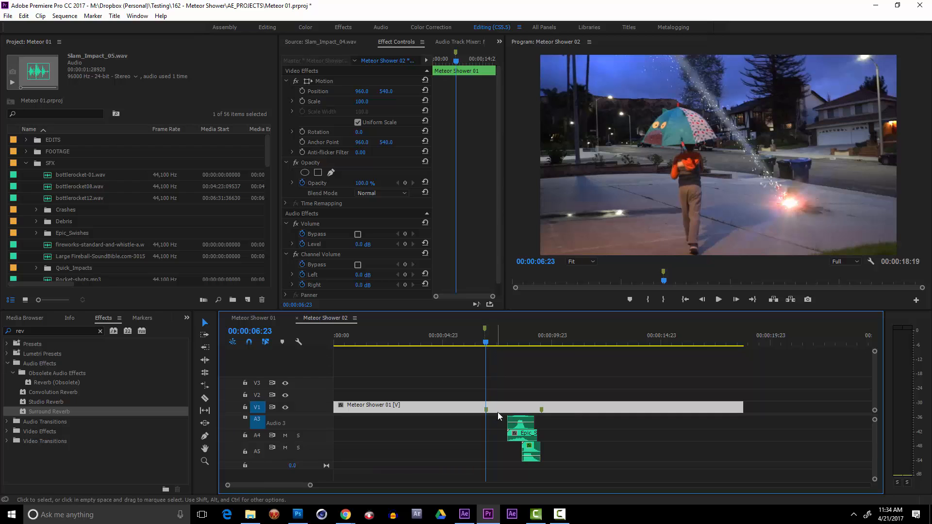
Add clip markers to Meteor Shower 01 at the remaining meteor impacts, up to the one at 00:00:15:16.
{"action": "mouse_move", "coordinate": [487, 343]}
{"action": "left_mouse_down"}
{"action": "mouse_move", "coordinate": [524, 353]}
{"action": "mouse_move", "coordinate": [618, 345]}
{"action": "mouse_move", "coordinate": [685, 354]}
{"action": "mouse_move", "coordinate": [674, 361]}
{"action": "mouse_move", "coordinate": [674, 346]}
{"action": "left_mouse_up"}
{"action": "key", "text": "m"}
{"action": "key", "text": "m"}
{"action": "key", "text": "m"}
{"action": "key", "text": "m"}
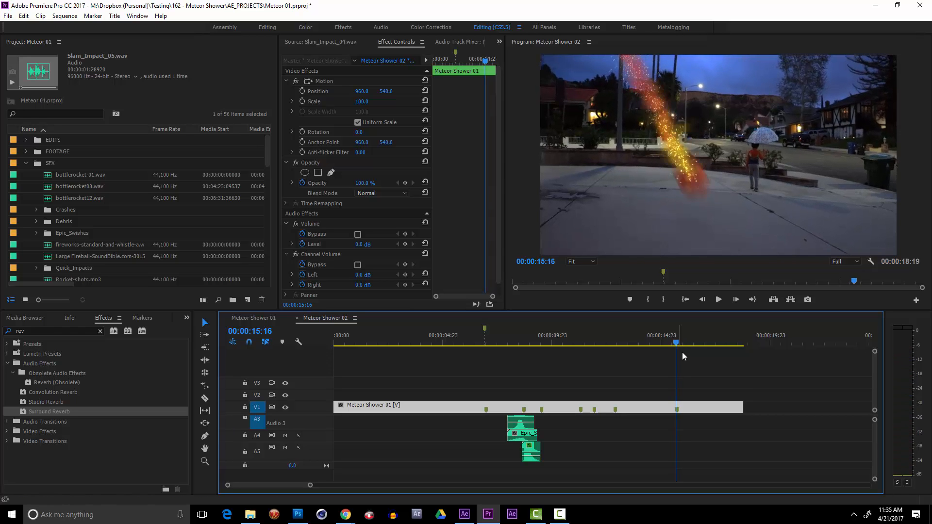
{"action": "key", "text": "Right"}
{"action": "key", "text": "equal"}
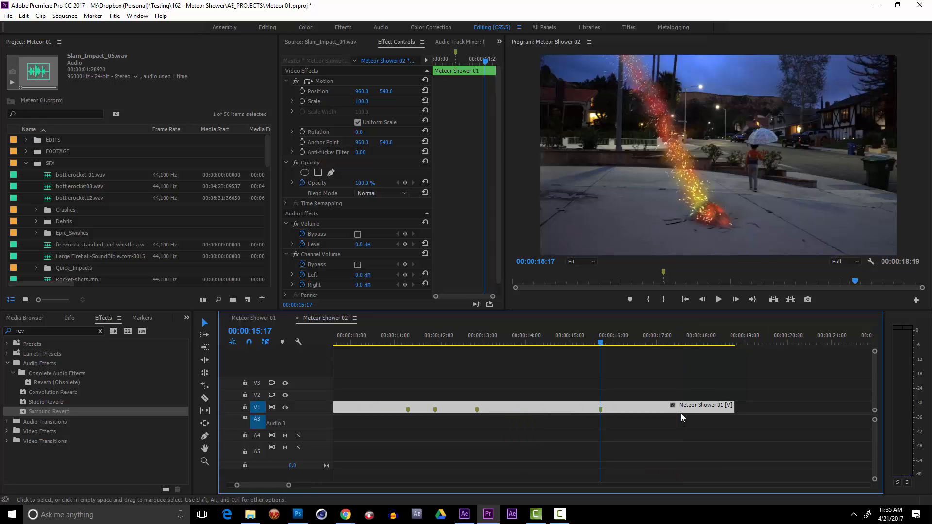
{"action": "key", "text": "equal"}
{"action": "key", "text": "equal"}
{"action": "key", "text": "minus"}
{"action": "key", "text": "minus"}
{"action": "key", "text": "minus"}
{"action": "key", "text": "minus"}
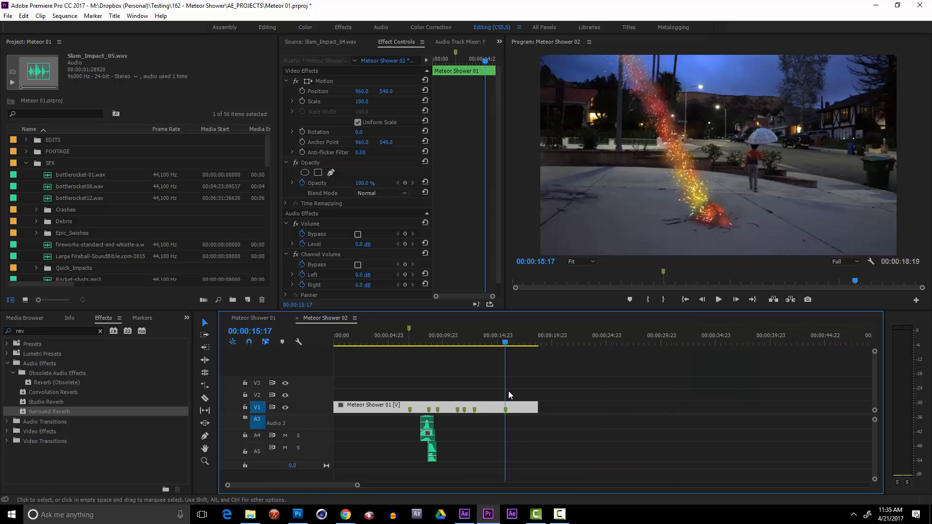
Return the playhead to the large ground explosion at 00:00:06:22 in the Meteor Shower 02 sequence.
{"action": "left_click", "coordinate": [424, 340]}
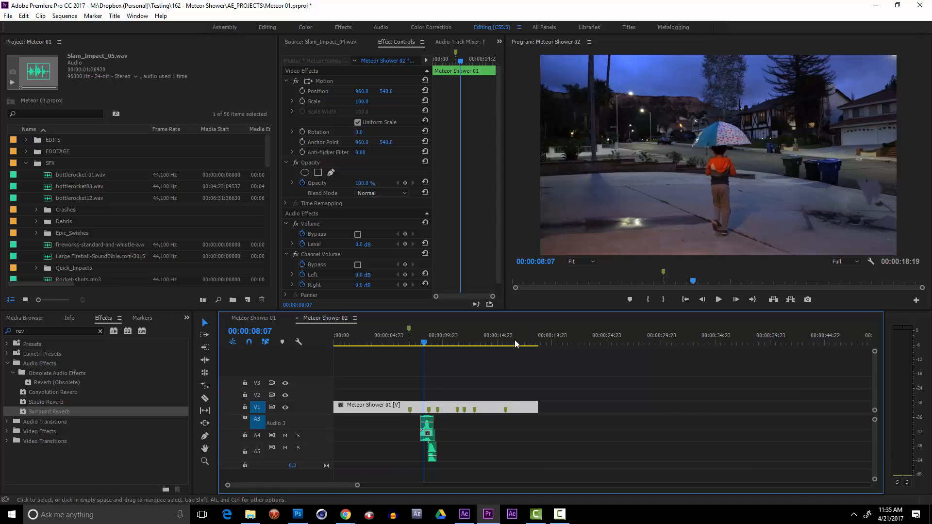
{"action": "left_click_drag", "start_coordinate": [425, 342], "coordinate": [416, 343]}
{"action": "key", "text": "equal"}
{"action": "key", "text": "equal"}
{"action": "key", "text": "equal"}
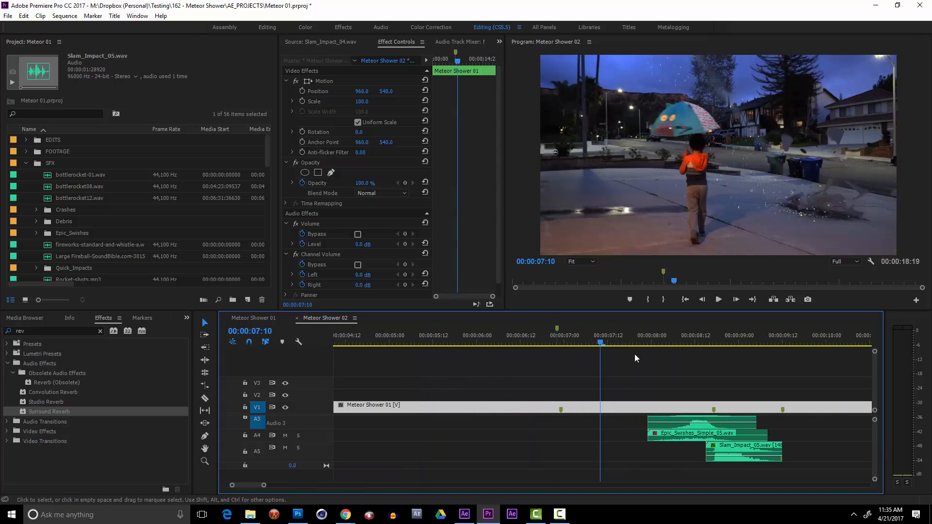
{"action": "left_click_drag", "start_coordinate": [573, 343], "coordinate": [556, 344]}
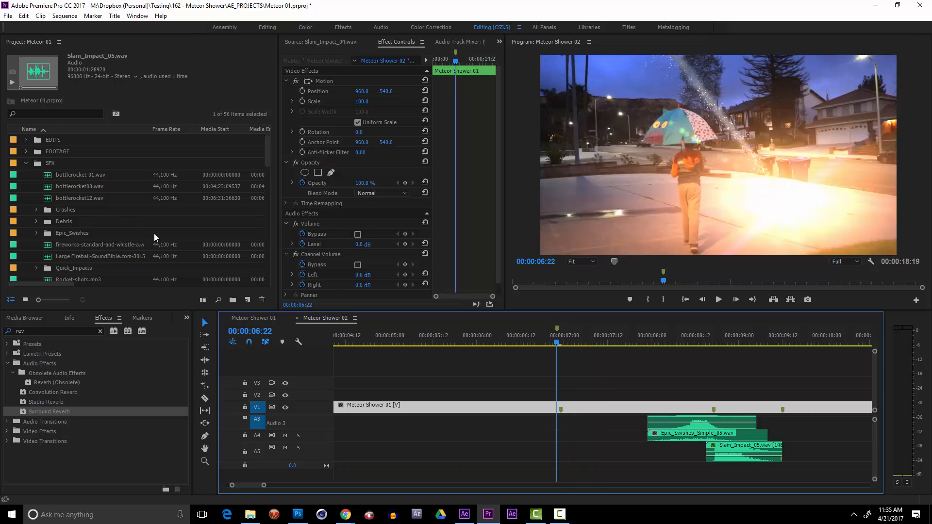
Expand the Epic_Swishes bin inside SFX and audition its sounds from Epic_Swishes_01.wav through Epic_Swishes_05.wav.
{"action": "left_click", "coordinate": [26, 163]}
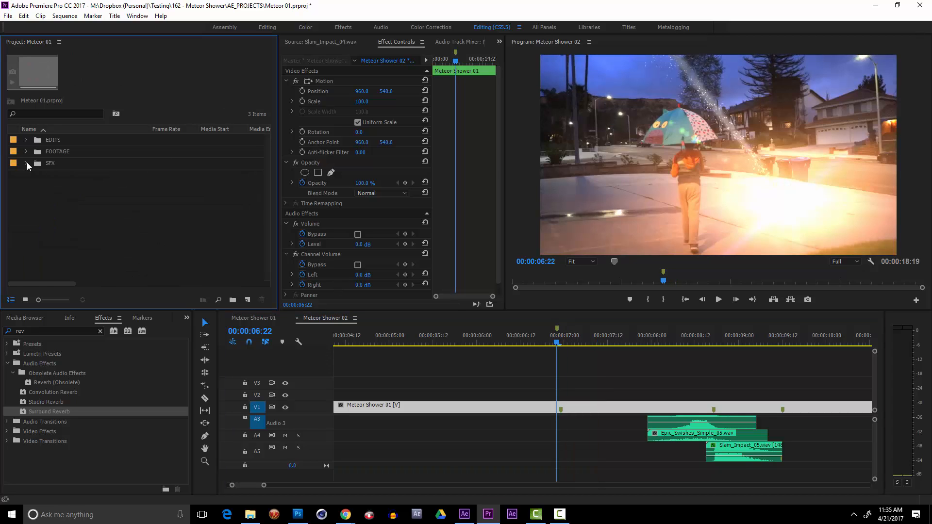
{"action": "left_click", "coordinate": [26, 164]}
{"action": "scroll", "coordinate": [53, 226], "scroll_direction": "down", "scroll_amount": 1}
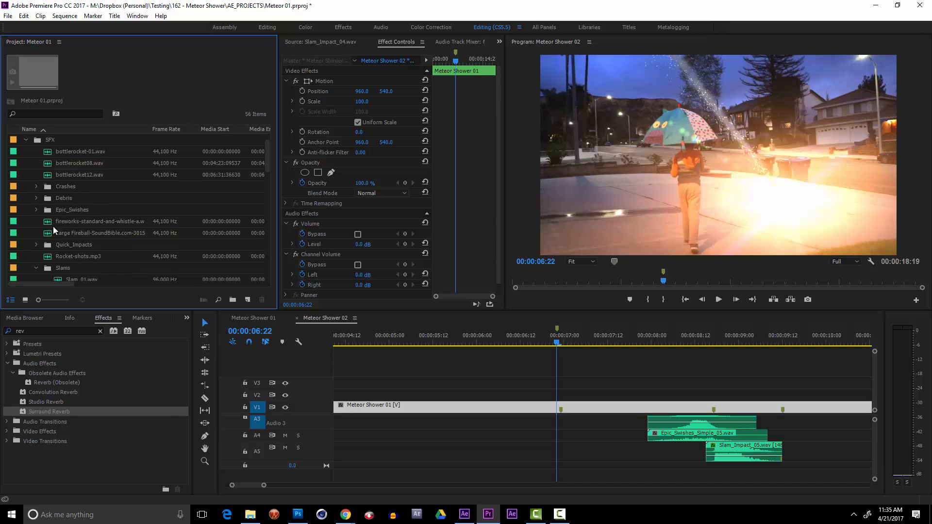
{"action": "left_click", "coordinate": [36, 209]}
{"action": "left_click", "coordinate": [80, 223]}
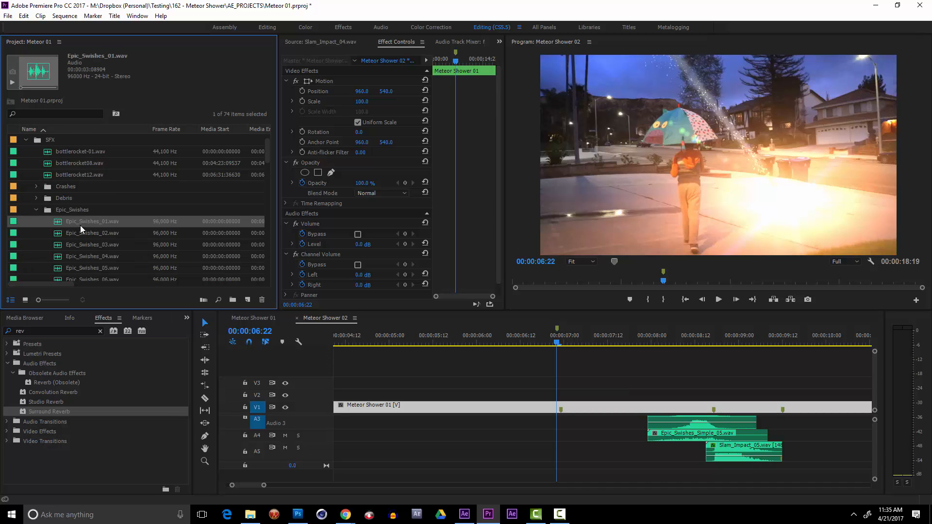
{"action": "scroll", "coordinate": [101, 222], "scroll_direction": "down", "scroll_amount": 1}
{"action": "double_click", "coordinate": [57, 211]}
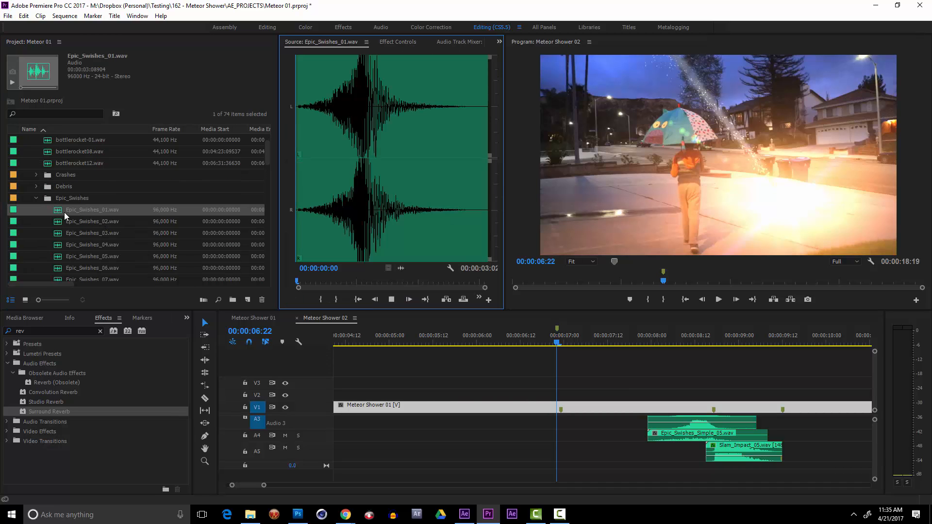
{"action": "key", "text": "space"}
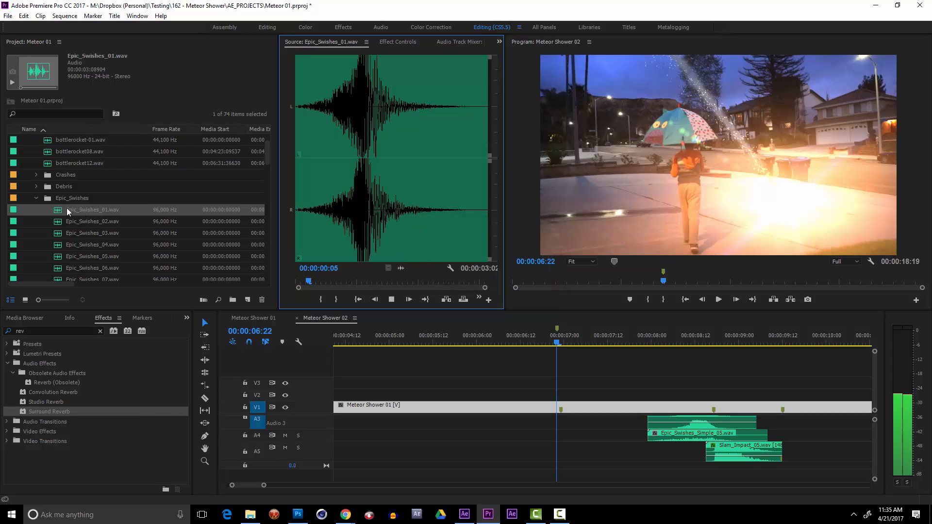
{"action": "double_click", "coordinate": [59, 223]}
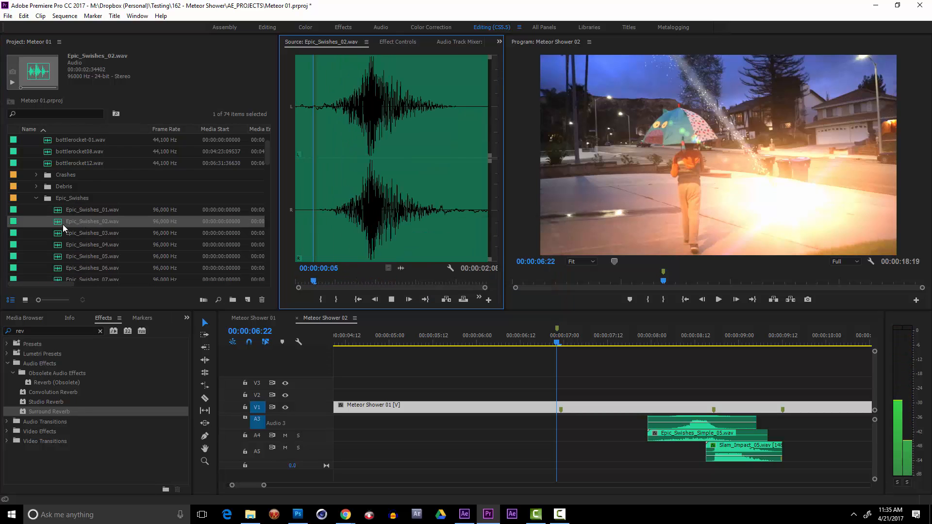
{"action": "left_click", "coordinate": [65, 231]}
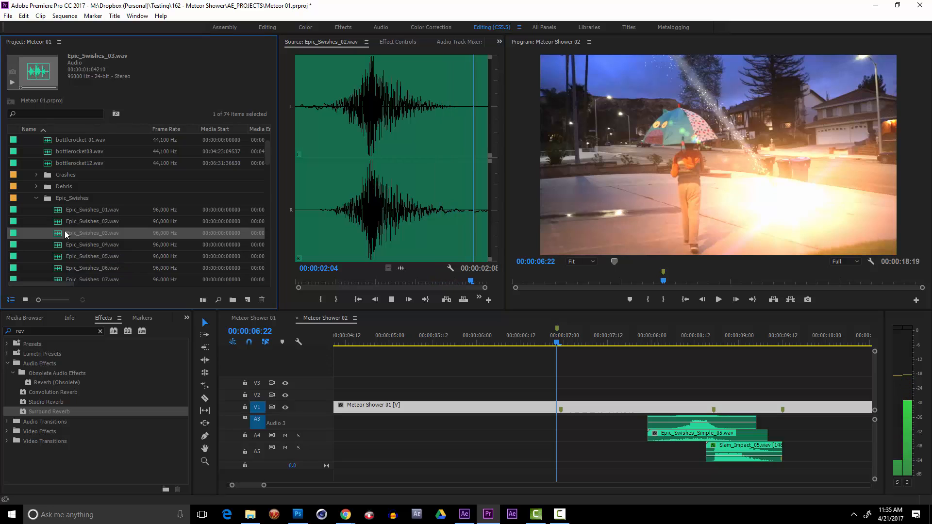
{"action": "double_click", "coordinate": [63, 246]}
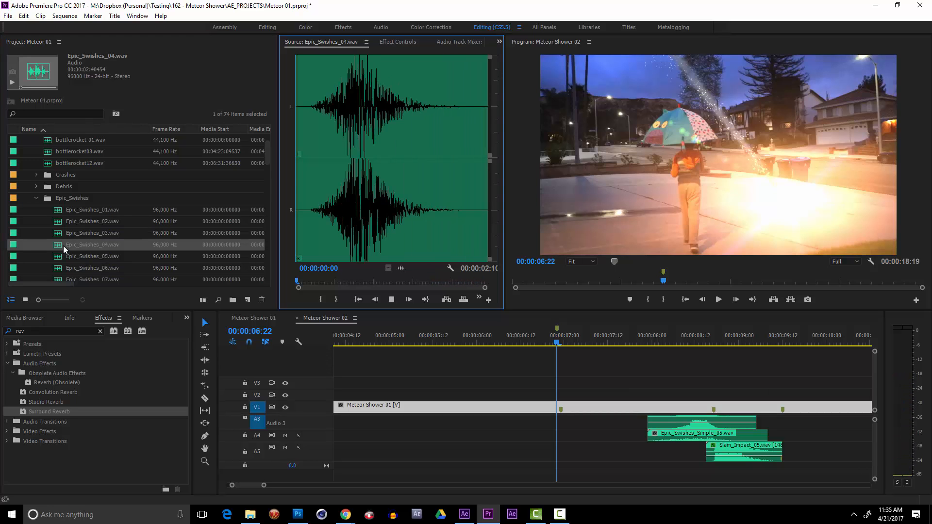
{"action": "double_click", "coordinate": [60, 257]}
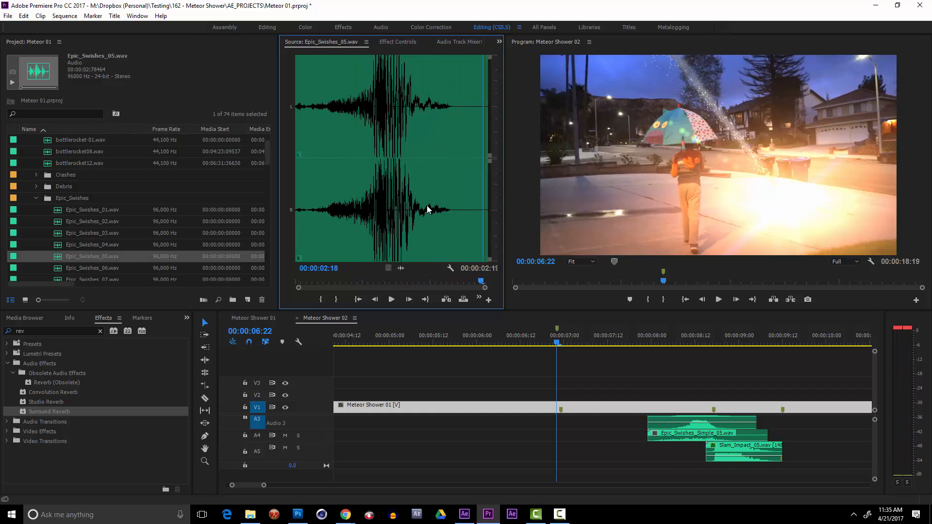
Audition Epic_Swishes_06.wav, Epic_Swishes_07.wav and Epic_Swishes_08.wav from the Epic_Swishes bin.
{"action": "scroll", "coordinate": [80, 261], "scroll_direction": "down", "scroll_amount": 1}
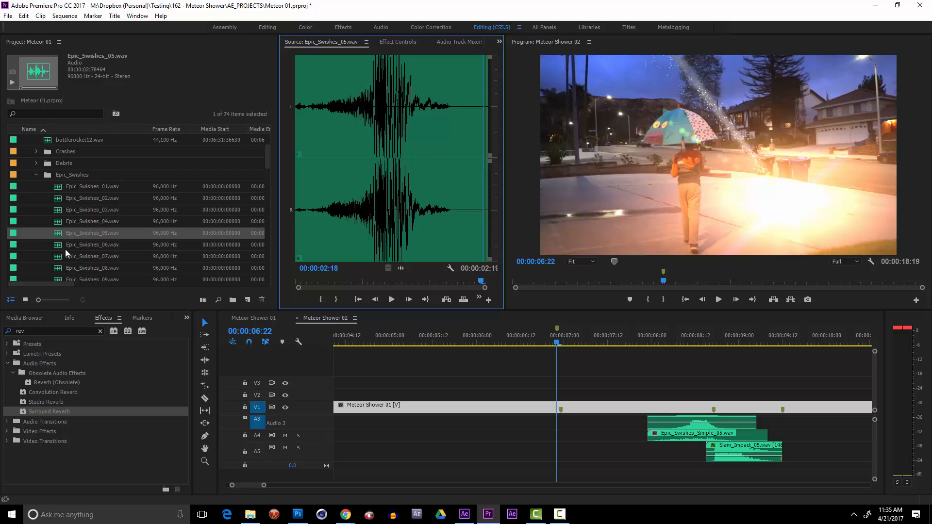
{"action": "double_click", "coordinate": [61, 246]}
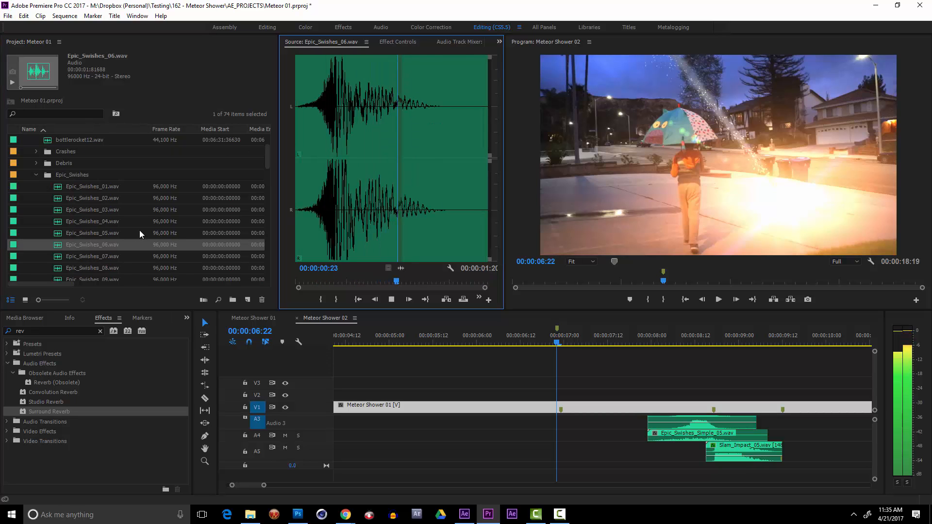
{"action": "double_click", "coordinate": [60, 256]}
{"action": "key", "text": "space"}
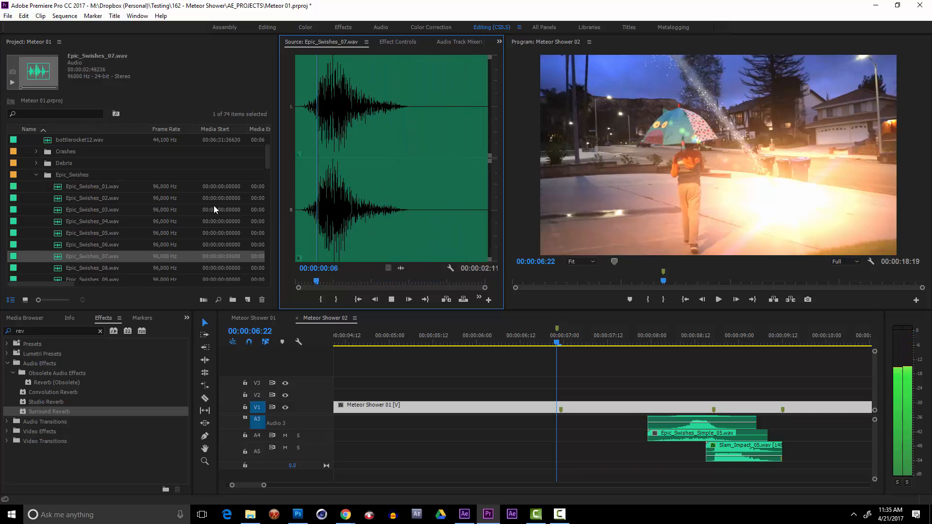
{"action": "double_click", "coordinate": [63, 268]}
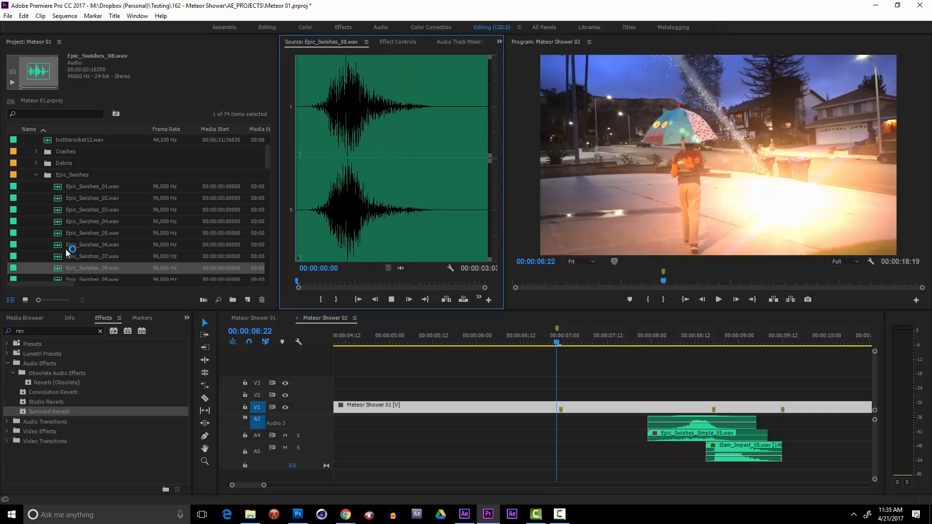
{"action": "key", "text": "space"}
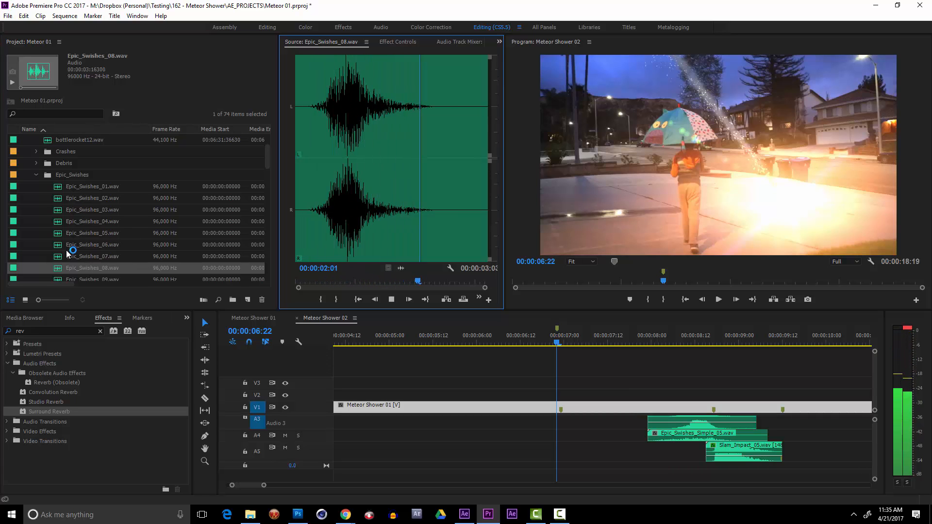
{"action": "key", "text": "space"}
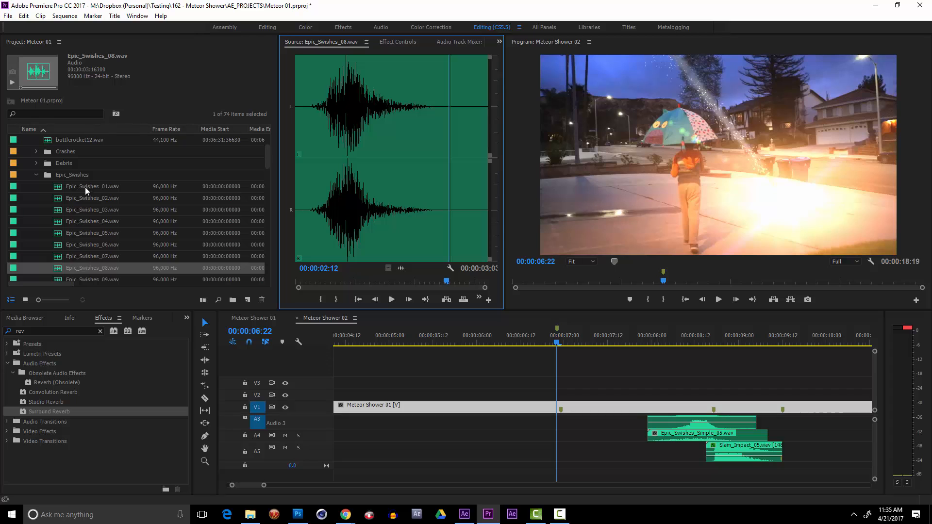
Listen again to Epic_Swishes_01.wav, Epic_Swishes_02.wav and Epic_Swishes_03.wav to compare them.
{"action": "left_click", "coordinate": [59, 189]}
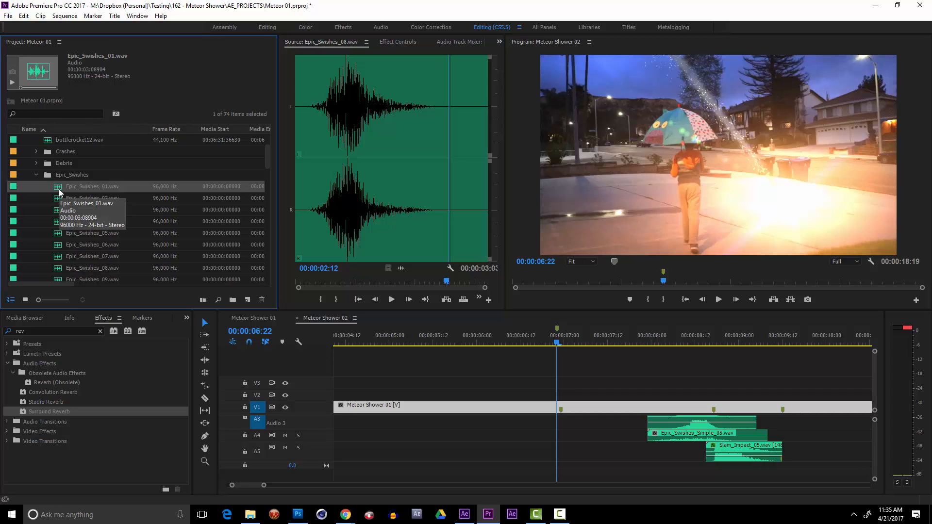
{"action": "double_click", "coordinate": [59, 188]}
{"action": "key", "text": "space"}
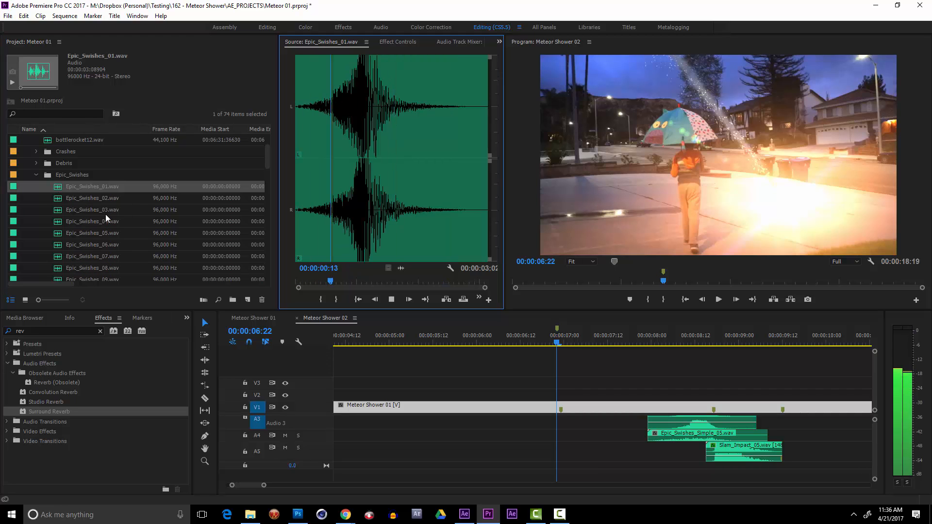
{"action": "left_click", "coordinate": [63, 189]}
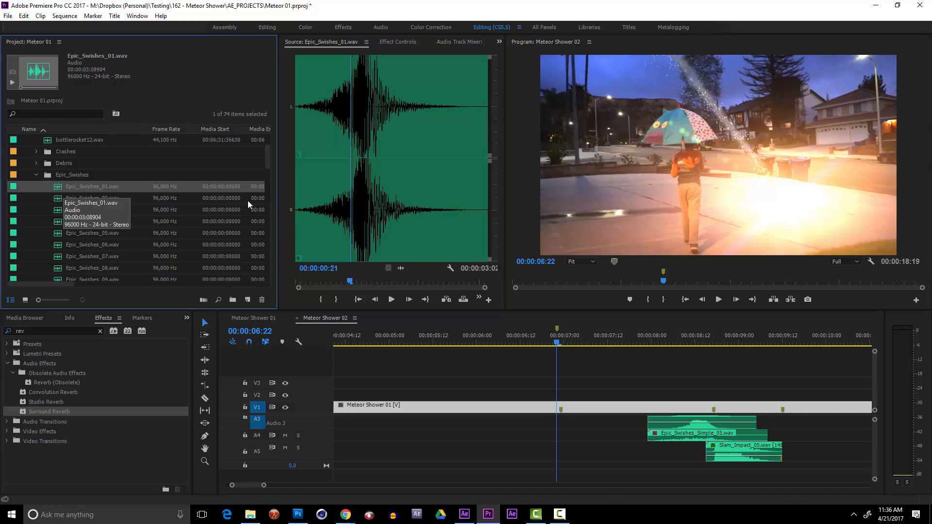
{"action": "key", "text": "space"}
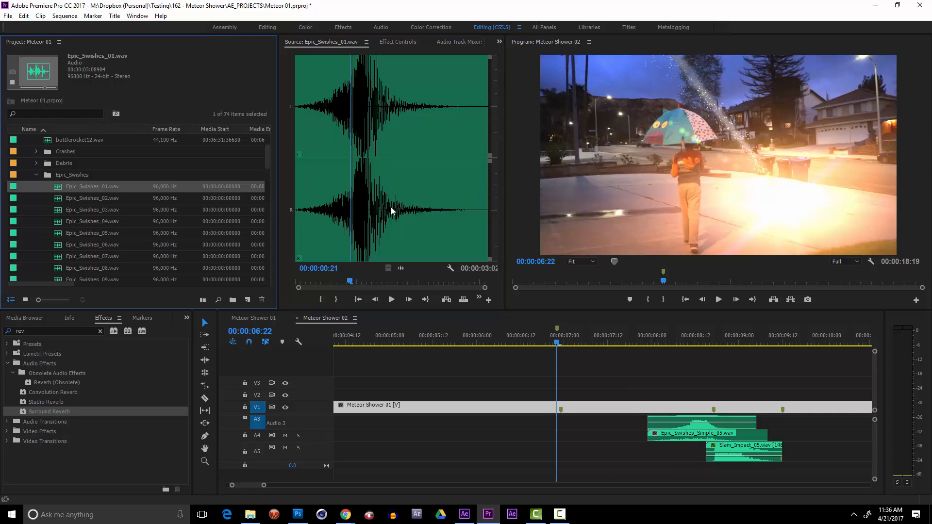
{"action": "double_click", "coordinate": [92, 198]}
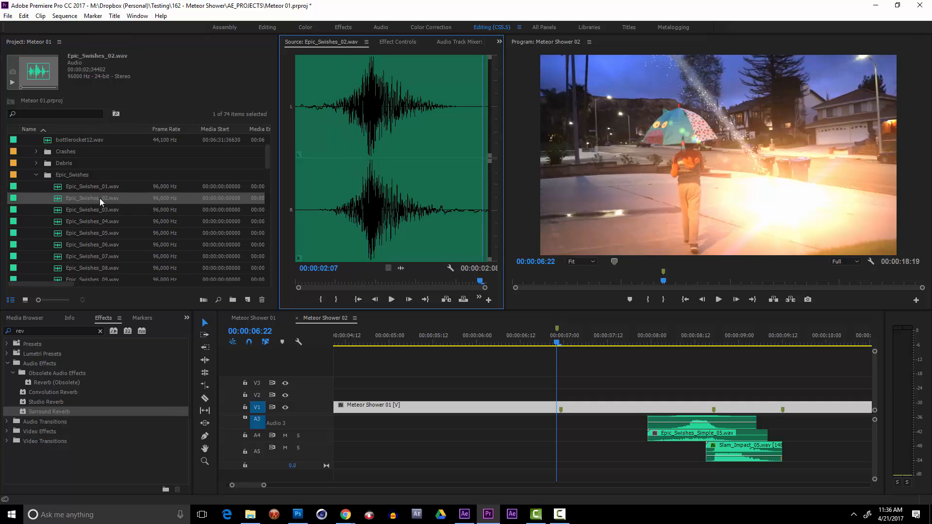
{"action": "key", "text": "space"}
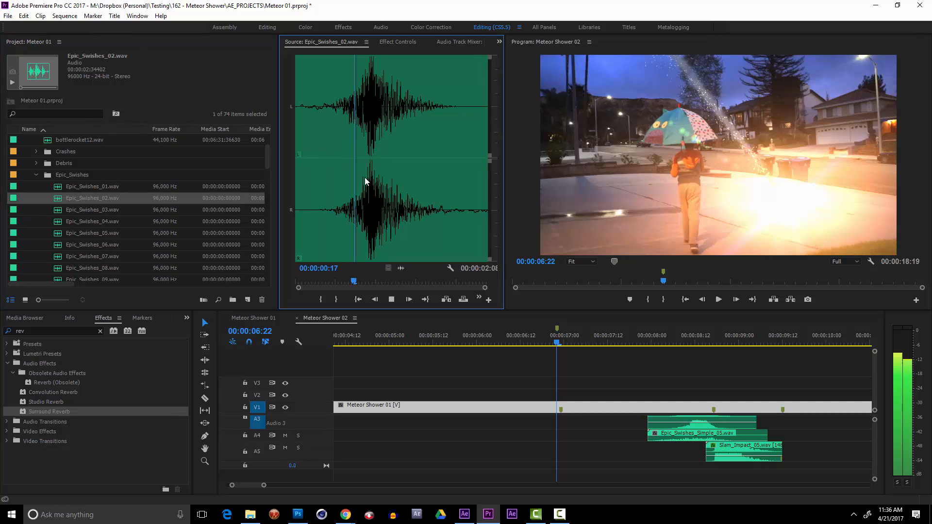
{"action": "double_click", "coordinate": [113, 209]}
{"action": "key", "text": "space"}
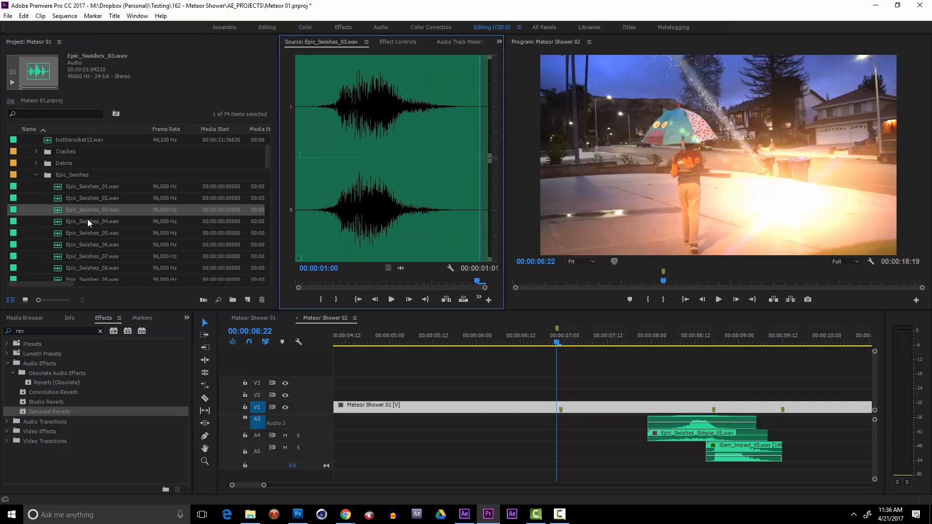
Play Epic_Swishes_04.wav once more and delete it from the Epic_Swishes bin.
{"action": "double_click", "coordinate": [32, 221]}
{"action": "key", "text": "space"}
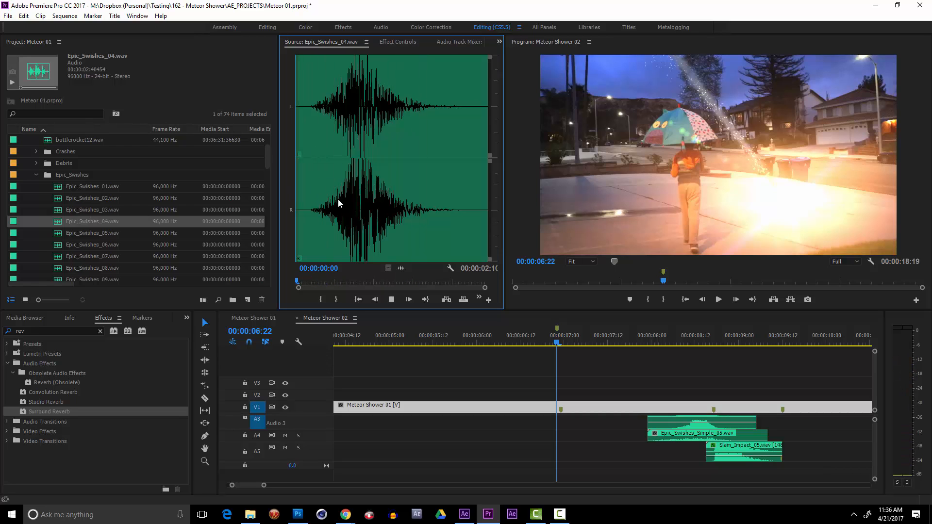
{"action": "left_click", "coordinate": [51, 225]}
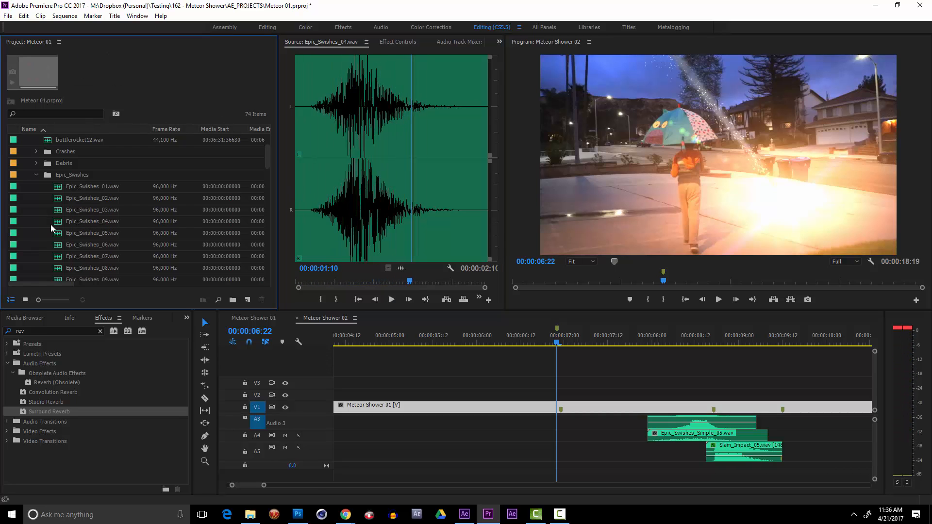
{"action": "key", "text": "Delete"}
Load Epic_Swishes_05.wav in the source monitor and listen to it again.
{"action": "left_click", "coordinate": [65, 221]}
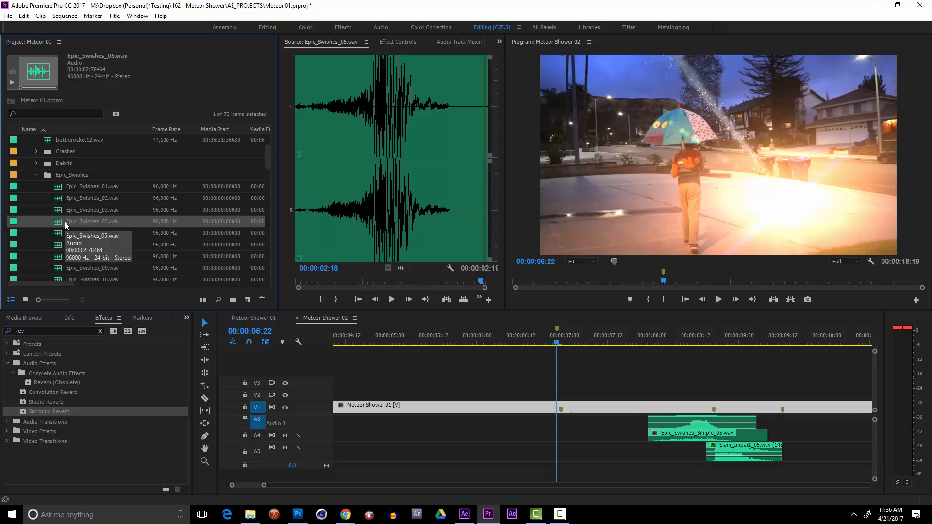
{"action": "double_click", "coordinate": [60, 221]}
{"action": "key", "text": "space"}
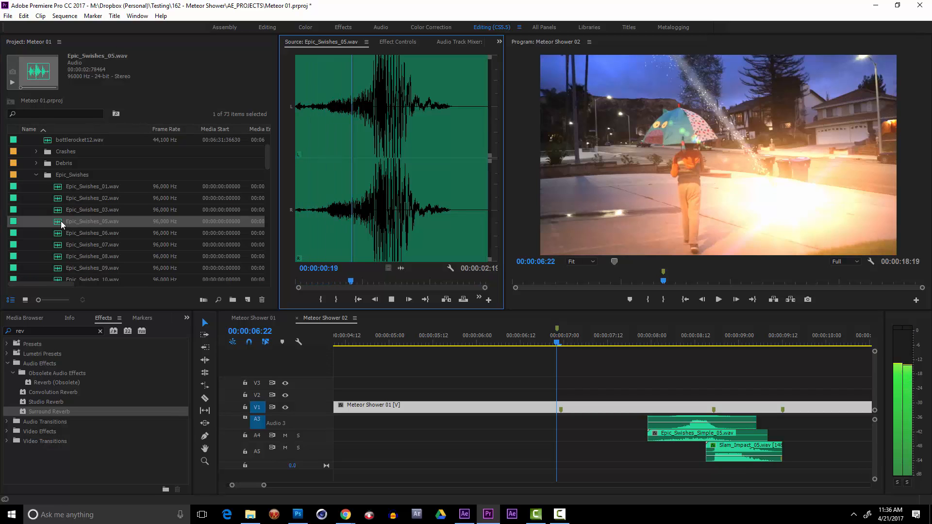
{"action": "key", "text": "space"}
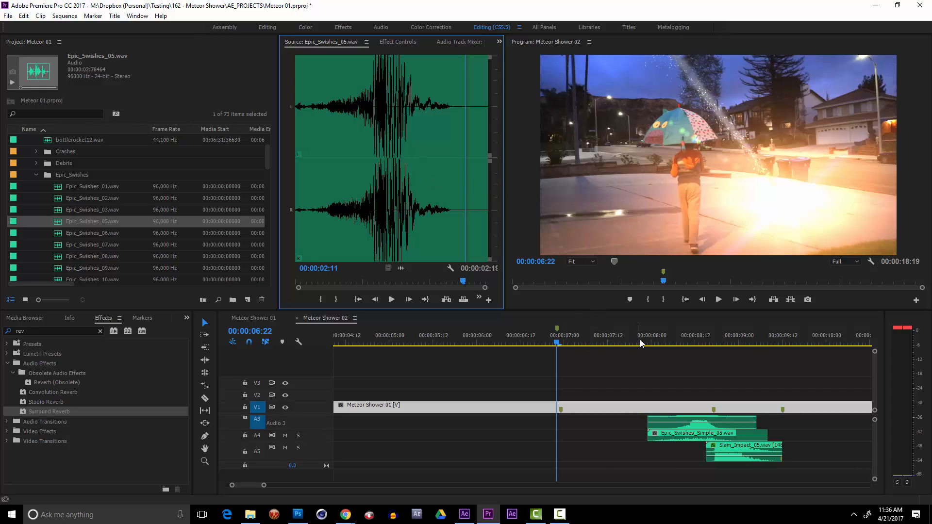
Place the audio of Epic_Swishes_05.wav on track A3 just after the umbrella explosion at 00:00:09:12 and enlarge the timeline area.
{"action": "left_click_drag", "start_coordinate": [641, 344], "coordinate": [782, 345]}
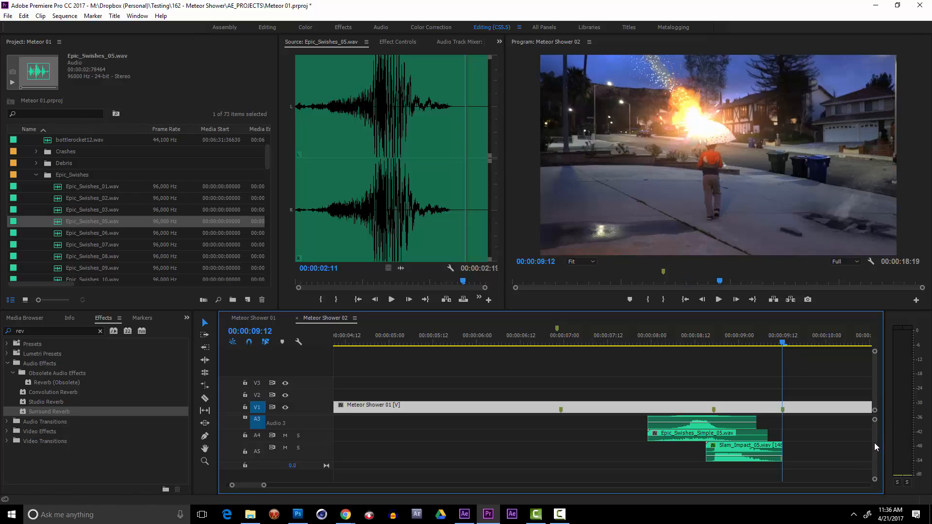
{"action": "scroll", "coordinate": [875, 438], "scroll_direction": "up", "scroll_amount": 2}
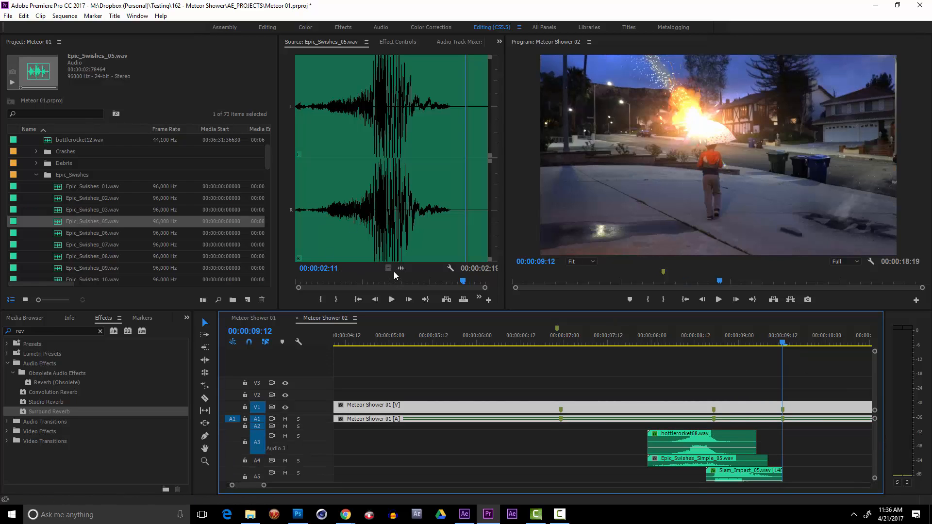
{"action": "left_click_drag", "start_coordinate": [399, 270], "coordinate": [809, 439]}
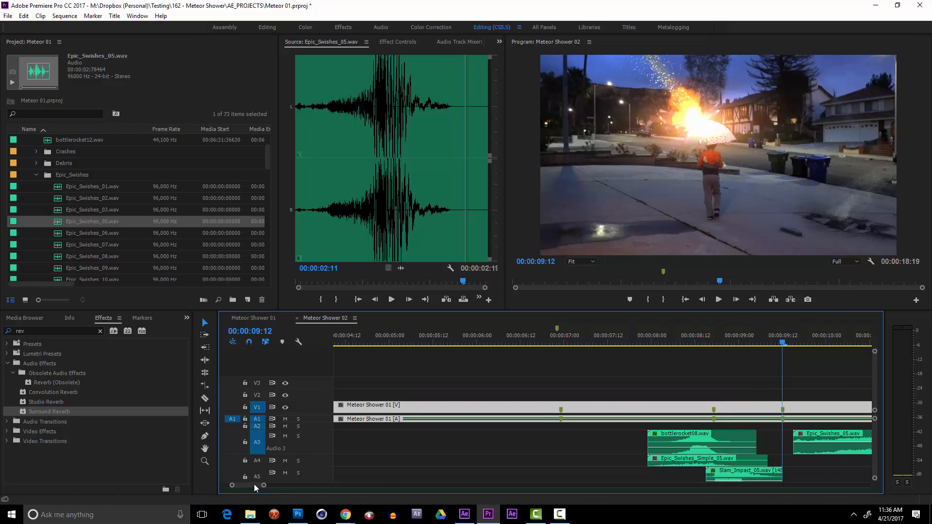
{"action": "left_click_drag", "start_coordinate": [254, 485], "coordinate": [257, 489]}
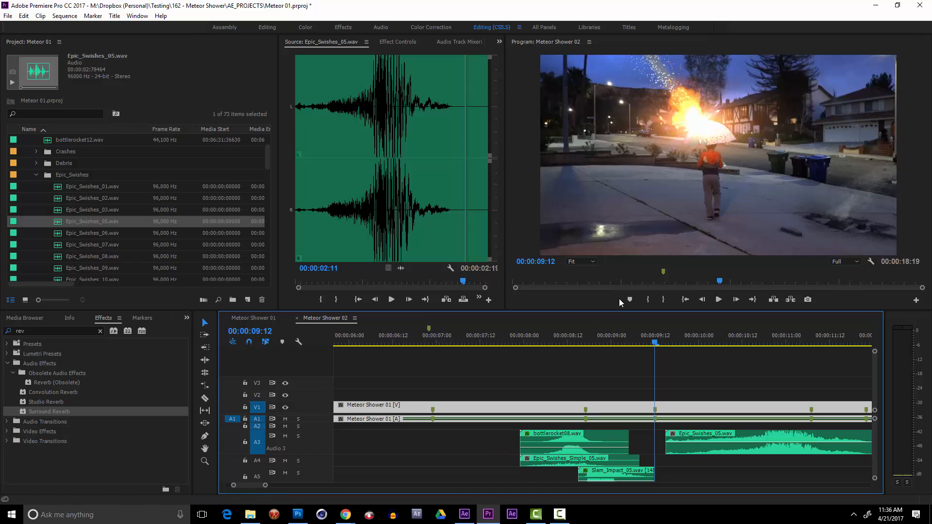
{"action": "left_click_drag", "start_coordinate": [615, 310], "coordinate": [615, 192]}
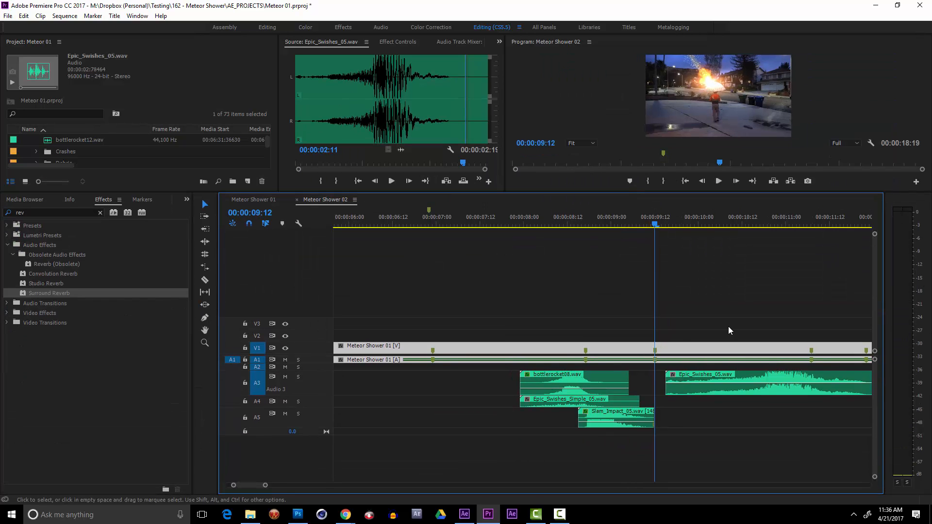
Move Epic_Swishes_05.wav to new track A6 so its swell meets the umbrella impact marker at 00:00:09:12, and listen to the result.
{"action": "left_click_drag", "start_coordinate": [785, 377], "coordinate": [658, 434]}
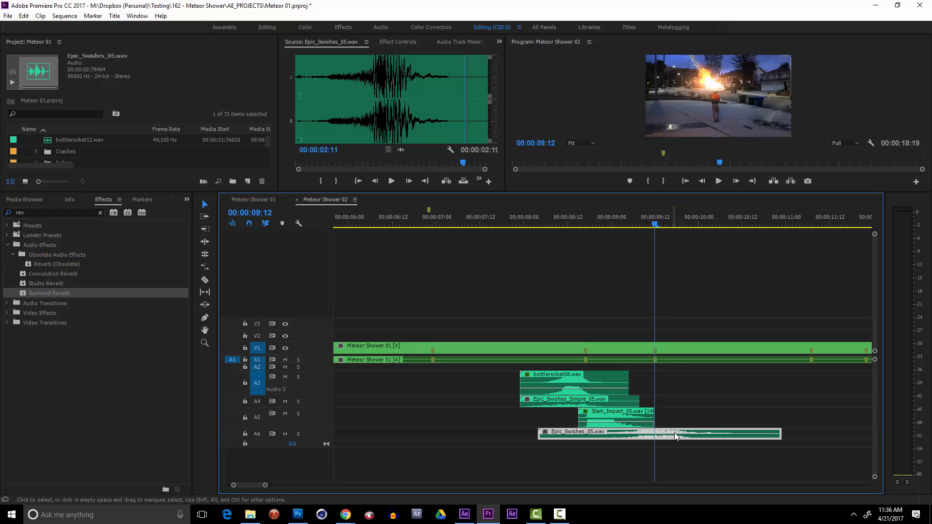
{"action": "left_click_drag", "start_coordinate": [676, 436], "coordinate": [689, 434]}
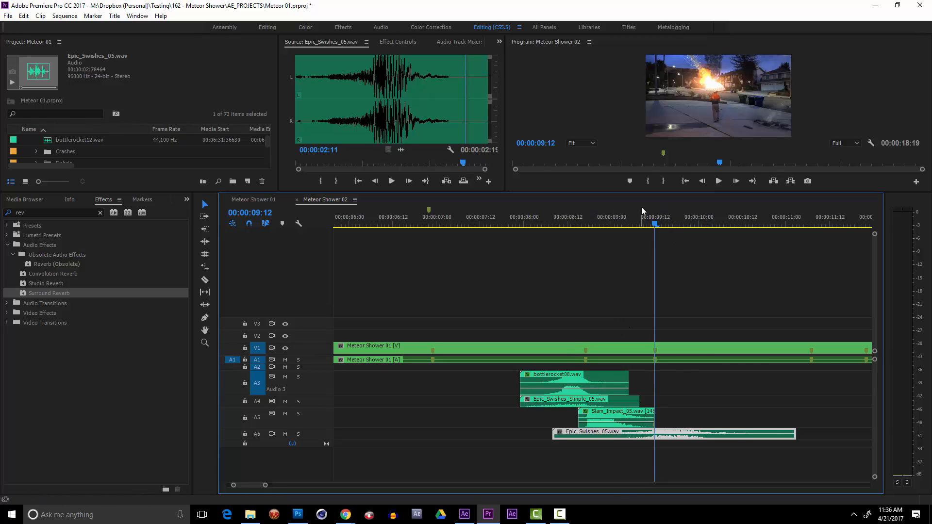
{"action": "left_click_drag", "start_coordinate": [610, 224], "coordinate": [586, 231]}
{"action": "key", "text": "space"}
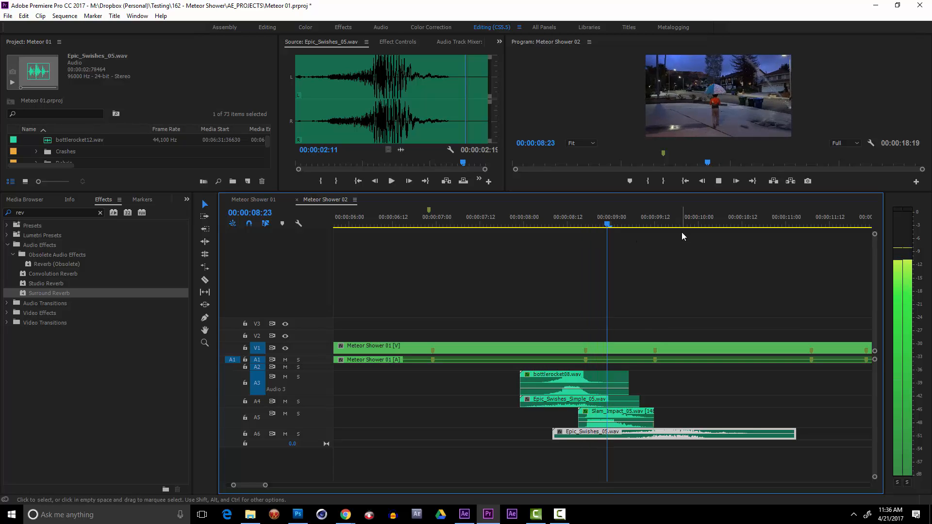
{"action": "key", "text": "space"}
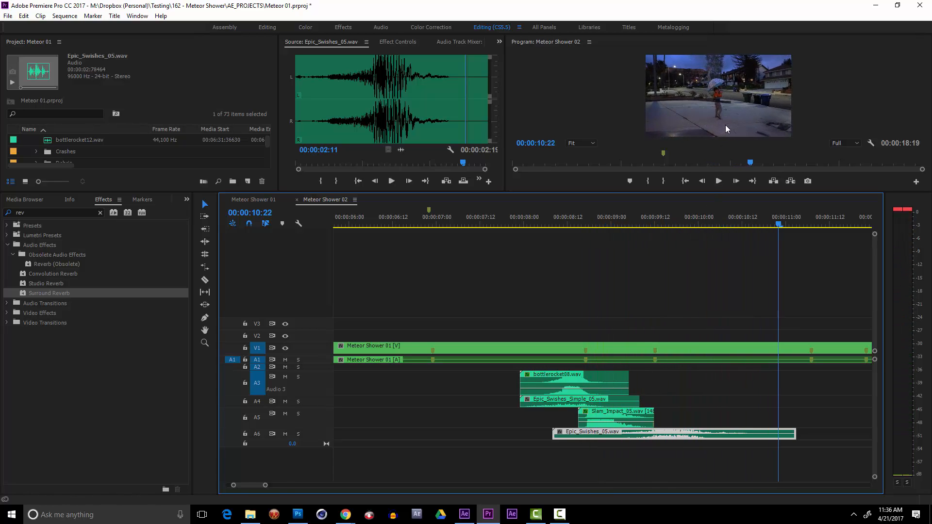
{"action": "left_click", "coordinate": [641, 224]}
{"action": "left_click_drag", "start_coordinate": [644, 224], "coordinate": [658, 224]}
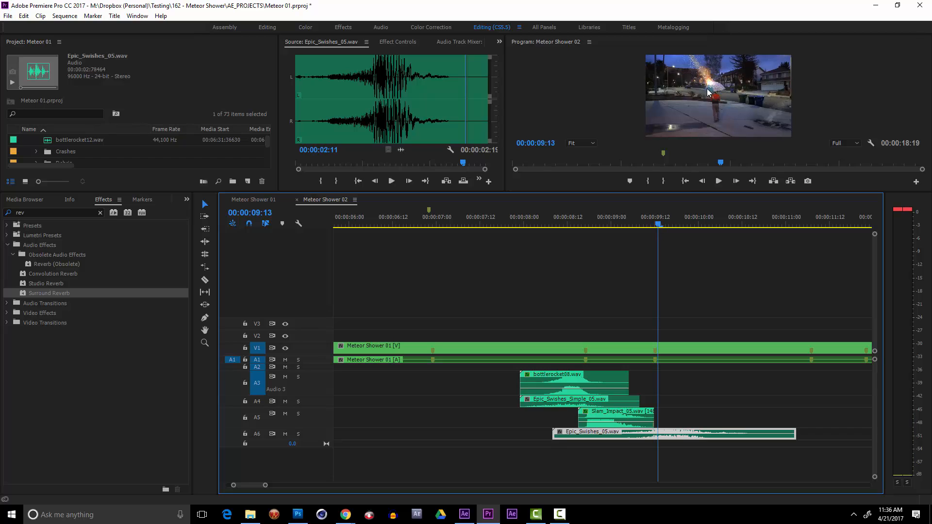
Make track A6 taller and show the effect settings of its Epic_Swishes_05.wav clip with more room for the upper panels.
{"action": "double_click", "coordinate": [318, 437]}
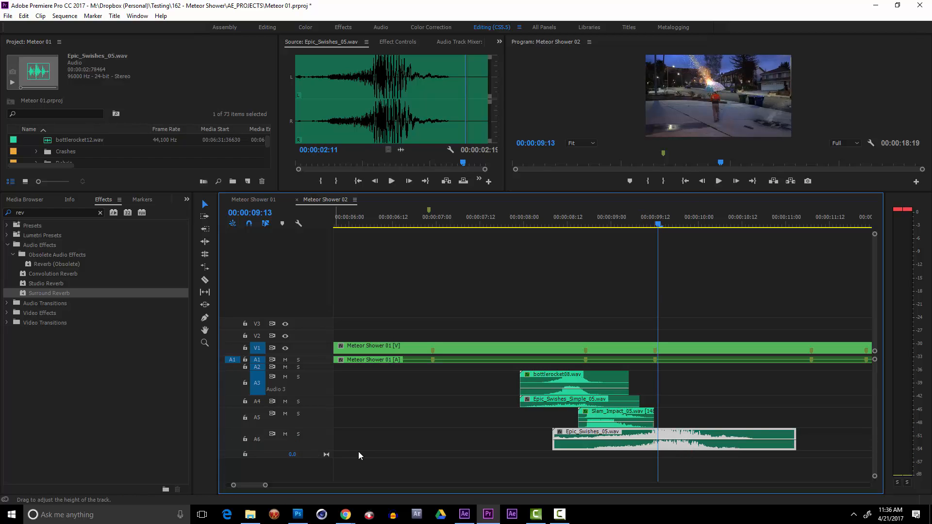
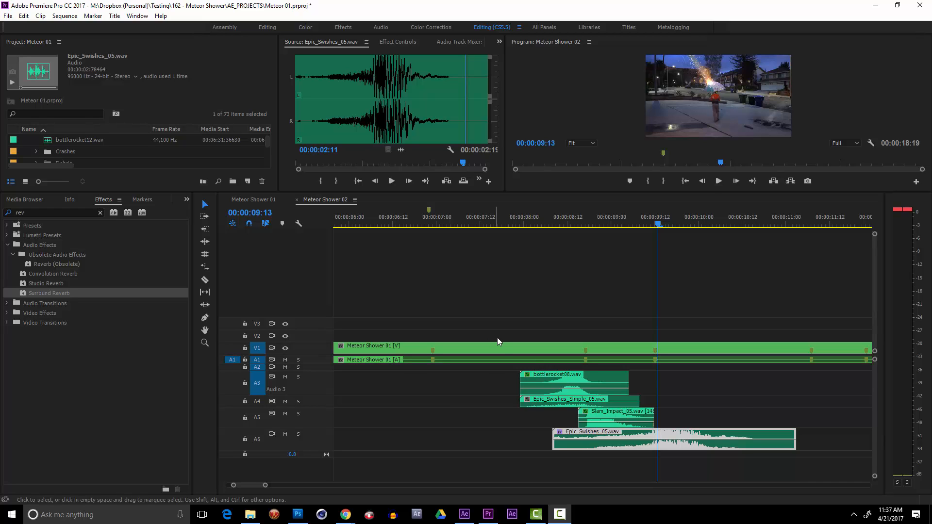
{"action": "left_click", "coordinate": [403, 42]}
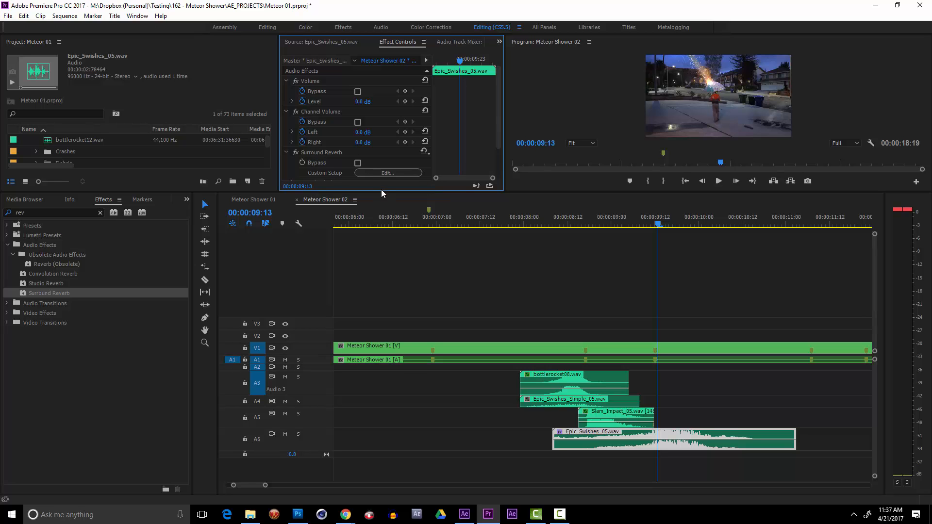
{"action": "left_click_drag", "start_coordinate": [380, 191], "coordinate": [379, 267]}
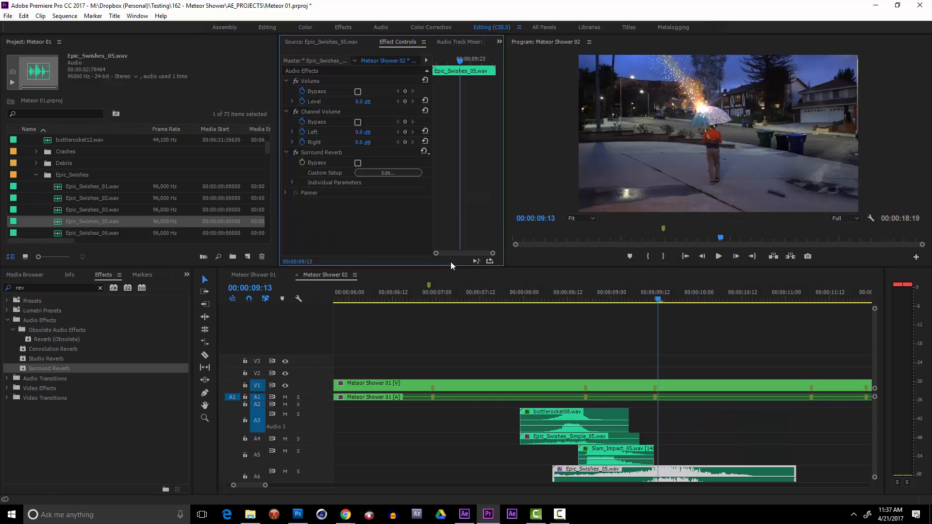
{"action": "left_click_drag", "start_coordinate": [450, 266], "coordinate": [451, 214]}
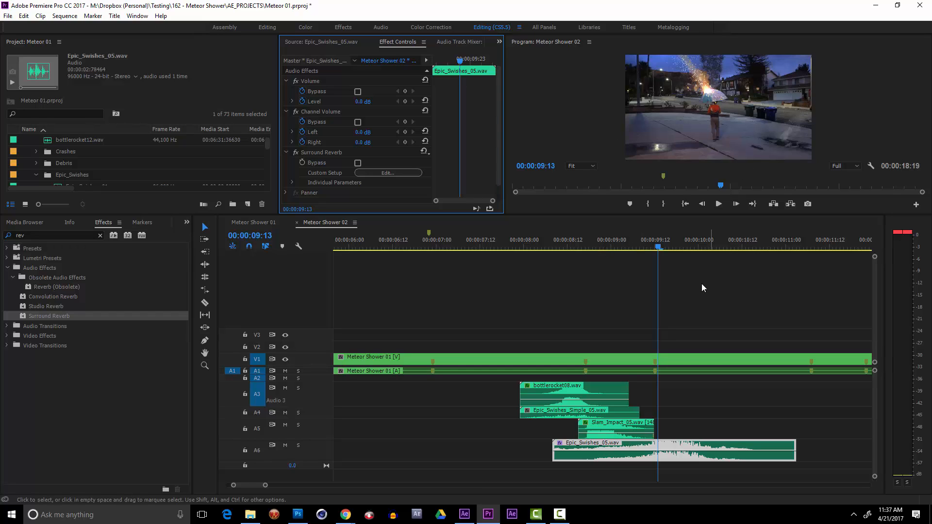
Lower the audio gain of the Epic_Swishes_05.wav clip on track A6.
{"action": "left_click_drag", "start_coordinate": [649, 248], "coordinate": [622, 248]}
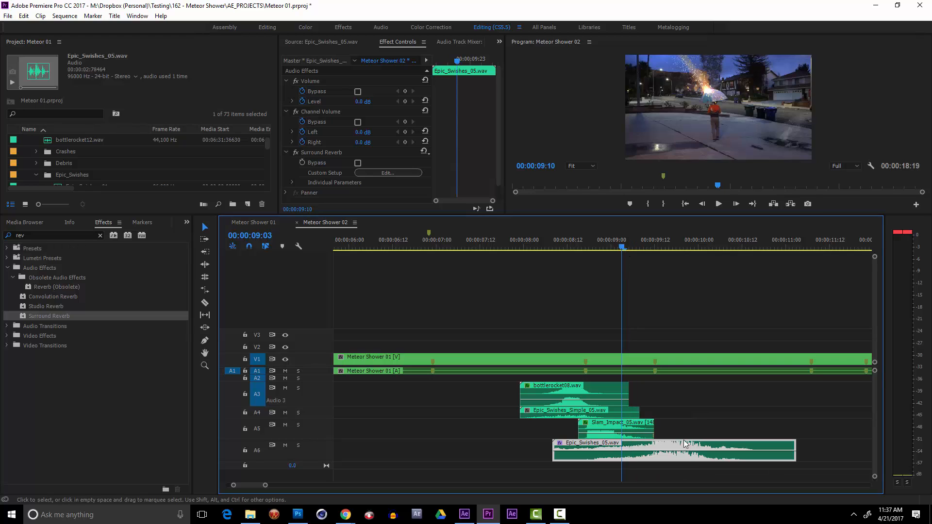
{"action": "right_click", "coordinate": [671, 446]}
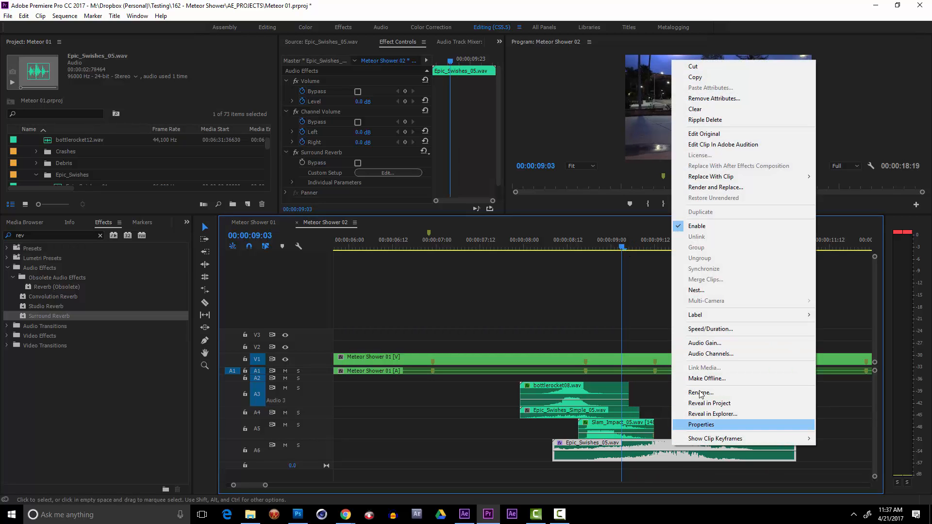
{"action": "left_click", "coordinate": [719, 343]}
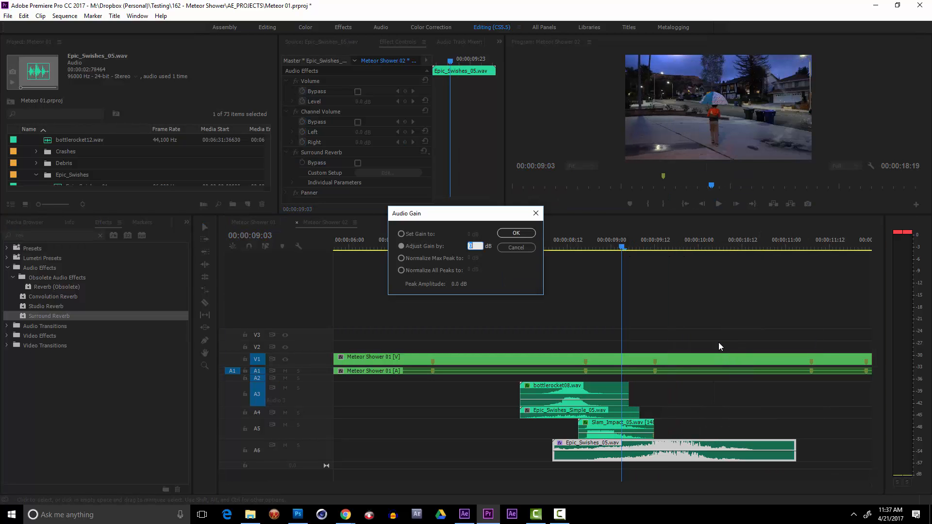
{"action": "key", "text": "Return"}
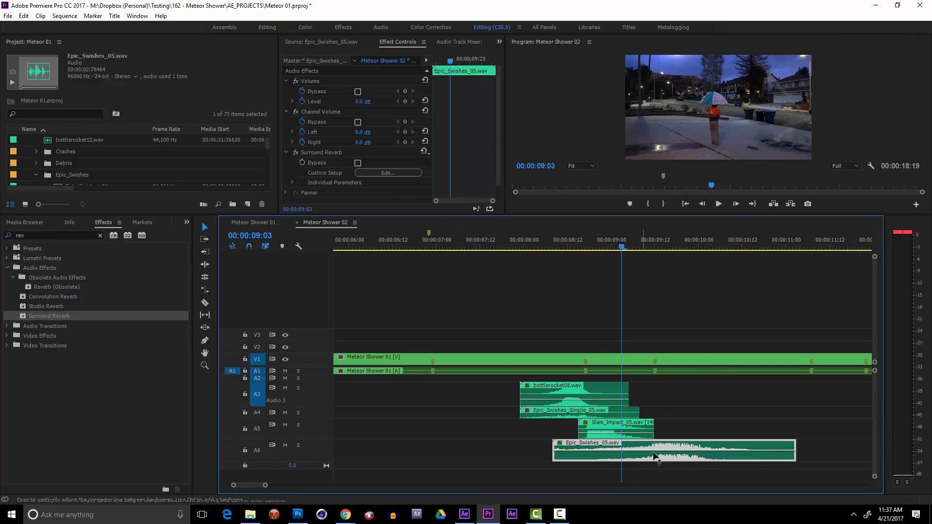
Try adding volume keyframes before and around the swell of Epic_Swishes_05.wav on track A6.
{"action": "left_click_drag", "start_coordinate": [658, 456], "coordinate": [658, 451]}
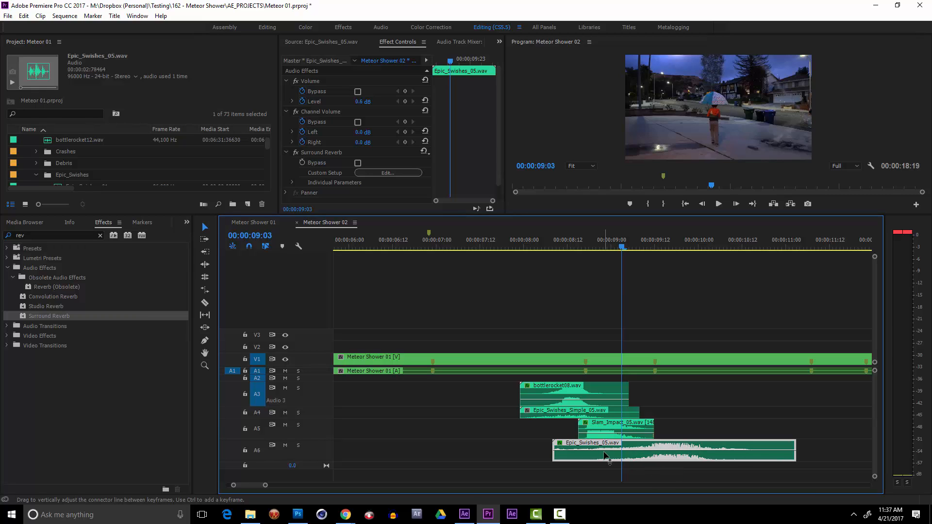
{"action": "mouse_move", "coordinate": [604, 454]}
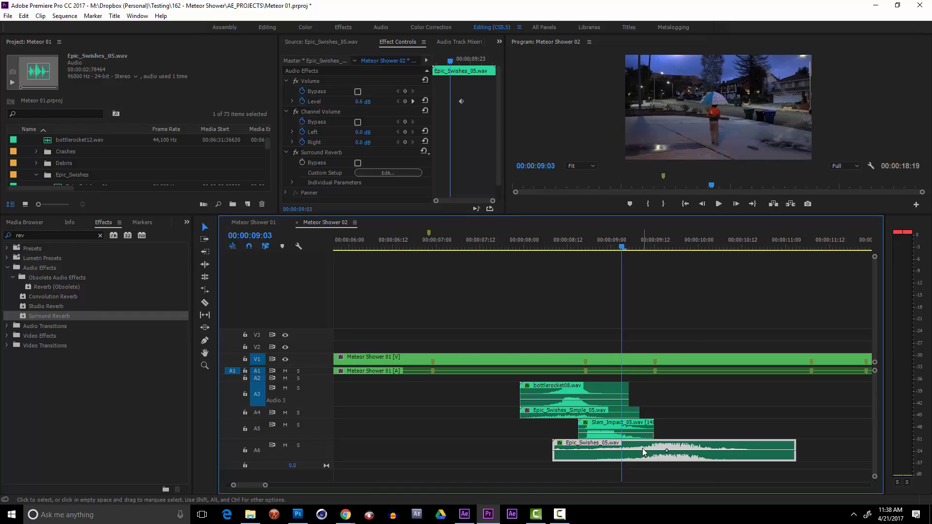
{"action": "left_click_drag", "start_coordinate": [644, 451], "coordinate": [644, 452]}
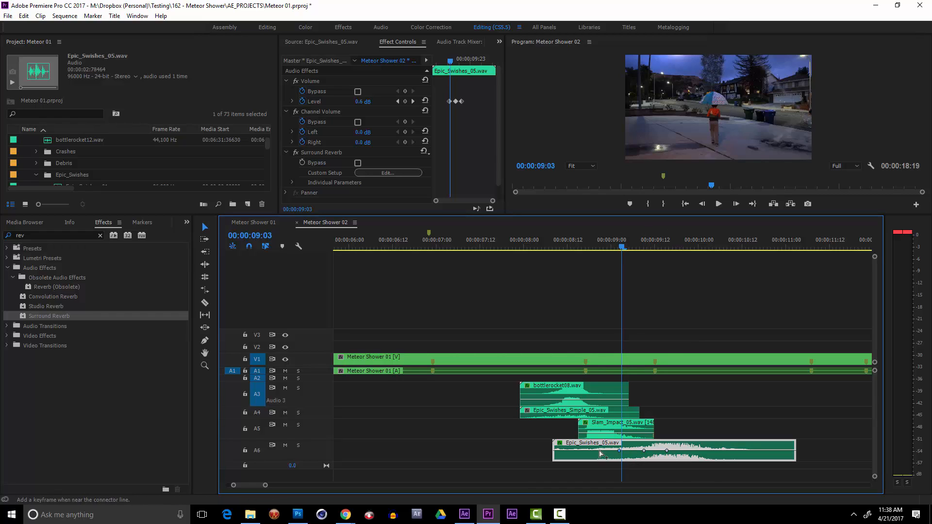
{"action": "left_click_drag", "start_coordinate": [619, 451], "coordinate": [623, 457]}
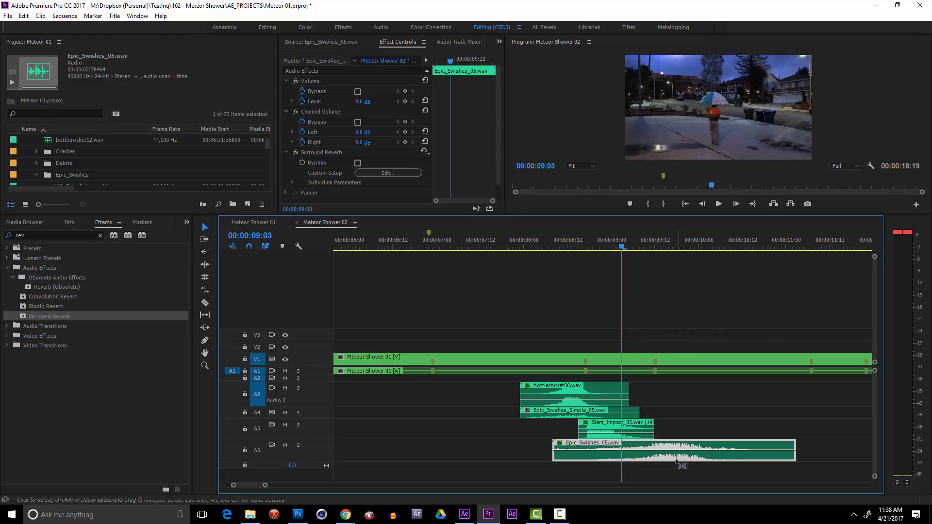
Play the umbrella impact around 00:00:09:12 several times to check the swish level against the explosion.
{"action": "left_click", "coordinate": [595, 248]}
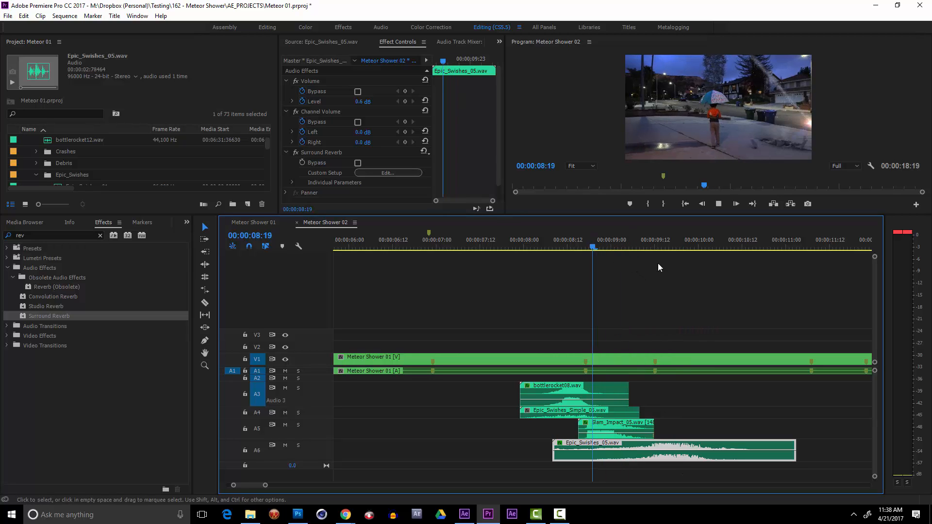
{"action": "key", "text": "space"}
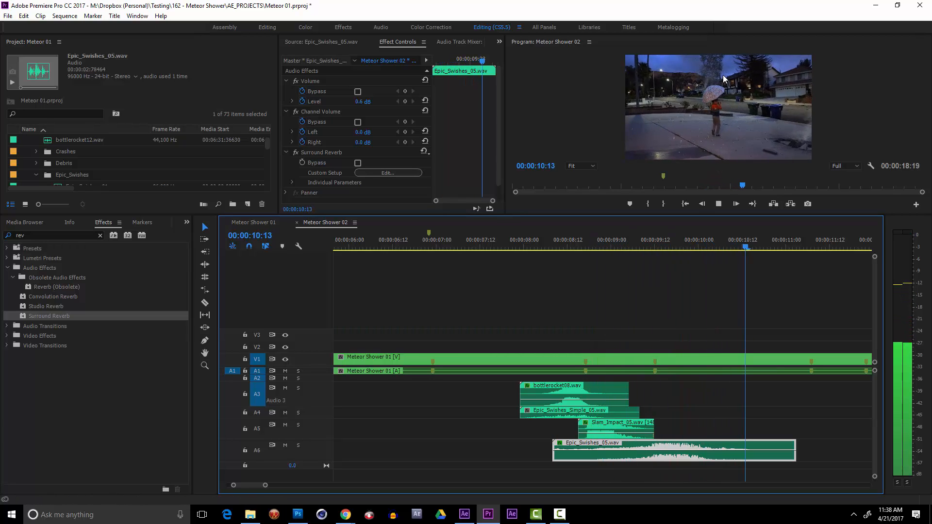
{"action": "key", "text": "space"}
{"action": "left_click", "coordinate": [607, 246]}
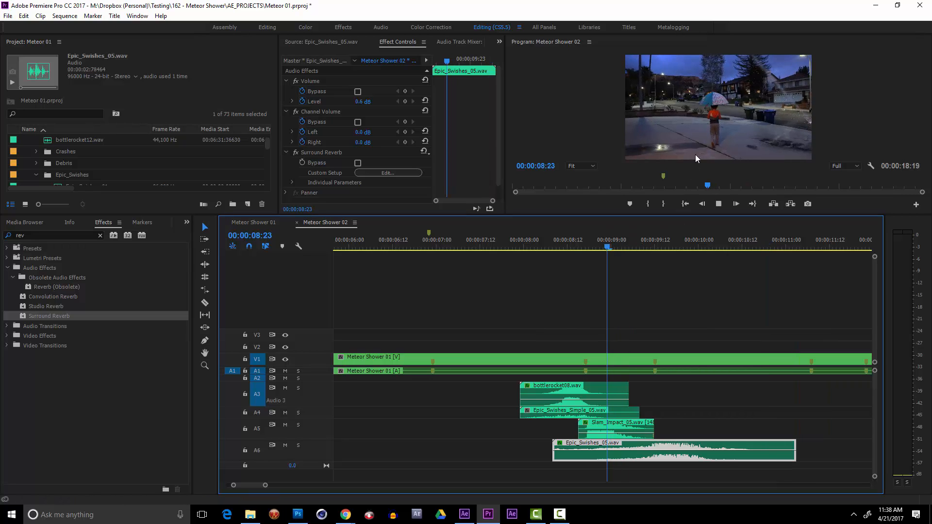
{"action": "key", "text": "space"}
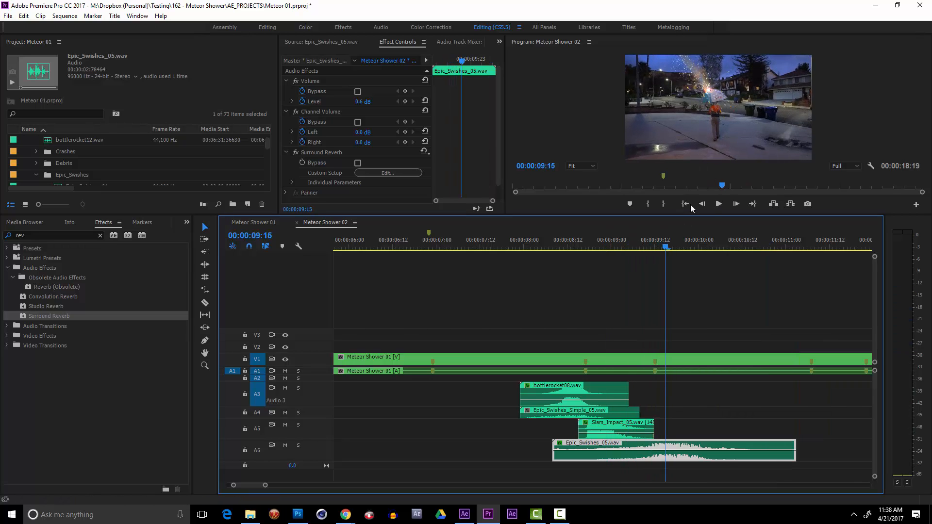
{"action": "left_click", "coordinate": [615, 247]}
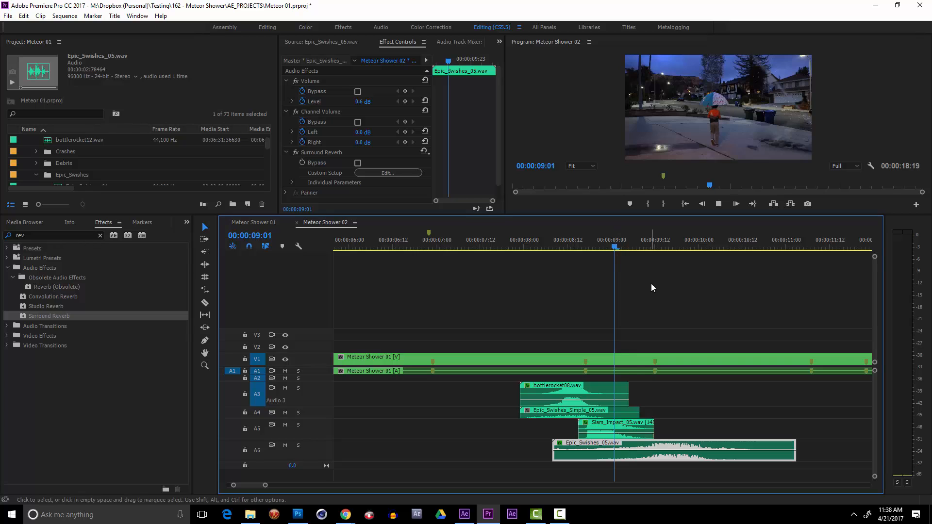
{"action": "key", "text": "space"}
{"action": "key", "text": "space"}
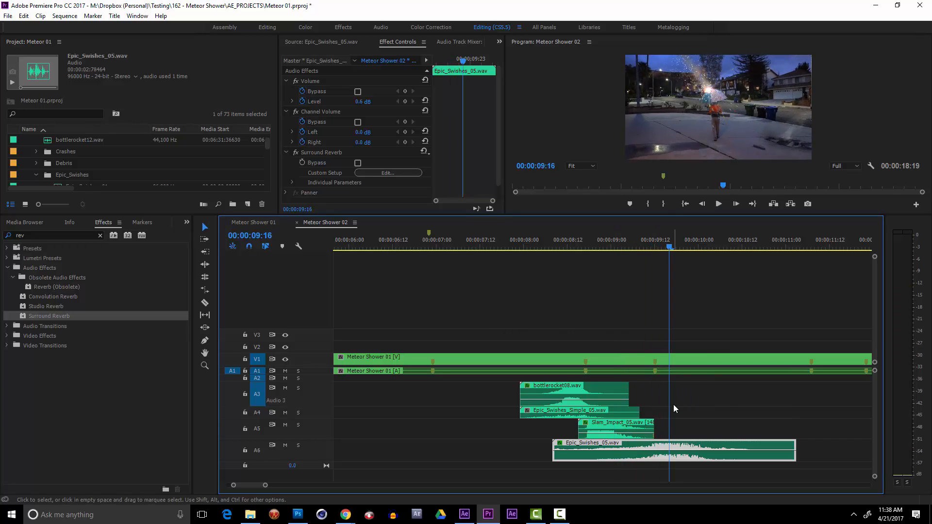
Try a volume level of 4.2 dB on Epic_Swishes_05.wav, return it to 0 dB and play through the umbrella impact while checking the meters.
{"action": "left_click_drag", "start_coordinate": [666, 454], "coordinate": [668, 451]}
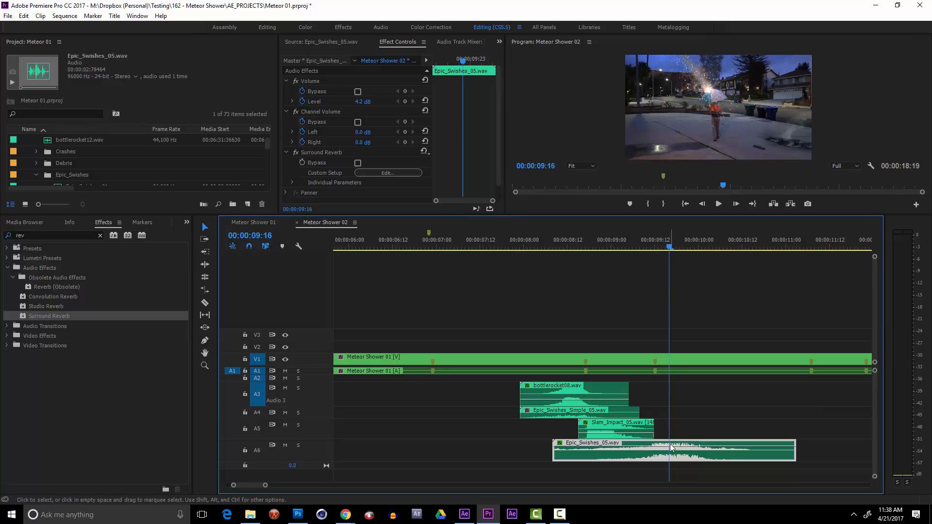
{"action": "left_click_drag", "start_coordinate": [671, 453], "coordinate": [670, 457]}
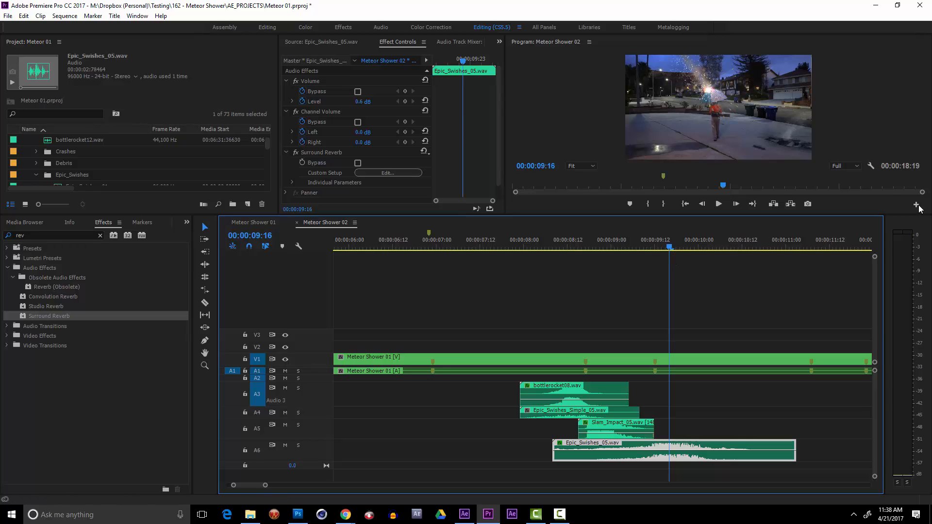
{"action": "left_click_drag", "start_coordinate": [650, 246], "coordinate": [535, 255]}
{"action": "key", "text": "space"}
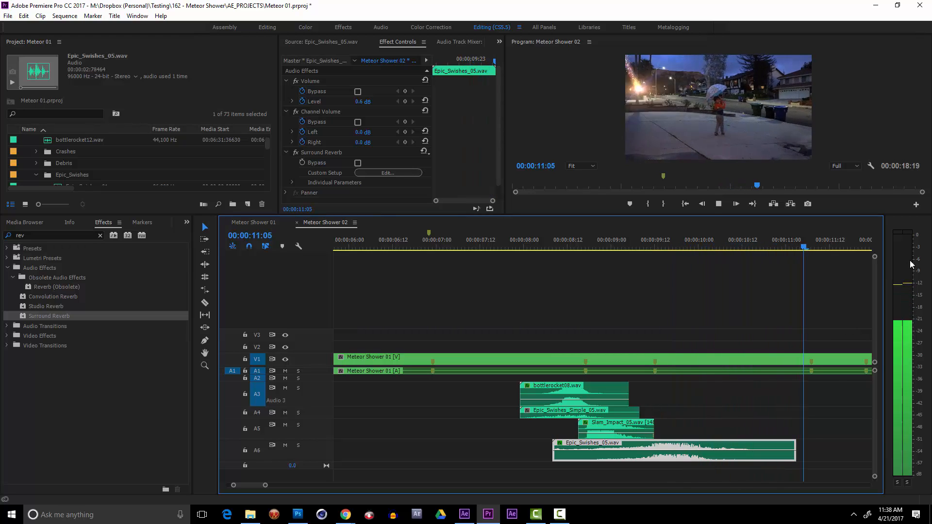
{"action": "key", "text": "space"}
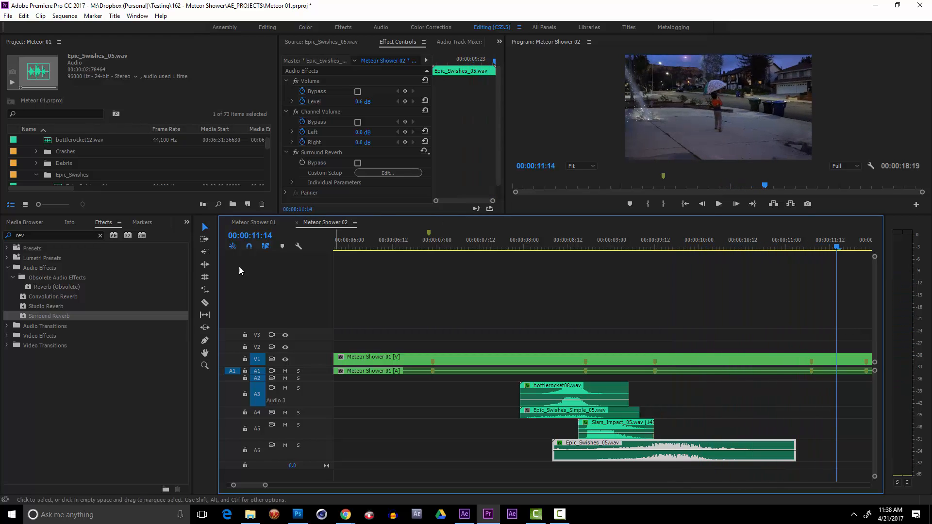
Enlarge the project bin area, load Epic_Swishes_01.wav in the source monitor and listen to it.
{"action": "left_click_drag", "start_coordinate": [220, 216], "coordinate": [219, 277]}
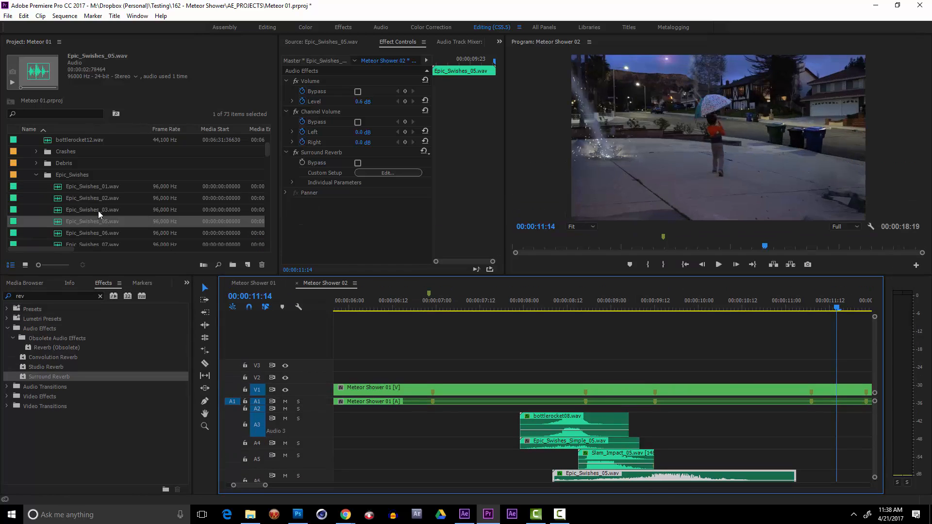
{"action": "double_click", "coordinate": [92, 186]}
{"action": "key", "text": "space"}
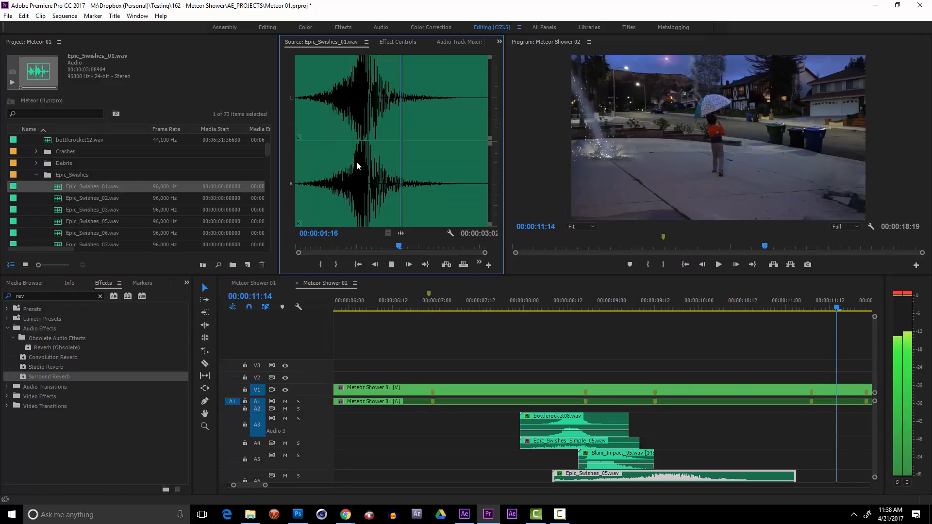
Place Epic_Swishes_01.wav on track A3 with its peak at the impact marker just after 00:00:11:00, and listen to it.
{"action": "left_click_drag", "start_coordinate": [94, 185], "coordinate": [714, 425]}
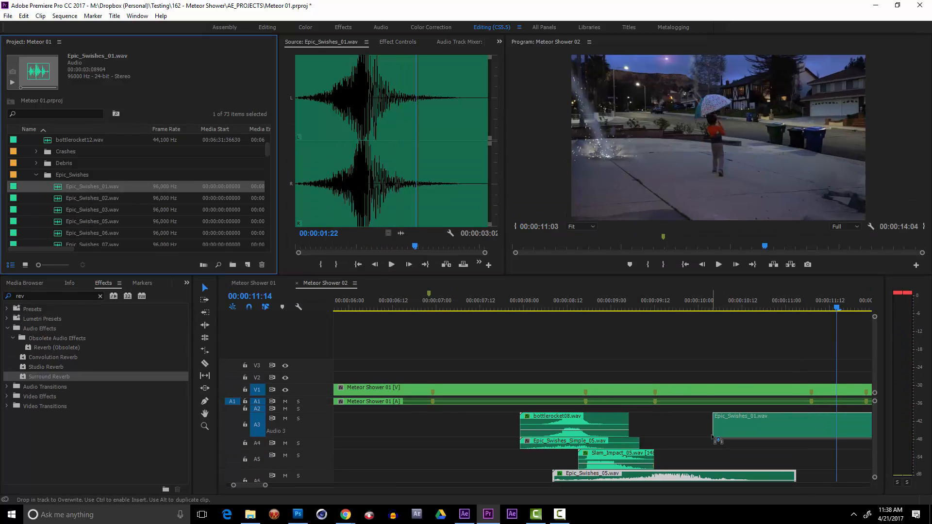
{"action": "mouse_move", "coordinate": [809, 311]}
{"action": "left_mouse_down"}
{"action": "mouse_move", "coordinate": [801, 310]}
{"action": "mouse_move", "coordinate": [814, 317]}
{"action": "left_mouse_up"}
{"action": "left_click_drag", "start_coordinate": [791, 421], "coordinate": [808, 432]}
{"action": "key", "text": "j"}
{"action": "key", "text": "space"}
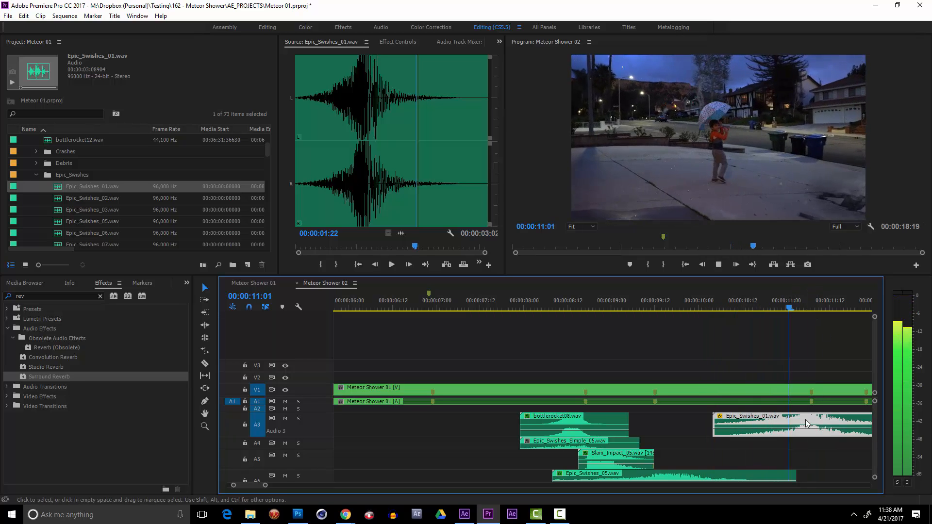
{"action": "key", "text": "space"}
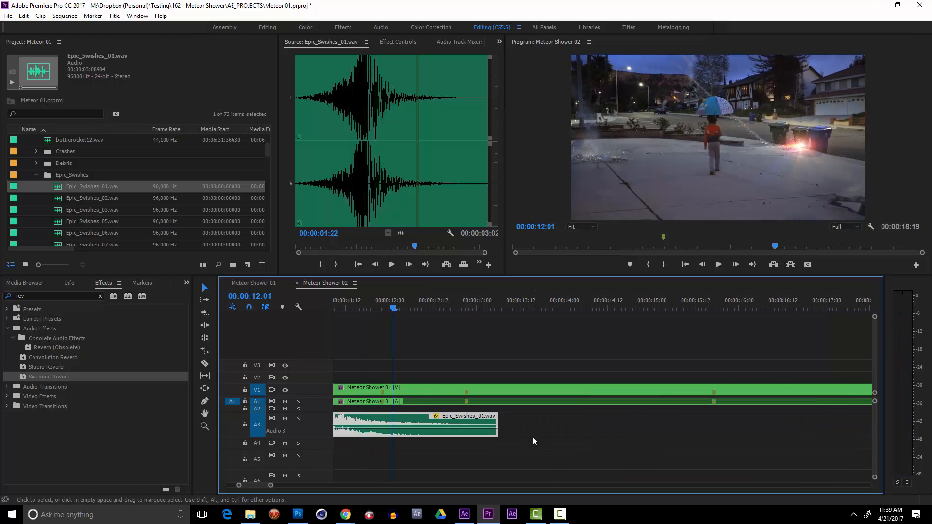
Show more of the sequence in the timeline, load Epic_Swishes_02.wav in the source monitor and listen to it.
{"action": "key", "text": "backslash"}
{"action": "double_click", "coordinate": [101, 199]}
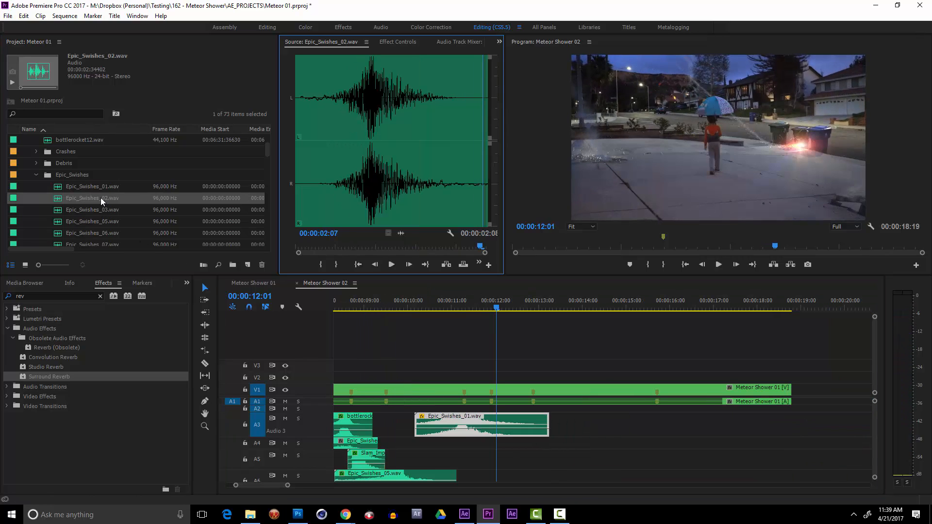
{"action": "key", "text": "space"}
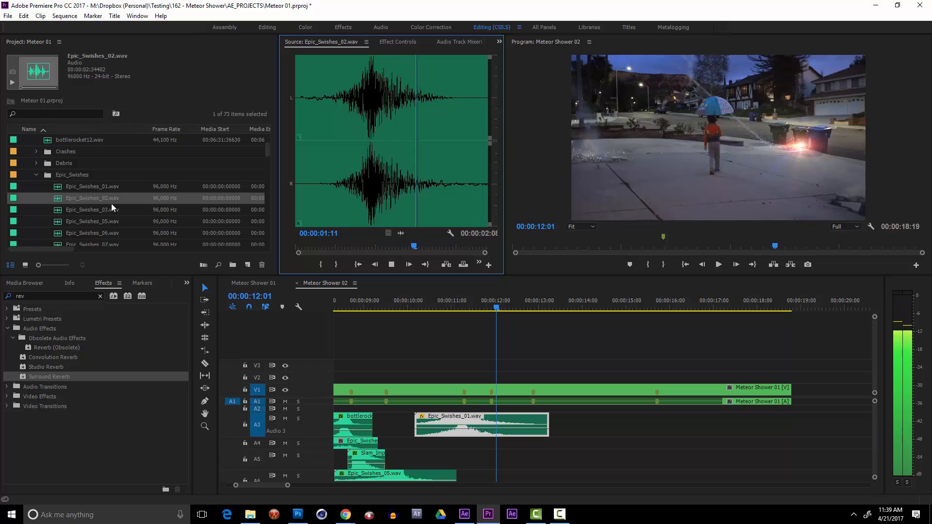
Load Epic_Swishes_03.wav, Epic_Swishes_05.wav and Epic_Swishes_06.wav in the source monitor one after another and listen for a fitting impact sound.
{"action": "double_click", "coordinate": [94, 212]}
{"action": "key", "text": "space"}
{"action": "double_click", "coordinate": [93, 218]}
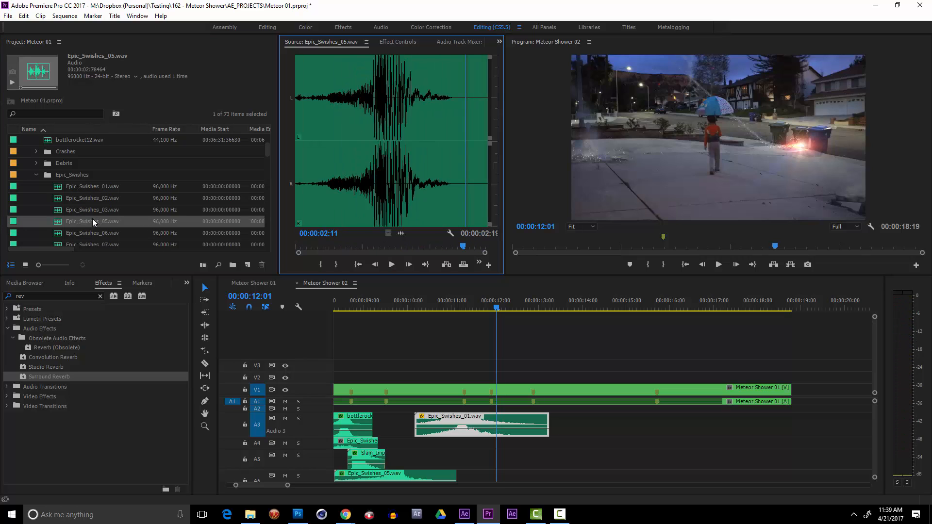
{"action": "double_click", "coordinate": [62, 233]}
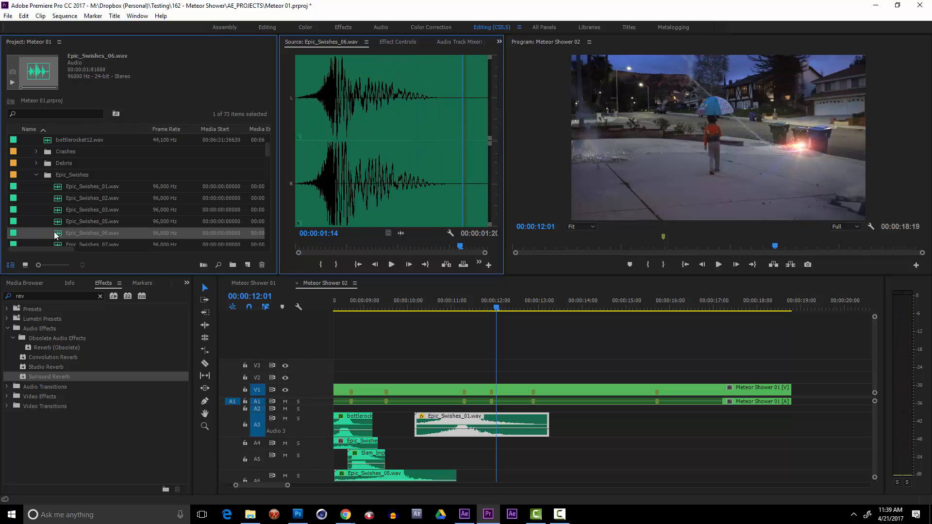
{"action": "left_click", "coordinate": [307, 158]}
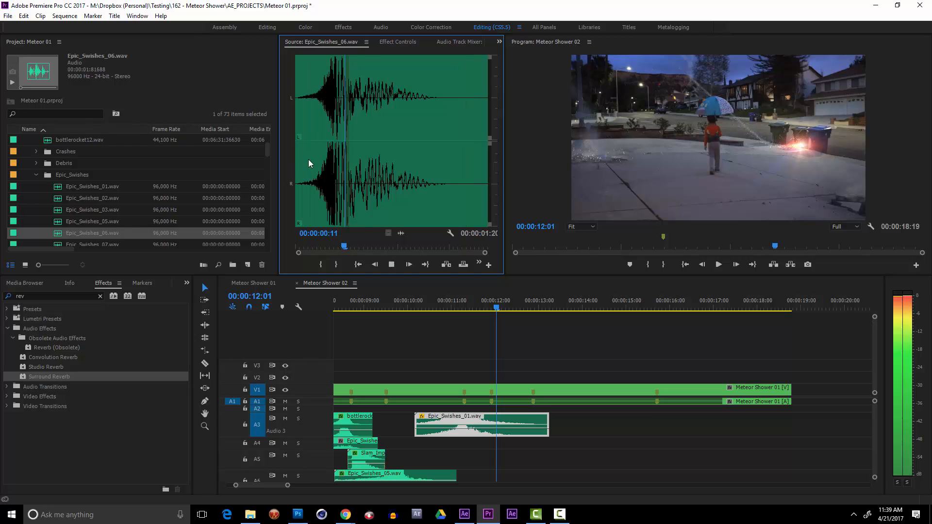
Replace Epic_Swishes_01.wav on track A3 with Epic_Swishes_06.wav around 00:00:11:00 and save the project.
{"action": "key", "text": "ctrl+s"}
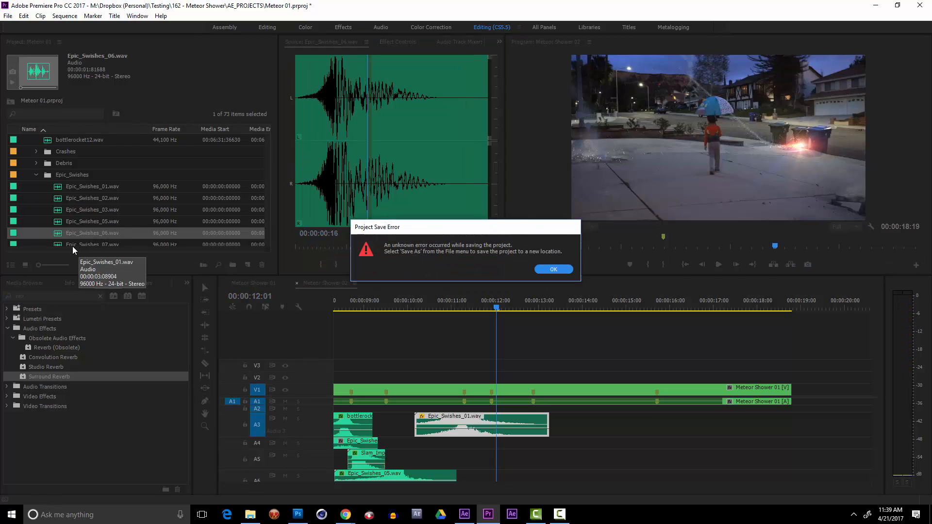
{"action": "left_click", "coordinate": [554, 270]}
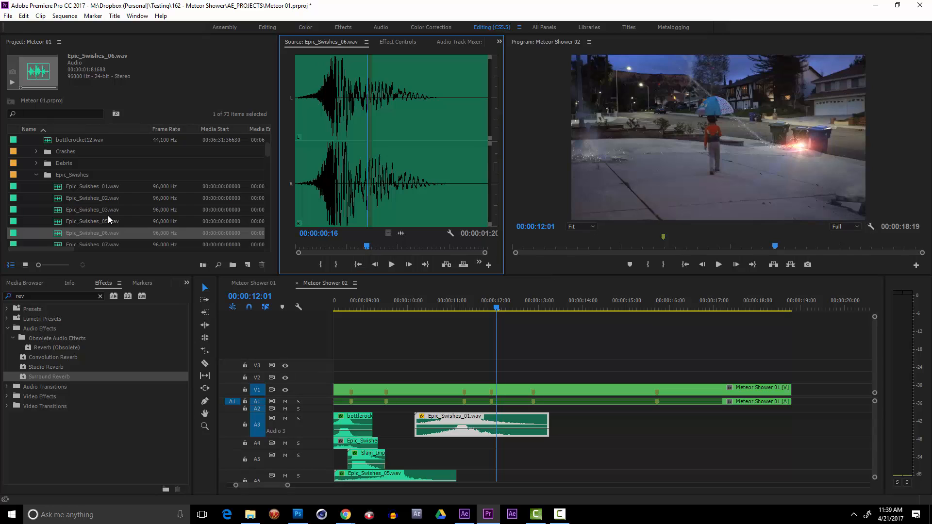
{"action": "left_click_drag", "start_coordinate": [70, 234], "coordinate": [353, 312]}
{"action": "left_click_drag", "start_coordinate": [435, 400], "coordinate": [485, 422]}
{"action": "key", "text": "Delete"}
{"action": "key", "text": "ctrl+s"}
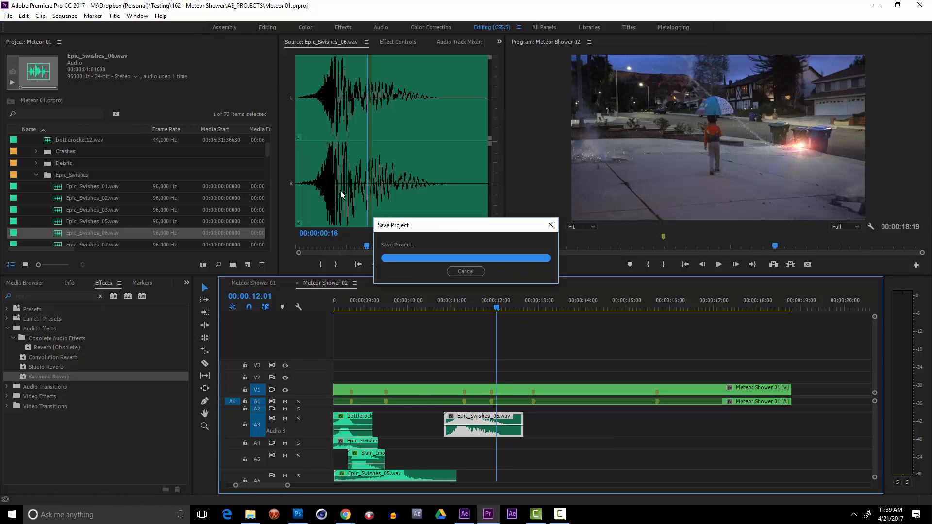
Shift Epic_Swishes_06.wav later on track A3 to line up with the impact marker at 00:00:11:07, and play through it.
{"action": "left_click_drag", "start_coordinate": [473, 309], "coordinate": [465, 311]}
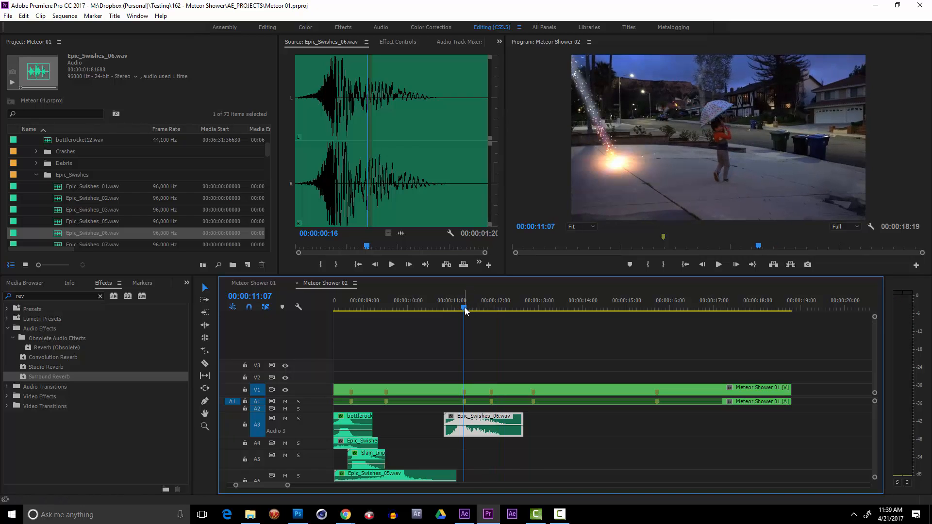
{"action": "left_click_drag", "start_coordinate": [482, 420], "coordinate": [492, 420]}
{"action": "left_click", "coordinate": [451, 306]}
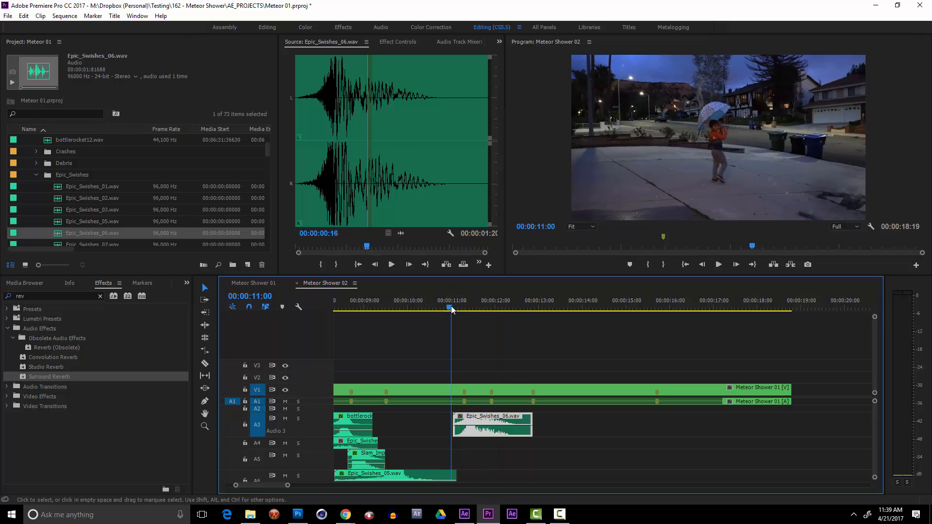
{"action": "key", "text": "space"}
{"action": "key", "text": "space"}
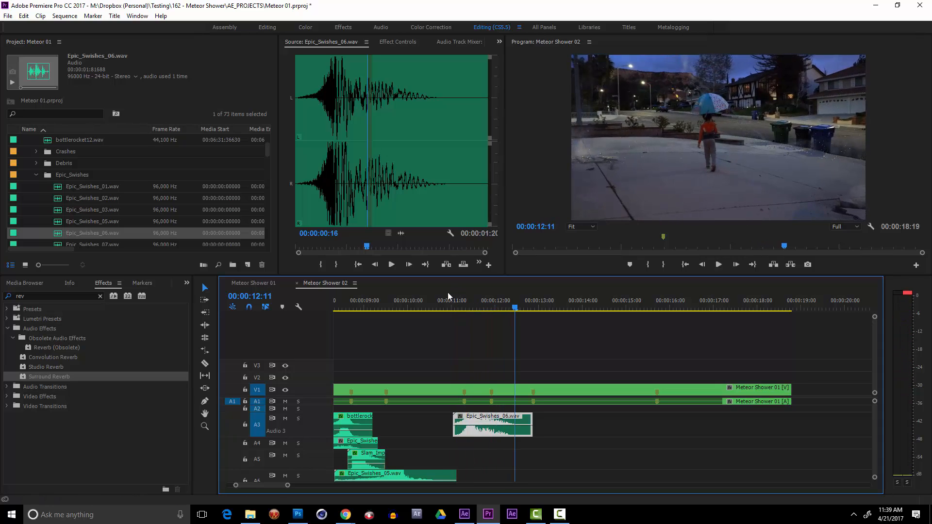
Nudge Epic_Swishes_06.wav slightly earlier on track A3 and listen to the impact from about 00:00:11:00.
{"action": "left_click", "coordinate": [452, 299]}
{"action": "left_click_drag", "start_coordinate": [467, 421], "coordinate": [463, 422]}
{"action": "key", "text": "space"}
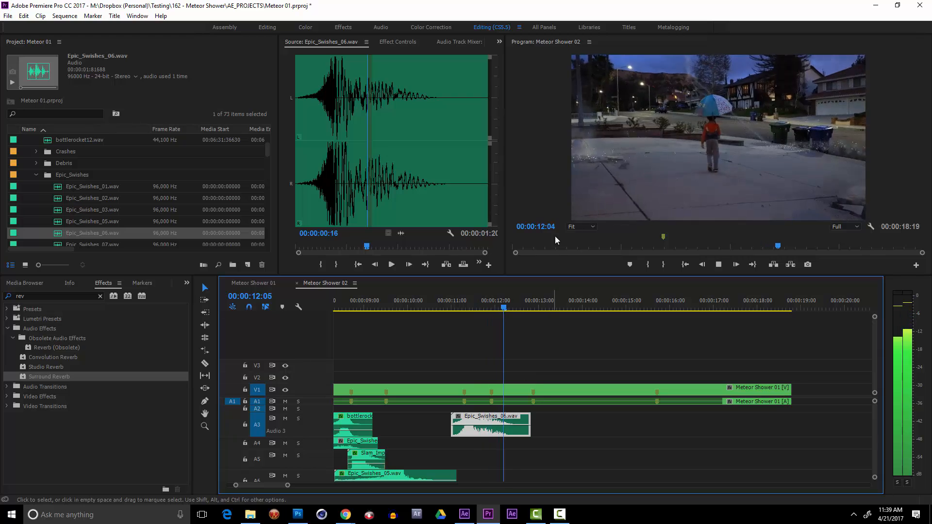
{"action": "key", "text": "space"}
Keyframe a volume drop on Epic_Swishes_06.wav just after its impact peak, and play the sequence from 00:00:06:23 to check it.
{"action": "left_click", "coordinate": [463, 307]}
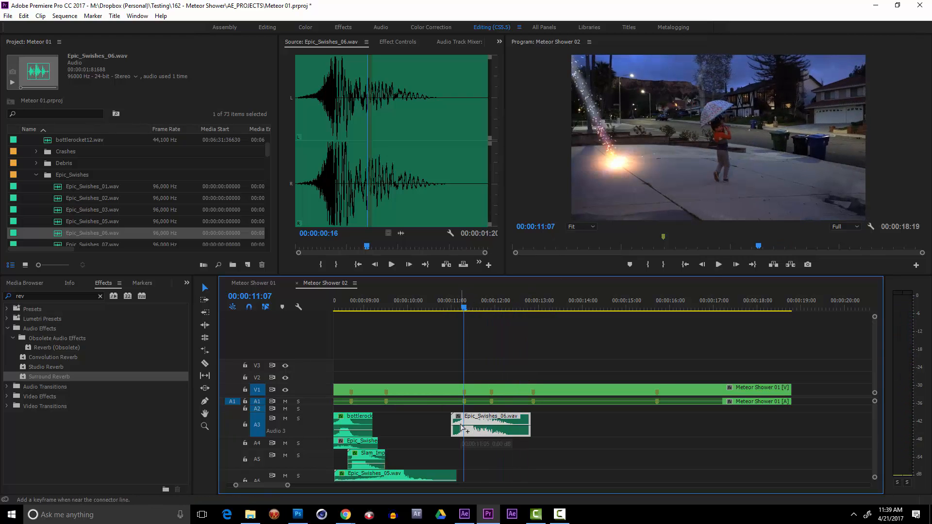
{"action": "left_click", "coordinate": [486, 426], "text": "ctrl"}
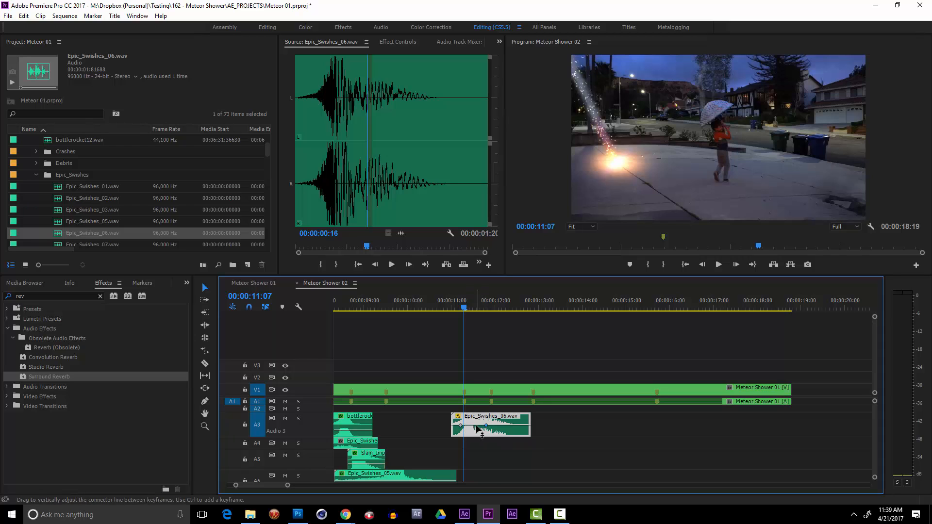
{"action": "left_click_drag", "start_coordinate": [485, 425], "coordinate": [499, 431]}
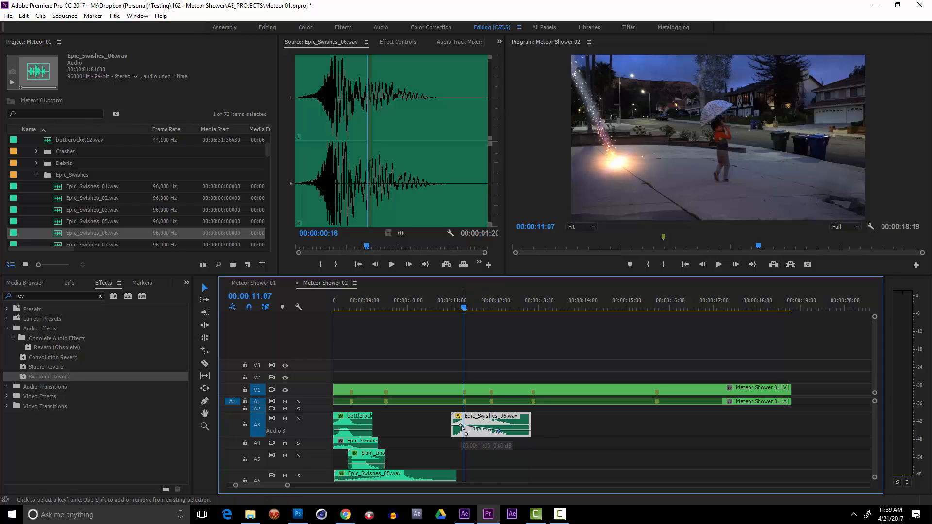
{"action": "left_click_drag", "start_coordinate": [464, 306], "coordinate": [322, 308]}
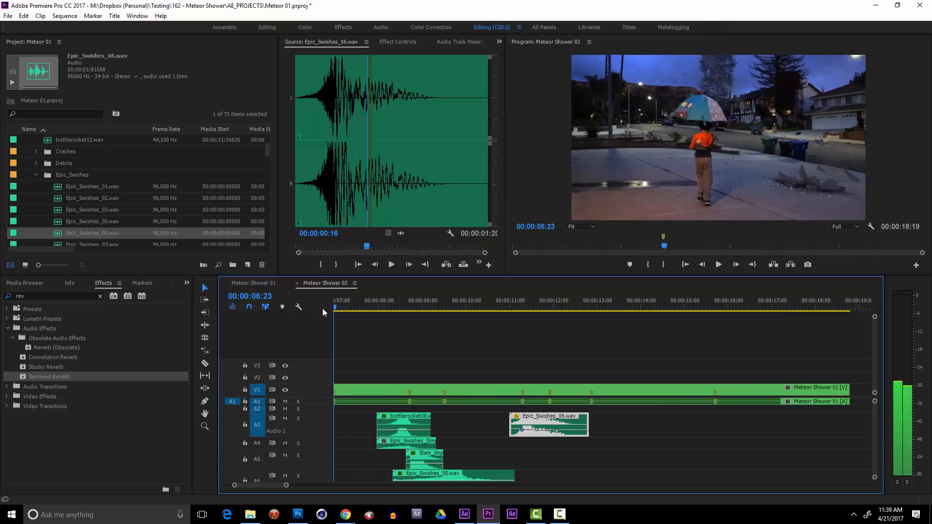
{"action": "key", "text": "space"}
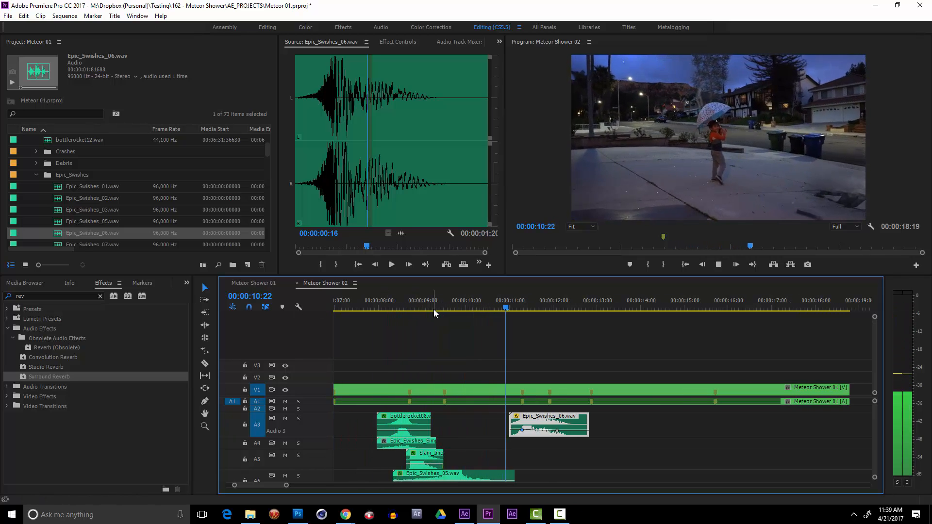
{"action": "key", "text": "space"}
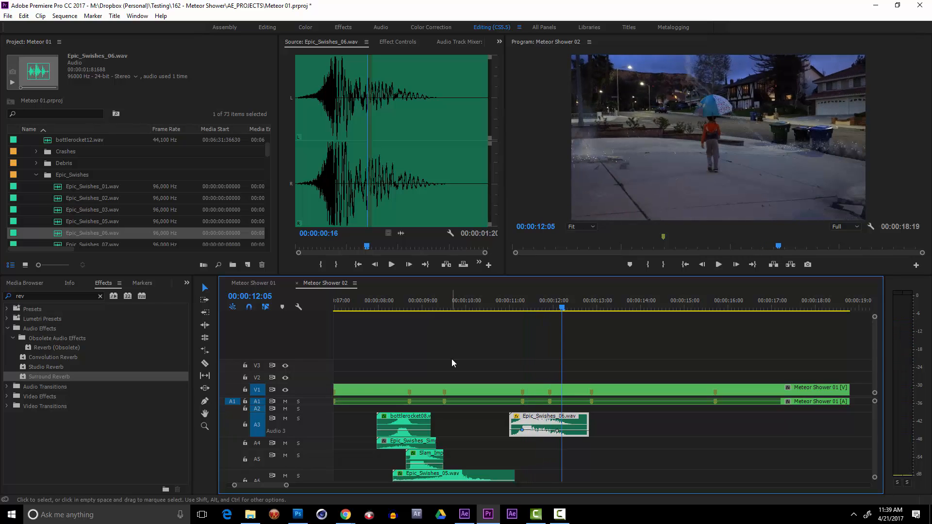
Go to about 00:00:06:03 in the sequence and listen to Epic_Swishes_08.wav and Epic_Swishes_09.wav in the source monitor.
{"action": "left_click_drag", "start_coordinate": [530, 308], "coordinate": [397, 301]}
{"action": "scroll", "coordinate": [136, 222], "scroll_direction": "down", "scroll_amount": 2}
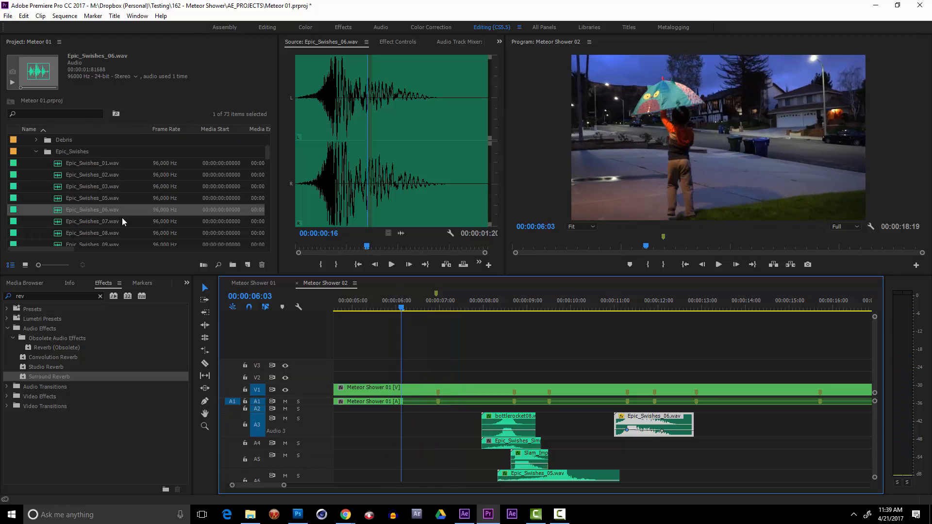
{"action": "left_click", "coordinate": [65, 223]}
{"action": "scroll", "coordinate": [63, 223], "scroll_direction": "down", "scroll_amount": 2}
{"action": "scroll", "coordinate": [63, 223], "scroll_direction": "up", "scroll_amount": 1}
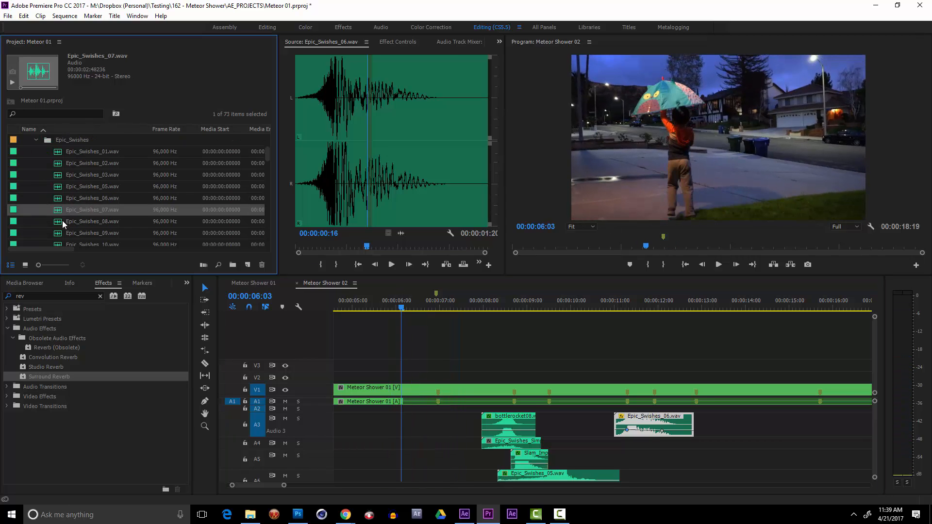
{"action": "double_click", "coordinate": [63, 220]}
{"action": "left_click", "coordinate": [303, 180]}
{"action": "key", "text": "space"}
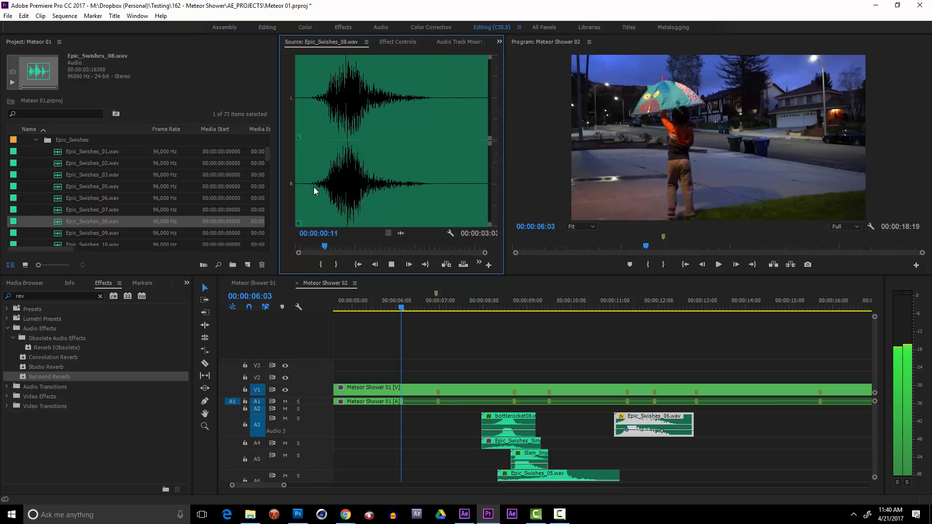
{"action": "double_click", "coordinate": [63, 234]}
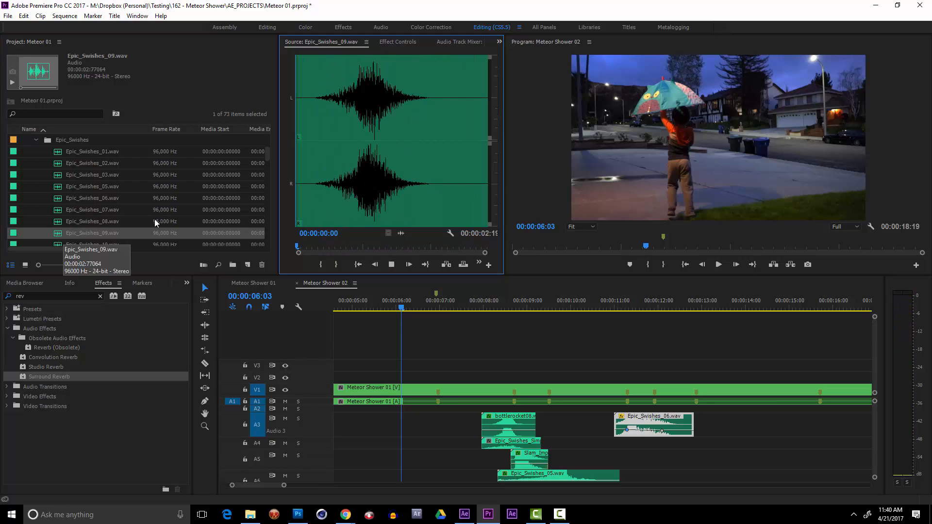
{"action": "key", "text": "space"}
Load Epic_Swishes_10.wav, Epic_Swishes_11.wav and Epic_Swishes_12.wav in the source monitor one after another and listen to them.
{"action": "scroll", "coordinate": [125, 215], "scroll_direction": "down", "scroll_amount": 1}
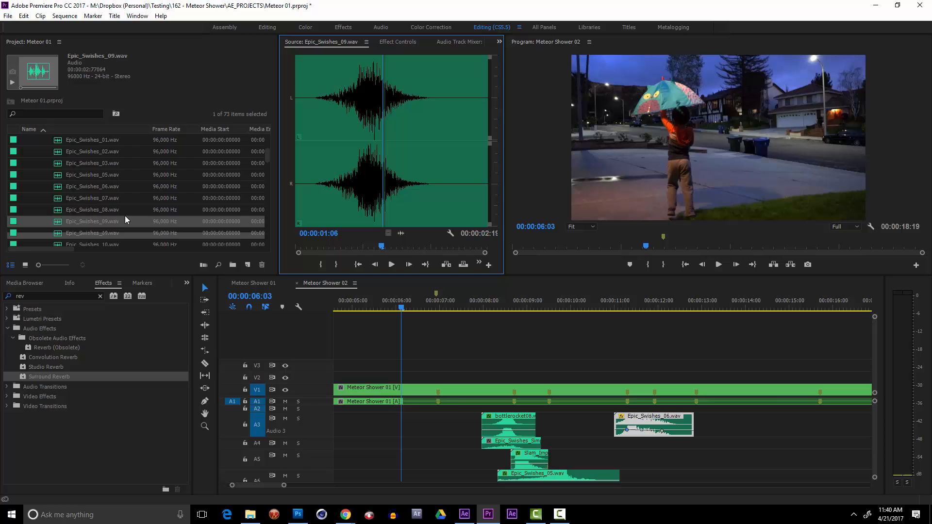
{"action": "double_click", "coordinate": [97, 208]}
{"action": "scroll", "coordinate": [101, 219], "scroll_direction": "down", "scroll_amount": 1}
{"action": "double_click", "coordinate": [97, 226]}
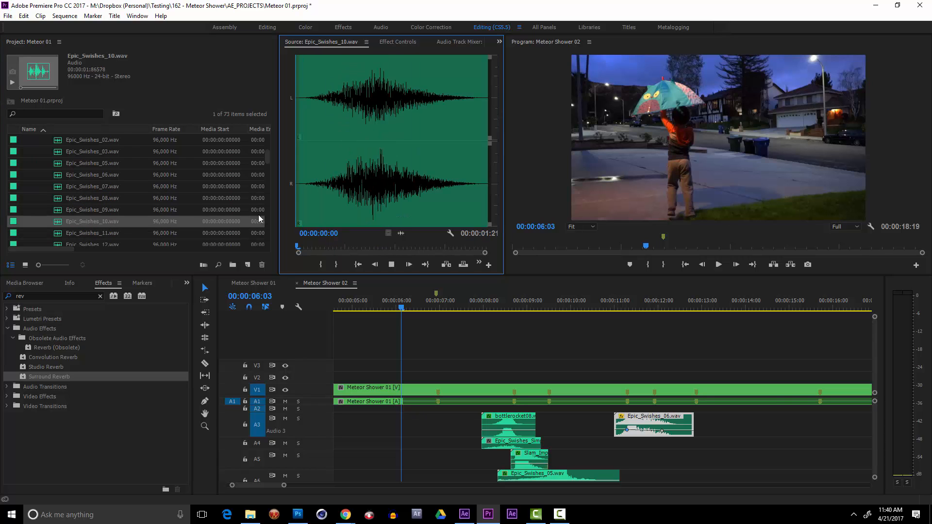
{"action": "double_click", "coordinate": [62, 233]}
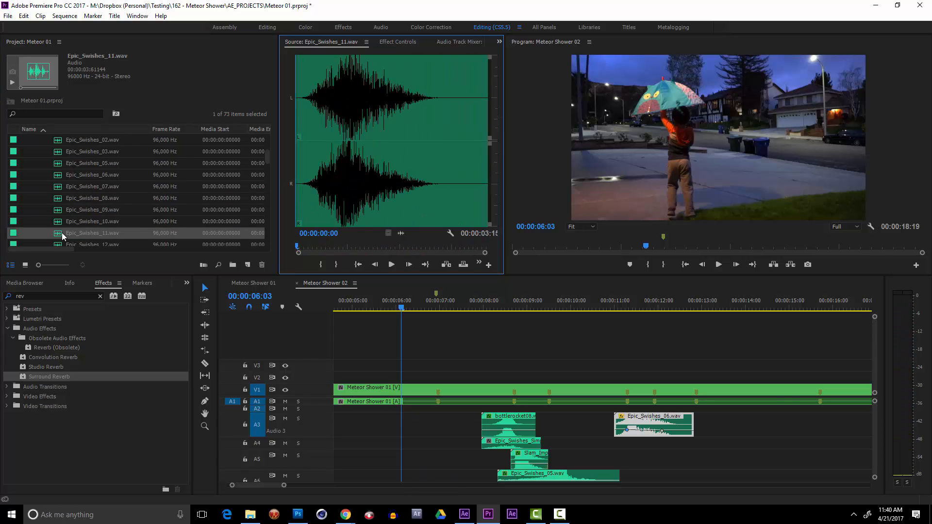
{"action": "key", "text": "space"}
{"action": "scroll", "coordinate": [200, 220], "scroll_direction": "down", "scroll_amount": 2}
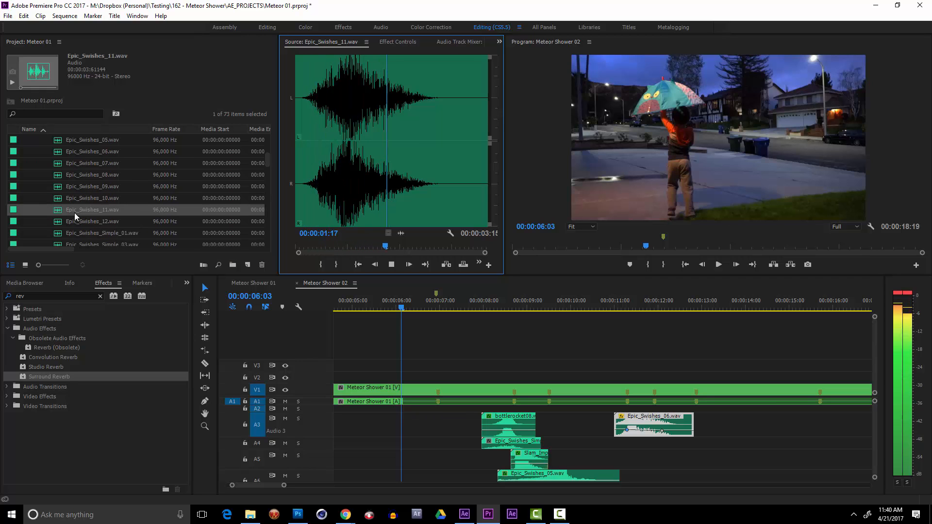
{"action": "left_click", "coordinate": [61, 219]}
{"action": "double_click", "coordinate": [62, 220]}
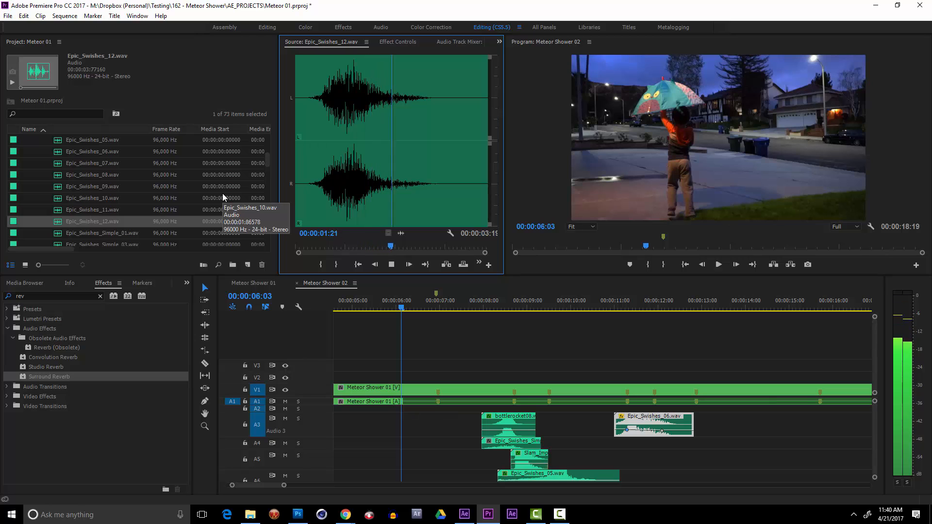
Load Epic_Swishes_09.wav in the source monitor again and listen to it from near its start.
{"action": "left_click", "coordinate": [112, 177]}
{"action": "left_click", "coordinate": [106, 184]}
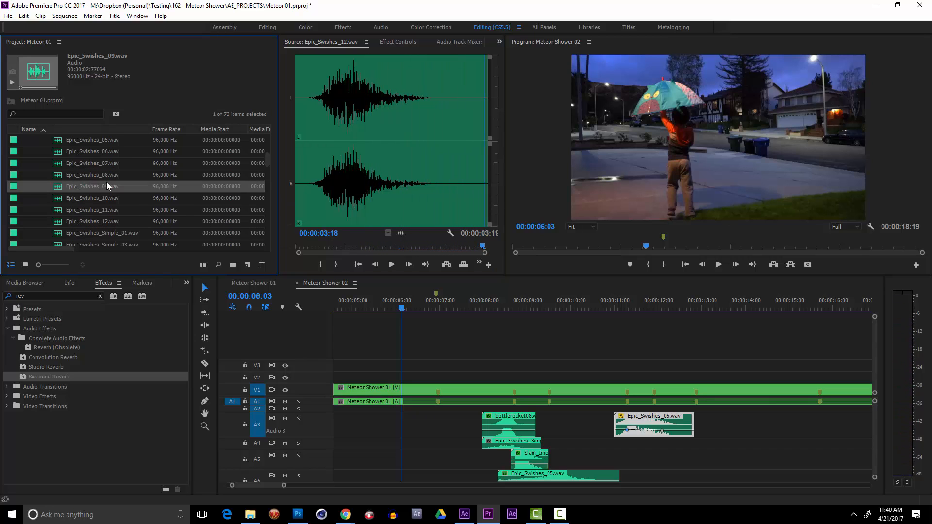
{"action": "double_click", "coordinate": [107, 183]}
{"action": "left_click", "coordinate": [310, 172]}
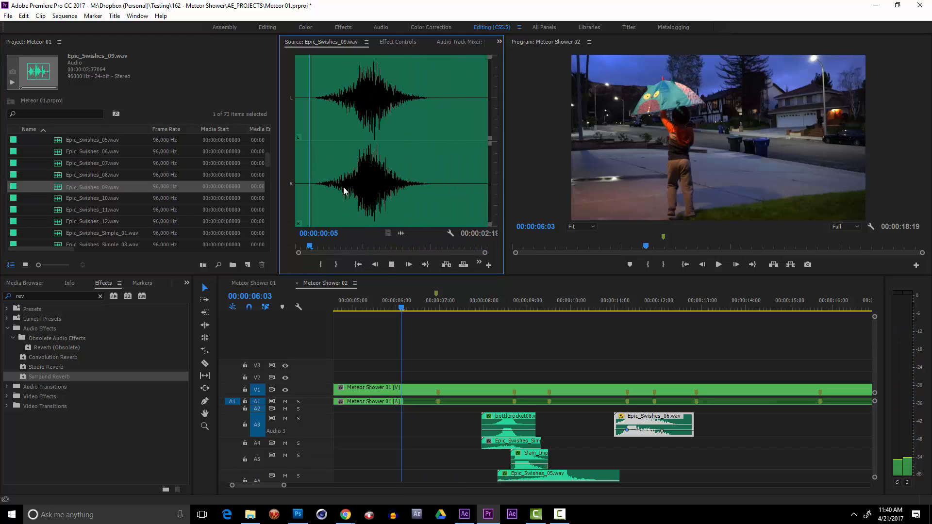
Place Epic_Swishes_09.wav on a new audio track A7 with its peak at the impact marker at 00:00:06:23.
{"action": "left_click", "coordinate": [137, 188]}
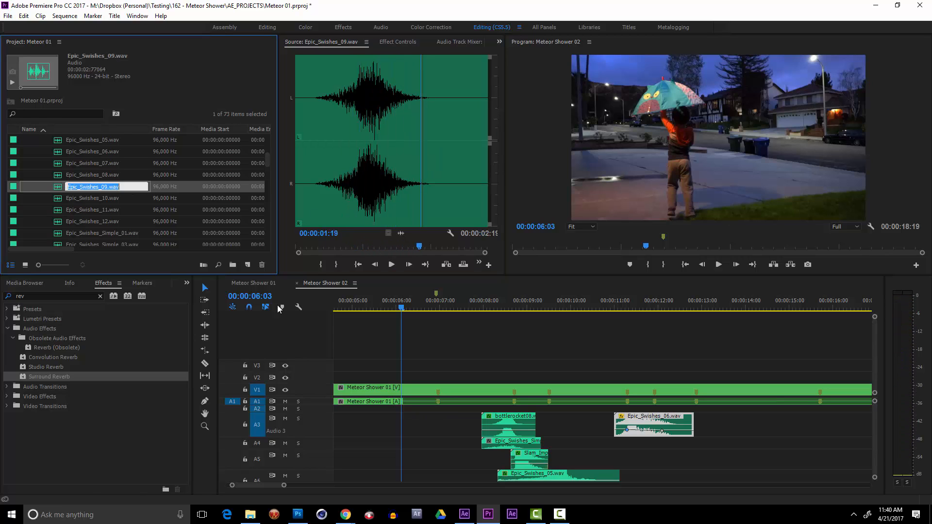
{"action": "key", "text": "Escape"}
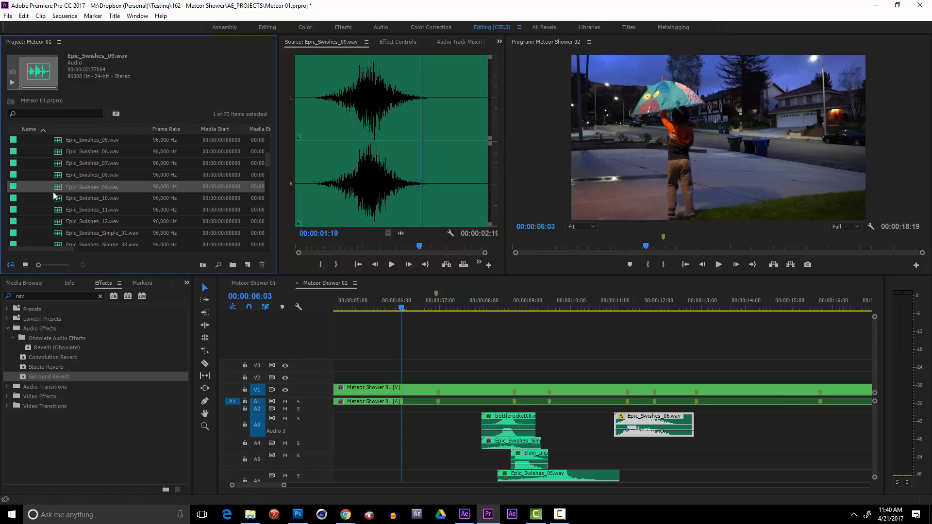
{"action": "left_click_drag", "start_coordinate": [67, 193], "coordinate": [368, 459]}
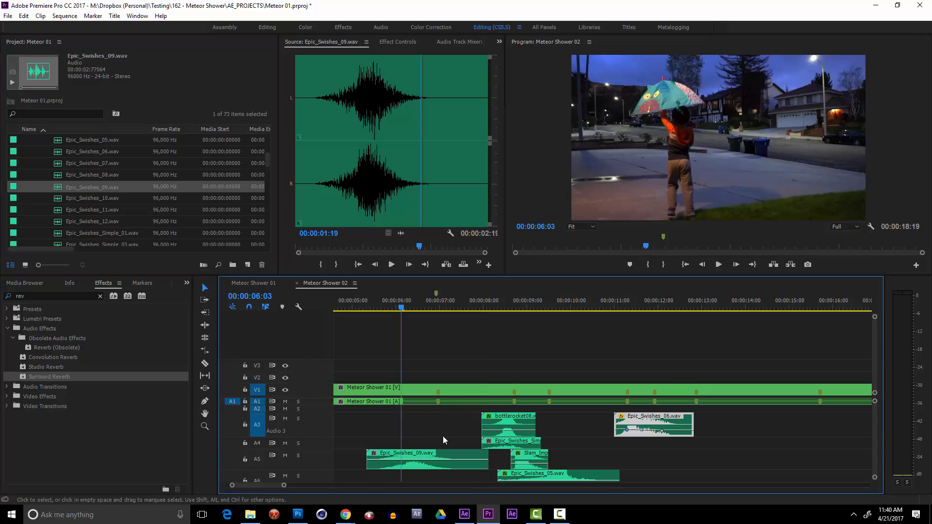
{"action": "left_click", "coordinate": [436, 306]}
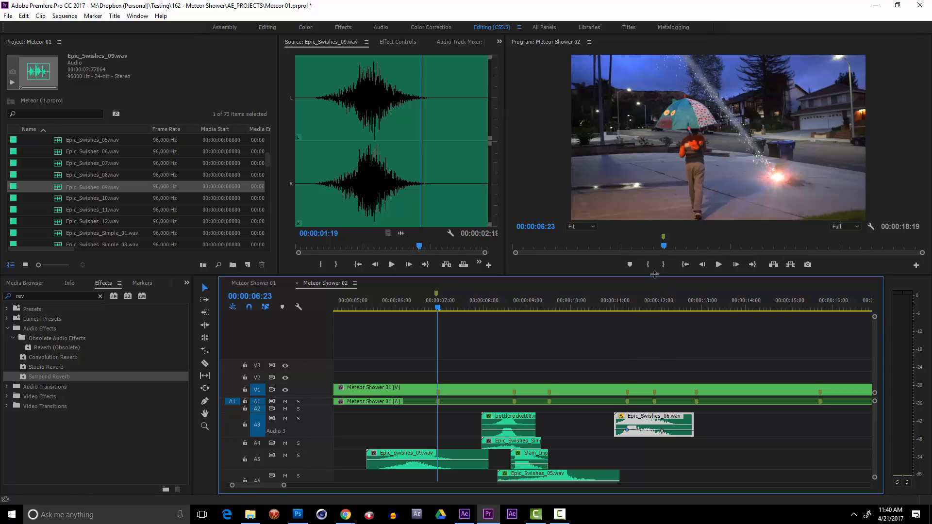
{"action": "left_click_drag", "start_coordinate": [655, 276], "coordinate": [656, 174]}
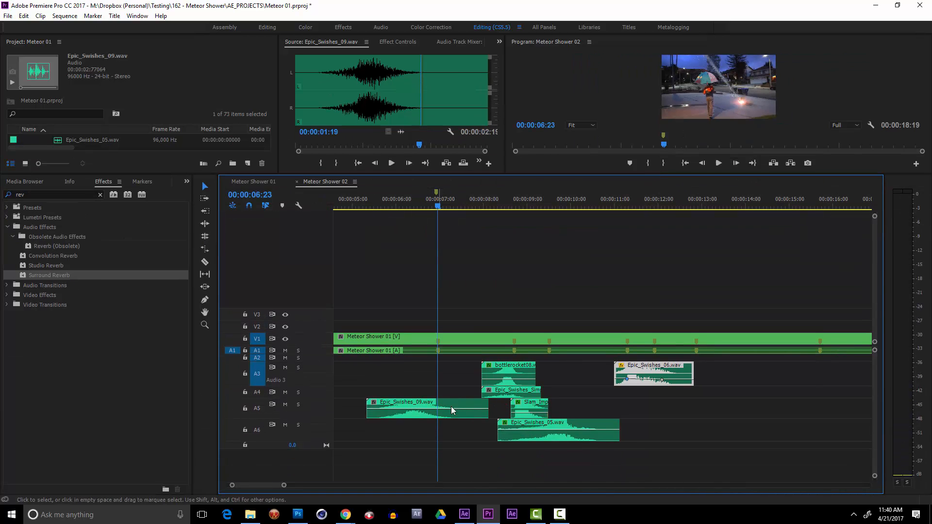
{"action": "left_click_drag", "start_coordinate": [473, 416], "coordinate": [499, 464]}
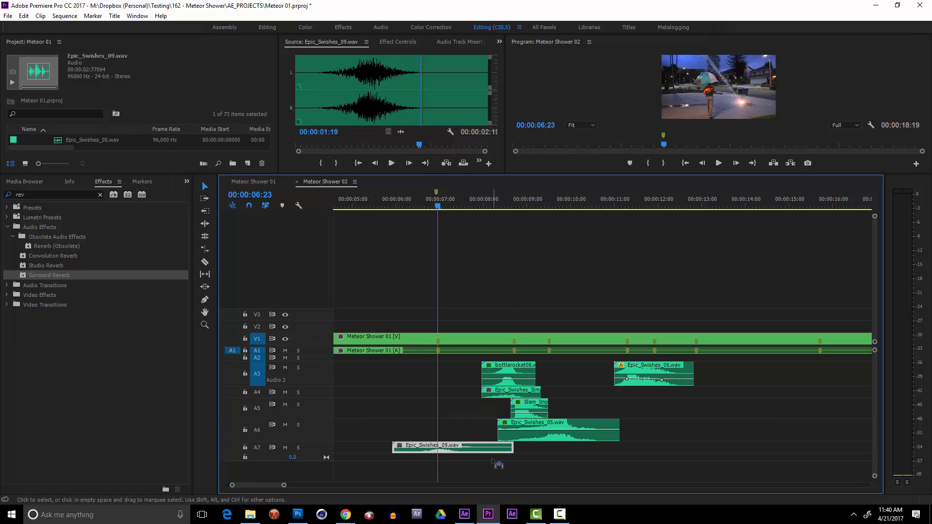
Play through the 00:00:06:23 impact to hear Epic_Swishes_09.wav, and shrink the timeline area to enlarge the preview.
{"action": "key", "text": "j"}
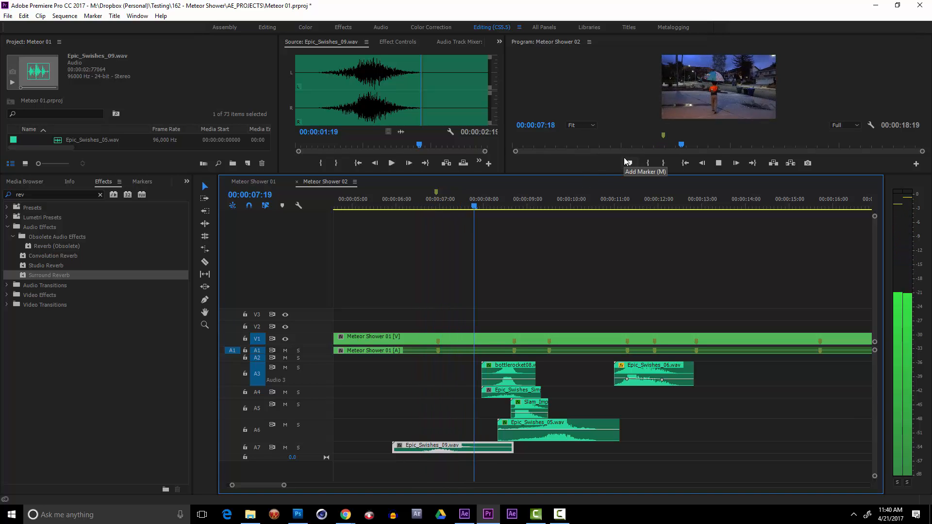
{"action": "key", "text": "space"}
{"action": "left_click_drag", "start_coordinate": [614, 176], "coordinate": [614, 287]}
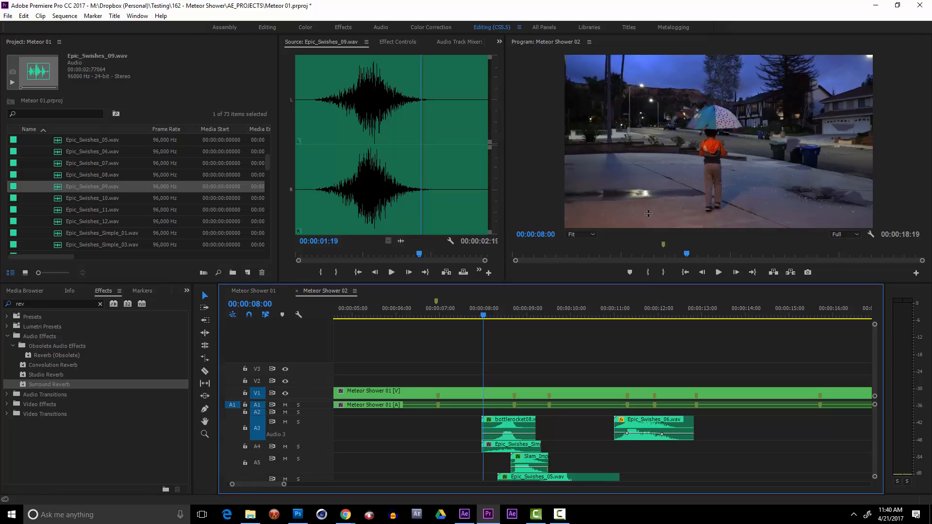
Enlarge the timeline area and shrink its video track section so all audio tracks down to A7 show.
{"action": "left_click_drag", "start_coordinate": [646, 286], "coordinate": [631, 191]}
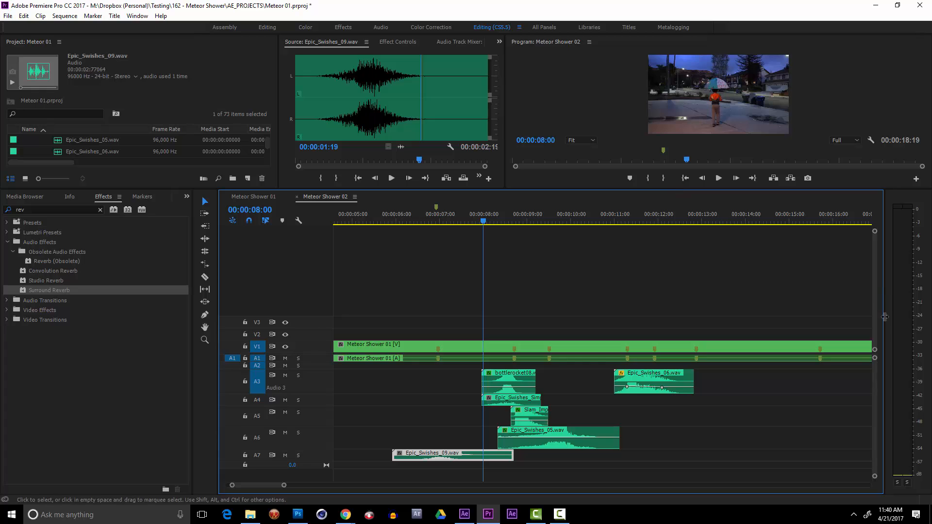
{"action": "left_click_drag", "start_coordinate": [875, 233], "coordinate": [870, 352]}
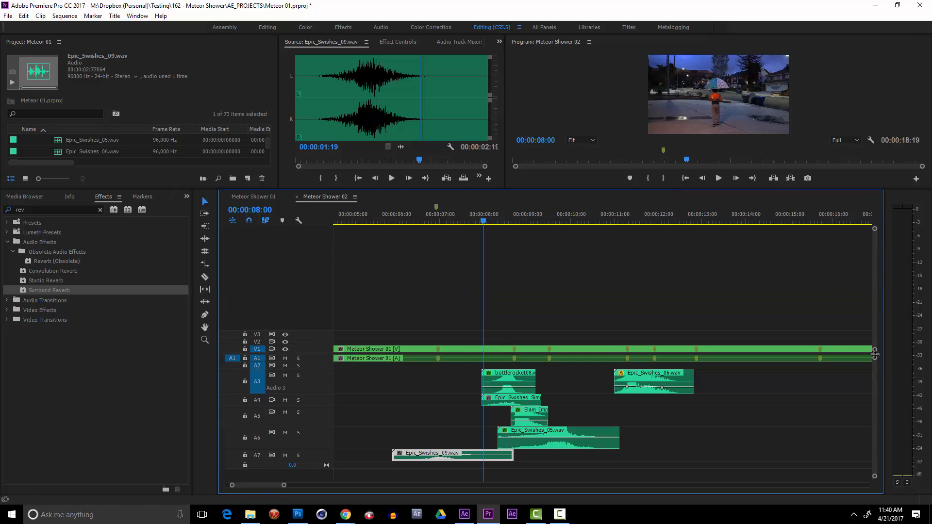
{"action": "scroll", "coordinate": [879, 247], "scroll_direction": "down", "scroll_amount": 3}
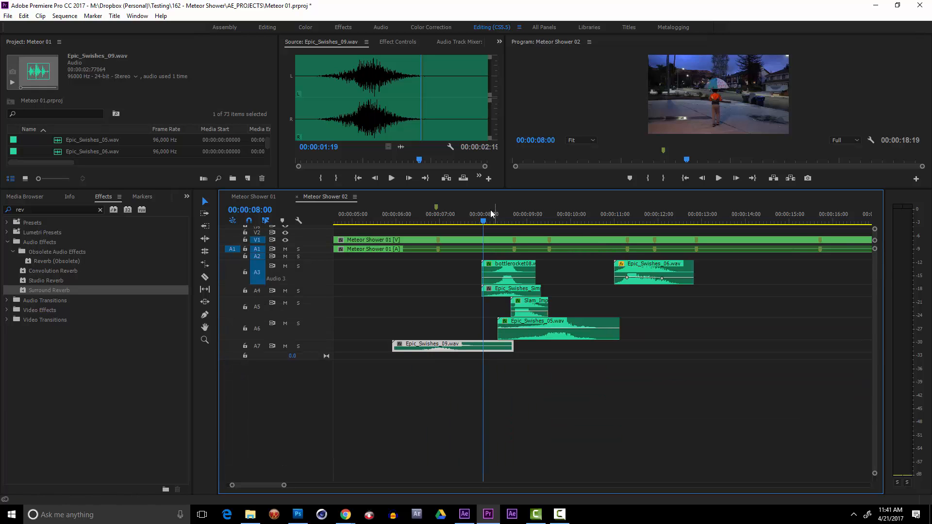
Play the sequence from 00:00:06:09 past the 00:00:11 impacts to hear the layered sounds, and return to about 00:00:06:14.
{"action": "left_click_drag", "start_coordinate": [441, 223], "coordinate": [418, 228]}
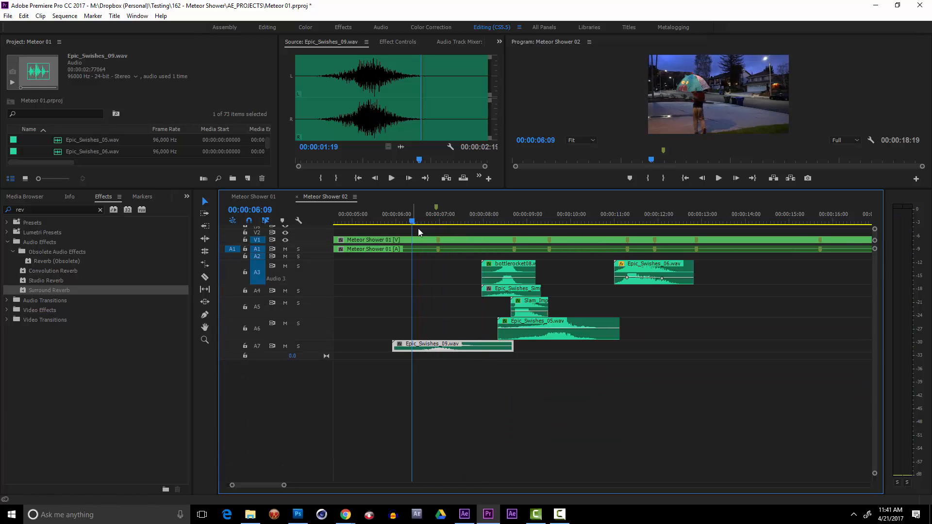
{"action": "key", "text": "space"}
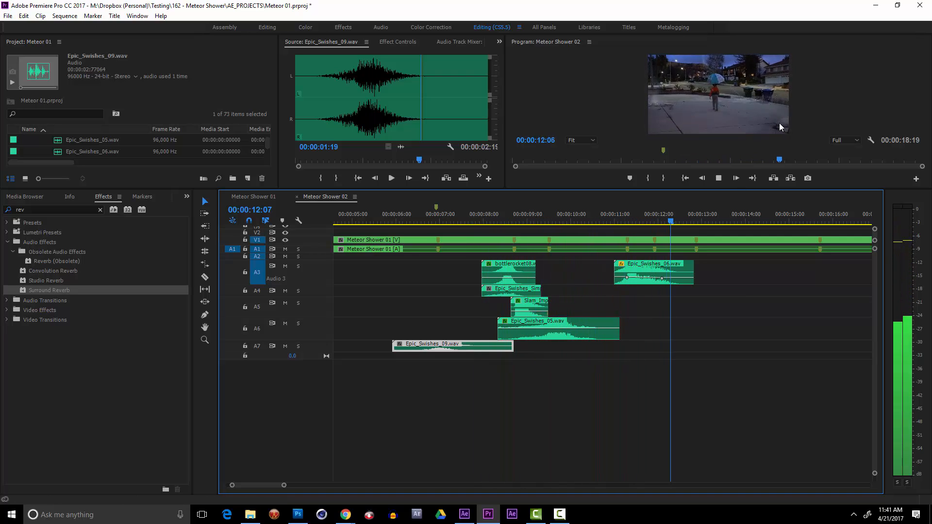
{"action": "left_click", "coordinate": [710, 219]}
{"action": "left_click_drag", "start_coordinate": [750, 216], "coordinate": [421, 219]}
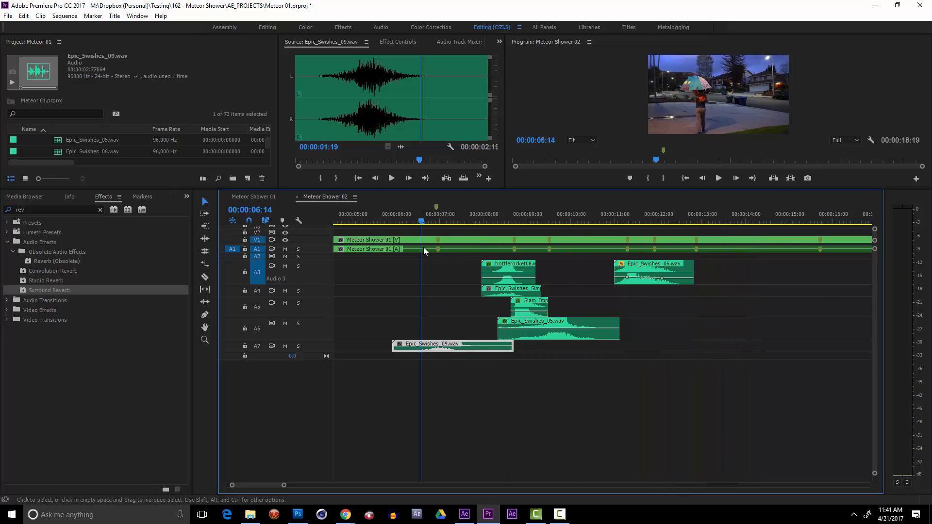
Enlarge the preview by shrinking the timeline area, and play the sequence from 00:00:03:07 to just past the Epic_Swishes_06.wav clip.
{"action": "key", "text": "j"}
{"action": "key", "text": "j"}
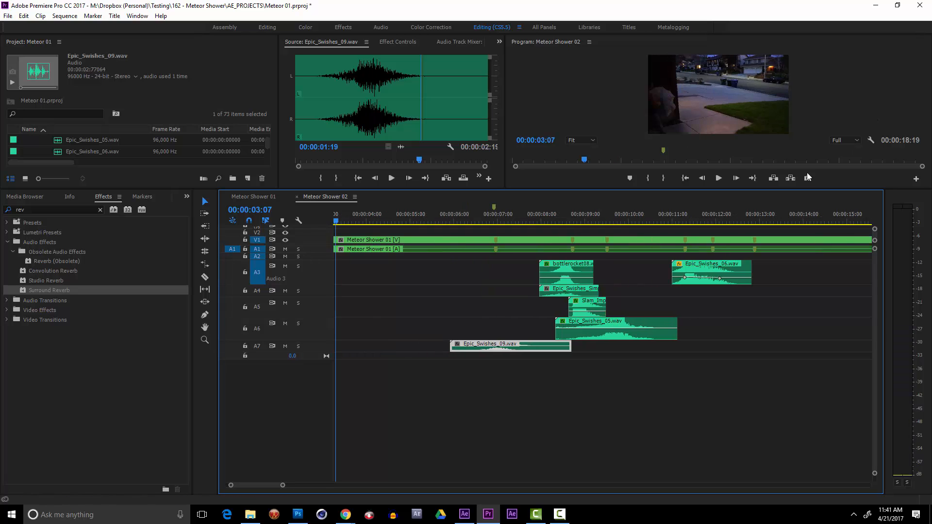
{"action": "left_click_drag", "start_coordinate": [749, 193], "coordinate": [742, 292]}
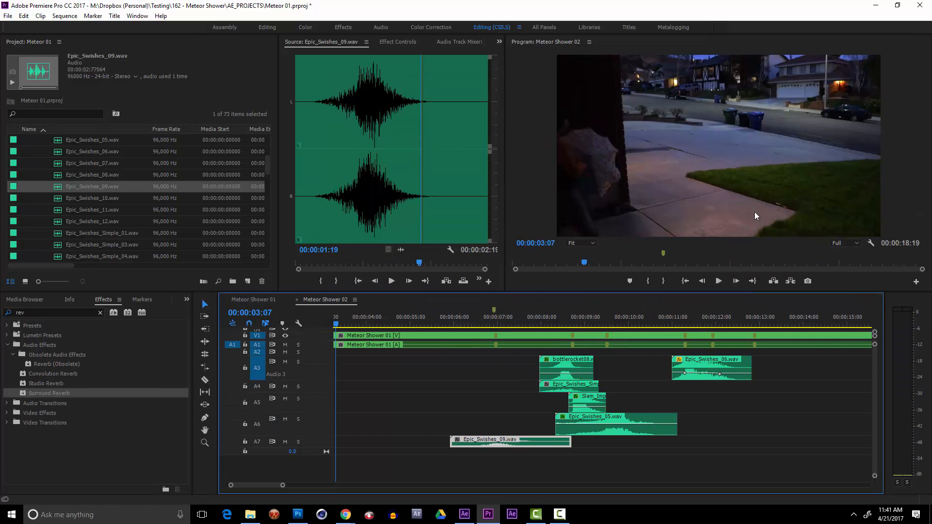
{"action": "key", "text": "l"}
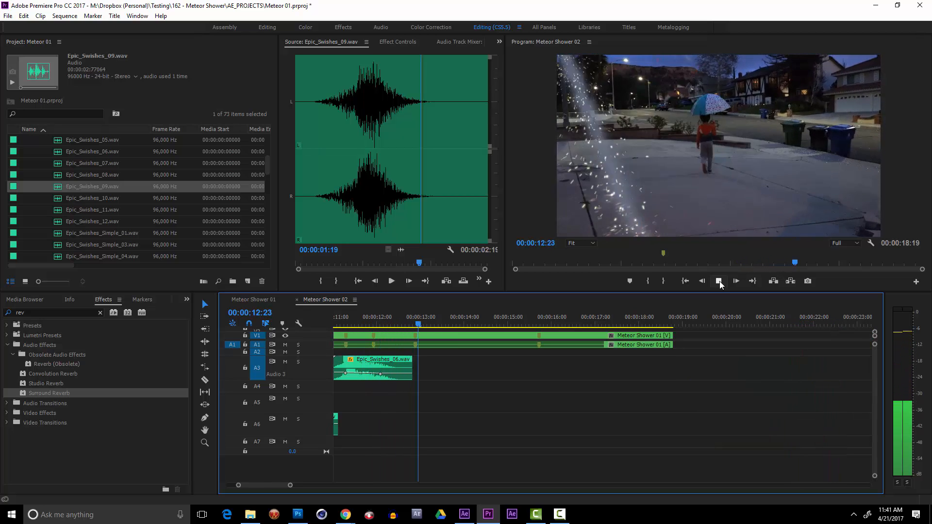
{"action": "left_click", "coordinate": [719, 281]}
Park the playhead at 00:00:11:20 and browse the SFX bin for a sound that suits the meteor impact there.
{"action": "left_click", "coordinate": [384, 324]}
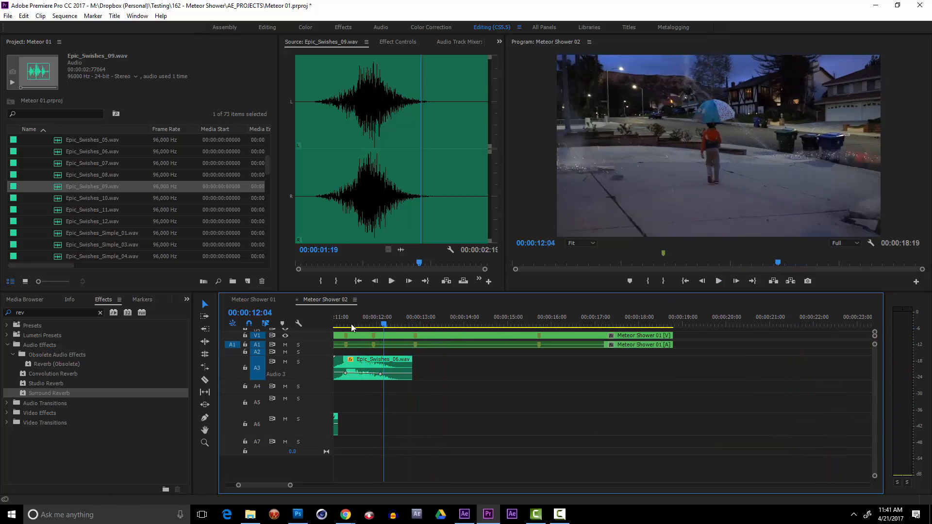
{"action": "left_click_drag", "start_coordinate": [351, 327], "coordinate": [515, 341]}
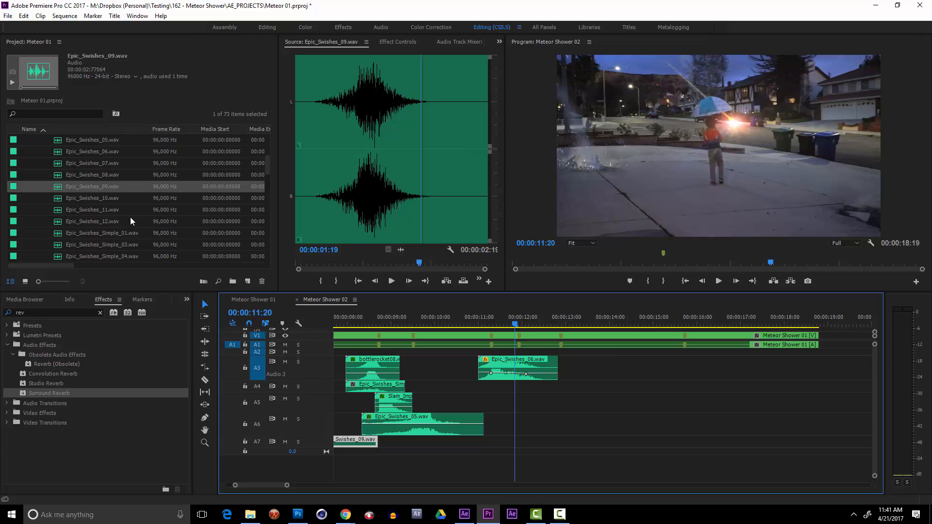
{"action": "scroll", "coordinate": [130, 221], "scroll_direction": "down", "scroll_amount": 5}
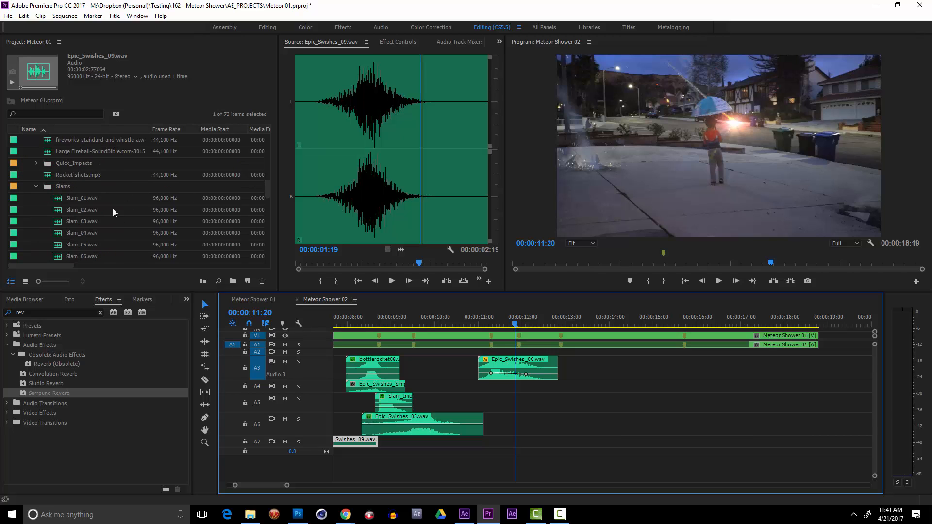
{"action": "left_click", "coordinate": [86, 173]}
{"action": "scroll", "coordinate": [89, 176], "scroll_direction": "down", "scroll_amount": 5}
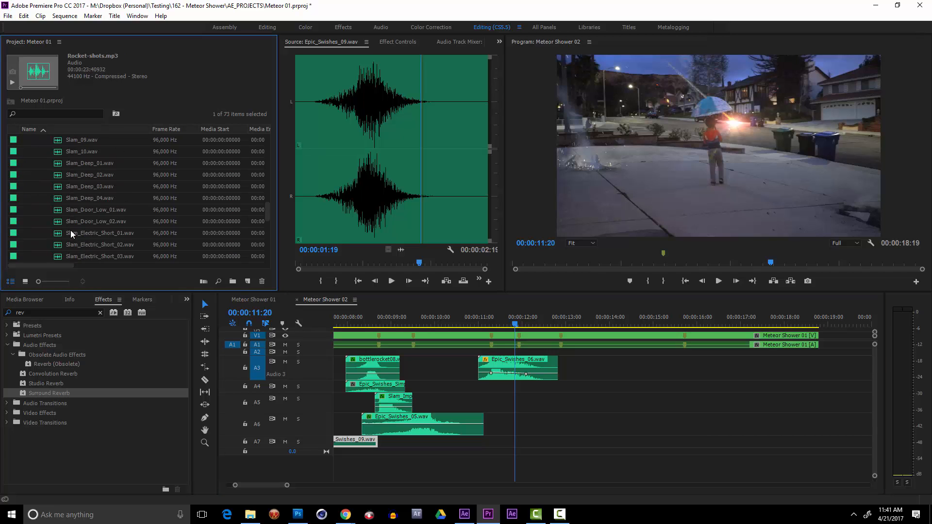
{"action": "scroll", "coordinate": [71, 230], "scroll_direction": "down", "scroll_amount": 5}
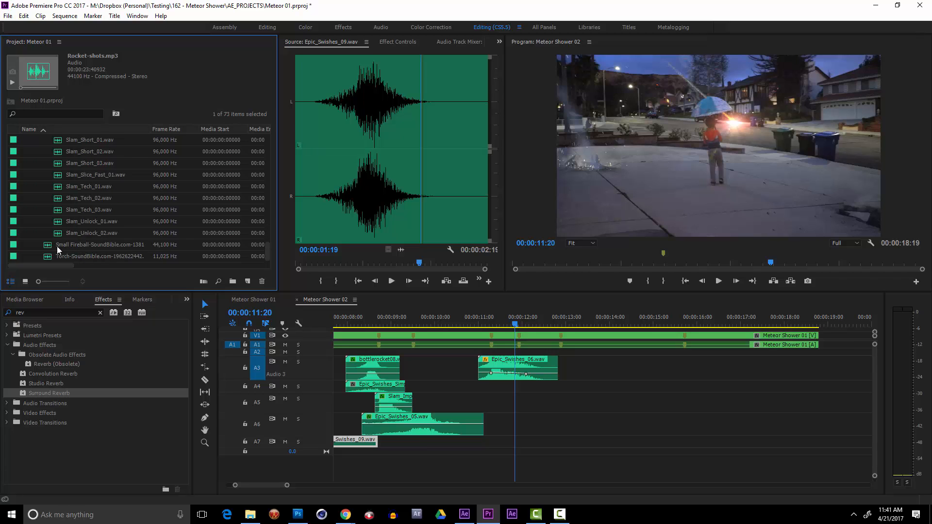
{"action": "left_click", "coordinate": [58, 256]}
{"action": "scroll", "coordinate": [70, 228], "scroll_direction": "up", "scroll_amount": 7}
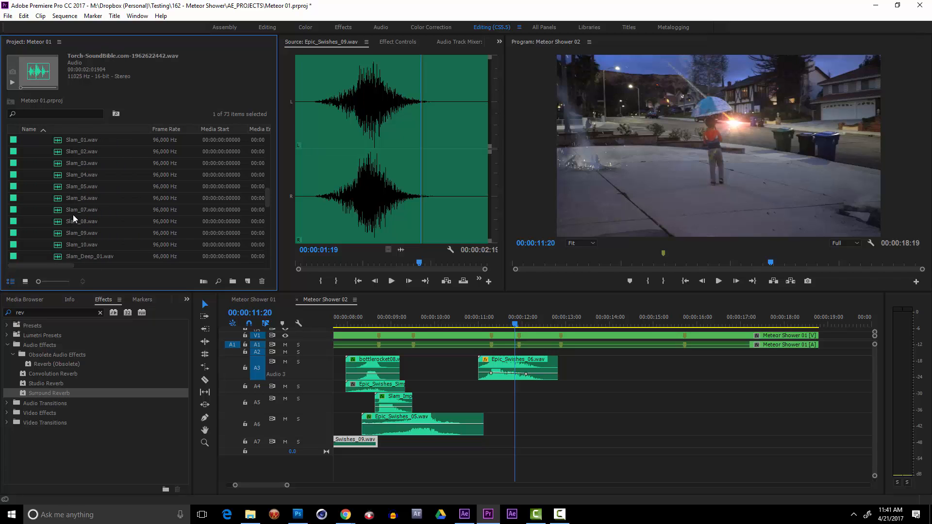
{"action": "scroll", "coordinate": [73, 214], "scroll_direction": "up", "scroll_amount": 10}
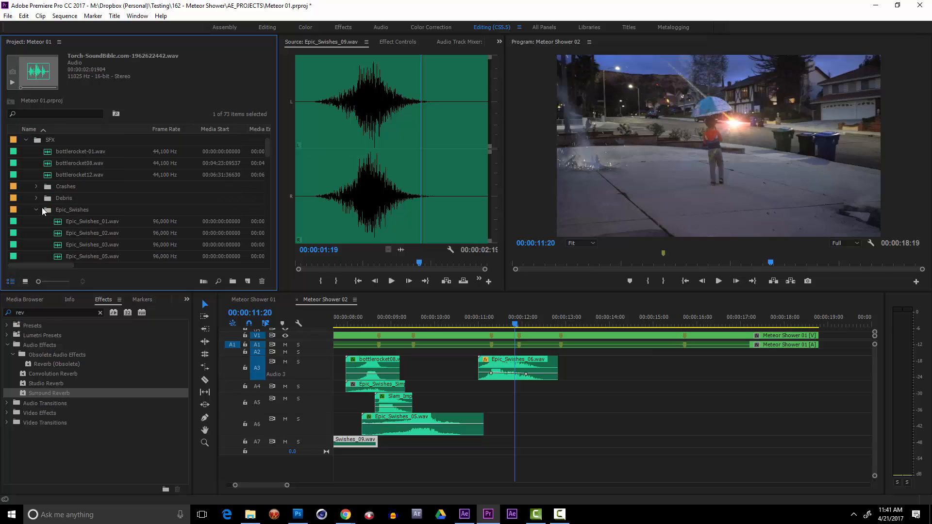
Load bottlerocket12.wav and bottlerocket-01.wav in the source monitor, and listen to bottlerocket-01.wav from its first burst.
{"action": "double_click", "coordinate": [55, 171]}
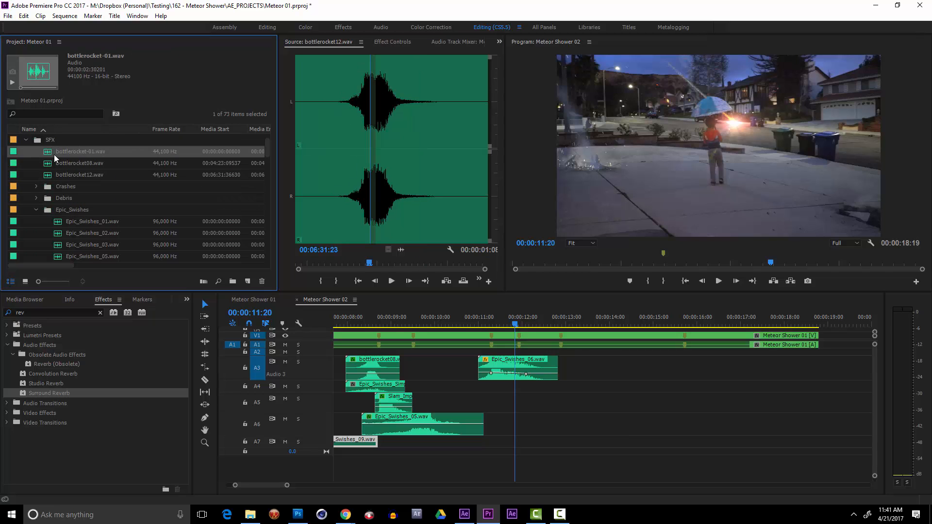
{"action": "left_click", "coordinate": [54, 155]}
{"action": "double_click", "coordinate": [48, 153]}
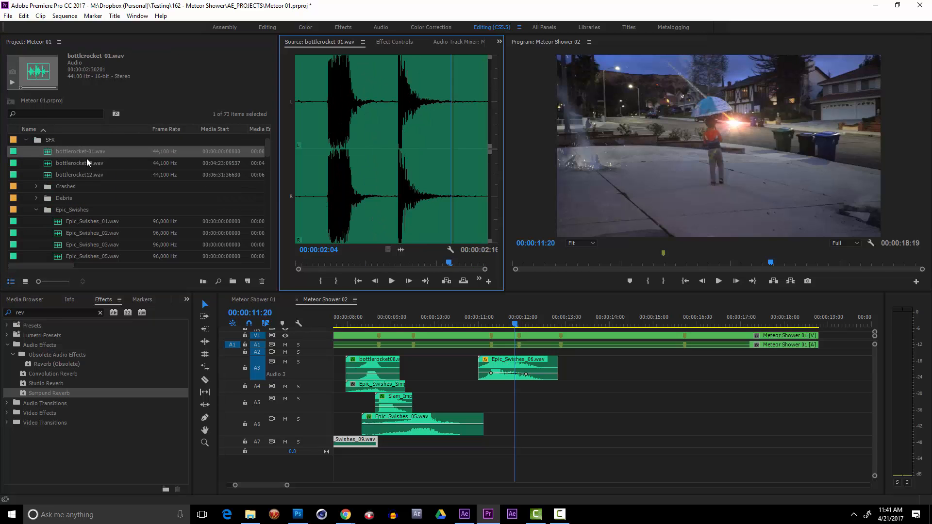
{"action": "left_click_drag", "start_coordinate": [317, 159], "coordinate": [329, 163]}
{"action": "key", "text": "space"}
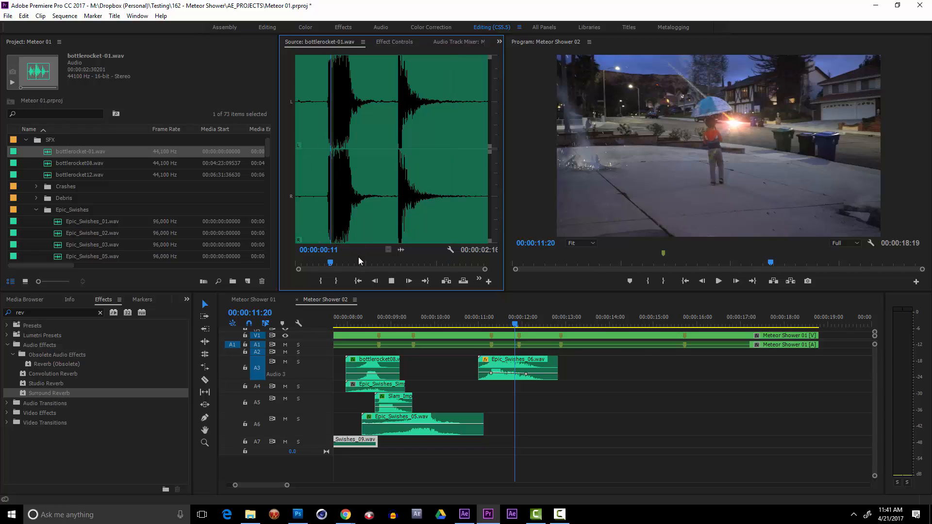
Place the first burst of bottlerocket-01.wav, marked out at 00:00:01:09, on audio track A4 at about 00:00:11:16 and play it.
{"action": "left_click", "coordinate": [326, 235]}
{"action": "left_click_drag", "start_coordinate": [404, 219], "coordinate": [512, 386]}
{"action": "left_click", "coordinate": [342, 282]}
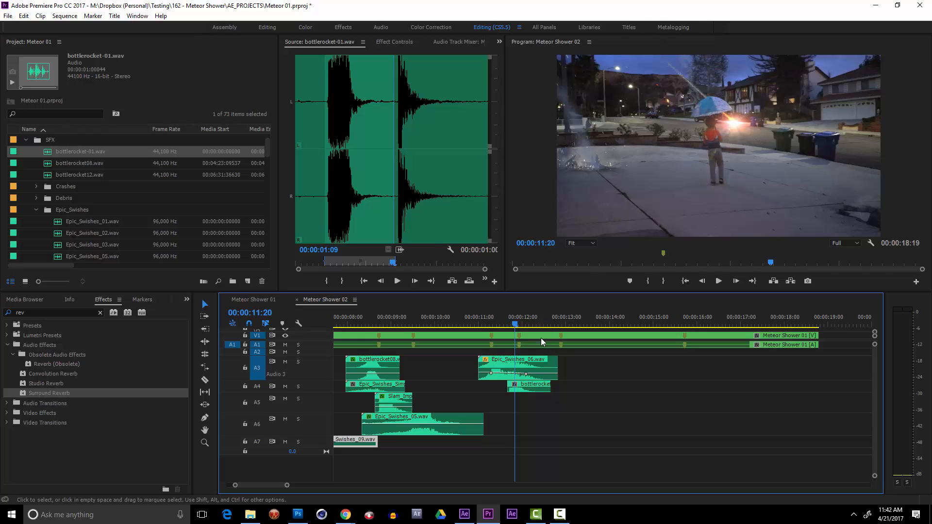
{"action": "left_click", "coordinate": [510, 324]}
{"action": "key", "text": "space"}
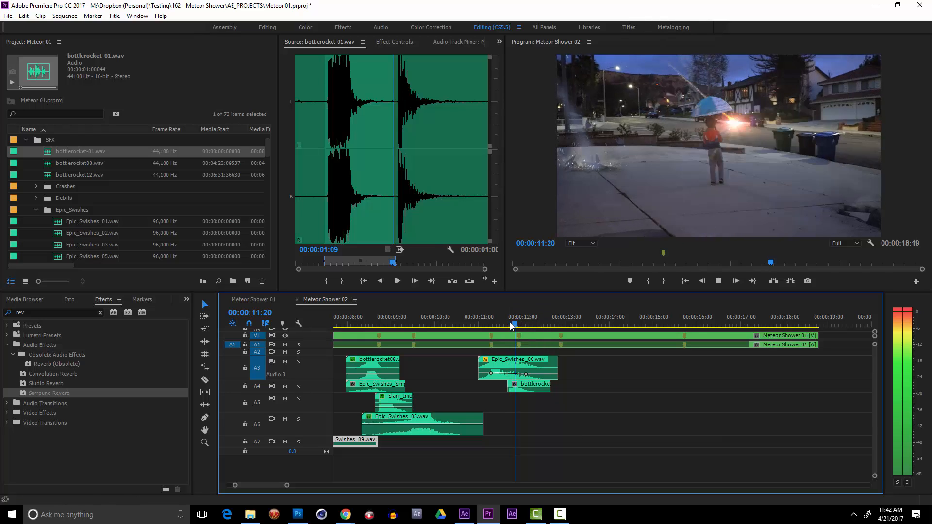
Expand audio track A4 and lower the bottlerocket-01.wav volume with keyframes, fading in from -oo dB at 00:00:11:16.
{"action": "key", "text": "="}
{"action": "key", "text": "="}
{"action": "key", "text": "="}
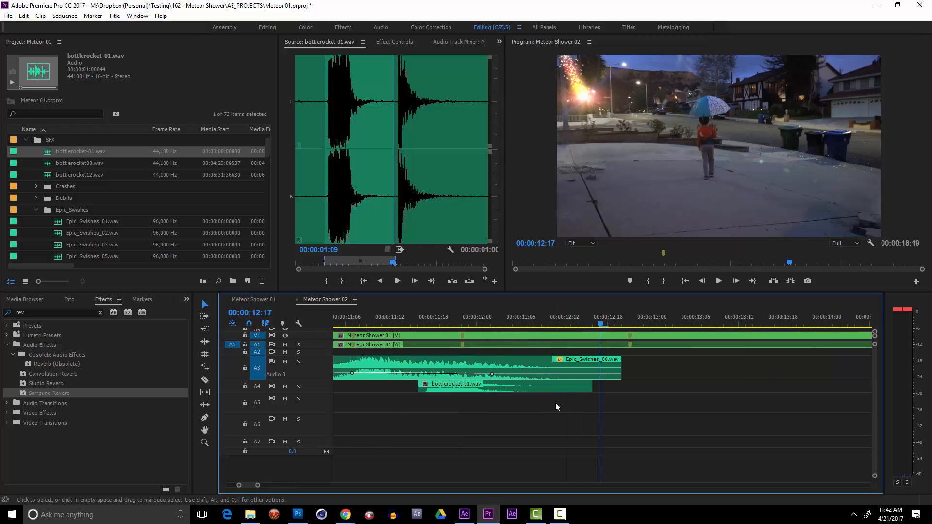
{"action": "left_click_drag", "start_coordinate": [292, 393], "coordinate": [295, 440]}
{"action": "left_click", "coordinate": [469, 411], "text": "ctrl"}
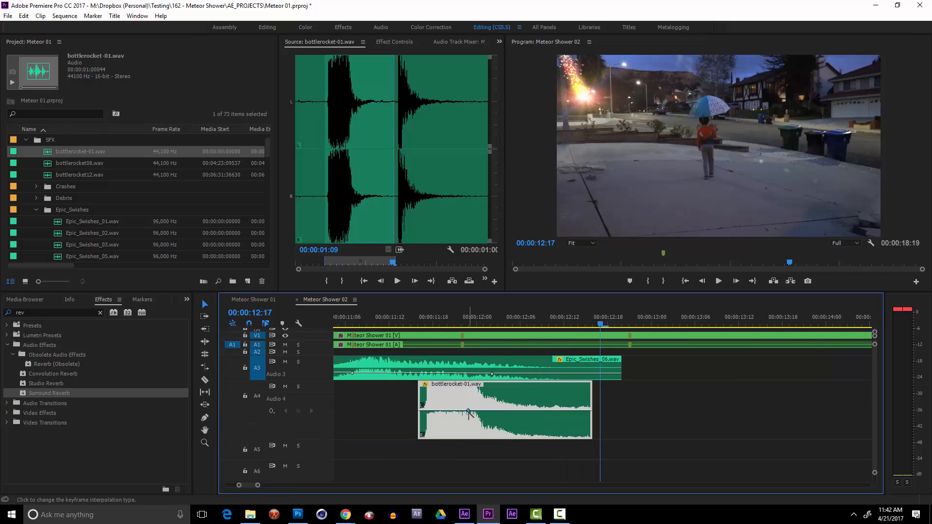
{"action": "left_click_drag", "start_coordinate": [469, 410], "coordinate": [469, 433]}
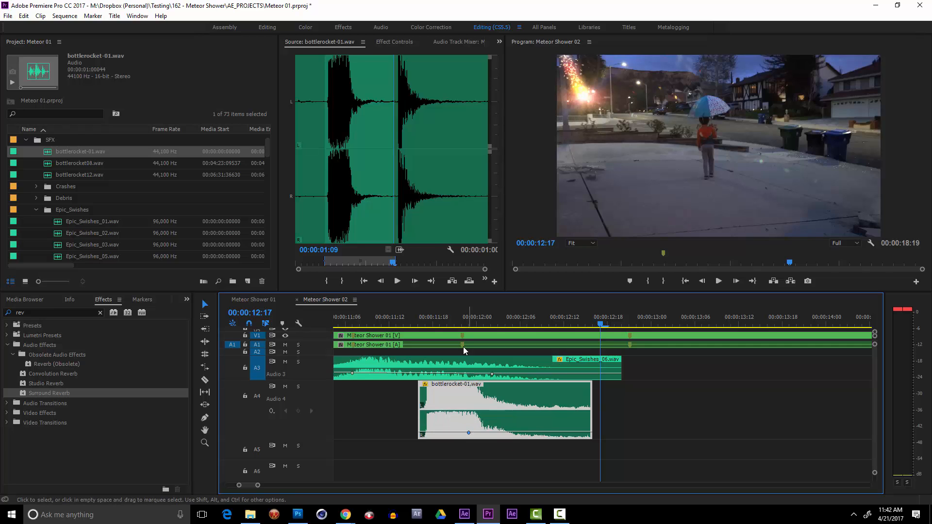
{"action": "left_click_drag", "start_coordinate": [447, 317], "coordinate": [404, 322]}
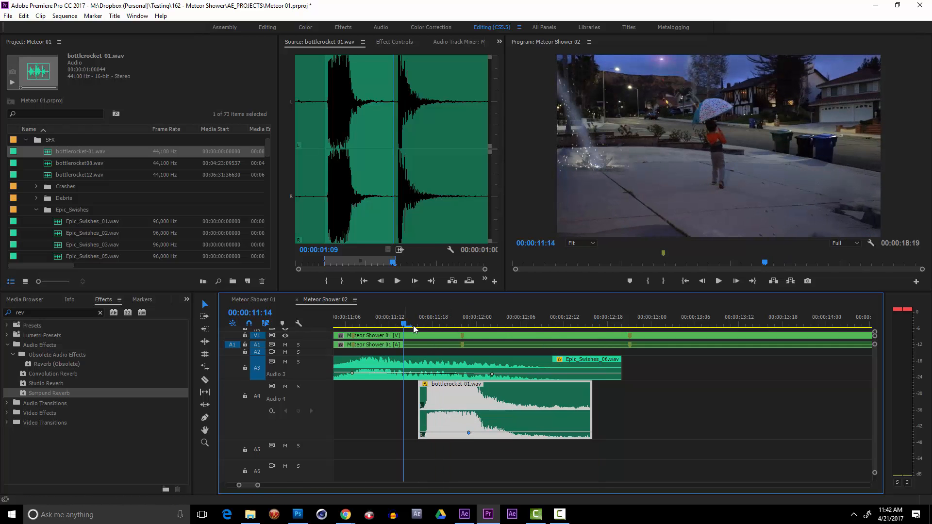
{"action": "left_click_drag", "start_coordinate": [432, 434], "coordinate": [421, 436]}
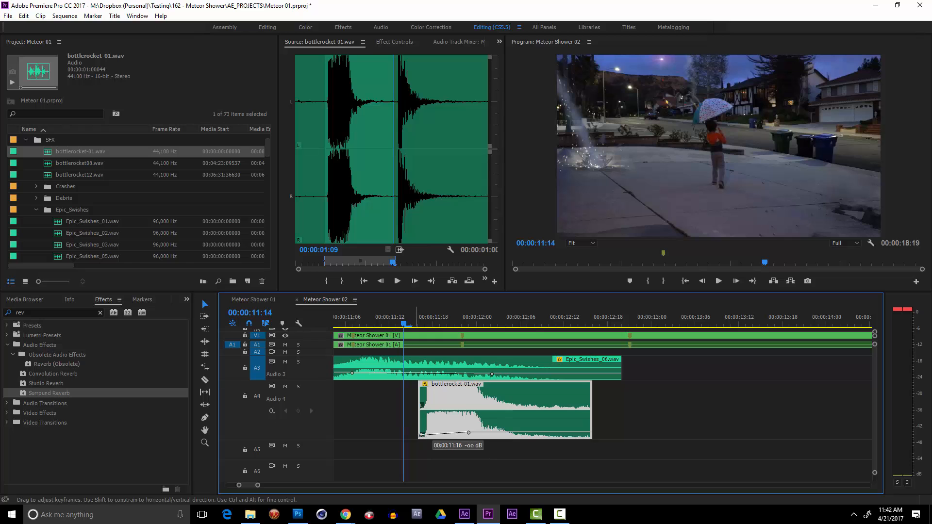
Play repeatedly from just before the bottlerocket-01.wav clip to judge its volume and timing against the impact.
{"action": "key", "text": "space"}
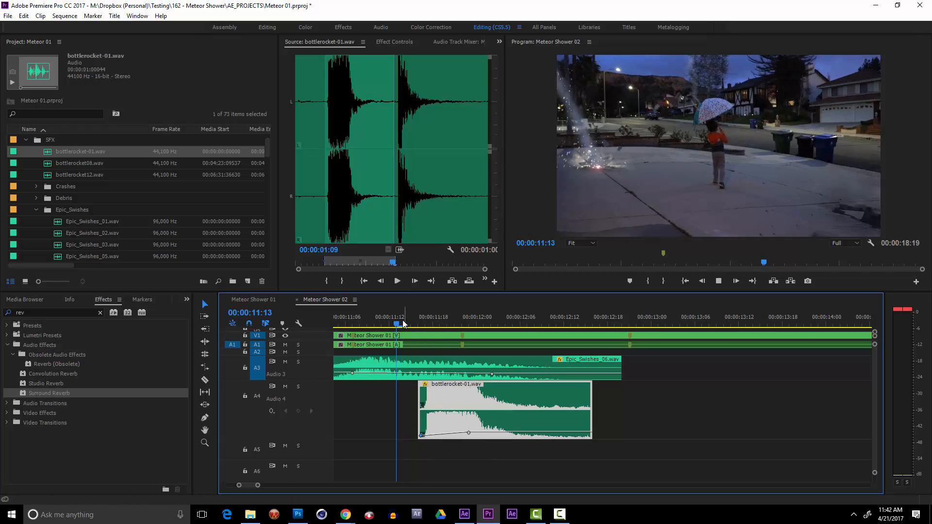
{"action": "key", "text": "space"}
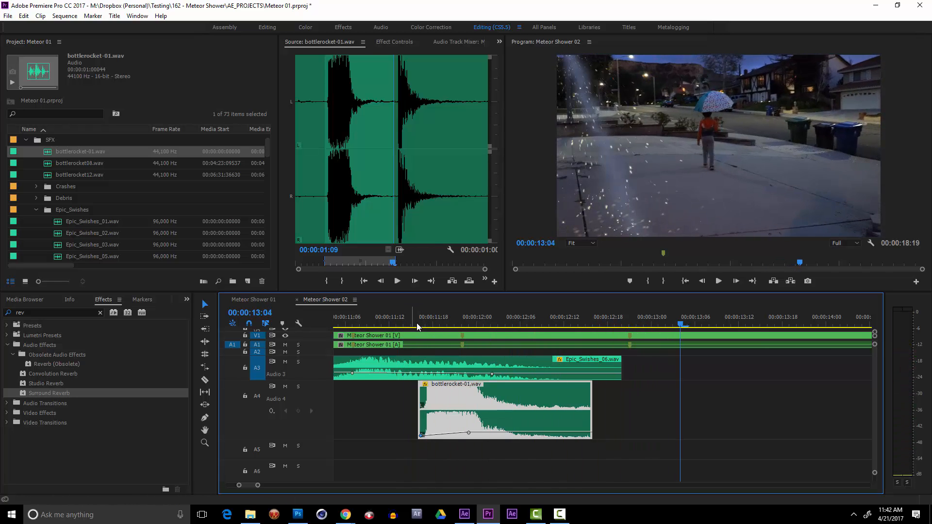
{"action": "left_click", "coordinate": [376, 321]}
{"action": "key", "text": "space"}
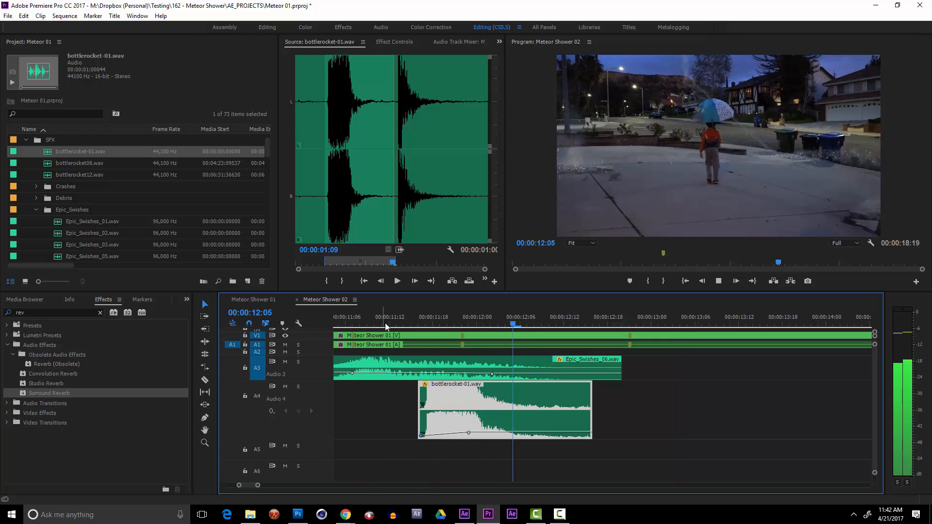
{"action": "key", "text": "space"}
{"action": "left_click", "coordinate": [411, 322]}
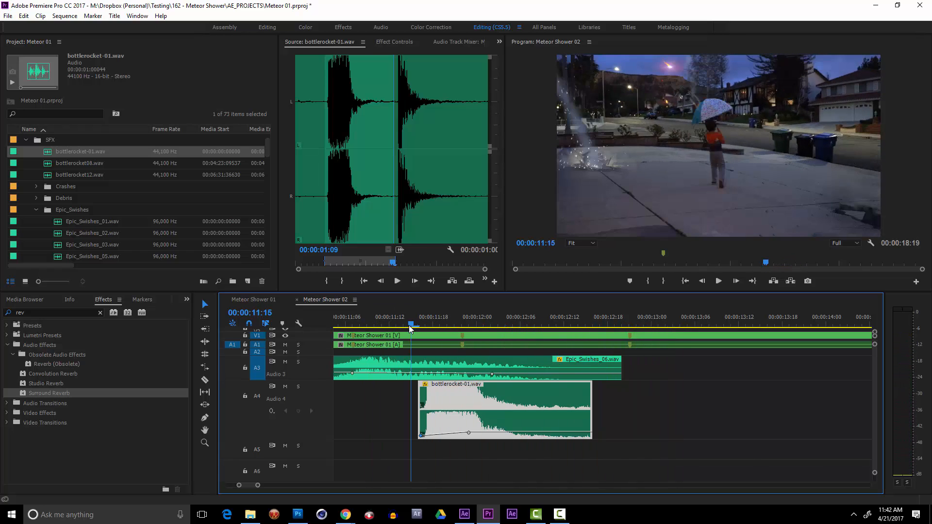
{"action": "key", "text": "space"}
{"action": "key", "text": "space"}
Move the bottlerocket-01.wav clip on A4 to start at the 00:00:11:22 impact marker and play through it.
{"action": "left_click_drag", "start_coordinate": [466, 400], "coordinate": [510, 402]}
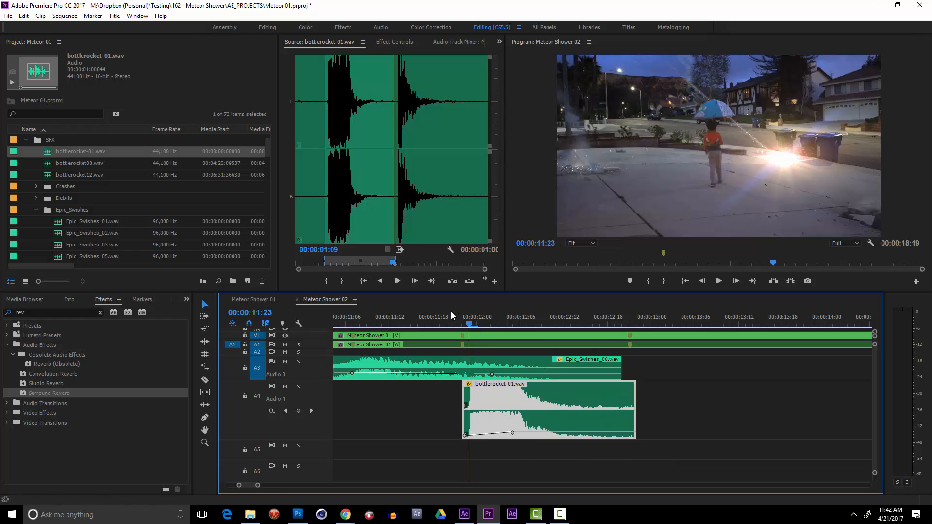
{"action": "left_click", "coordinate": [433, 321]}
{"action": "key", "text": "space"}
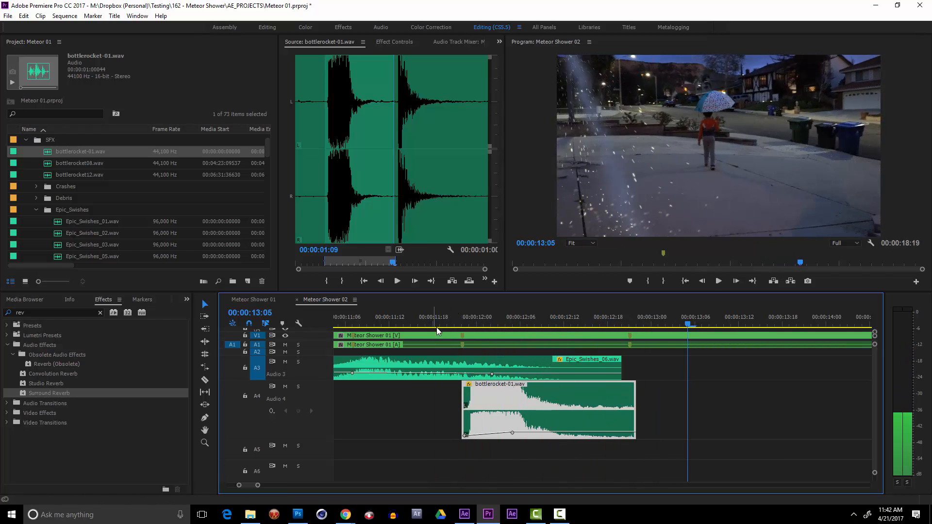
Shift bottlerocket-01.wav one frame earlier so its burst begins at 00:00:11:22, and play through the impact.
{"action": "mouse_move", "coordinate": [455, 324]}
{"action": "left_mouse_down"}
{"action": "mouse_move", "coordinate": [531, 327]}
{"action": "mouse_move", "coordinate": [461, 331]}
{"action": "left_mouse_up"}
{"action": "left_click_drag", "start_coordinate": [487, 397], "coordinate": [481, 401]}
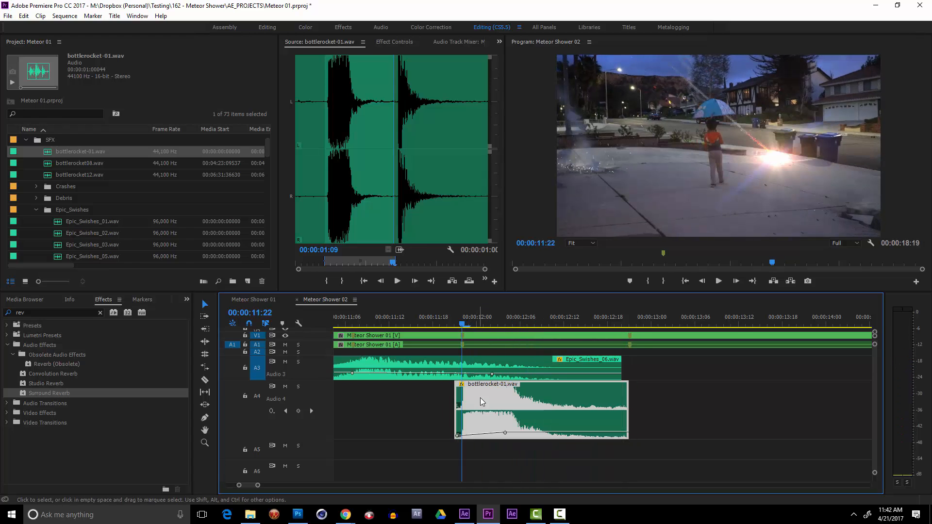
{"action": "key", "text": "space"}
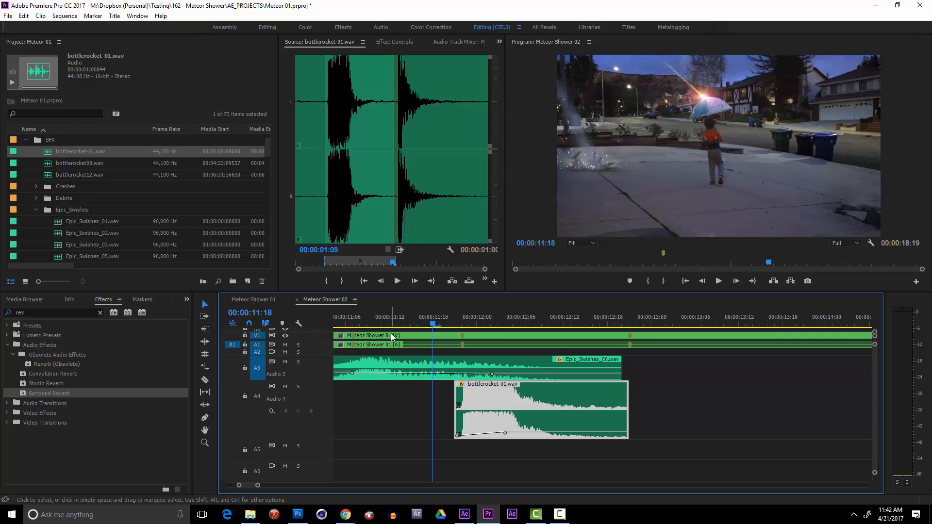
{"action": "key", "text": "space"}
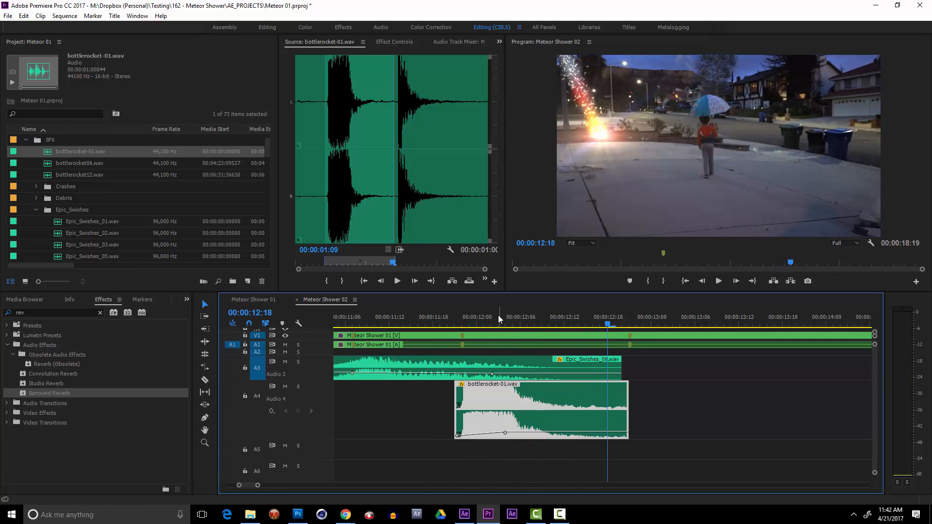
Move the bottlerocket-01.wav clip on A4 earlier to start at 00:00:11:13, and slightly lower its second volume keyframe after playing it through.
{"action": "left_click_drag", "start_coordinate": [507, 399], "coordinate": [449, 399]}
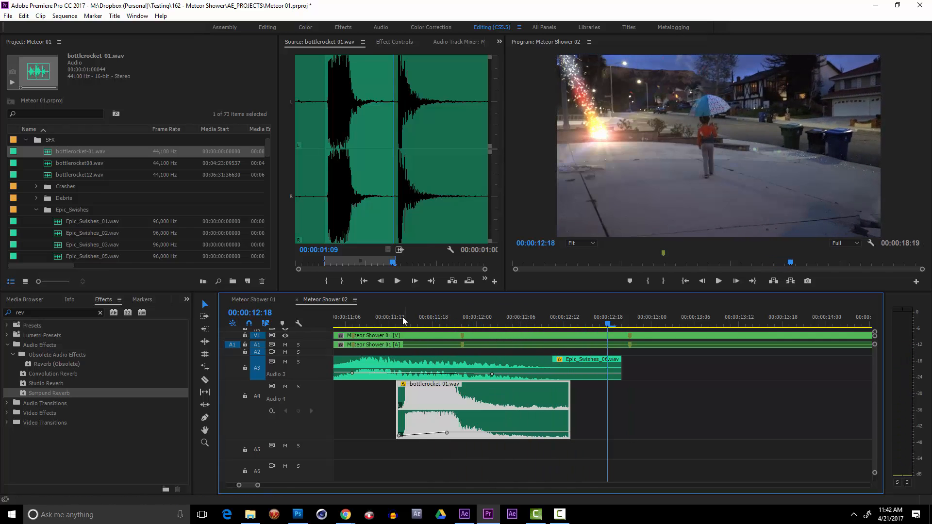
{"action": "left_click", "coordinate": [400, 321]}
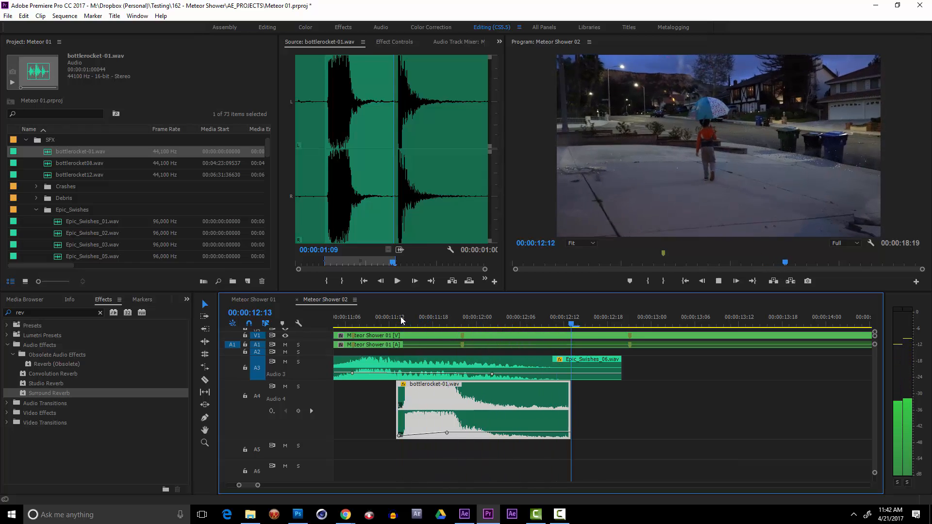
{"action": "key", "text": "space"}
{"action": "key", "text": "minus"}
{"action": "key", "text": "minus"}
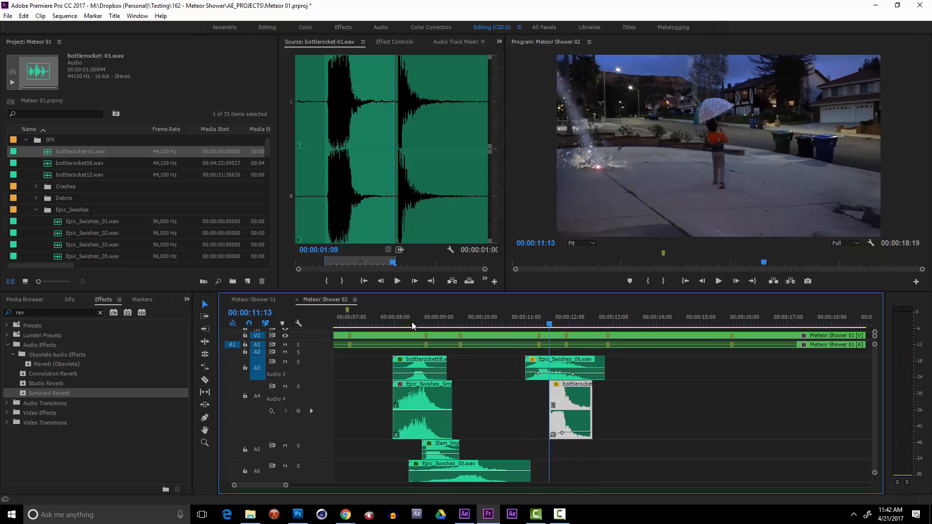
{"action": "left_click_drag", "start_coordinate": [563, 434], "coordinate": [563, 436]}
Look through the bottlerocket sounds in the SFX bin and collapse the Epic_Swishes bin to reach the sounds listed below it.
{"action": "left_click", "coordinate": [83, 162]}
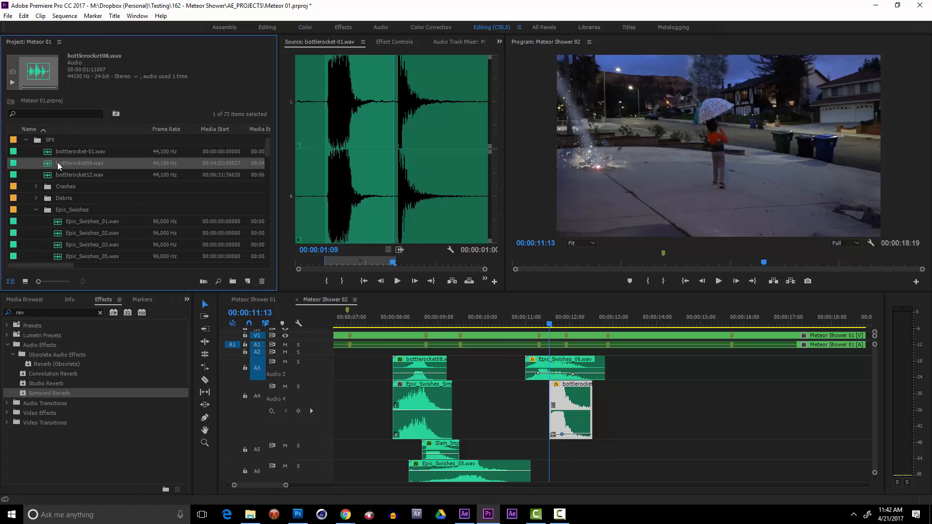
{"action": "left_click", "coordinate": [45, 175]}
{"action": "scroll", "coordinate": [45, 175], "scroll_direction": "down", "scroll_amount": 2}
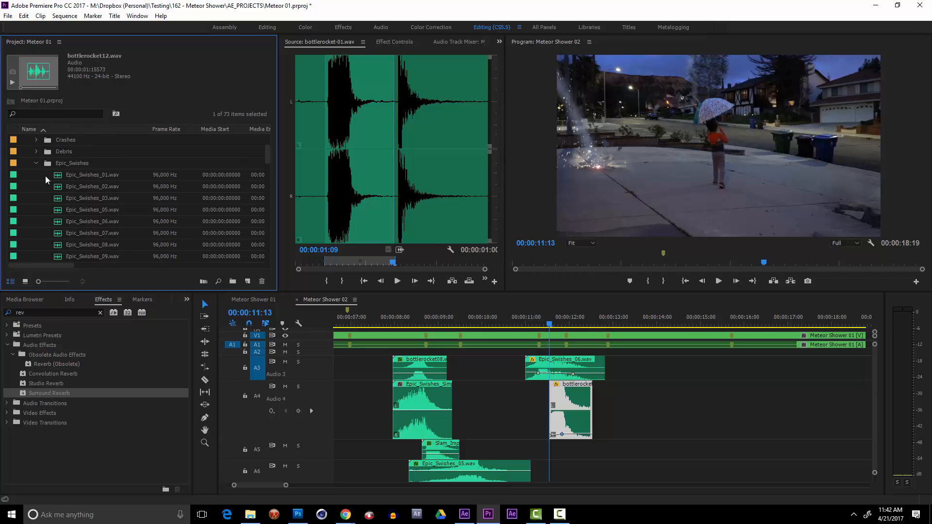
{"action": "scroll", "coordinate": [44, 179], "scroll_direction": "up", "scroll_amount": 1}
{"action": "left_click", "coordinate": [39, 185]}
{"action": "left_click", "coordinate": [37, 186]}
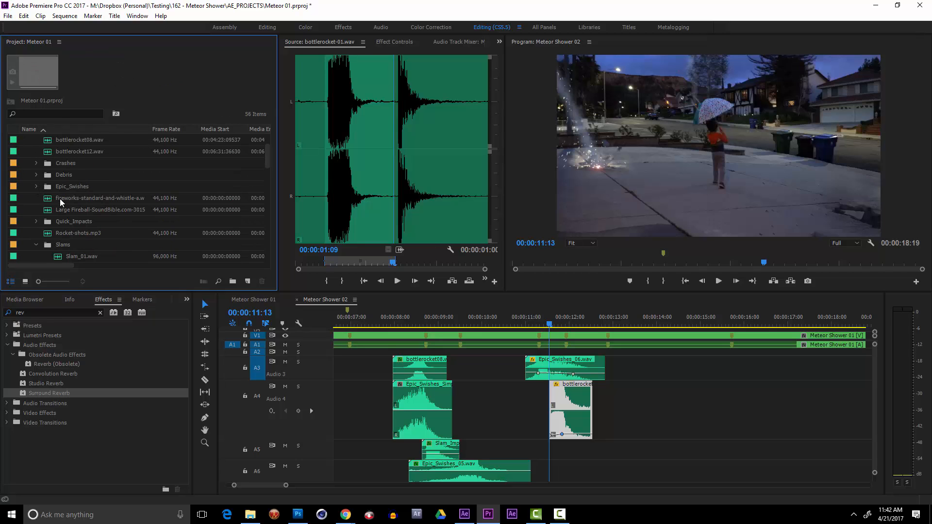
Load Rocket-shots.mp3 into the Source monitor and audition a portion of its shots.
{"action": "scroll", "coordinate": [60, 199], "scroll_direction": "down", "scroll_amount": 1}
{"action": "left_click", "coordinate": [69, 221]}
{"action": "left_click_drag", "start_coordinate": [52, 224], "coordinate": [330, 169]}
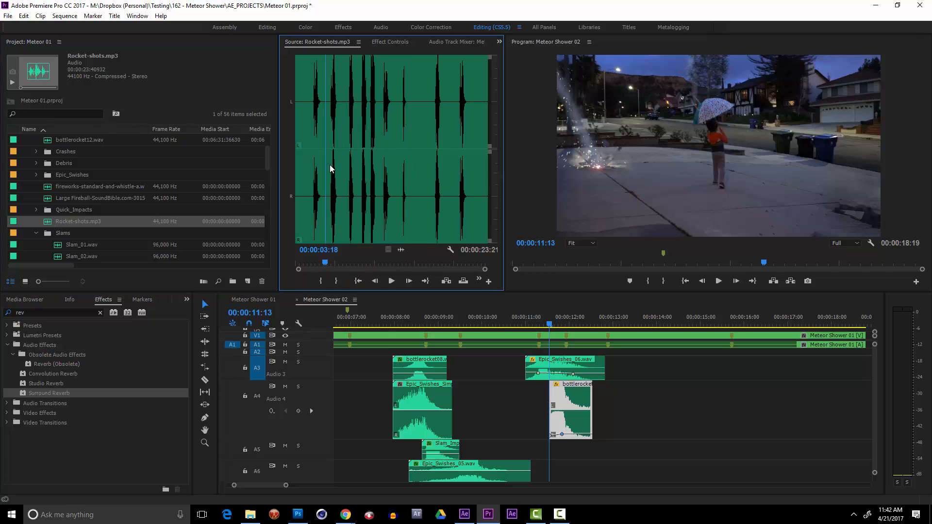
{"action": "key", "text": "space"}
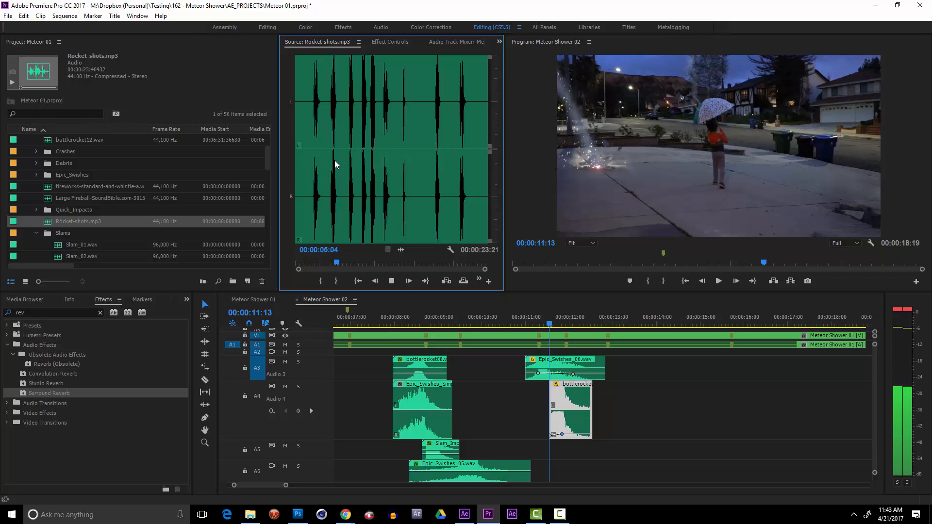
{"action": "key", "text": "space"}
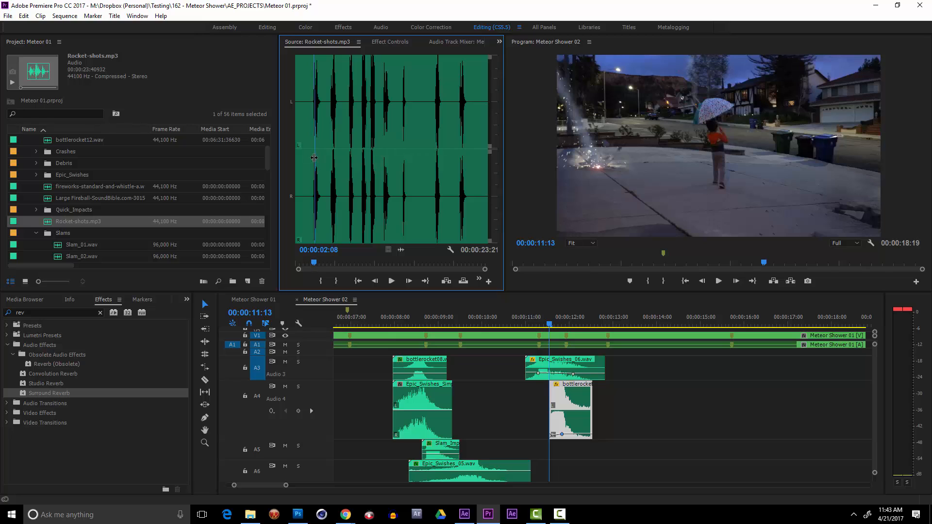
Mark the first shot in Rocket-shots.mp3 with an in point at 00:00:02:01 and an out point at 00:00:03:07.
{"action": "left_click_drag", "start_coordinate": [314, 158], "coordinate": [313, 158]}
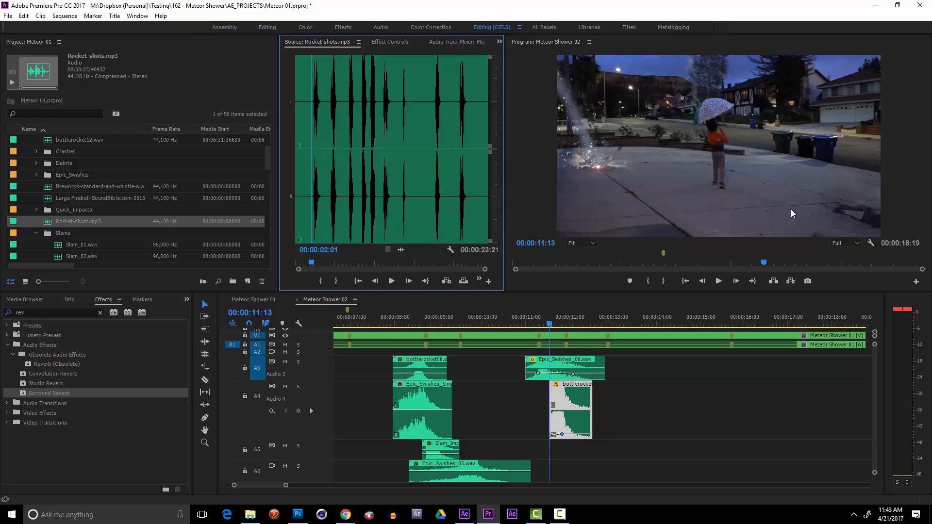
{"action": "left_click", "coordinate": [321, 281]}
{"action": "key", "text": "space"}
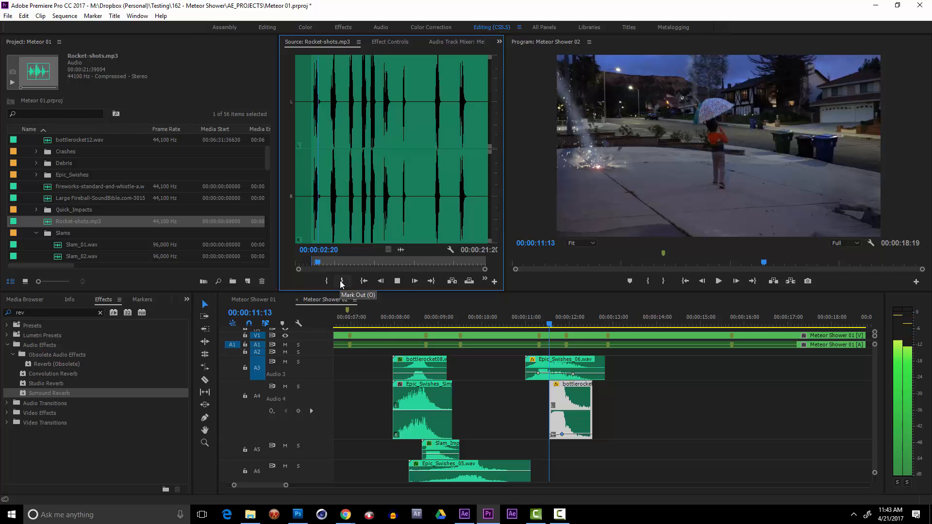
{"action": "left_click", "coordinate": [337, 281]}
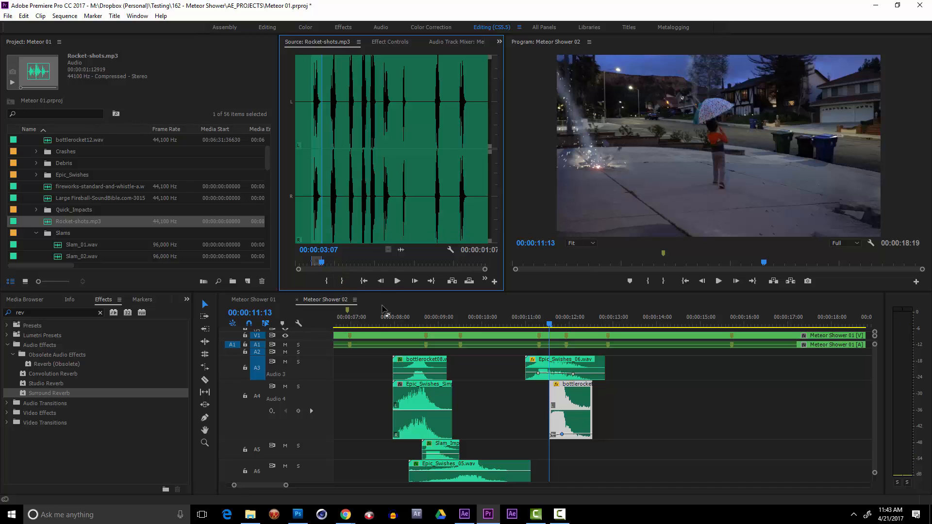
Place the marked Rocket-shots audio on track A5 around the ground impact at 00:00:06:23 in Meteor Shower 02.
{"action": "left_click", "coordinate": [498, 354]}
{"action": "scroll", "coordinate": [486, 369], "scroll_direction": "up", "scroll_amount": 2}
{"action": "left_click", "coordinate": [390, 321]}
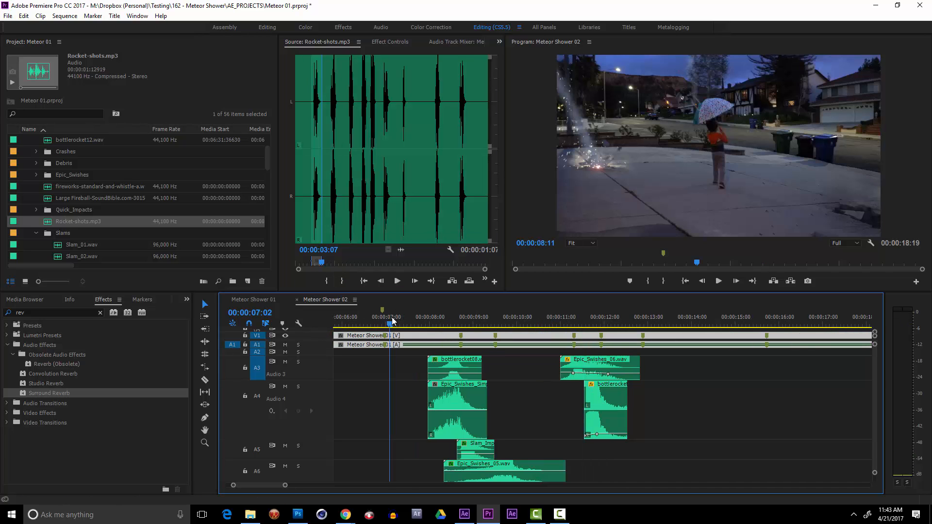
{"action": "left_click_drag", "start_coordinate": [394, 321], "coordinate": [384, 320]}
{"action": "scroll", "coordinate": [878, 423], "scroll_direction": "down", "scroll_amount": 3}
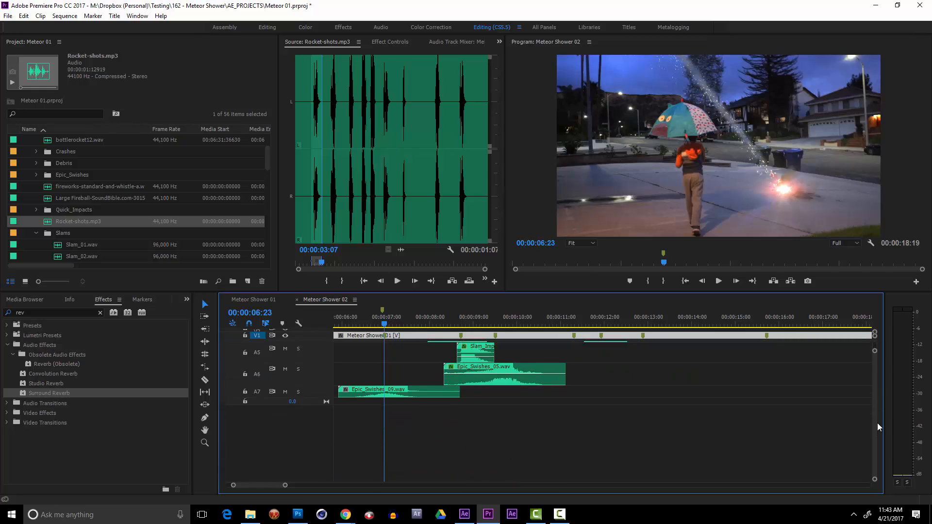
{"action": "scroll", "coordinate": [878, 424], "scroll_direction": "up", "scroll_amount": 1}
{"action": "left_click_drag", "start_coordinate": [398, 251], "coordinate": [399, 385]}
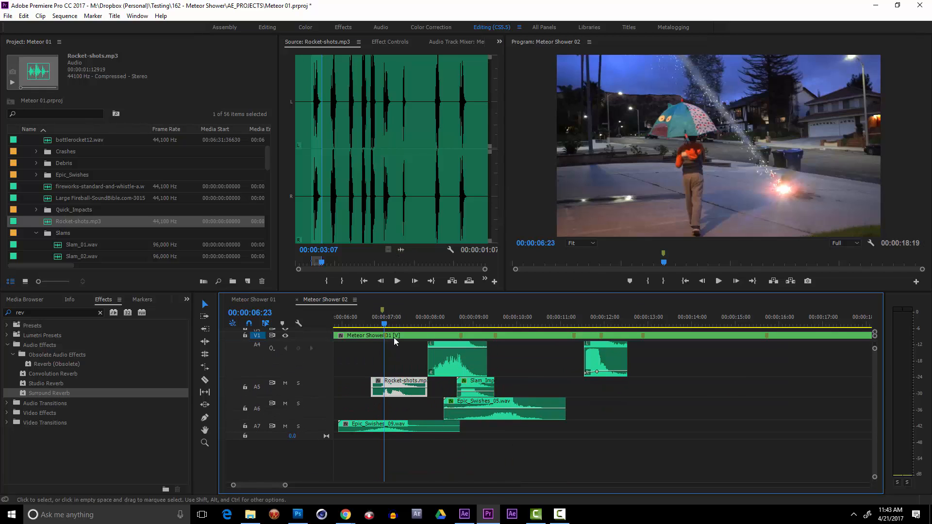
Align the Rocket-shots clip on A5 with the flash at 00:00:06:22, and play the sequence through to the umbrella impact.
{"action": "left_click_drag", "start_coordinate": [384, 322], "coordinate": [387, 324]}
{"action": "key", "text": "="}
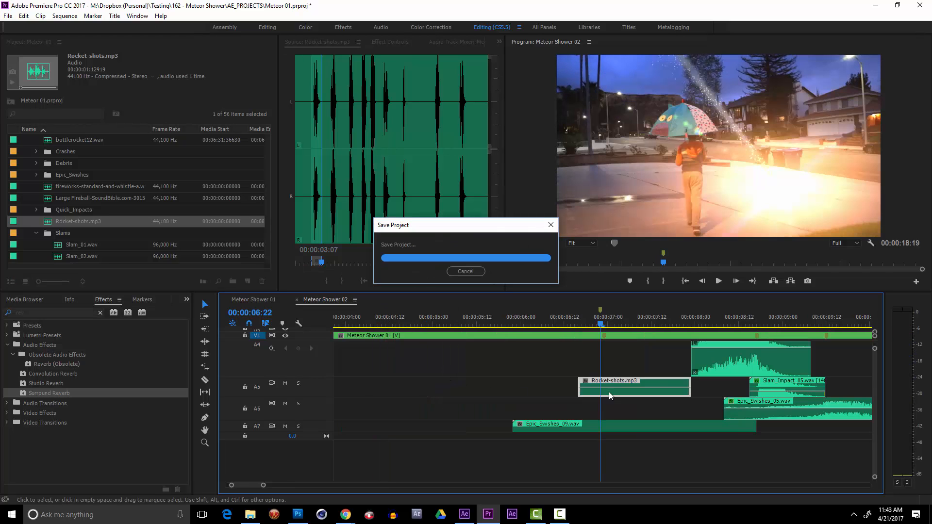
{"action": "mouse_move", "coordinate": [644, 383]}
{"action": "left_mouse_down"}
{"action": "mouse_move", "coordinate": [597, 386]}
{"action": "mouse_move", "coordinate": [646, 383]}
{"action": "left_mouse_up"}
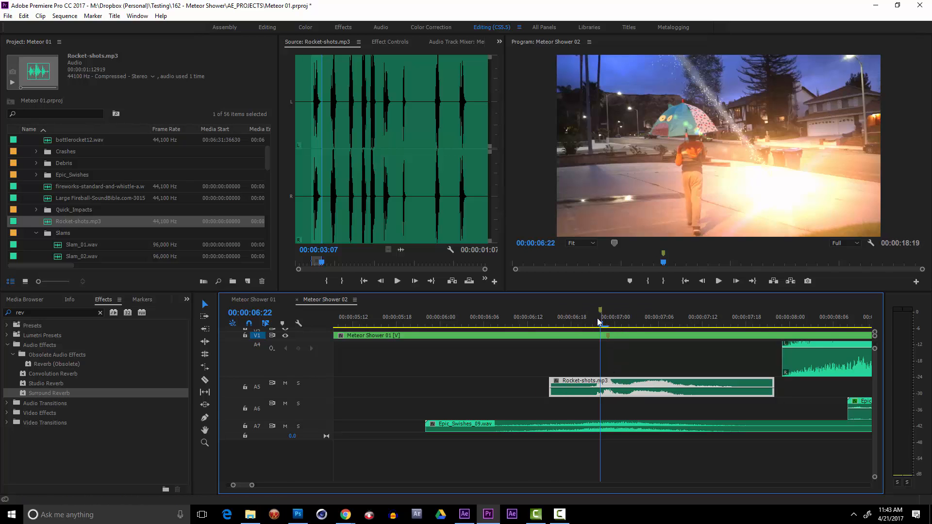
{"action": "key", "text": "space"}
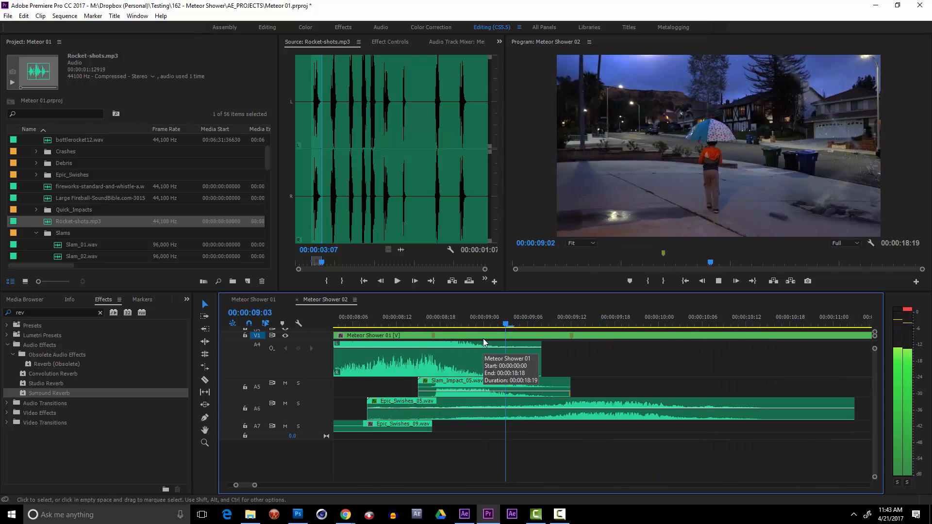
{"action": "left_click", "coordinate": [564, 330]}
{"action": "key", "text": "space"}
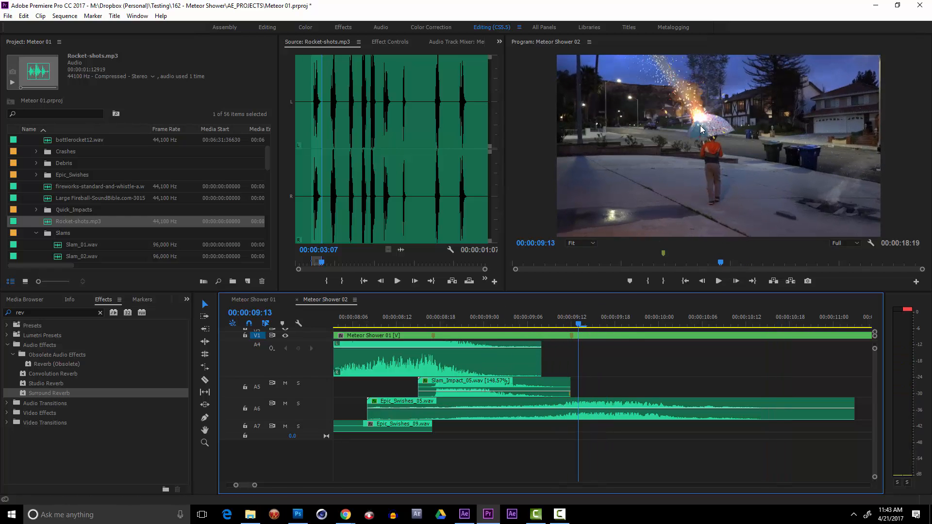
Mark the shot near 11 seconds in Rocket-shots.mp3, from 00:00:11:00 to 00:00:11:19.
{"action": "left_click", "coordinate": [383, 191]}
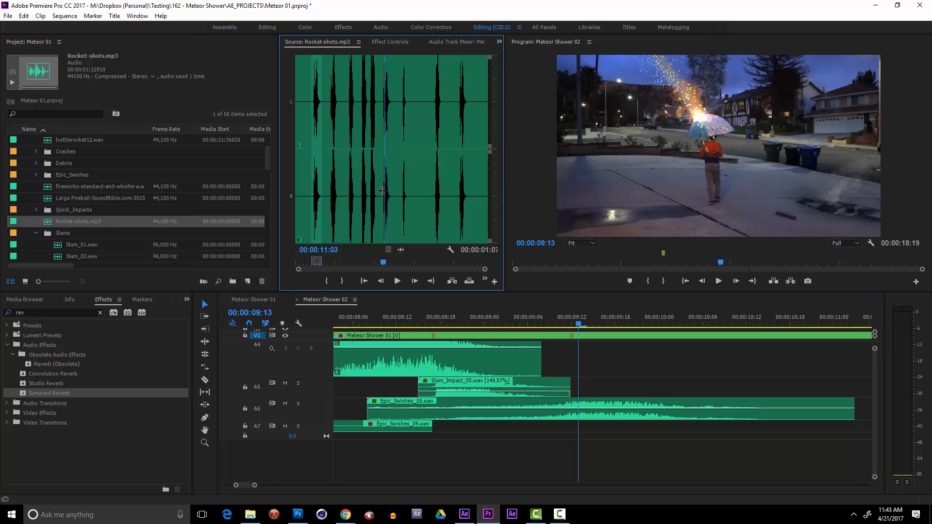
{"action": "key", "text": "space"}
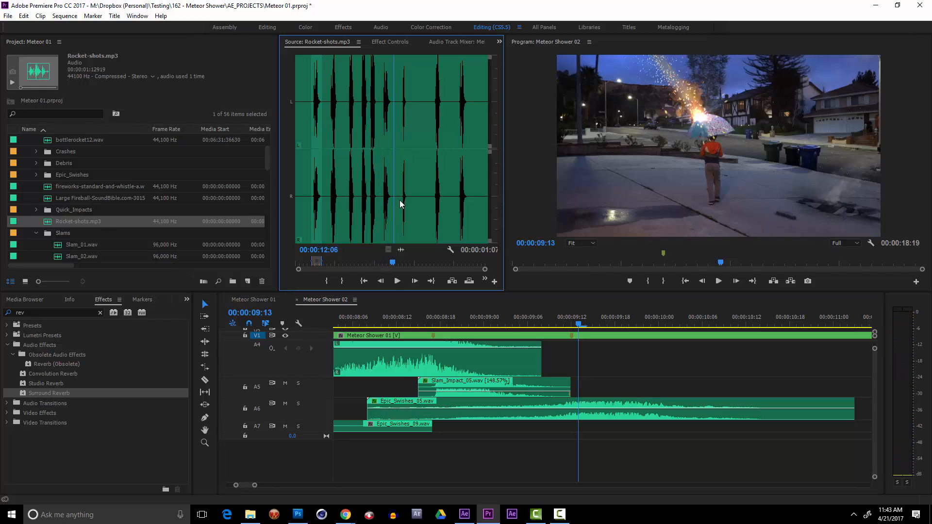
{"action": "left_click", "coordinate": [383, 202]}
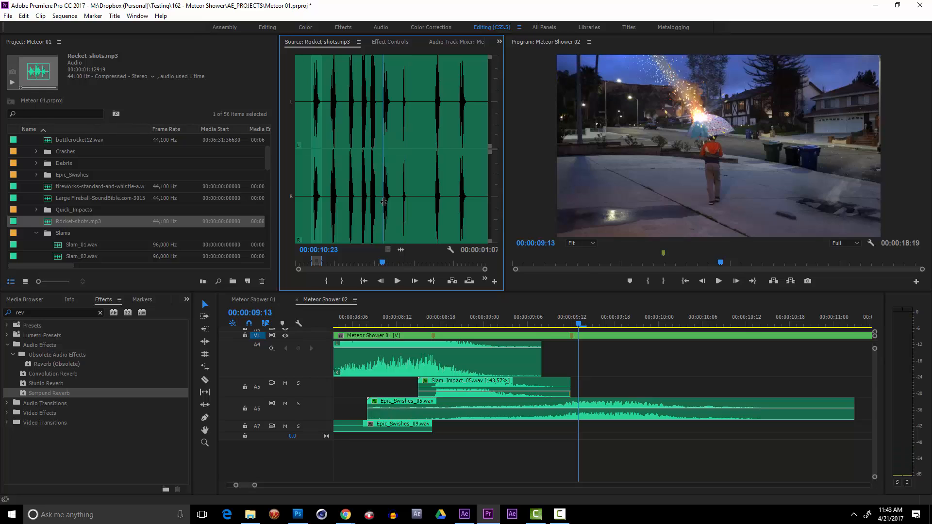
{"action": "left_click", "coordinate": [327, 280]}
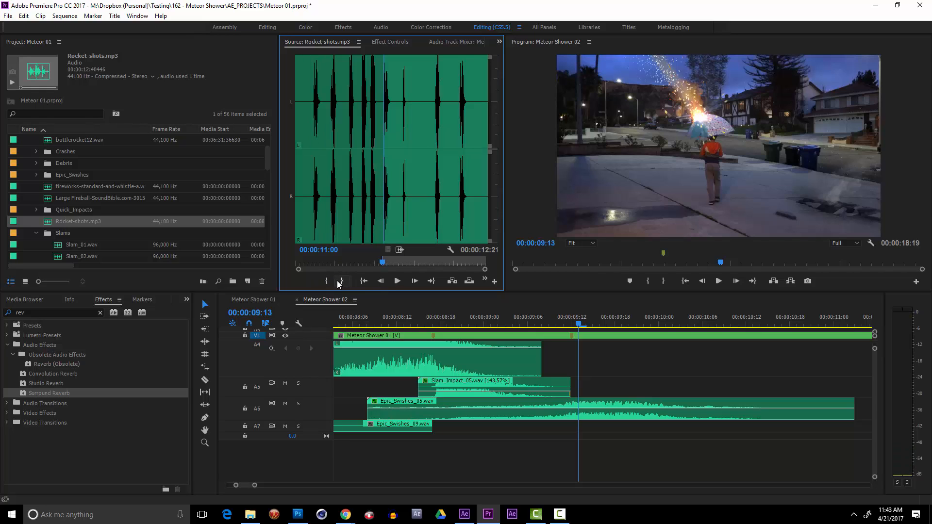
{"action": "key", "text": "space"}
{"action": "key", "text": "space"}
{"action": "left_click", "coordinate": [342, 281]}
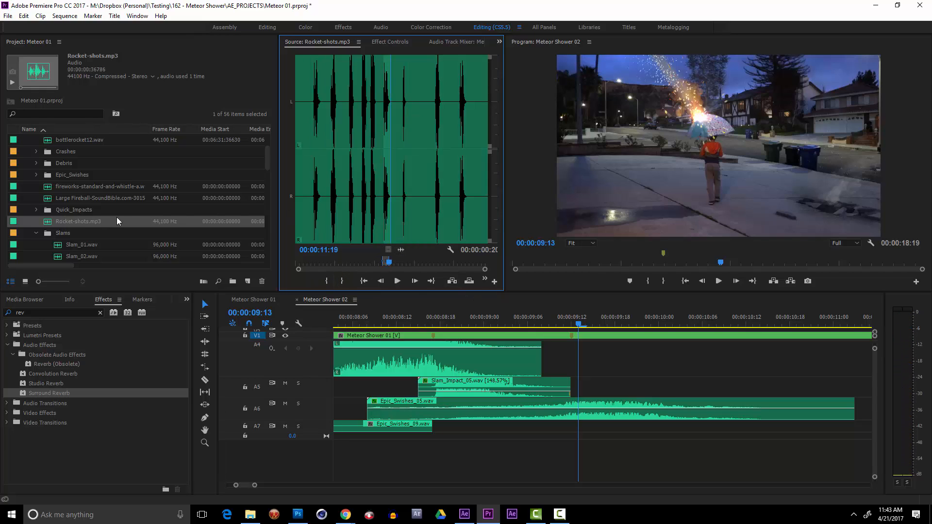
Place the marked Rocket-shots segment on track A4 with its burst at the umbrella impact at 00:00:09:12, and play it back.
{"action": "left_click_drag", "start_coordinate": [52, 223], "coordinate": [607, 357]}
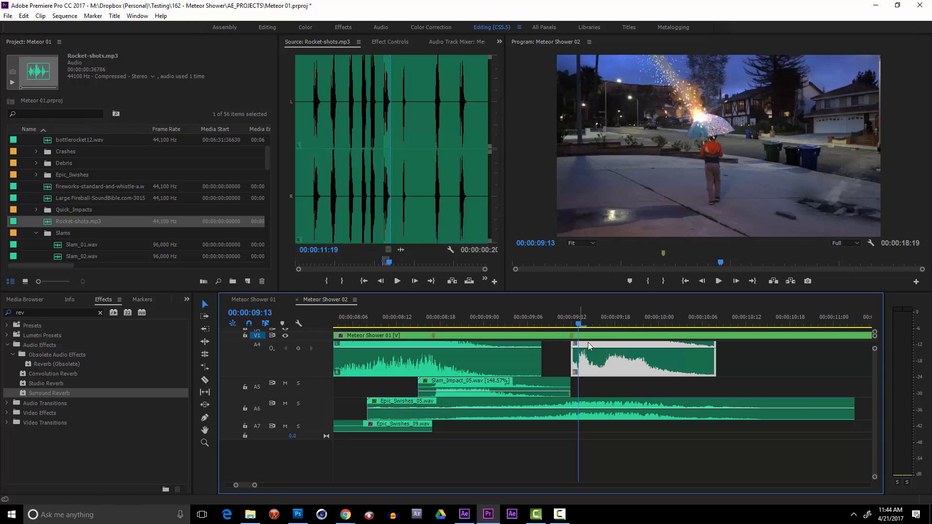
{"action": "left_click_drag", "start_coordinate": [593, 359], "coordinate": [586, 359]}
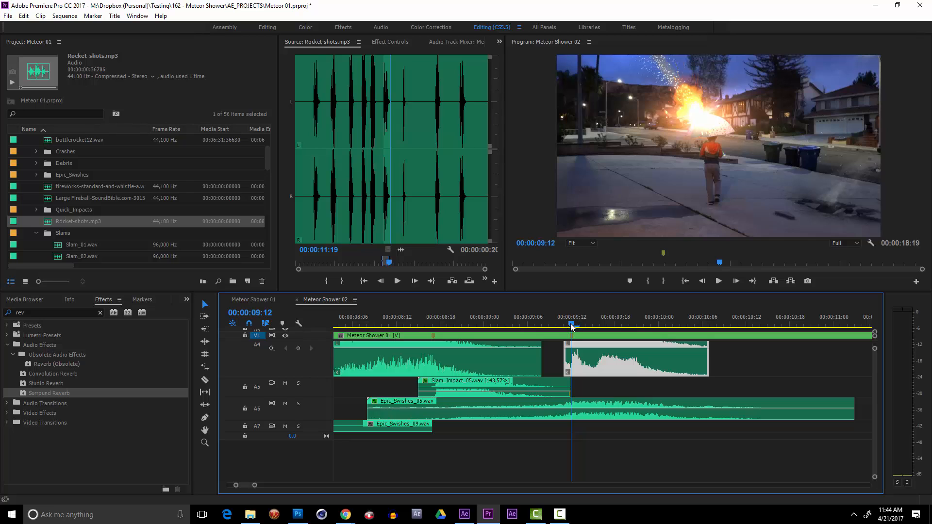
{"action": "left_click_drag", "start_coordinate": [570, 323], "coordinate": [470, 324]}
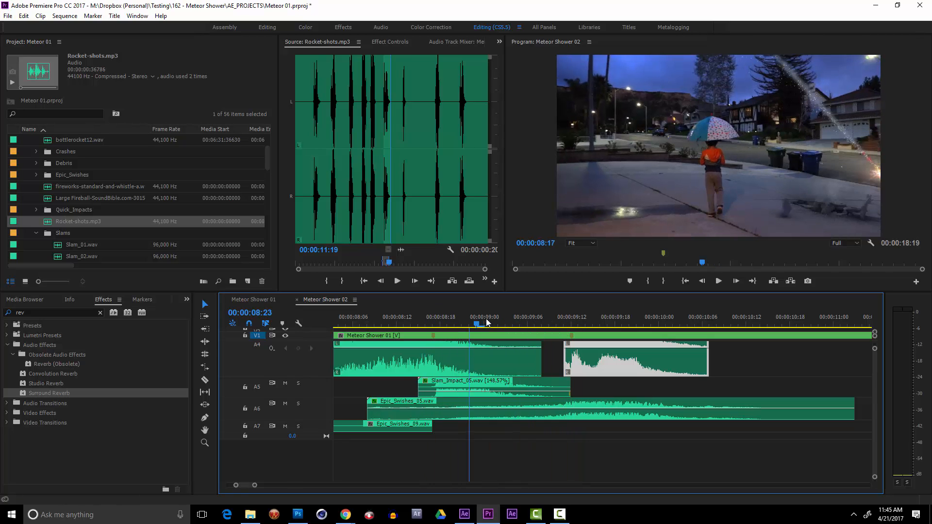
{"action": "left_click", "coordinate": [718, 281]}
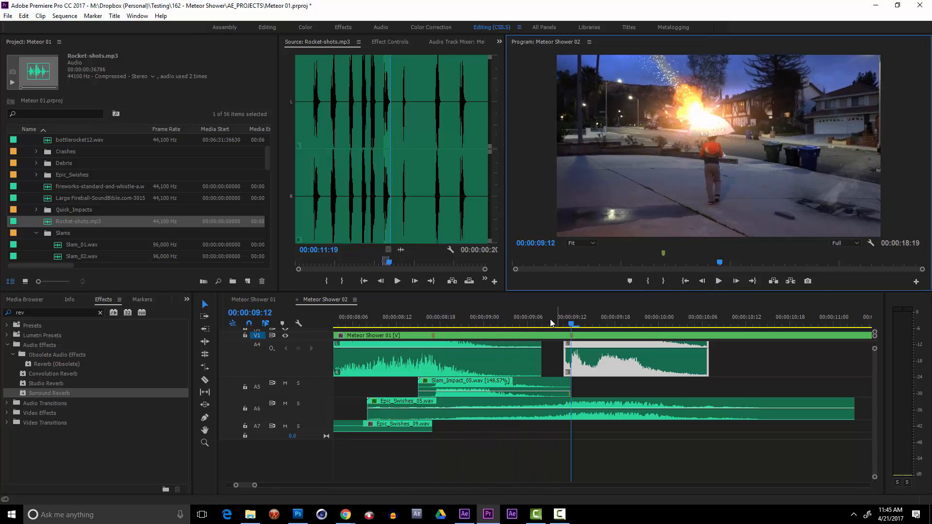
{"action": "left_click", "coordinate": [718, 281]}
{"action": "left_click", "coordinate": [718, 282]}
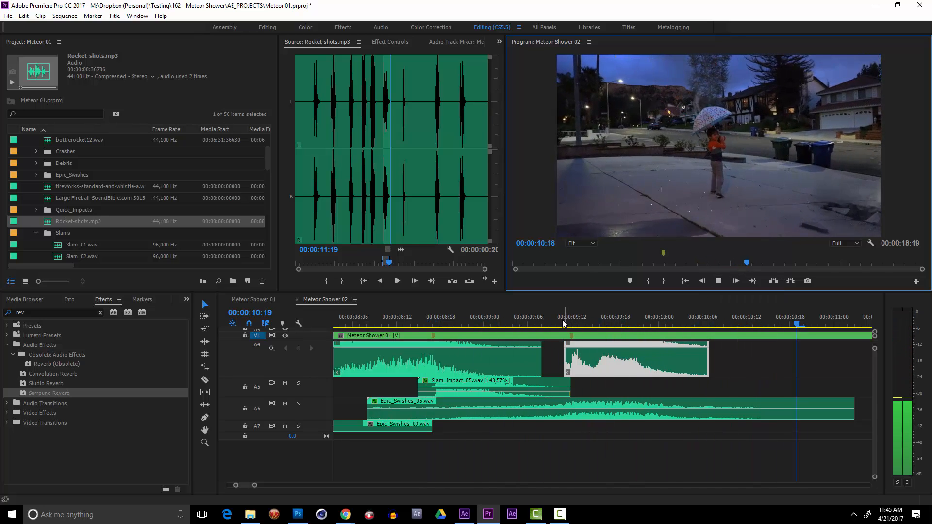
Shift Epic_Swishes_05.wav earlier on track A6 so its swell peaks around the umbrella impact, and review the passage.
{"action": "left_click_drag", "start_coordinate": [562, 321], "coordinate": [579, 338]}
{"action": "left_click_drag", "start_coordinate": [613, 409], "coordinate": [572, 409]}
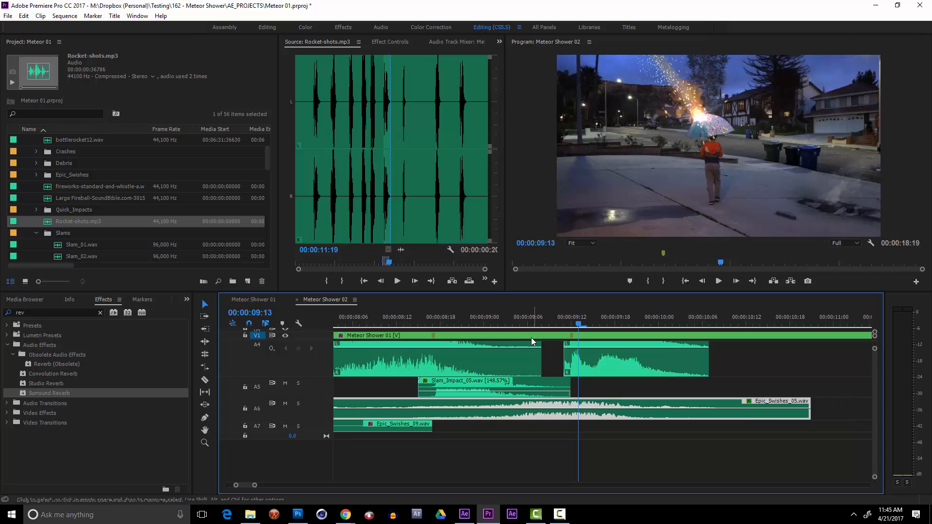
{"action": "left_click", "coordinate": [480, 319]}
{"action": "key", "text": "space"}
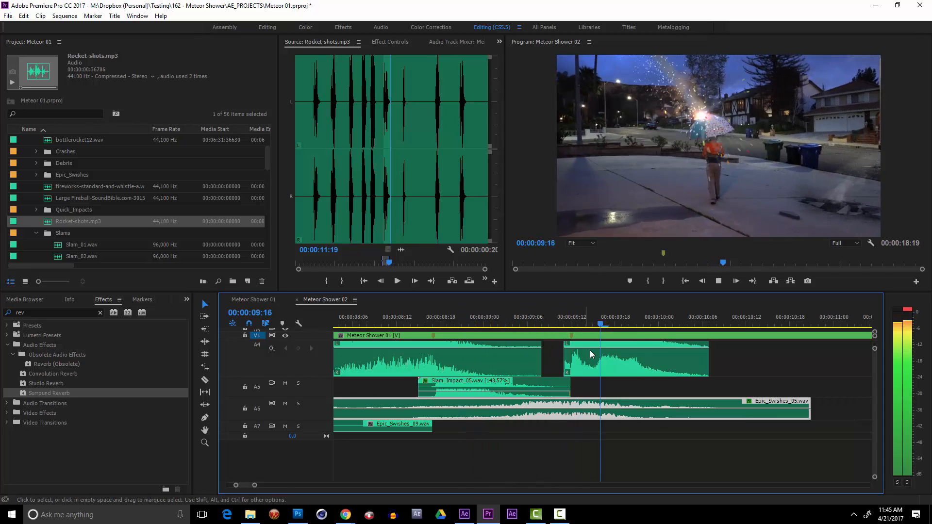
{"action": "key", "text": "space"}
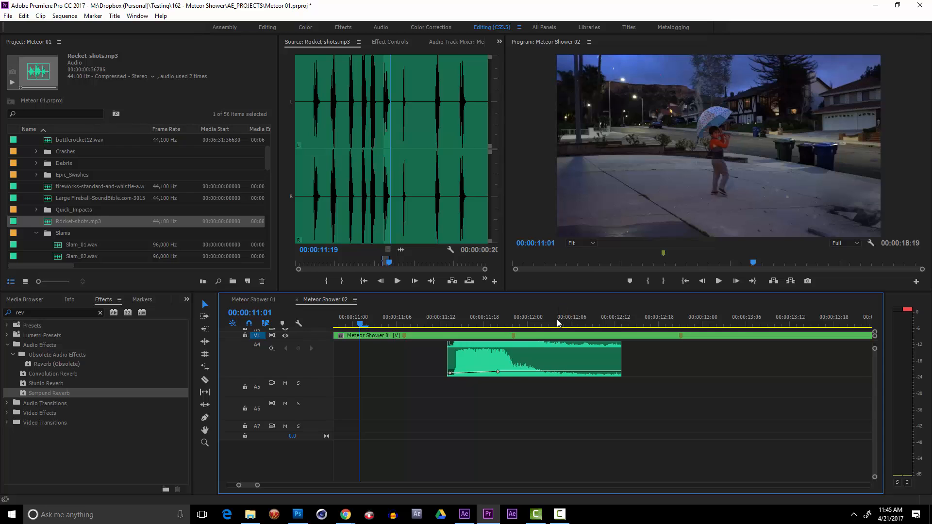
{"action": "key", "text": "minus"}
{"action": "key", "text": "minus"}
{"action": "left_click", "coordinate": [467, 323]}
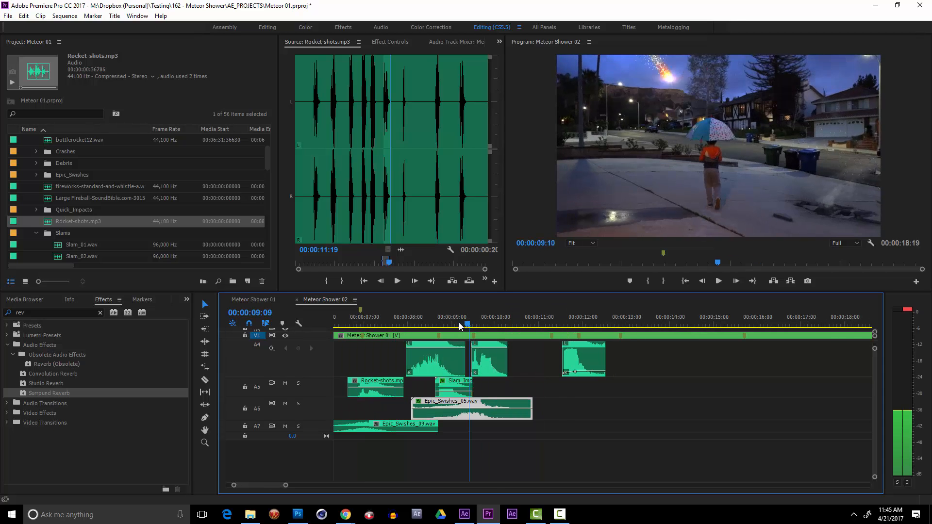
{"action": "left_click_drag", "start_coordinate": [459, 323], "coordinate": [477, 334]}
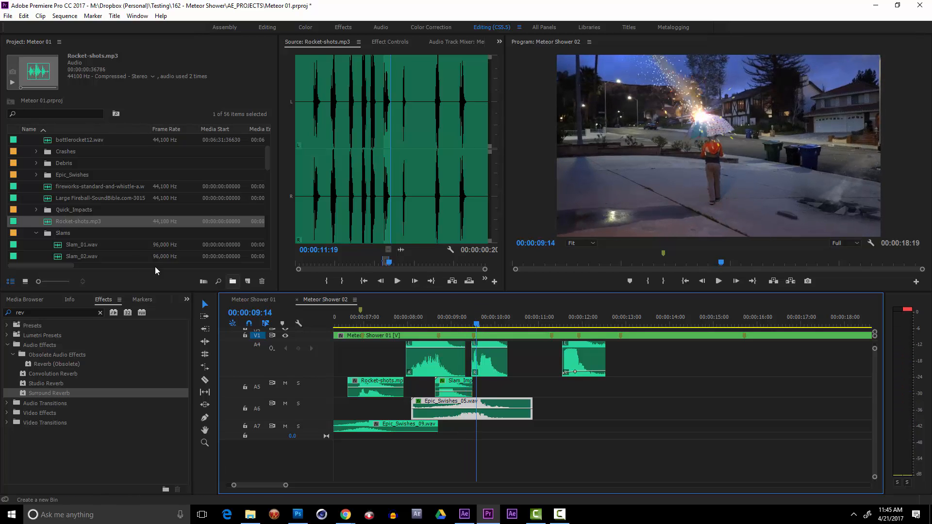
Audition fireworks-standard-and-whistle-a.wav in the Source monitor, from around 10 seconds and again from its beginning.
{"action": "scroll", "coordinate": [101, 204], "scroll_direction": "down", "scroll_amount": 2}
{"action": "scroll", "coordinate": [101, 203], "scroll_direction": "up", "scroll_amount": 3}
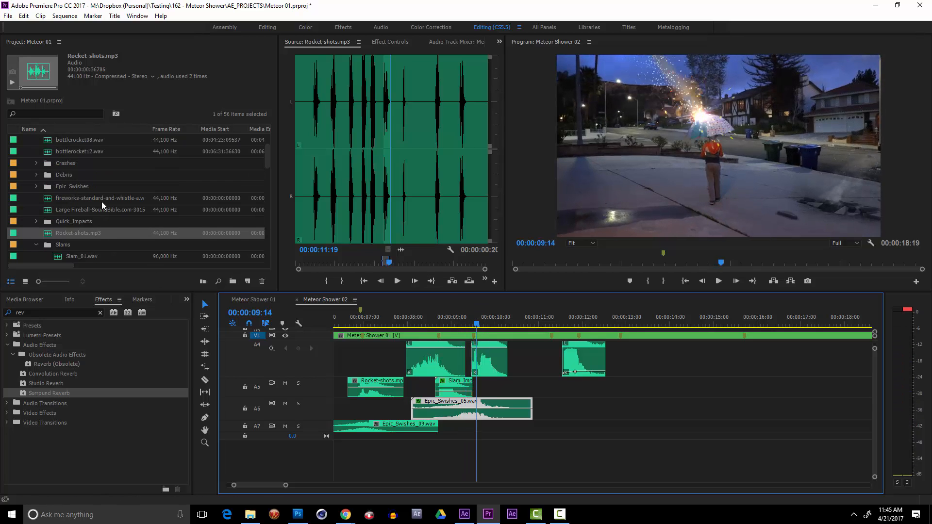
{"action": "double_click", "coordinate": [101, 200]}
{"action": "left_click", "coordinate": [390, 193]}
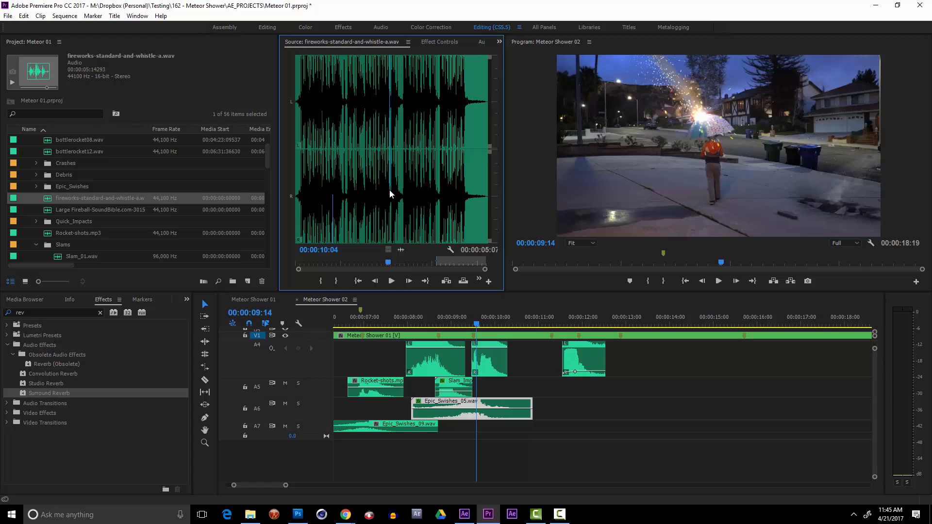
{"action": "key", "text": "space"}
{"action": "key", "text": "equal"}
{"action": "key", "text": "equal"}
{"action": "key", "text": "equal"}
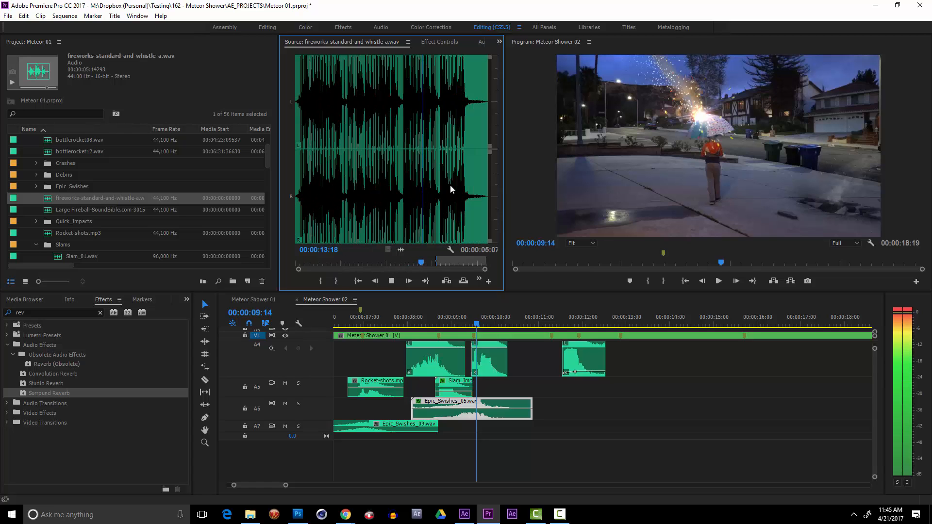
{"action": "left_click", "coordinate": [463, 190]}
{"action": "left_click_drag", "start_coordinate": [302, 212], "coordinate": [298, 210]}
{"action": "key", "text": "space"}
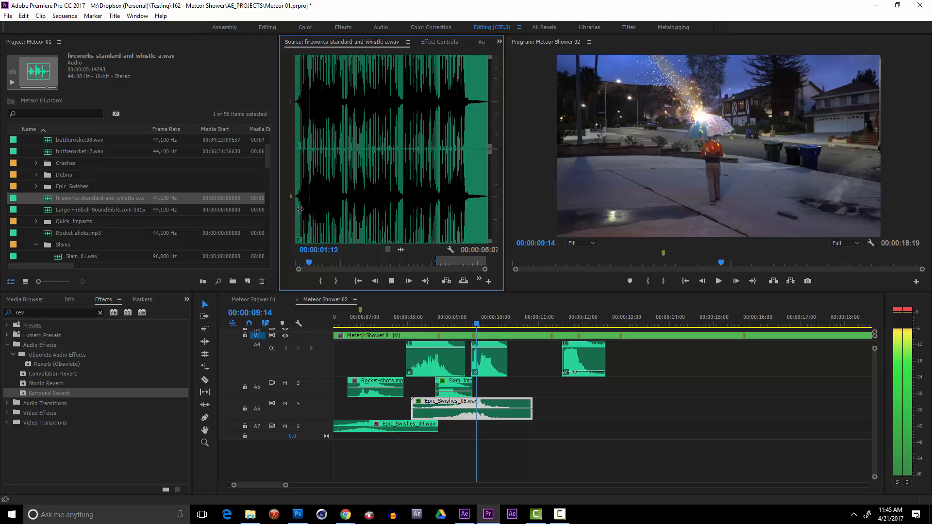
Audition the Large Fireball-SoundBible.com sound in the Source monitor.
{"action": "double_click", "coordinate": [88, 212]}
{"action": "key", "text": "space"}
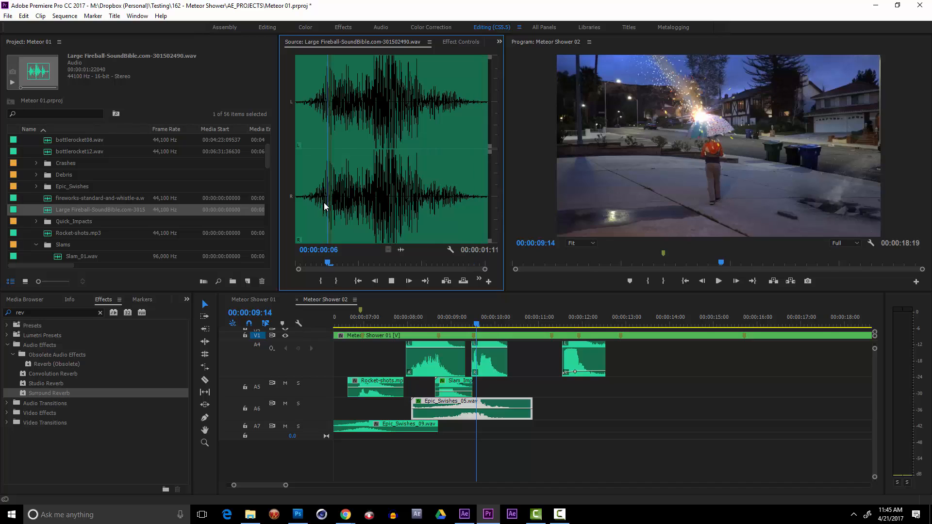
{"action": "left_click", "coordinate": [82, 177]}
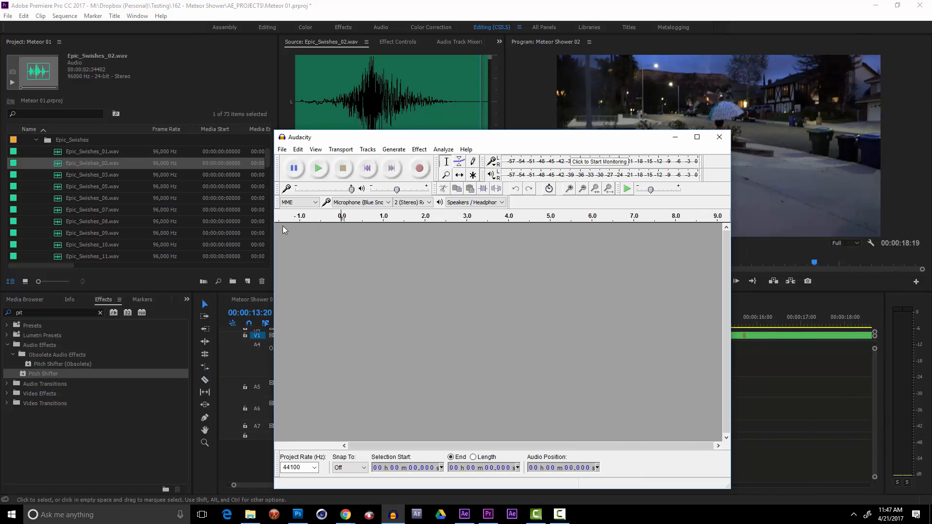
Switch to Audacity and start monitoring the microphone's input level.
{"action": "left_click", "coordinate": [602, 164]}
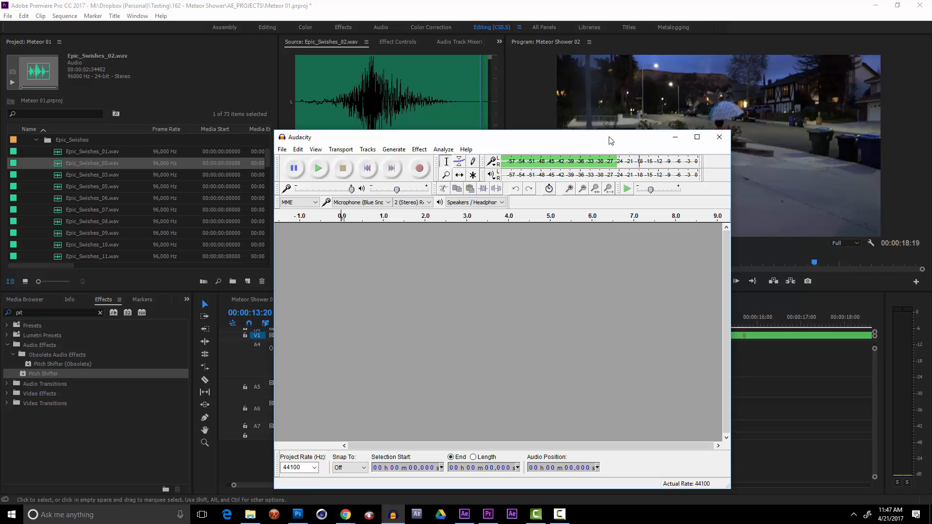
Record about 22 seconds of voiced whoosh sounds through the microphone on a new stereo track.
{"action": "left_click_drag", "start_coordinate": [611, 140], "coordinate": [660, 94]}
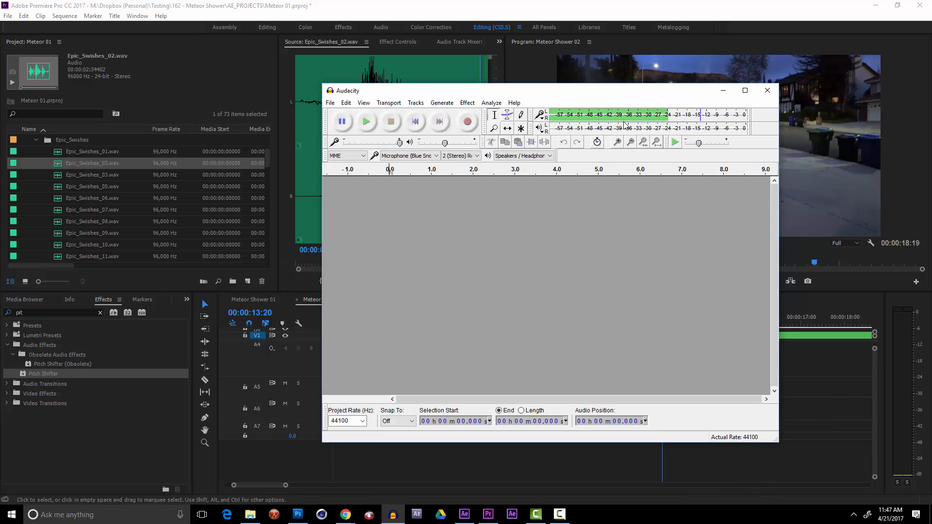
{"action": "left_click", "coordinate": [468, 123]}
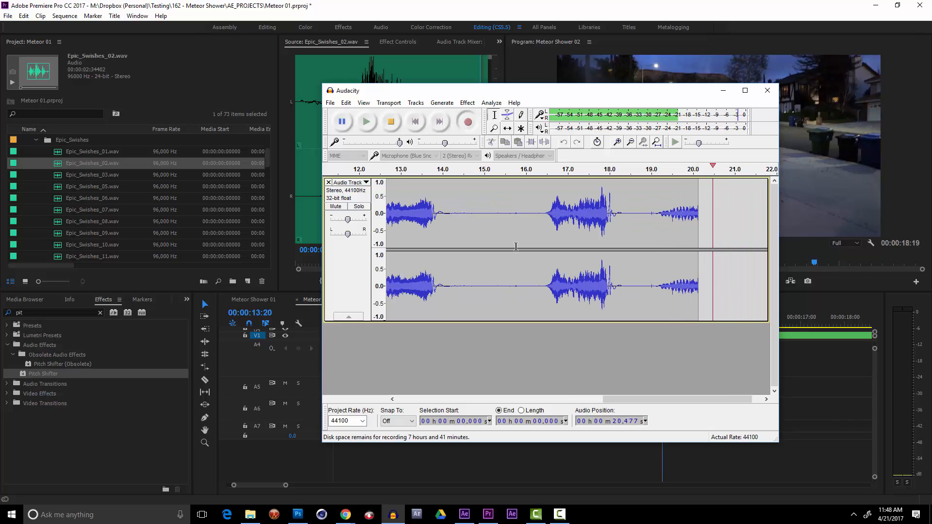
{"action": "key", "text": "space"}
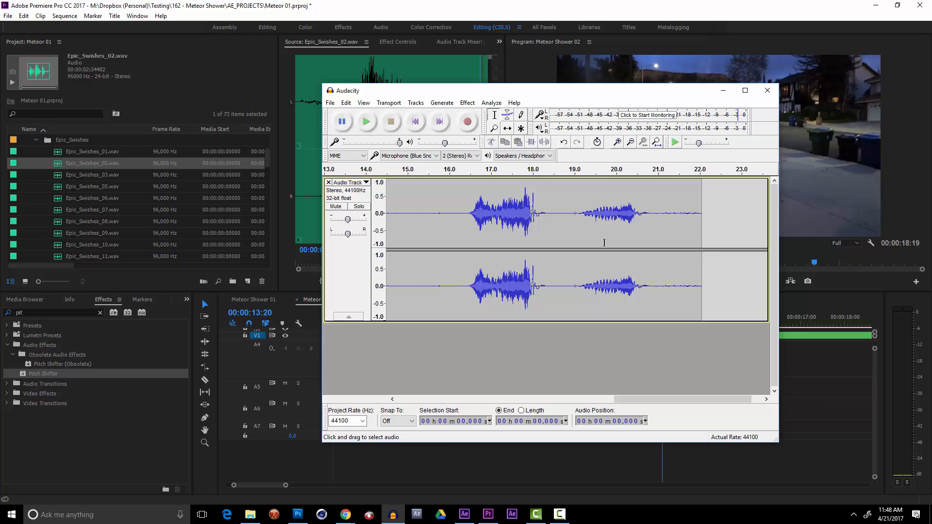
Delete part of the gap between the fourth and fifth whooshes and the unneeded stretch after the last one.
{"action": "left_click", "coordinate": [631, 142]}
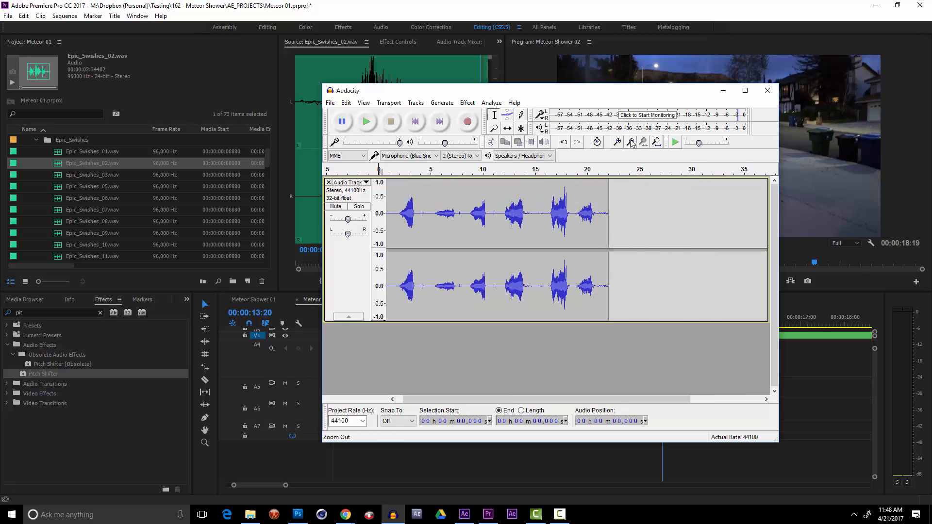
{"action": "left_click_drag", "start_coordinate": [547, 232], "coordinate": [531, 233]}
{"action": "key", "text": "Delete"}
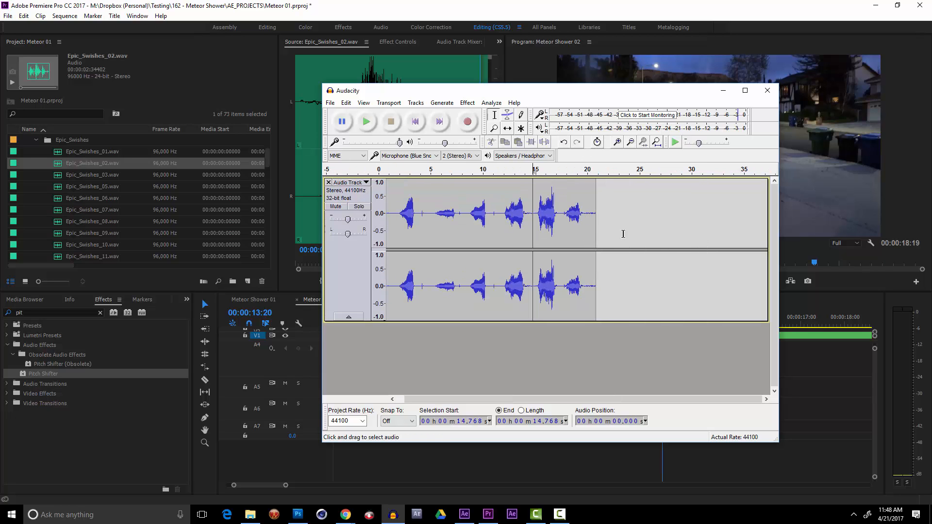
{"action": "left_click_drag", "start_coordinate": [617, 234], "coordinate": [585, 246]}
{"action": "key", "text": "Delete"}
{"action": "left_click", "coordinate": [610, 240]}
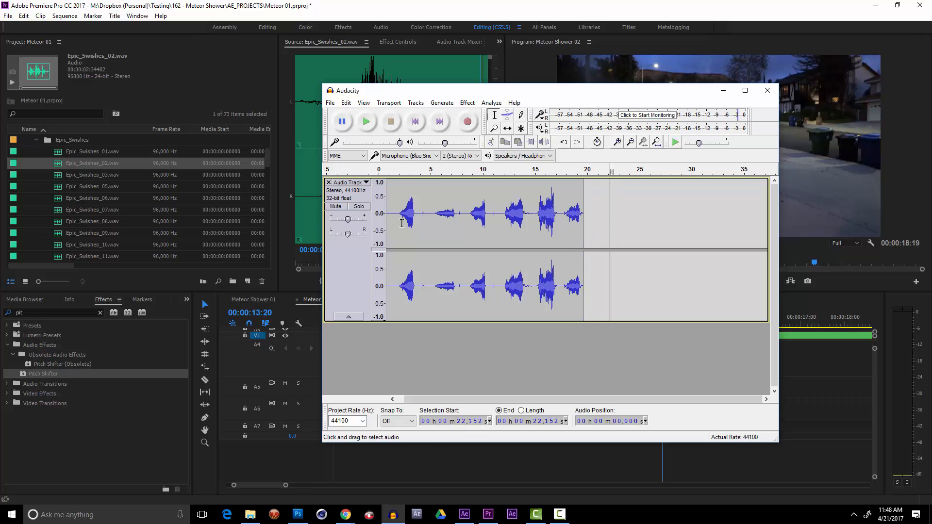
Audition the first whoosh and compress the whole recording with threshold -1 dB, ratio 6.5:1, attack 0.01 s, release 0.5 s and make-up gain.
{"action": "left_click", "coordinate": [400, 223]}
{"action": "key", "text": "space"}
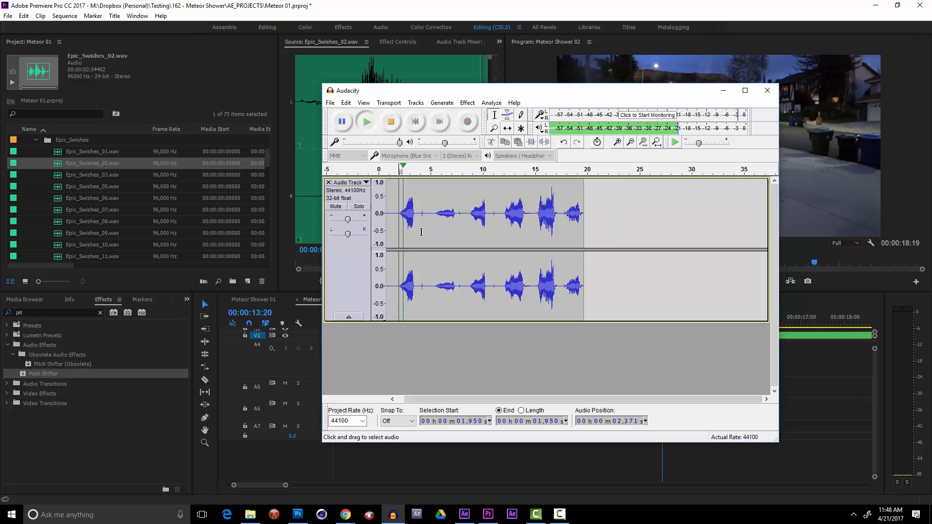
{"action": "left_click", "coordinate": [391, 123]}
{"action": "left_click", "coordinate": [463, 103]}
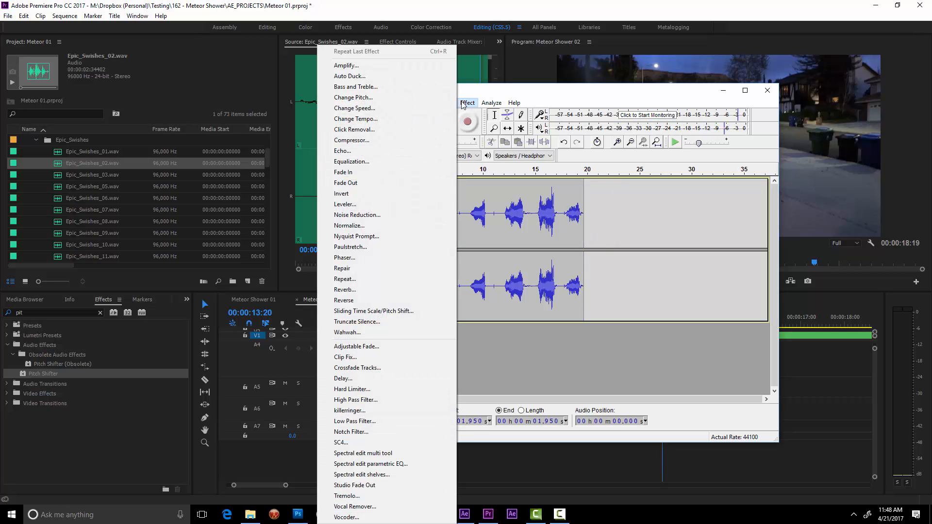
{"action": "left_click", "coordinate": [405, 139]}
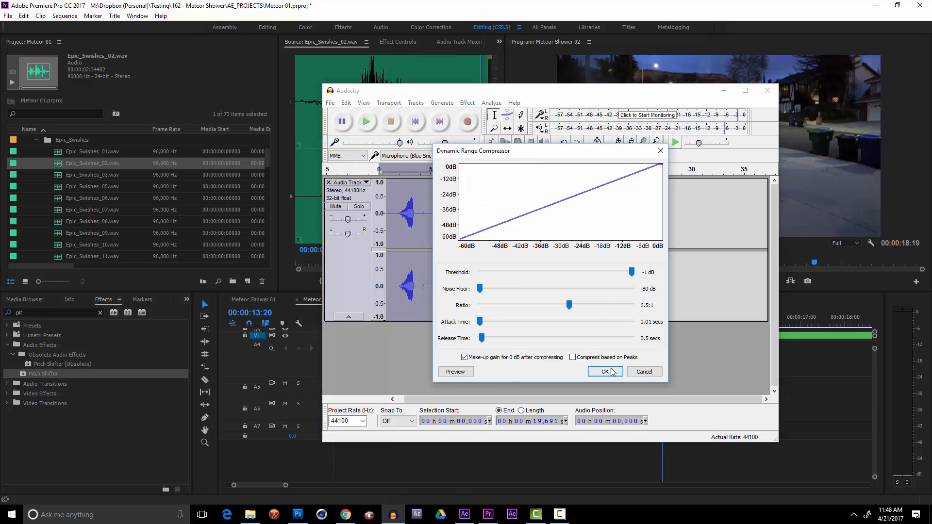
{"action": "left_click", "coordinate": [604, 371]}
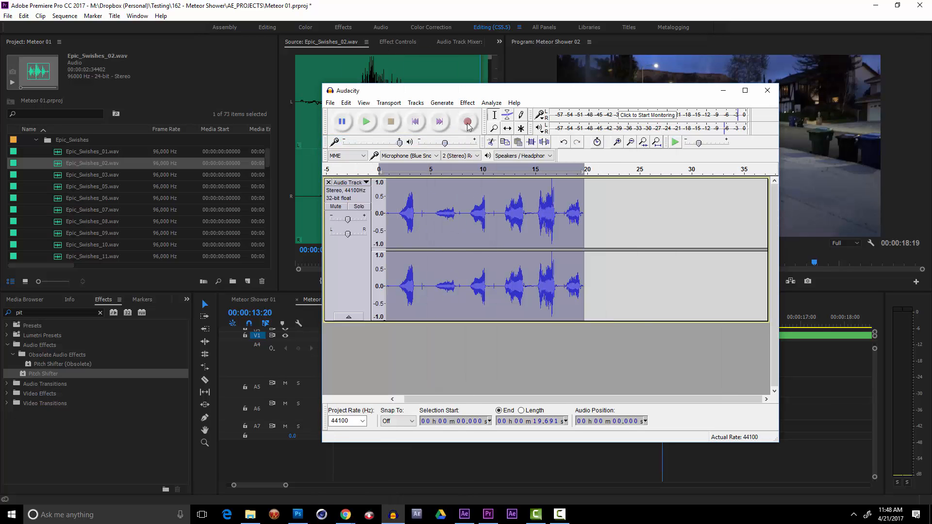
{"action": "left_click", "coordinate": [467, 103]}
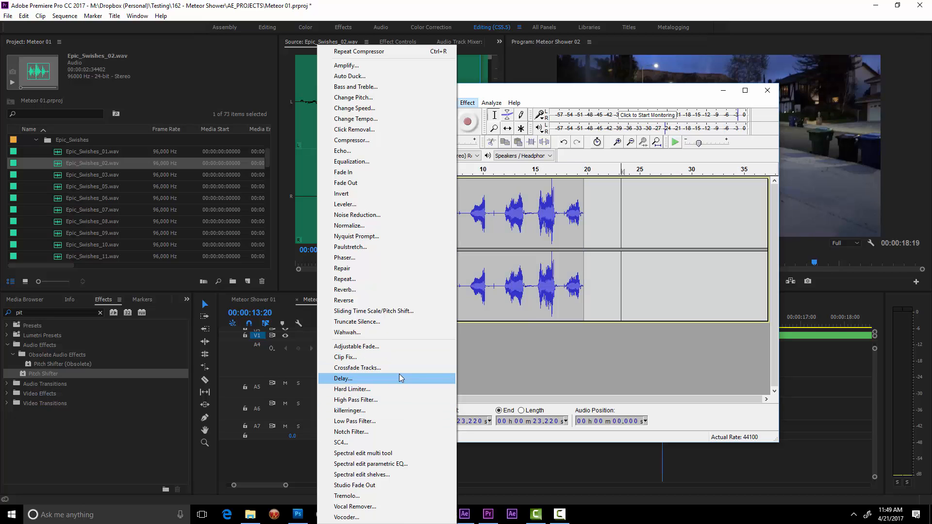
{"action": "left_click", "coordinate": [616, 259]}
{"action": "left_click_drag", "start_coordinate": [588, 249], "coordinate": [587, 237]}
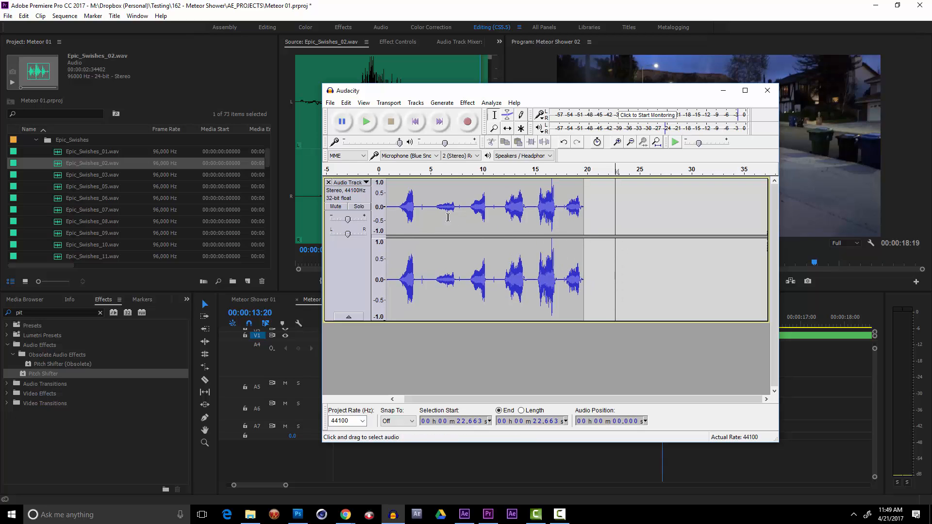
Copy about 3.3 seconds of empty track after the recording's end and paste it between each pair of neighbouring whooshes.
{"action": "left_click_drag", "start_coordinate": [583, 232], "coordinate": [619, 232]}
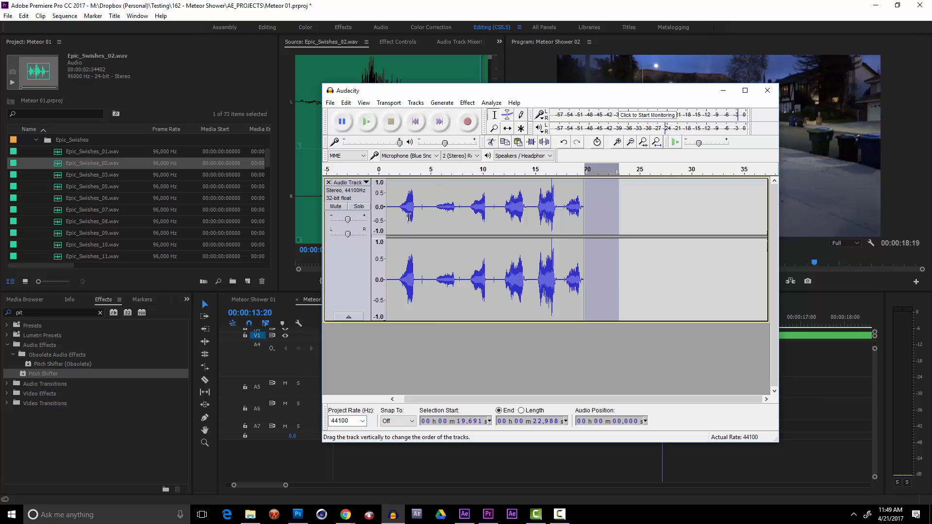
{"action": "left_click", "coordinate": [429, 217]}
{"action": "key", "text": "ctrl+v"}
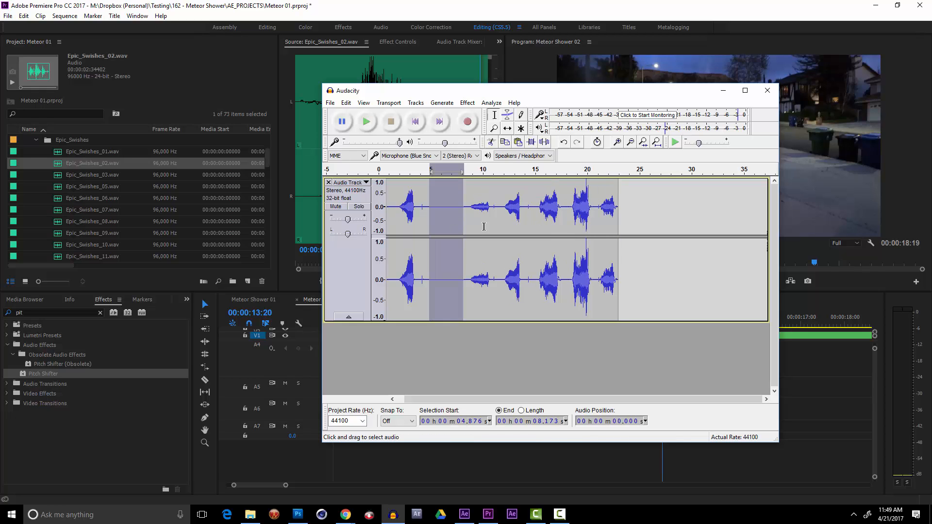
{"action": "left_click", "coordinate": [494, 222]}
{"action": "key", "text": "ctrl+v"}
{"action": "left_click", "coordinate": [566, 221]}
{"action": "key", "text": "ctrl+v"}
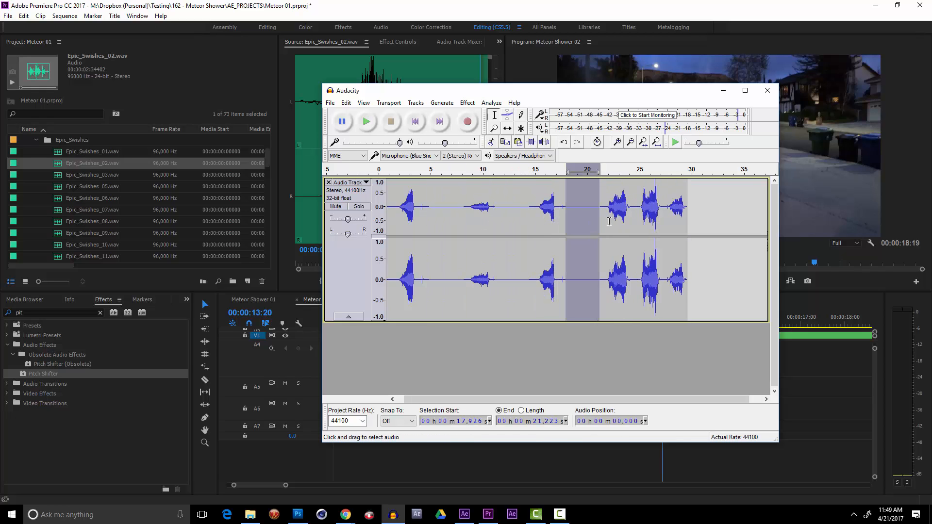
{"action": "left_click", "coordinate": [637, 222]}
{"action": "key", "text": "ctrl+v"}
{"action": "left_click", "coordinate": [697, 217]}
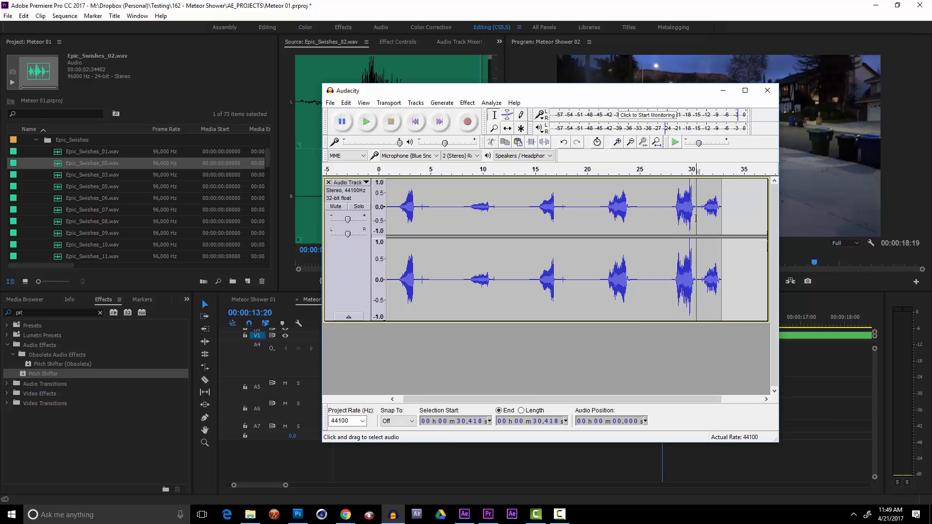
{"action": "key", "text": "ctrl+v"}
Open the Reverb effect for the whole recording and preview it with the room size at 69%.
{"action": "left_click", "coordinate": [657, 339]}
{"action": "key", "text": "ctrl+a"}
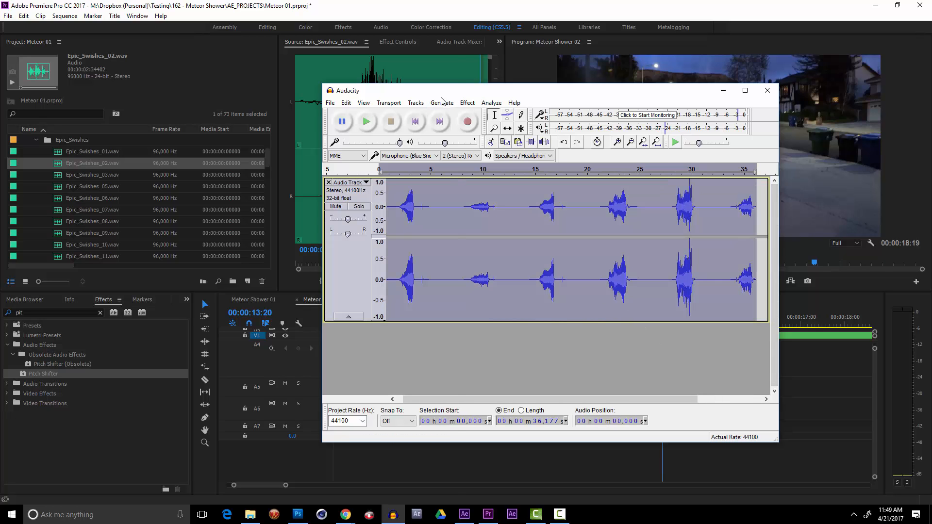
{"action": "left_click", "coordinate": [467, 103]}
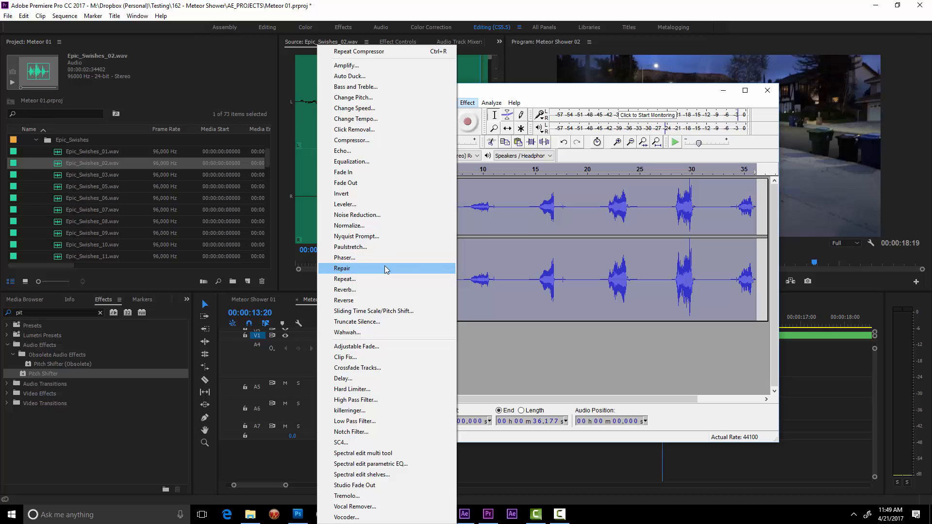
{"action": "left_click", "coordinate": [383, 290]}
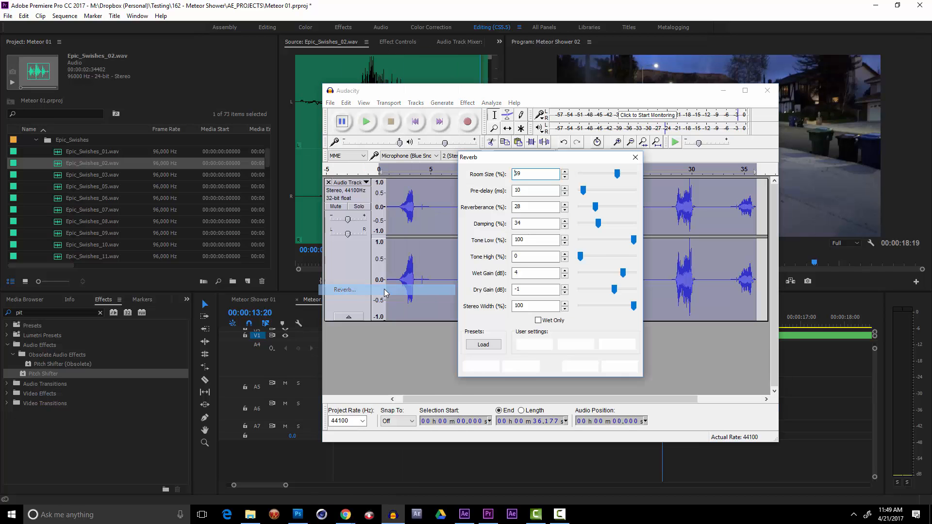
{"action": "left_click", "coordinate": [488, 366]}
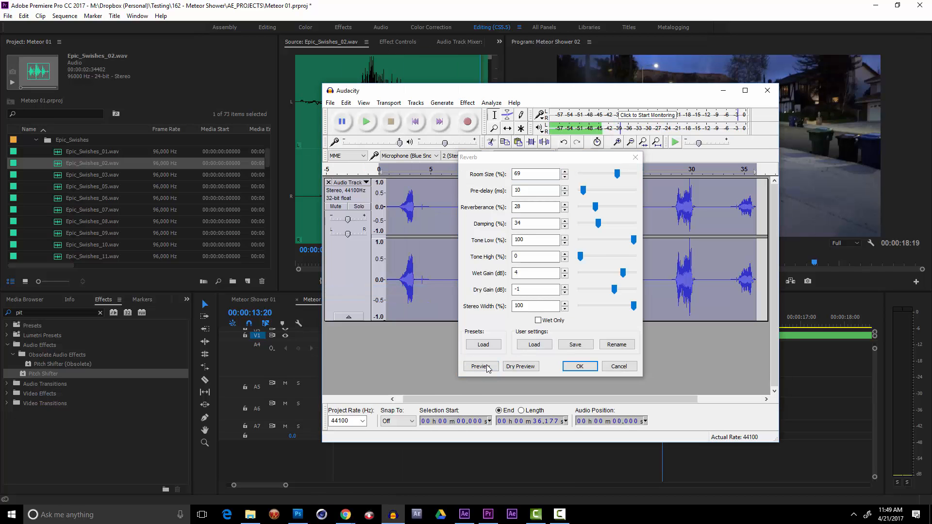
Preview and apply reverb with room size 100, pre-delay 4 ms, reverberance 85, damping 75, tone low 20 and tone high 97.
{"action": "left_click_drag", "start_coordinate": [534, 226], "coordinate": [391, 282]}
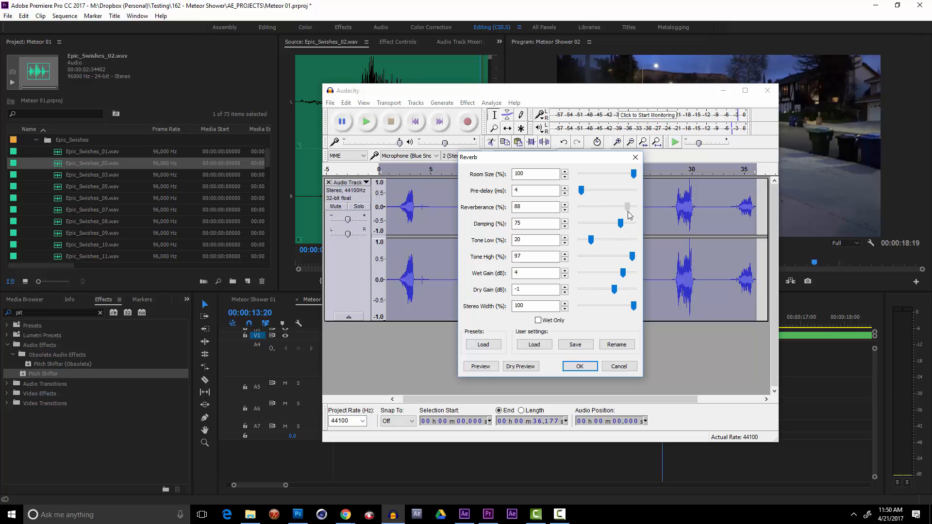
{"action": "left_click", "coordinate": [488, 372]}
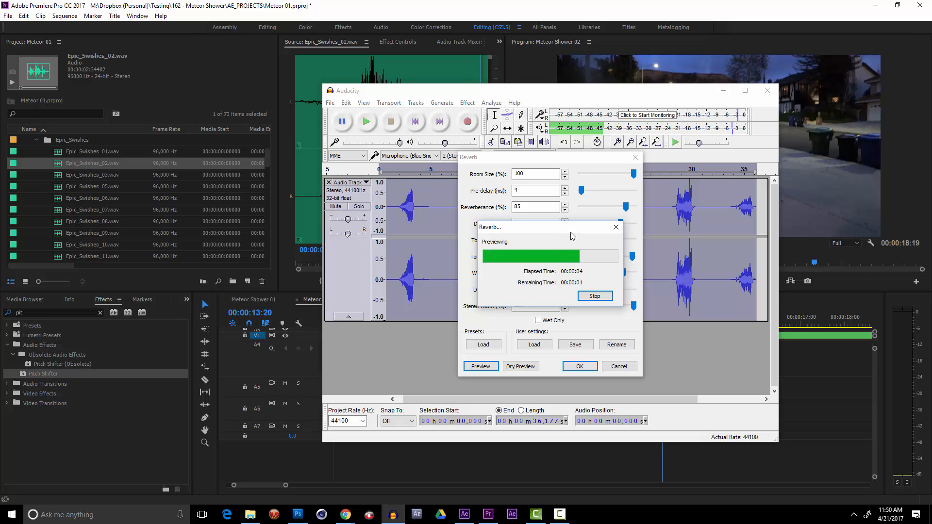
{"action": "left_click_drag", "start_coordinate": [570, 232], "coordinate": [672, 240]}
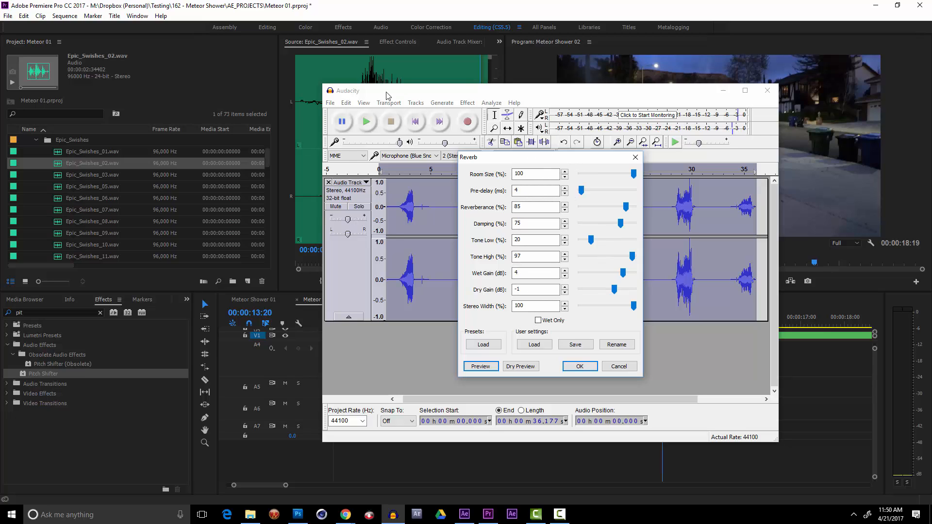
{"action": "left_click_drag", "start_coordinate": [586, 157], "coordinate": [614, 205]}
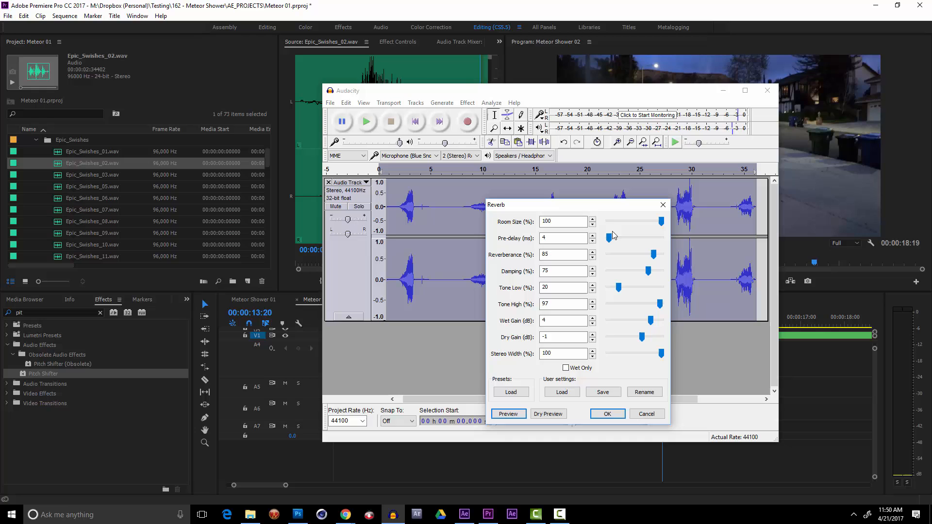
{"action": "left_click", "coordinate": [609, 415]}
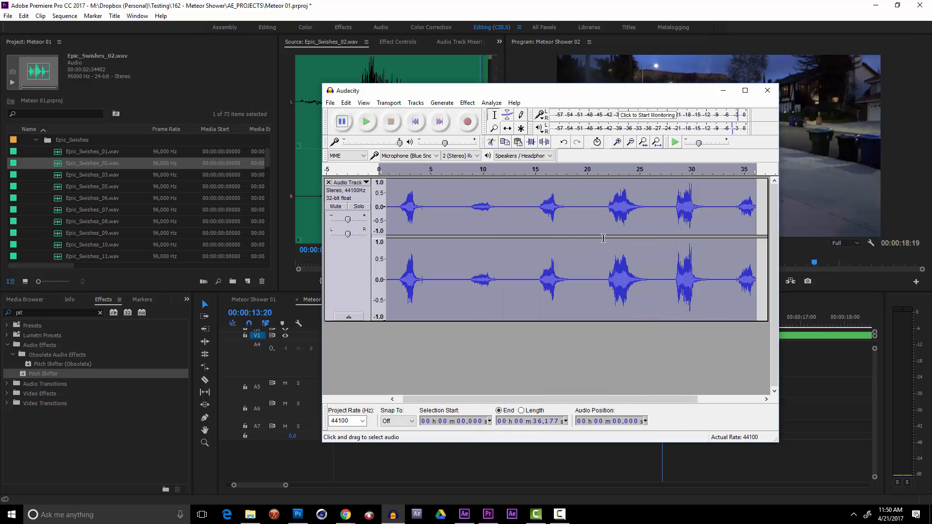
Shorten the gaps between the first four whooshes by deleting a stretch of silence from each.
{"action": "left_click", "coordinate": [602, 219]}
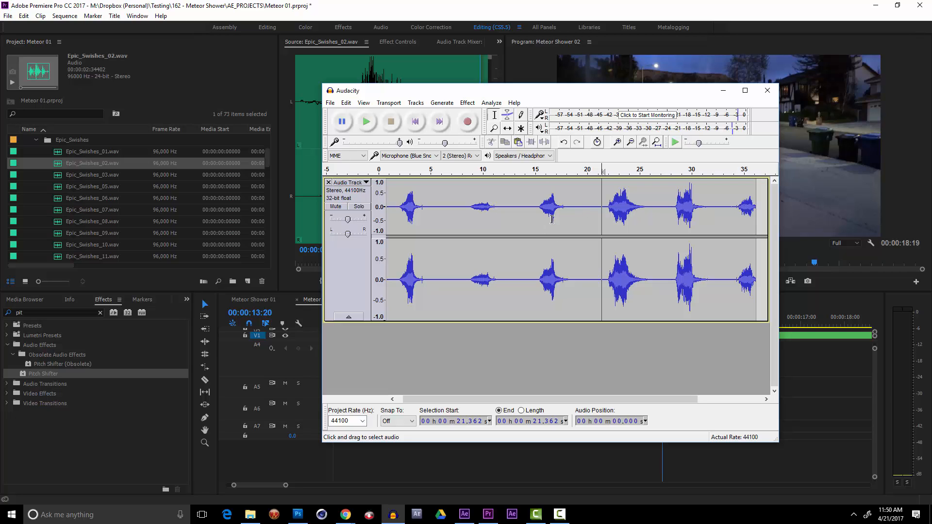
{"action": "left_click_drag", "start_coordinate": [464, 240], "coordinate": [451, 240]}
{"action": "key", "text": "Delete"}
{"action": "left_click", "coordinate": [522, 238]}
{"action": "left_click_drag", "start_coordinate": [522, 239], "coordinate": [500, 239]}
{"action": "key", "text": "Delete"}
{"action": "left_click_drag", "start_coordinate": [566, 238], "coordinate": [554, 238]}
{"action": "key", "text": "Delete"}
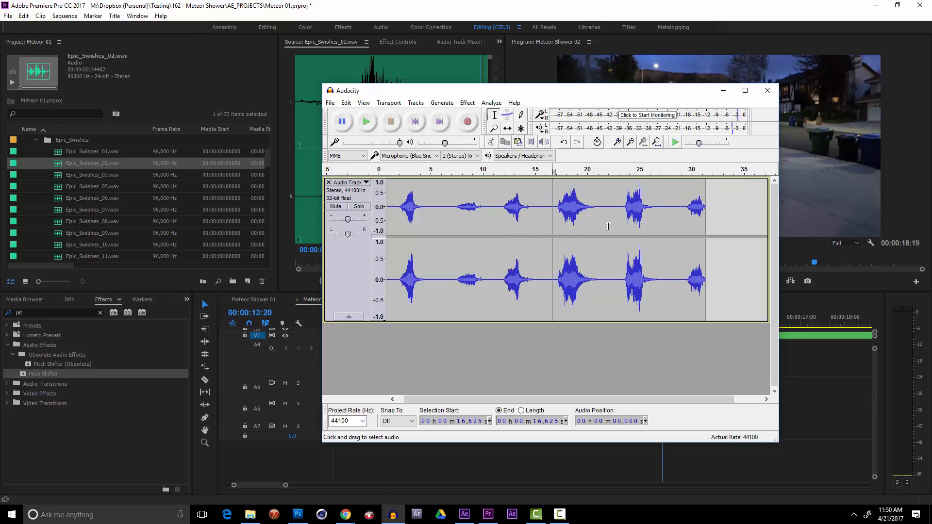
{"action": "left_click", "coordinate": [330, 104]}
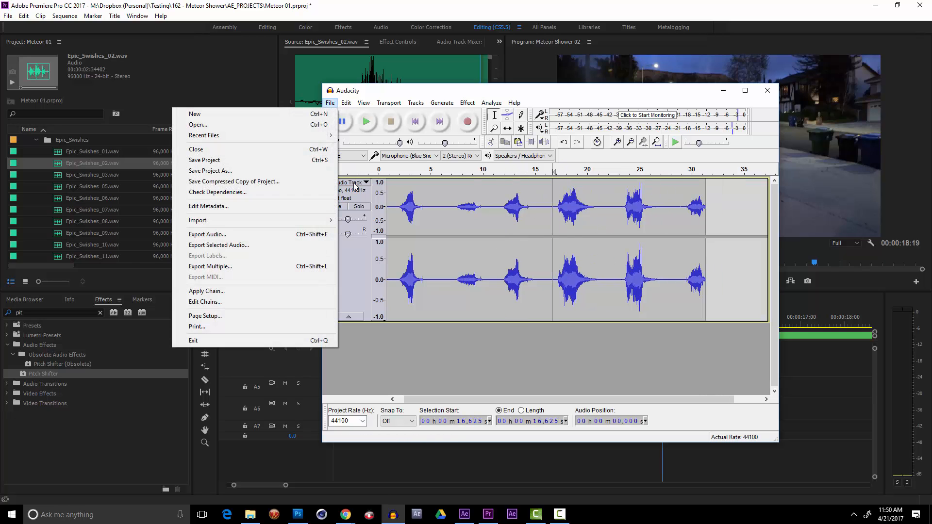
{"action": "left_click", "coordinate": [249, 171]}
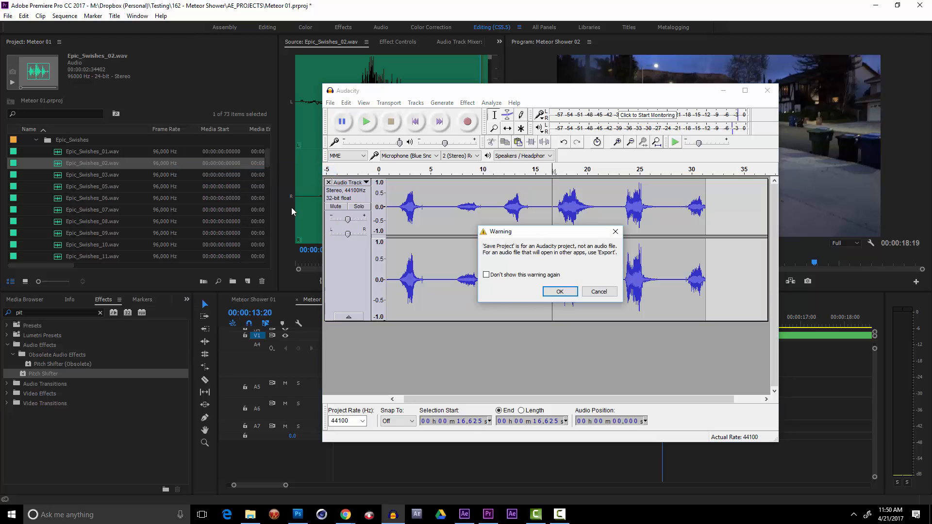
{"action": "left_click", "coordinate": [600, 292]}
Start an audio export in WAV signed 16 bit PCM format and choose the ELEMENTS folder as its destination.
{"action": "left_click", "coordinate": [330, 103]}
{"action": "left_click", "coordinate": [272, 234]}
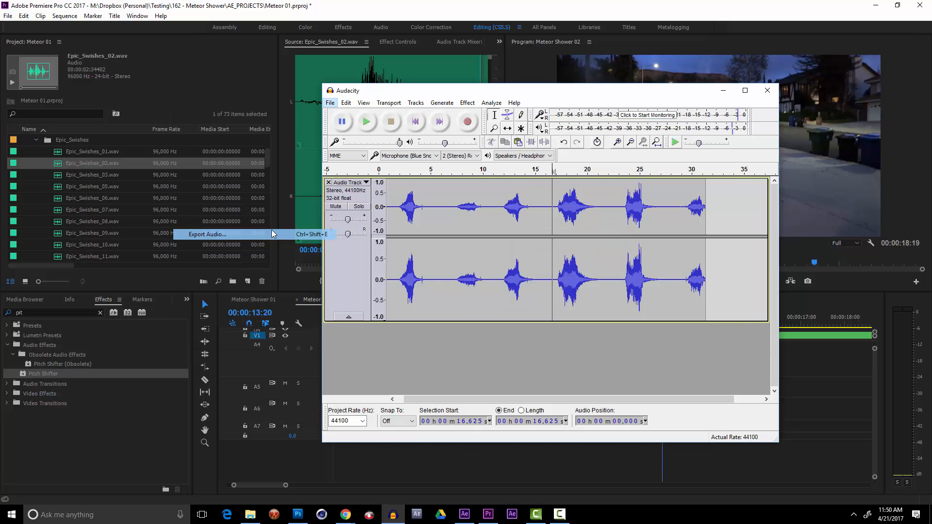
{"action": "left_click", "coordinate": [495, 132]}
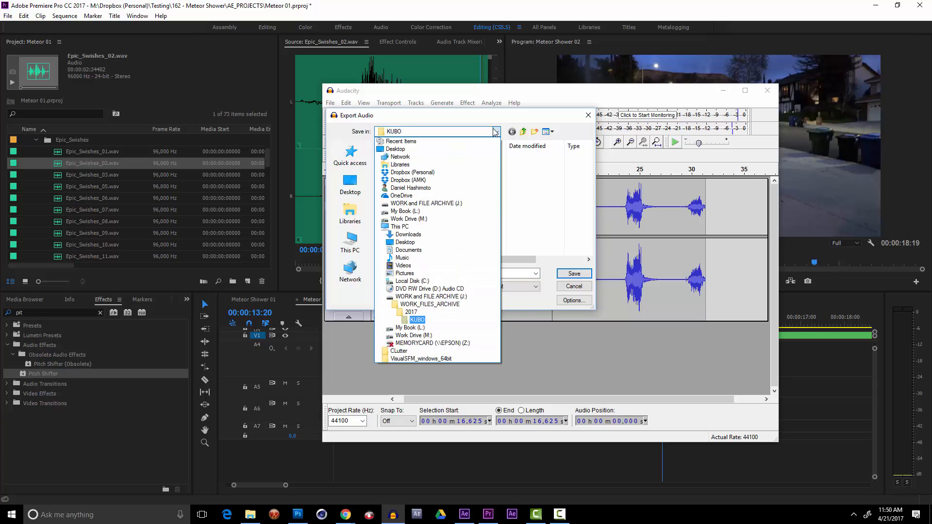
{"action": "left_click", "coordinate": [495, 131]}
{"action": "left_click", "coordinate": [497, 131]}
{"action": "left_click", "coordinate": [422, 282]}
{"action": "left_click", "coordinate": [358, 159]}
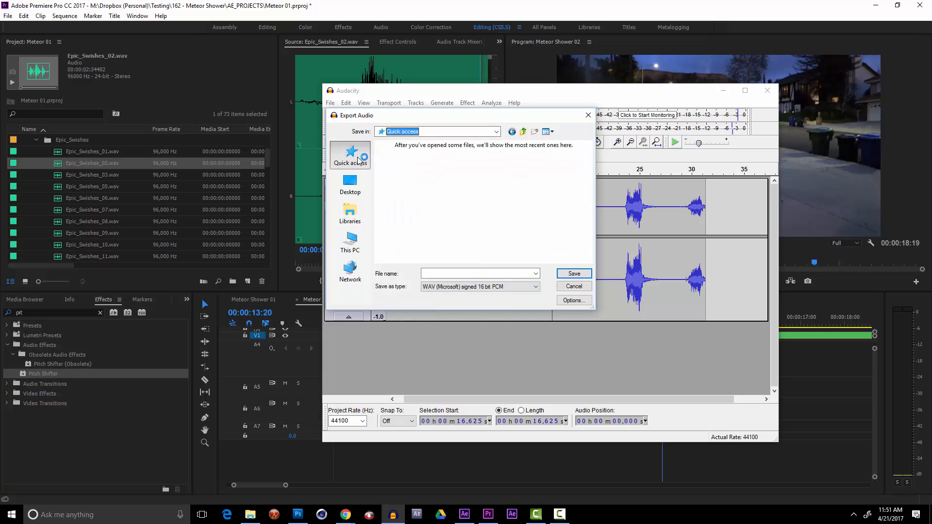
{"action": "double_click", "coordinate": [425, 177]}
{"action": "double_click", "coordinate": [417, 176]}
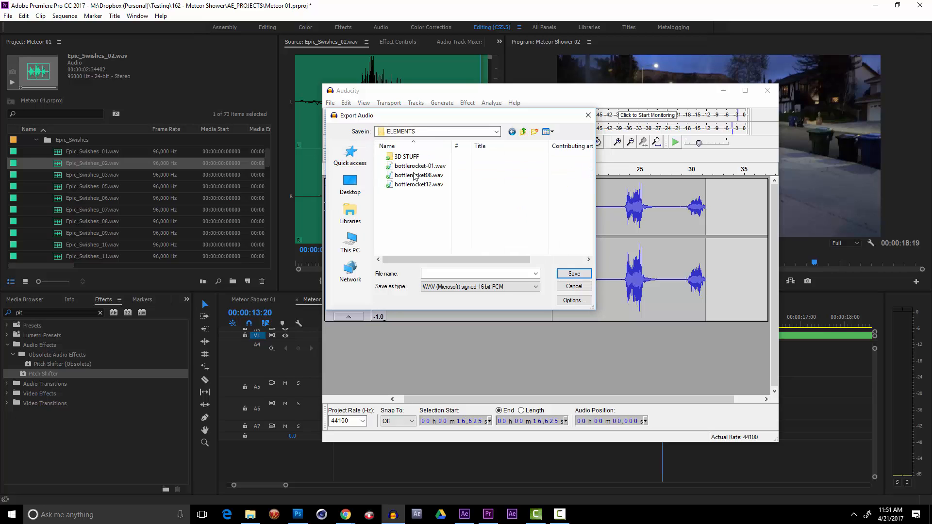
Save the WAV export under a name made of the creator's nickname and a sound label, and switch to Premiere Pro.
{"action": "left_click", "coordinate": [457, 274]}
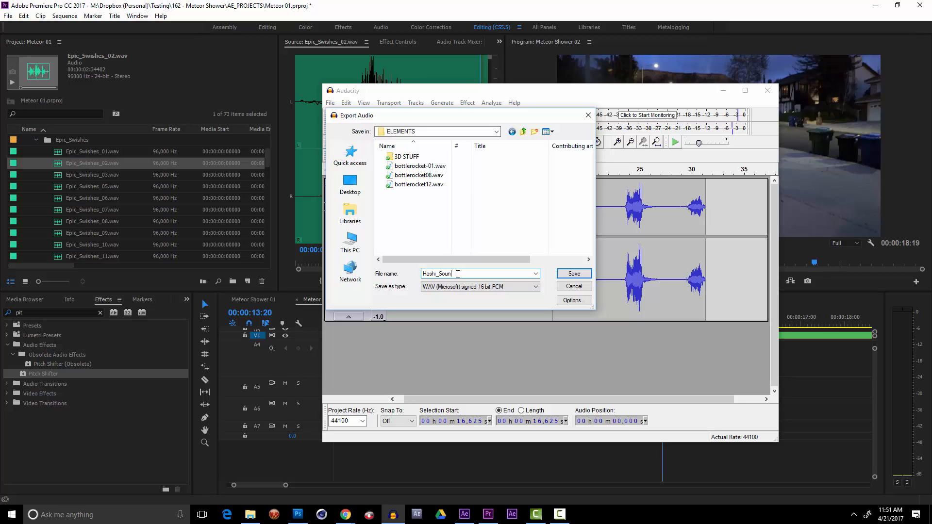
{"action": "key", "text": "Return"}
{"action": "left_click", "coordinate": [591, 44]}
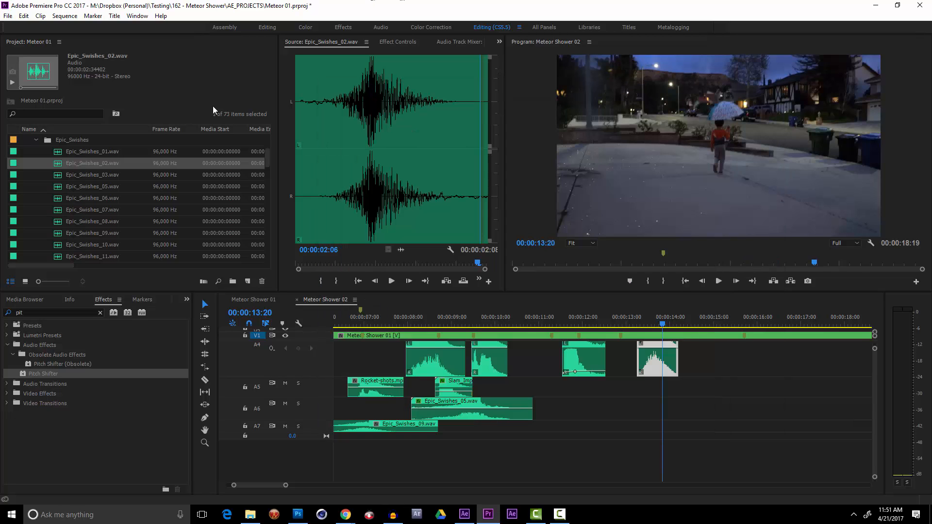
Start a media import into the project's SFX bin.
{"action": "left_click", "coordinate": [71, 144]}
{"action": "scroll", "coordinate": [68, 163], "scroll_direction": "up", "scroll_amount": 4}
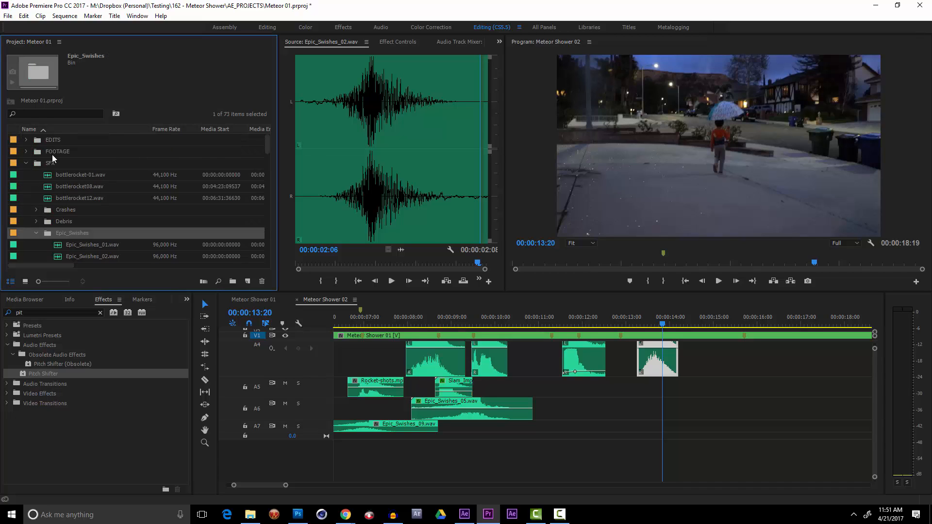
{"action": "left_click", "coordinate": [53, 152]}
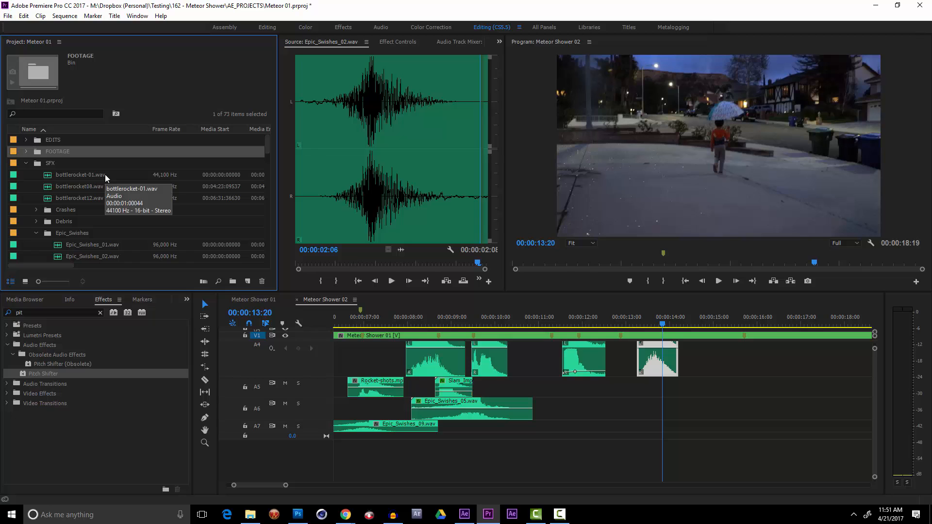
{"action": "left_click", "coordinate": [46, 164]}
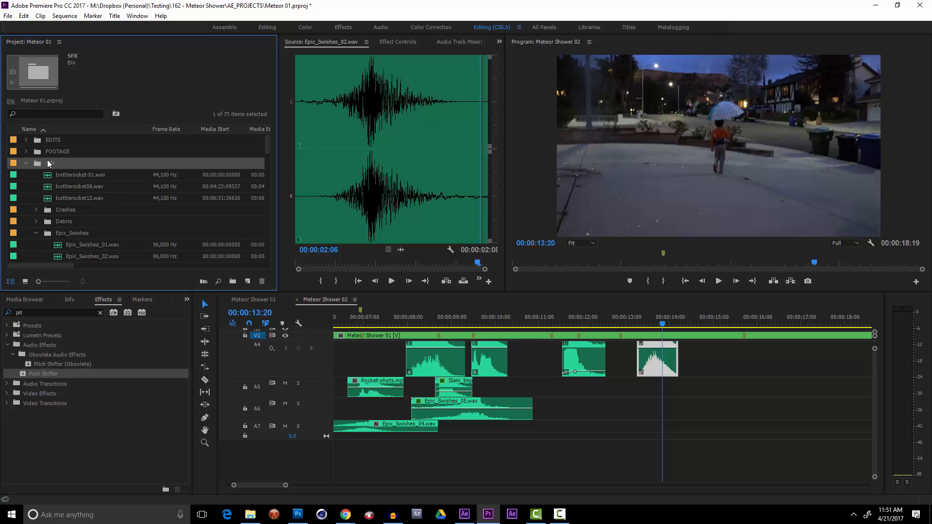
{"action": "key", "text": "ctrl+i"}
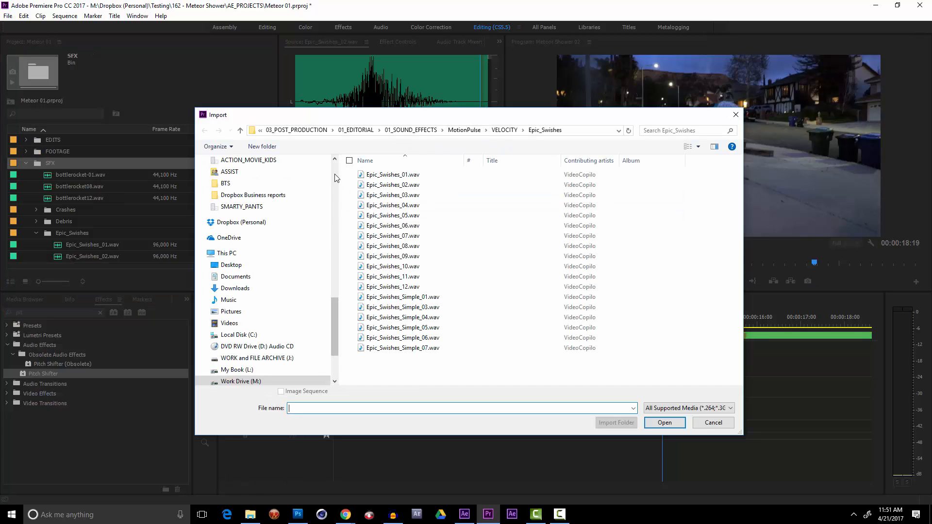
Import the exported whoosh WAV recording from the ELEMENTS folder of 162 - Meteor Shower.
{"action": "left_click", "coordinate": [335, 179]}
{"action": "left_click", "coordinate": [293, 171]}
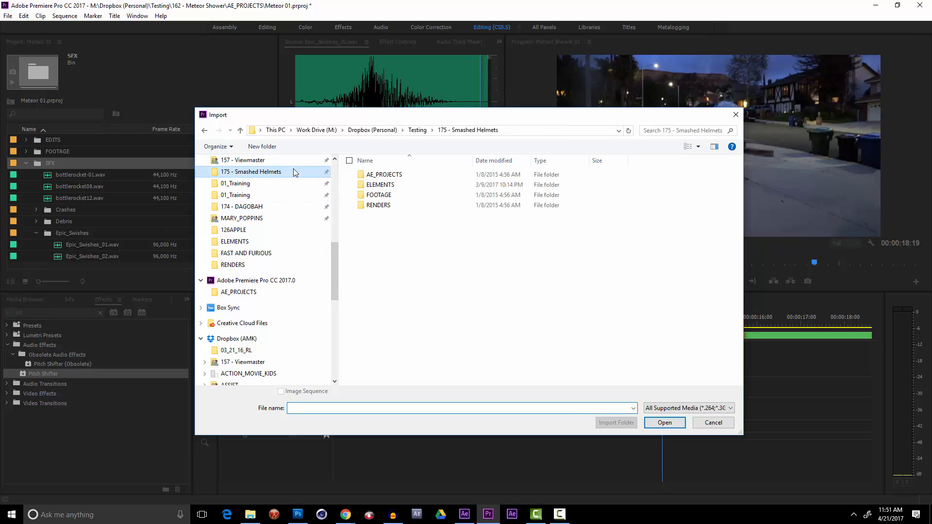
{"action": "left_click", "coordinate": [292, 160]}
{"action": "scroll", "coordinate": [301, 180], "scroll_direction": "up", "scroll_amount": 2}
{"action": "left_click", "coordinate": [293, 183]}
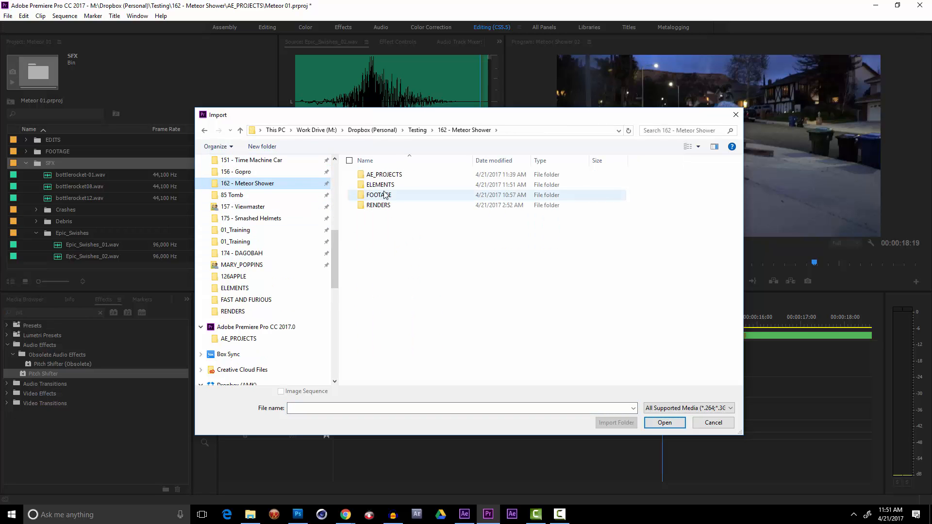
{"action": "double_click", "coordinate": [387, 185]}
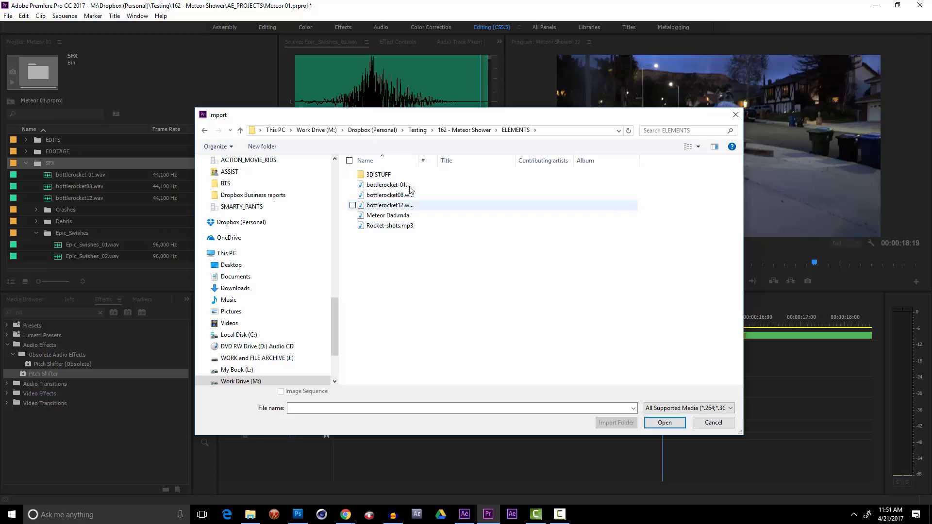
{"action": "left_click_drag", "start_coordinate": [418, 161], "coordinate": [481, 165]}
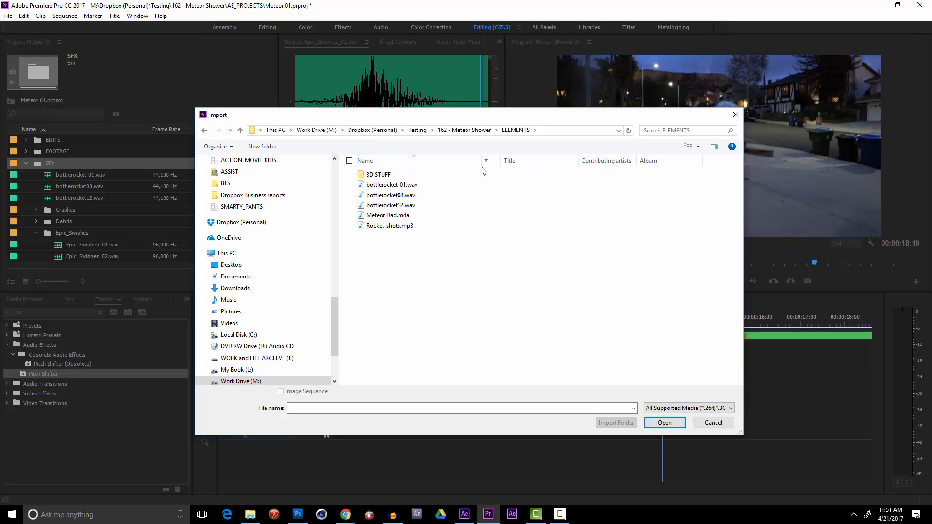
{"action": "double_click", "coordinate": [388, 215]}
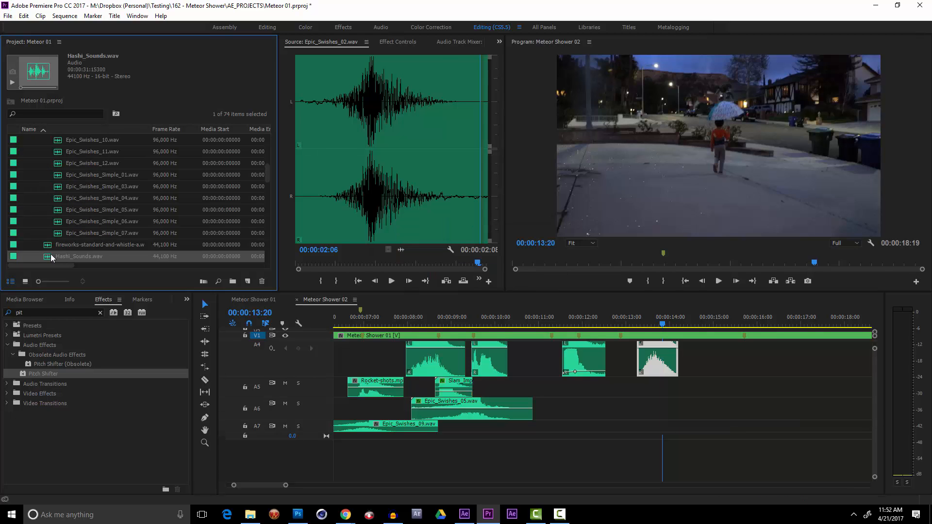
Open the imported whoosh recording as the source clip and audition several of its whooshes.
{"action": "double_click", "coordinate": [52, 257]}
{"action": "key", "text": "space"}
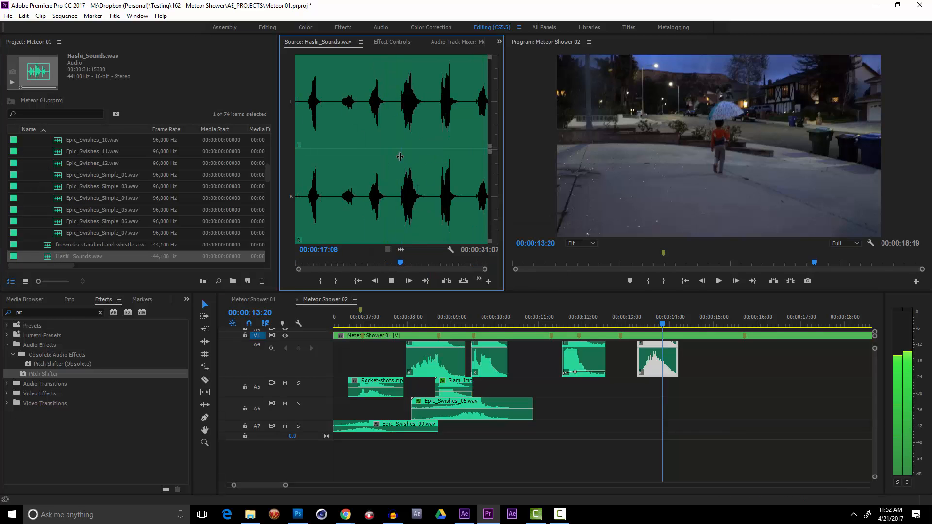
{"action": "left_click", "coordinate": [440, 164]}
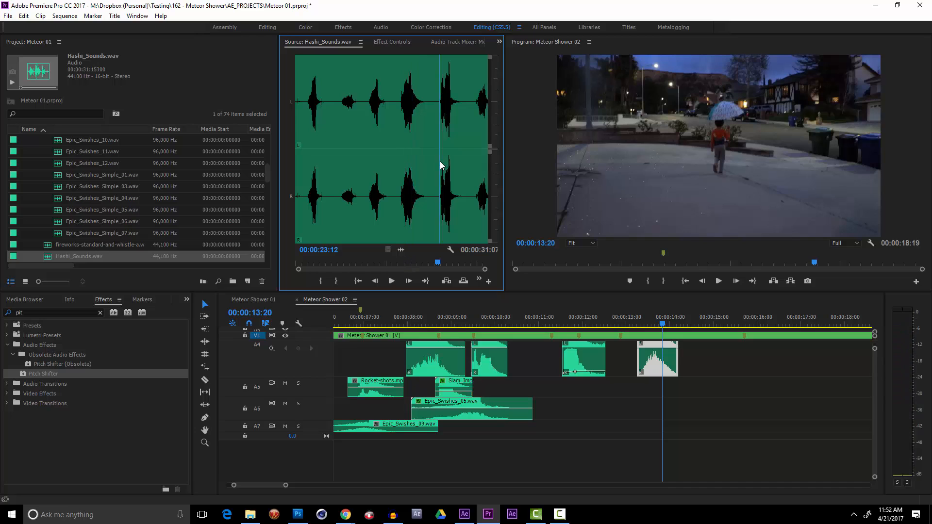
{"action": "key", "text": "space"}
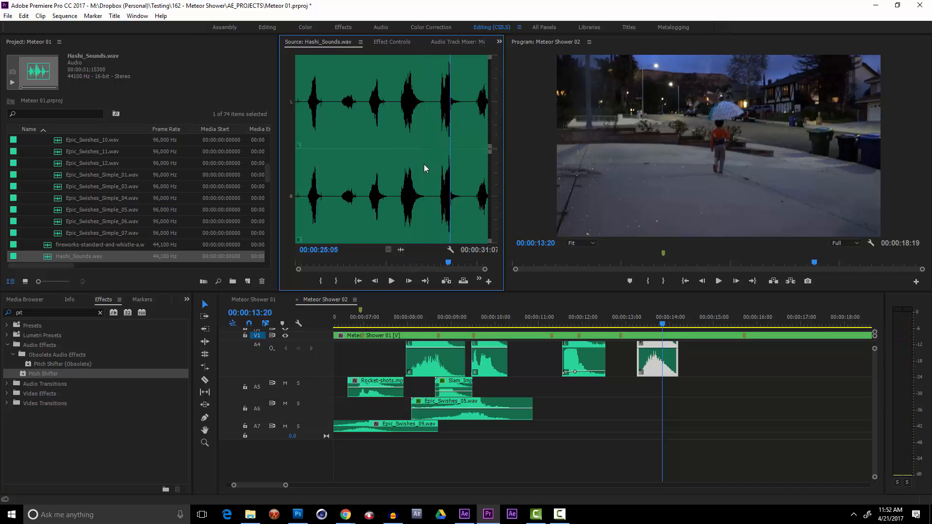
{"action": "left_click", "coordinate": [343, 163]}
{"action": "key", "text": "space"}
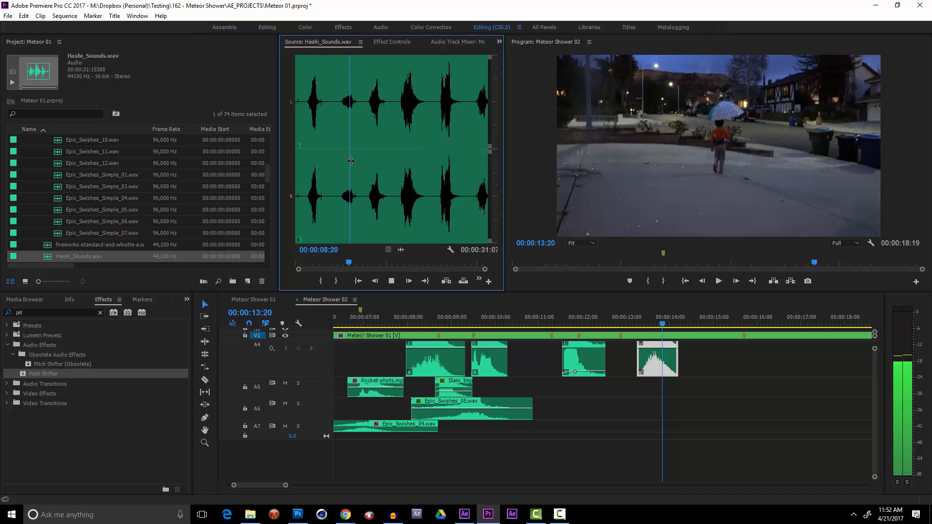
{"action": "key", "text": "space"}
Mark the recording's second whoosh with an in point at 00:00:07:07 and an out point at 00:00:10:06.
{"action": "left_click_drag", "start_coordinate": [354, 200], "coordinate": [358, 202]}
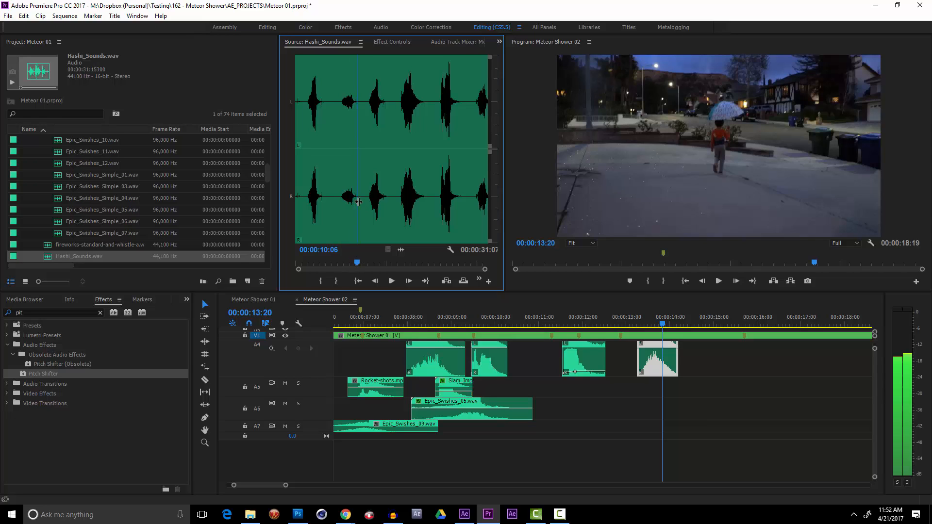
{"action": "left_click", "coordinate": [336, 281]}
{"action": "key", "text": "j"}
{"action": "key", "text": "j"}
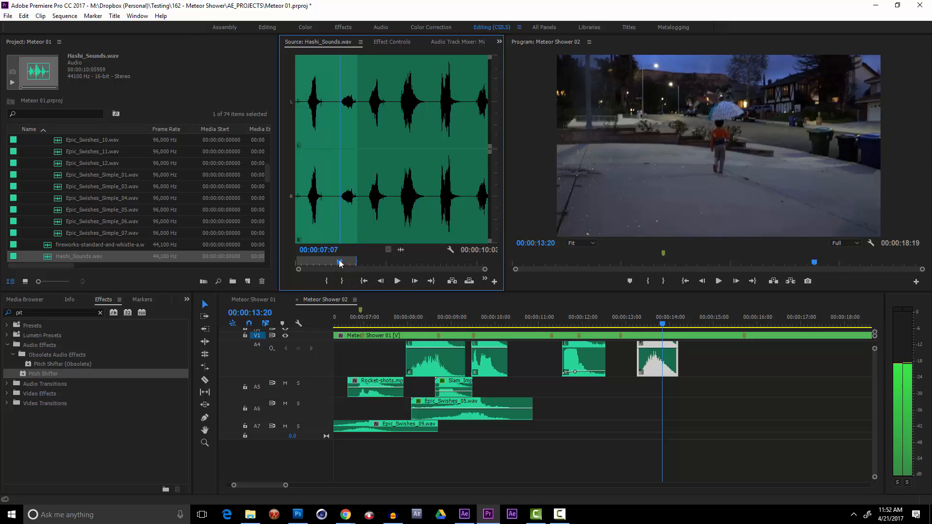
{"action": "key", "text": "k"}
{"action": "left_click", "coordinate": [329, 282]}
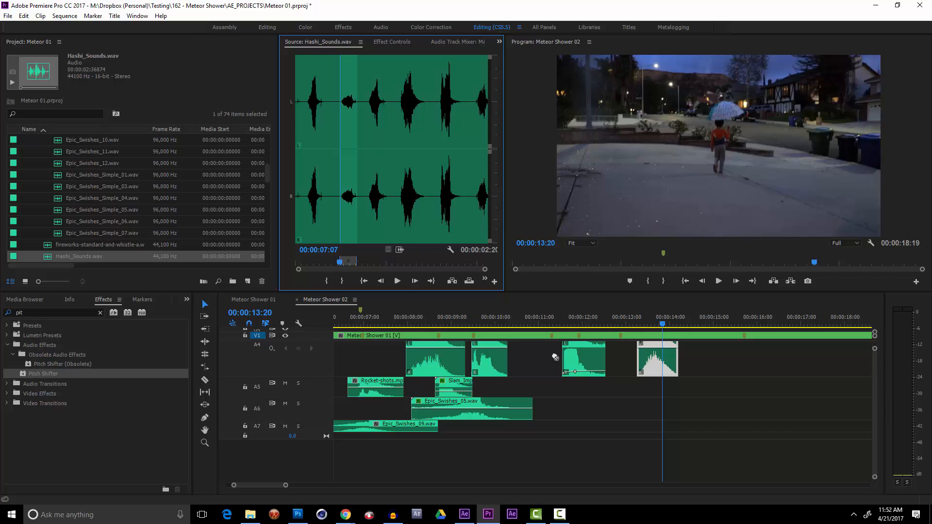
Place the marked whoosh on new audio track A8 from 00:00:07:14, with its peak near the meteor hit at 00:00:09:11.
{"action": "left_click_drag", "start_coordinate": [555, 358], "coordinate": [545, 340]}
{"action": "left_click_drag", "start_coordinate": [400, 248], "coordinate": [613, 410]}
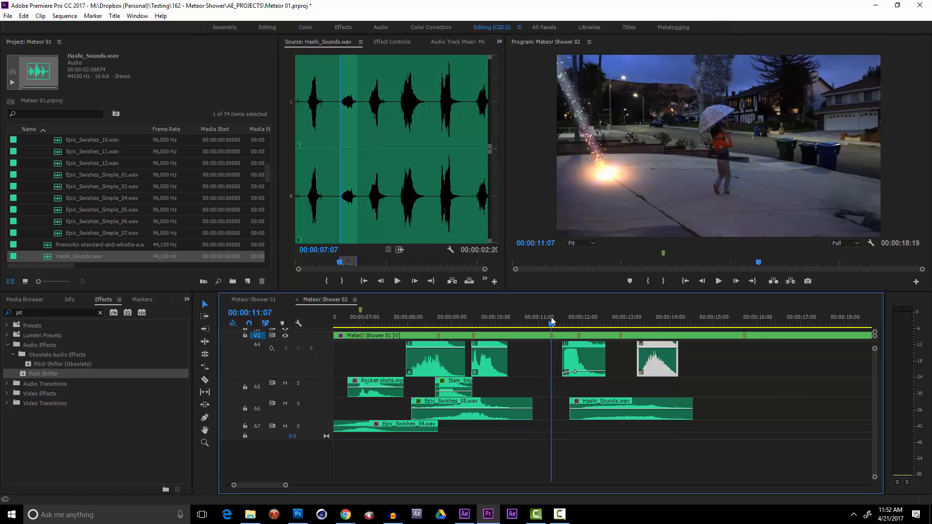
{"action": "left_click_drag", "start_coordinate": [552, 320], "coordinate": [471, 321]}
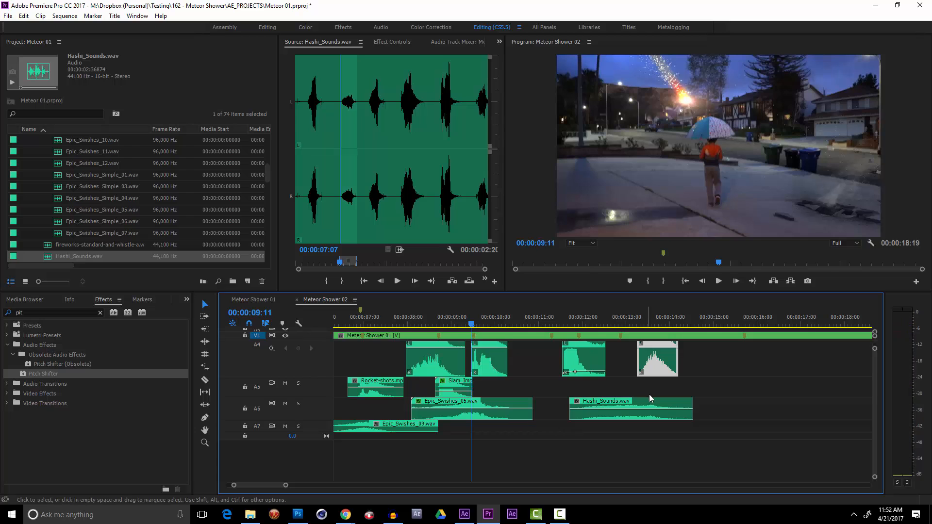
{"action": "left_click_drag", "start_coordinate": [651, 398], "coordinate": [476, 452]}
Enlarge audio track A8 and keyframe the whoosh's volume to rise from near silence to the meteor hit.
{"action": "scroll", "coordinate": [475, 452], "scroll_direction": "up", "scroll_amount": 3}
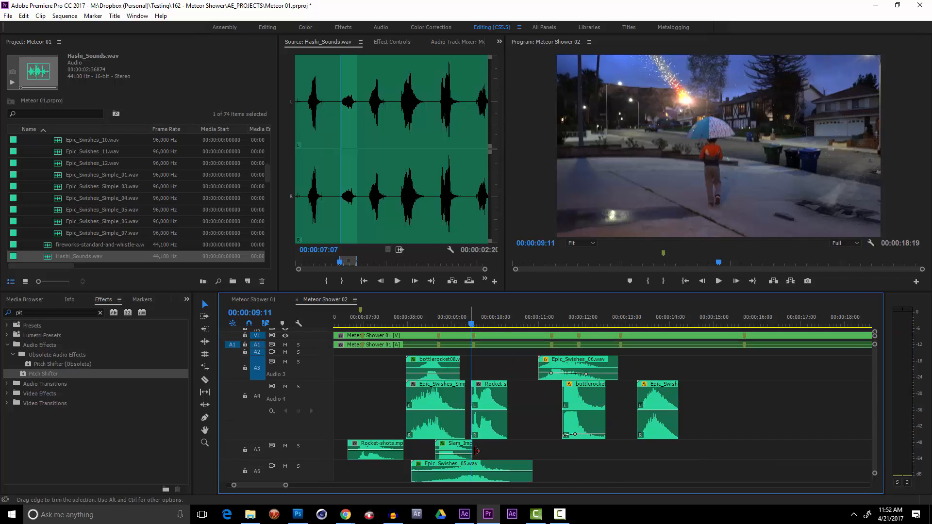
{"action": "scroll", "coordinate": [855, 420], "scroll_direction": "down", "scroll_amount": 5}
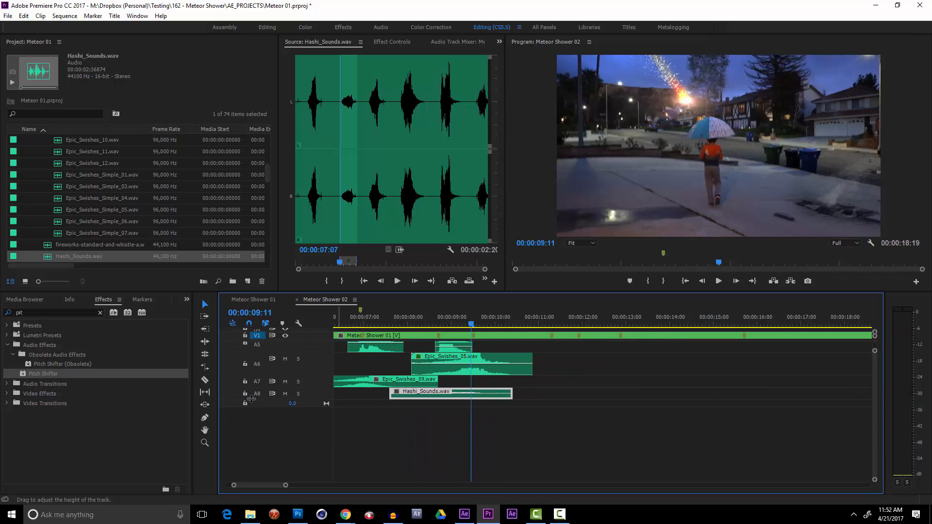
{"action": "left_click_drag", "start_coordinate": [272, 399], "coordinate": [274, 444]}
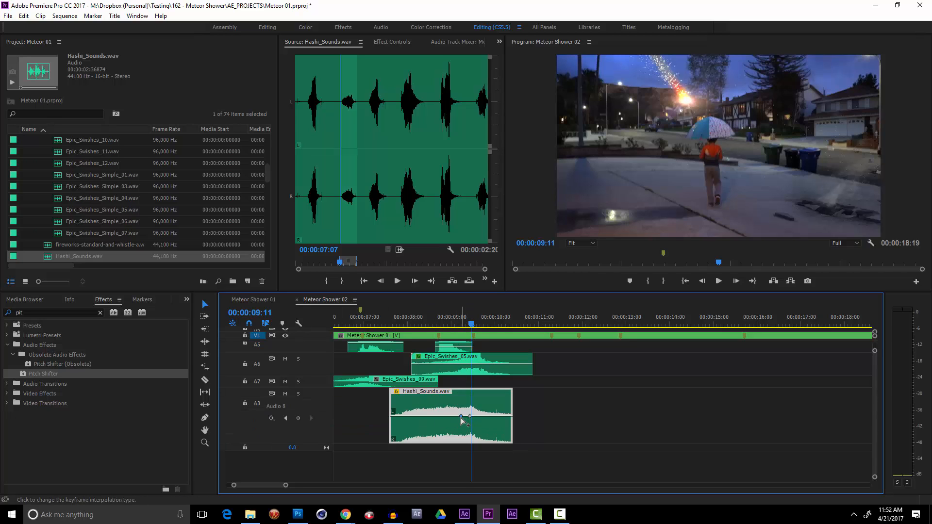
{"action": "left_click_drag", "start_coordinate": [410, 416], "coordinate": [410, 440]}
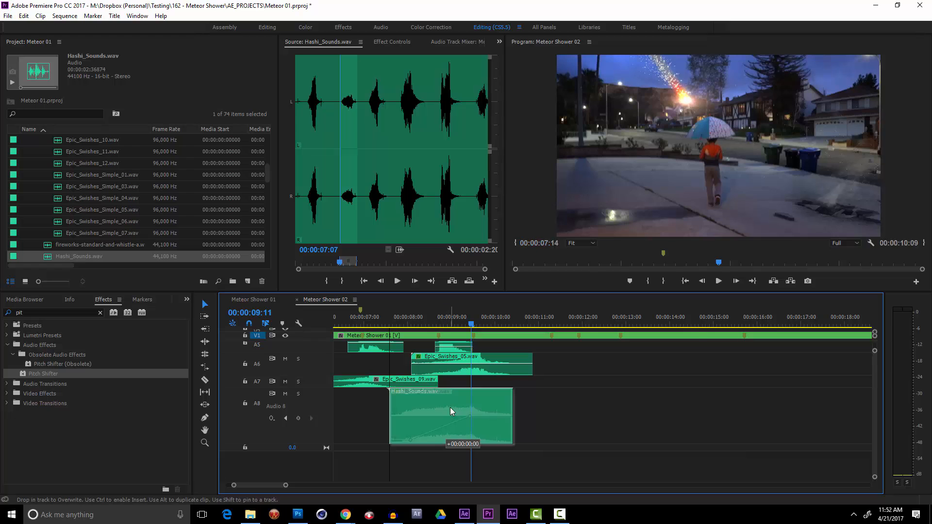
Enlarge the preview area and play the sequence from 00:00:04:09 through the second meteor hit.
{"action": "left_click_drag", "start_coordinate": [437, 324], "coordinate": [336, 324]}
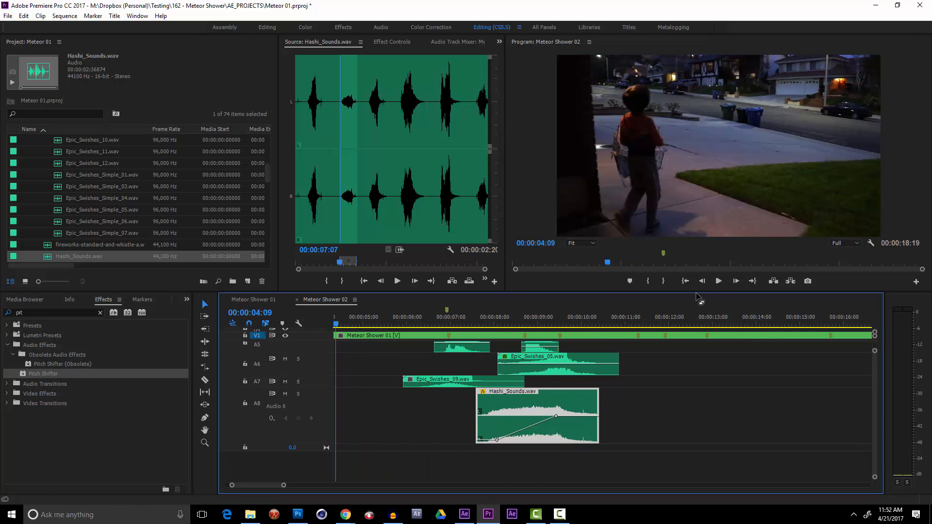
{"action": "left_click_drag", "start_coordinate": [697, 294], "coordinate": [692, 309]}
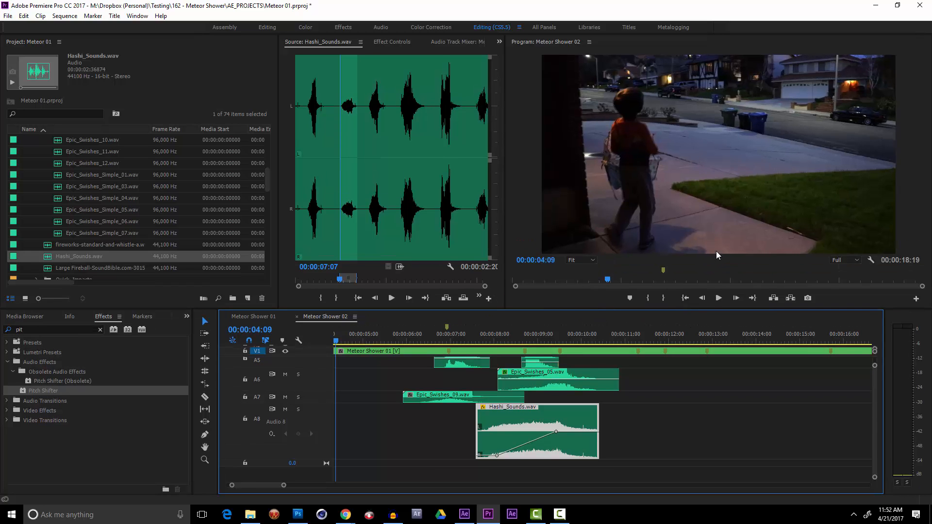
{"action": "left_click", "coordinate": [719, 300]}
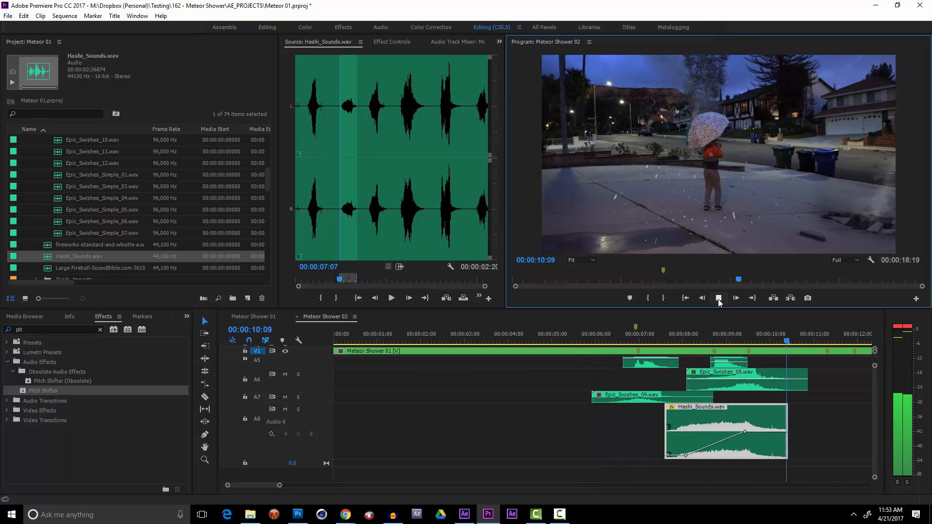
{"action": "left_click", "coordinate": [719, 299]}
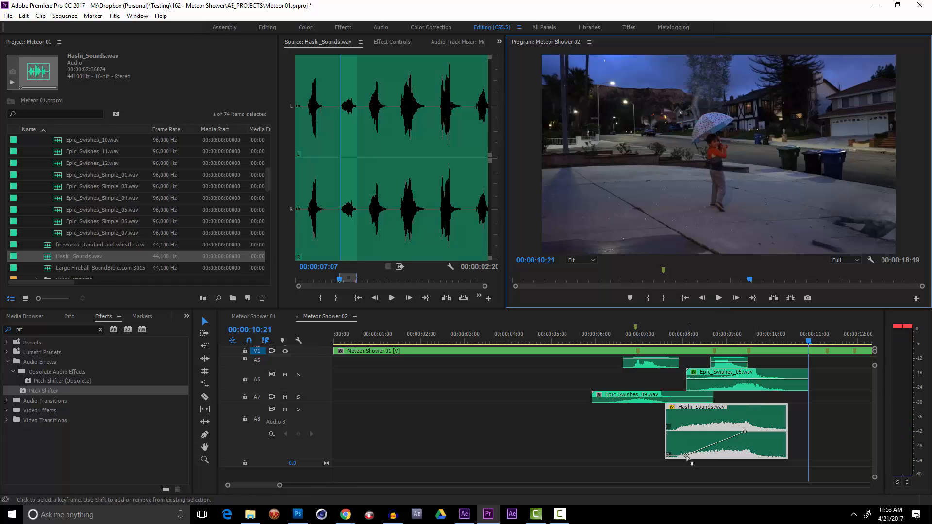
Add a volume keyframe of about -6.91 dB at 00:00:08:11 on the whoosh and apply Pitch Shifter at 6 semi-tones.
{"action": "left_click", "coordinate": [708, 448], "text": "ctrl"}
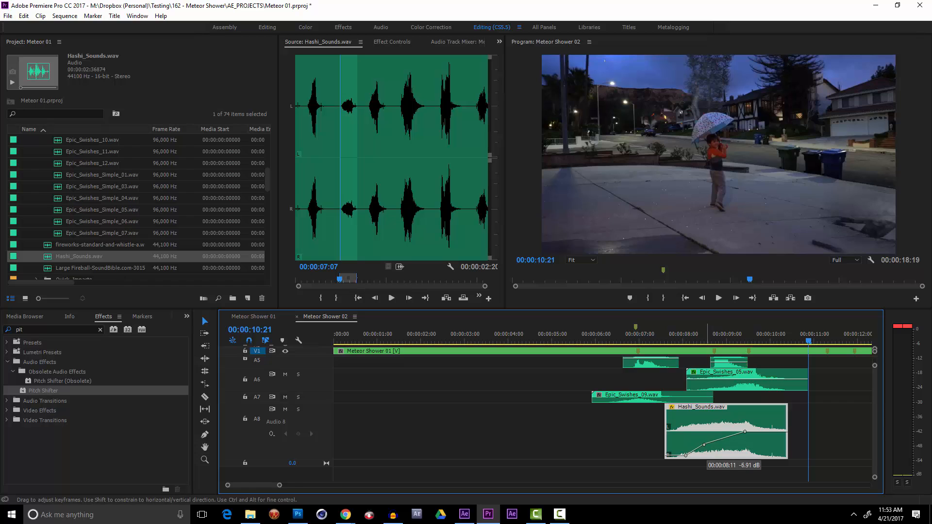
{"action": "right_click", "coordinate": [719, 424]}
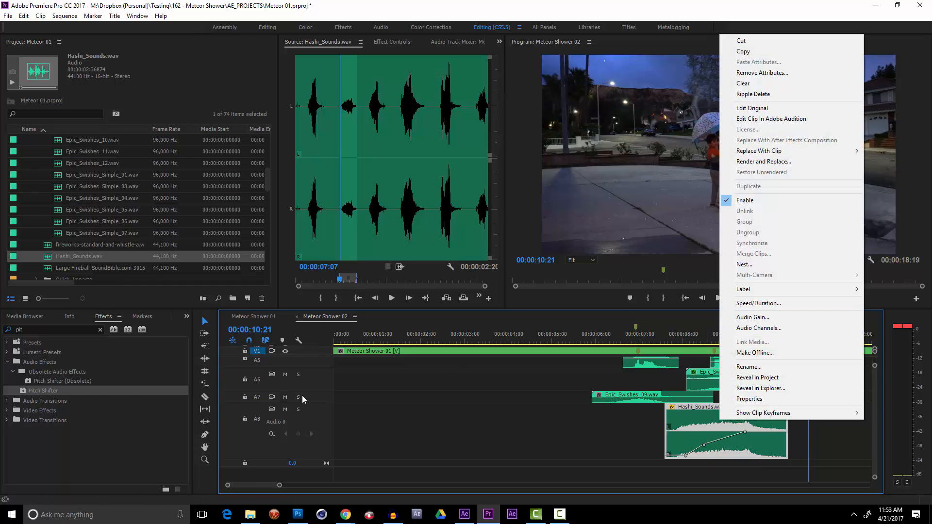
{"action": "left_click", "coordinate": [42, 383]}
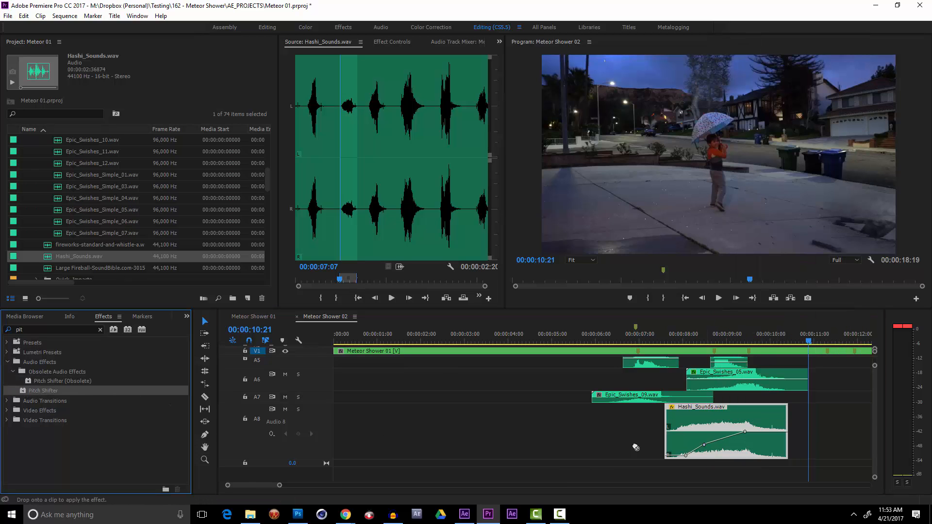
{"action": "left_click", "coordinate": [391, 41]}
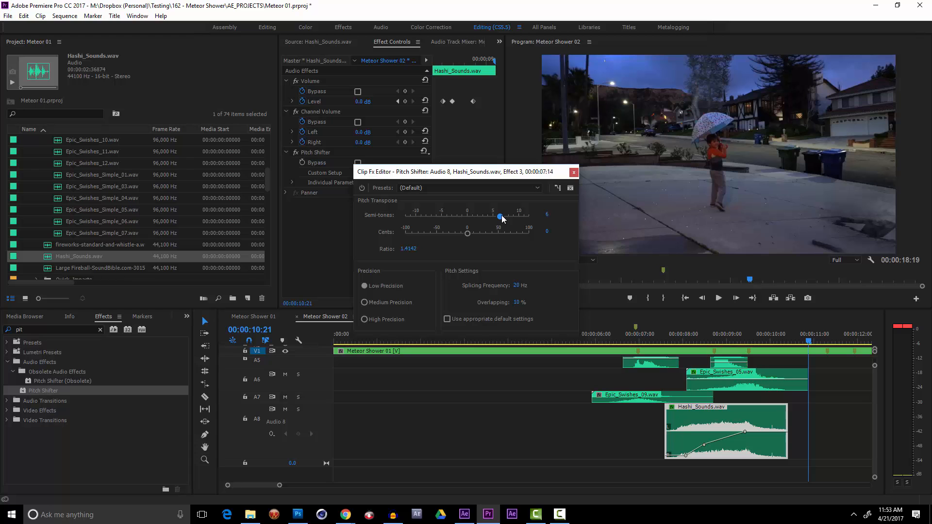
Play back the pitch-shifted whoosh with the other sounds from 00:00:08:04.
{"action": "left_click", "coordinate": [690, 340]}
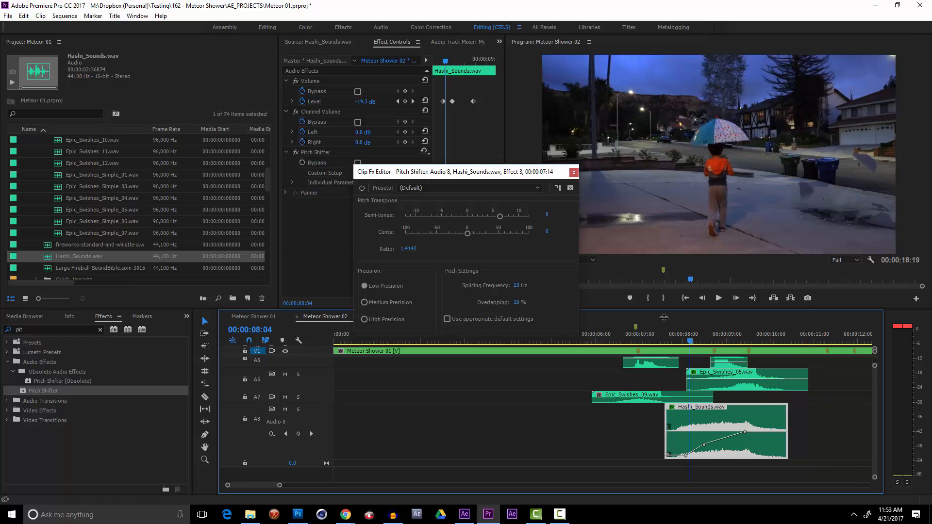
{"action": "key", "text": "space"}
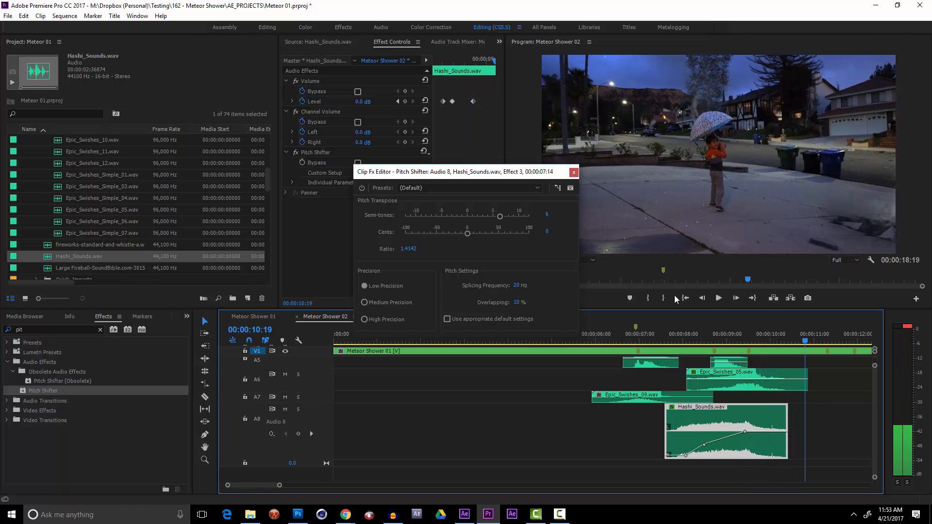
{"action": "key", "text": "space"}
Keyframe the whoosh's volume to fall to silence after its peak and shift the clip three frames earlier.
{"action": "left_click", "coordinate": [750, 340]}
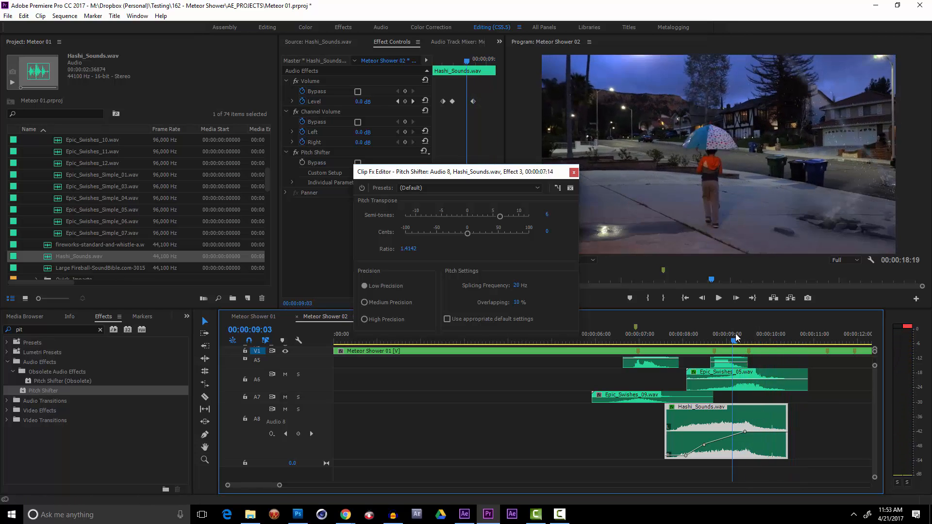
{"action": "left_click_drag", "start_coordinate": [768, 433], "coordinate": [755, 455]}
{"action": "left_click", "coordinate": [759, 433], "text": "ctrl"}
{"action": "left_click", "coordinate": [733, 340]}
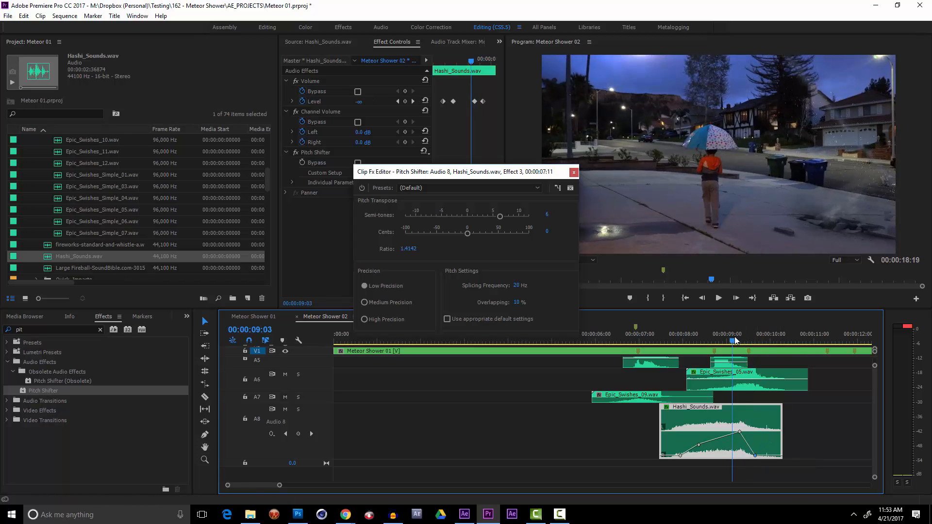
Close the Pitch Shifter editor and play back the retimed whoosh through the second meteor hit.
{"action": "left_click", "coordinate": [574, 172]}
{"action": "left_click_drag", "start_coordinate": [649, 340], "coordinate": [627, 340]}
{"action": "key", "text": "space"}
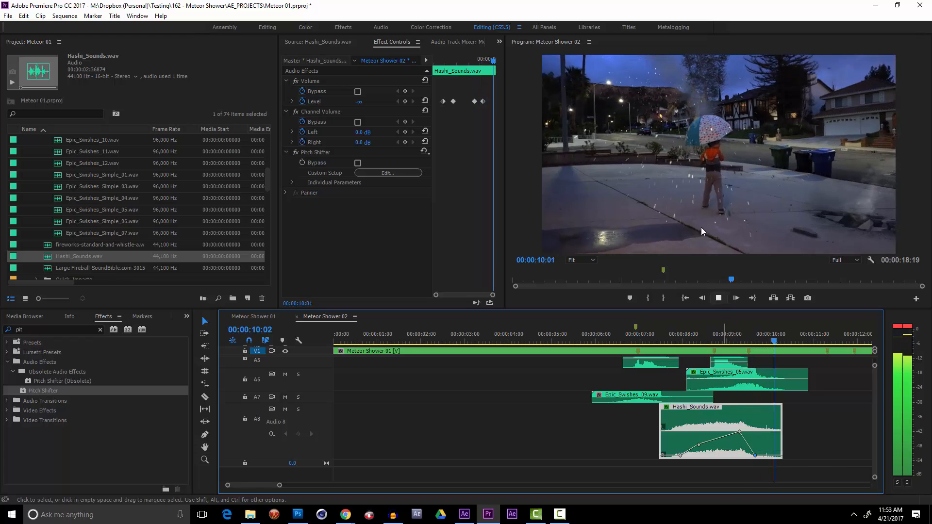
Move the Hashi_Sounds.wav whoosh's first two volume keyframes earlier so its fade-in begins at the clip's start, and save the project.
{"action": "key", "text": "space"}
{"action": "mouse_move", "coordinate": [680, 455]}
{"action": "left_mouse_down"}
{"action": "mouse_move", "coordinate": [661, 455]}
{"action": "mouse_move", "coordinate": [686, 441]}
{"action": "left_mouse_up"}
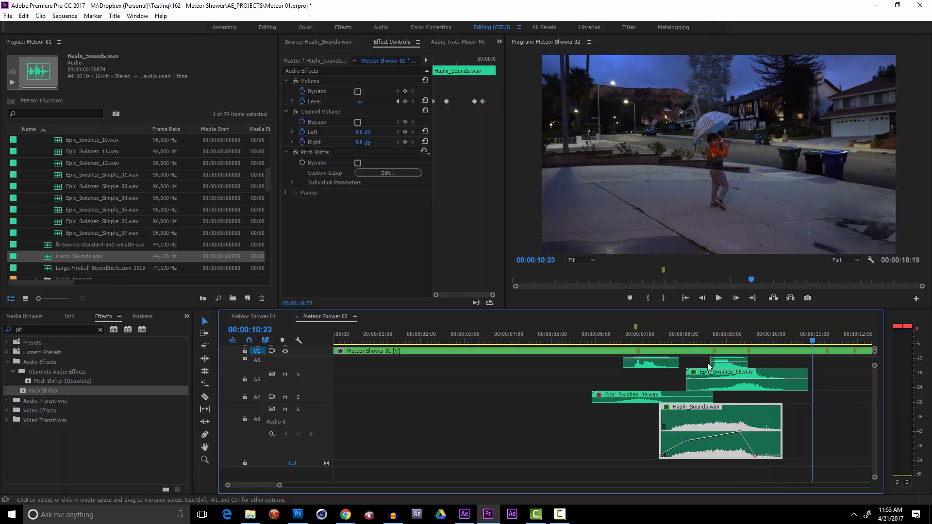
{"action": "key", "text": "ctrl+s"}
Play back the sequence with all sound layers from 00:00:04:22 through both meteor hits.
{"action": "left_click_drag", "start_coordinate": [660, 334], "coordinate": [547, 340]}
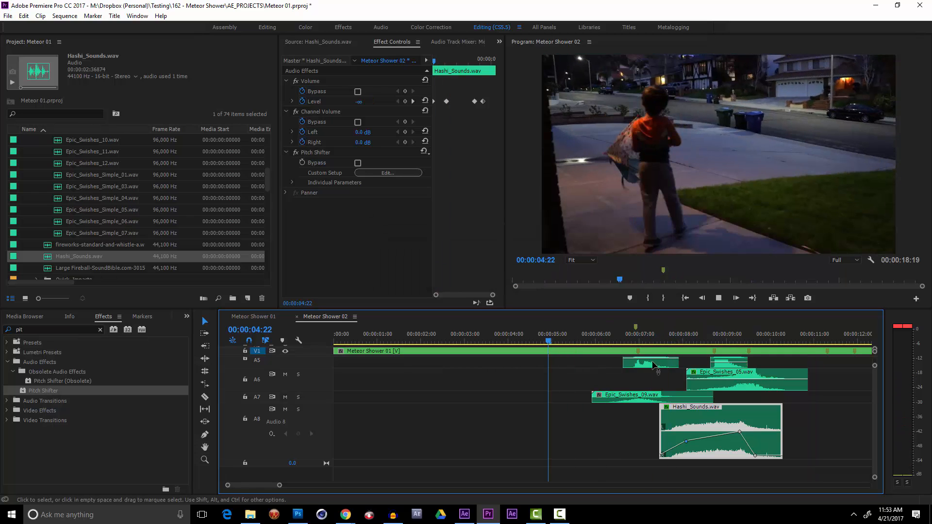
{"action": "key", "text": "space"}
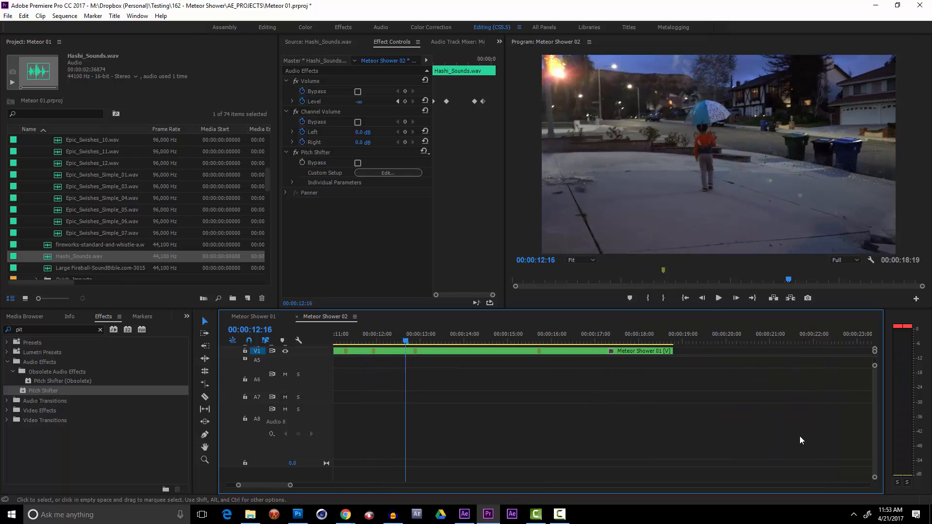
{"action": "key", "text": "space"}
Open fireworks-standard-and-whistle-a.wav as the source clip and listen to its final burst.
{"action": "key", "text": "minus"}
{"action": "key", "text": "minus"}
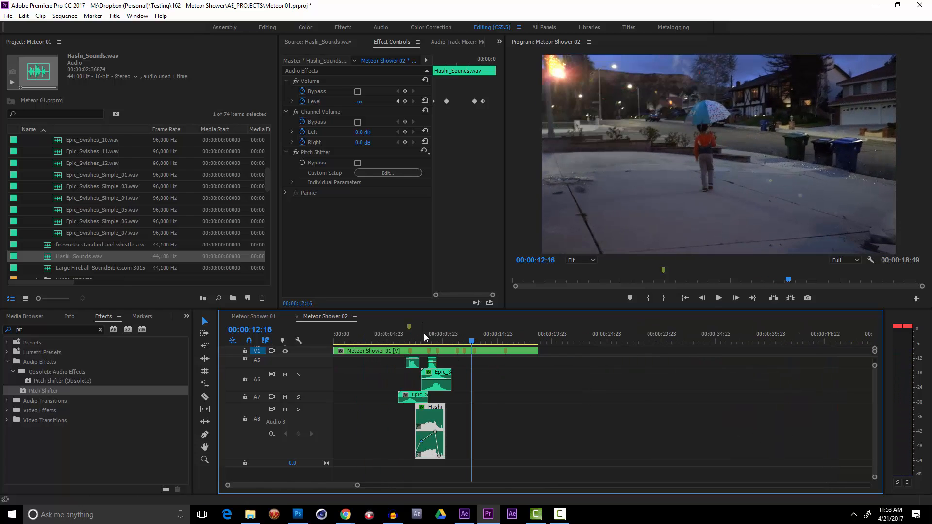
{"action": "scroll", "coordinate": [169, 214], "scroll_direction": "up", "scroll_amount": 2}
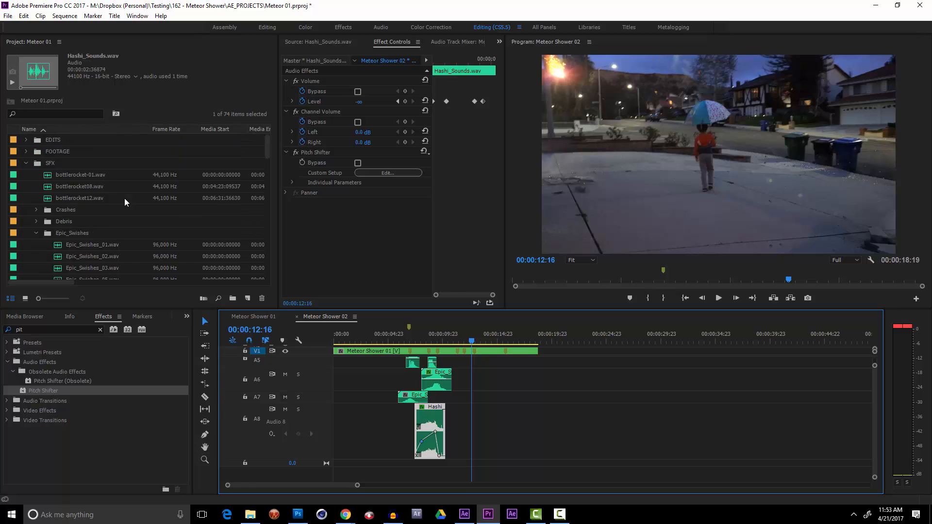
{"action": "scroll", "coordinate": [112, 197], "scroll_direction": "down", "scroll_amount": 3}
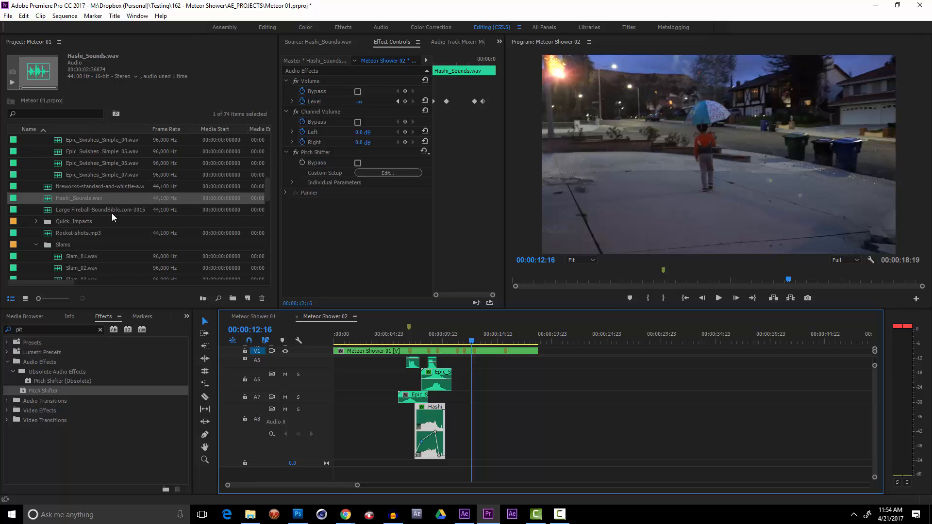
{"action": "double_click", "coordinate": [113, 186]}
{"action": "left_click_drag", "start_coordinate": [377, 216], "coordinate": [452, 226]}
{"action": "key", "text": "space"}
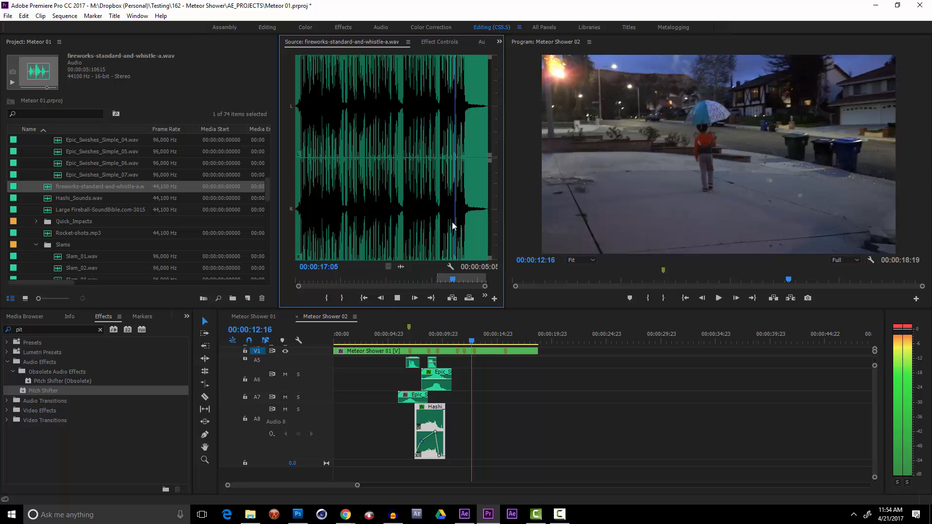
Audition the fireworks sound's beginning, mark its out point at 00:00:02:21 and place the excerpt on Audio 8 after the video.
{"action": "left_click", "coordinate": [306, 215]}
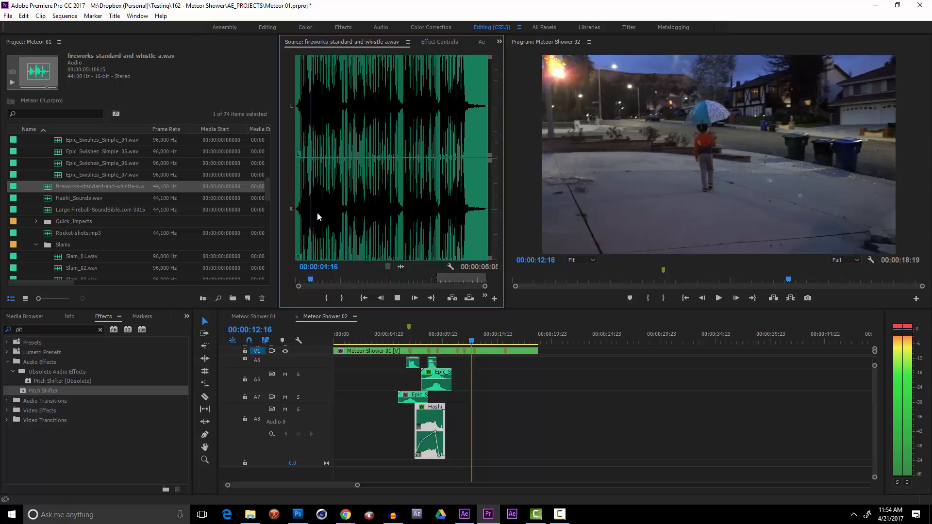
{"action": "key", "text": "space"}
{"action": "left_click", "coordinate": [343, 298]}
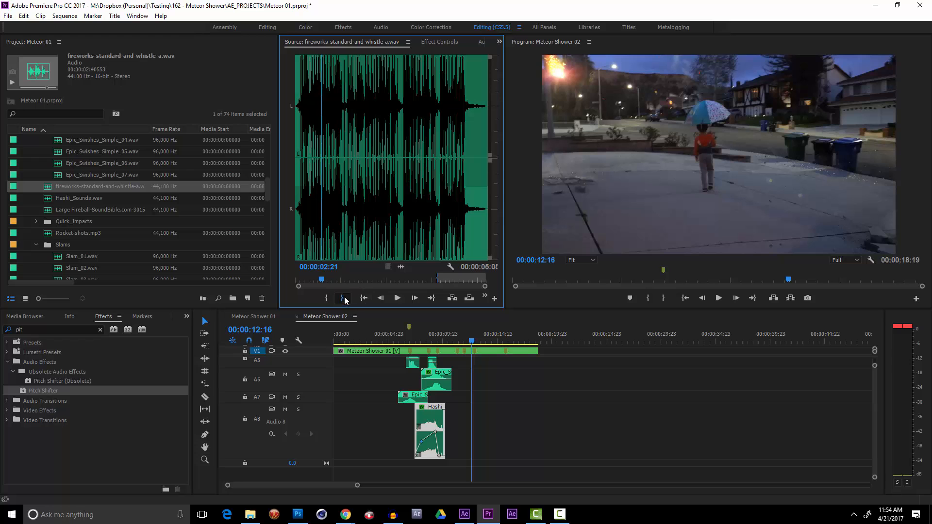
{"action": "left_click_drag", "start_coordinate": [343, 269], "coordinate": [553, 427]}
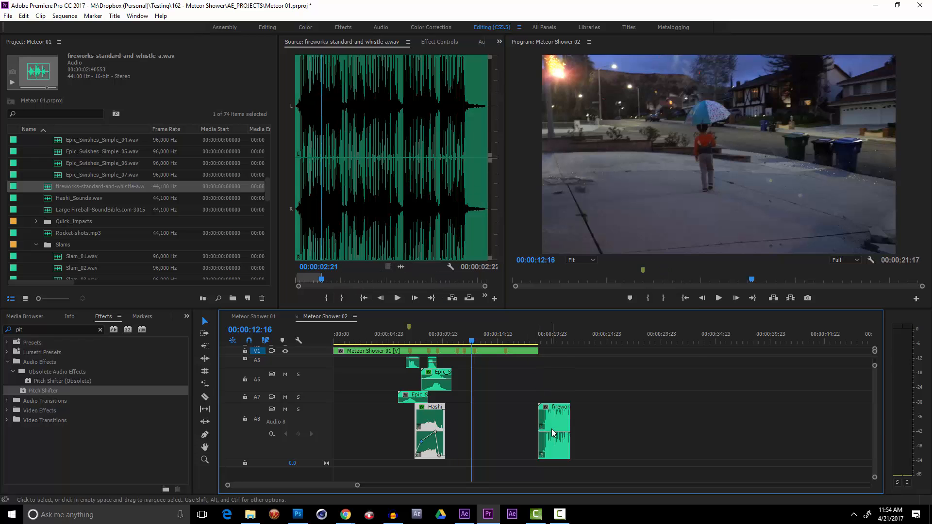
Set the fireworks clip's speed to 20%.
{"action": "right_click", "coordinate": [554, 428]}
{"action": "left_click", "coordinate": [607, 312]}
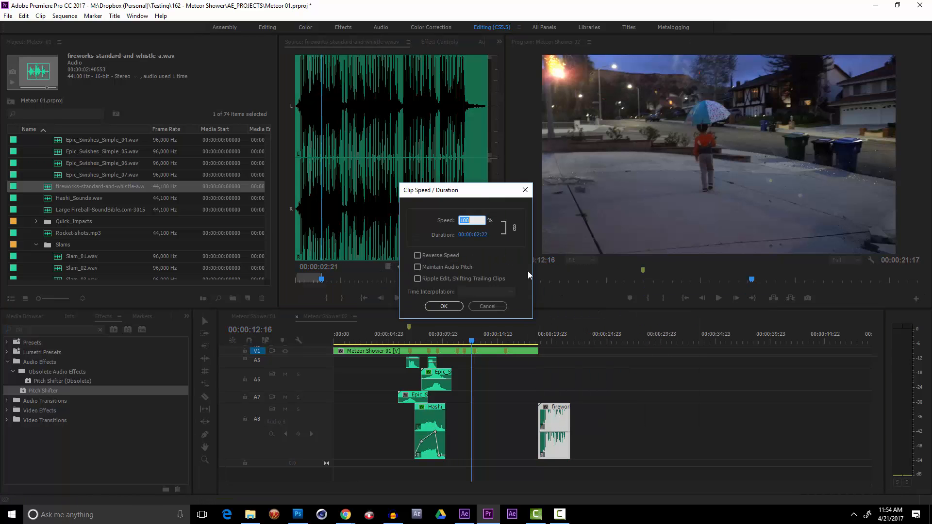
{"action": "type", "text": "20"}
{"action": "key", "text": "Return"}
Play back the slowed fireworks clip and lower its overall volume.
{"action": "left_click", "coordinate": [571, 341]}
{"action": "key", "text": "space"}
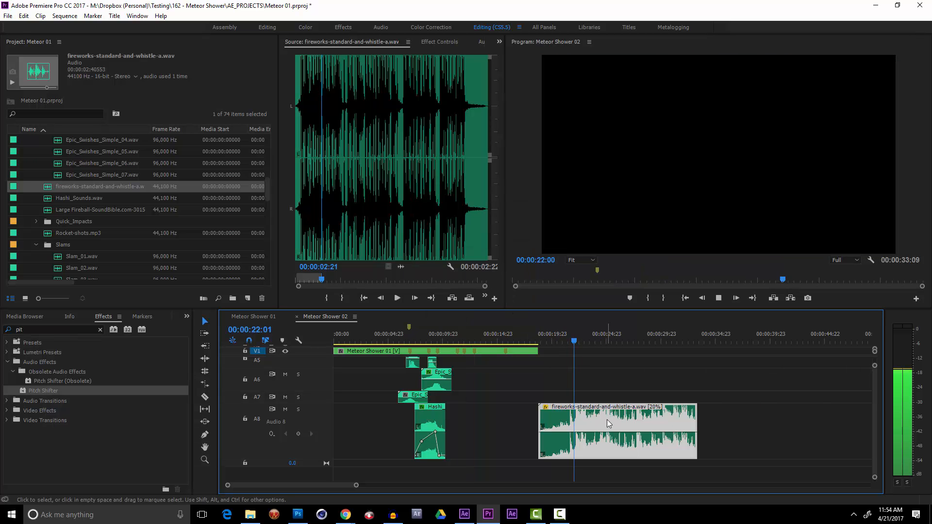
{"action": "left_click_drag", "start_coordinate": [611, 436], "coordinate": [612, 455]}
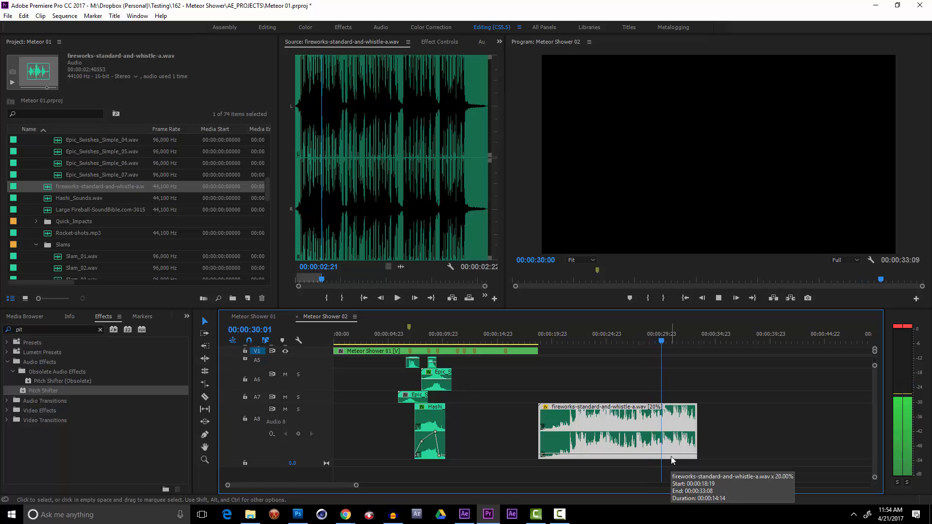
{"action": "key", "text": "space"}
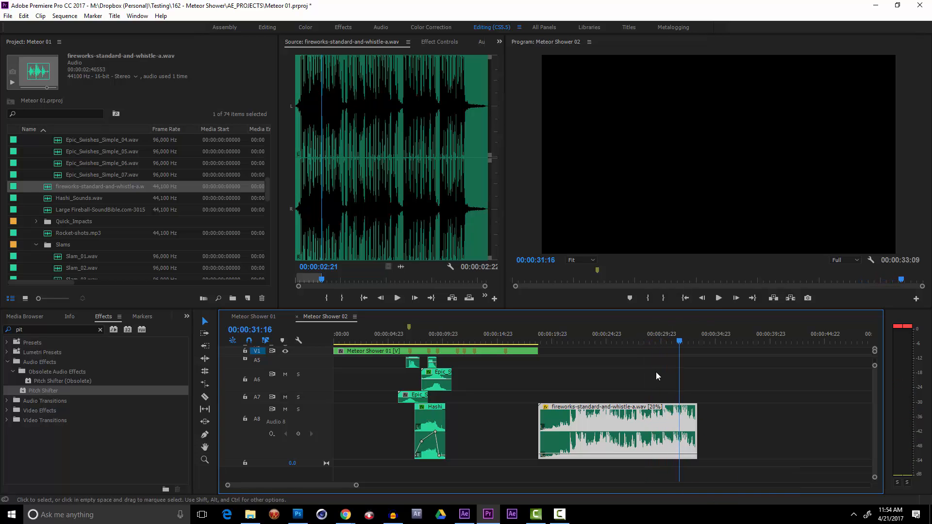
Set the fireworks clip's speed to 10% and play it back from 00:00:24:22.
{"action": "right_click", "coordinate": [670, 421]}
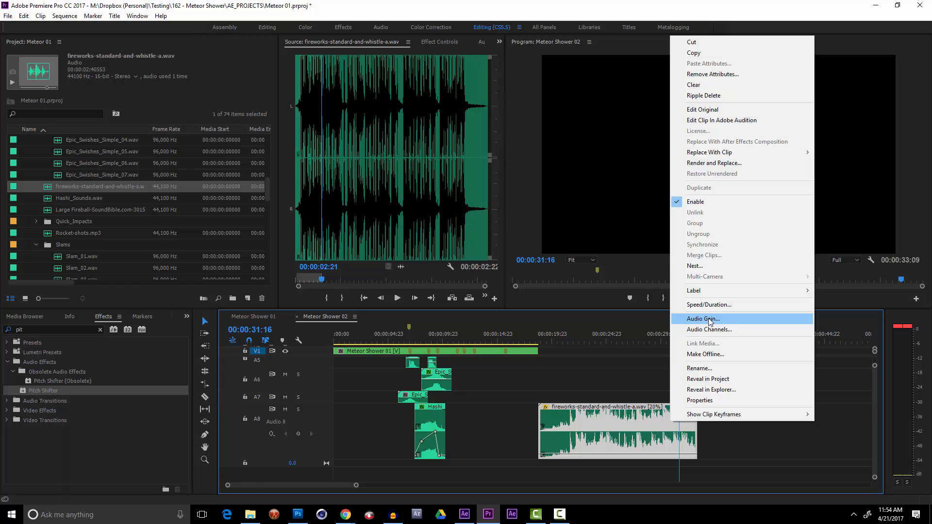
{"action": "left_click", "coordinate": [709, 305]}
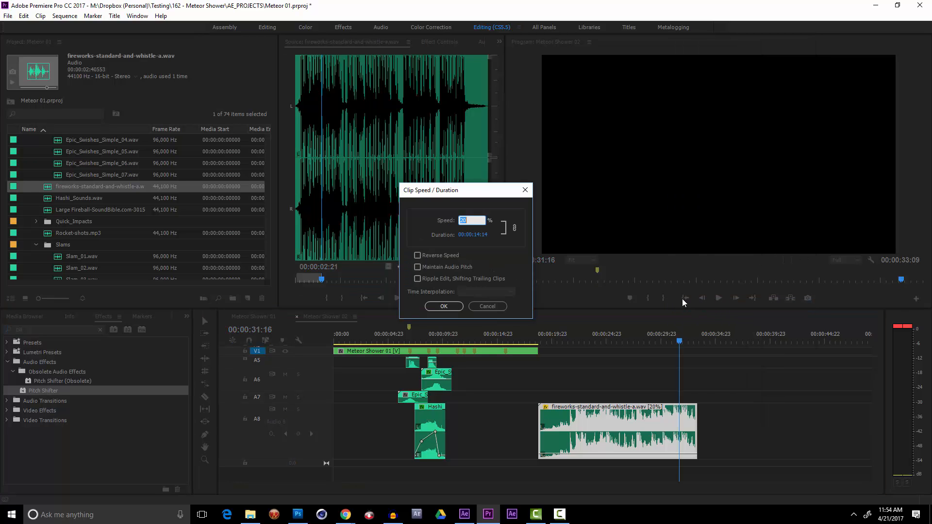
{"action": "type", "text": "10"}
{"action": "key", "text": "Return"}
{"action": "left_click", "coordinate": [605, 339]}
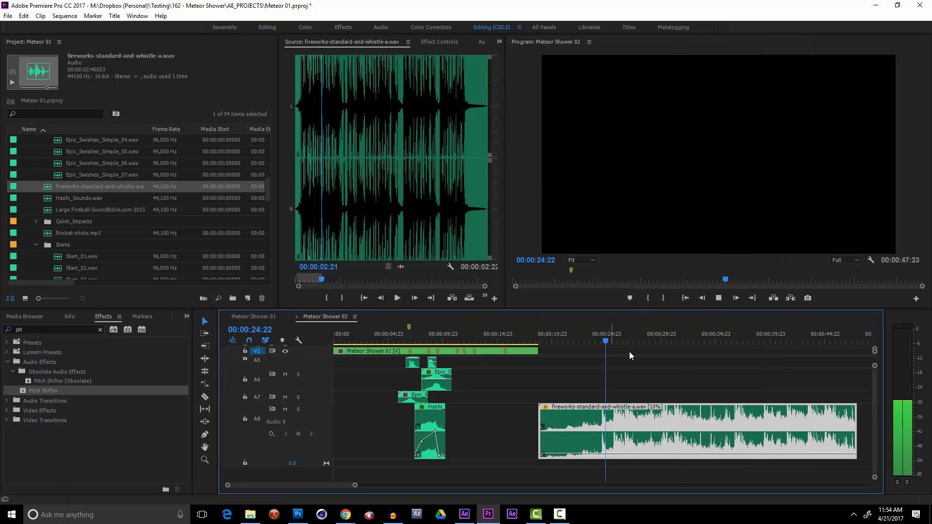
{"action": "key", "text": "space"}
{"action": "right_click", "coordinate": [687, 452]}
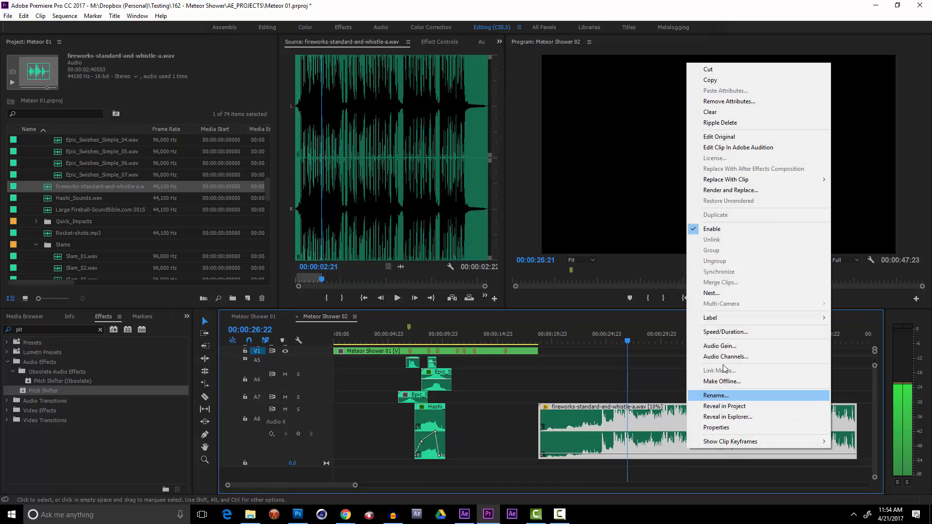
{"action": "left_click", "coordinate": [723, 346]}
{"action": "left_click", "coordinate": [529, 238]}
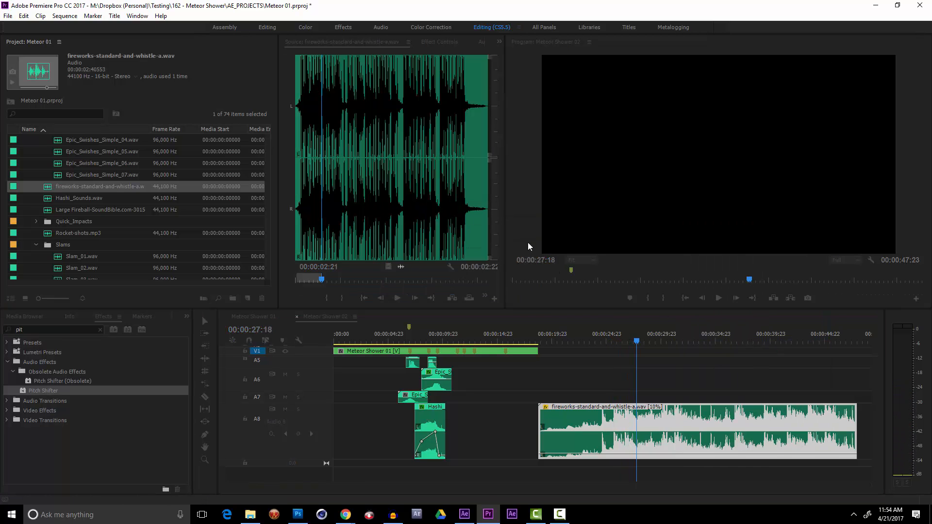
Reveal the fireworks source file in its 01_SOUND_EFFECTS folder and move the folder window aside.
{"action": "right_click", "coordinate": [133, 182]}
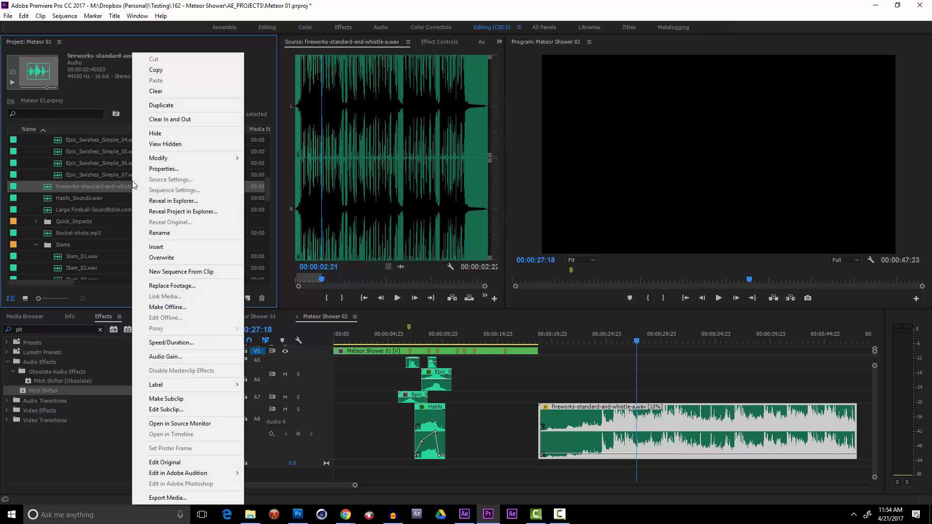
{"action": "left_click", "coordinate": [154, 201]}
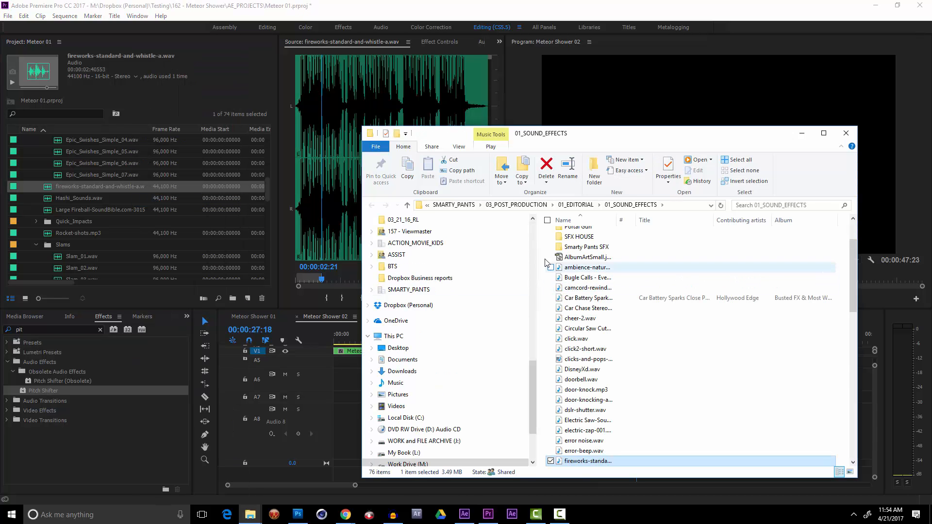
{"action": "left_click_drag", "start_coordinate": [618, 137], "coordinate": [747, 105]}
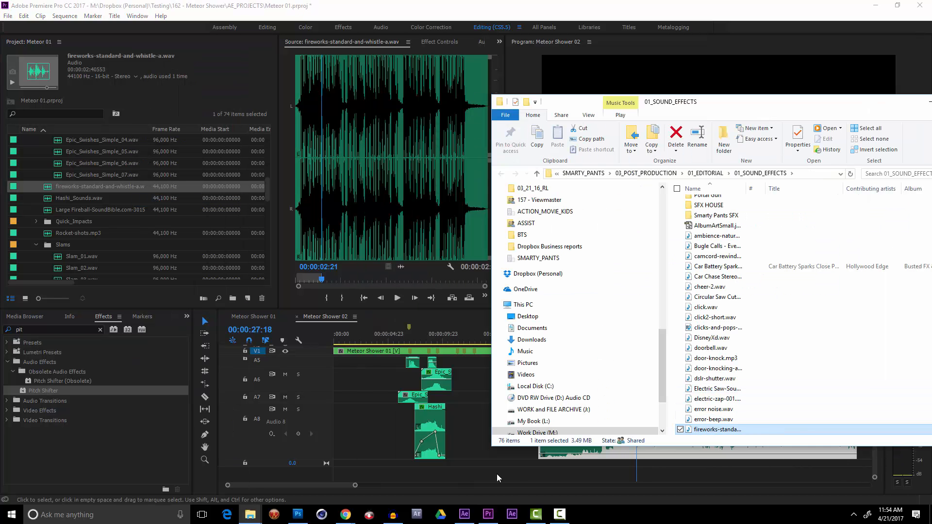
Switch to Audacity and remove the existing recorded whoosh track.
{"action": "mouse_move", "coordinate": [393, 513]}
{"action": "left_click", "coordinate": [404, 476]}
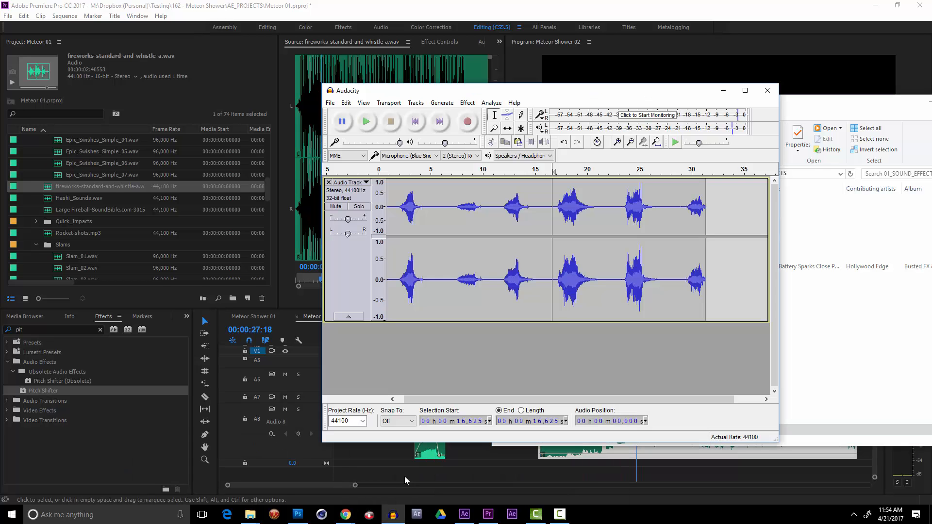
{"action": "left_click", "coordinate": [329, 184]}
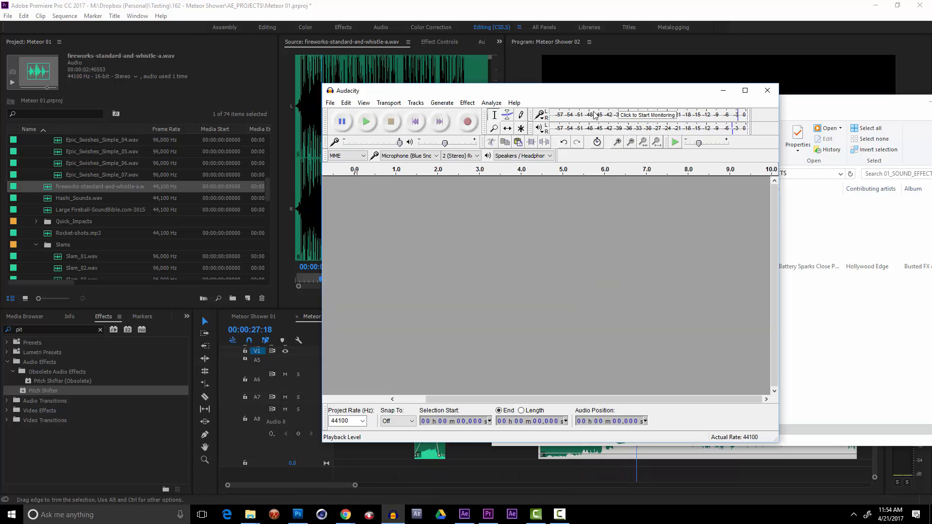
Import the fireworks sound into Audacity as a copy and delete everything before its last burst at about 15.598 s.
{"action": "left_click_drag", "start_coordinate": [602, 92], "coordinate": [403, 91]}
{"action": "left_click_drag", "start_coordinate": [713, 429], "coordinate": [411, 301]}
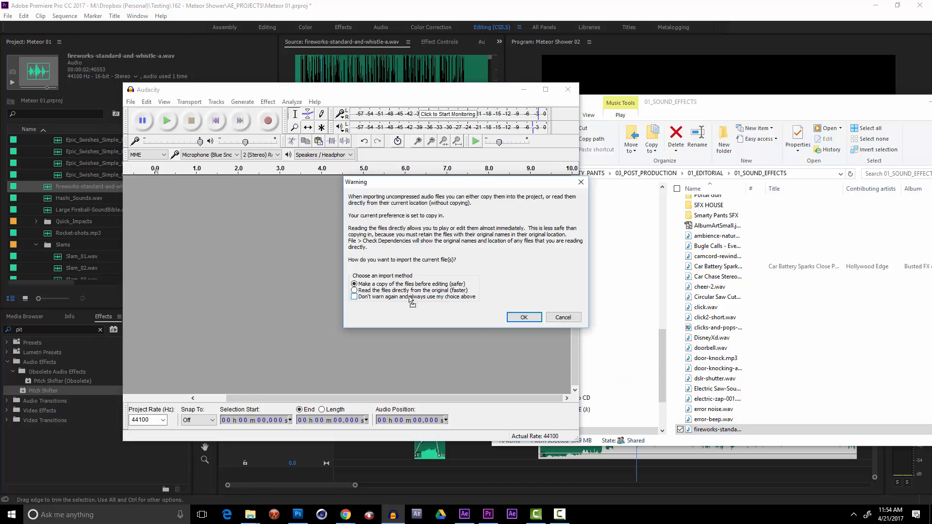
{"action": "left_click", "coordinate": [522, 318]}
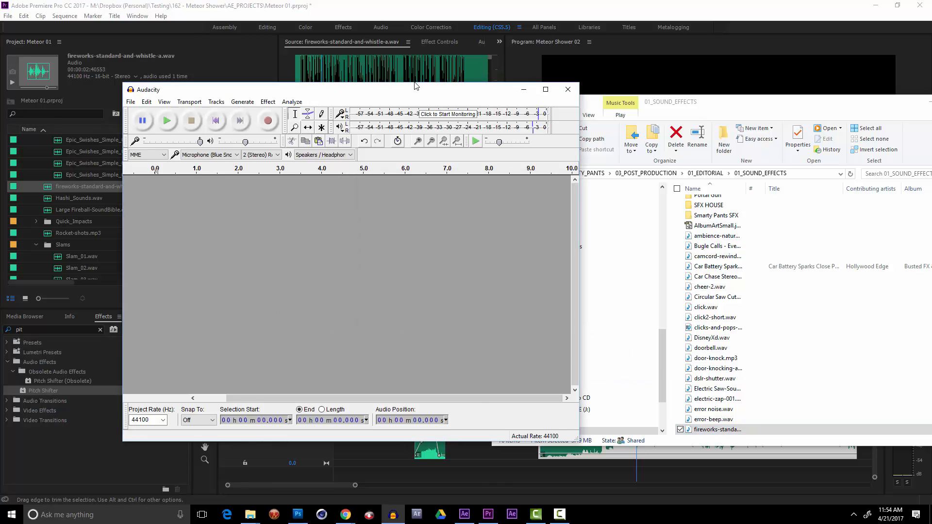
{"action": "left_click_drag", "start_coordinate": [417, 86], "coordinate": [482, 80]}
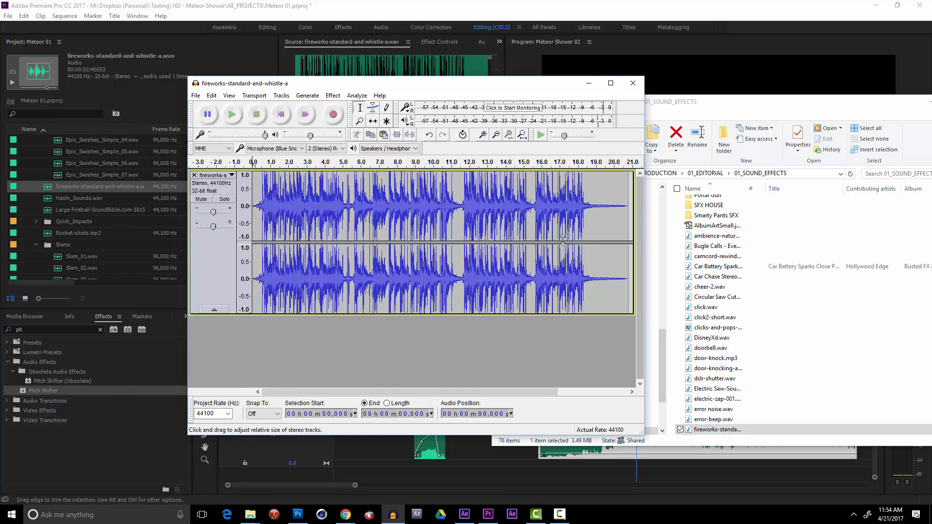
{"action": "left_click", "coordinate": [534, 226]}
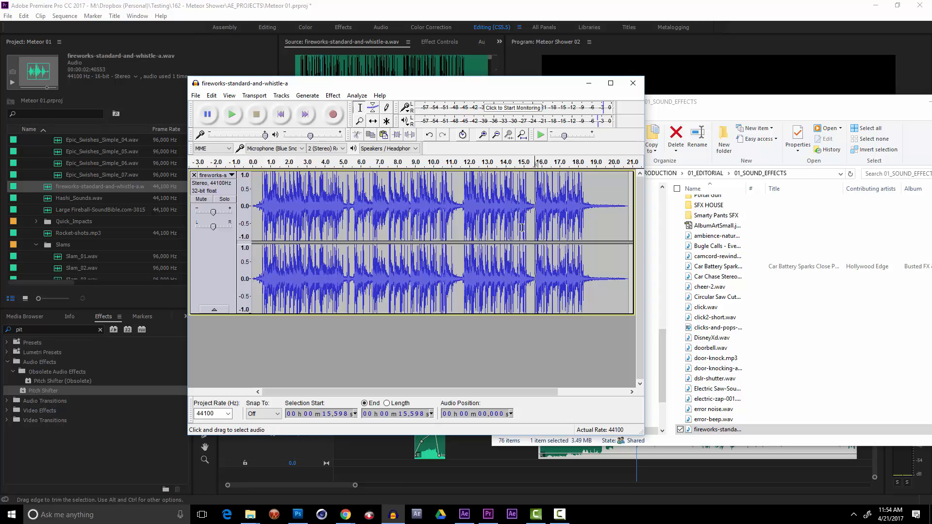
{"action": "key", "text": "ctrl+z"}
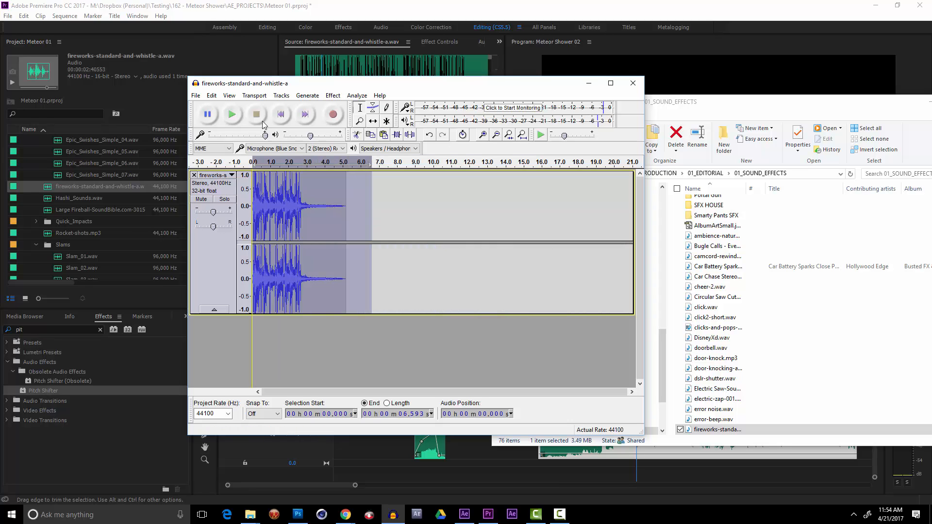
{"action": "left_click", "coordinate": [333, 96]}
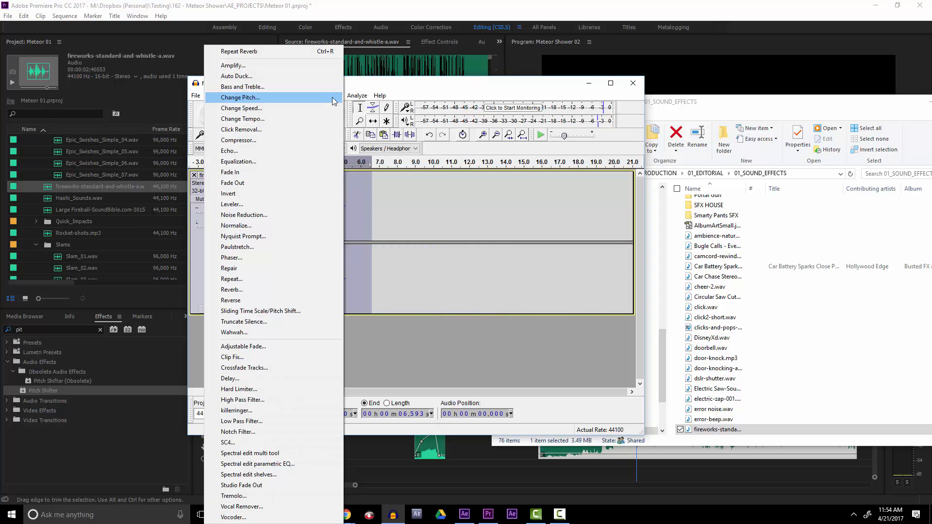
{"action": "left_click", "coordinate": [307, 116]}
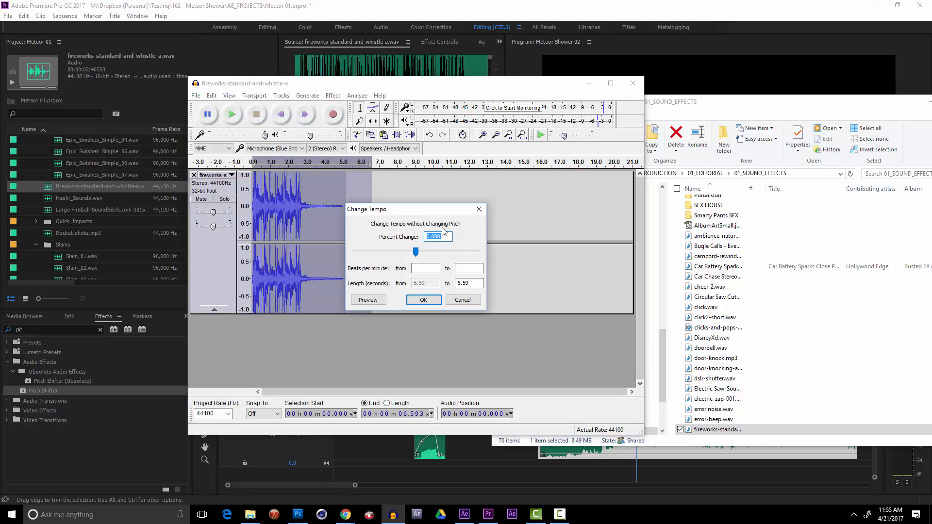
{"action": "left_click", "coordinate": [462, 300]}
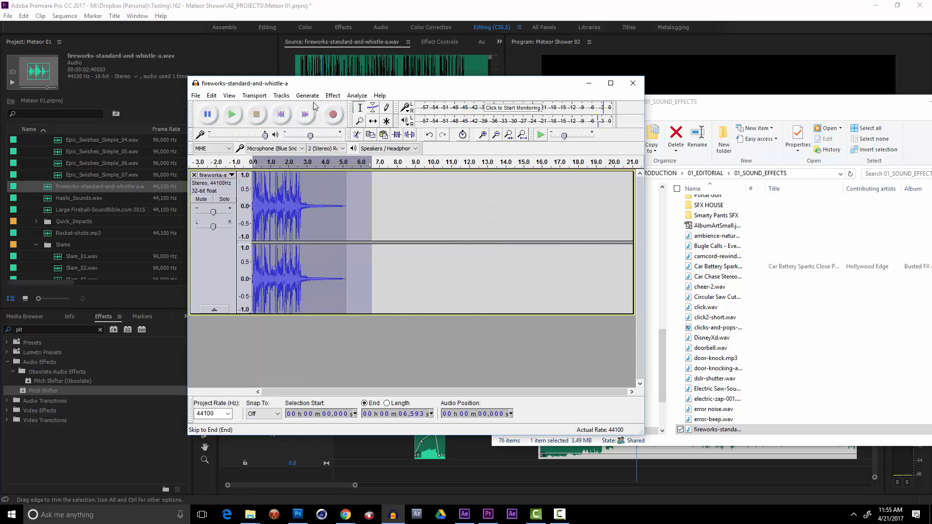
Slow the selected fireworks audio with Change Speed at a 0.220 multiplier (-78%), previewing it before applying.
{"action": "left_click", "coordinate": [326, 97]}
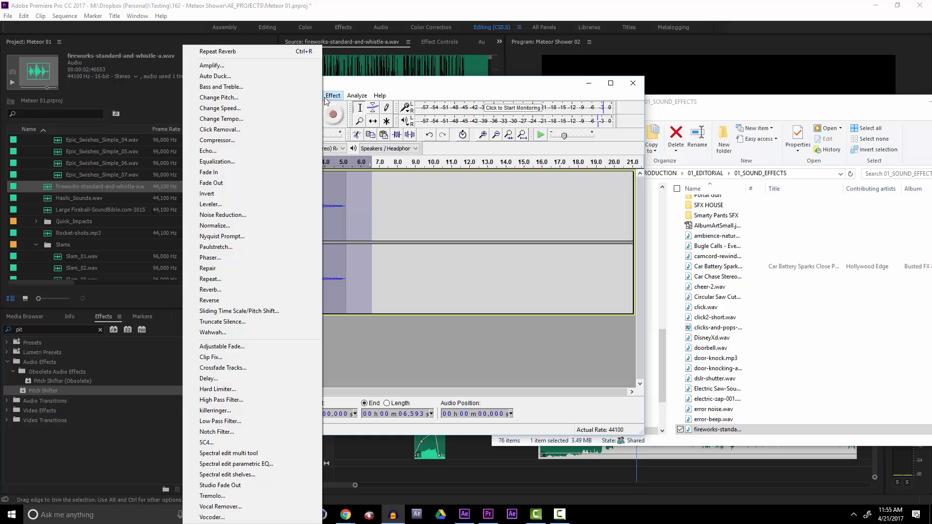
{"action": "left_click", "coordinate": [275, 108]}
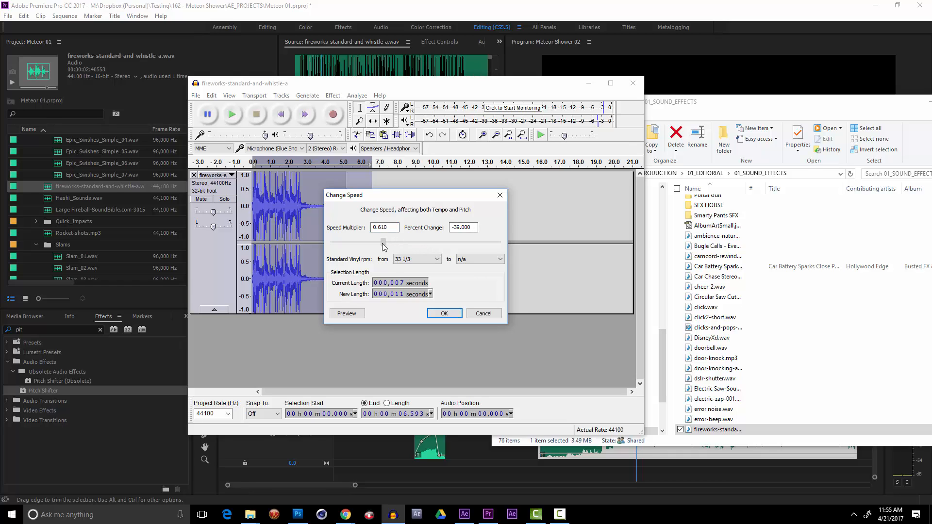
{"action": "left_click_drag", "start_coordinate": [341, 246], "coordinate": [358, 246]}
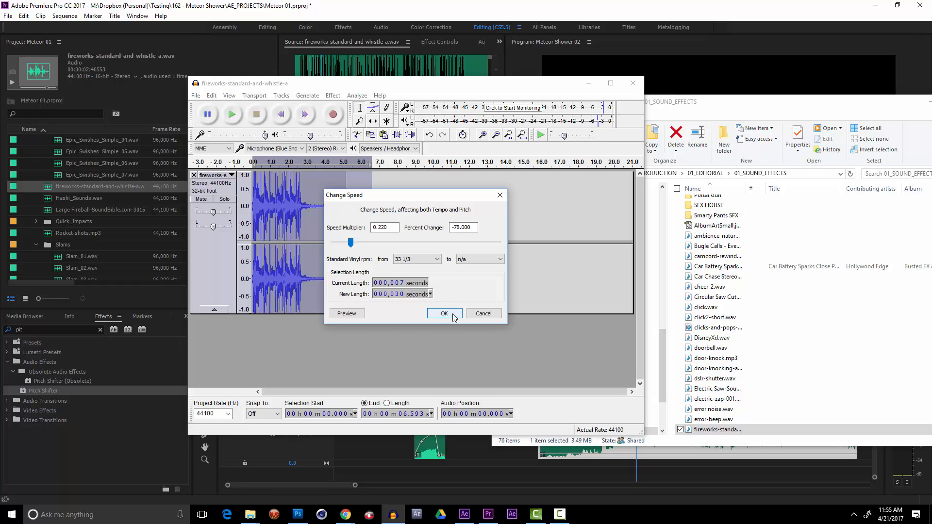
{"action": "left_click", "coordinate": [347, 314]}
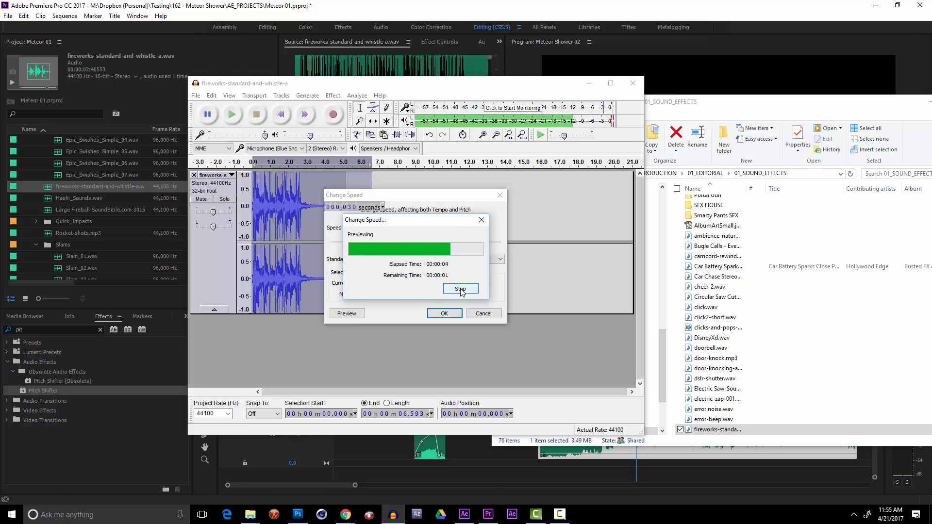
{"action": "left_click", "coordinate": [445, 314]}
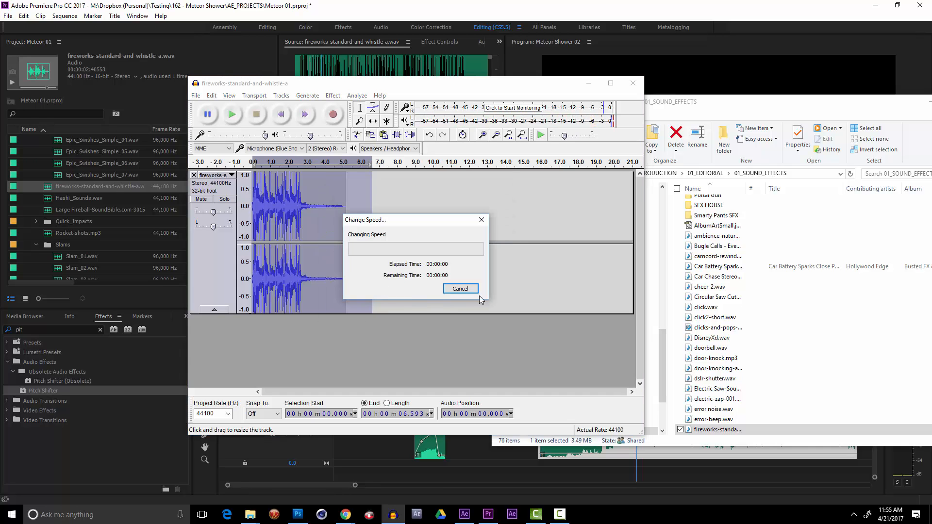
Try the Compressor effect on the slowed fireworks audio with a short preview and discard it.
{"action": "left_click", "coordinate": [333, 96]}
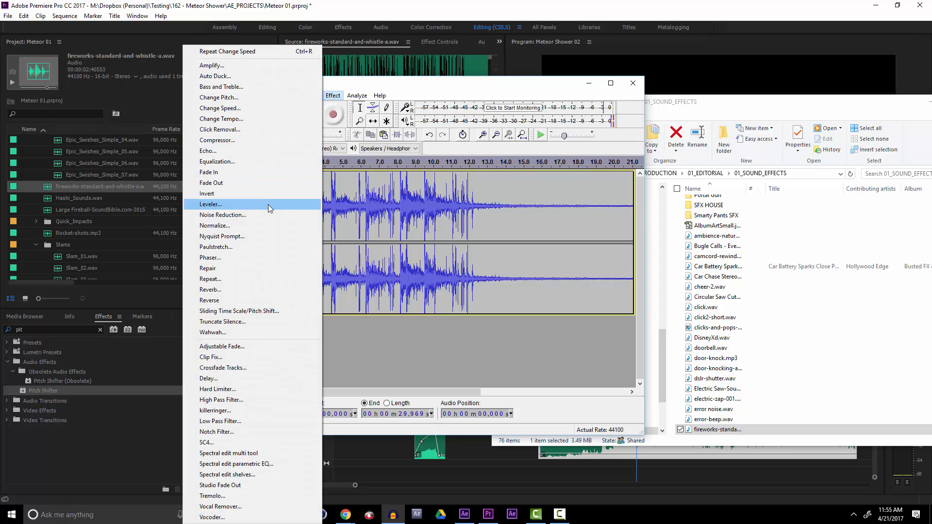
{"action": "left_click", "coordinate": [282, 143]}
{"action": "left_click", "coordinate": [333, 366]}
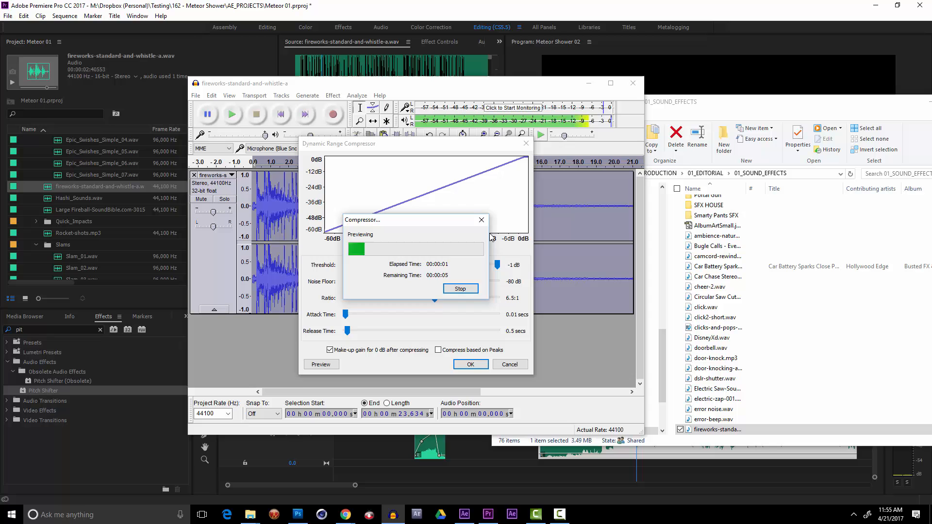
{"action": "left_click", "coordinate": [467, 291]}
{"action": "left_click", "coordinate": [510, 365]}
Try Click Removal on the slowed fireworks audio with a short preview and discard it.
{"action": "left_click", "coordinate": [334, 96]}
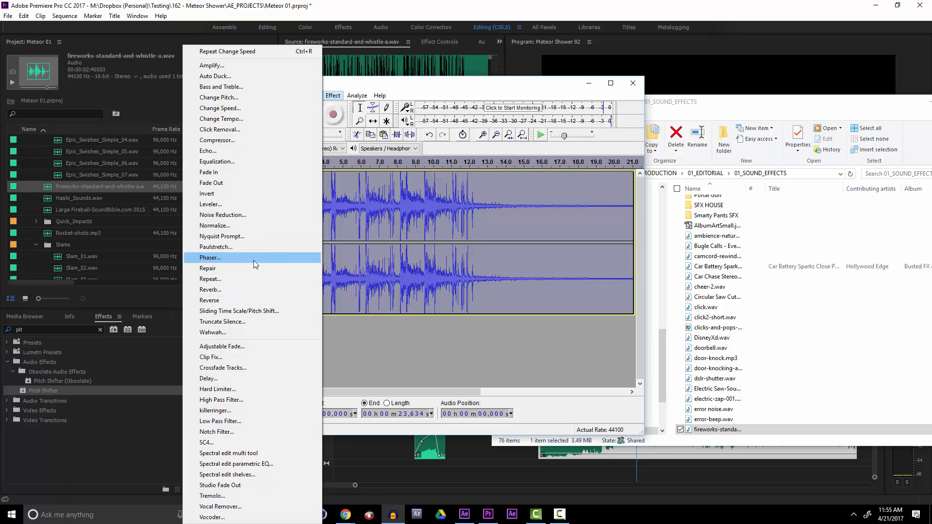
{"action": "left_click", "coordinate": [263, 130]}
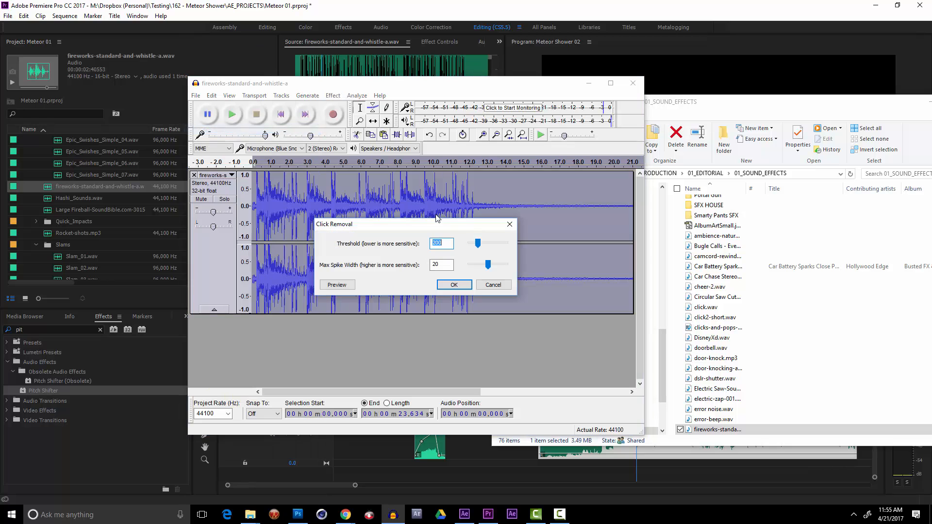
{"action": "left_click", "coordinate": [347, 287]}
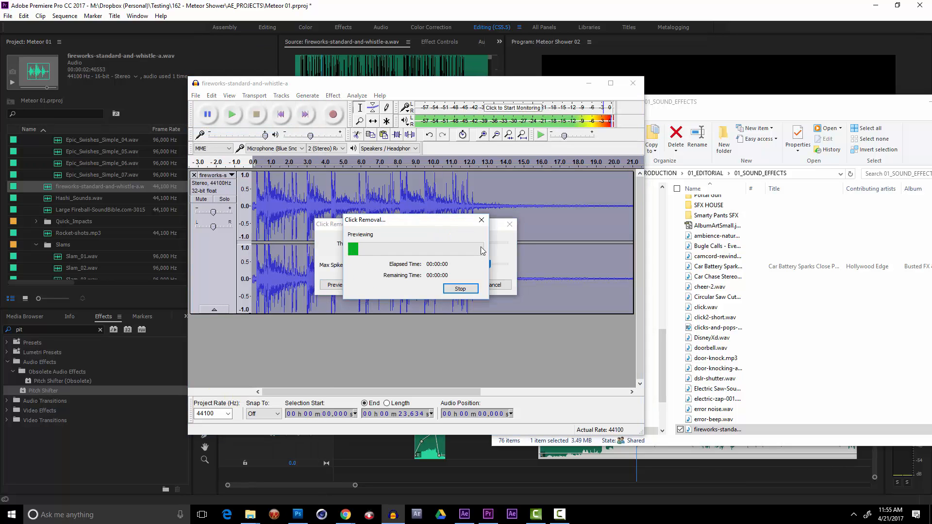
{"action": "left_click", "coordinate": [460, 289]}
{"action": "left_click", "coordinate": [500, 285]}
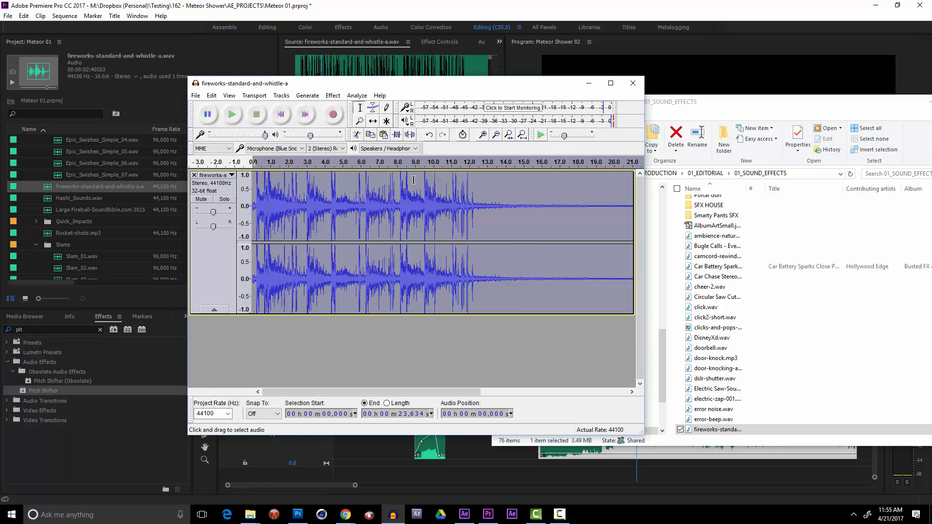
Flatten the Equalization curve, draw one near -1 dB up to about 4600 Hz dipping to about -13 dB near 16000 Hz, and preview it.
{"action": "left_click", "coordinate": [337, 96]}
{"action": "left_click", "coordinate": [339, 98]}
{"action": "left_click", "coordinate": [339, 96]}
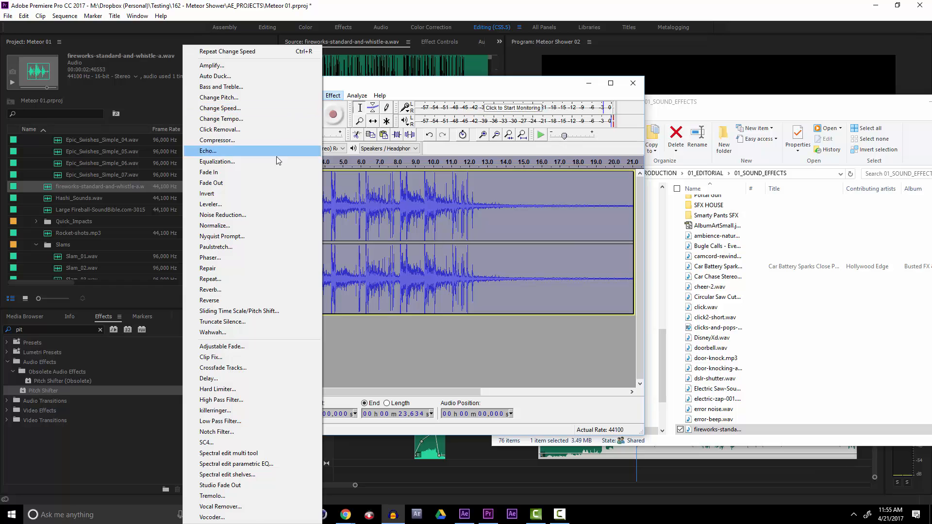
{"action": "left_click", "coordinate": [306, 161]}
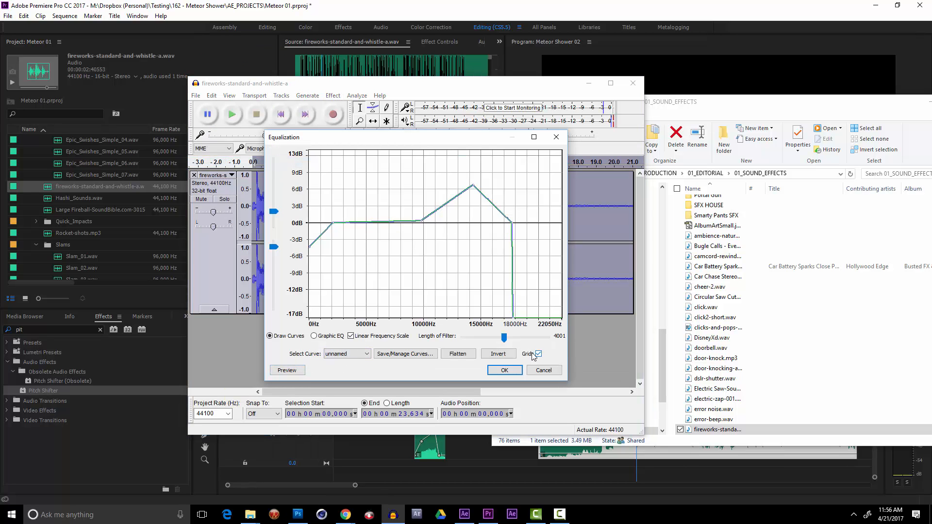
{"action": "left_click", "coordinate": [465, 357]}
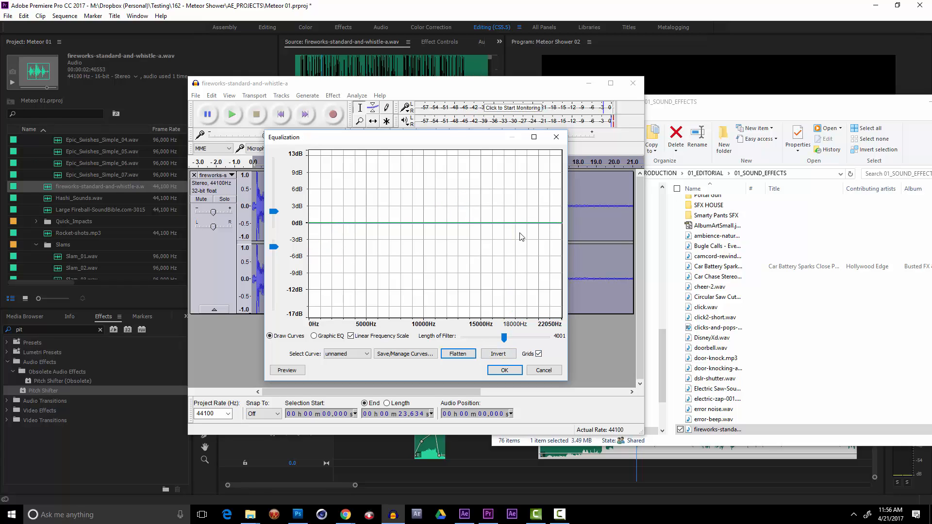
{"action": "left_click_drag", "start_coordinate": [478, 228], "coordinate": [535, 237]}
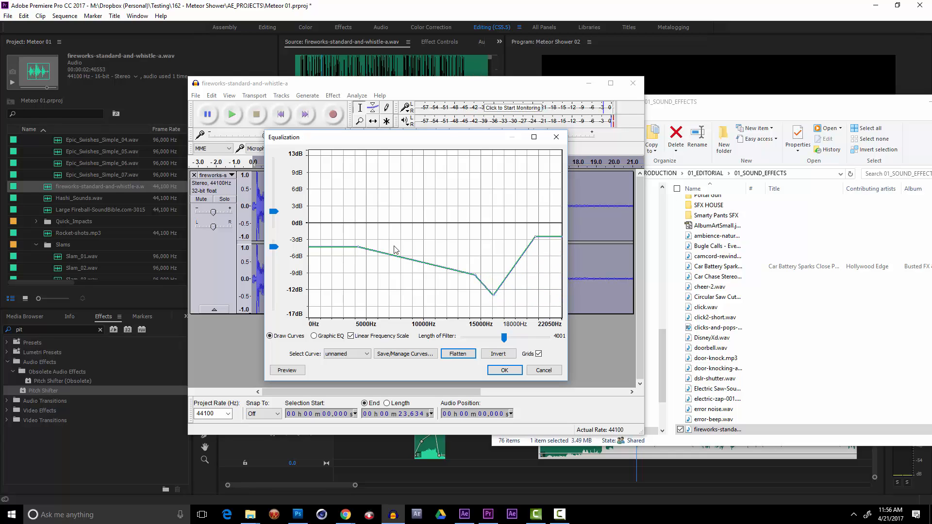
{"action": "left_click_drag", "start_coordinate": [361, 248], "coordinate": [358, 234]}
{"action": "left_click_drag", "start_coordinate": [474, 277], "coordinate": [462, 261]}
{"action": "left_click_drag", "start_coordinate": [356, 230], "coordinate": [359, 233]}
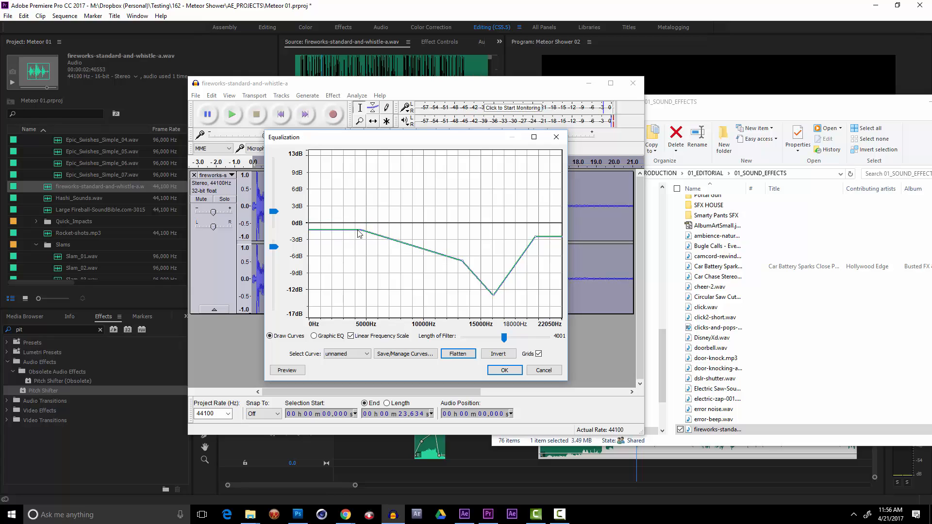
{"action": "left_click", "coordinate": [297, 372]}
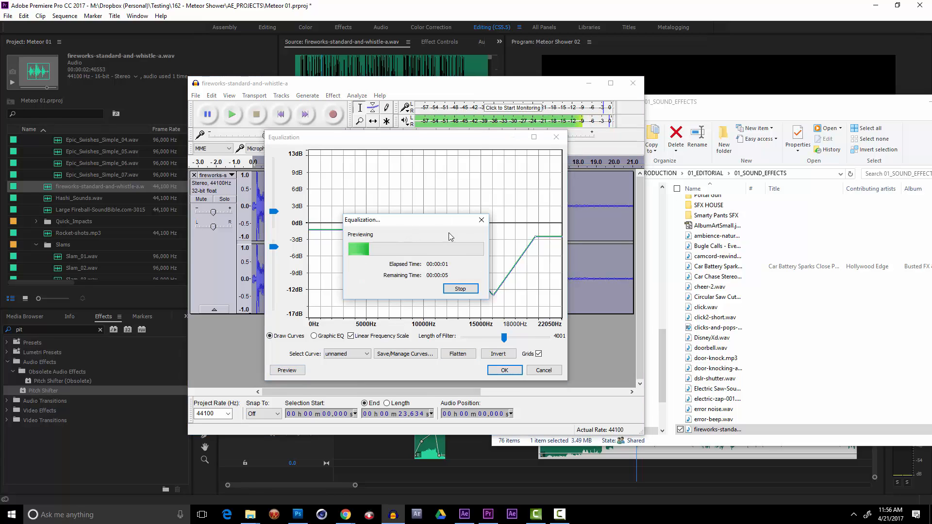
{"action": "left_click", "coordinate": [472, 288]}
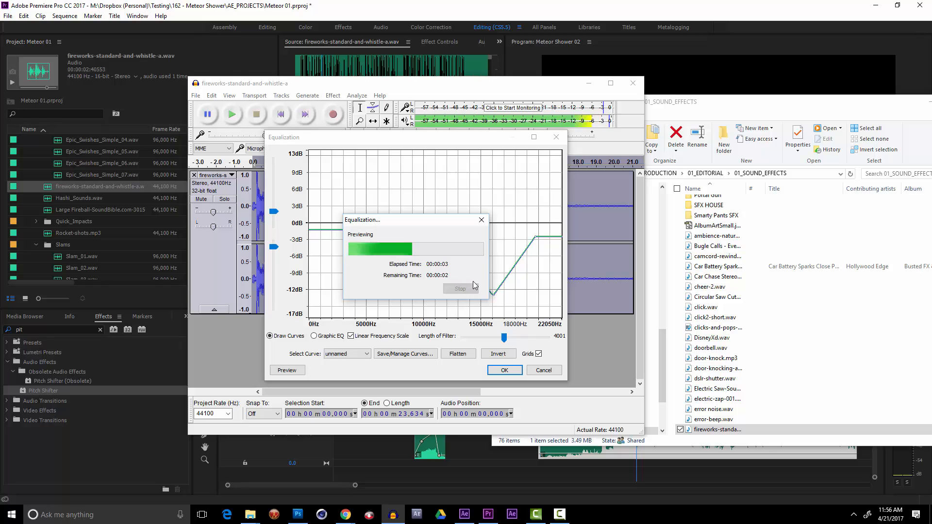
Cut the highs further in the equalization curve, to about -10 dB from 10000 Hz and -17 dB near 19500 Hz, and preview it.
{"action": "left_click_drag", "start_coordinate": [465, 265], "coordinate": [441, 293]}
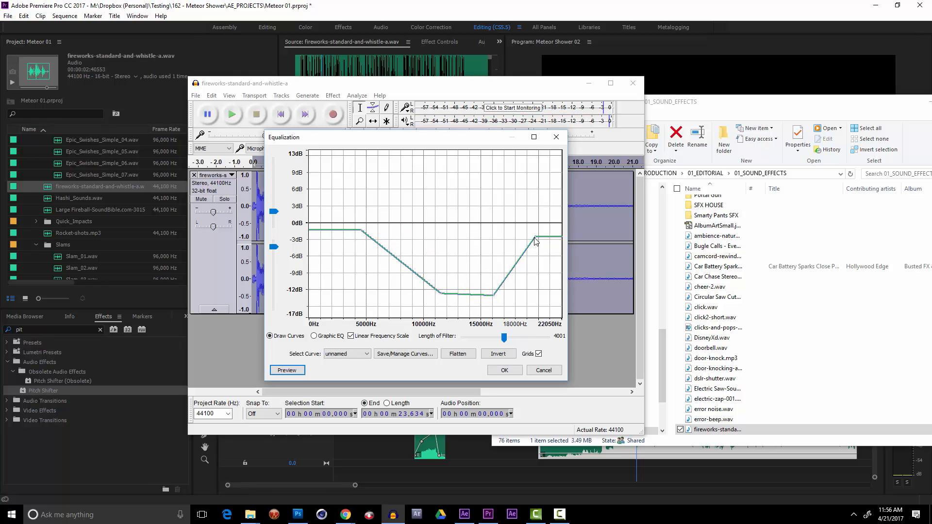
{"action": "left_click_drag", "start_coordinate": [535, 238], "coordinate": [539, 333]}
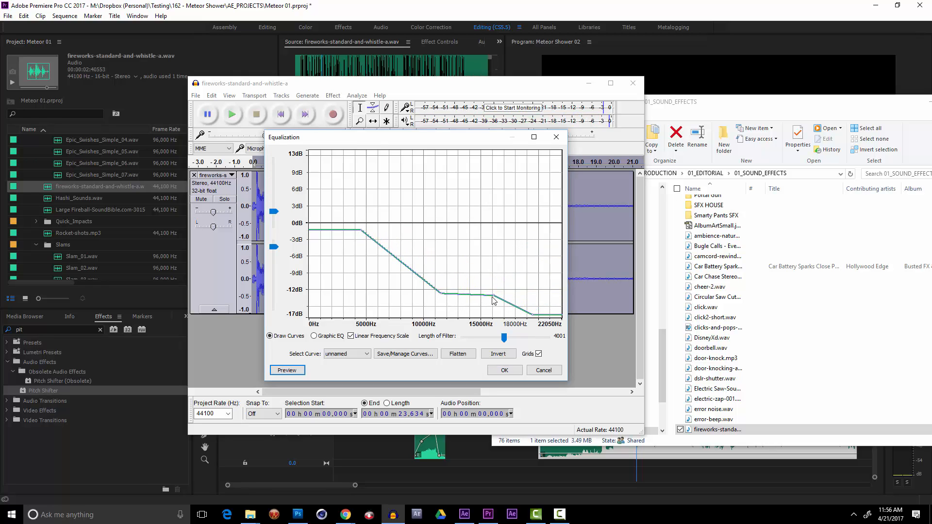
{"action": "left_click_drag", "start_coordinate": [493, 295], "coordinate": [496, 281]}
{"action": "left_click_drag", "start_coordinate": [442, 290], "coordinate": [427, 277]}
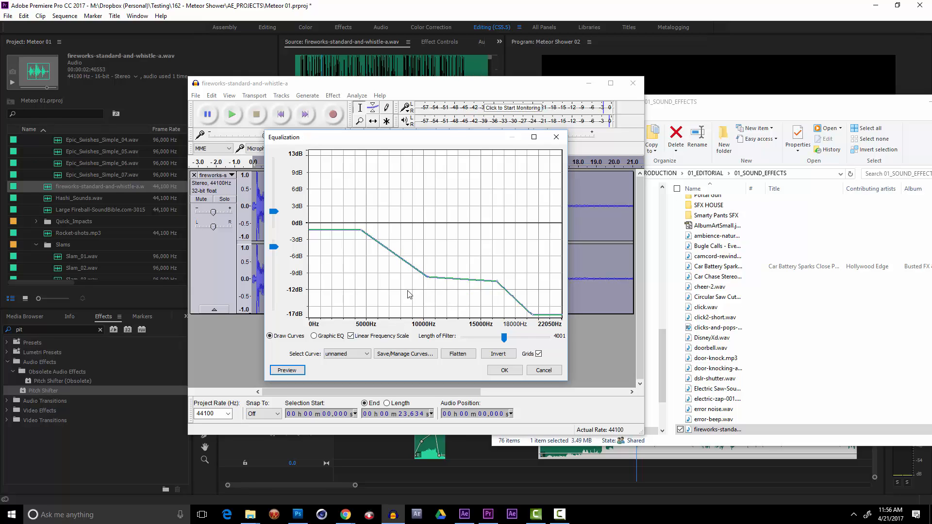
{"action": "left_click", "coordinate": [294, 372]}
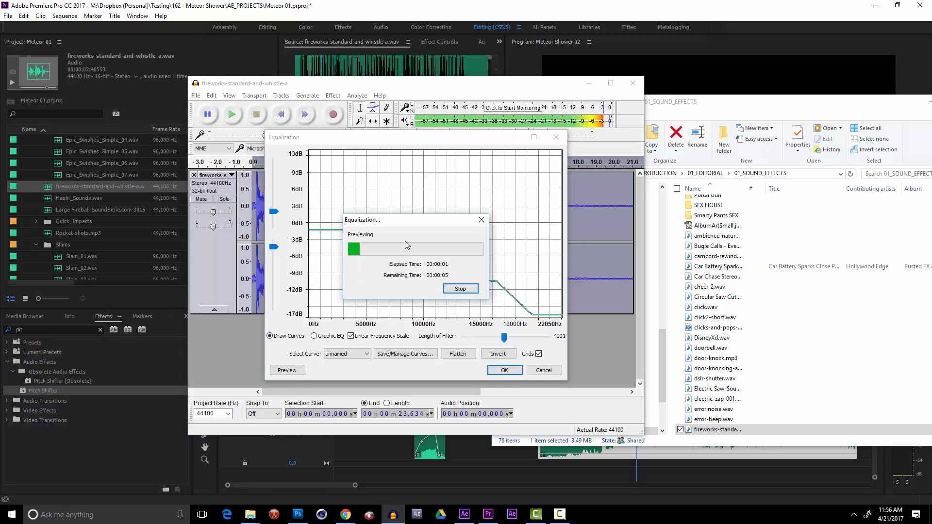
{"action": "left_click", "coordinate": [460, 289]}
Reshape the equalization curve to drop to about -10 dB at 3000 Hz and -12 dB near 8000 Hz, preview it and apply it.
{"action": "left_click_drag", "start_coordinate": [500, 282], "coordinate": [479, 299]}
{"action": "left_click_drag", "start_coordinate": [429, 277], "coordinate": [402, 291]}
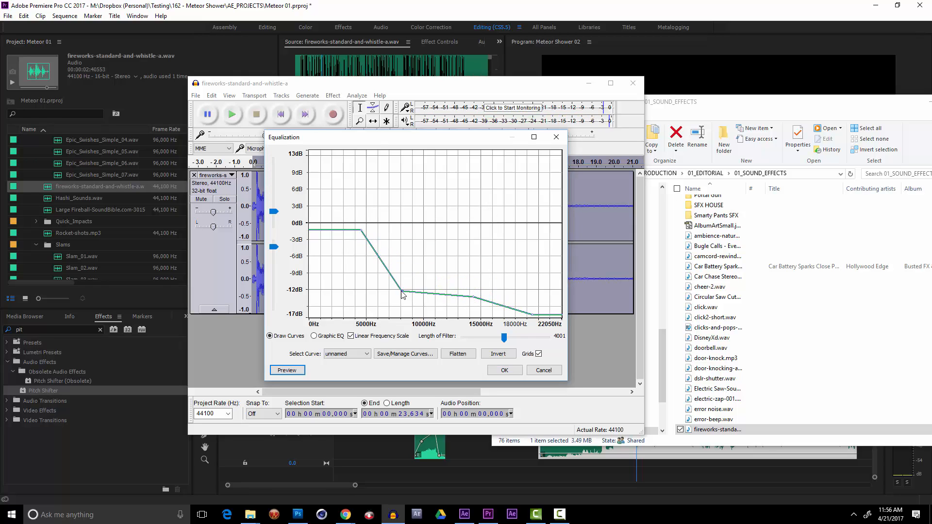
{"action": "left_click_drag", "start_coordinate": [361, 234], "coordinate": [343, 278]}
{"action": "left_click", "coordinate": [287, 371]}
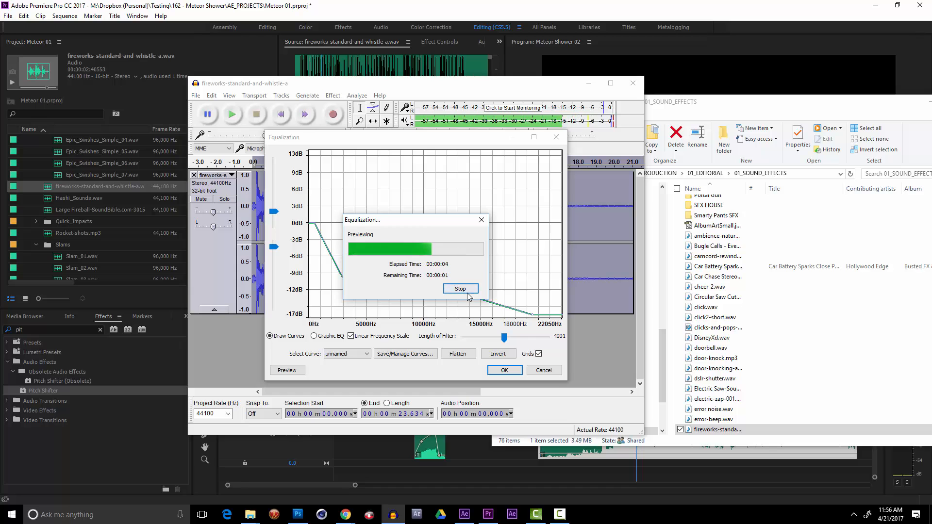
{"action": "left_click", "coordinate": [460, 289]}
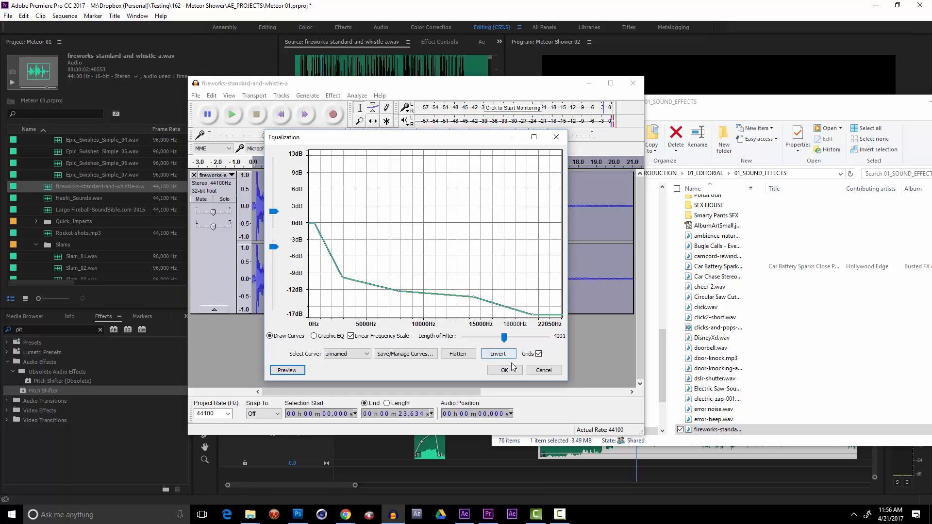
{"action": "left_click", "coordinate": [504, 370]}
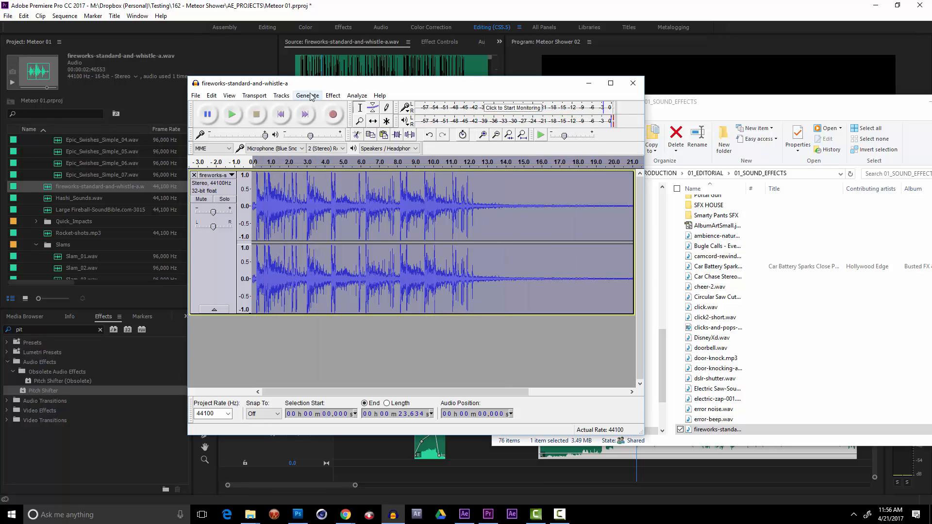
{"action": "left_click", "coordinate": [332, 96]}
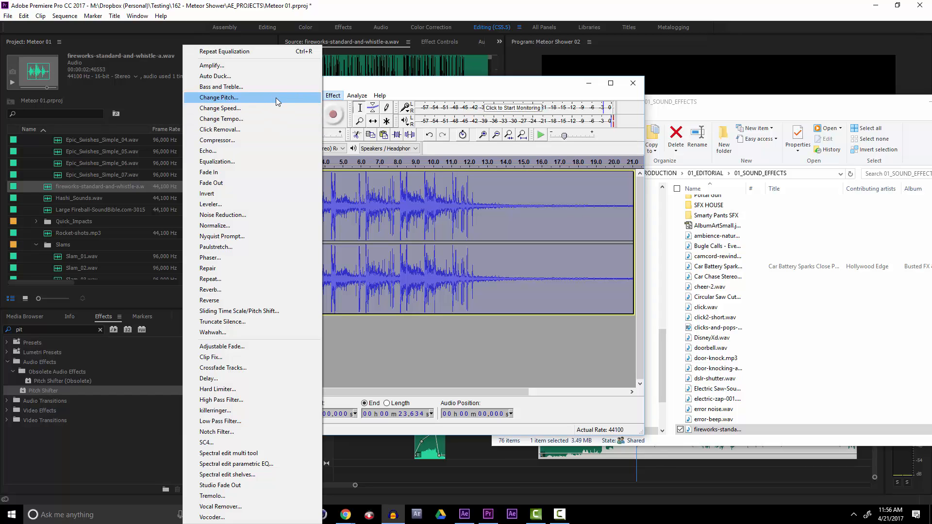
{"action": "left_click", "coordinate": [276, 162]}
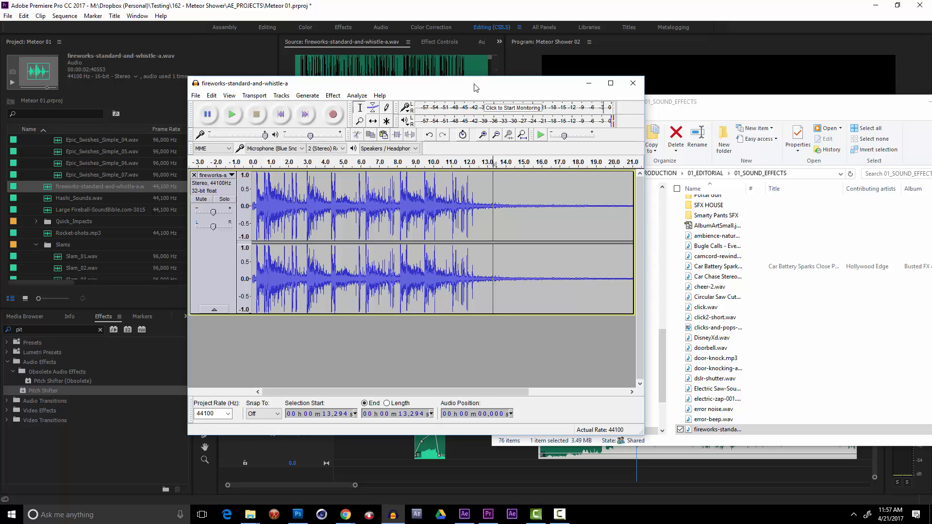
Export the processed audio to the ELEMENTS folder as a 16-bit PCM WAV named DeepFireworks, accepting the existing metadata.
{"action": "left_click", "coordinate": [194, 95]}
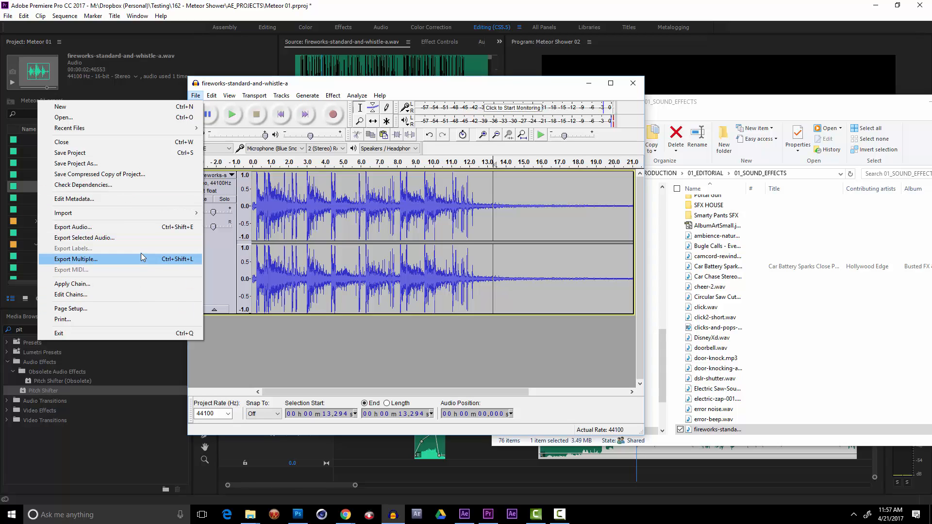
{"action": "left_click", "coordinate": [141, 227]}
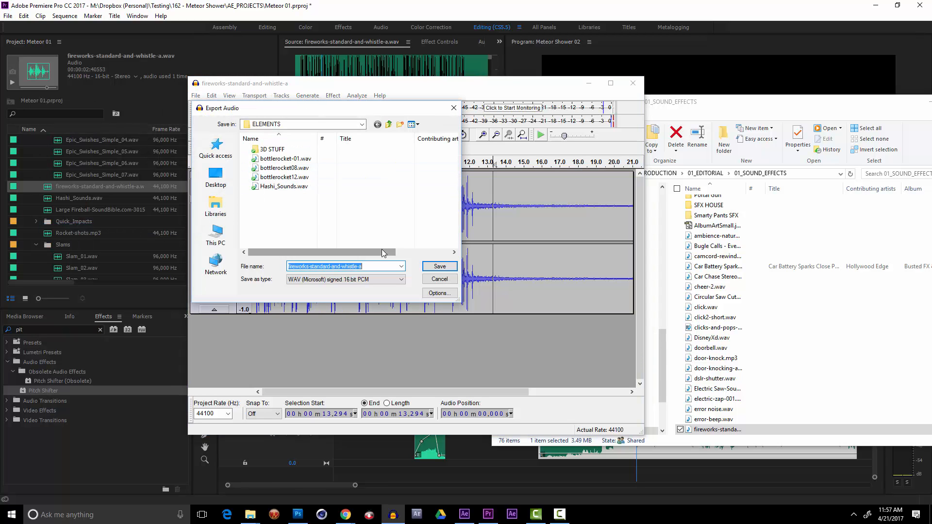
{"action": "type", "text": "DeepFireworks"}
{"action": "key", "text": "Return"}
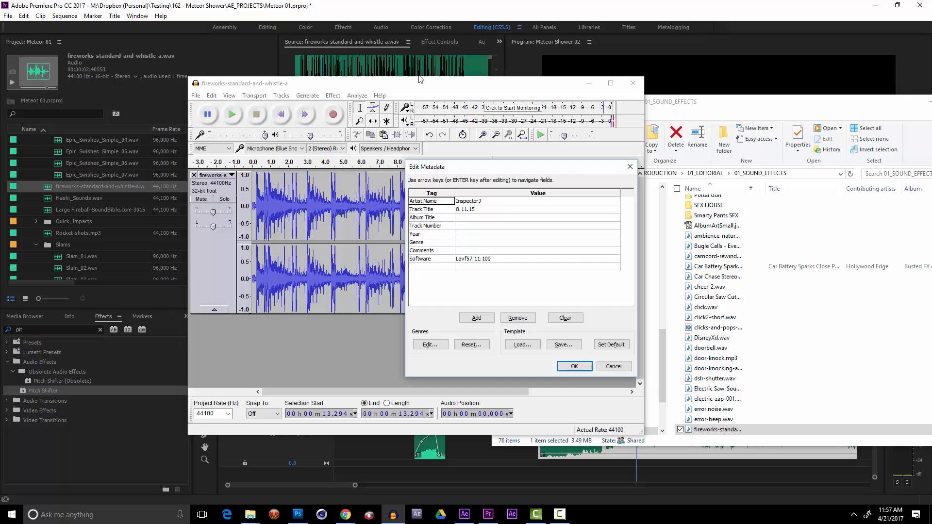
{"action": "left_click", "coordinate": [575, 367]}
Switch to Premiere Pro and import DeepFireworks.wav into the SFX bin.
{"action": "left_click", "coordinate": [156, 176]}
{"action": "scroll", "coordinate": [100, 185], "scroll_direction": "up", "scroll_amount": 5}
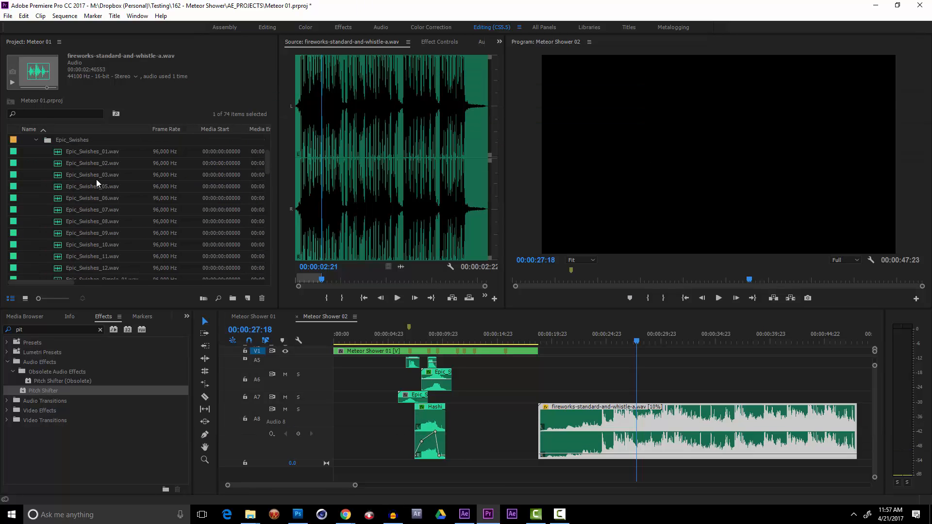
{"action": "scroll", "coordinate": [78, 170], "scroll_direction": "up", "scroll_amount": 3}
{"action": "left_click", "coordinate": [51, 153]}
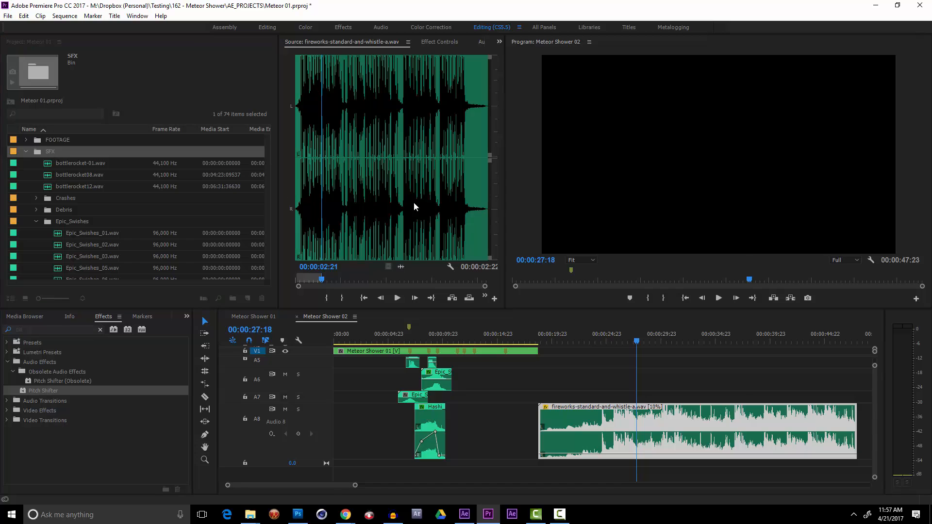
{"action": "key", "text": "ctrl+i"}
{"action": "left_click", "coordinate": [398, 158]}
{"action": "key", "text": "Return"}
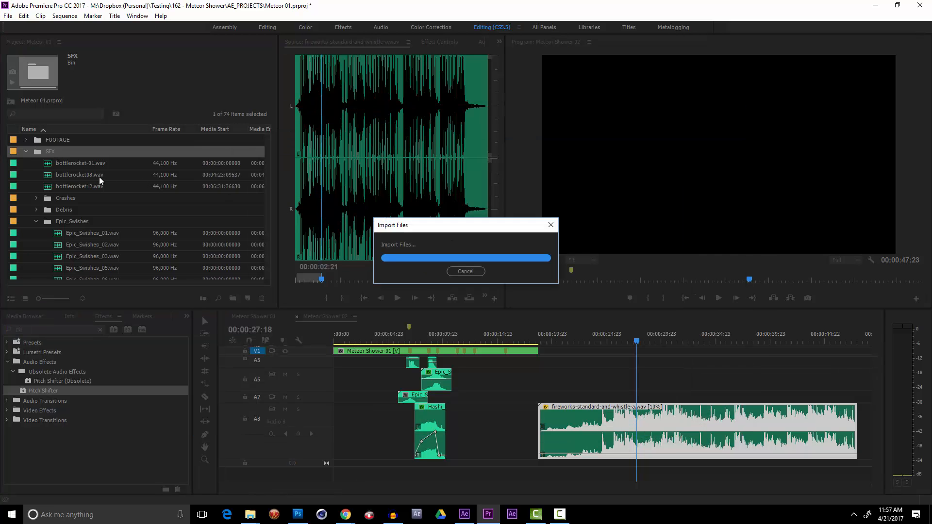
Place DeepFireworks.wav on audio track A8 in place of the 10% speed fireworks clip, deleting that old clip.
{"action": "left_click_drag", "start_coordinate": [64, 219], "coordinate": [501, 427]}
{"action": "key", "text": "Delete"}
{"action": "left_click", "coordinate": [655, 429]}
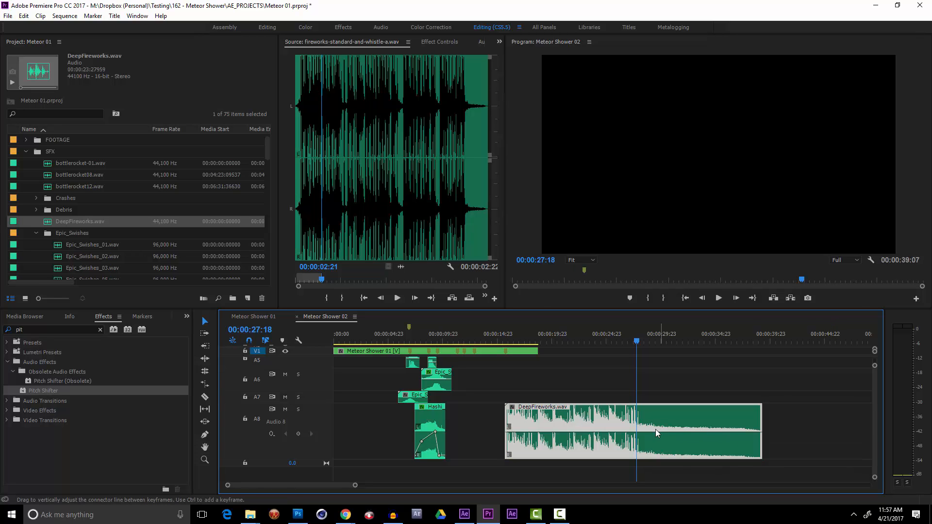
Move DeepFireworks.wav down to audio track A11 so it starts about 4 seconds into the sequence, and enlarge that track to show its waveform.
{"action": "left_click_drag", "start_coordinate": [732, 417], "coordinate": [703, 418]}
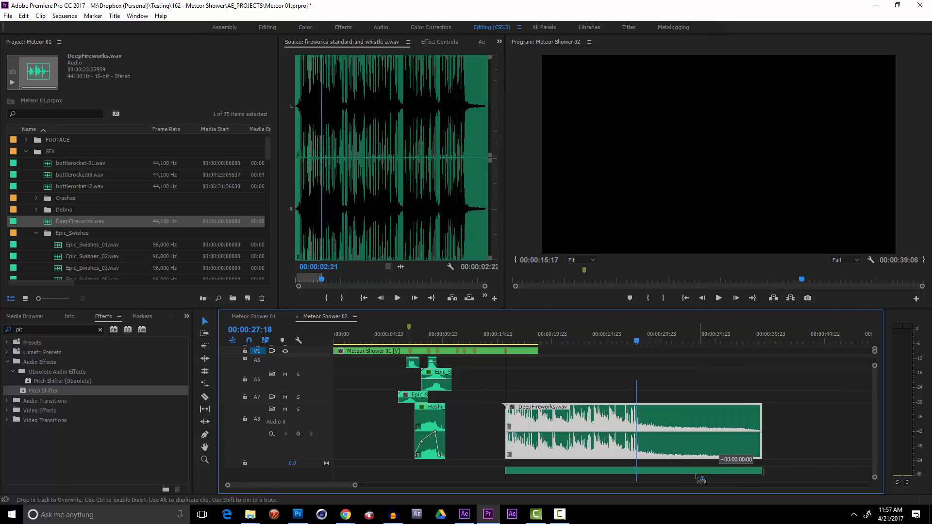
{"action": "scroll", "coordinate": [855, 407], "scroll_direction": "up", "scroll_amount": 5}
{"action": "scroll", "coordinate": [872, 415], "scroll_direction": "down", "scroll_amount": 5}
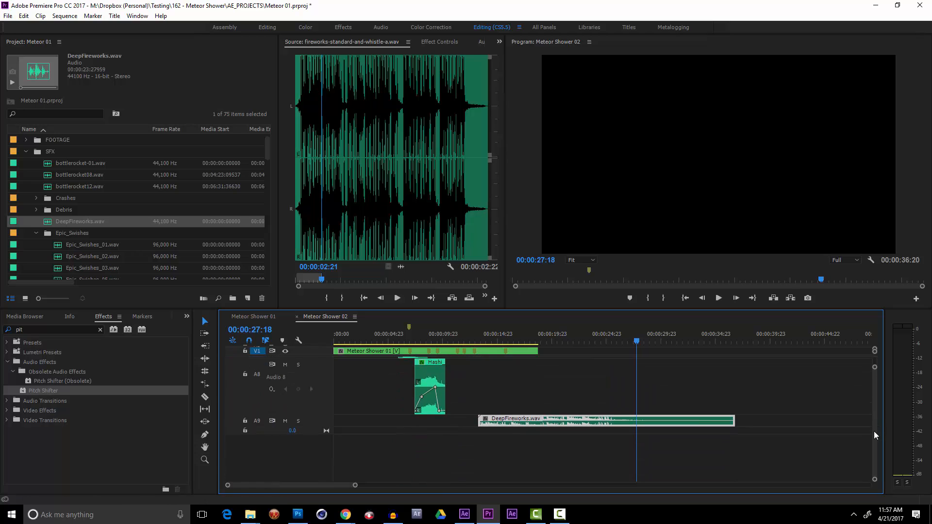
{"action": "scroll", "coordinate": [651, 451], "scroll_direction": "up", "scroll_amount": 5}
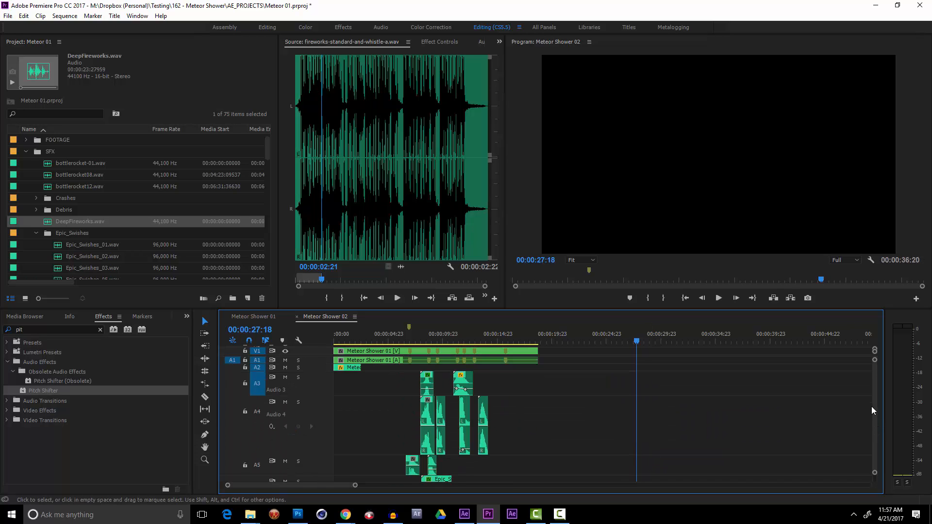
{"action": "scroll", "coordinate": [872, 418], "scroll_direction": "down", "scroll_amount": 5}
{"action": "scroll", "coordinate": [868, 427], "scroll_direction": "up", "scroll_amount": 5}
{"action": "scroll", "coordinate": [872, 433], "scroll_direction": "down", "scroll_amount": 5}
{"action": "left_click_drag", "start_coordinate": [548, 431], "coordinate": [447, 434]}
{"action": "left_click_drag", "start_coordinate": [399, 335], "coordinate": [406, 335]}
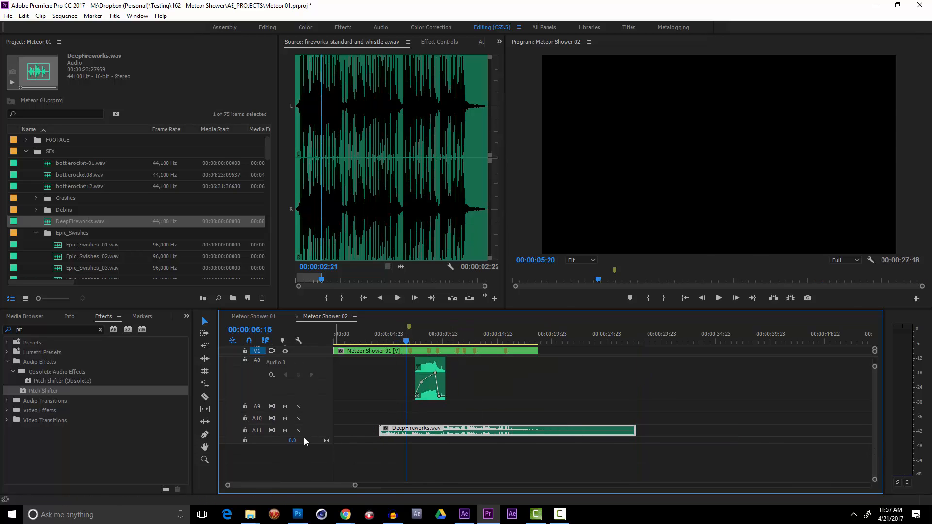
{"action": "left_click_drag", "start_coordinate": [305, 441], "coordinate": [305, 472]}
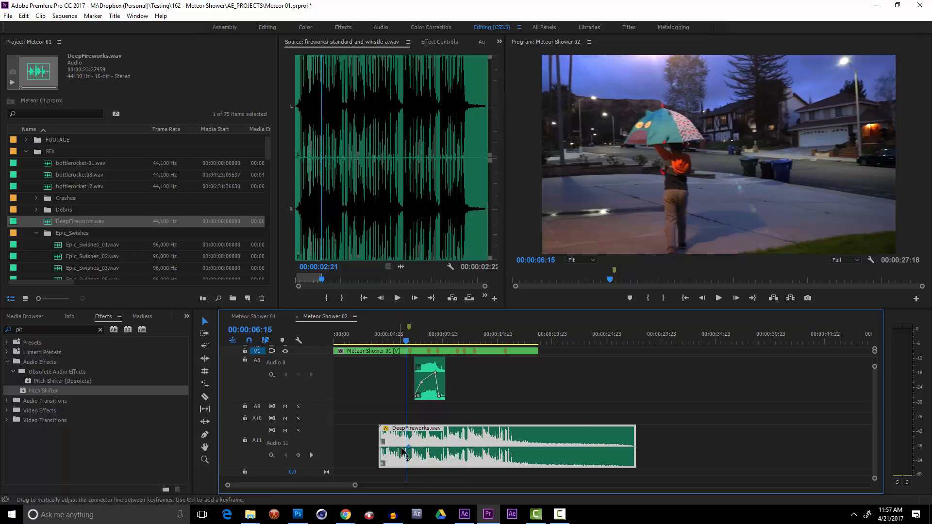
Reduce the audio gain of the DeepFireworks.wav clip with a negative gain adjustment.
{"action": "right_click", "coordinate": [437, 448]}
{"action": "left_click", "coordinate": [461, 352]}
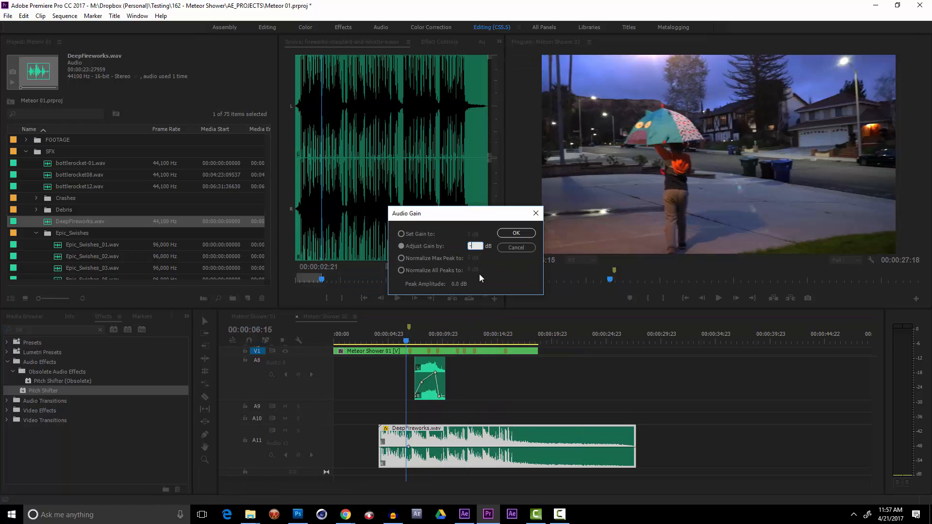
{"action": "key", "text": "Return"}
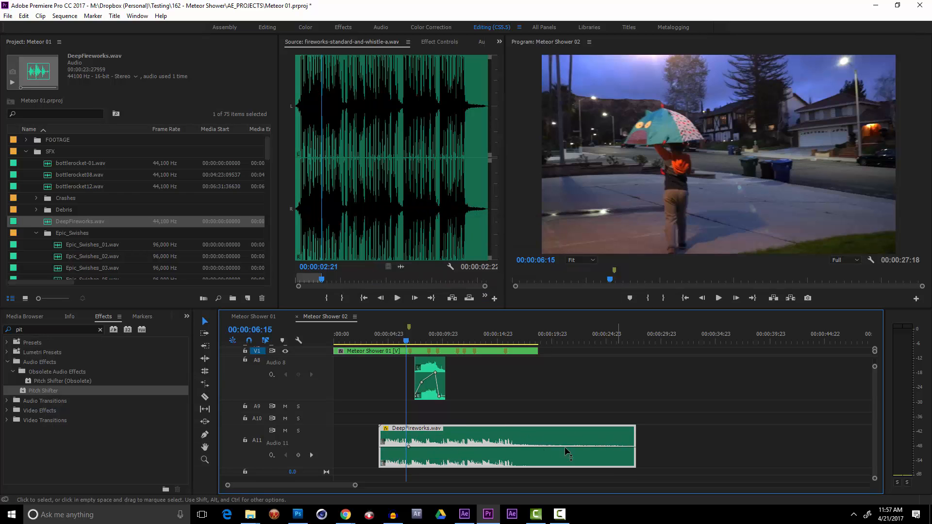
Shift DeepFireworks.wav to start slightly after 6 seconds and keyframe its volume as a fade-in reaching about -17 dB near 8 seconds.
{"action": "left_click_drag", "start_coordinate": [408, 447], "coordinate": [454, 446]}
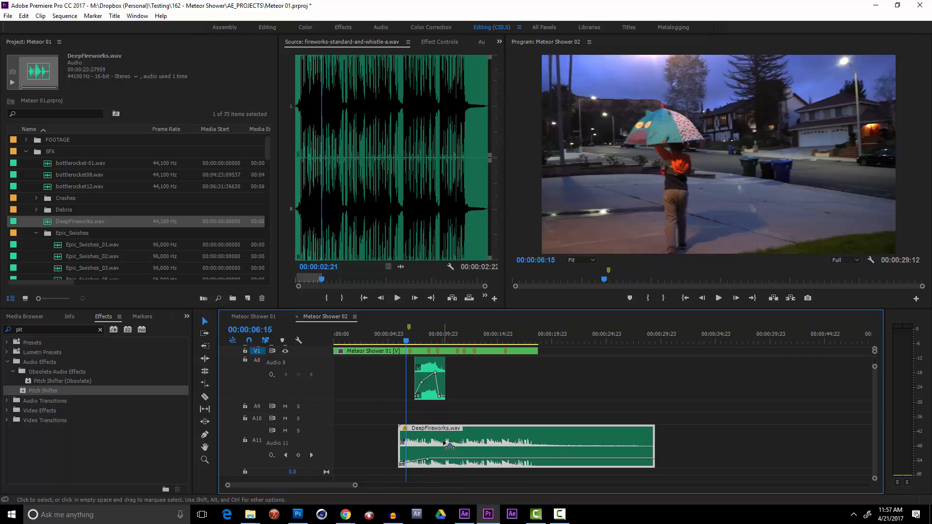
{"action": "left_click", "coordinate": [403, 340]}
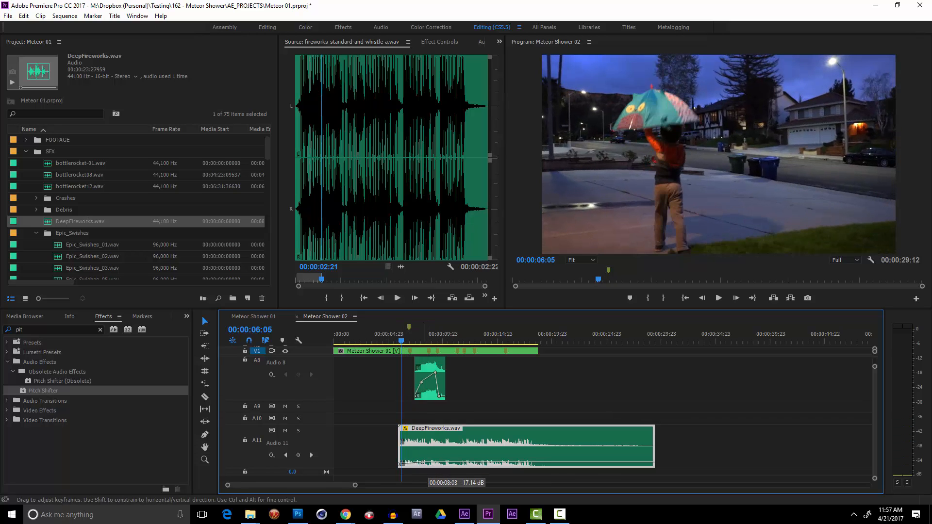
{"action": "left_click_drag", "start_coordinate": [433, 444], "coordinate": [437, 445]}
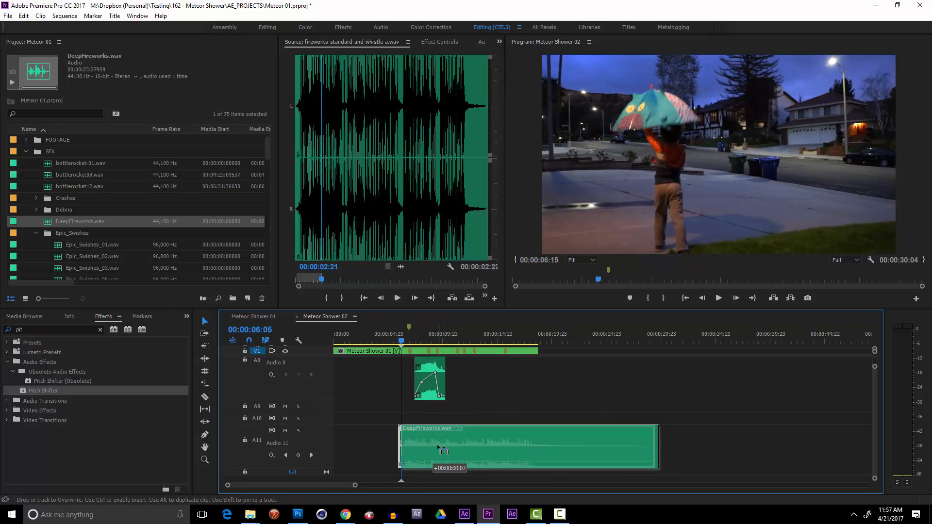
{"action": "left_click", "coordinate": [406, 340]}
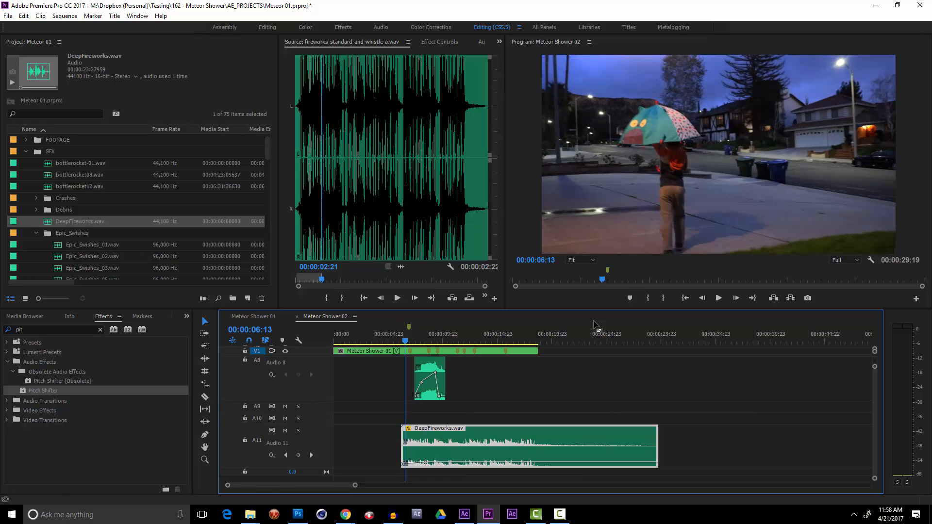
Add two volume keyframes toward the end of the active part of DeepFireworks.wav and play the sequence back from about 00:00:06:13.
{"action": "left_click", "coordinate": [497, 463], "text": "ctrl"}
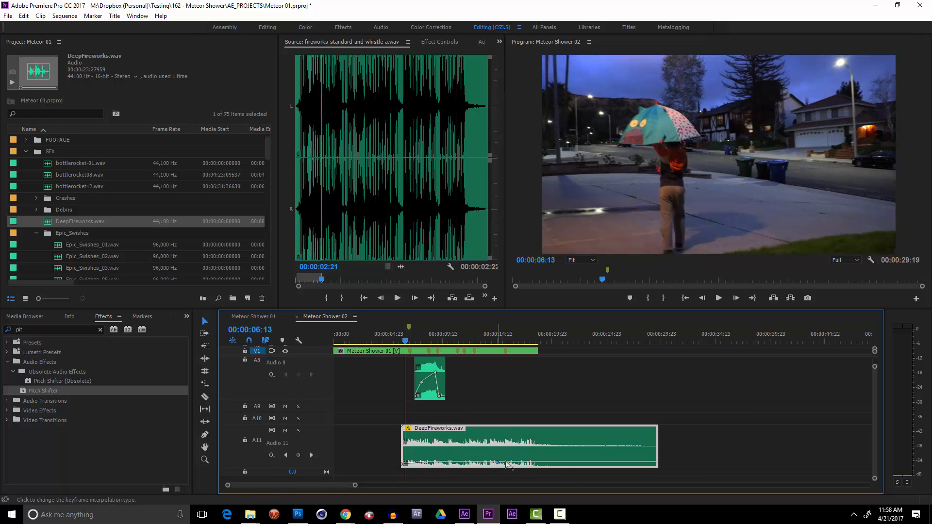
{"action": "left_click", "coordinate": [535, 462], "text": "ctrl"}
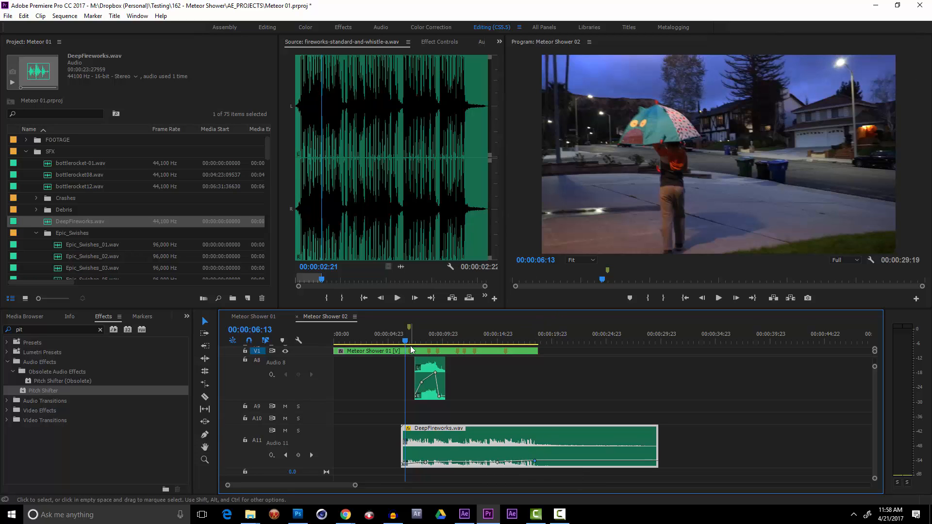
{"action": "key", "text": "space"}
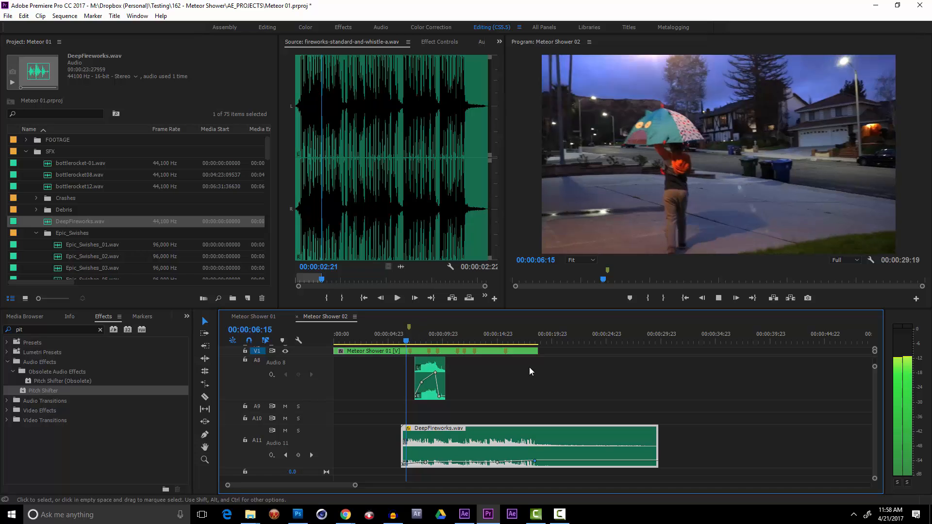
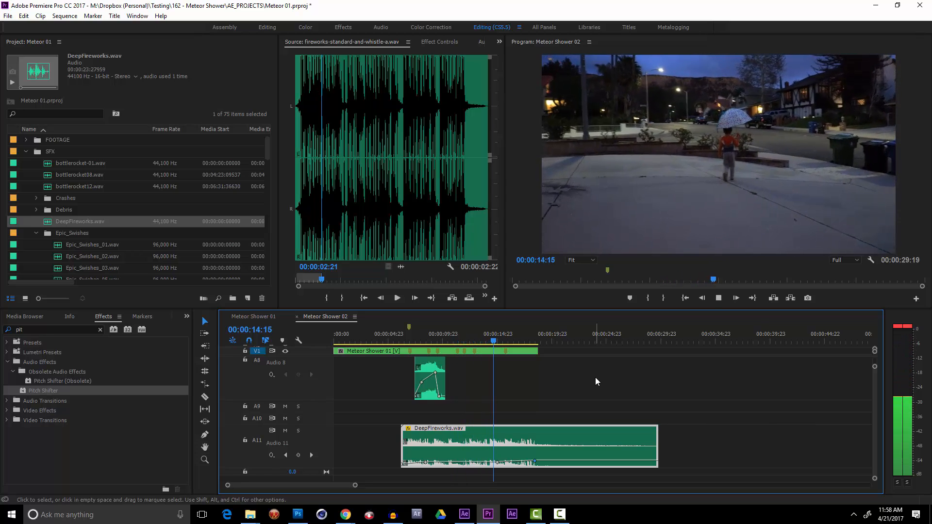
{"action": "key", "text": "space"}
Delete the last sound clip on audio track A4.
{"action": "left_click_drag", "start_coordinate": [872, 423], "coordinate": [873, 405]}
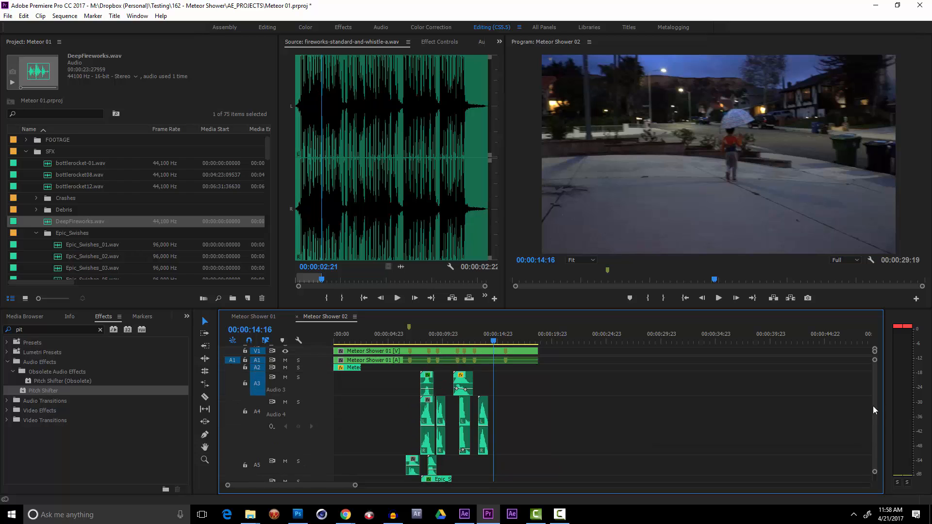
{"action": "left_click", "coordinate": [485, 416]}
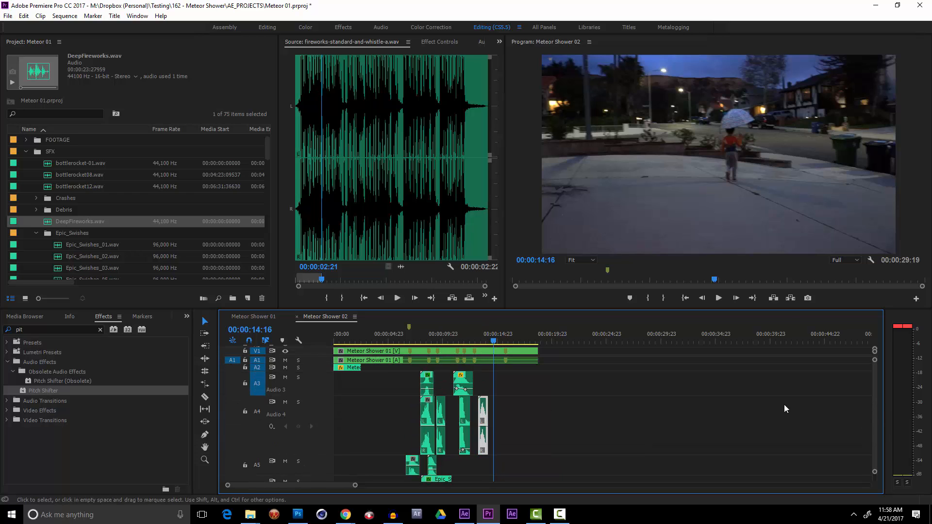
{"action": "key", "text": "Delete"}
Raise the middle volume keyframes of DeepFireworks.wav on track A11 and preview the mix from just before the first meteor.
{"action": "left_click_drag", "start_coordinate": [875, 435], "coordinate": [875, 443]}
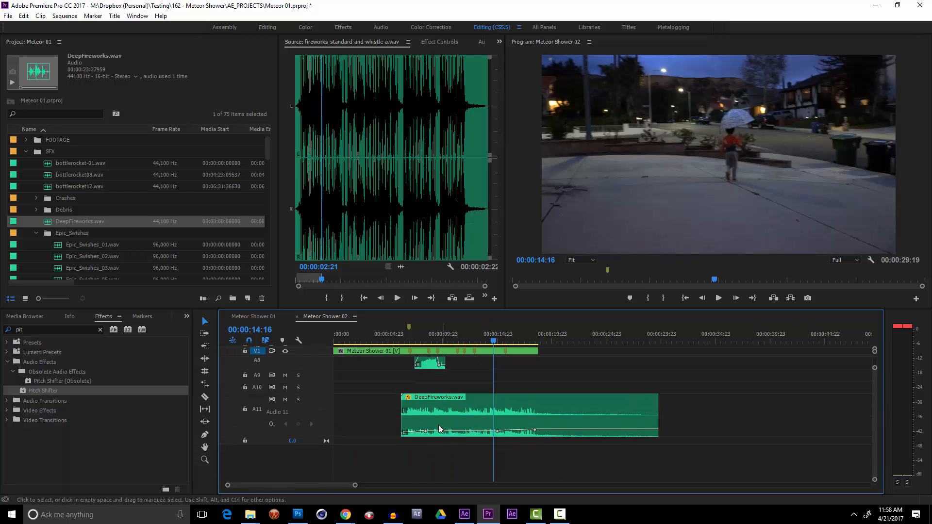
{"action": "left_click", "coordinate": [423, 429]}
{"action": "left_click_drag", "start_coordinate": [497, 431], "coordinate": [497, 425]}
{"action": "left_click", "coordinate": [409, 343]}
{"action": "key", "text": "space"}
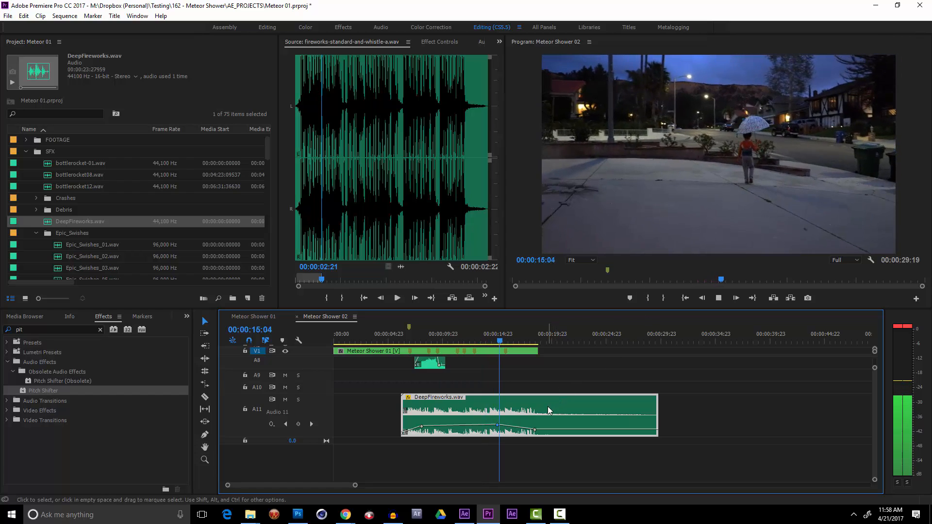
{"action": "key", "text": "space"}
Reshape the last DeepFireworks.wav keyframes so its volume climbs steadily toward the end of the video, and preview from 00:00:06:00.
{"action": "left_click_drag", "start_coordinate": [536, 432], "coordinate": [533, 434]}
{"action": "left_click_drag", "start_coordinate": [535, 430], "coordinate": [452, 419]}
{"action": "left_click_drag", "start_coordinate": [398, 334], "coordinate": [394, 334]}
{"action": "key", "text": "space"}
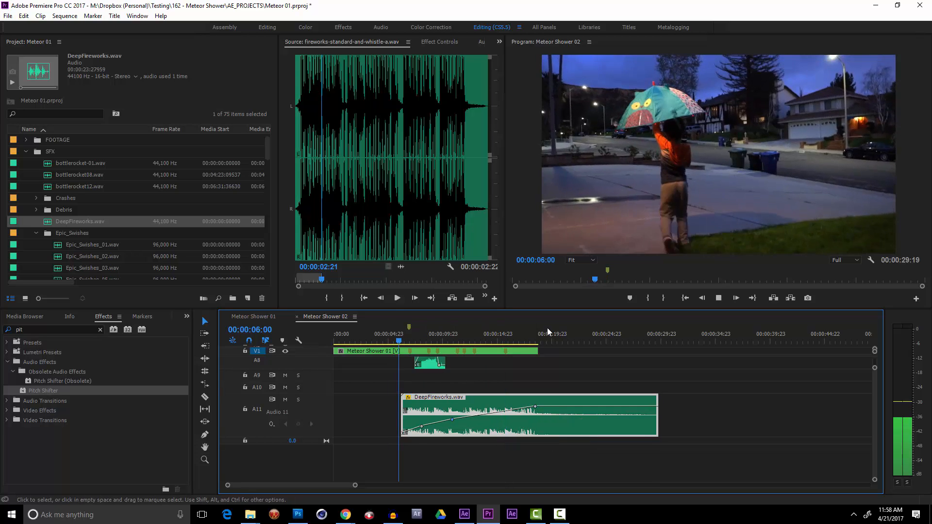
Try to save the project.
{"action": "key", "text": "ctrl+s"}
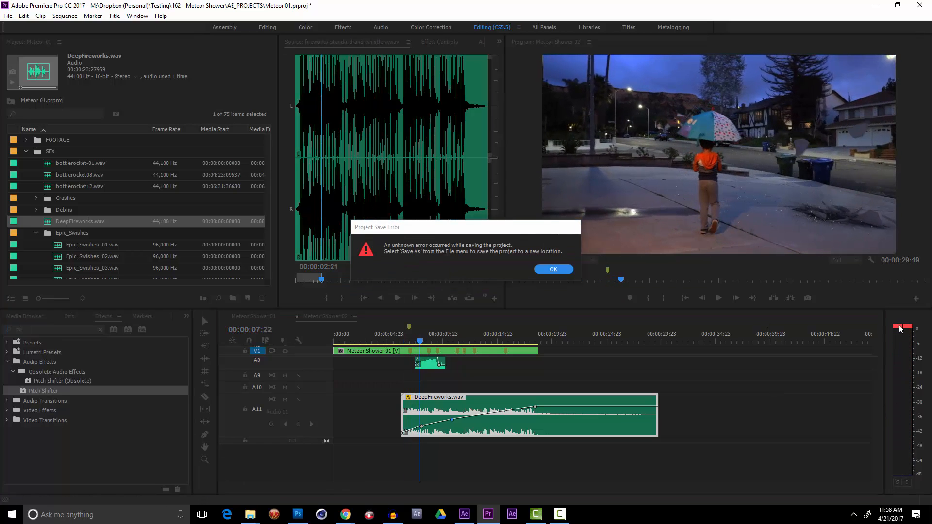
{"action": "left_click", "coordinate": [543, 268]}
Scrub around the first meteor impact near 00:00:06:20 and examine the sound clips layered beneath it.
{"action": "scroll", "coordinate": [873, 401], "scroll_direction": "up", "scroll_amount": 5}
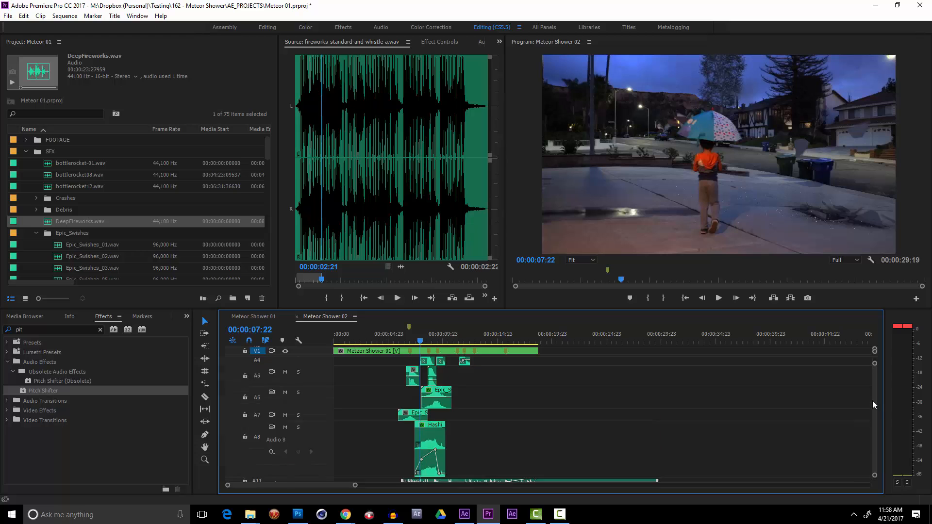
{"action": "key", "text": "equal"}
{"action": "key", "text": "equal"}
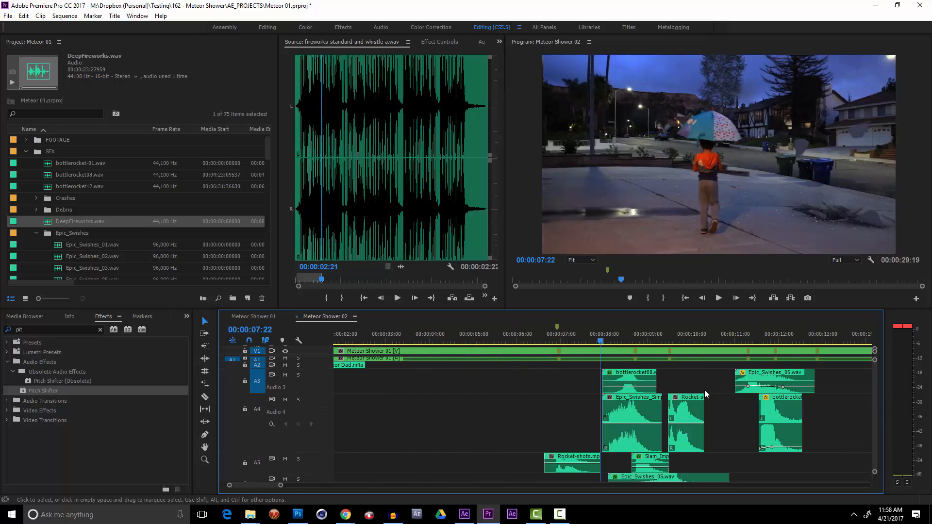
{"action": "left_click_drag", "start_coordinate": [602, 341], "coordinate": [559, 353]}
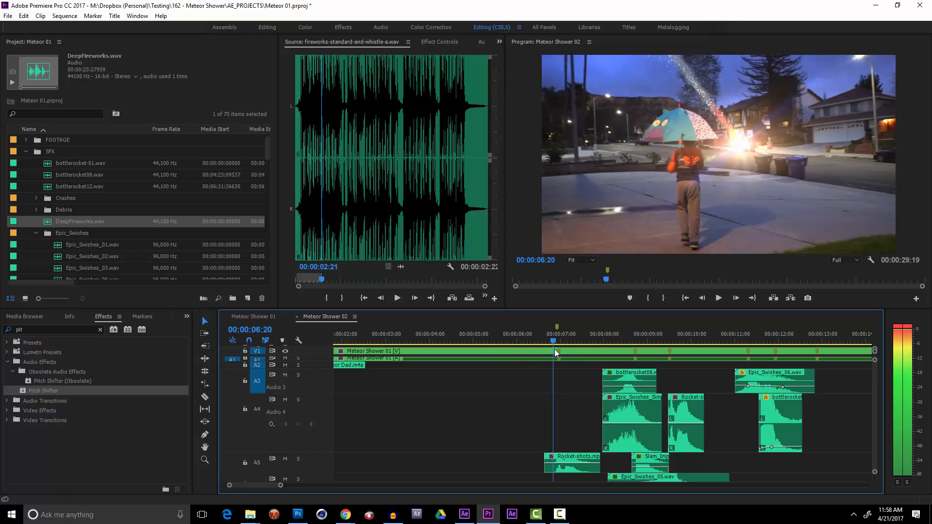
{"action": "scroll", "coordinate": [876, 423], "scroll_direction": "down", "scroll_amount": 3}
{"action": "scroll", "coordinate": [876, 431], "scroll_direction": "down", "scroll_amount": 1}
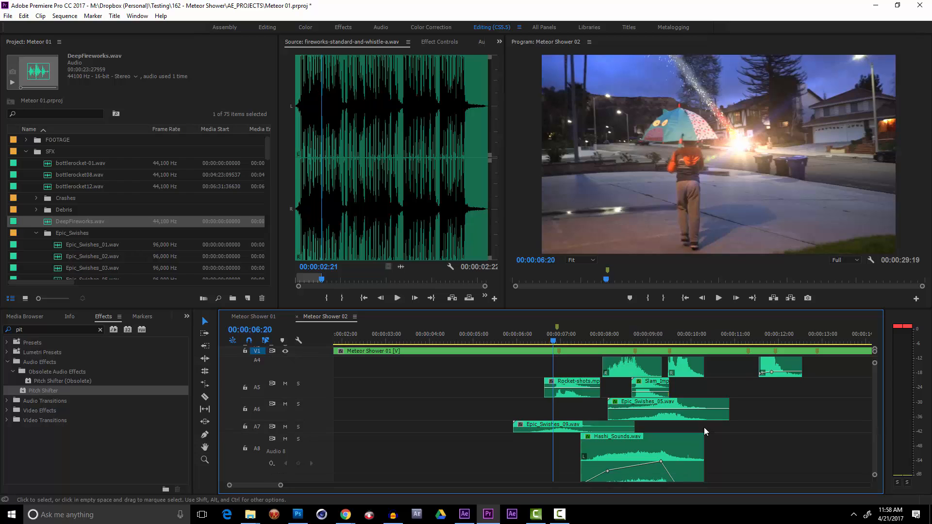
Enlarge audio track A7 to inspect Epic_Swishes_09.wav beside Rocket-shots.mp3, and play the mix from before the impact to near the video's end.
{"action": "key", "text": "="}
{"action": "key", "text": "="}
{"action": "left_click", "coordinate": [641, 394]}
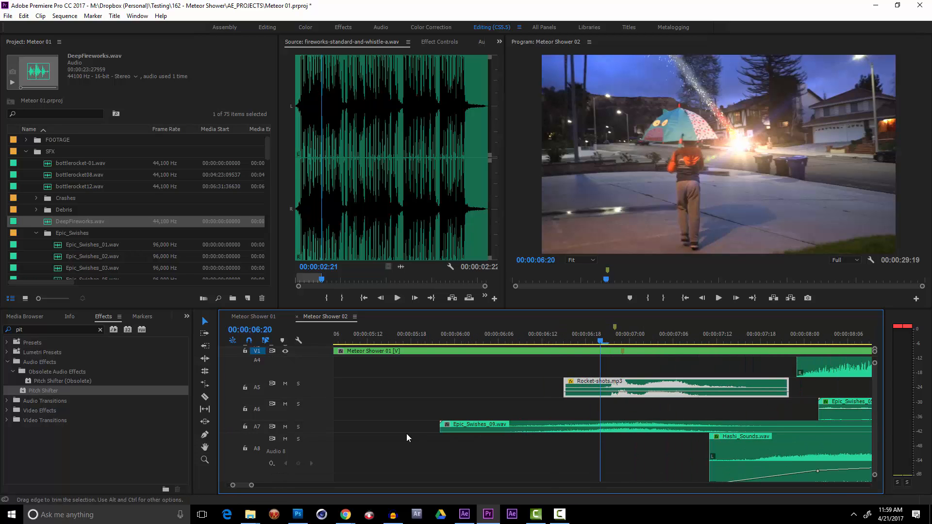
{"action": "left_click_drag", "start_coordinate": [318, 433], "coordinate": [389, 451]}
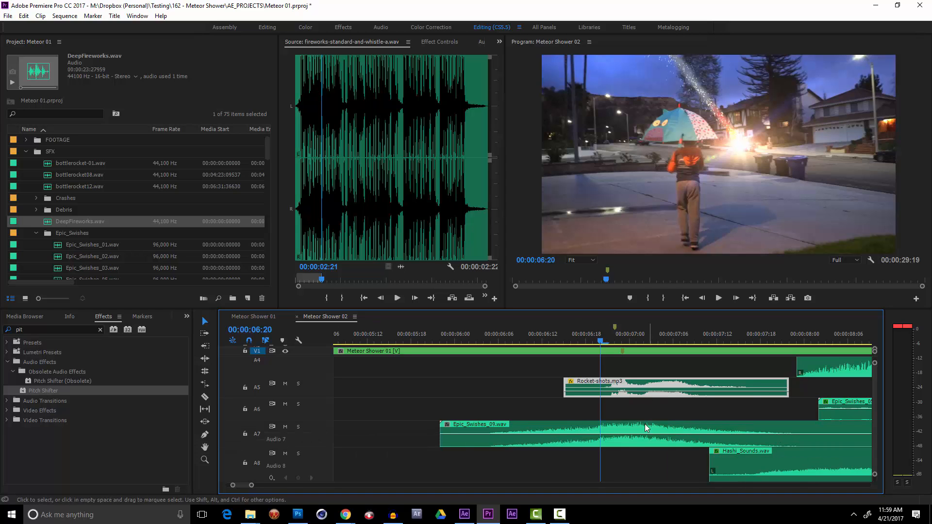
{"action": "left_click", "coordinate": [641, 437]}
{"action": "left_click_drag", "start_coordinate": [583, 339], "coordinate": [496, 342]}
{"action": "key", "text": "space"}
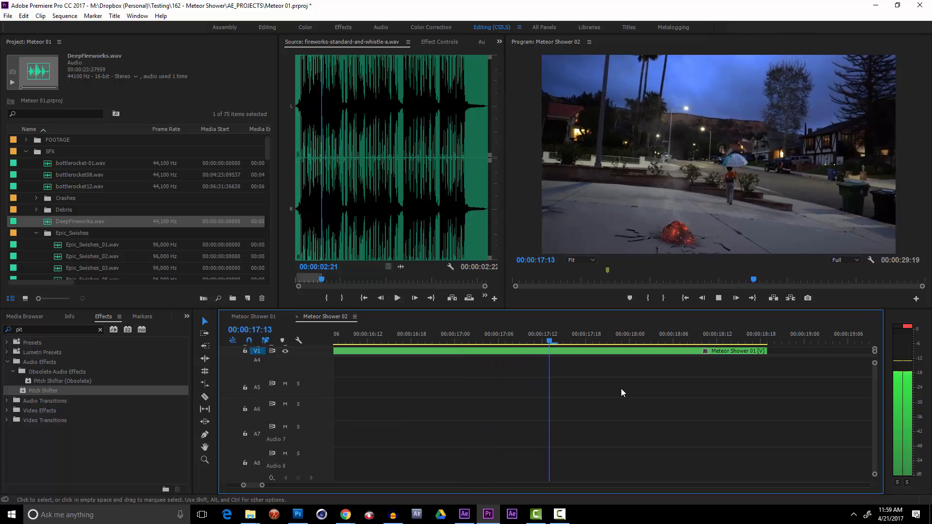
{"action": "key", "text": "space"}
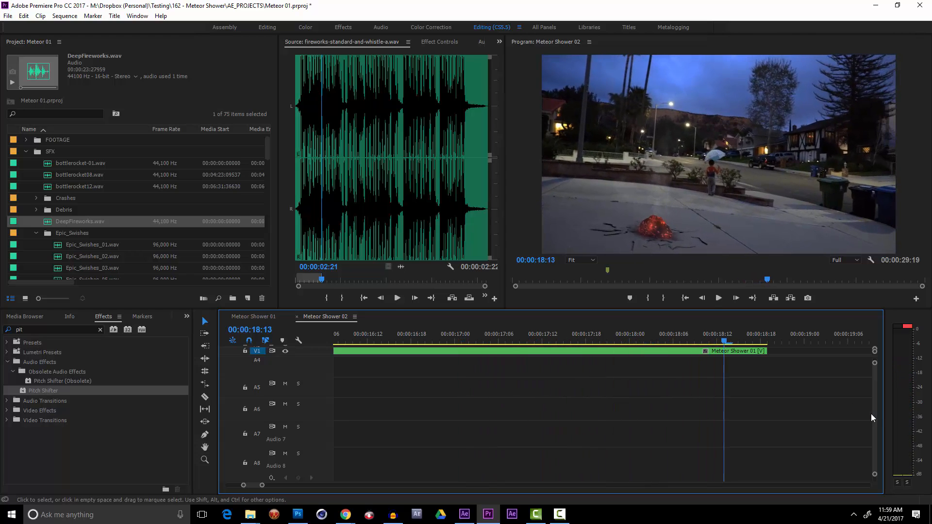
Shift DeepFireworks.wav slightly later on track A11 and lower its final volume keyframe near the end of the video.
{"action": "left_click_drag", "start_coordinate": [876, 424], "coordinate": [859, 436]}
{"action": "left_click", "coordinate": [739, 425]}
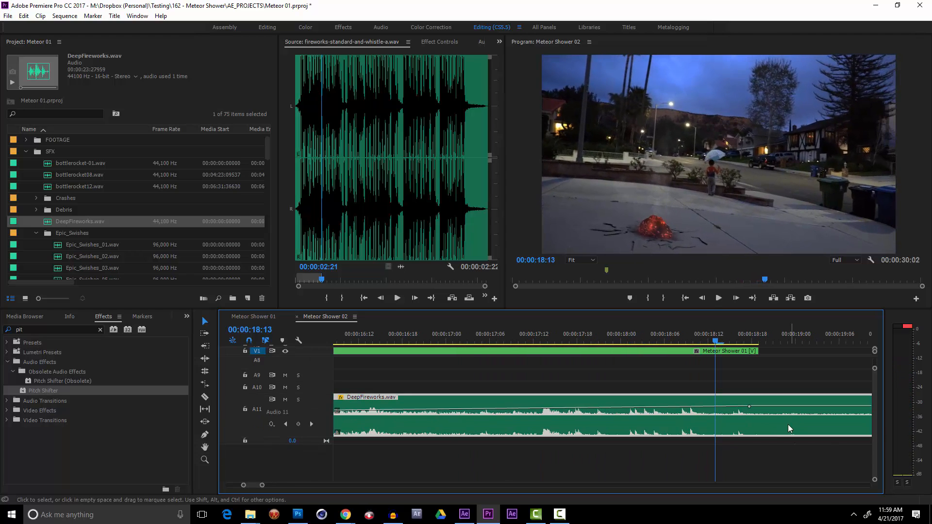
{"action": "left_click_drag", "start_coordinate": [750, 409], "coordinate": [744, 415]}
{"action": "key", "text": "minus"}
{"action": "key", "text": "minus"}
{"action": "key", "text": "minus"}
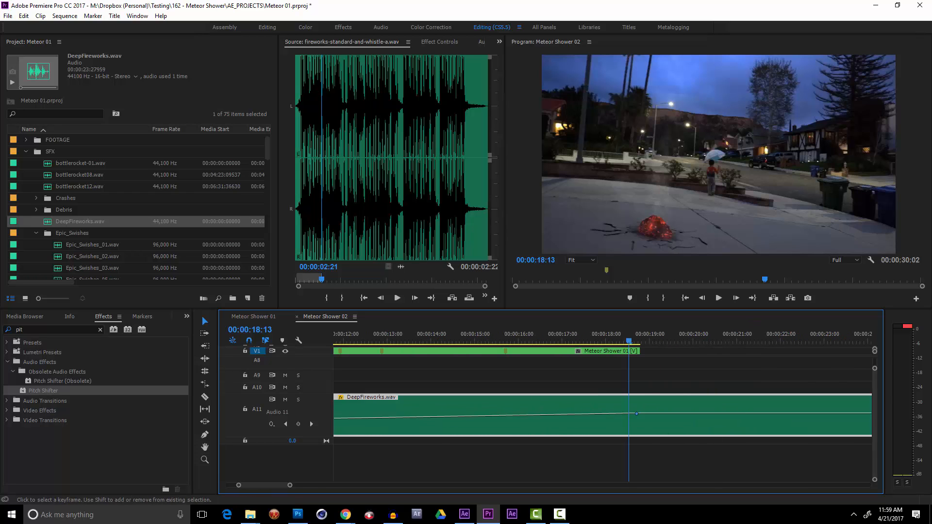
{"action": "left_click", "coordinate": [504, 339]}
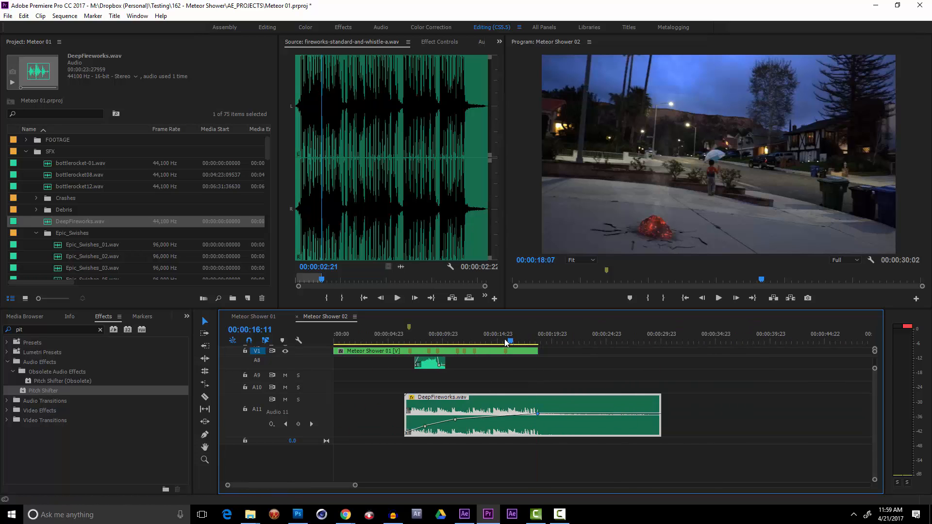
{"action": "left_click_drag", "start_coordinate": [537, 413], "coordinate": [538, 420]}
Trim the end of DeepFireworks.wav to the end of the Meteor Shower 01 video, lower its closing volume and play the ending.
{"action": "key", "text": "j"}
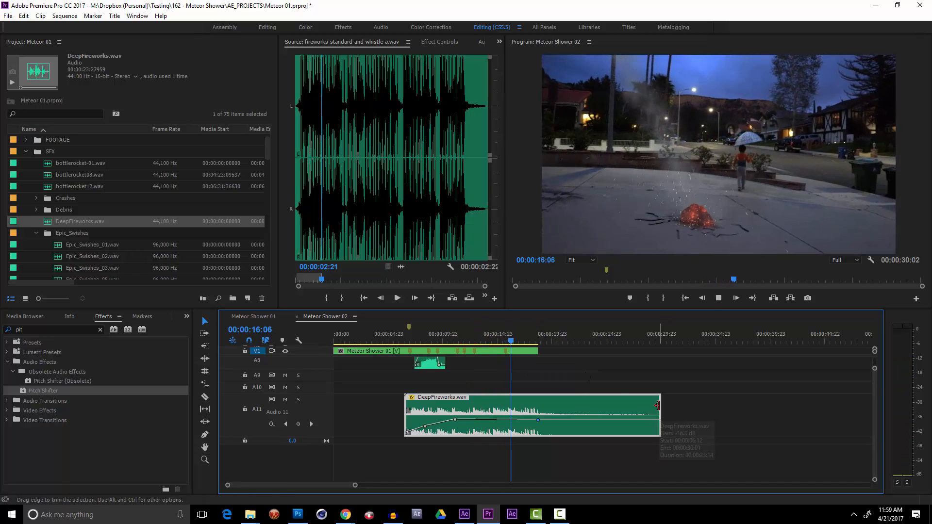
{"action": "left_click_drag", "start_coordinate": [581, 403], "coordinate": [529, 429]}
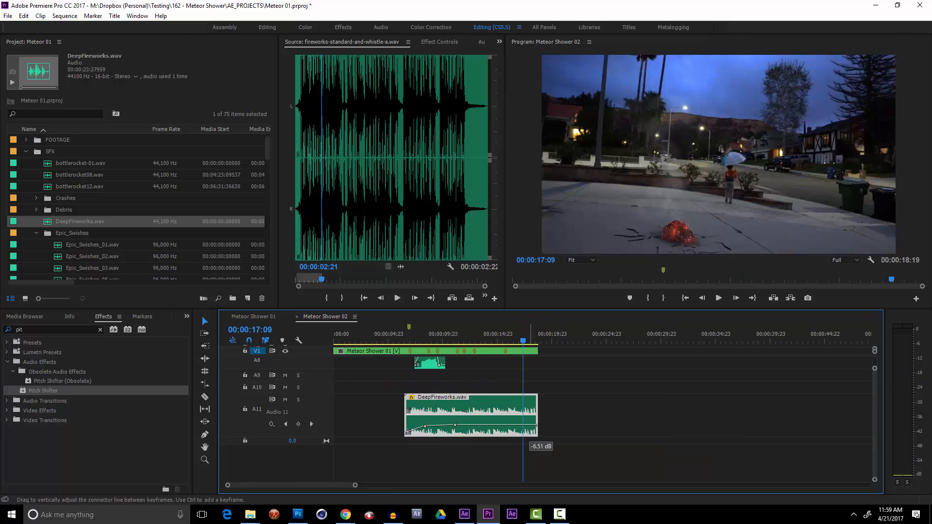
{"action": "key", "text": "space"}
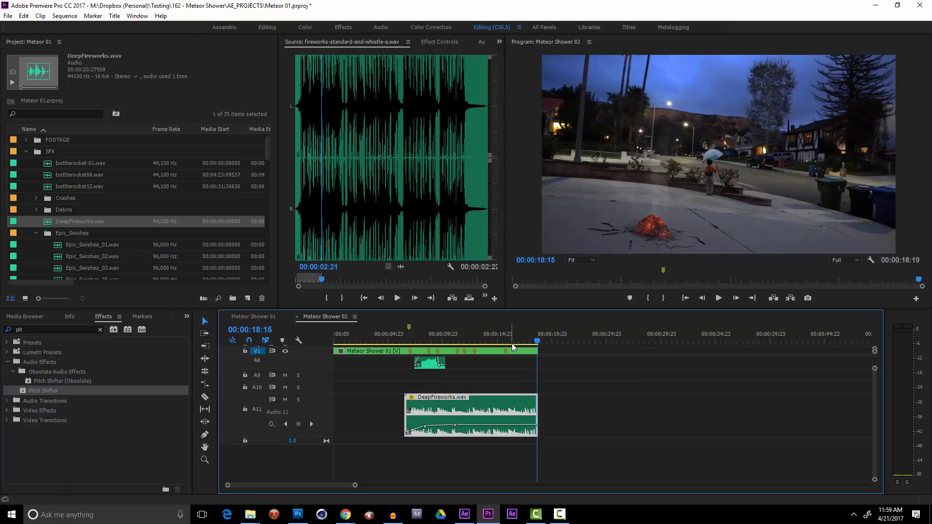
Scrub the video from the end back to the first impact and forward to 00:00:15:20, examining the meteor moments against the audio tracks.
{"action": "left_click_drag", "start_coordinate": [517, 341], "coordinate": [416, 341]}
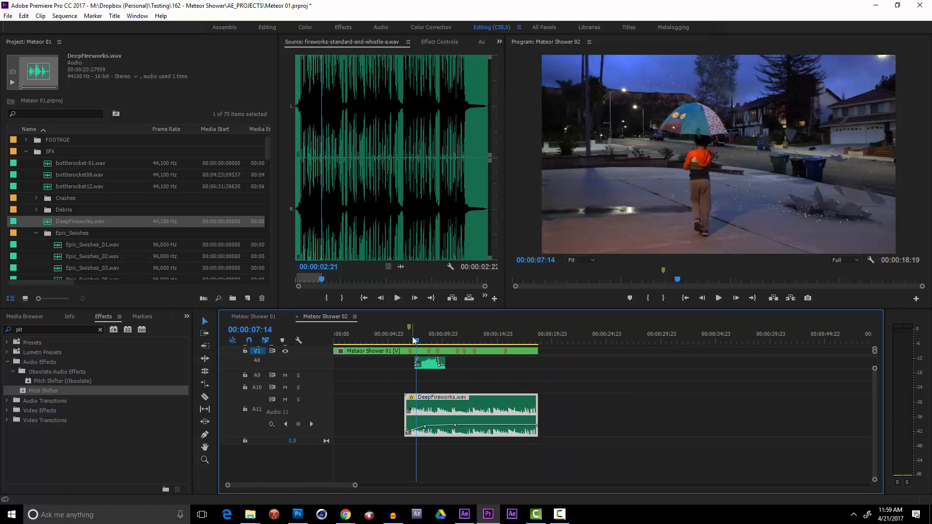
{"action": "left_click_drag", "start_coordinate": [413, 338], "coordinate": [508, 348]}
{"action": "key", "text": "="}
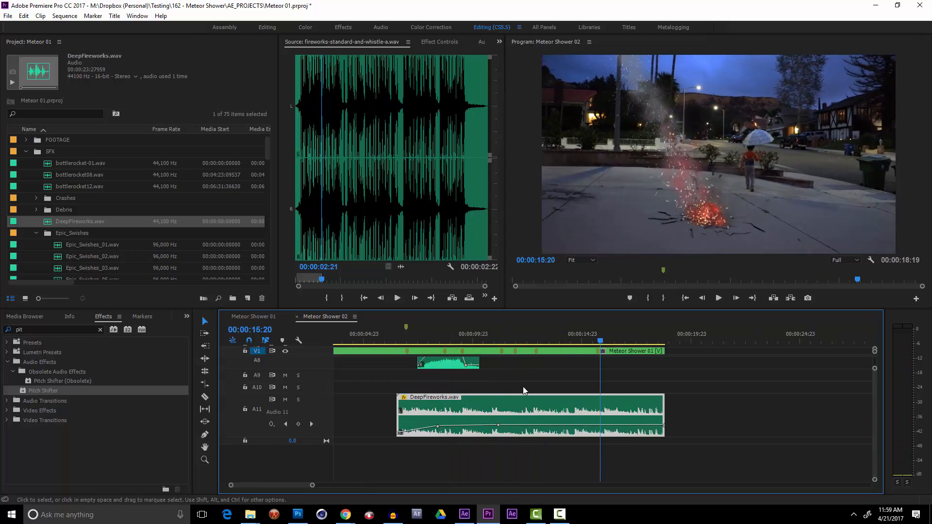
{"action": "key", "text": "="}
{"action": "key", "text": "="}
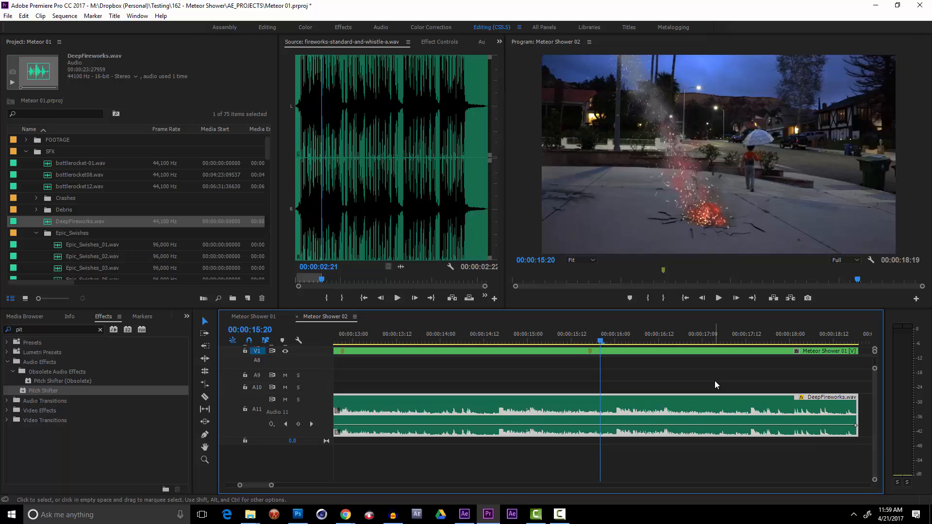
{"action": "left_click_drag", "start_coordinate": [877, 413], "coordinate": [880, 401]}
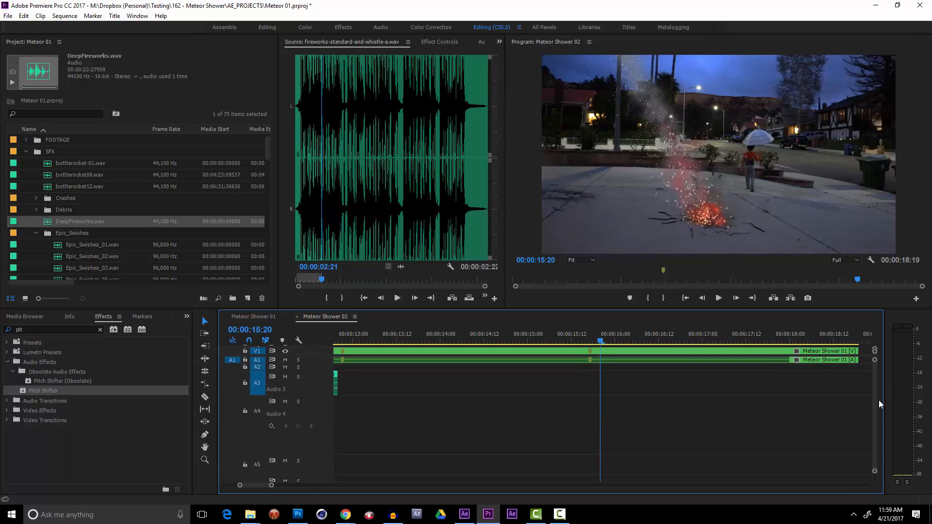
Expand the Crashes bin in the SFX folder and audition Crash_02.wav.
{"action": "left_click", "coordinate": [88, 178]}
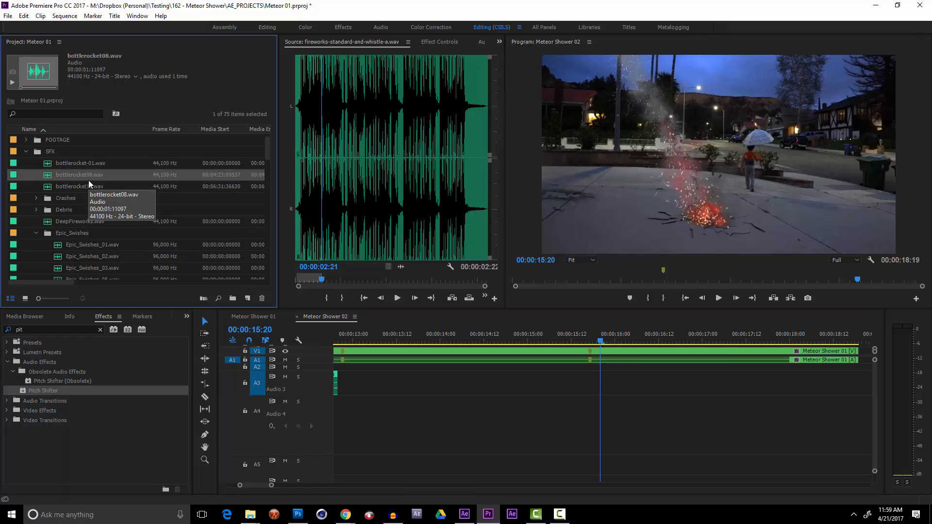
{"action": "key", "text": "ctrl+shift+a"}
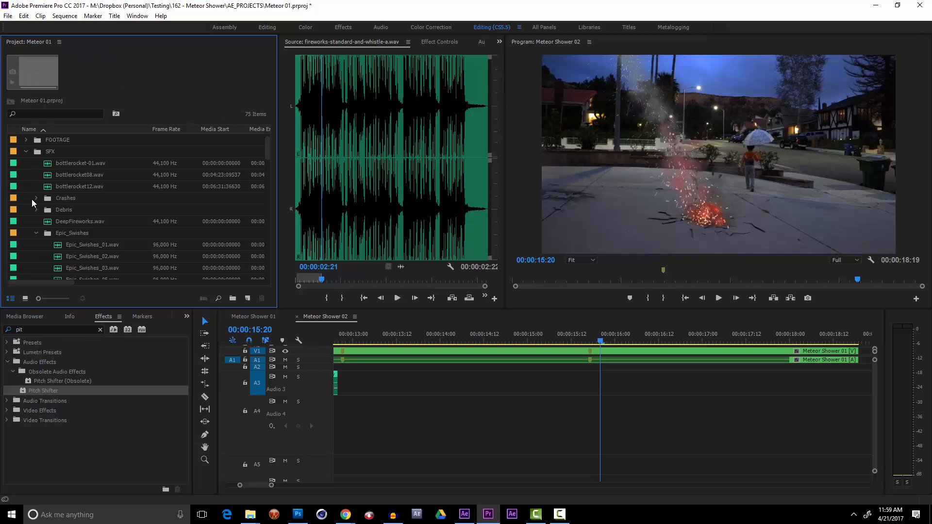
{"action": "left_click", "coordinate": [33, 199]}
{"action": "left_click", "coordinate": [59, 209]}
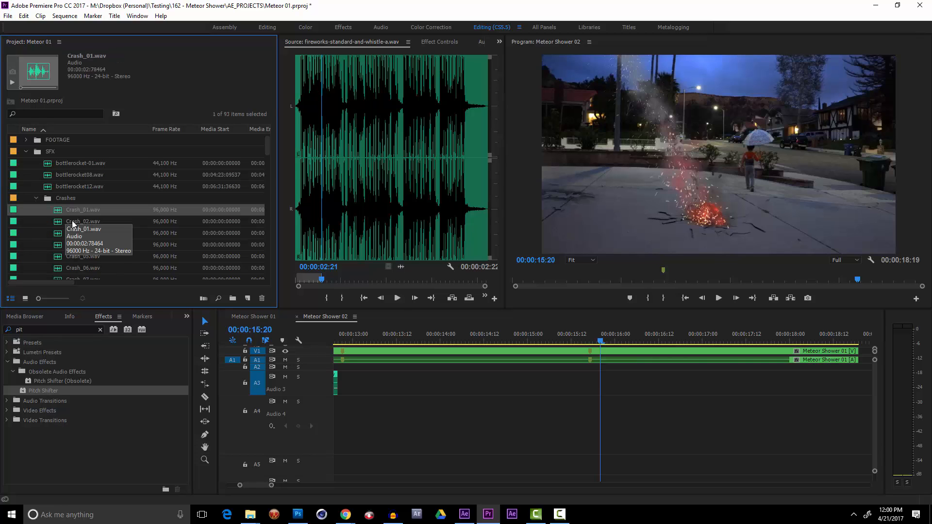
{"action": "double_click", "coordinate": [68, 222]}
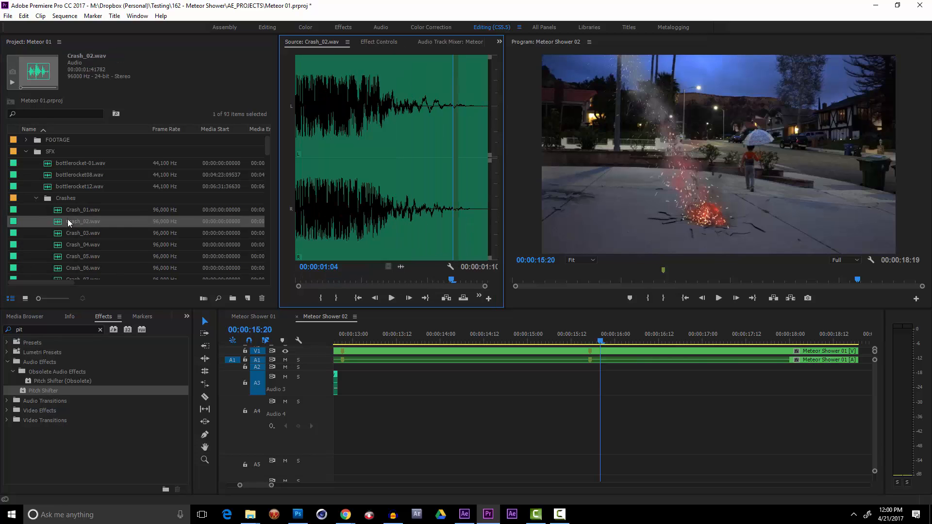
{"action": "left_click", "coordinate": [348, 234]}
{"action": "key", "text": "space"}
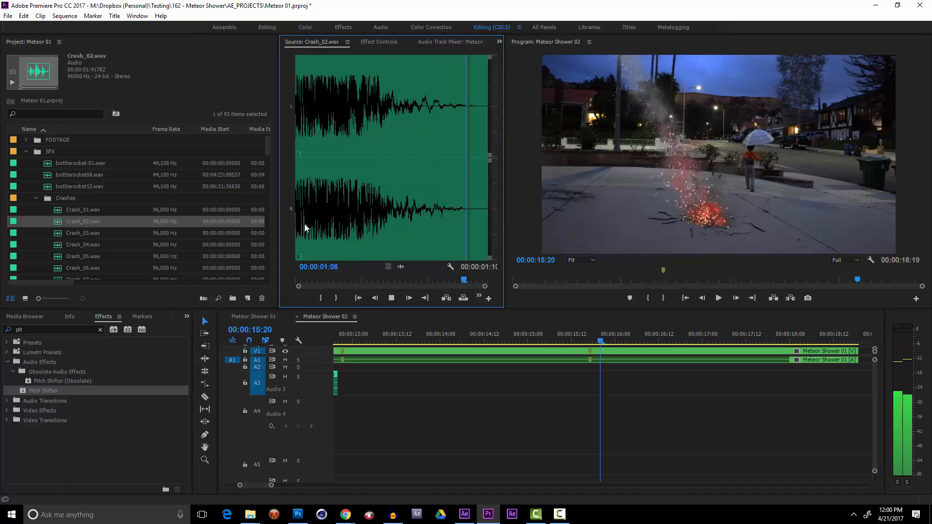
Audition the crash sounds Crash_03.wav through Crash_06.wav one after another.
{"action": "left_click", "coordinate": [80, 214]}
{"action": "double_click", "coordinate": [70, 234]}
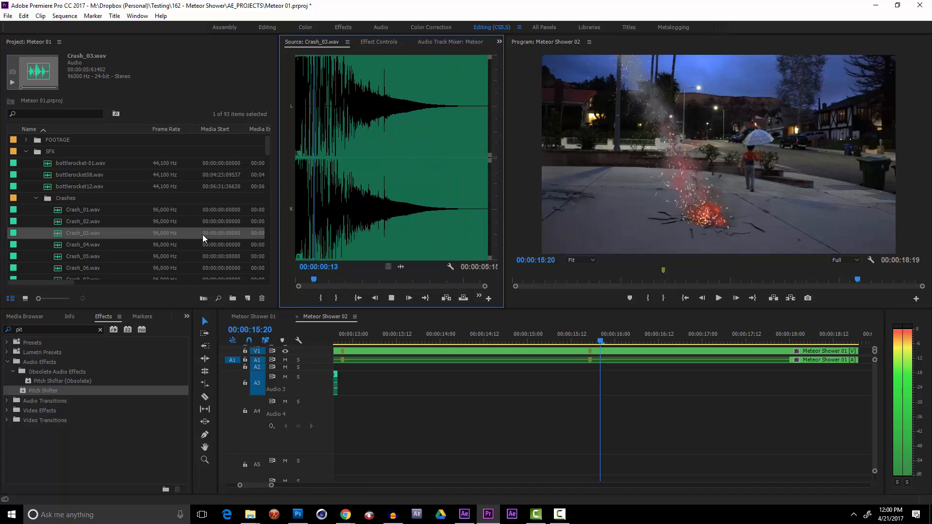
{"action": "double_click", "coordinate": [95, 245]}
{"action": "key", "text": "space"}
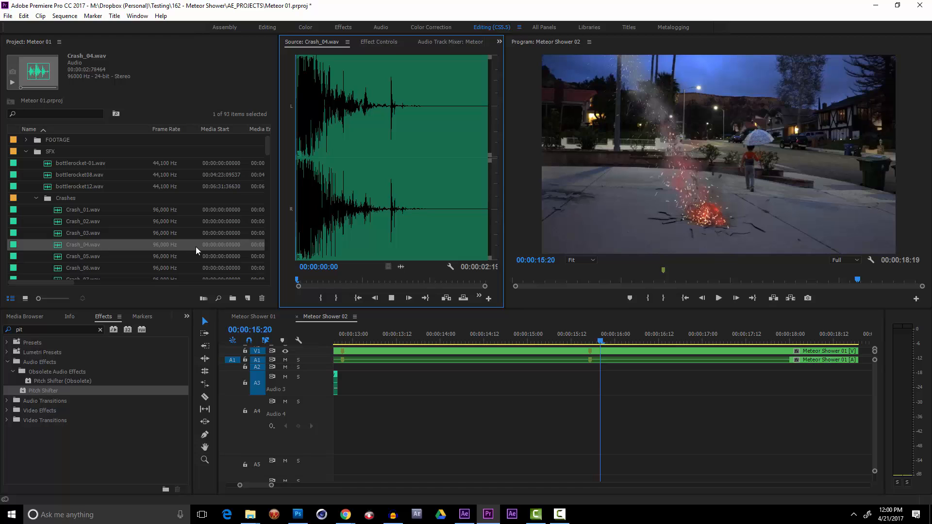
{"action": "left_click", "coordinate": [92, 256]}
{"action": "scroll", "coordinate": [92, 255], "scroll_direction": "down", "scroll_amount": 1}
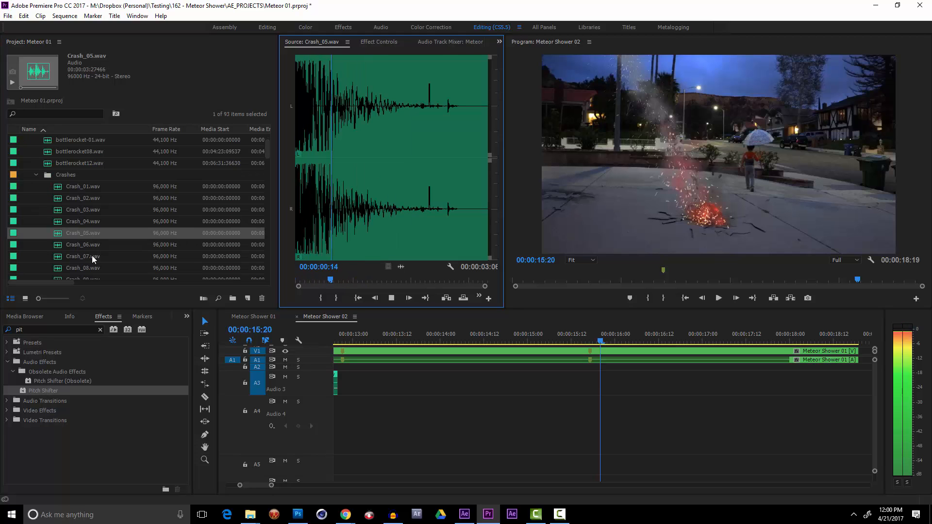
{"action": "double_click", "coordinate": [89, 245]}
{"action": "key", "text": "space"}
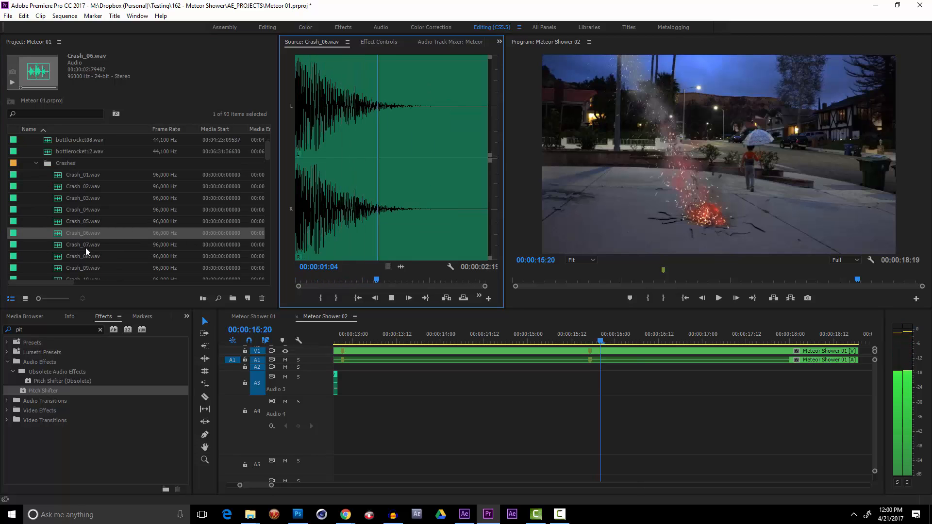
Audition Crash_07.wav through Crash_10.wav, replaying Crash_10.wav from near its start.
{"action": "scroll", "coordinate": [86, 247], "scroll_direction": "down", "scroll_amount": 1}
{"action": "double_click", "coordinate": [86, 247]}
{"action": "key", "text": "space"}
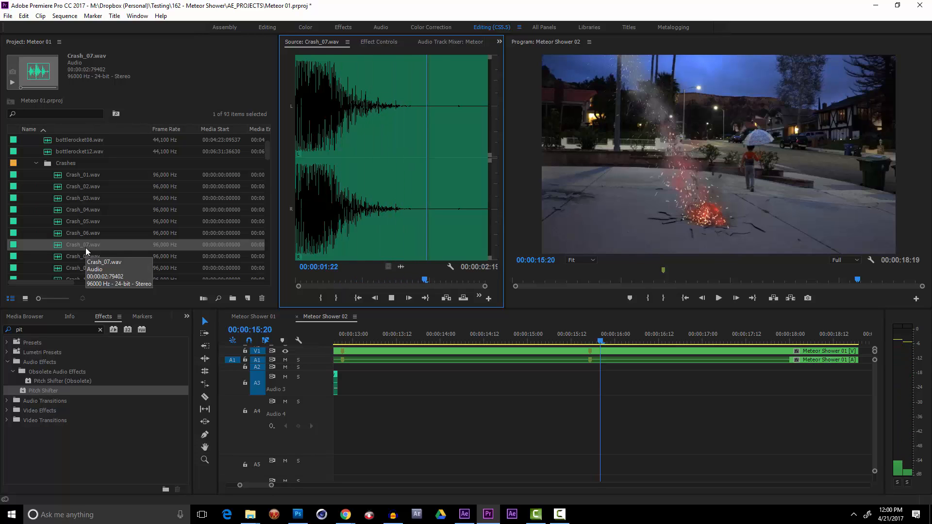
{"action": "double_click", "coordinate": [82, 255]}
{"action": "key", "text": "space"}
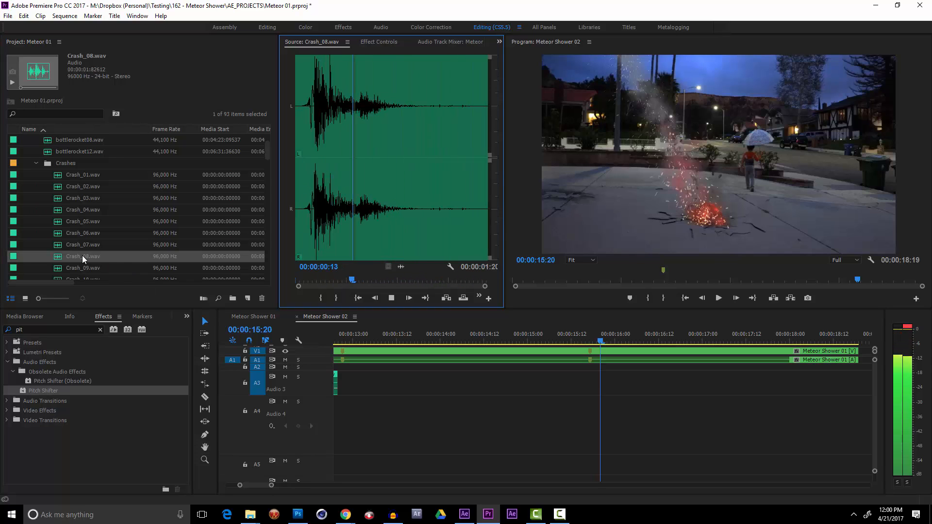
{"action": "scroll", "coordinate": [83, 257], "scroll_direction": "down", "scroll_amount": 1}
{"action": "double_click", "coordinate": [81, 232]}
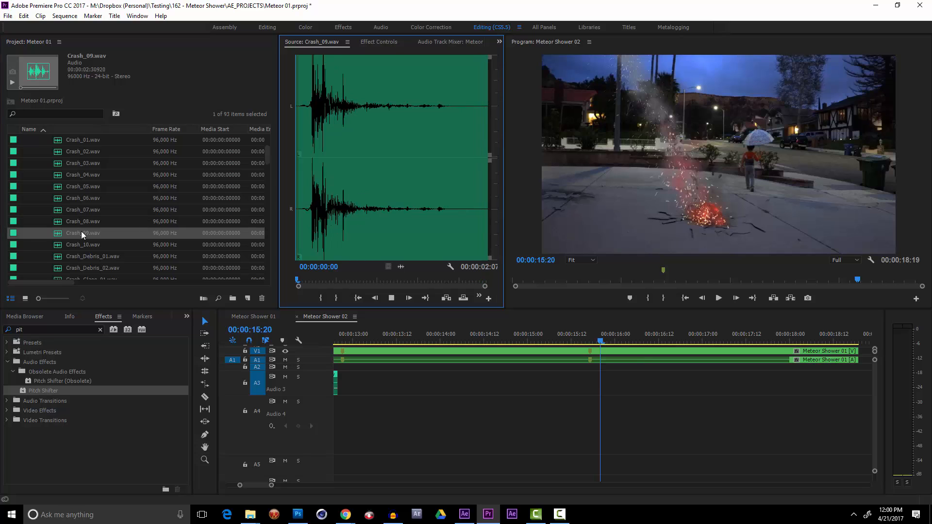
{"action": "key", "text": "space"}
{"action": "double_click", "coordinate": [80, 244]}
{"action": "key", "text": "space"}
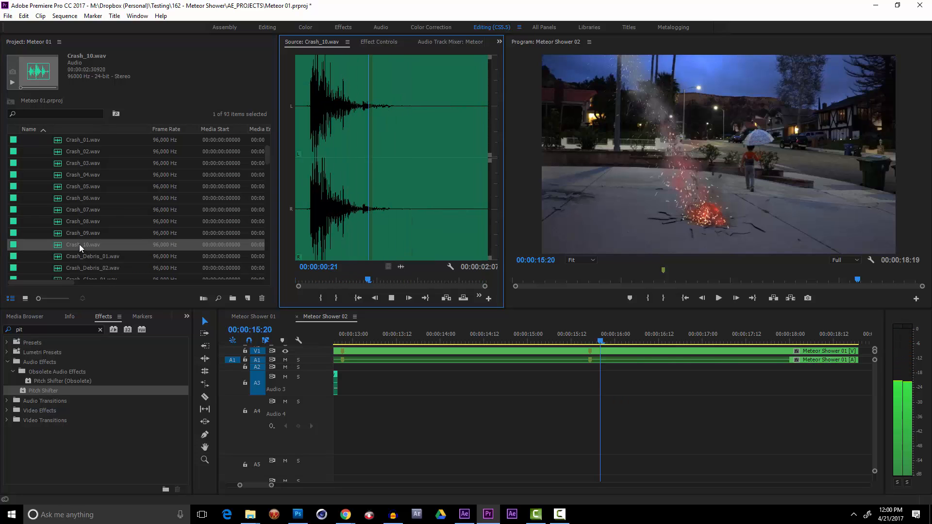
{"action": "left_click", "coordinate": [301, 231]}
{"action": "key", "text": "space"}
Audition Crash_Debris_01.wav, Crash_Glass_03.wav and Crash_Small_01.wav from the Crashes bin.
{"action": "scroll", "coordinate": [121, 228], "scroll_direction": "down", "scroll_amount": 1}
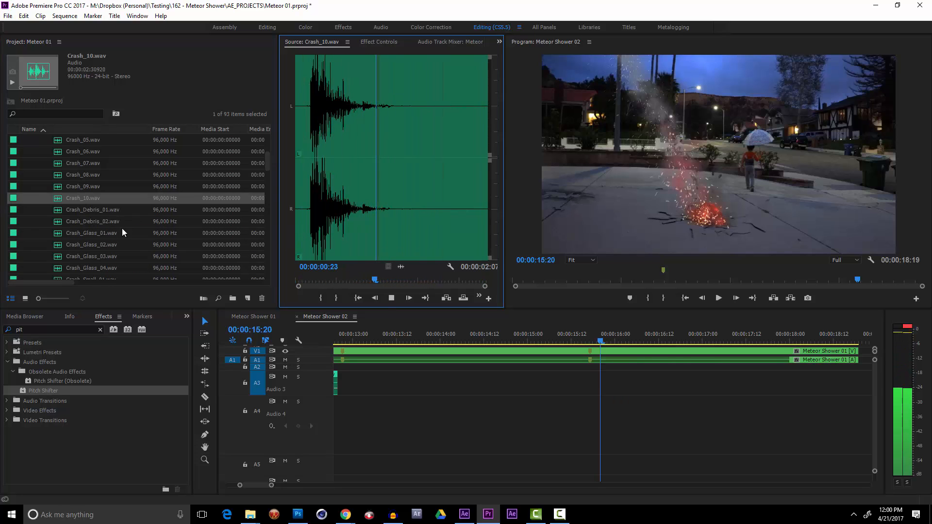
{"action": "double_click", "coordinate": [84, 221]}
{"action": "key", "text": "space"}
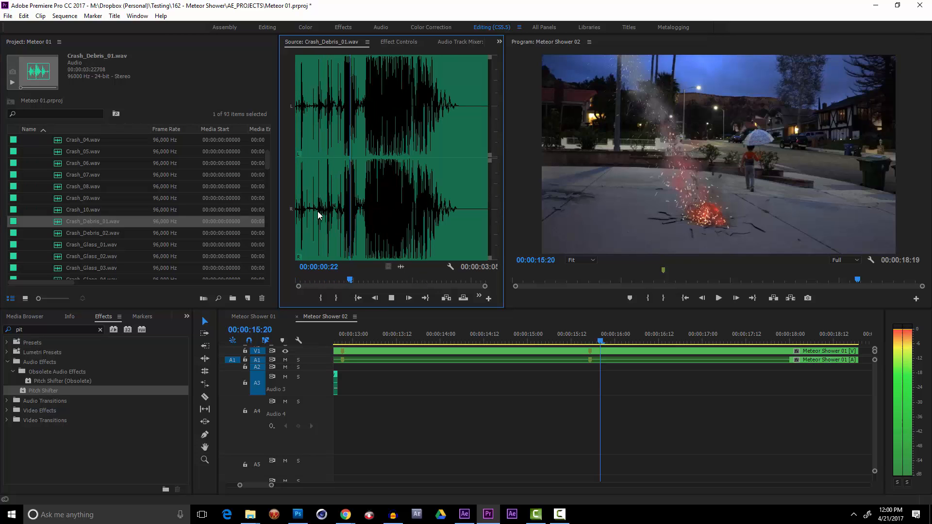
{"action": "scroll", "coordinate": [129, 231], "scroll_direction": "down", "scroll_amount": 1}
{"action": "double_click", "coordinate": [90, 207]}
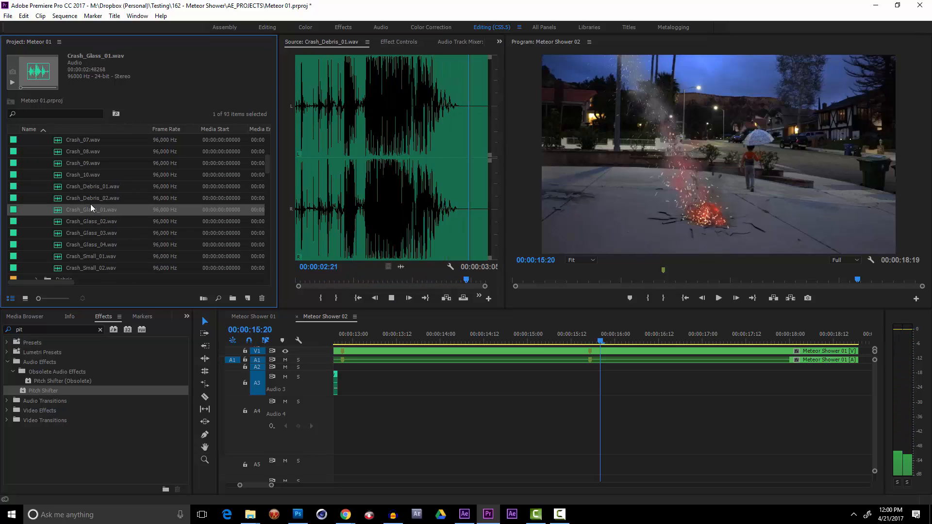
{"action": "key", "text": "space"}
{"action": "double_click", "coordinate": [81, 232]}
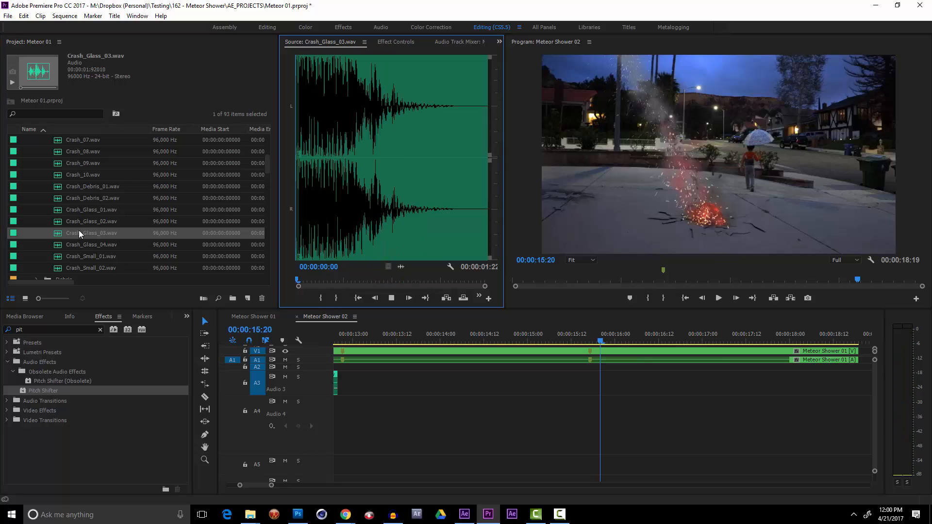
{"action": "key", "text": "space"}
{"action": "scroll", "coordinate": [79, 230], "scroll_direction": "down", "scroll_amount": 1}
{"action": "left_click", "coordinate": [86, 221]}
{"action": "double_click", "coordinate": [85, 221]}
{"action": "key", "text": "space"}
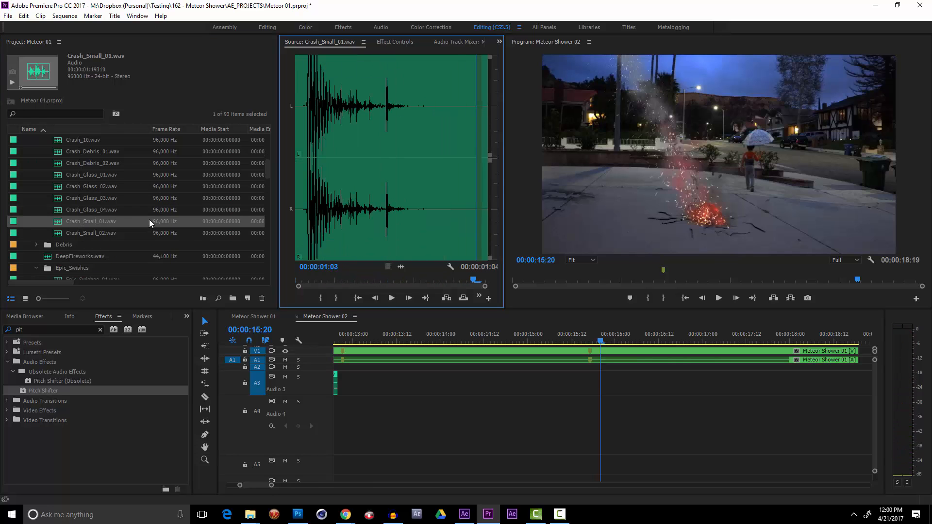
Expand the Debris bin and audition Explosion_03.wav.
{"action": "scroll", "coordinate": [121, 213], "scroll_direction": "down", "scroll_amount": 1}
{"action": "left_click", "coordinate": [60, 221]}
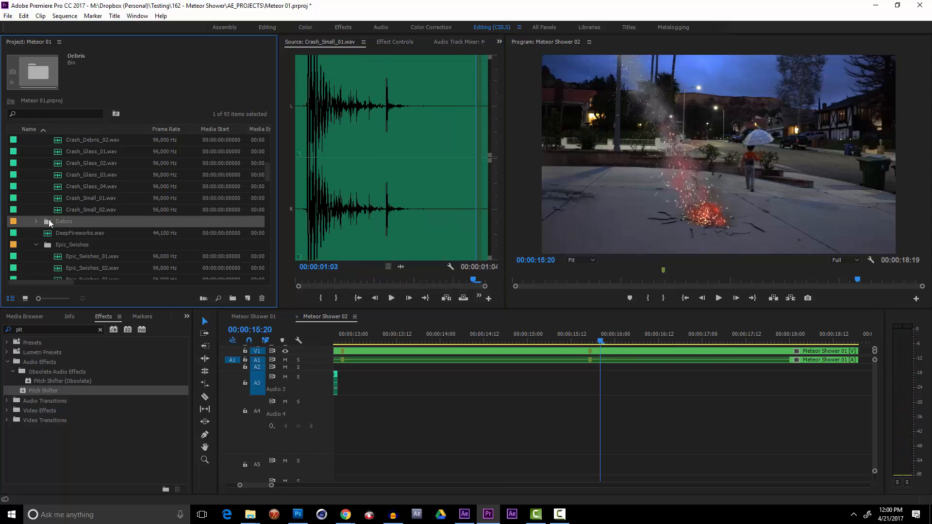
{"action": "left_click", "coordinate": [36, 221]}
{"action": "scroll", "coordinate": [77, 217], "scroll_direction": "down", "scroll_amount": 2}
{"action": "scroll", "coordinate": [80, 217], "scroll_direction": "down", "scroll_amount": 6}
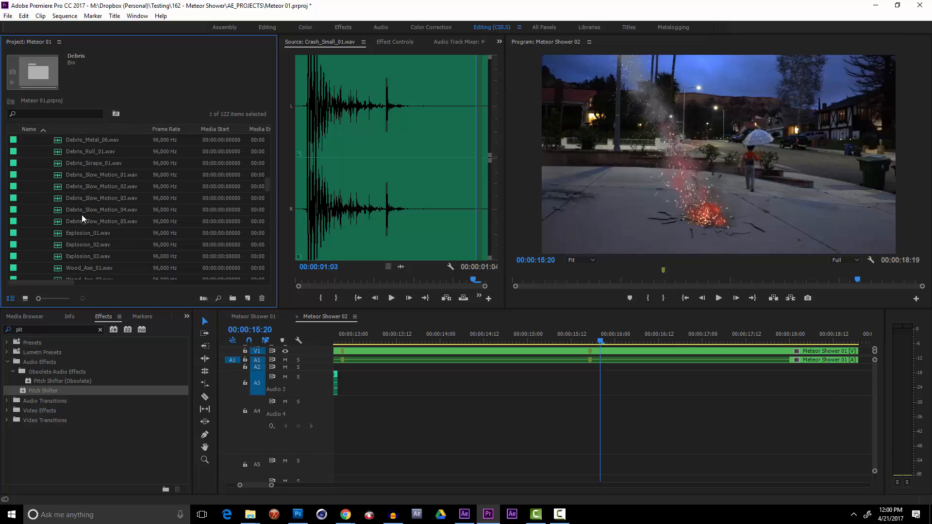
{"action": "left_click", "coordinate": [87, 198]}
{"action": "double_click", "coordinate": [86, 195]}
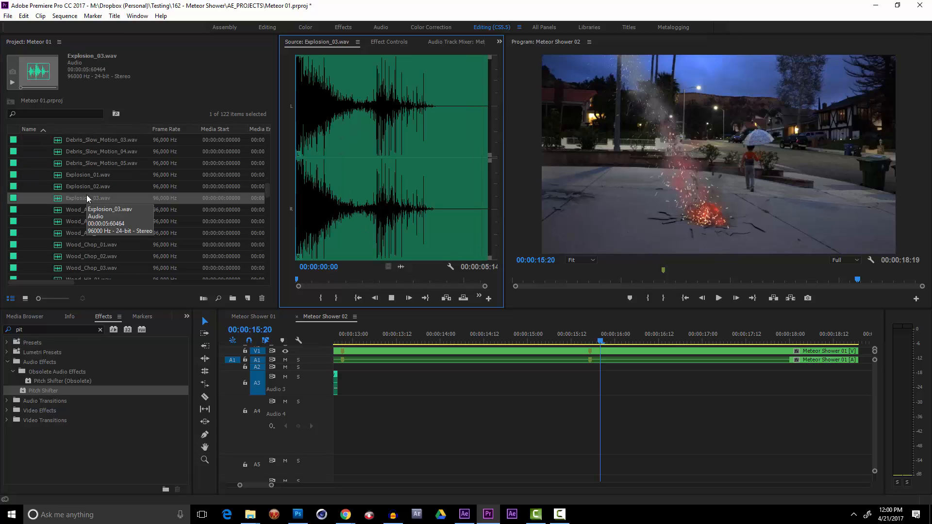
{"action": "key", "text": "space"}
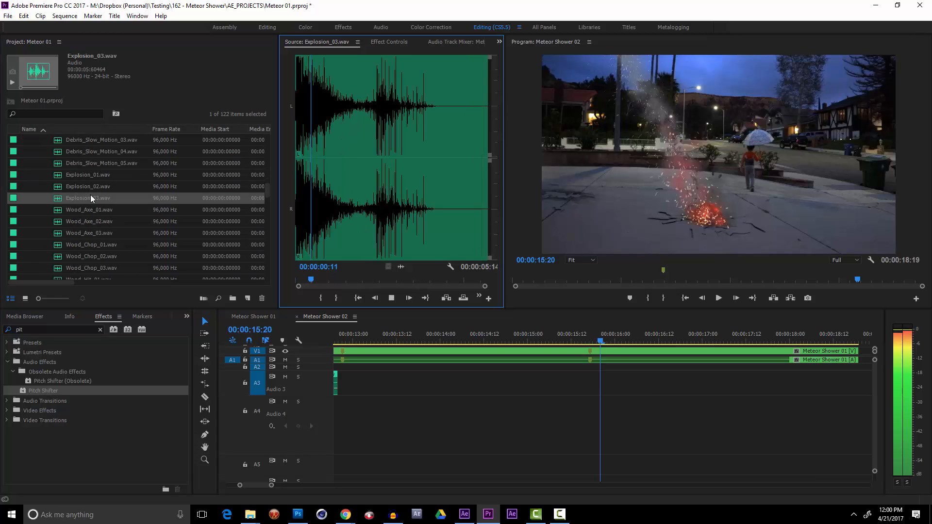
Mark the debris tail of Explosion_03.wav with an In point at 00:00:02:07 and an Out point at 00:00:03:22.
{"action": "left_click", "coordinate": [372, 204]}
{"action": "left_click", "coordinate": [374, 206]}
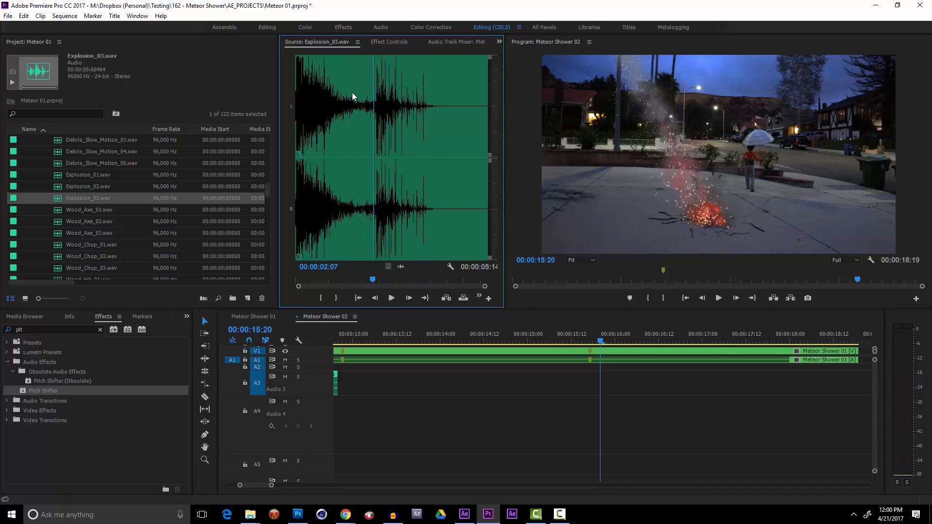
{"action": "left_click", "coordinate": [321, 298]}
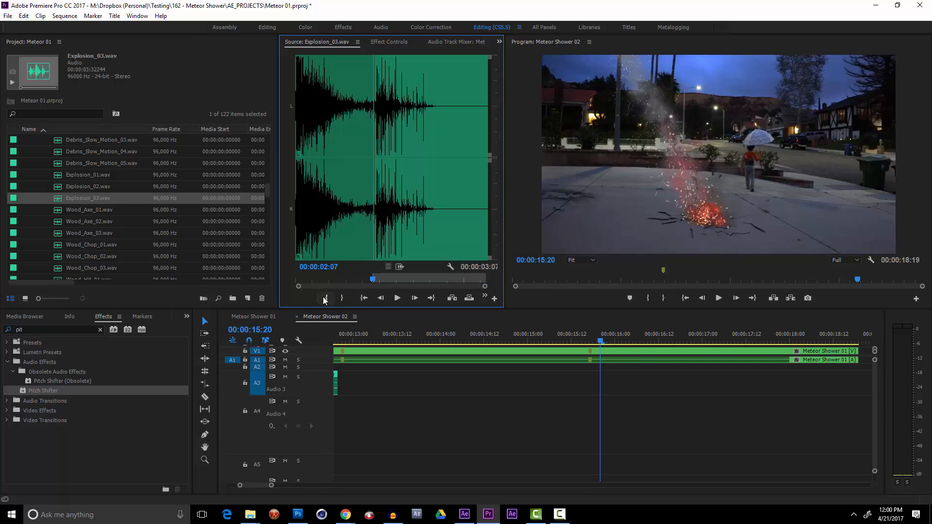
{"action": "left_click", "coordinate": [430, 247]}
{"action": "left_click", "coordinate": [341, 298]}
Place the marked Explosion_03.wav excerpt on audio track A4 just before the first impact, with the playhead parked at 00:00:06:23.
{"action": "key", "text": "minus"}
{"action": "key", "text": "minus"}
{"action": "key", "text": "minus"}
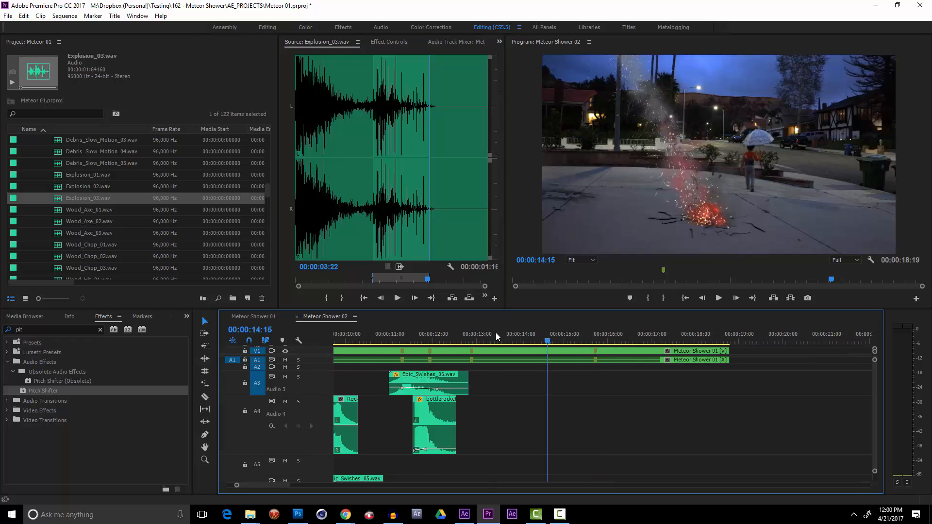
{"action": "left_click", "coordinate": [401, 335]}
{"action": "key", "text": "equal"}
{"action": "key", "text": "equal"}
{"action": "key", "text": "equal"}
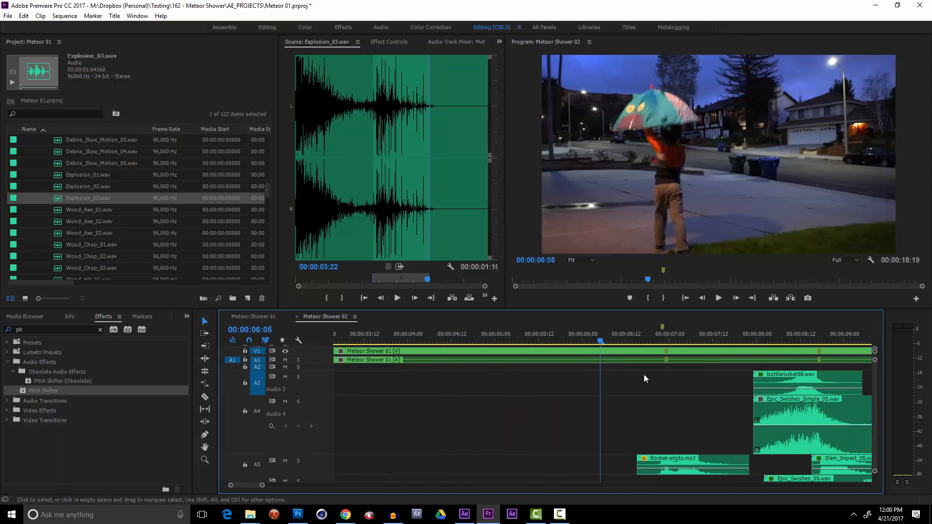
{"action": "left_click_drag", "start_coordinate": [624, 334], "coordinate": [666, 338]}
{"action": "left_click_drag", "start_coordinate": [399, 267], "coordinate": [565, 412]}
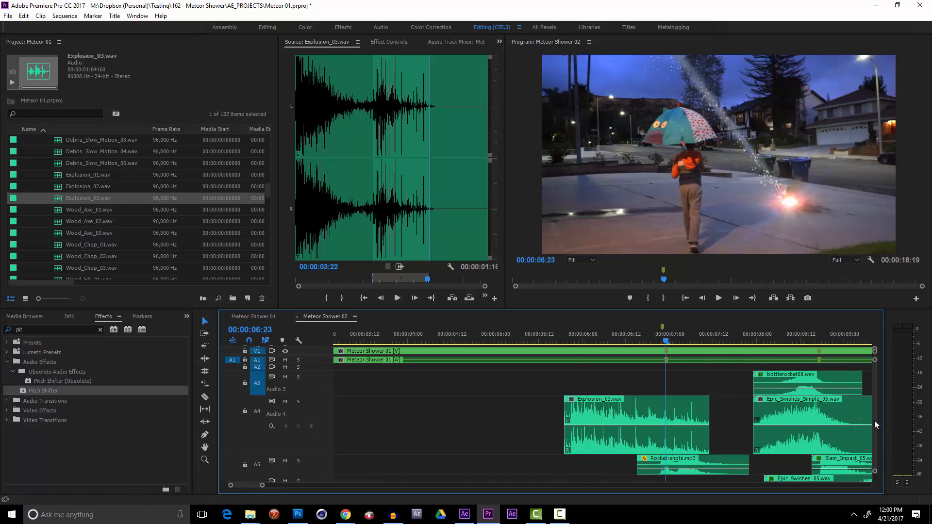
Move Explosion_03.wav to track A2 so it starts at the first impact, and lower its volume on the enlarged track.
{"action": "scroll", "coordinate": [875, 420], "scroll_direction": "down", "scroll_amount": 1}
{"action": "scroll", "coordinate": [872, 415], "scroll_direction": "up", "scroll_amount": 1}
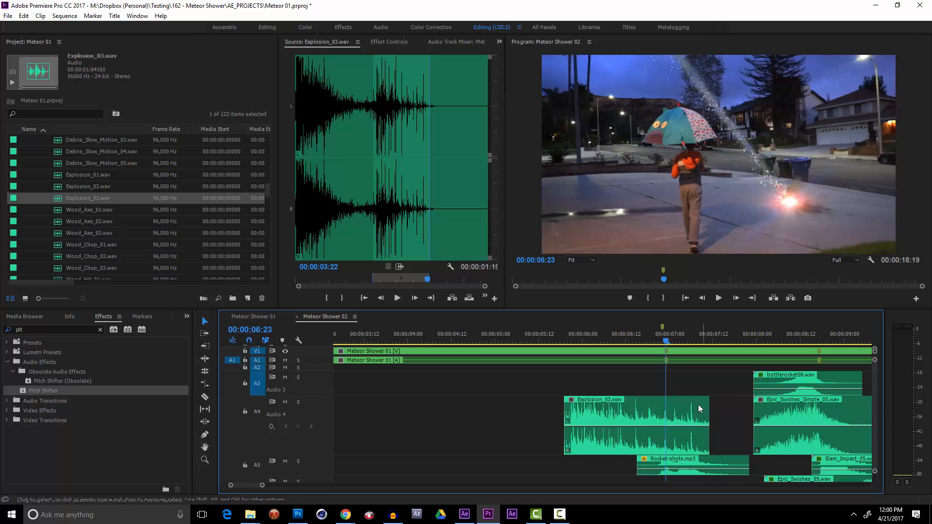
{"action": "left_click_drag", "start_coordinate": [698, 404], "coordinate": [781, 370]}
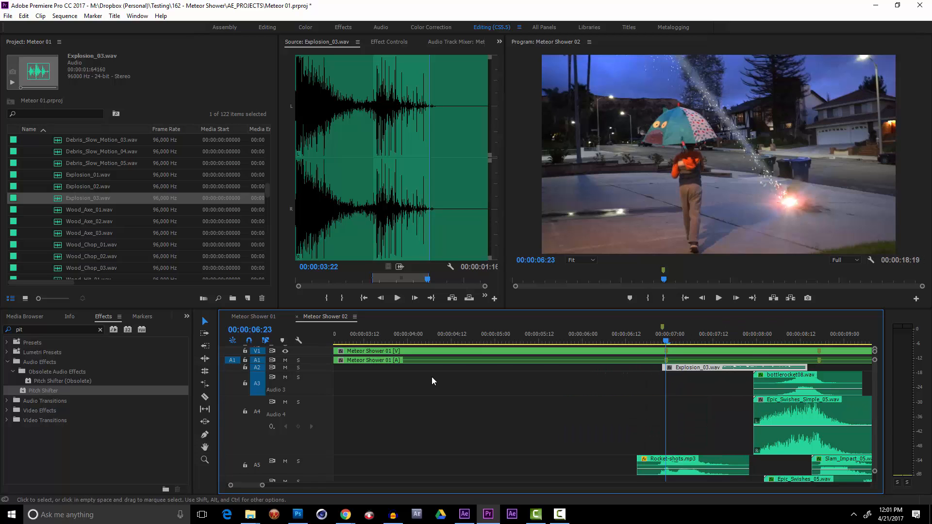
{"action": "left_click_drag", "start_coordinate": [324, 408], "coordinate": [324, 413]}
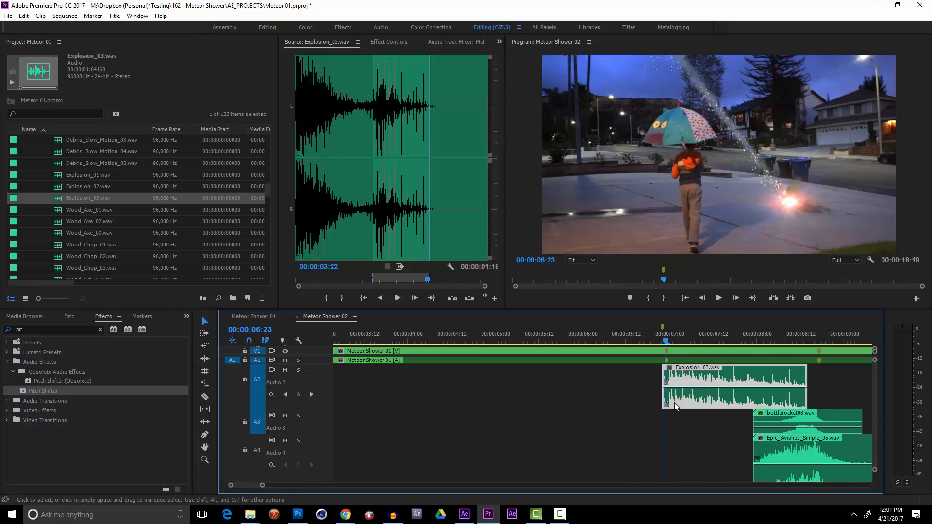
{"action": "left_click_drag", "start_coordinate": [688, 387], "coordinate": [688, 401]}
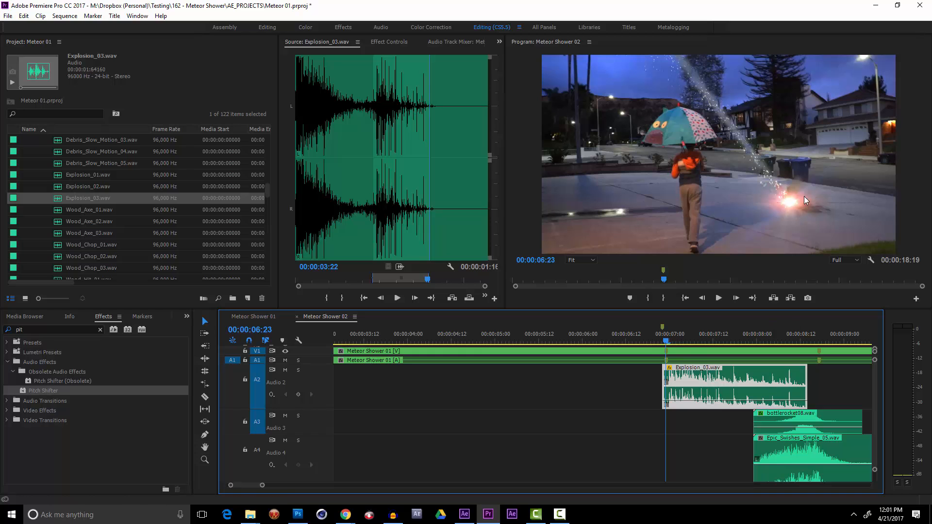
Play back the first impact with the Explosion_03.wav debris and scrub through the impacts up to 00:00:09:11.
{"action": "left_click", "coordinate": [649, 336]}
{"action": "key", "text": "space"}
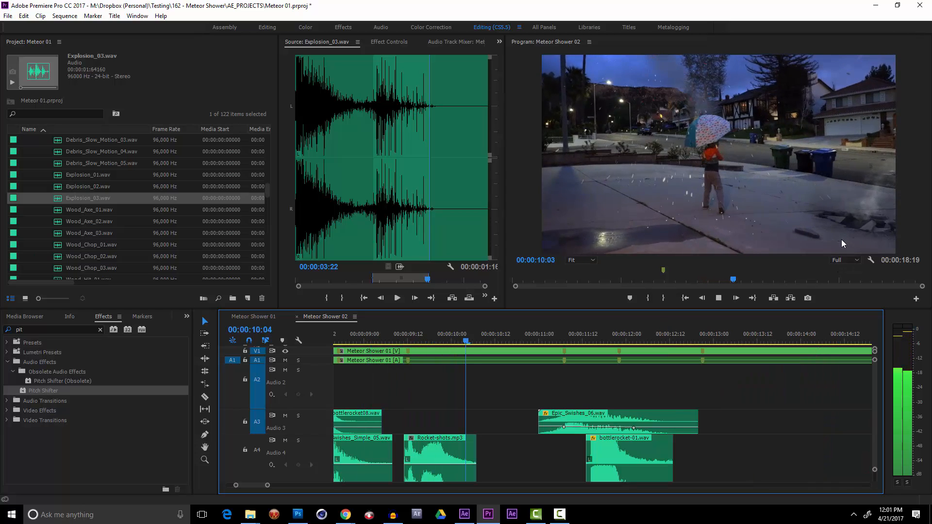
{"action": "key", "text": "space"}
{"action": "left_click_drag", "start_coordinate": [400, 267], "coordinate": [424, 357]}
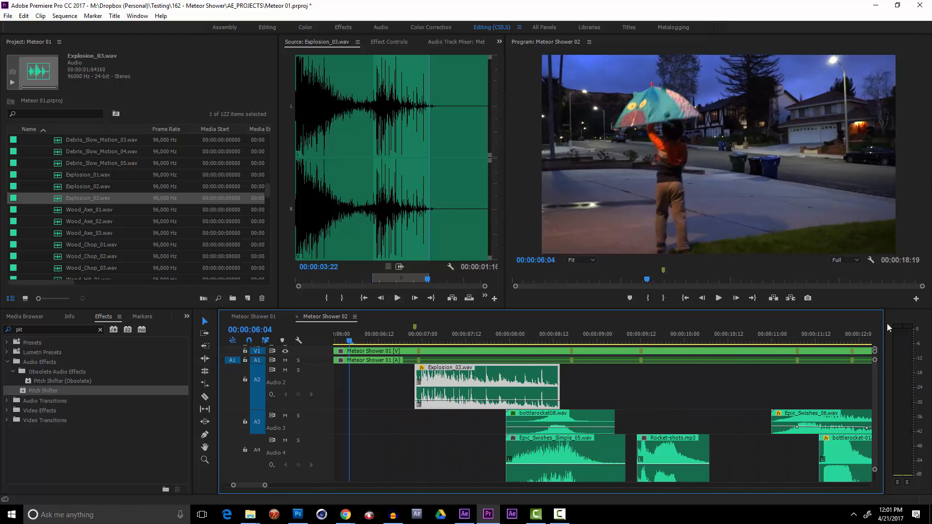
{"action": "left_click_drag", "start_coordinate": [361, 337], "coordinate": [637, 383]}
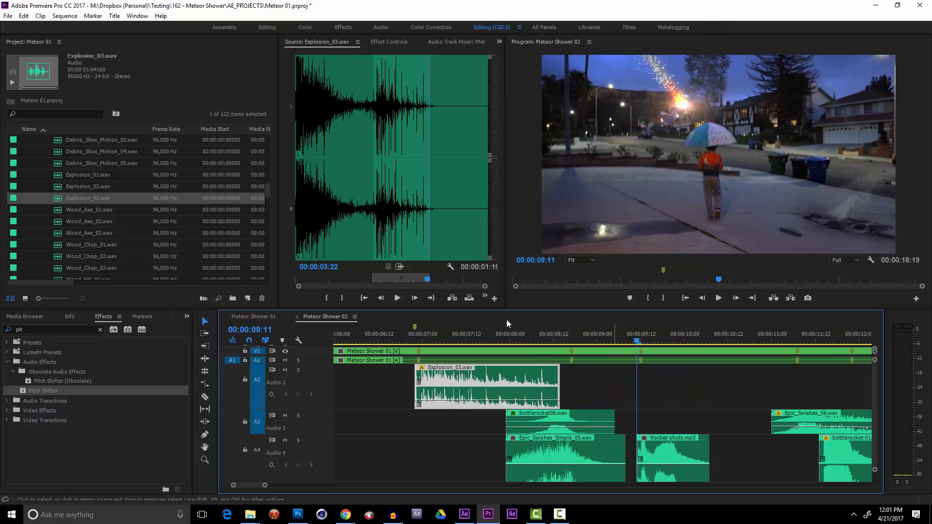
Open Explosion_02.wav from the project and audition it, replaying its beginning and its debris tail.
{"action": "double_click", "coordinate": [86, 186]}
{"action": "key", "text": "space"}
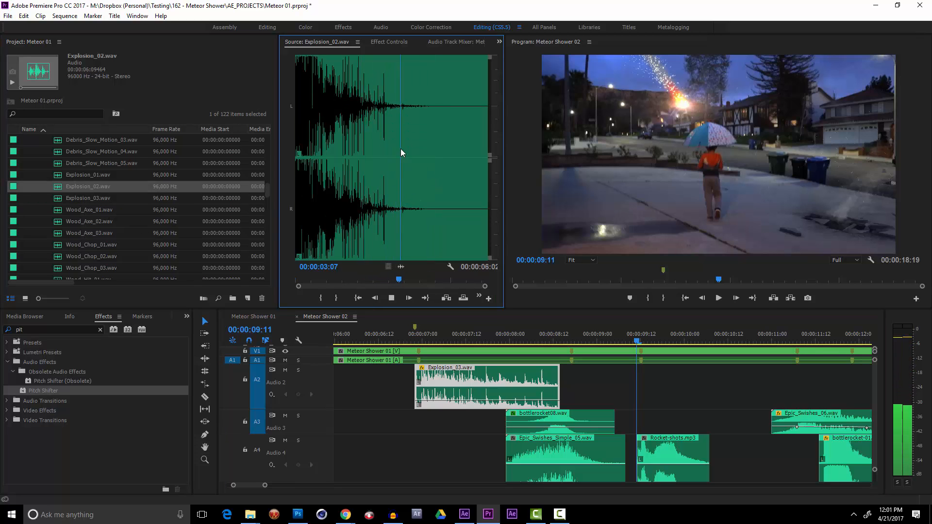
{"action": "left_click_drag", "start_coordinate": [358, 152], "coordinate": [298, 161]}
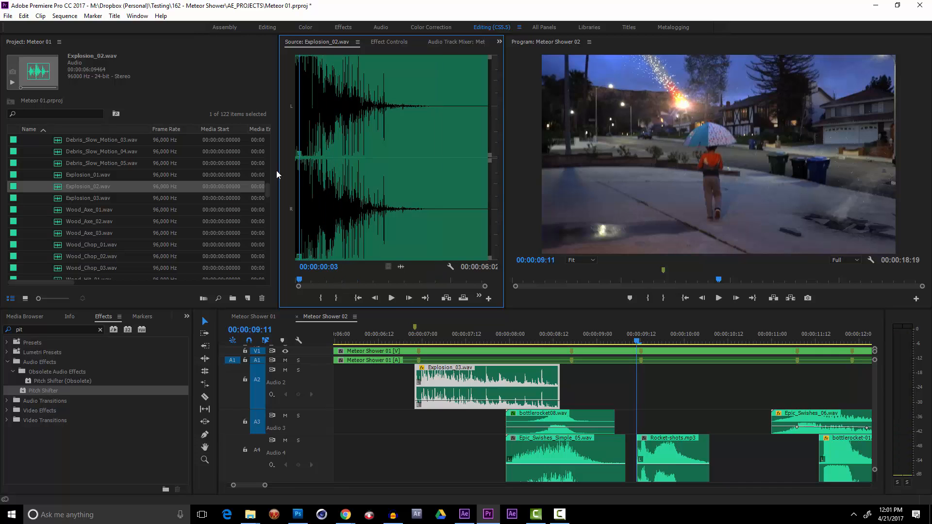
{"action": "key", "text": "space"}
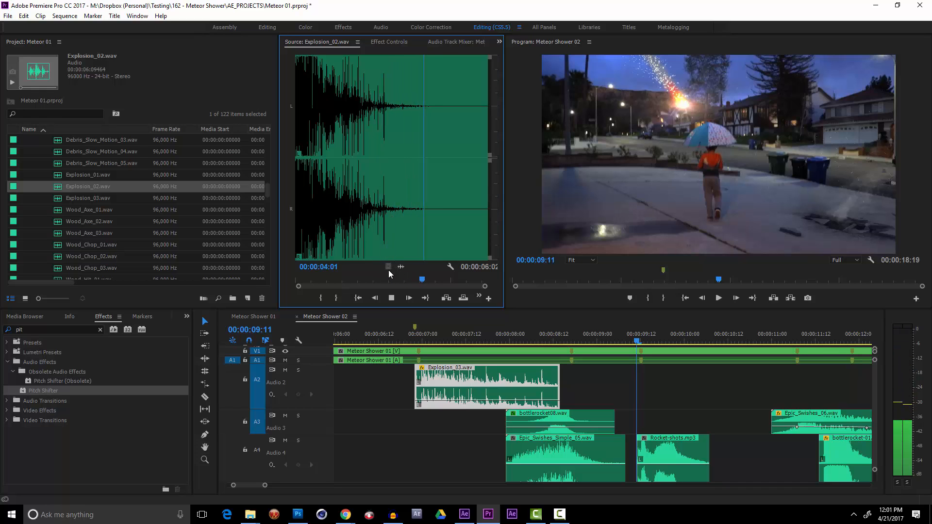
{"action": "key", "text": "space"}
{"action": "left_click", "coordinate": [312, 210]}
{"action": "key", "text": "space"}
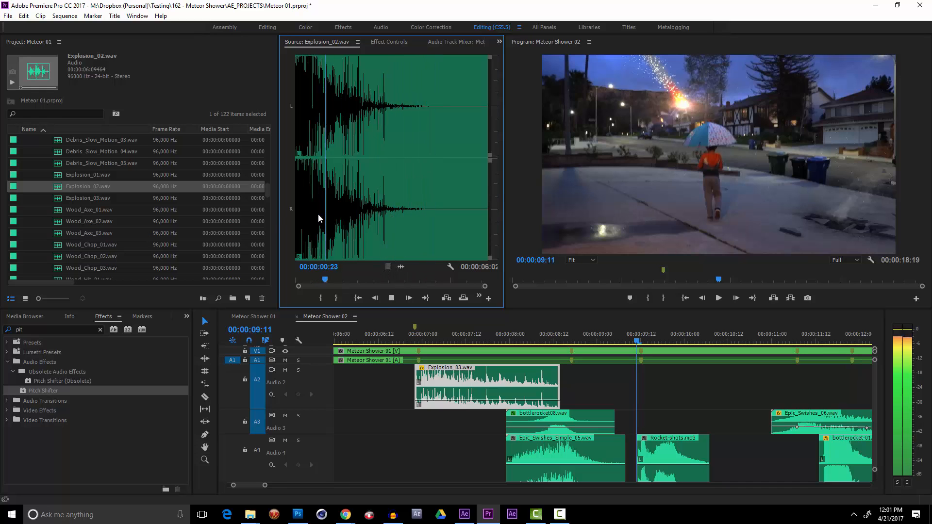
Mark the debris tail of Explosion_02.wav with an In point at 00:00:01:09 and an Out point at 00:00:04:15.
{"action": "left_click", "coordinate": [339, 211]}
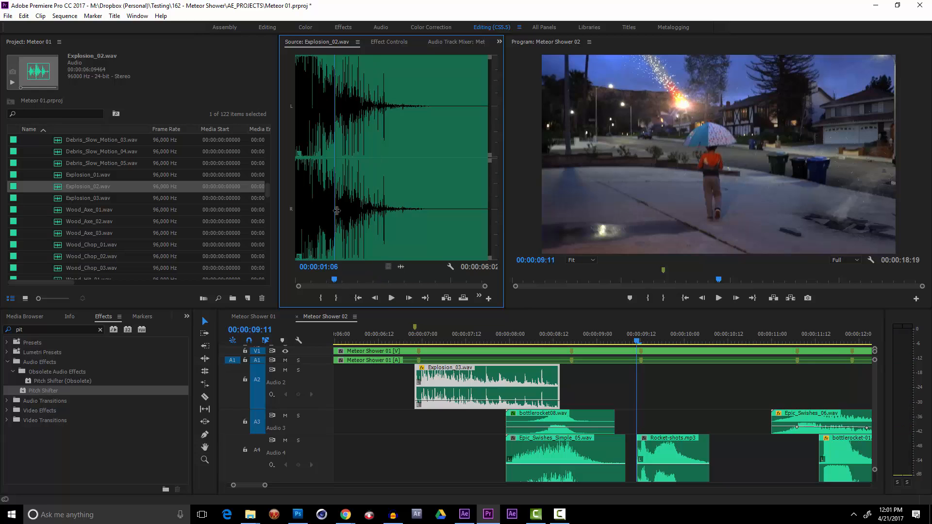
{"action": "left_click", "coordinate": [324, 300]}
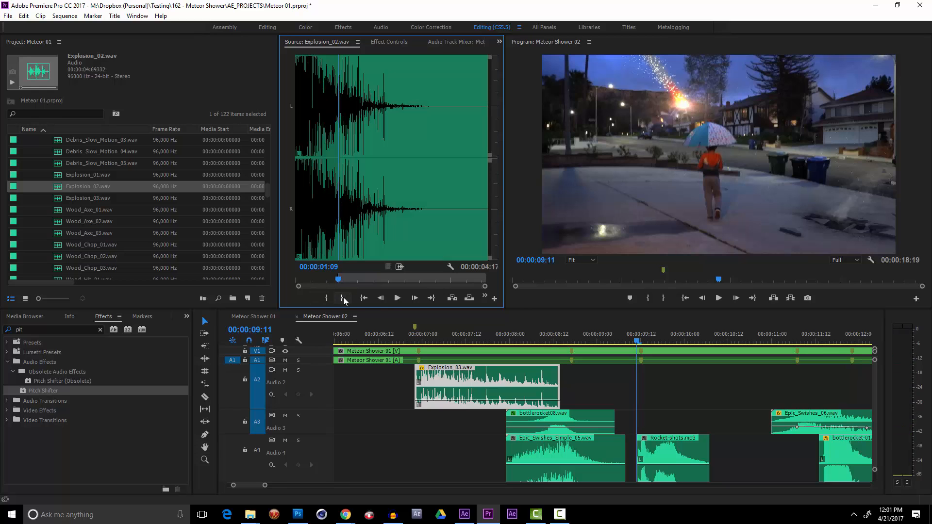
{"action": "key", "text": "space"}
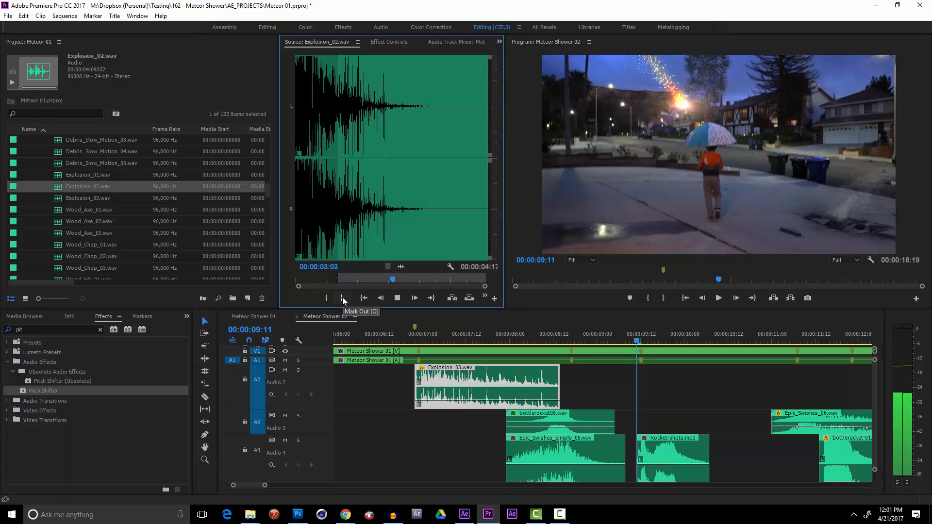
{"action": "left_click", "coordinate": [342, 297]}
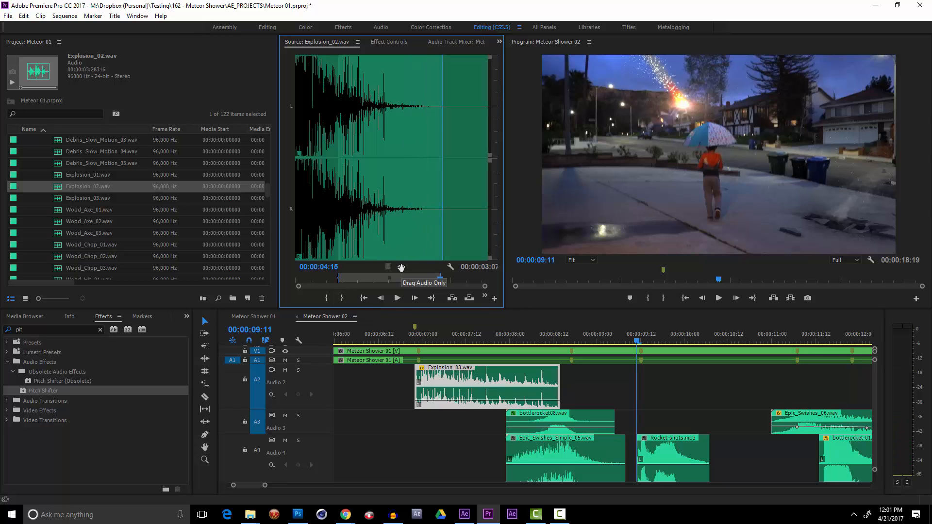
Place the marked Explosion_02.wav excerpt on track A2 at 00:00:11:11, lower its volume to -9.3 dB and play it back.
{"action": "left_click_drag", "start_coordinate": [401, 266], "coordinate": [745, 380]}
{"action": "left_click_drag", "start_coordinate": [660, 391], "coordinate": [371, 194]}
{"action": "left_click", "coordinate": [679, 340]}
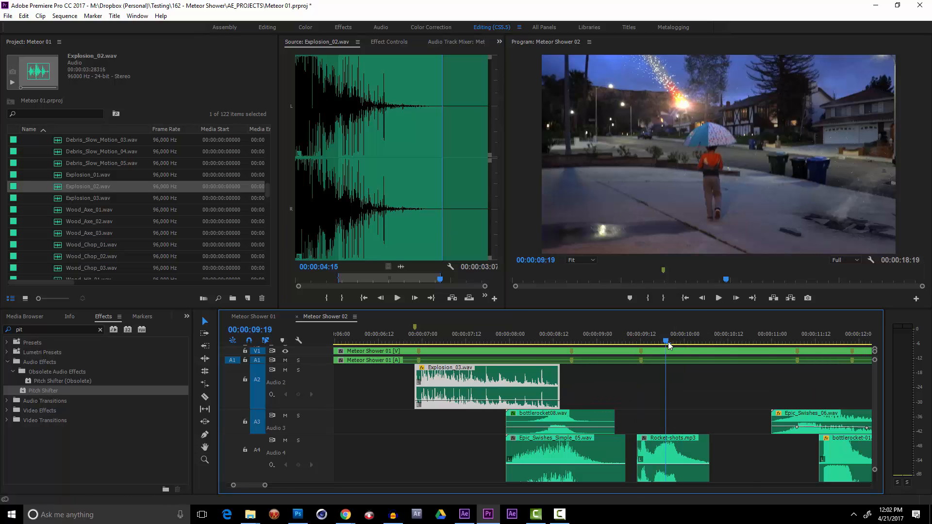
{"action": "key", "text": "minus"}
{"action": "left_click_drag", "start_coordinate": [668, 336], "coordinate": [707, 343]}
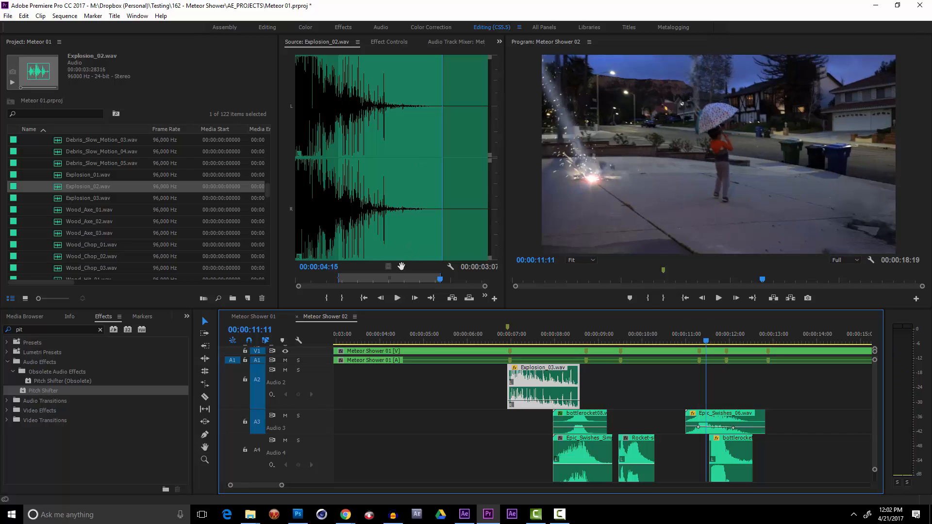
{"action": "left_click_drag", "start_coordinate": [401, 266], "coordinate": [749, 391]}
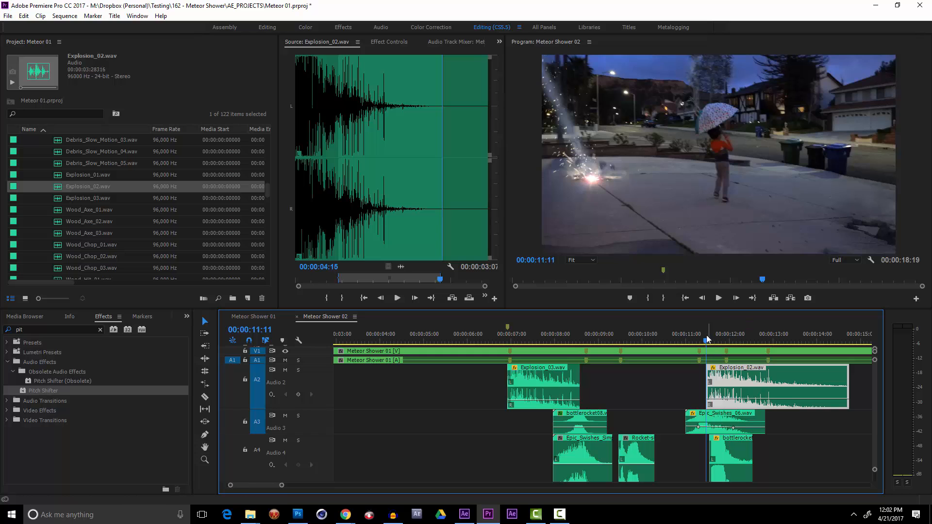
{"action": "left_click", "coordinate": [689, 340]}
{"action": "key", "text": "space"}
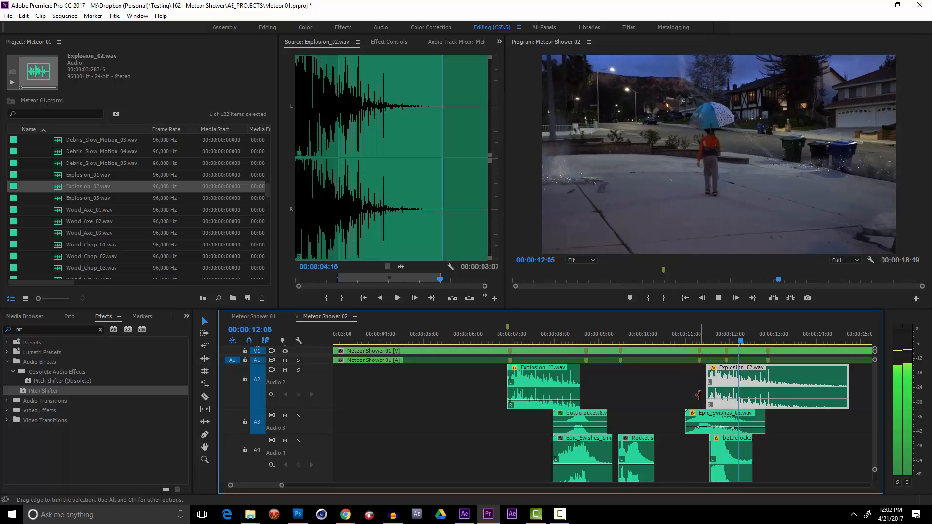
{"action": "key", "text": "space"}
Apply the Pitch Shifter audio effect to Explosion_02.wav on track A2 and check its custom setup.
{"action": "right_click", "coordinate": [768, 383]}
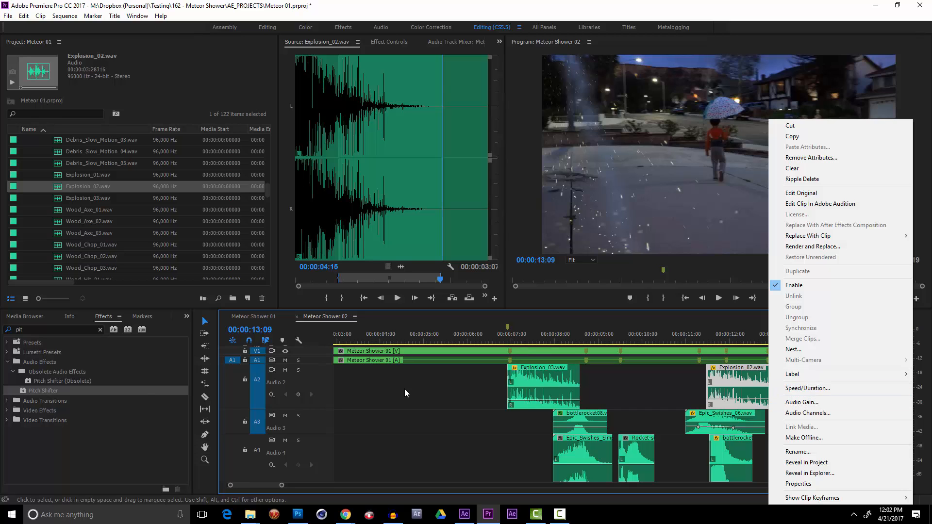
{"action": "left_click", "coordinate": [66, 382]}
{"action": "left_click_drag", "start_coordinate": [66, 389], "coordinate": [794, 377]}
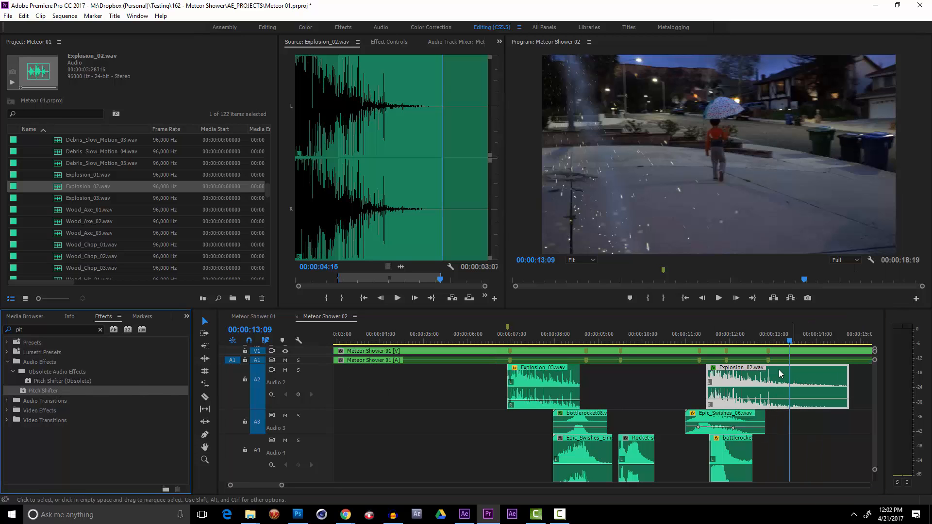
{"action": "left_click", "coordinate": [389, 41]}
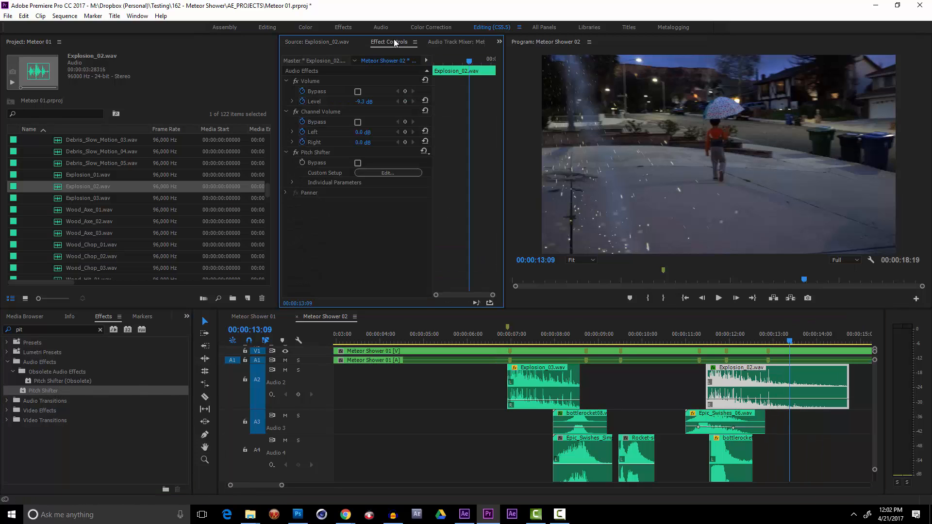
{"action": "left_click", "coordinate": [383, 175]}
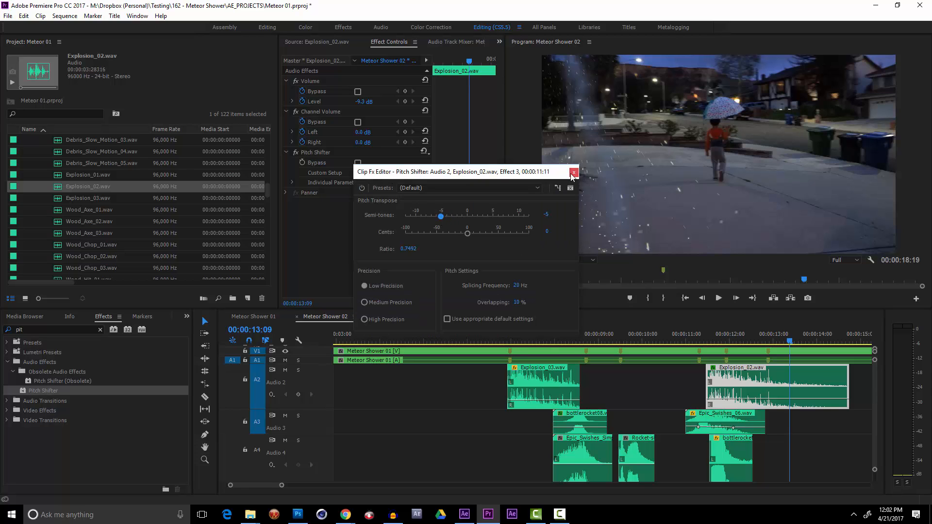
{"action": "left_click", "coordinate": [573, 173]}
Save the project, then trim the start of Explosion_02.wav on A2 and shift the clip earlier to the impact marker before 00:00:12:00.
{"action": "left_click", "coordinate": [682, 336]}
{"action": "key", "text": "space"}
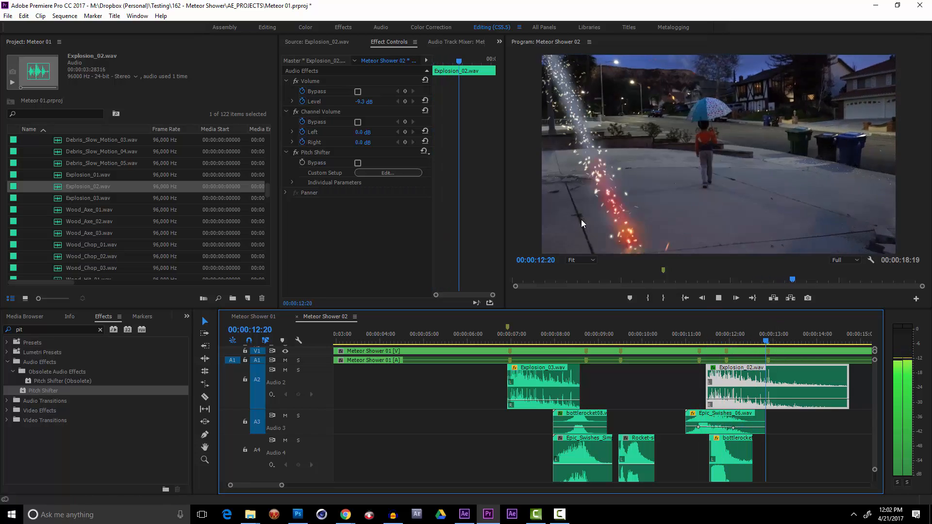
{"action": "key", "text": "ctrl+s"}
{"action": "mouse_move", "coordinate": [718, 337]}
{"action": "left_mouse_down"}
{"action": "mouse_move", "coordinate": [736, 337]}
{"action": "mouse_move", "coordinate": [727, 335]}
{"action": "left_mouse_up"}
{"action": "left_click_drag", "start_coordinate": [709, 381], "coordinate": [720, 380]}
Play back the sequence from the first impact through the end of Explosion_02.wav to check the debris timing.
{"action": "left_click_drag", "start_coordinate": [701, 336], "coordinate": [657, 335]}
{"action": "key", "text": "space"}
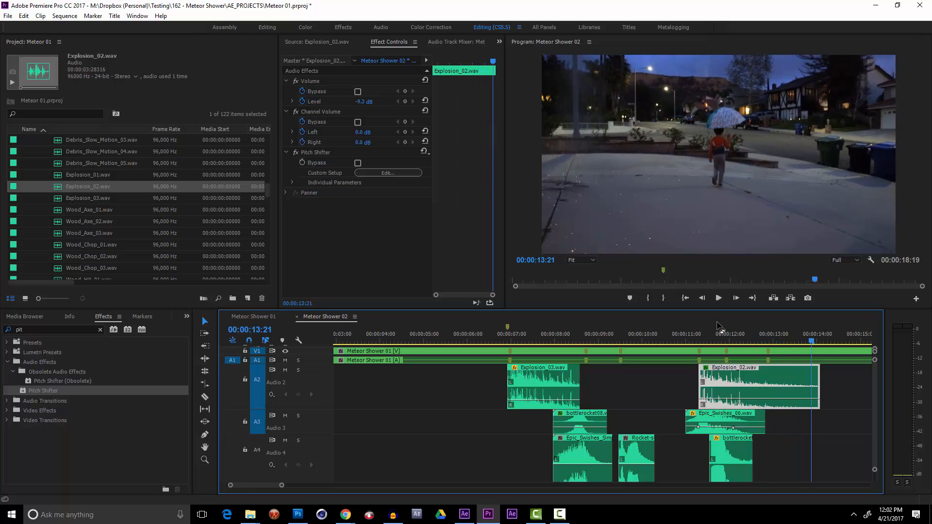
{"action": "left_click_drag", "start_coordinate": [708, 339], "coordinate": [526, 357]}
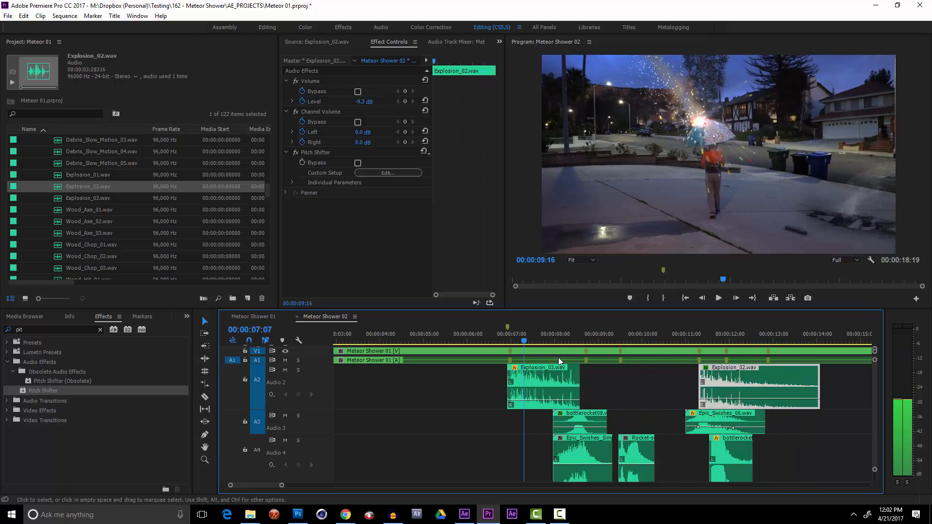
{"action": "key", "text": "space"}
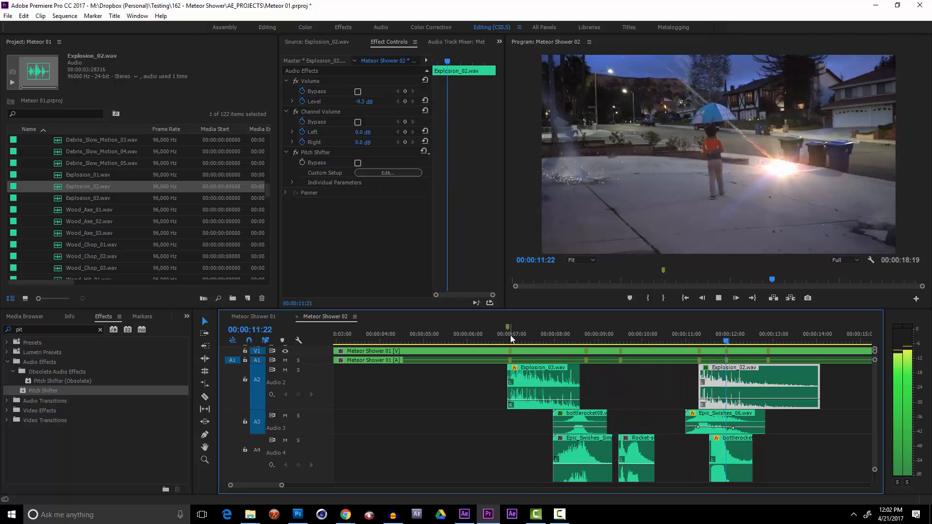
{"action": "key", "text": "space"}
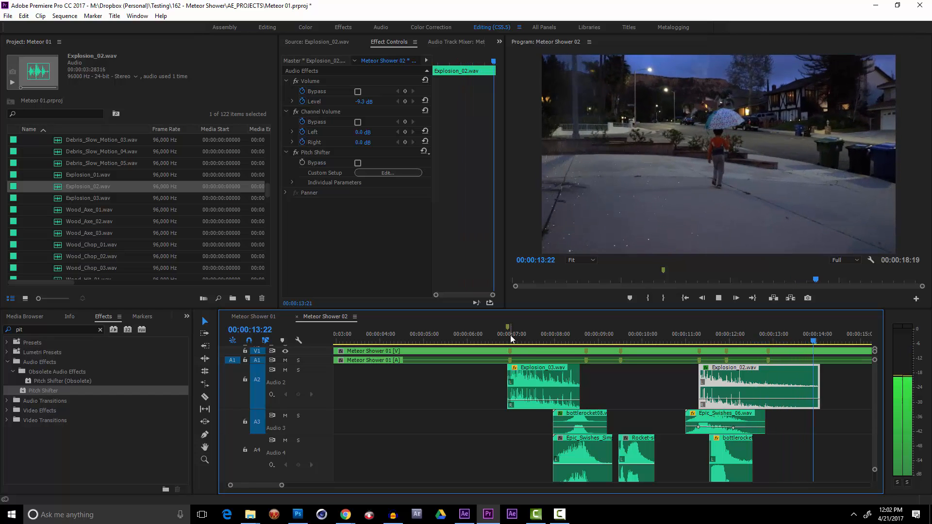
Enlarge the timeline to show the audio tracks down to A6, play the sequence from the start and park the playhead at 00:00:12:05.
{"action": "left_click", "coordinate": [853, 384]}
{"action": "key", "text": "minus"}
{"action": "key", "text": "minus"}
{"action": "key", "text": "minus"}
{"action": "scroll", "coordinate": [874, 421], "scroll_direction": "down", "scroll_amount": 3}
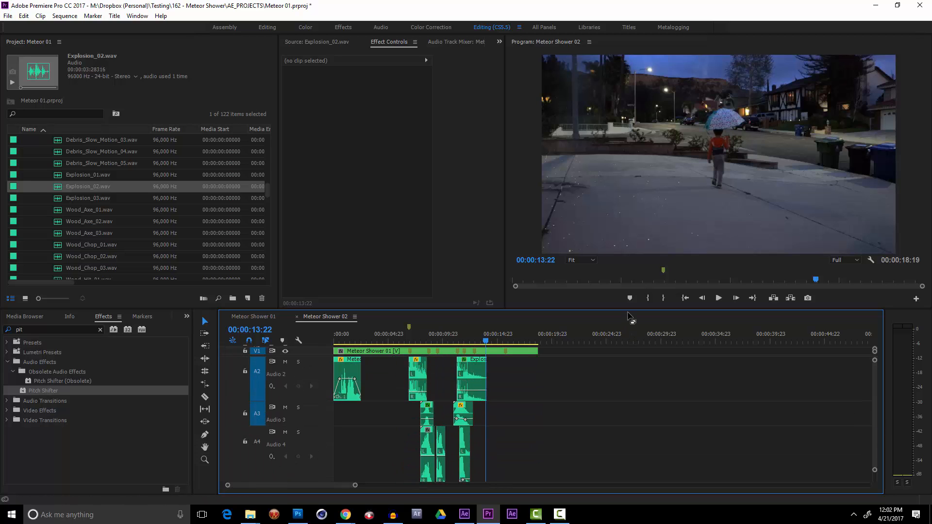
{"action": "left_click_drag", "start_coordinate": [629, 300], "coordinate": [628, 250]}
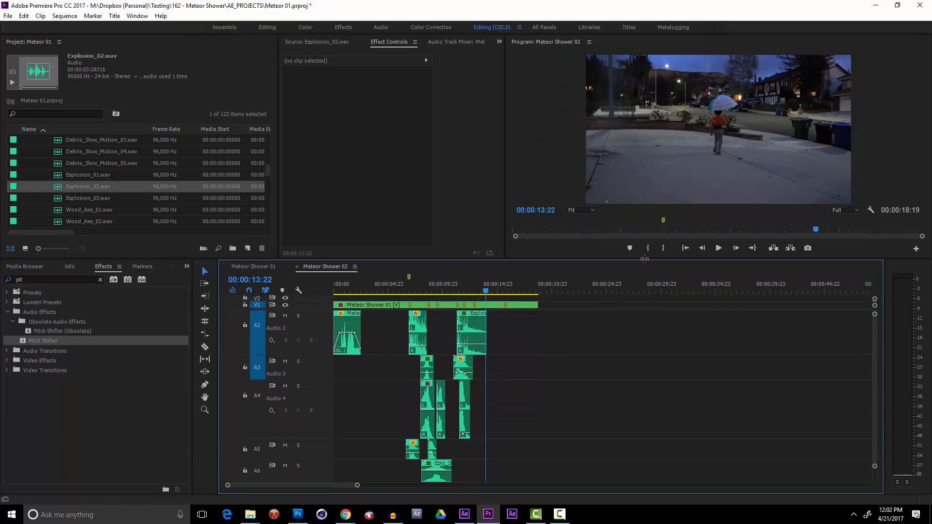
{"action": "key", "text": "Home"}
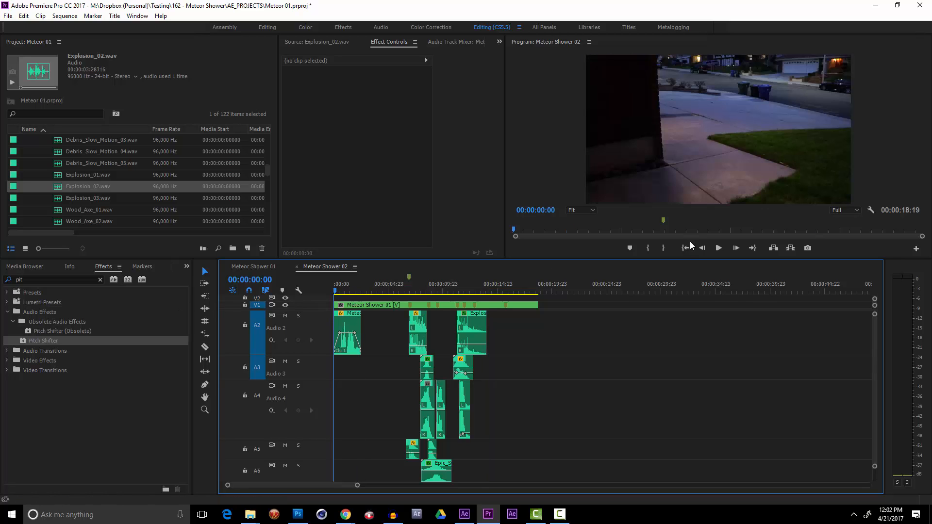
{"action": "key", "text": "space"}
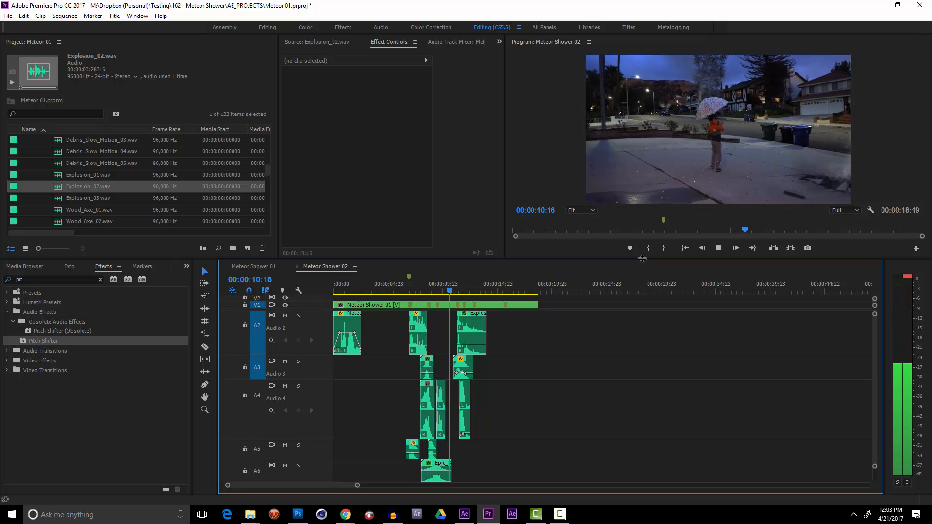
{"action": "key", "text": "space"}
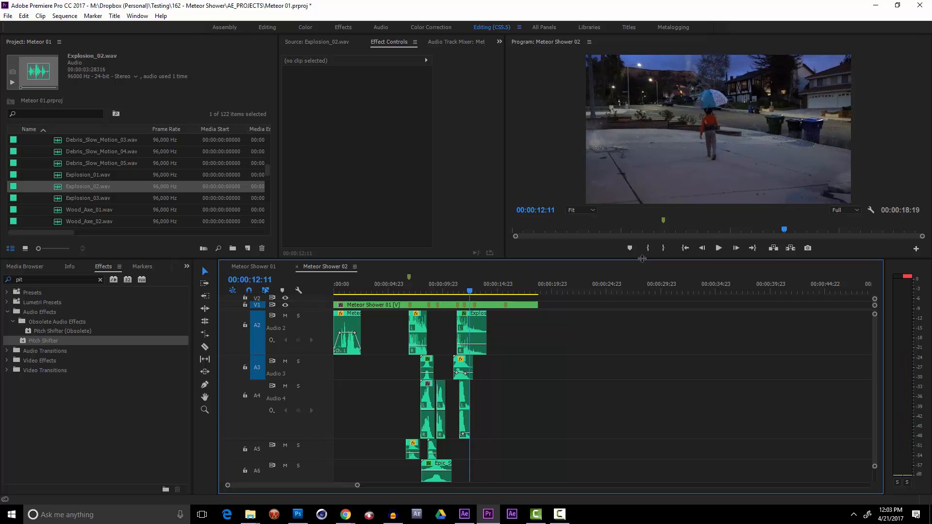
{"action": "mouse_move", "coordinate": [469, 293]}
{"action": "left_mouse_down"}
{"action": "mouse_move", "coordinate": [461, 292]}
{"action": "mouse_move", "coordinate": [469, 293]}
{"action": "left_mouse_up"}
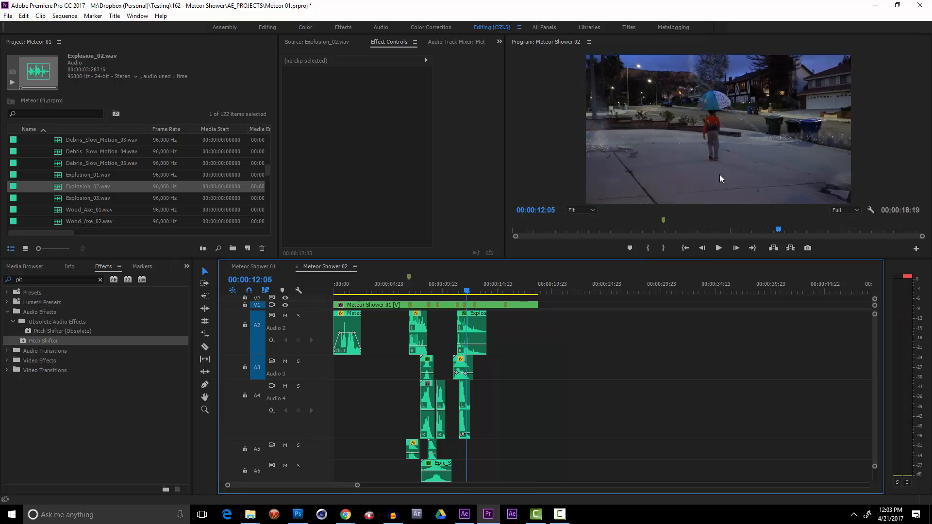
Browse the crash sounds in the project and audition Crash_Debris_01.wav and Crash_Debris_02.wav.
{"action": "scroll", "coordinate": [117, 166], "scroll_direction": "up", "scroll_amount": 4}
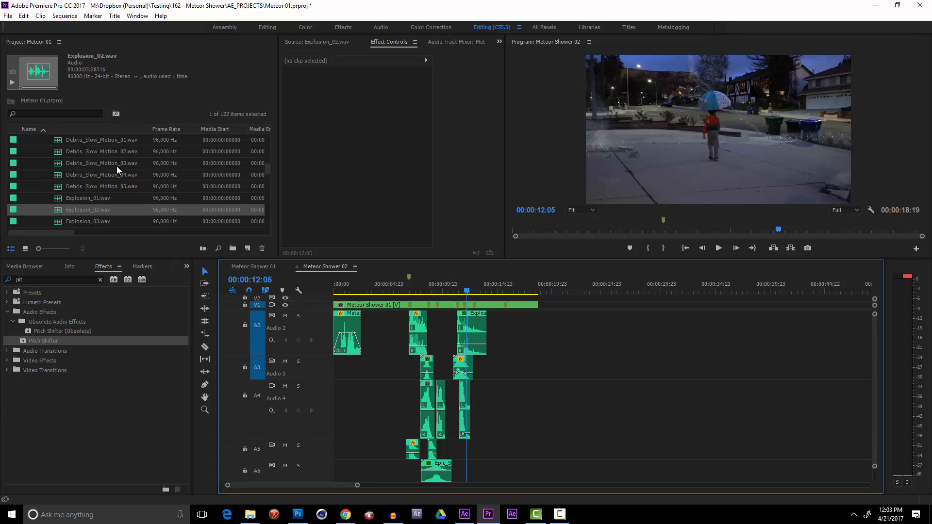
{"action": "scroll", "coordinate": [98, 181], "scroll_direction": "up", "scroll_amount": 2}
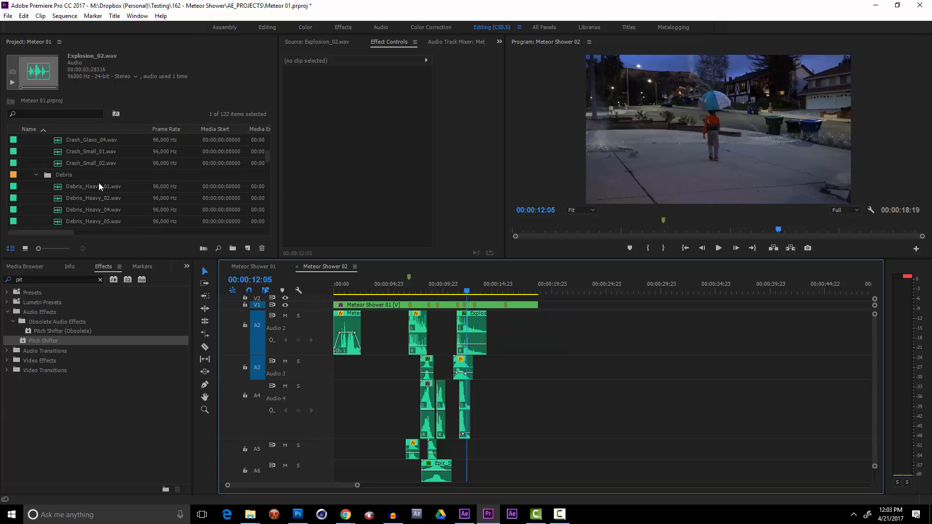
{"action": "scroll", "coordinate": [99, 182], "scroll_direction": "up", "scroll_amount": 3}
{"action": "left_click", "coordinate": [89, 175]}
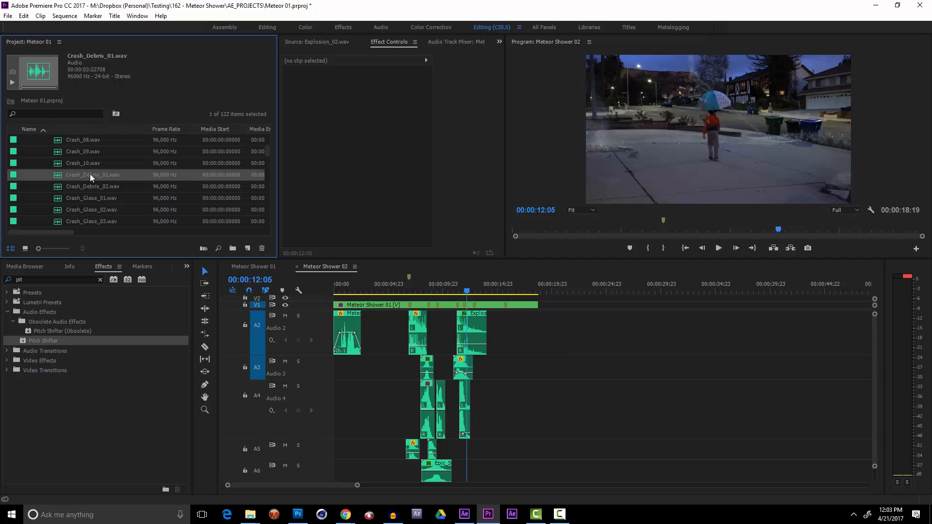
{"action": "double_click", "coordinate": [59, 177]}
{"action": "key", "text": "space"}
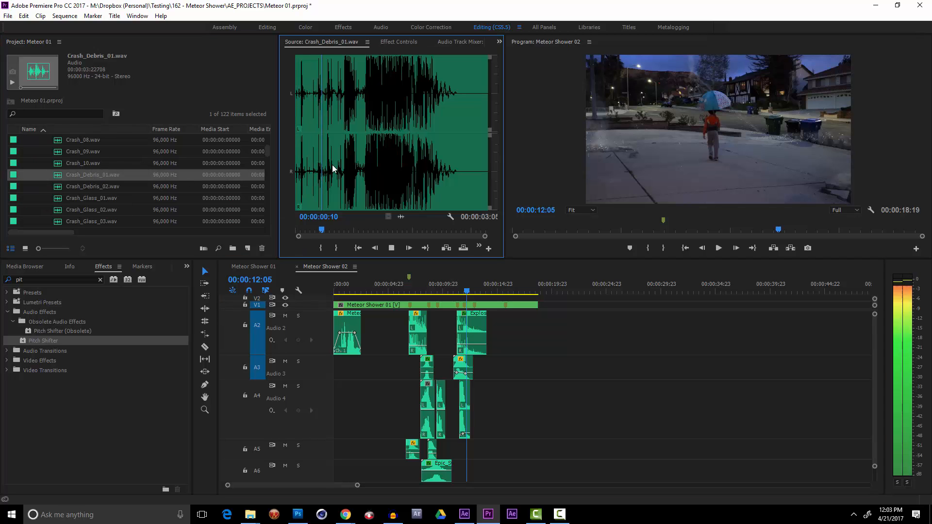
{"action": "double_click", "coordinate": [59, 189]}
{"action": "key", "text": "space"}
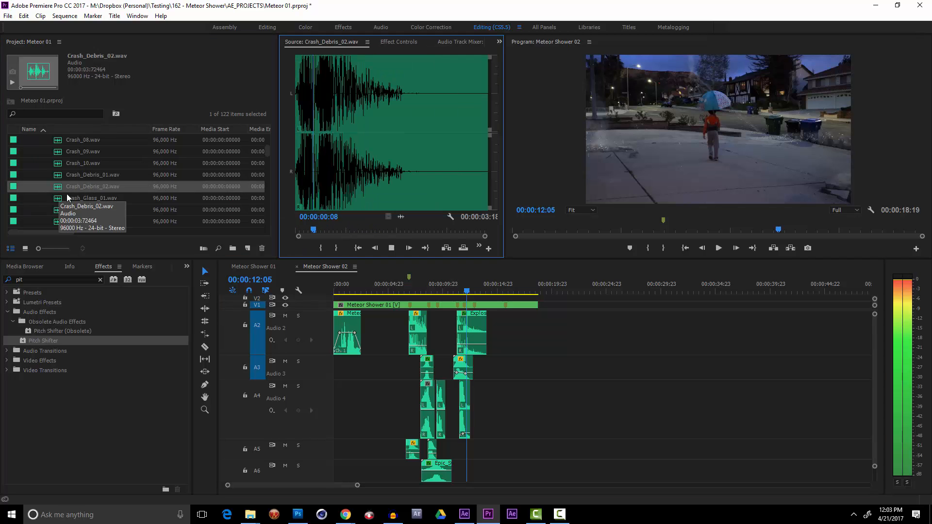
Audition Crash_Glass_01.wav, Crash_09.wav and Crash_07.wav from the project's crash sounds.
{"action": "double_click", "coordinate": [67, 197]}
{"action": "key", "text": "space"}
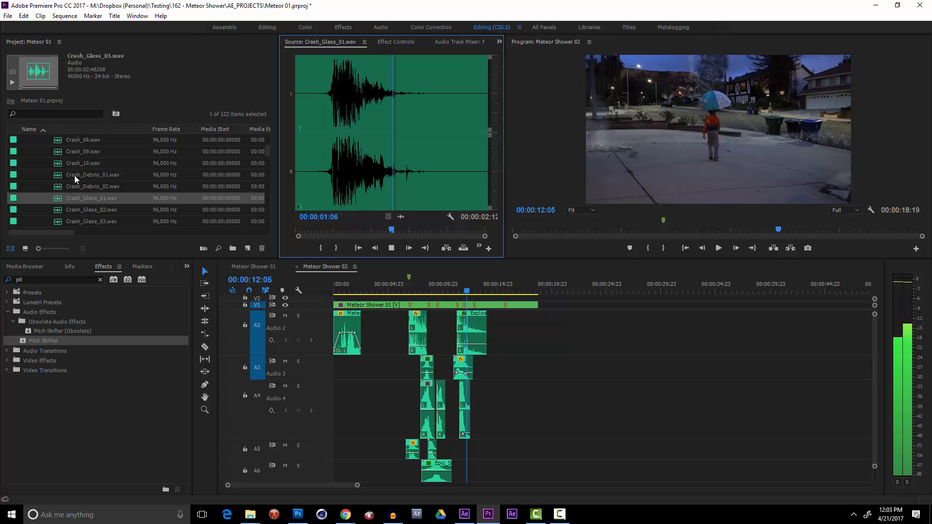
{"action": "double_click", "coordinate": [69, 152]}
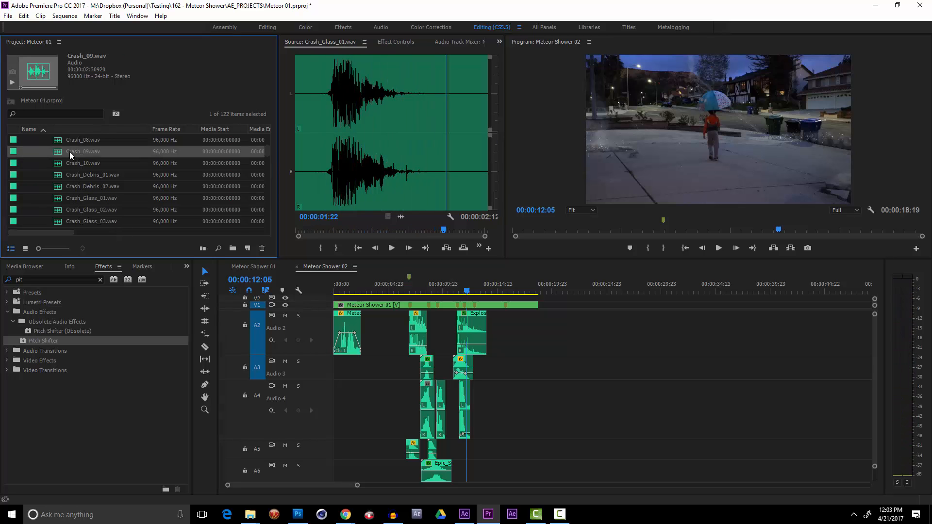
{"action": "key", "text": "space"}
{"action": "scroll", "coordinate": [69, 151], "scroll_direction": "up", "scroll_amount": 1}
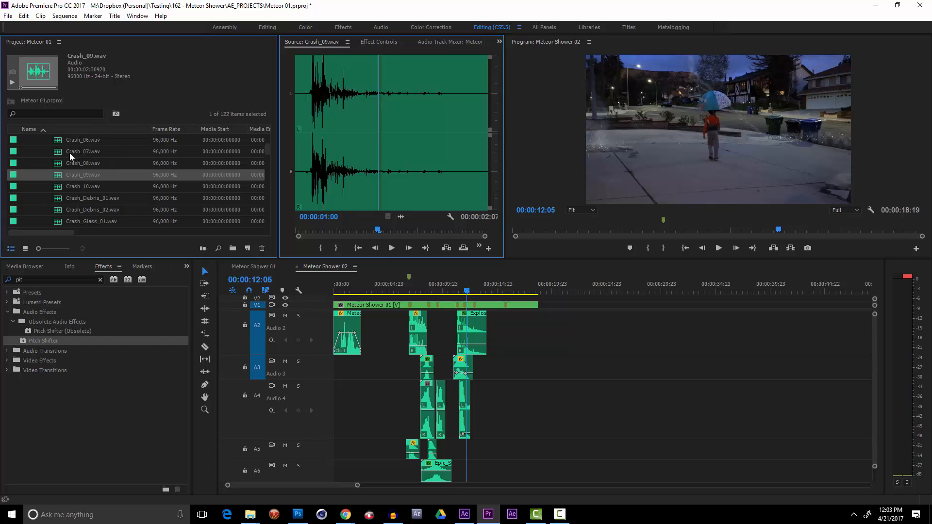
{"action": "double_click", "coordinate": [69, 152]}
{"action": "key", "text": "space"}
{"action": "scroll", "coordinate": [69, 153], "scroll_direction": "up", "scroll_amount": 1}
Audition the remaining crash sounds Crash_03.wav through Crash_08.wav to choose one for the second impact.
{"action": "double_click", "coordinate": [68, 165]}
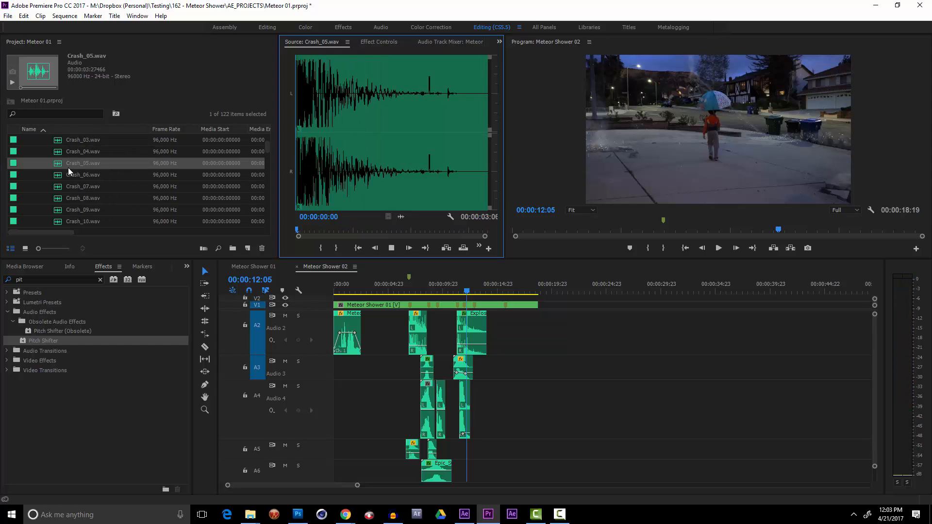
{"action": "key", "text": "space"}
{"action": "double_click", "coordinate": [76, 150]}
{"action": "key", "text": "space"}
{"action": "double_click", "coordinate": [77, 143]}
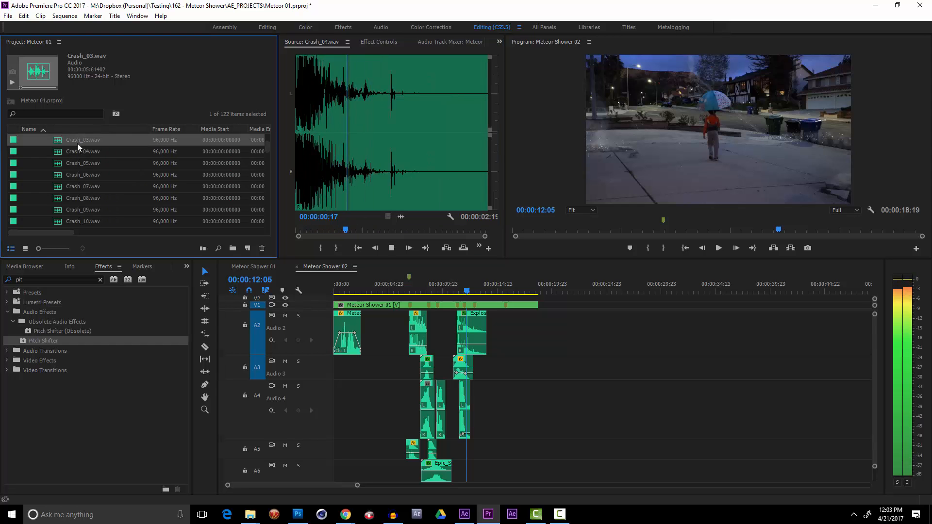
{"action": "key", "text": "space"}
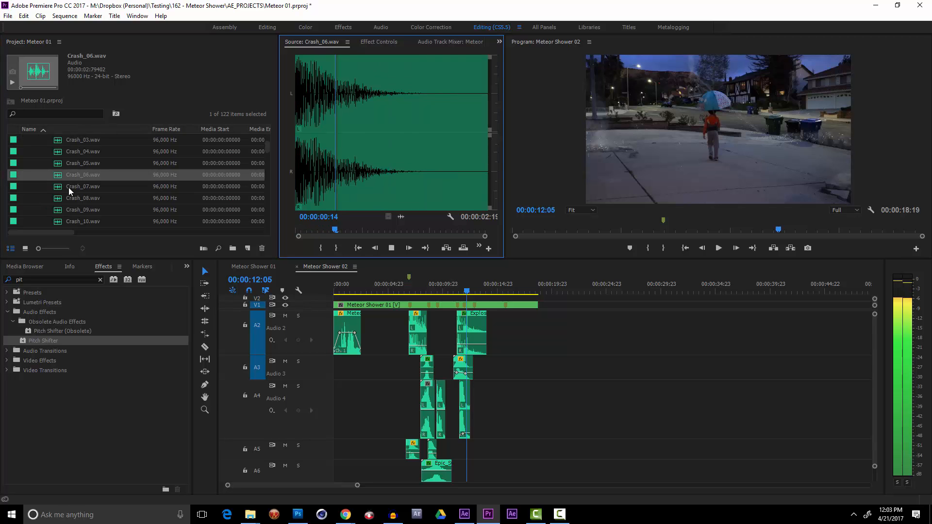
{"action": "double_click", "coordinate": [69, 187]}
{"action": "key", "text": "space"}
{"action": "double_click", "coordinate": [67, 198]}
{"action": "key", "text": "space"}
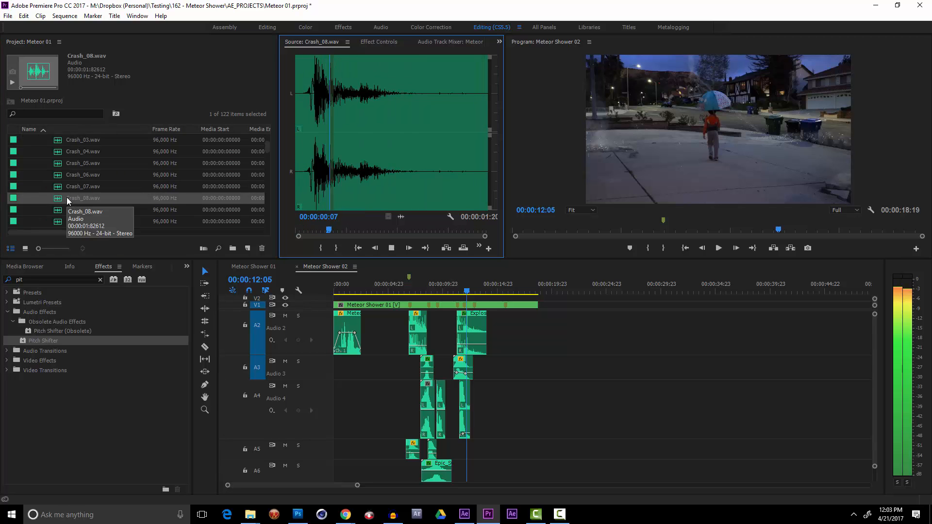
Place Crash_08.wav on track A5 and align its start with the impact at 00:00:12:04.
{"action": "left_click_drag", "start_coordinate": [66, 197], "coordinate": [470, 449]}
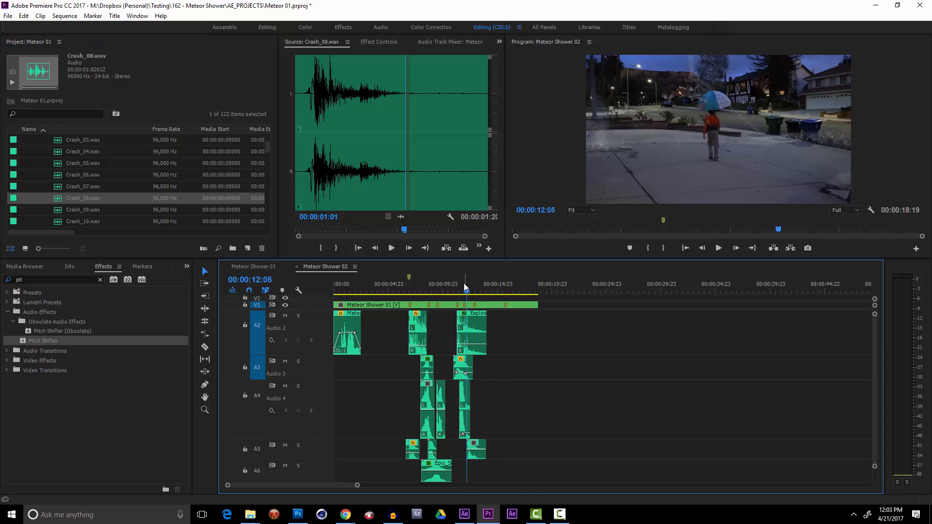
{"action": "left_click", "coordinate": [460, 288]}
{"action": "left_click_drag", "start_coordinate": [462, 290], "coordinate": [467, 292]}
{"action": "key", "text": "="}
{"action": "key", "text": "="}
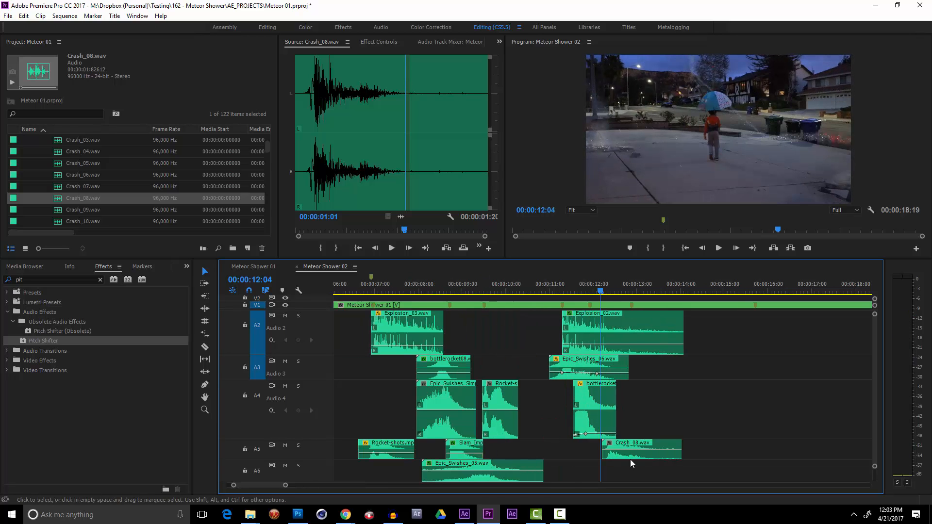
{"action": "left_click_drag", "start_coordinate": [637, 448], "coordinate": [636, 447]}
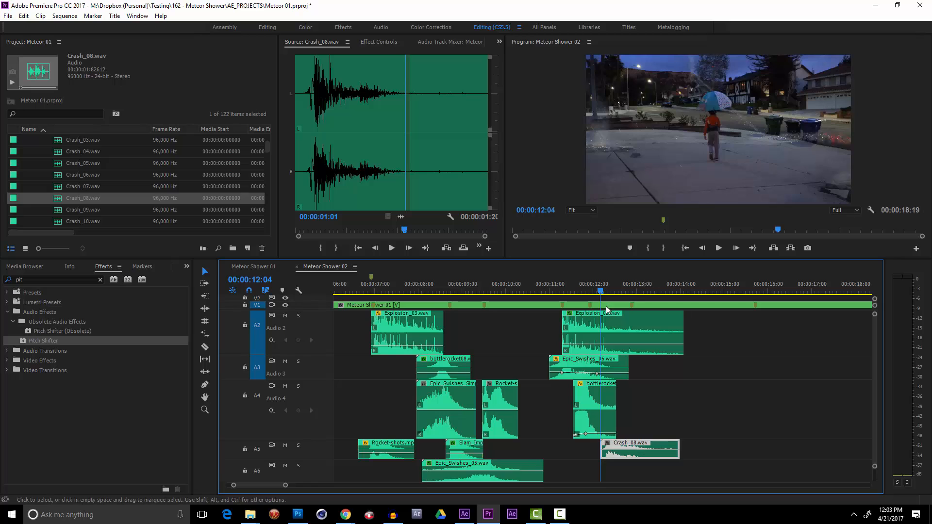
Search the effects for "pan" and "bala", and apply the Balance audio effect to Crash_08.wav on A5.
{"action": "left_click_drag", "start_coordinate": [608, 293], "coordinate": [622, 295]}
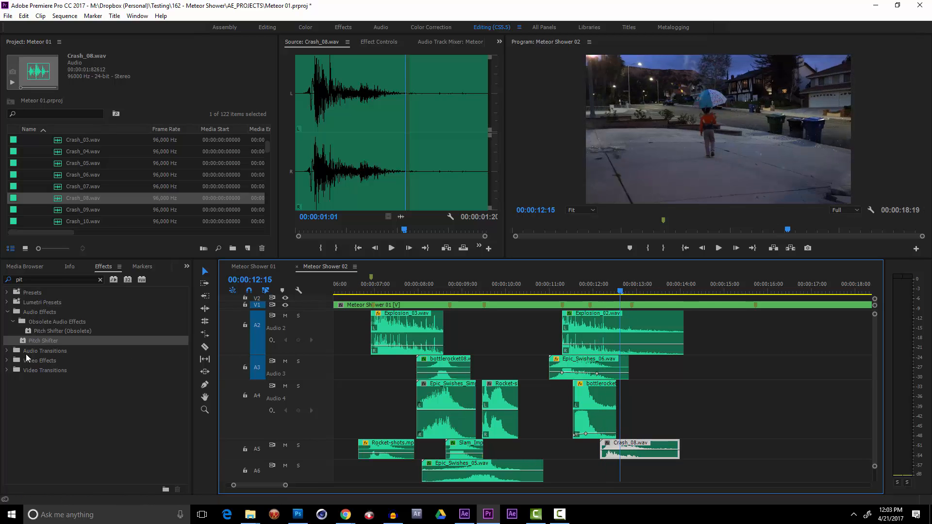
{"action": "left_click", "coordinate": [60, 281]}
{"action": "type", "text": "pa"}
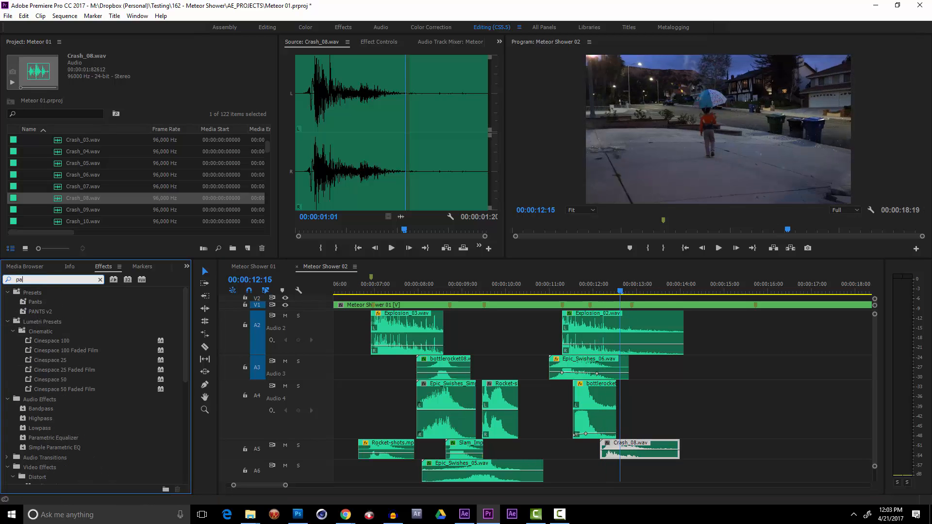
{"action": "type", "text": "n"}
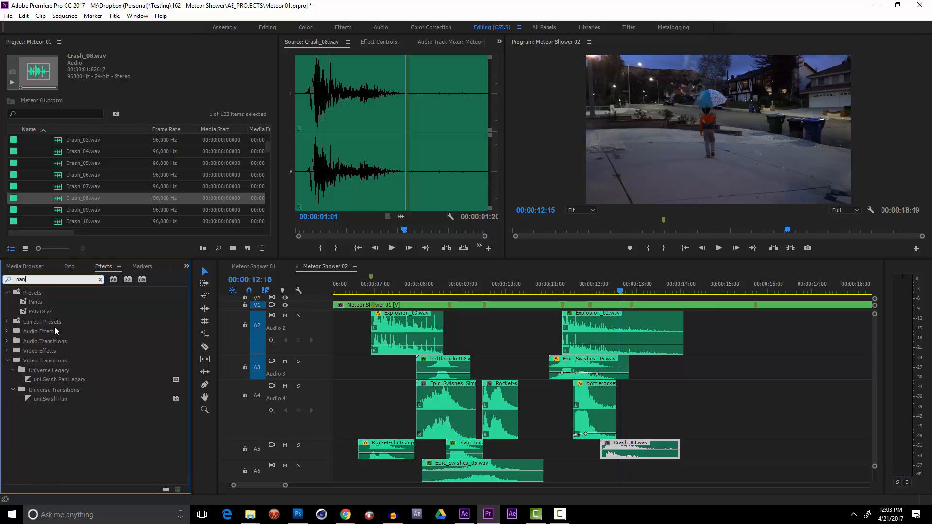
{"action": "type", "text": "bala"}
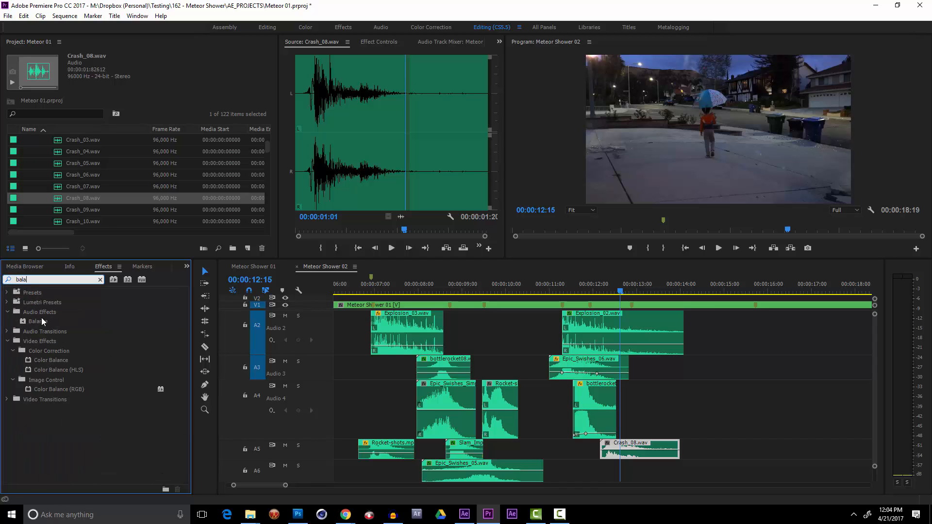
{"action": "left_click_drag", "start_coordinate": [42, 322], "coordinate": [668, 453]}
Set the Balance effect on Crash_08.wav to 100.0 and play back the impact to hear the shifted sound.
{"action": "left_click", "coordinate": [379, 42]}
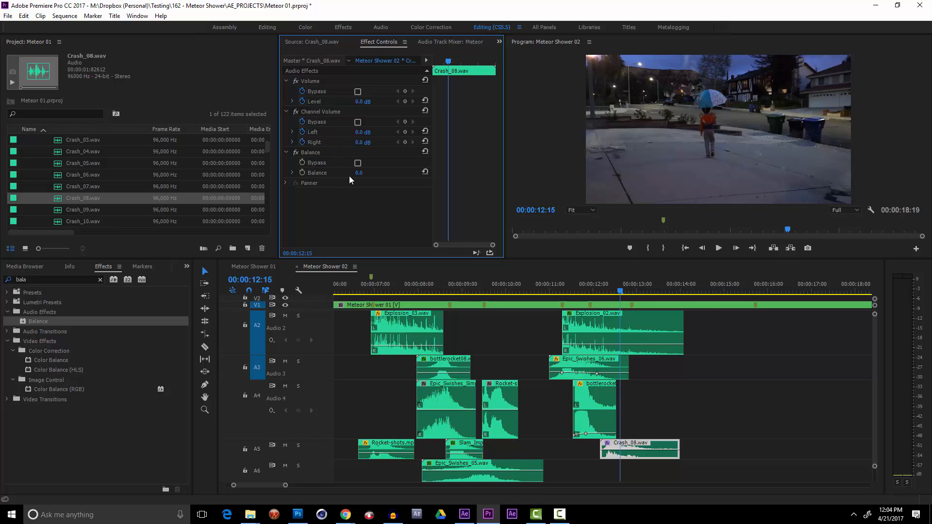
{"action": "left_click_drag", "start_coordinate": [358, 173], "coordinate": [368, 173]}
{"action": "left_click", "coordinate": [602, 291]}
{"action": "key", "text": "space"}
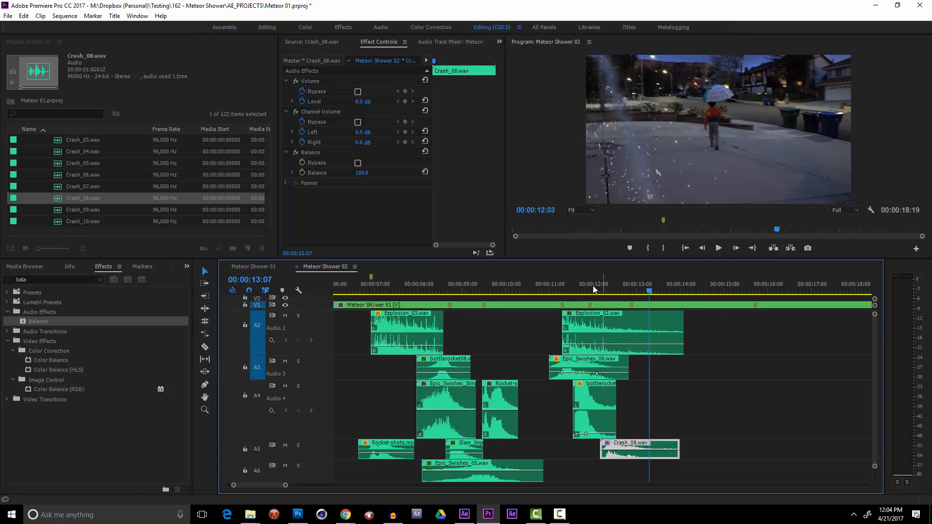
{"action": "left_click", "coordinate": [593, 290]}
Remove the Balance effect from Crash_08.wav and set the clip's Panner balance to 73.1 at 00:00:12:14.
{"action": "left_click_drag", "start_coordinate": [596, 290], "coordinate": [618, 291]}
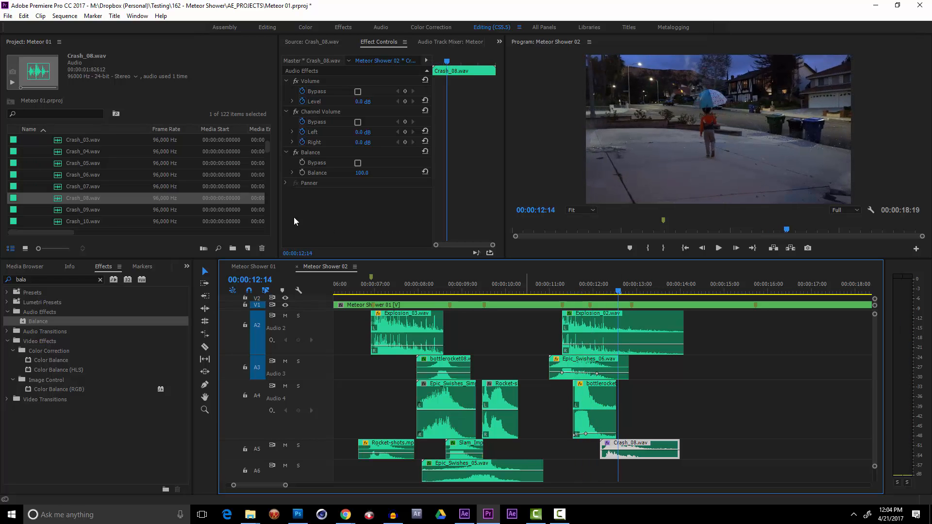
{"action": "left_click", "coordinate": [287, 184]}
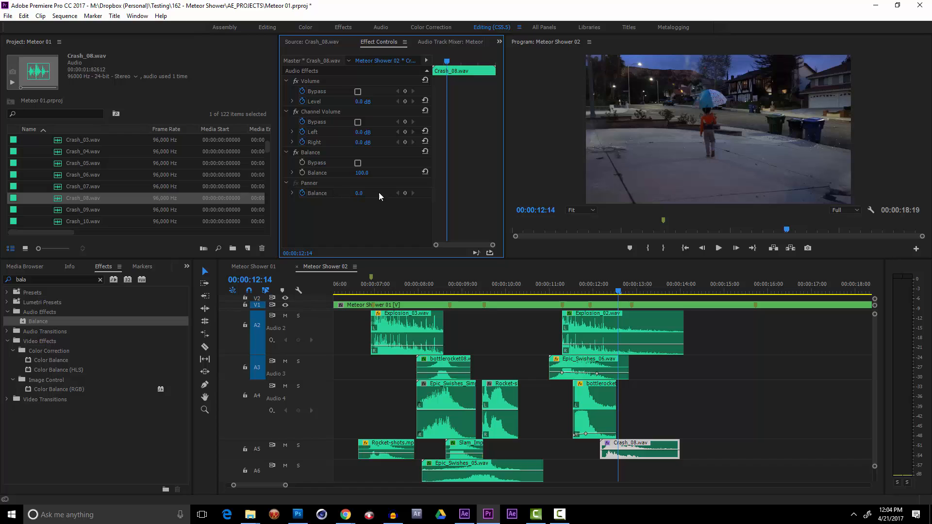
{"action": "left_click", "coordinate": [314, 152]}
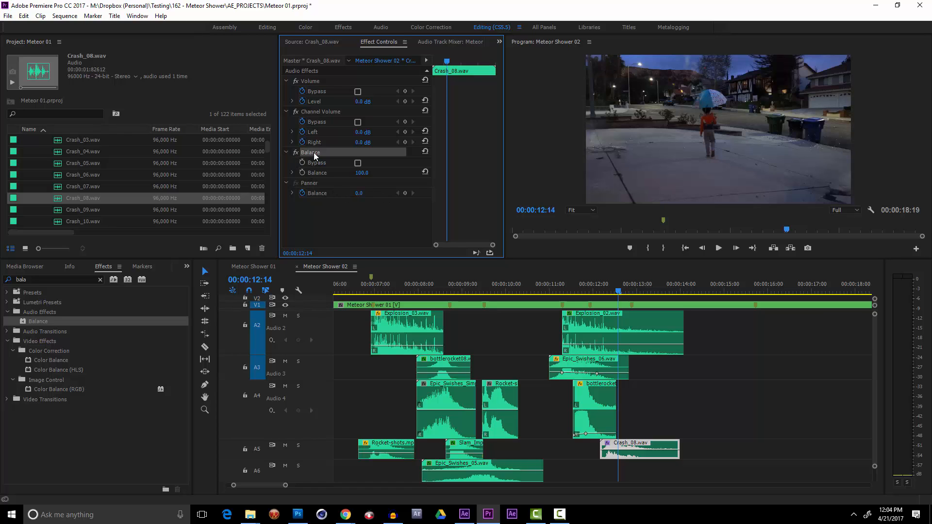
{"action": "key", "text": "Delete"}
{"action": "left_click", "coordinate": [292, 163]}
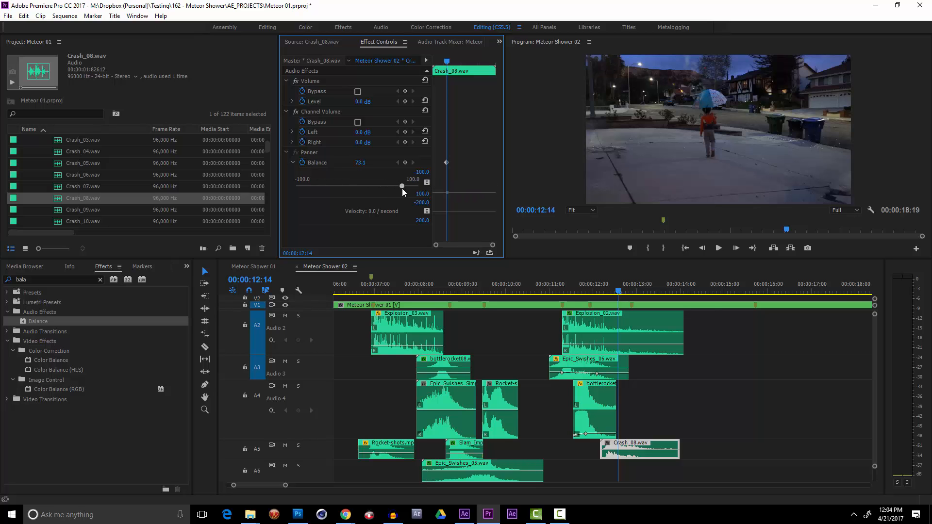
Play back the sequence from just before Crash_08.wav to check its panning.
{"action": "left_click", "coordinate": [588, 290]}
{"action": "key", "text": "space"}
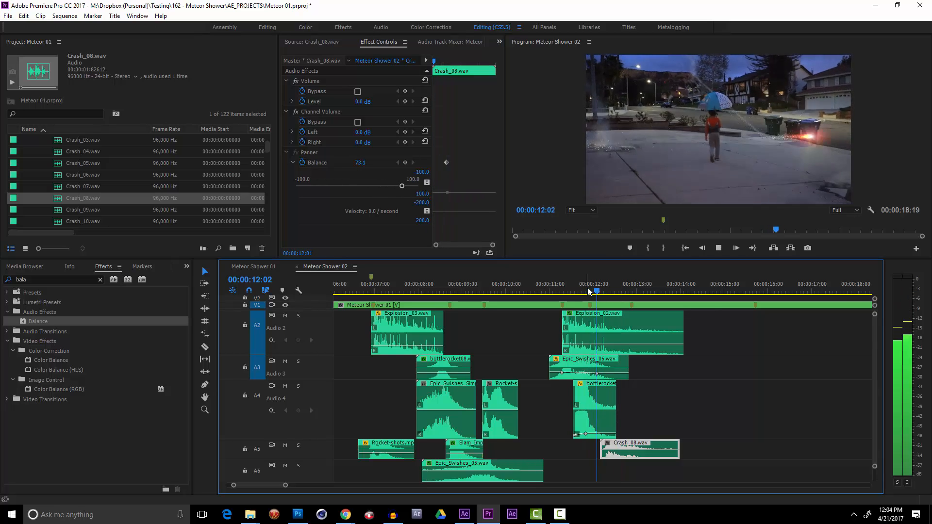
{"action": "left_click", "coordinate": [585, 290]}
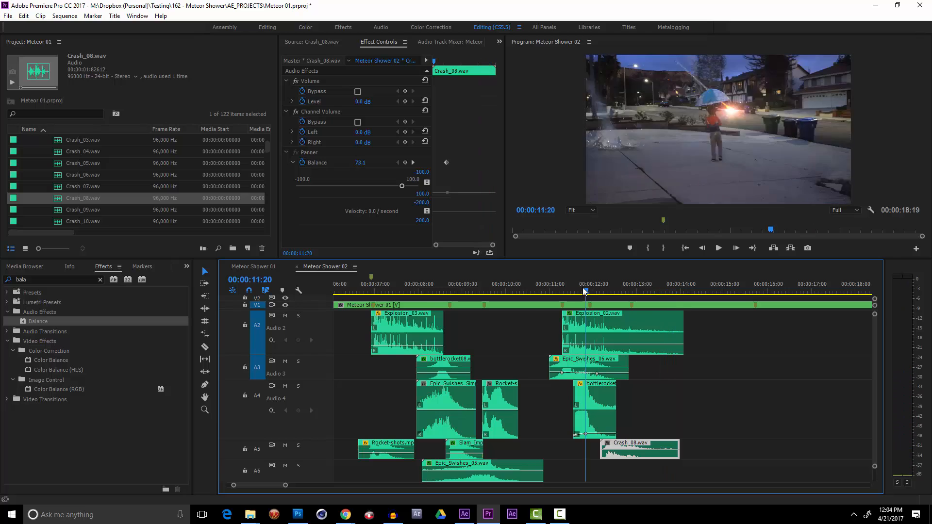
Set the Panner balance of Rocket-shots.mp3 on A5 to 67.0 at 00:00:07:01.
{"action": "left_click_drag", "start_coordinate": [585, 290], "coordinate": [369, 308]}
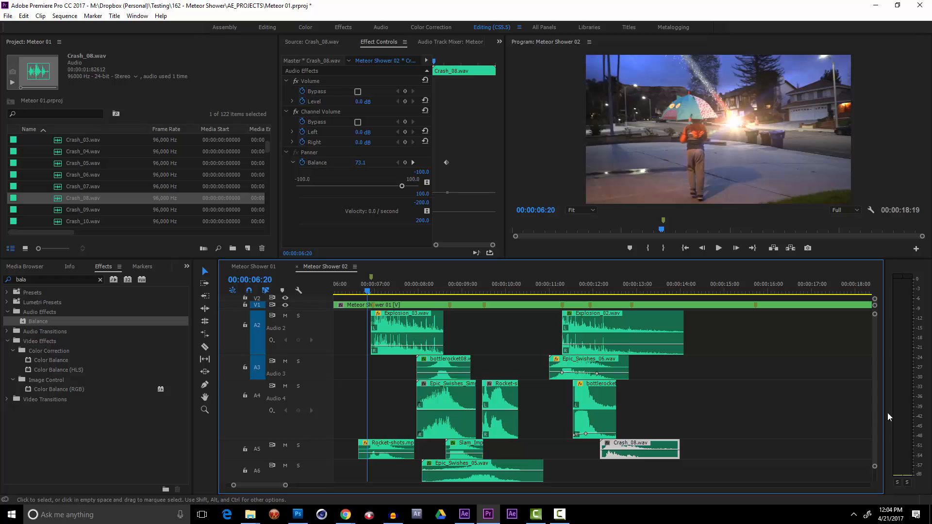
{"action": "left_click_drag", "start_coordinate": [874, 410], "coordinate": [874, 414]}
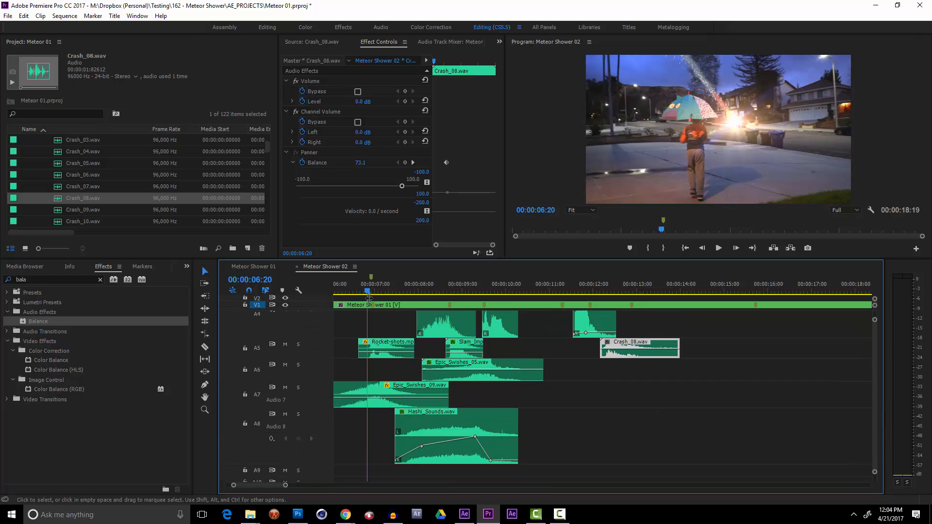
{"action": "left_click_drag", "start_coordinate": [369, 298], "coordinate": [379, 292]}
{"action": "left_click", "coordinate": [386, 349]}
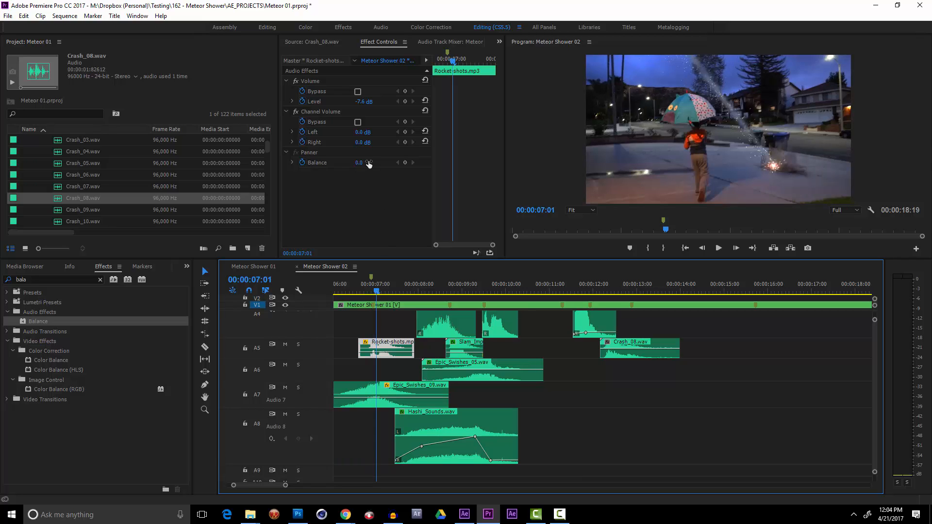
{"action": "left_click_drag", "start_coordinate": [360, 163], "coordinate": [367, 164]}
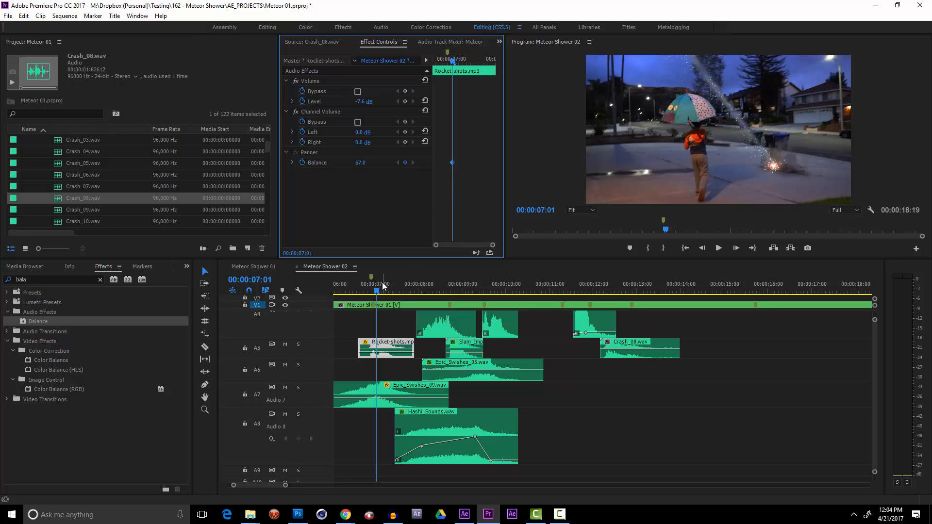
Delete the existing Panner keyframe of Rocket-shots.mp3 and set its balance to 83.0 at 00:00:07:20.
{"action": "left_click_drag", "start_coordinate": [381, 290], "coordinate": [412, 292]}
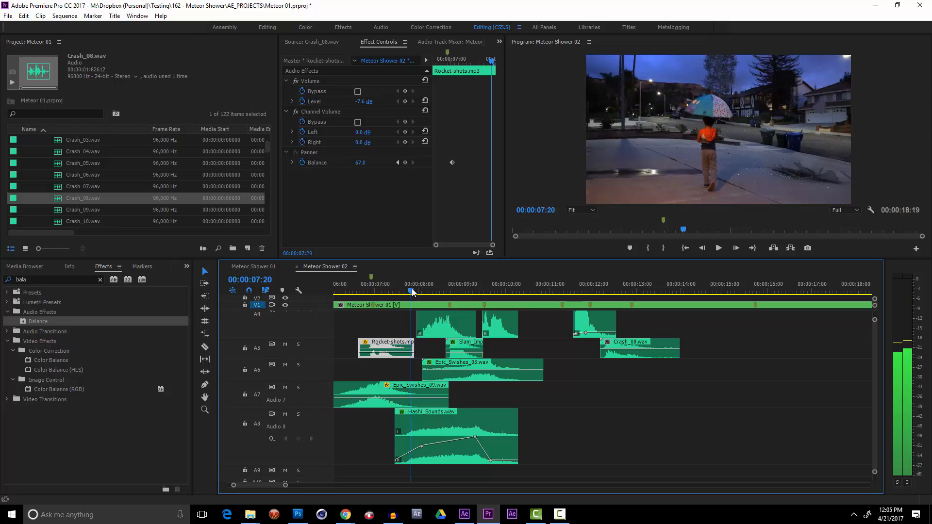
{"action": "left_click", "coordinate": [368, 87]}
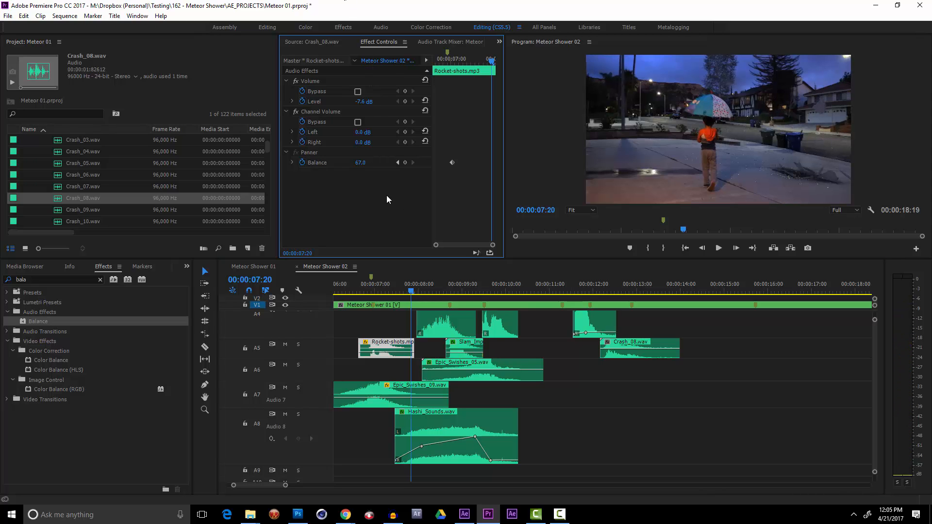
{"action": "key", "text": "Delete"}
{"action": "left_click", "coordinate": [396, 351]}
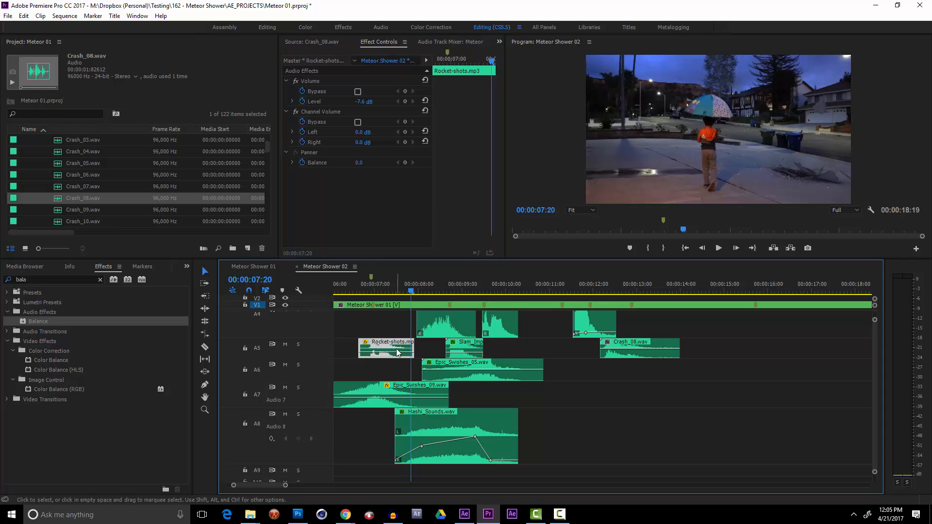
{"action": "left_click_drag", "start_coordinate": [359, 163], "coordinate": [371, 162]}
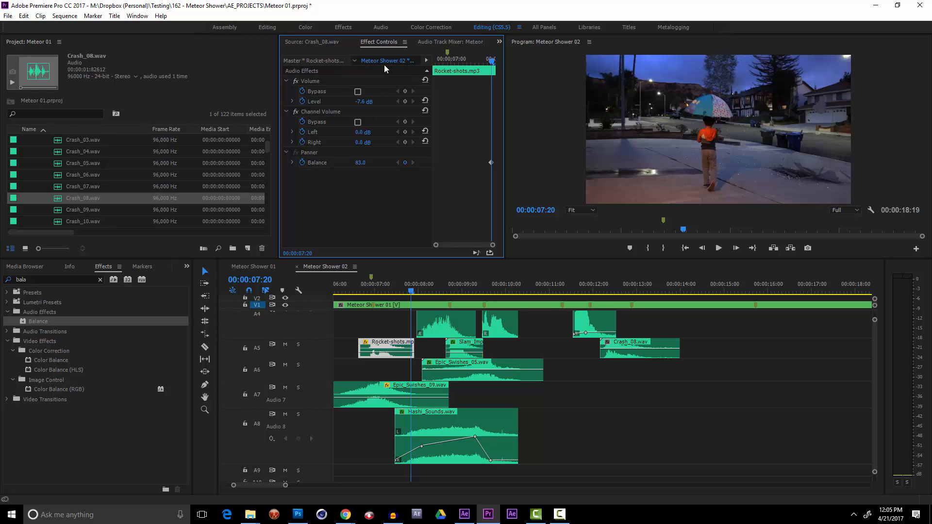
Inspect the master and sequence effect settings of Rocket-shots.mp3 and those of the first swish clip on A4.
{"action": "left_click", "coordinate": [325, 60]}
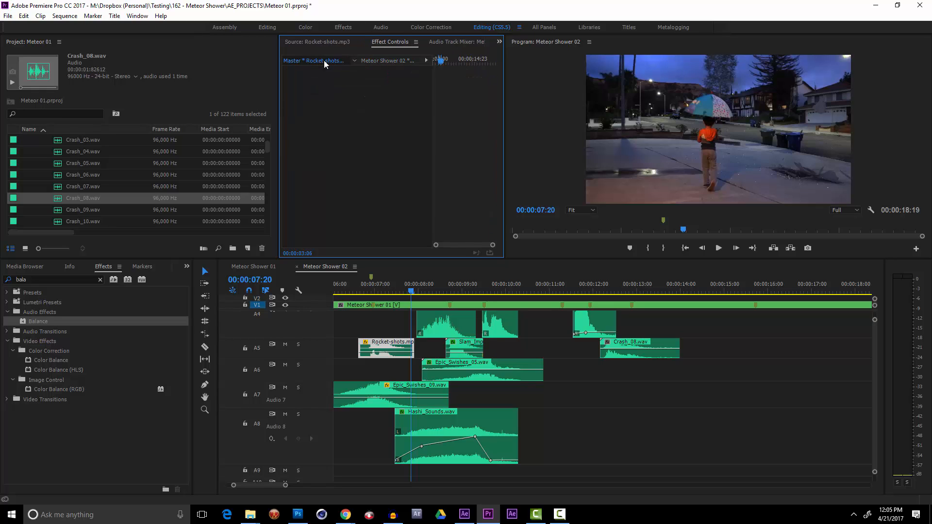
{"action": "left_click", "coordinate": [372, 64]}
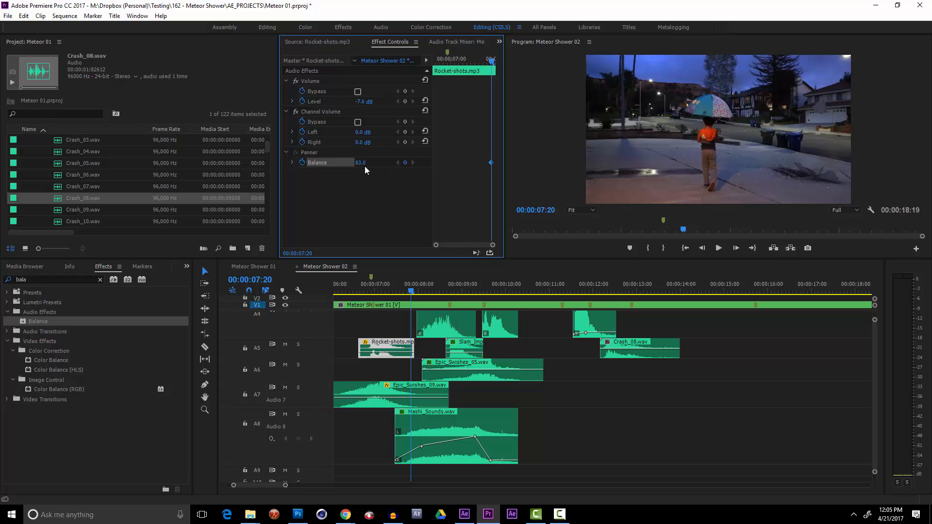
{"action": "left_click", "coordinate": [391, 290]}
{"action": "left_click", "coordinate": [439, 327]}
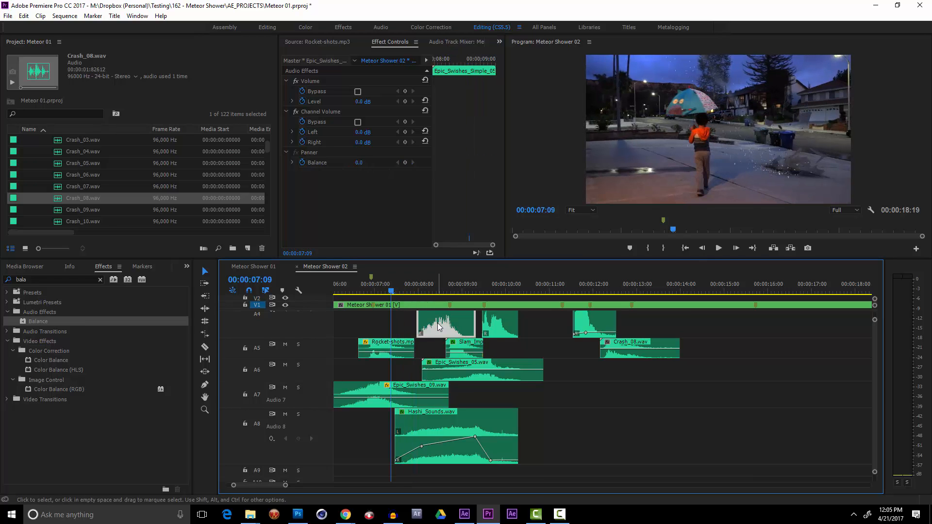
{"action": "left_click", "coordinate": [395, 347]}
Play back the sequence from 00:00:06:13 to check the panned Rocket-shots.mp3 against the first impact.
{"action": "left_click", "coordinate": [355, 290]}
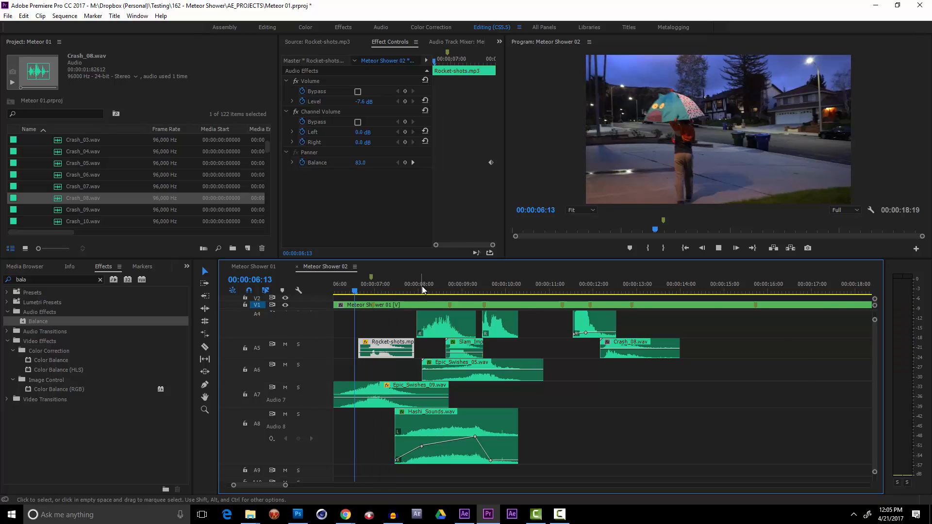
{"action": "scroll", "coordinate": [428, 311], "scroll_direction": "up", "scroll_amount": 5}
{"action": "key", "text": "space"}
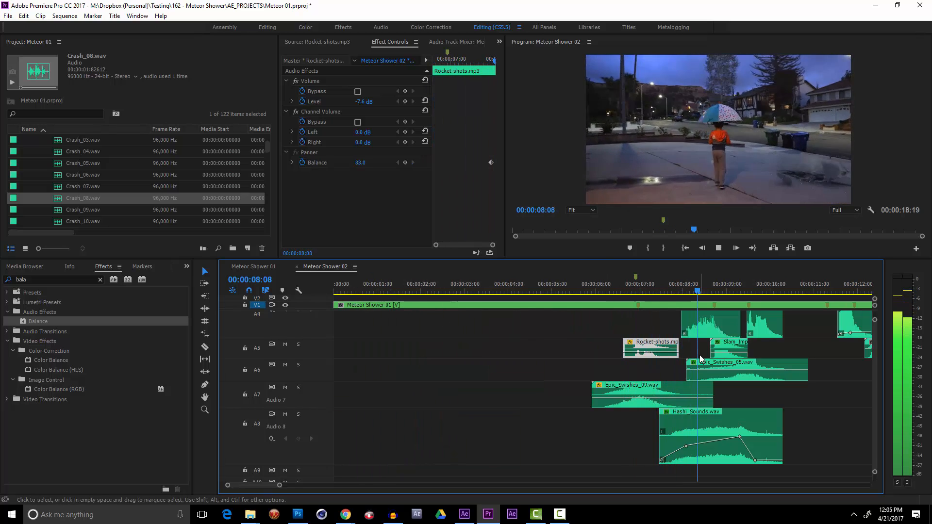
Set the Panner balance of Slam_Impact_05.wav on A5 to 87.0 at 00:00:08:20.
{"action": "key", "text": "space"}
{"action": "left_click_drag", "start_coordinate": [723, 289], "coordinate": [720, 289]}
{"action": "left_click", "coordinate": [733, 347]}
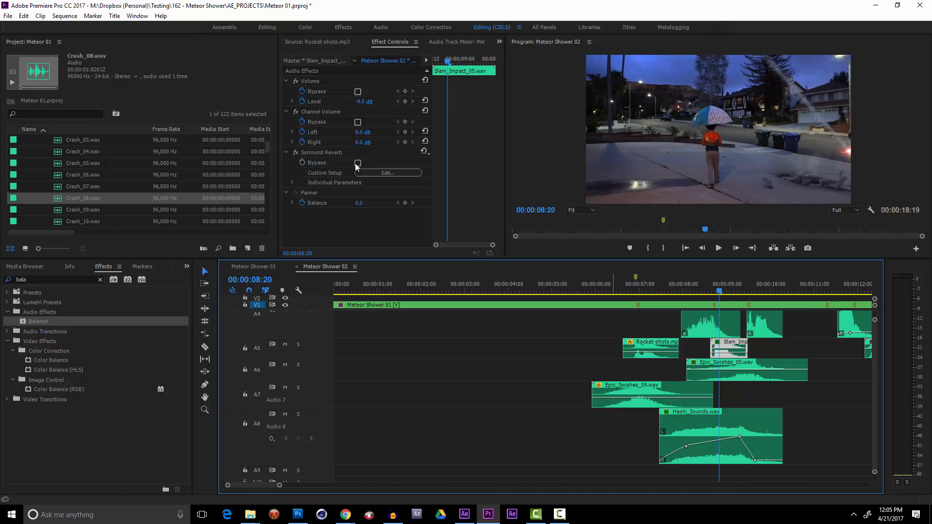
{"action": "left_click_drag", "start_coordinate": [357, 207], "coordinate": [377, 207]}
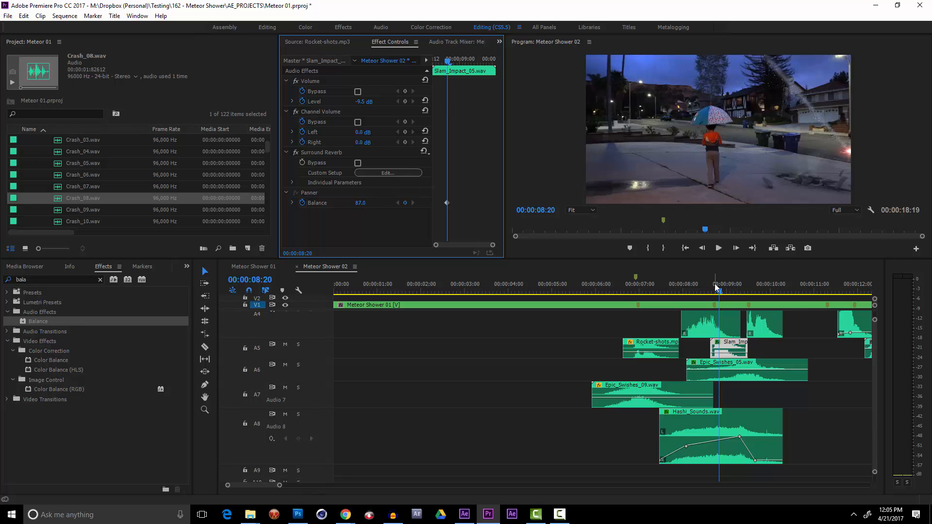
Keyframe the Panner balance of the first swish clip on A4 from -4.0 at 00:00:08:05 to 84.0 at 00:00:08:18.
{"action": "left_click_drag", "start_coordinate": [715, 287], "coordinate": [693, 289]}
{"action": "left_click", "coordinate": [699, 322]}
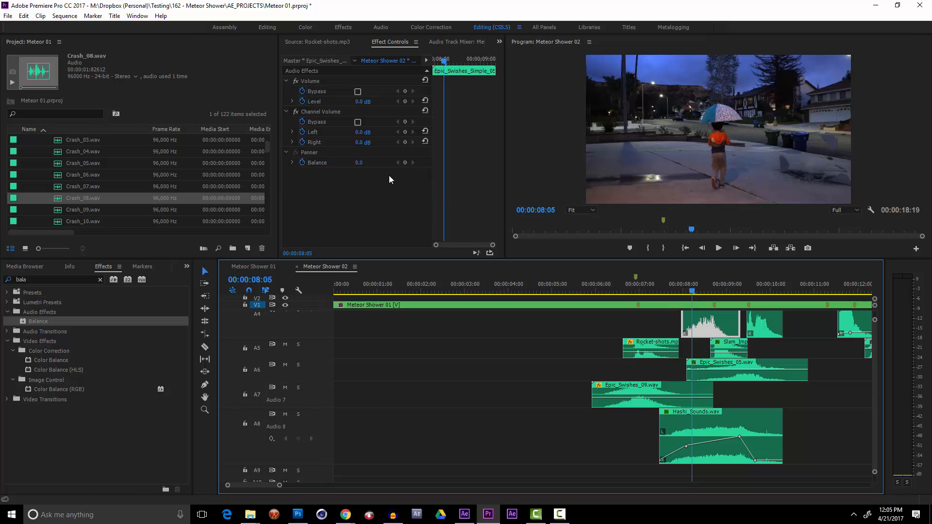
{"action": "left_click_drag", "start_coordinate": [357, 164], "coordinate": [356, 164]}
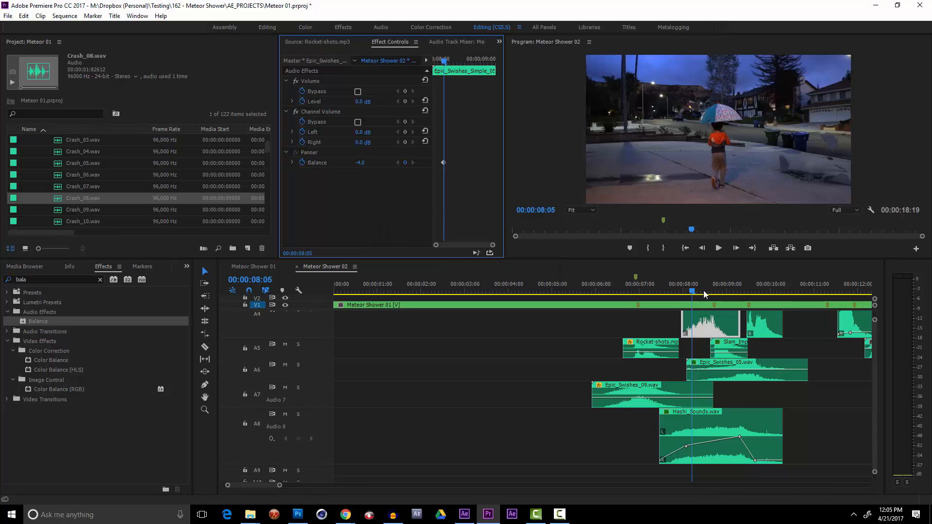
{"action": "left_click_drag", "start_coordinate": [705, 294], "coordinate": [717, 291]}
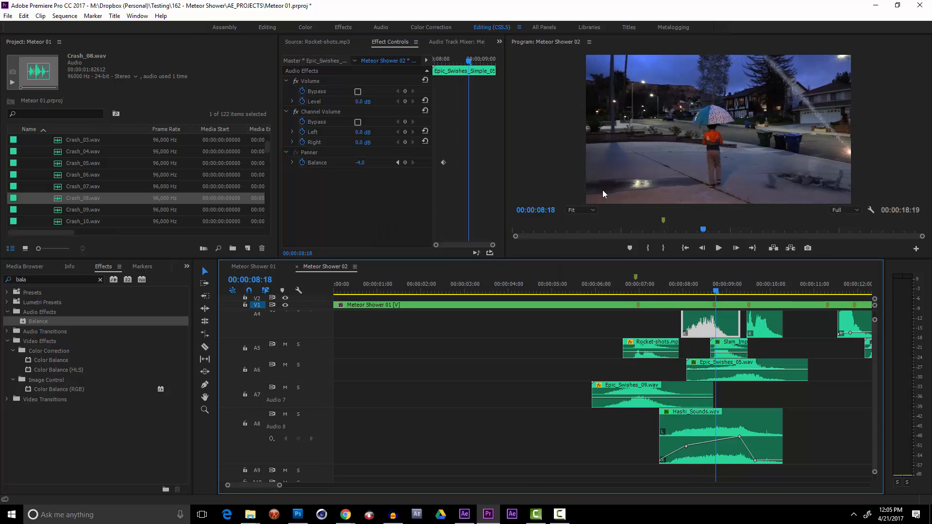
{"action": "left_click_drag", "start_coordinate": [360, 163], "coordinate": [362, 163]}
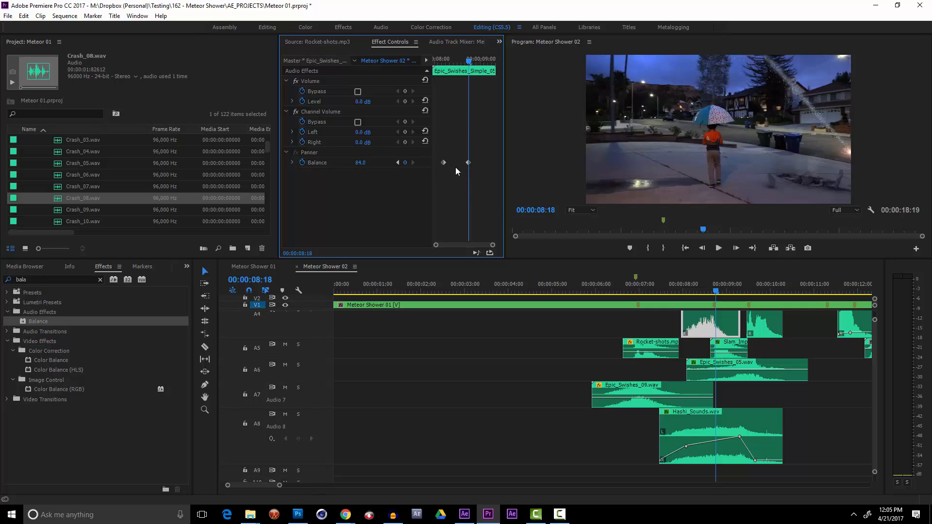
Play back the sequence from about 00:00:05:12 to check the panning of the first swishes and impacts.
{"action": "left_click_drag", "start_coordinate": [720, 292], "coordinate": [760, 291]}
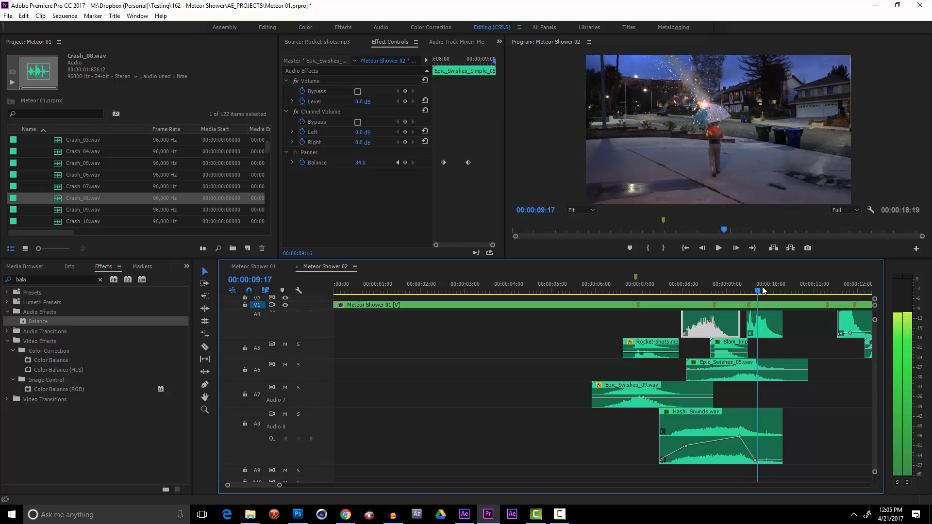
{"action": "left_click_drag", "start_coordinate": [689, 288], "coordinate": [575, 289]}
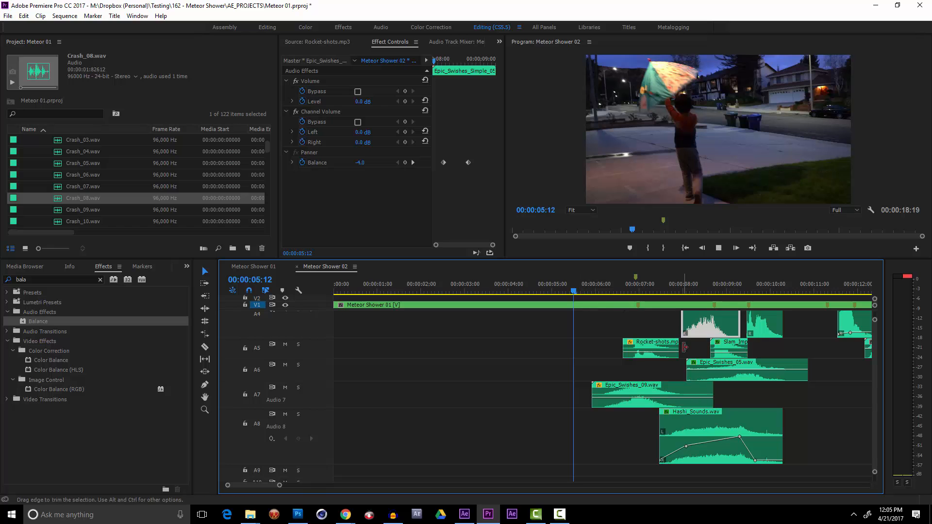
{"action": "key", "text": "space"}
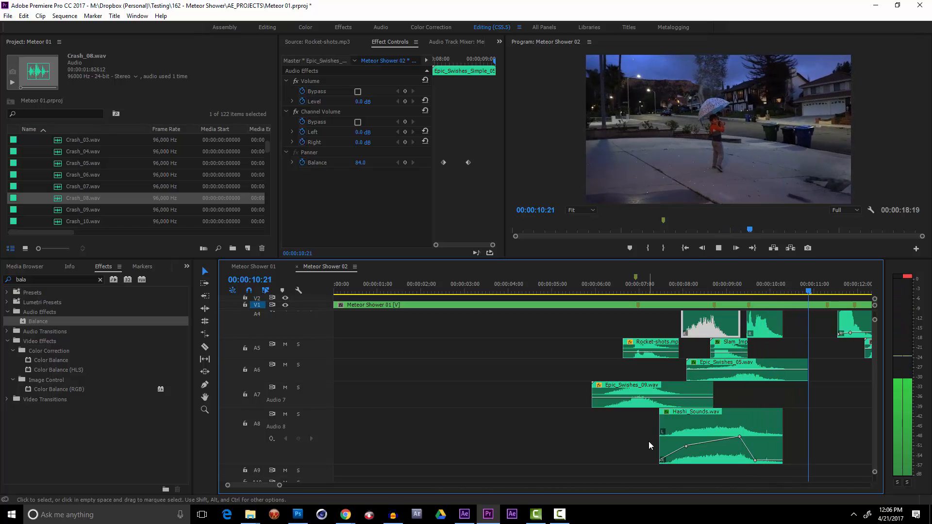
{"action": "key", "text": "space"}
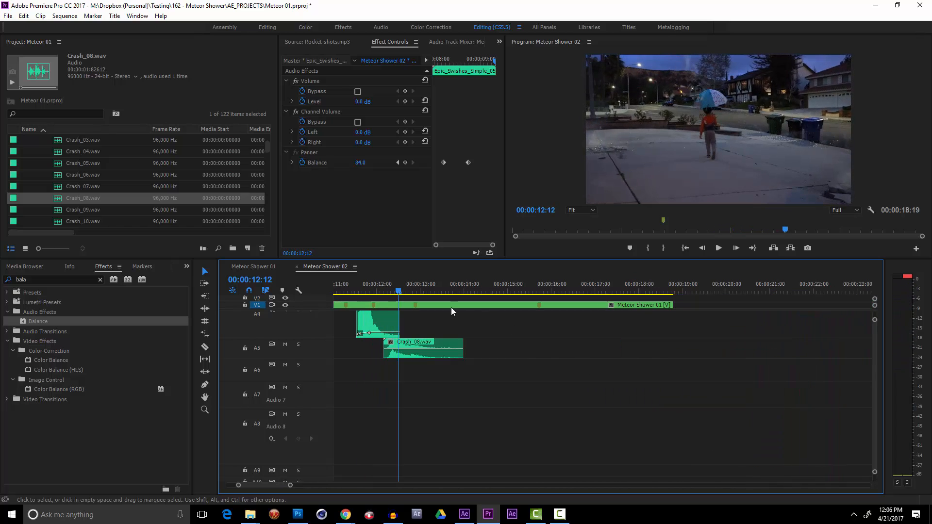
Set the Panner balance of bottlerocket-01.wav on A4 to -82.0 at 00:00:11:17.
{"action": "left_click", "coordinate": [364, 288]}
{"action": "left_click", "coordinate": [374, 320]}
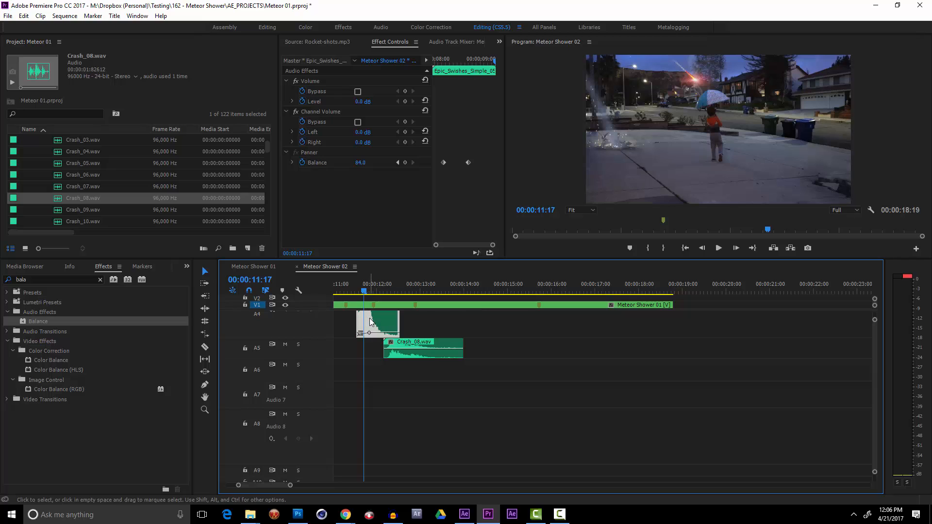
{"action": "left_click", "coordinate": [359, 163]}
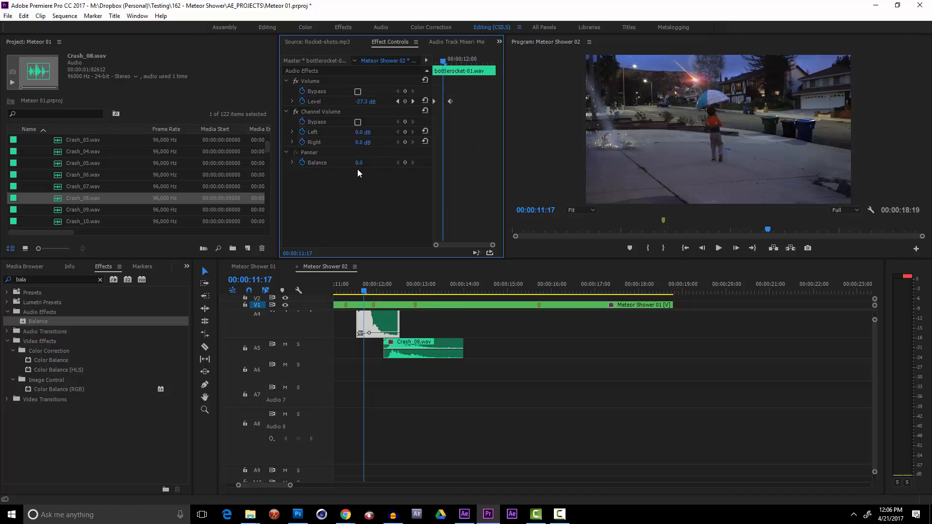
{"action": "type", "text": "-50"}
{"action": "key", "text": "Return"}
Replace the Panner keyframe of bottlerocket-01.wav with balance keyframes of 48.0 at 00:00:11:20 and -34.0 at the clip's start.
{"action": "left_click", "coordinate": [397, 287]}
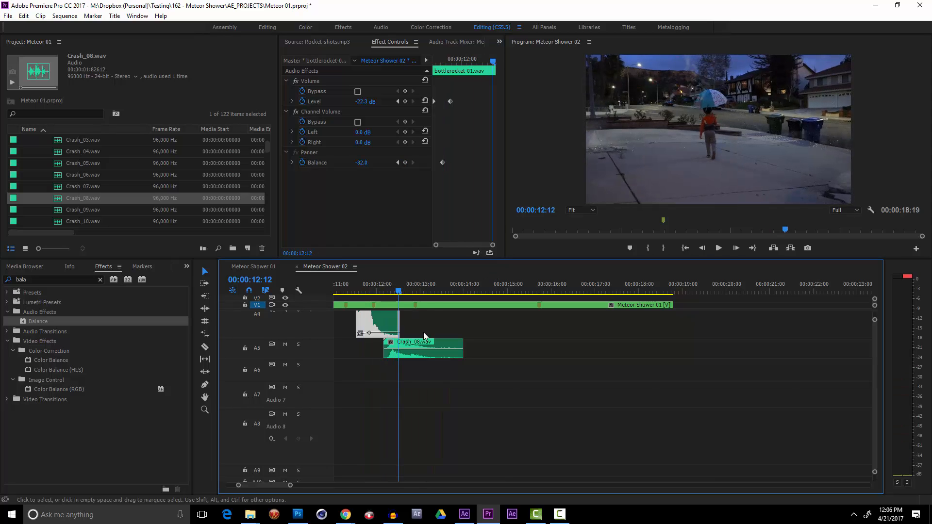
{"action": "left_click", "coordinate": [419, 348]}
{"action": "left_click_drag", "start_coordinate": [396, 290], "coordinate": [369, 292]}
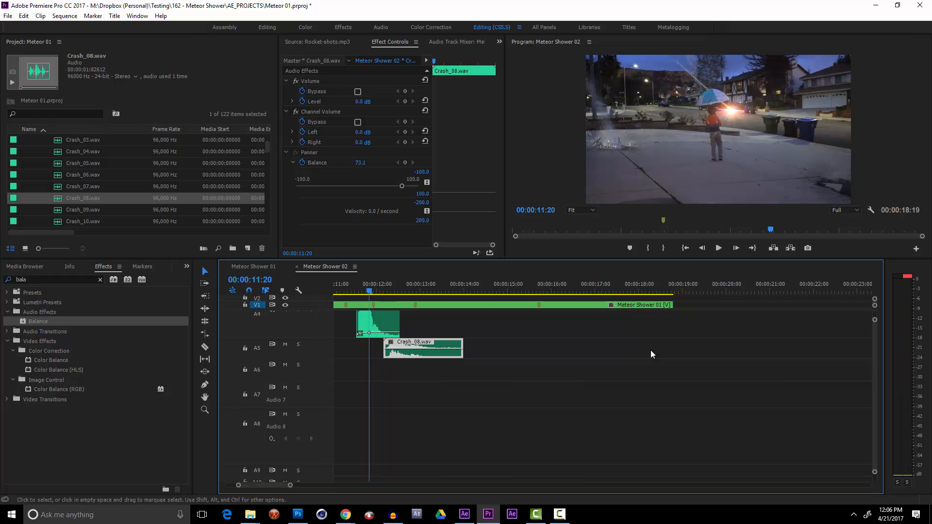
{"action": "left_click_drag", "start_coordinate": [872, 402], "coordinate": [871, 399]}
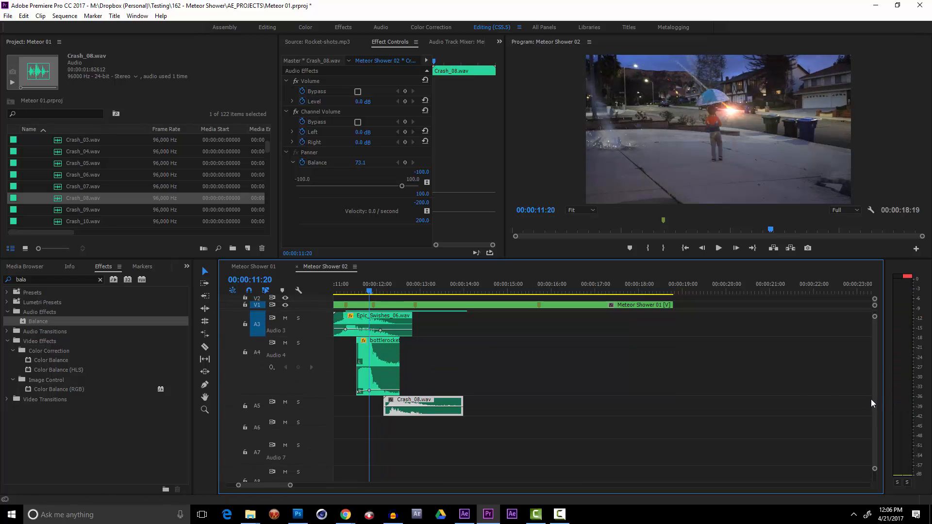
{"action": "left_click", "coordinate": [387, 372]}
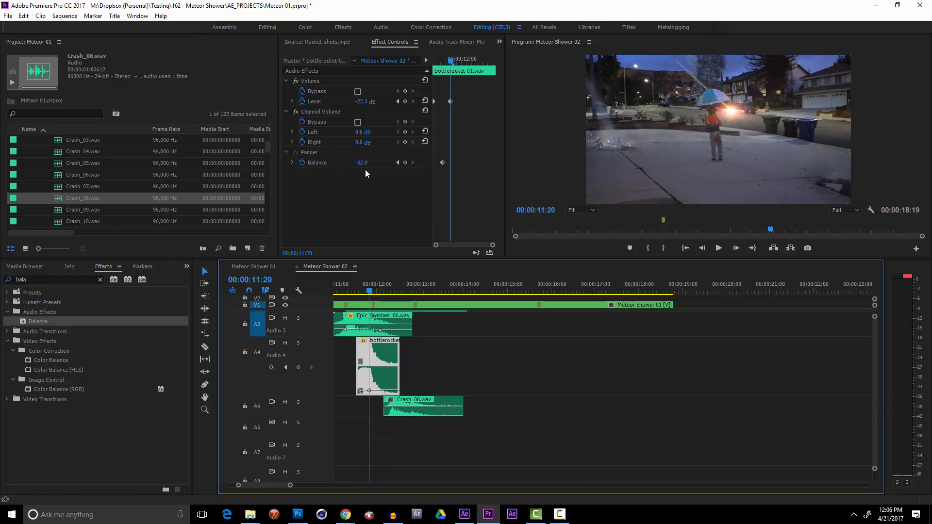
{"action": "left_click_drag", "start_coordinate": [361, 163], "coordinate": [369, 163]}
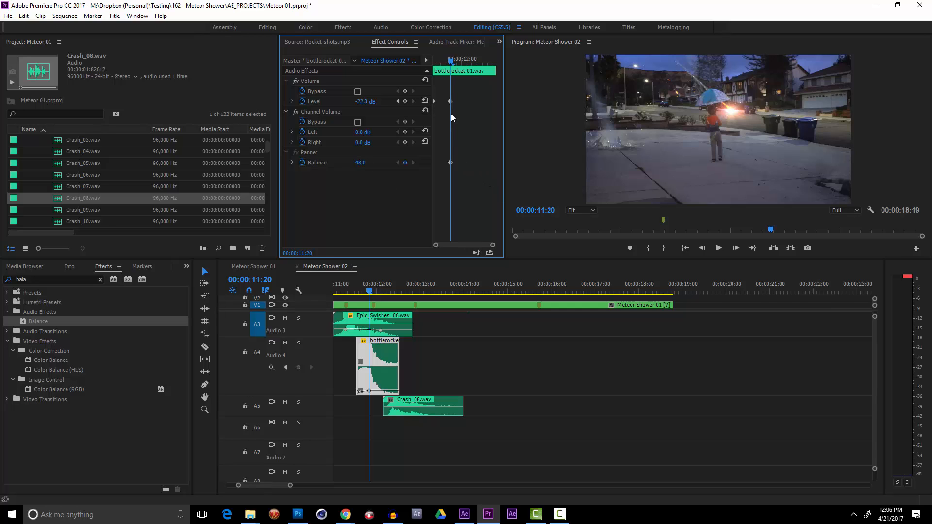
{"action": "left_click_drag", "start_coordinate": [451, 63], "coordinate": [427, 59]}
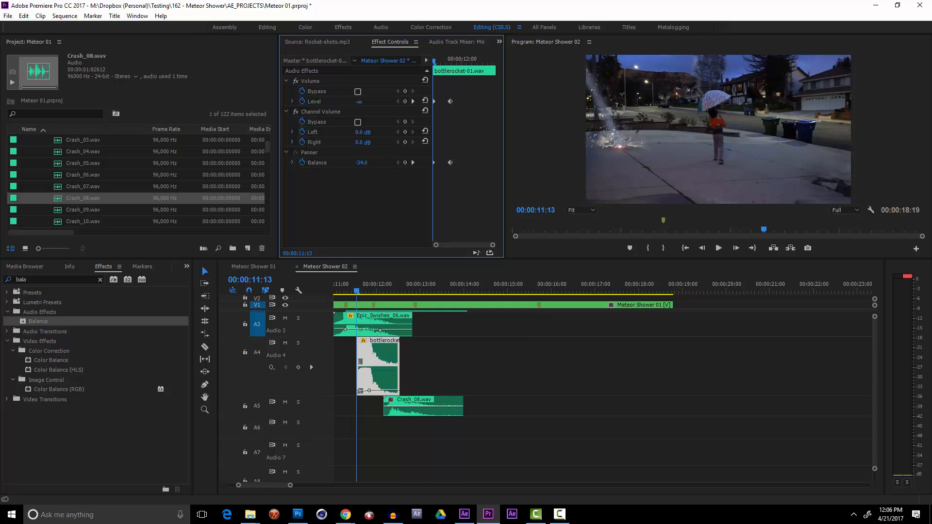
Play back the section around bottlerocket-01.wav to check its new panning.
{"action": "left_click", "coordinate": [360, 292]}
{"action": "key", "text": "space"}
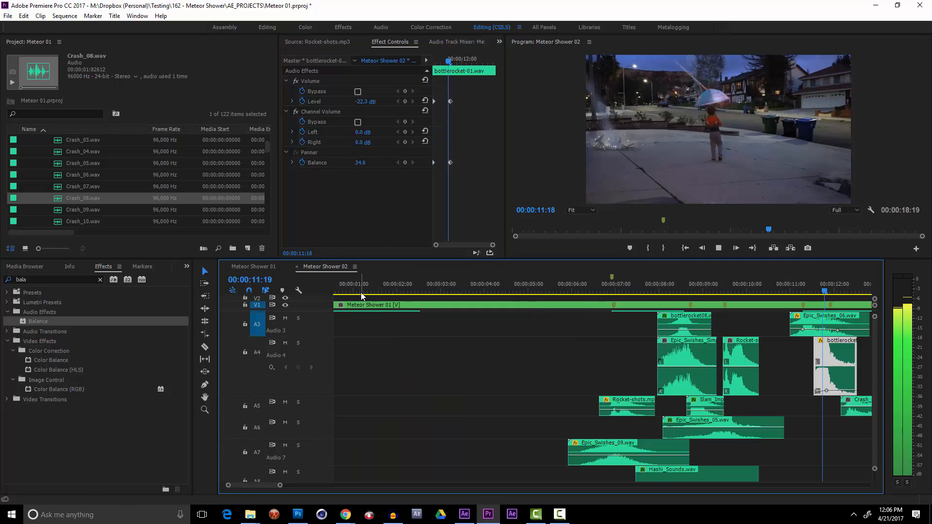
{"action": "left_click", "coordinate": [360, 292]}
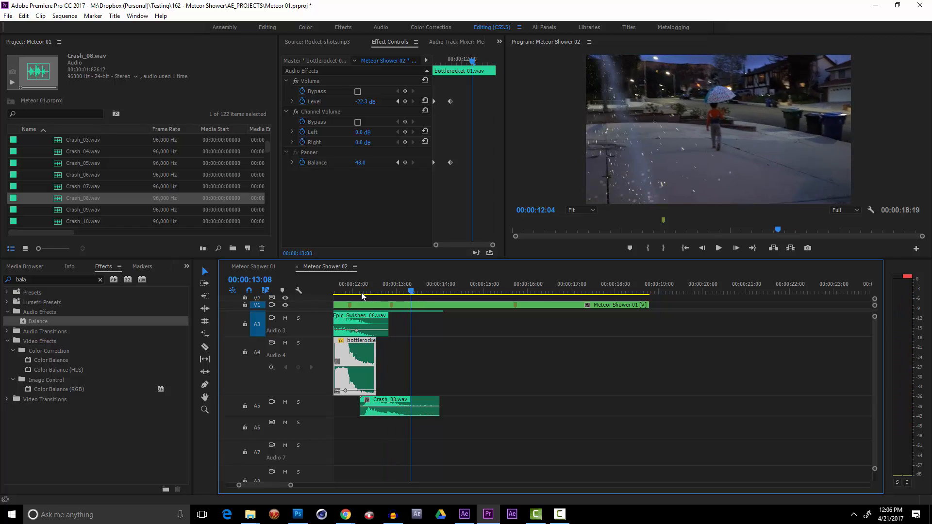
Set the Panner balance of Crash_08.wav on A5 to 100.0 at 00:00:12:19 and return the playhead to the clip's start.
{"action": "left_click_drag", "start_coordinate": [361, 293], "coordinate": [388, 299]}
{"action": "left_click", "coordinate": [424, 403]}
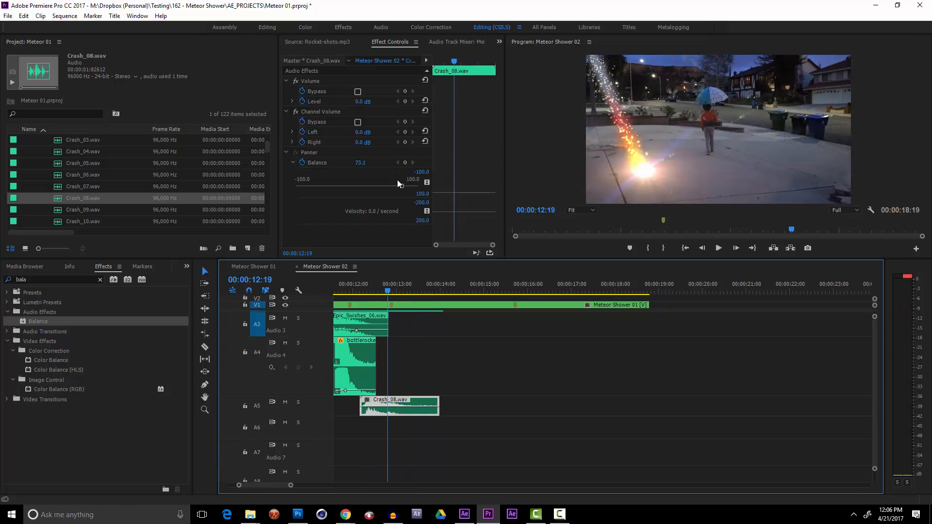
{"action": "left_click_drag", "start_coordinate": [405, 186], "coordinate": [447, 188]}
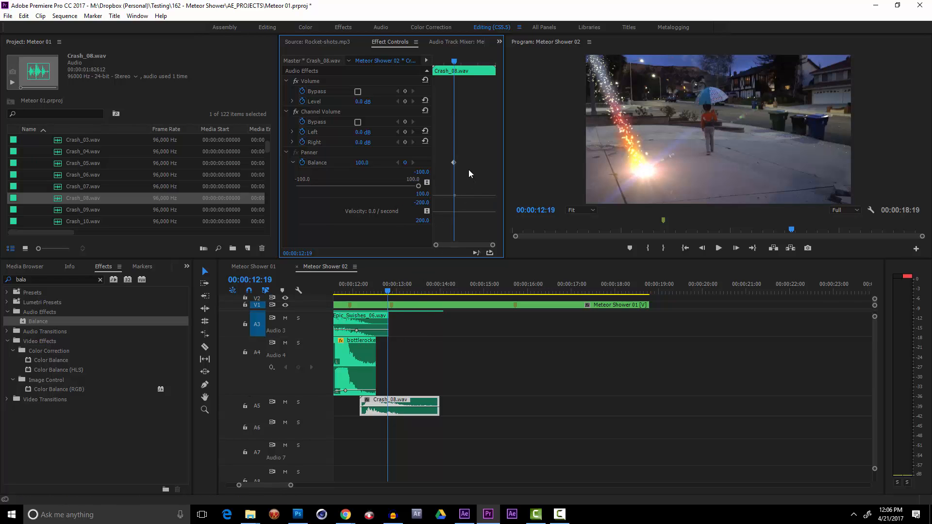
{"action": "left_click_drag", "start_coordinate": [454, 62], "coordinate": [425, 57]}
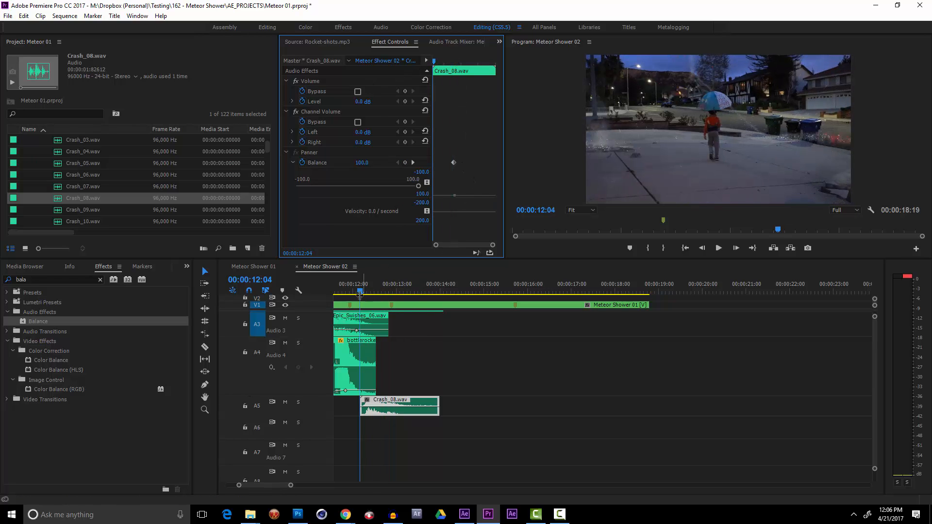
Play back the sequence from 00:00:06:20 through the last crash to check the panned sounds.
{"action": "left_click_drag", "start_coordinate": [362, 291], "coordinate": [233, 330]}
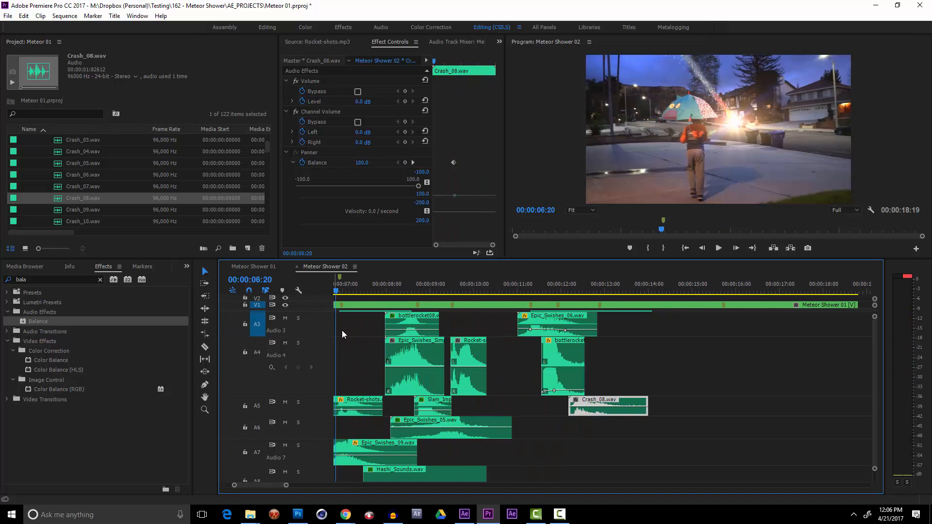
{"action": "key", "text": "space"}
{"action": "scroll", "coordinate": [411, 333], "scroll_direction": "up", "scroll_amount": 5}
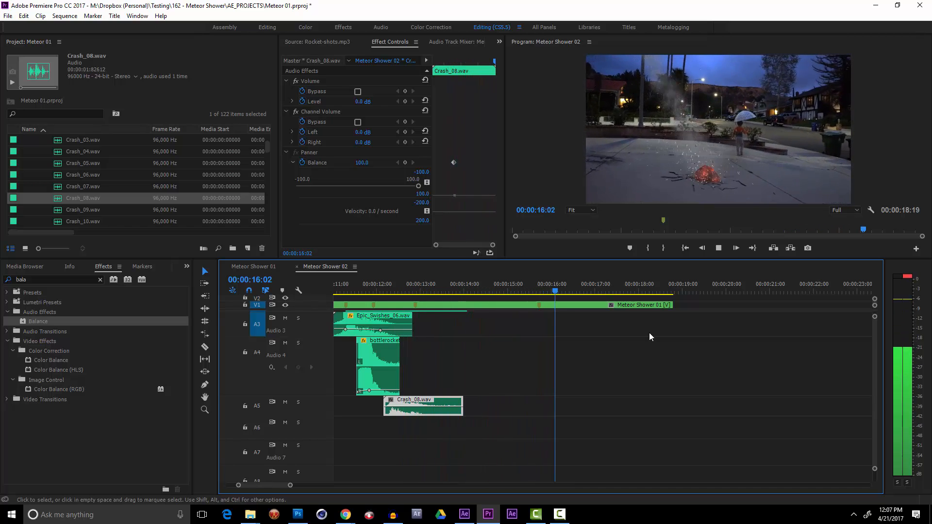
{"action": "key", "text": "space"}
Play the sequence from its beginning past the Crash_08.wav clip to review the complete sound mix.
{"action": "left_click_drag", "start_coordinate": [561, 291], "coordinate": [496, 293]}
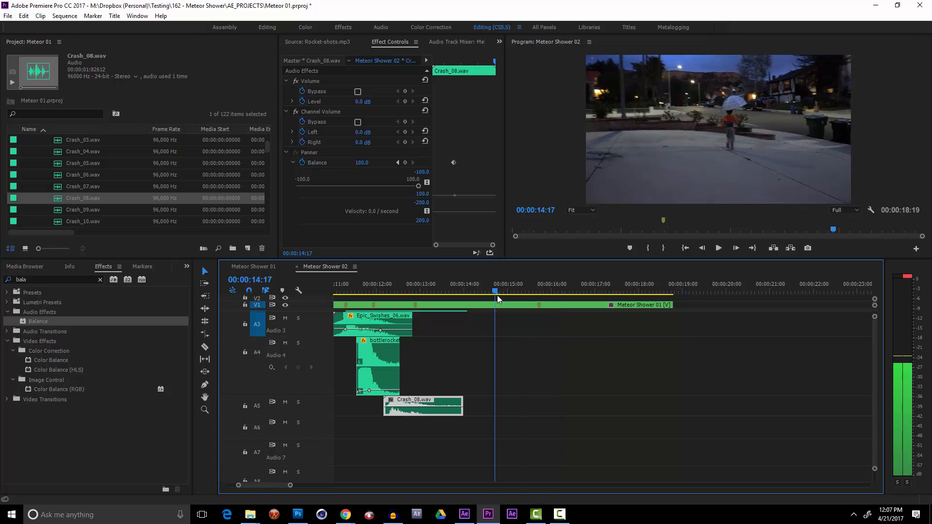
{"action": "key", "text": "Home"}
{"action": "key", "text": "minus"}
{"action": "key", "text": "minus"}
{"action": "key", "text": "minus"}
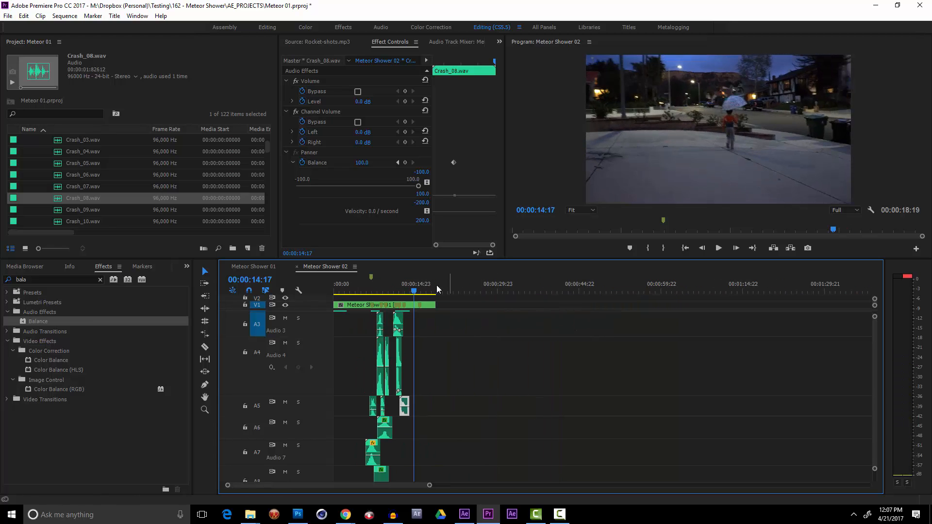
{"action": "key", "text": "space"}
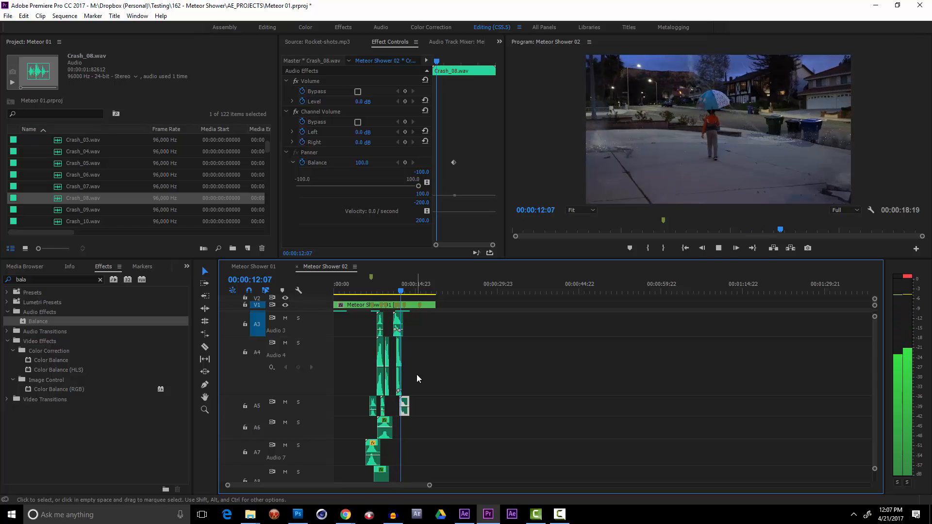
{"action": "left_click", "coordinate": [718, 248]}
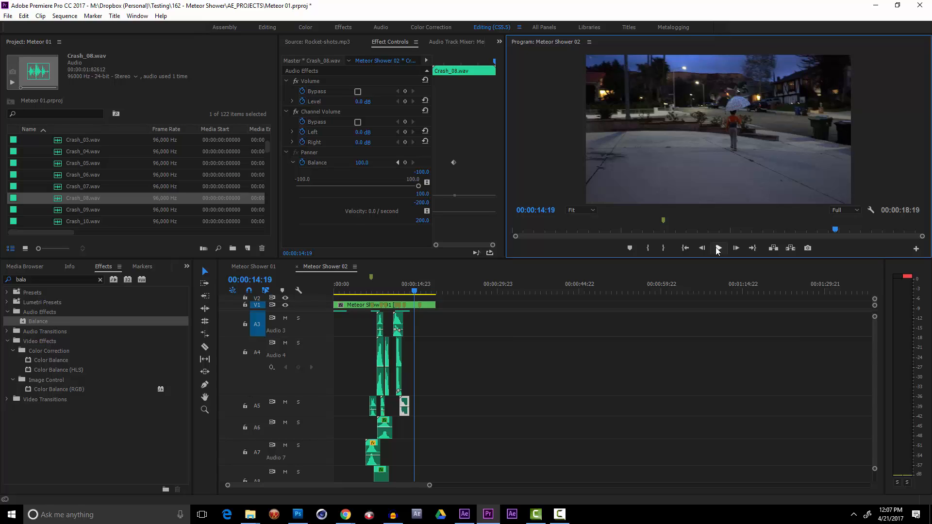
Save the project.
{"action": "key", "text": "ctrl+s"}
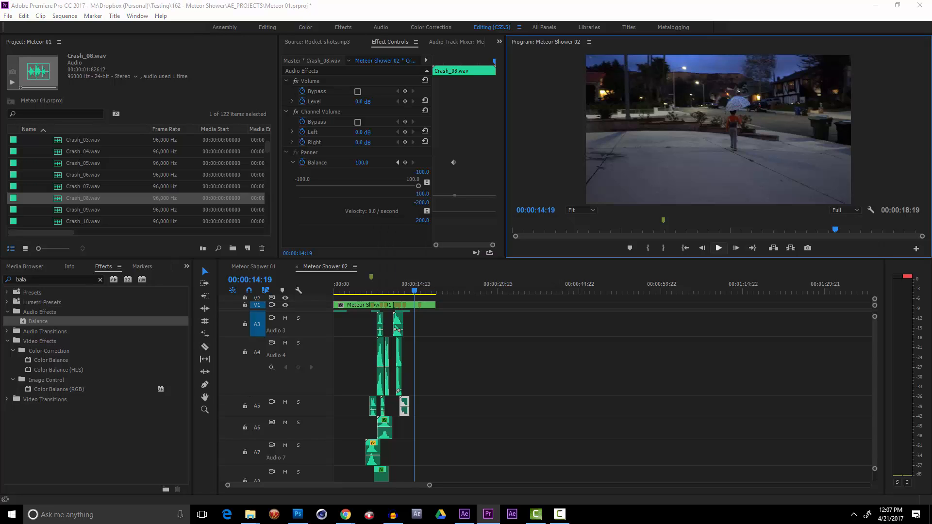
{"action": "key", "text": "F10"}
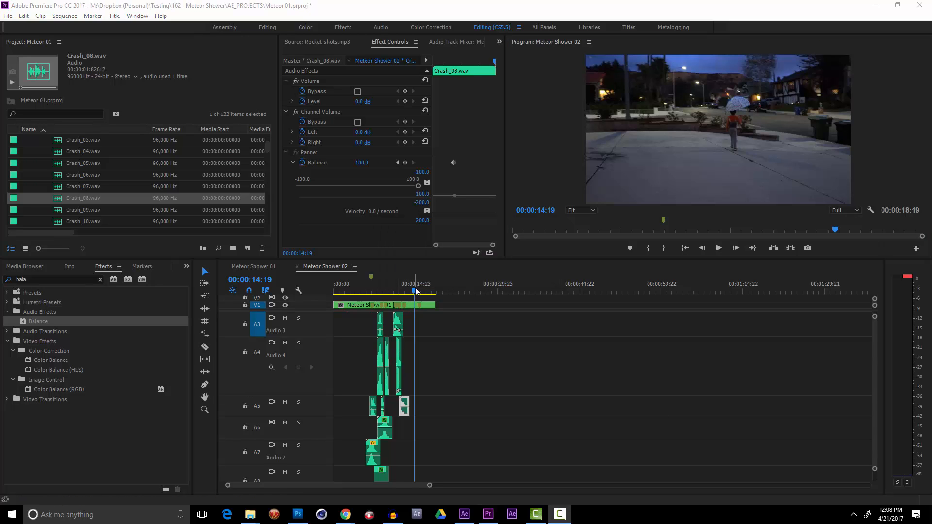
Locate the meteor impact at 00:00:12:19 and audition Epic_Swishes_01.wav from the Epic_Swishes bin.
{"action": "left_click_drag", "start_coordinate": [416, 293], "coordinate": [397, 293]}
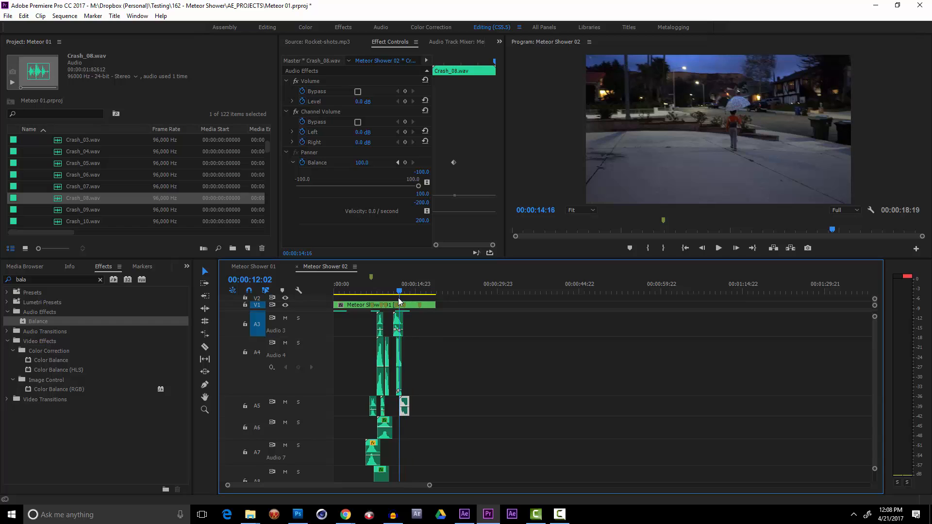
{"action": "key", "text": "equal"}
{"action": "left_click_drag", "start_coordinate": [581, 291], "coordinate": [613, 293]}
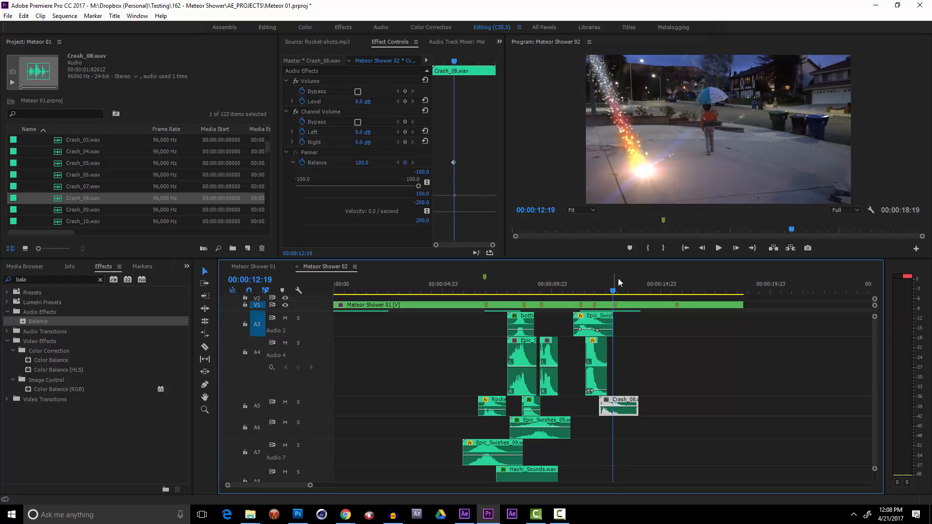
{"action": "left_click_drag", "start_coordinate": [267, 145], "coordinate": [265, 175]}
{"action": "double_click", "coordinate": [72, 199]}
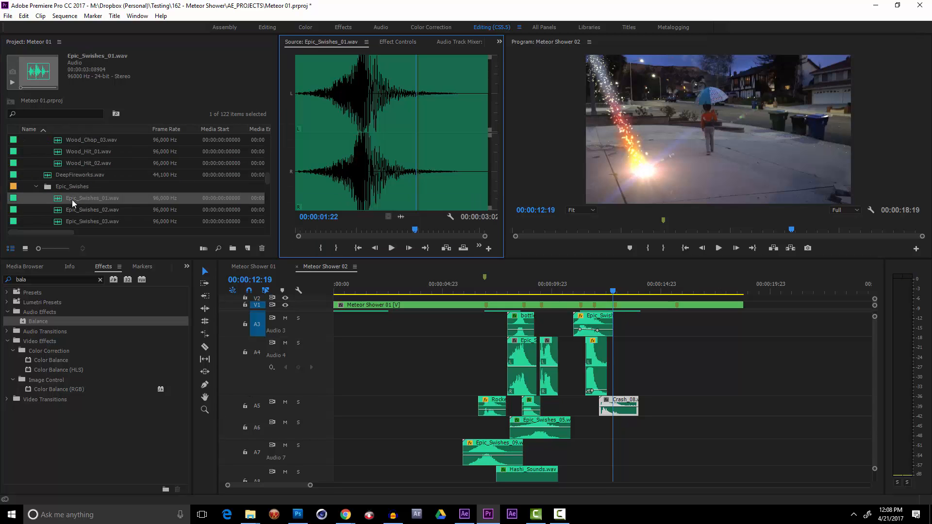
{"action": "left_click", "coordinate": [372, 142]}
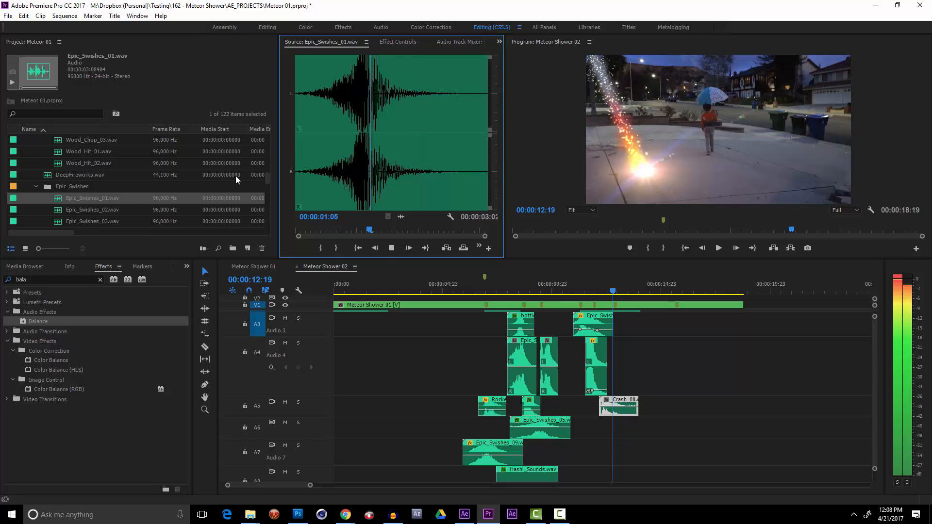
Audition Epic_Swishes_02.wav, Epic_Swishes_03.wav and Epic_Swishes_05.wav as candidates for the meteor impact.
{"action": "double_click", "coordinate": [77, 212]}
{"action": "left_click", "coordinate": [381, 142]}
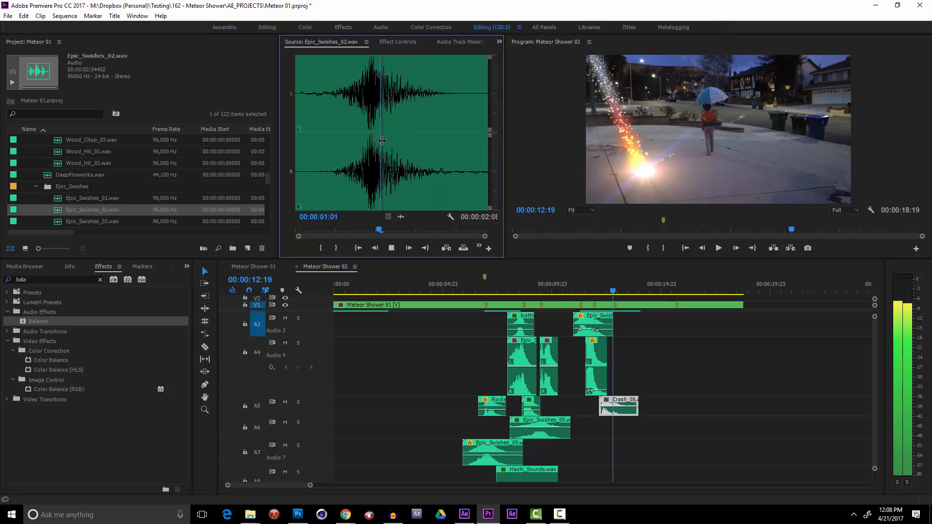
{"action": "double_click", "coordinate": [104, 219]}
{"action": "left_click", "coordinate": [342, 128]}
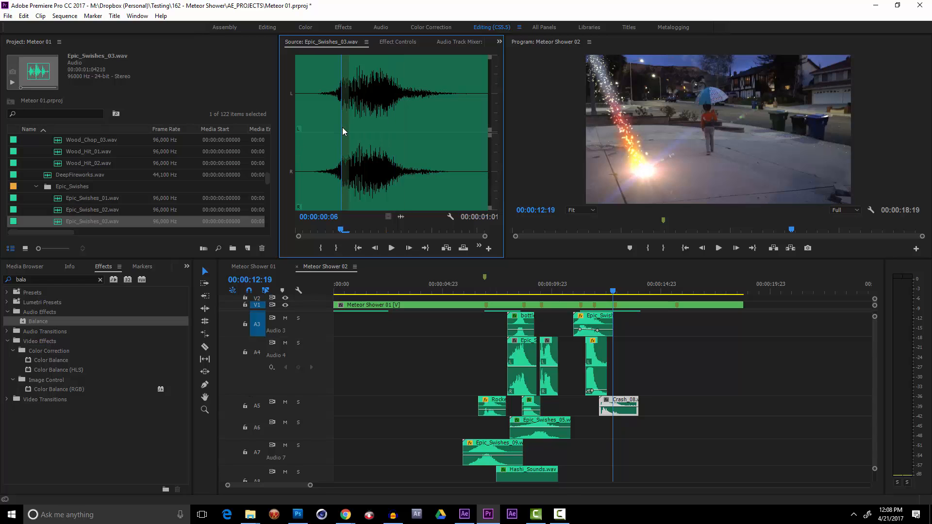
{"action": "key", "text": "space"}
{"action": "scroll", "coordinate": [115, 194], "scroll_direction": "down", "scroll_amount": 1}
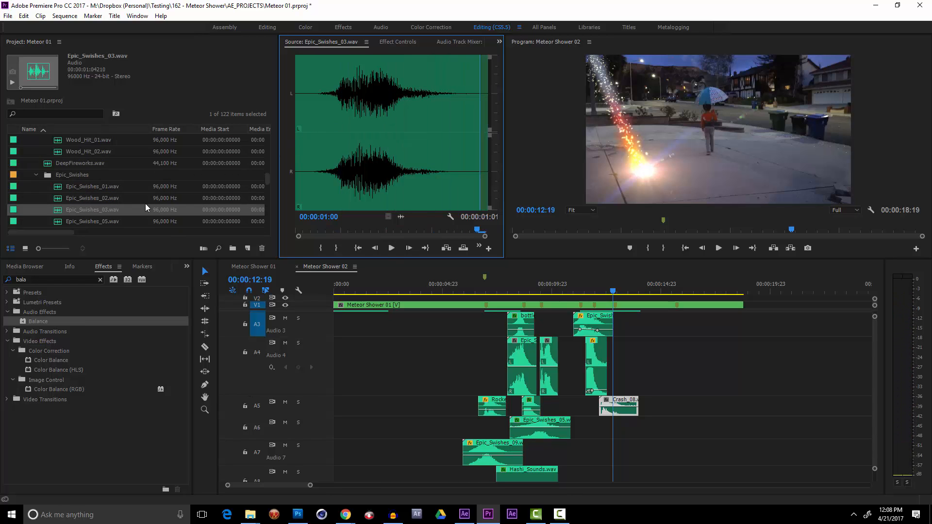
{"action": "double_click", "coordinate": [83, 223]}
{"action": "key", "text": "space"}
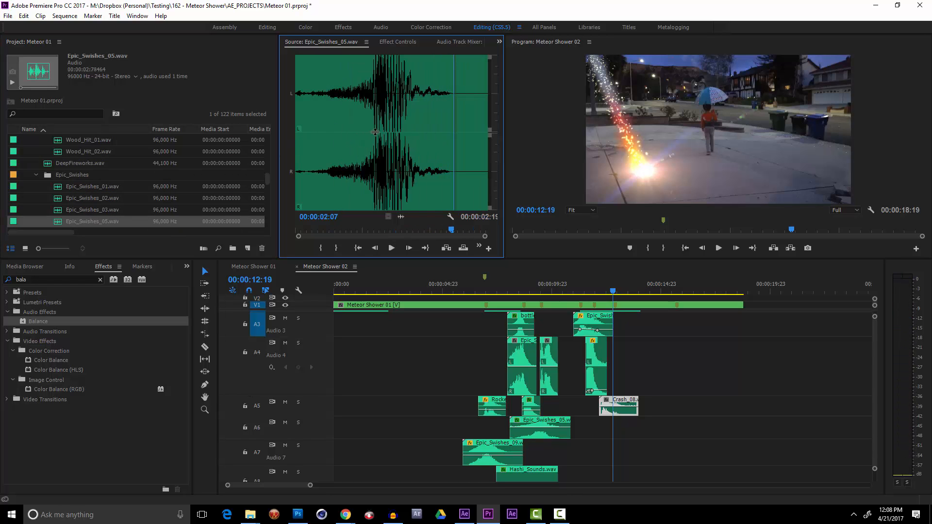
{"action": "left_click", "coordinate": [317, 124]}
{"action": "key", "text": "space"}
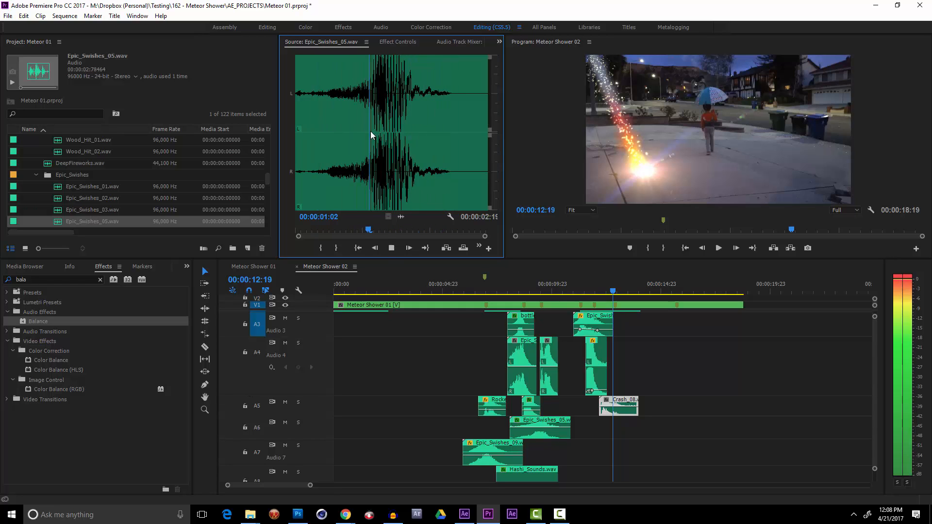
Mark an In point at 00:00:01:01 in Epic_Swishes_05.wav and place its audio on Audio 7 at 00:00:12:12.
{"action": "left_click", "coordinate": [366, 127]}
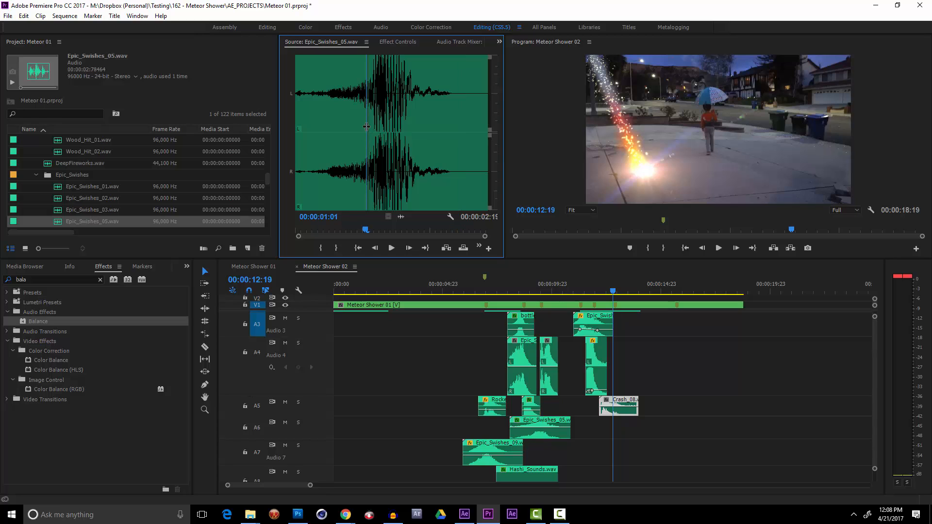
{"action": "left_click", "coordinate": [322, 249]}
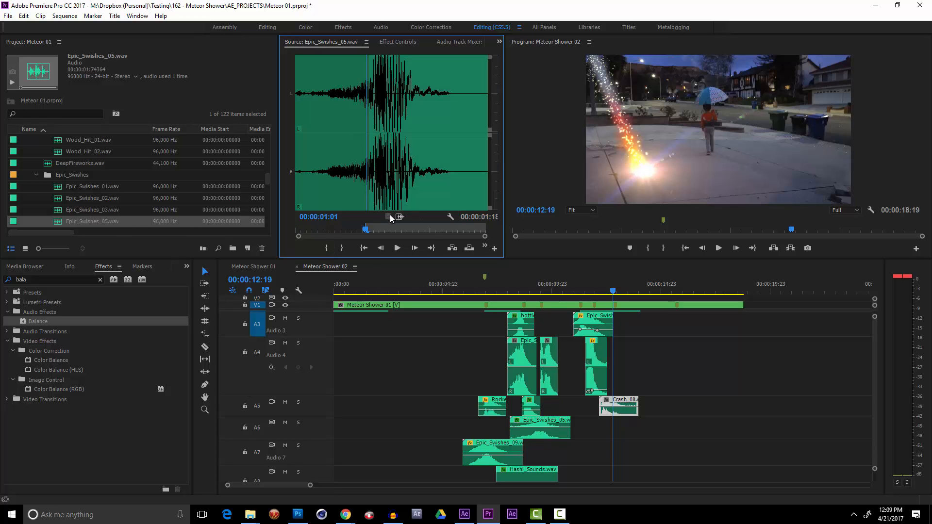
{"action": "left_click_drag", "start_coordinate": [392, 216], "coordinate": [607, 459]}
Play the sequence from 00:00:12:12 and again from slightly earlier to check the added swish against the impact.
{"action": "left_click", "coordinate": [607, 290]}
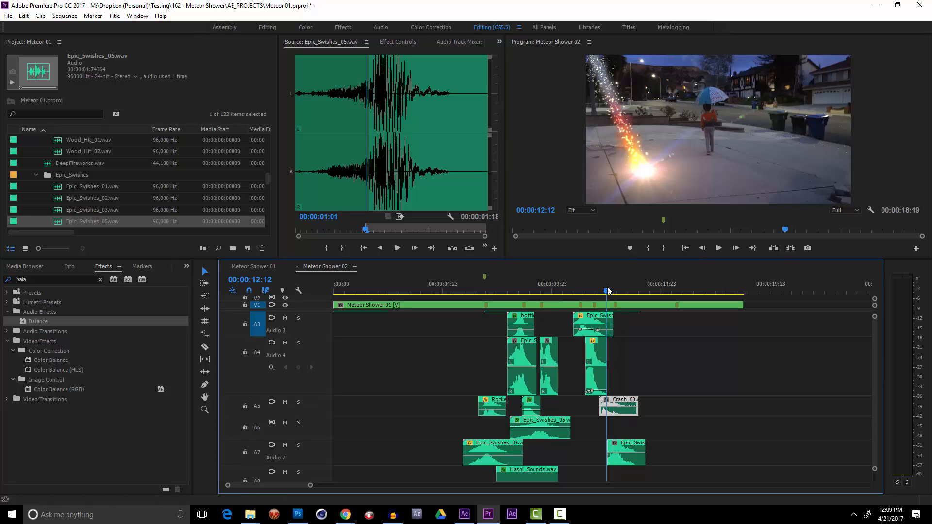
{"action": "key", "text": "space"}
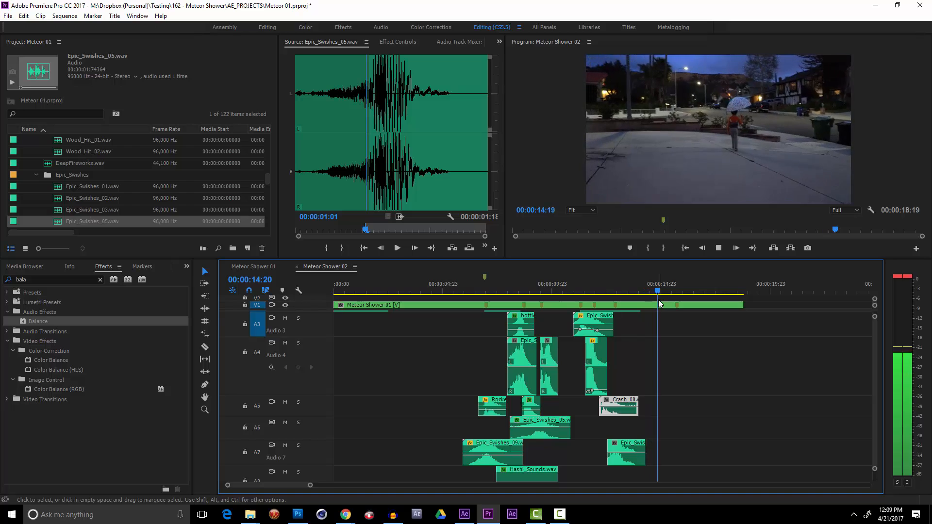
{"action": "key", "text": "space"}
{"action": "left_click", "coordinate": [556, 287]}
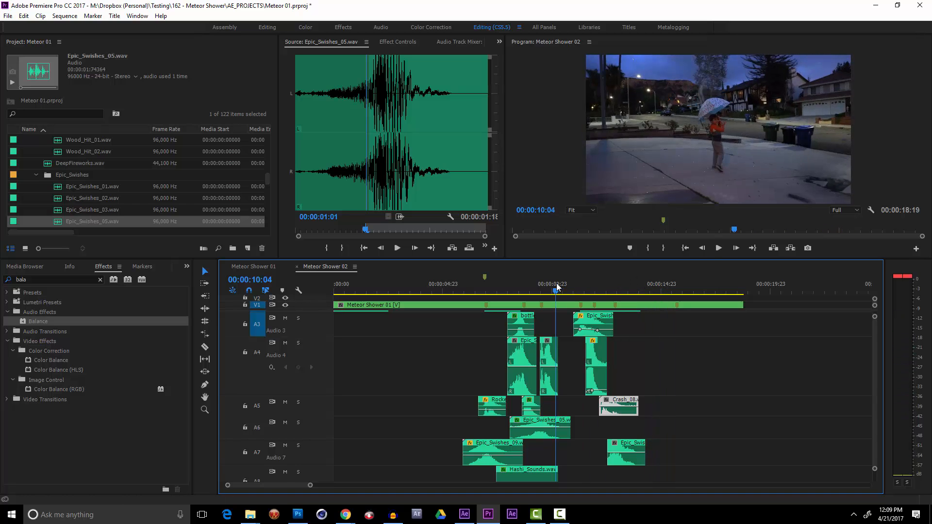
{"action": "left_click_drag", "start_coordinate": [557, 287], "coordinate": [587, 286]}
{"action": "key", "text": "space"}
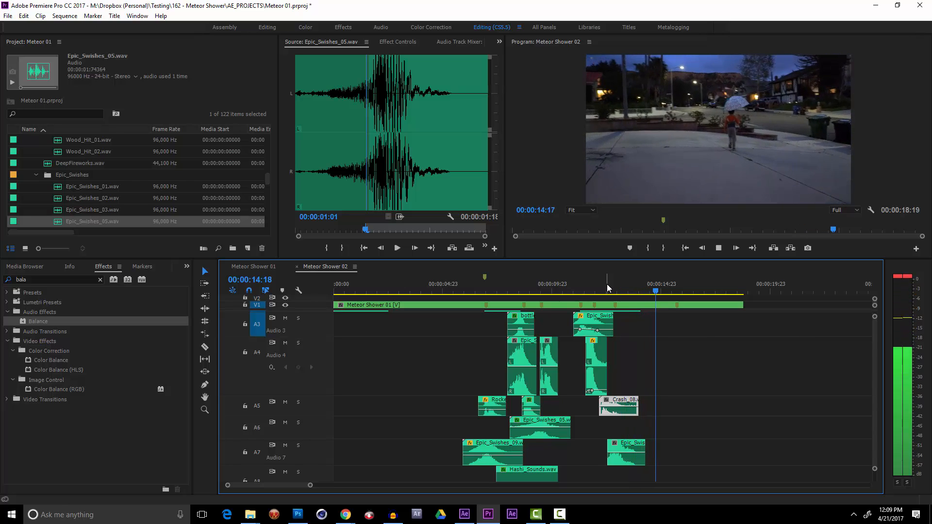
{"action": "key", "text": "space"}
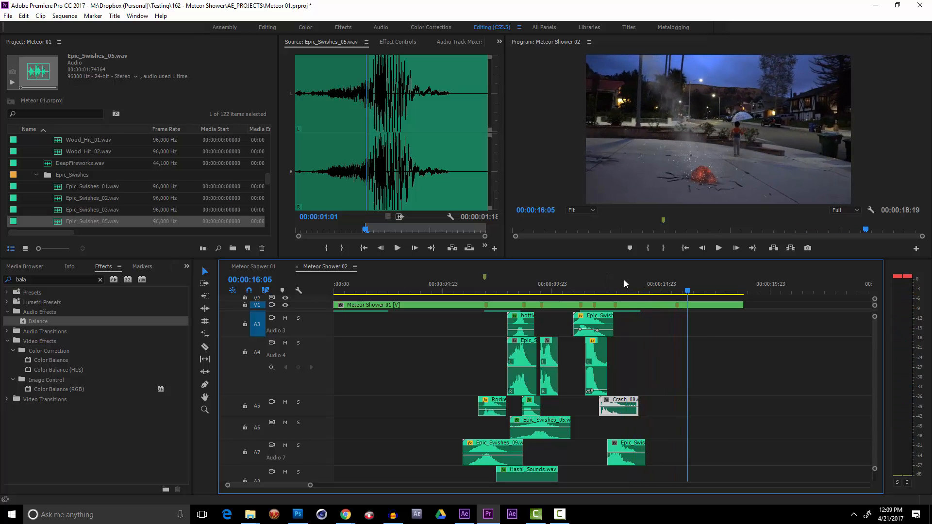
Copy the Hashi_Sounds.wav clip and paste it at 00:00:16:14 on track A5, with A2 and A3 untargeted.
{"action": "left_click", "coordinate": [658, 285]}
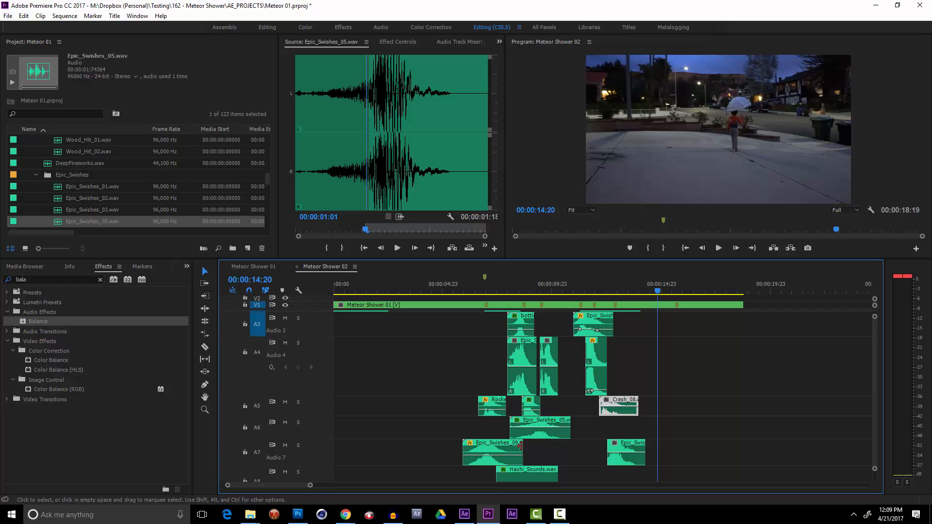
{"action": "left_click", "coordinate": [531, 473]}
{"action": "left_click", "coordinate": [696, 285]}
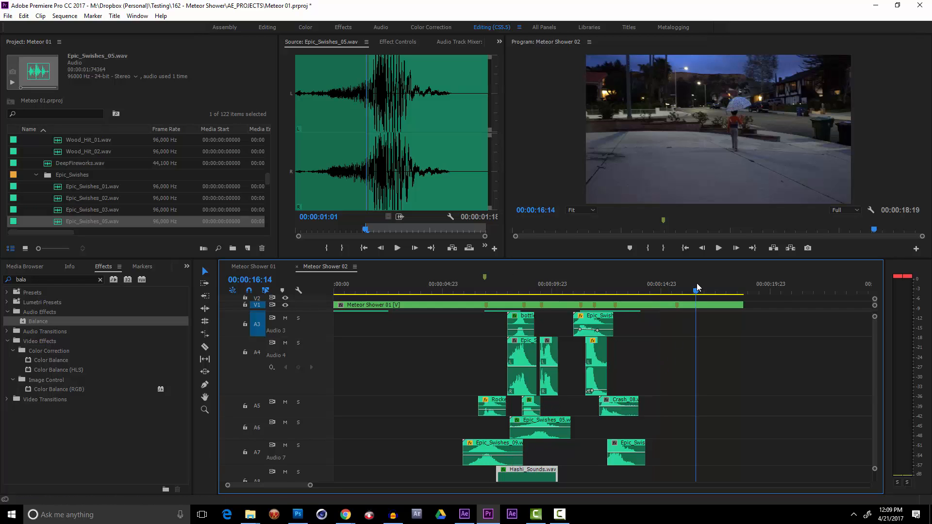
{"action": "key", "text": "End"}
{"action": "left_click_drag", "start_coordinate": [873, 445], "coordinate": [876, 417]}
{"action": "key", "text": "ctrl+z"}
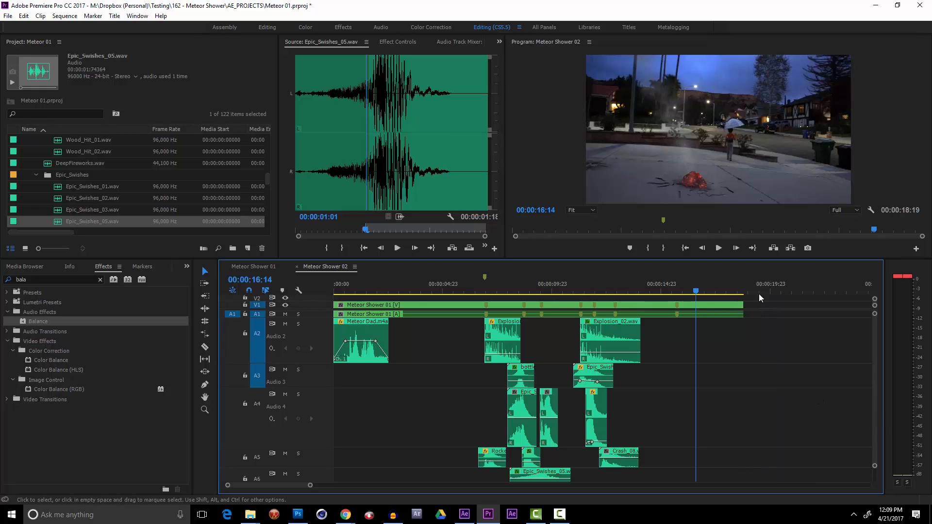
{"action": "left_click", "coordinate": [258, 335]}
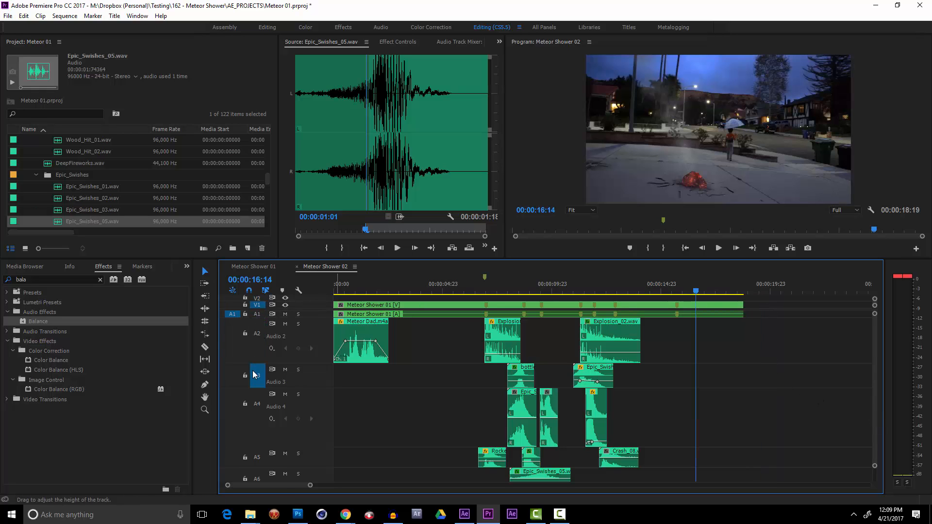
{"action": "left_click", "coordinate": [257, 380]}
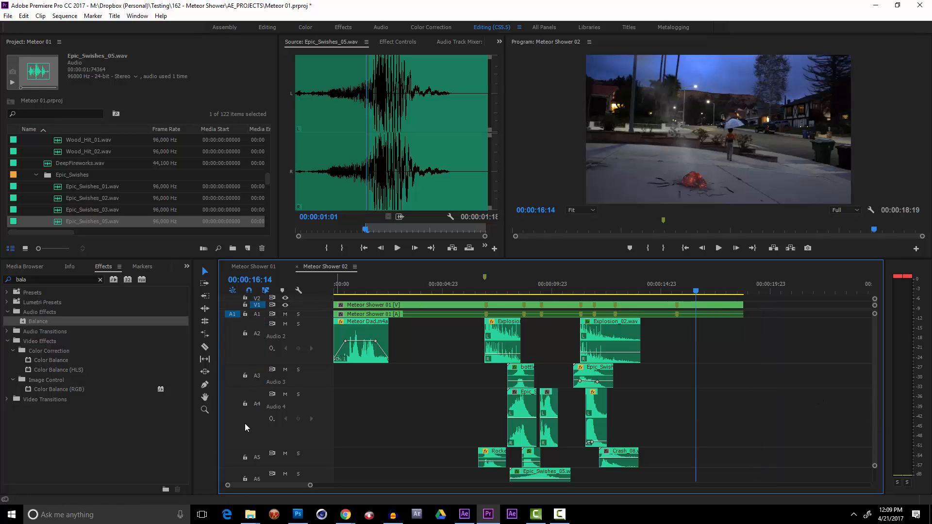
{"action": "left_click", "coordinate": [259, 463]}
{"action": "key", "text": "ctrl+v"}
Move the pasted Hashi_Sounds.wav clip to Audio 4 and align its volume peak with the meteor impact at 00:00:15:17.
{"action": "left_click_drag", "start_coordinate": [662, 287], "coordinate": [638, 286]}
{"action": "key", "text": "space"}
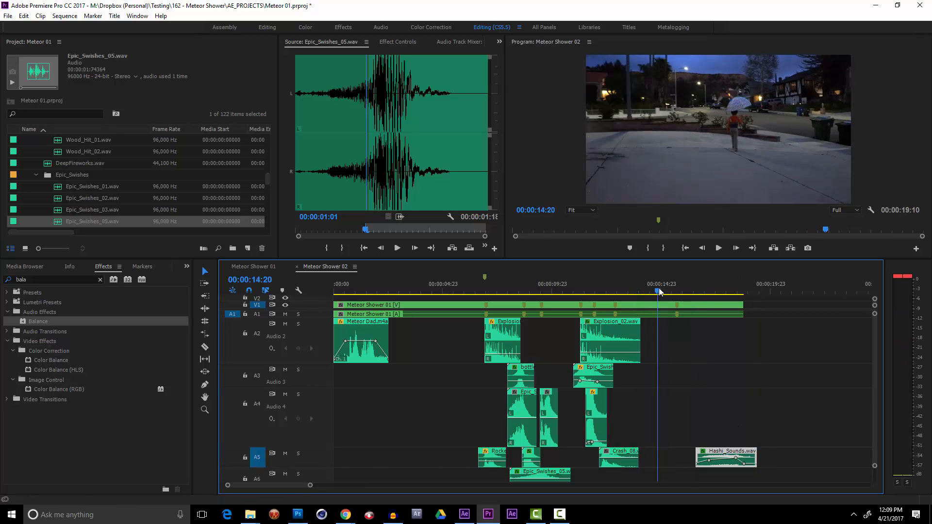
{"action": "left_click_drag", "start_coordinate": [716, 455], "coordinate": [633, 425]}
{"action": "key", "text": "="}
{"action": "key", "text": "="}
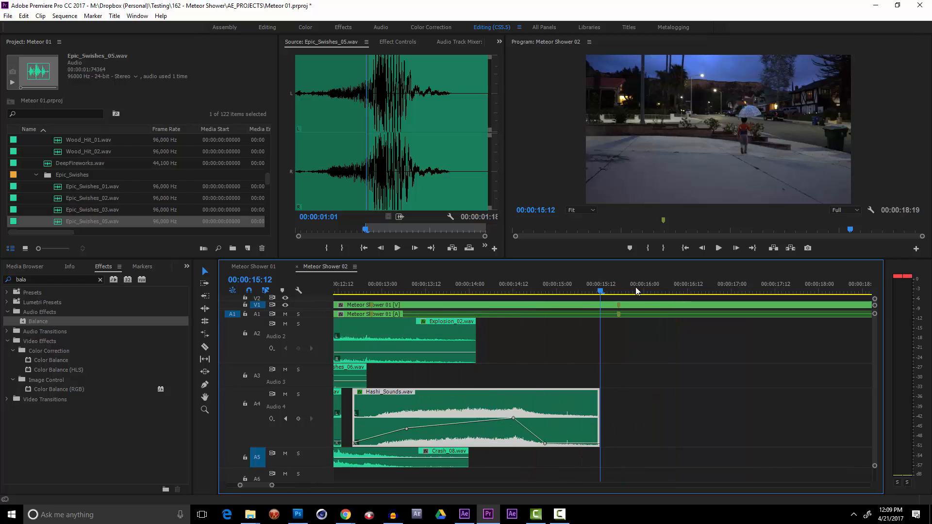
{"action": "left_click", "coordinate": [618, 293]}
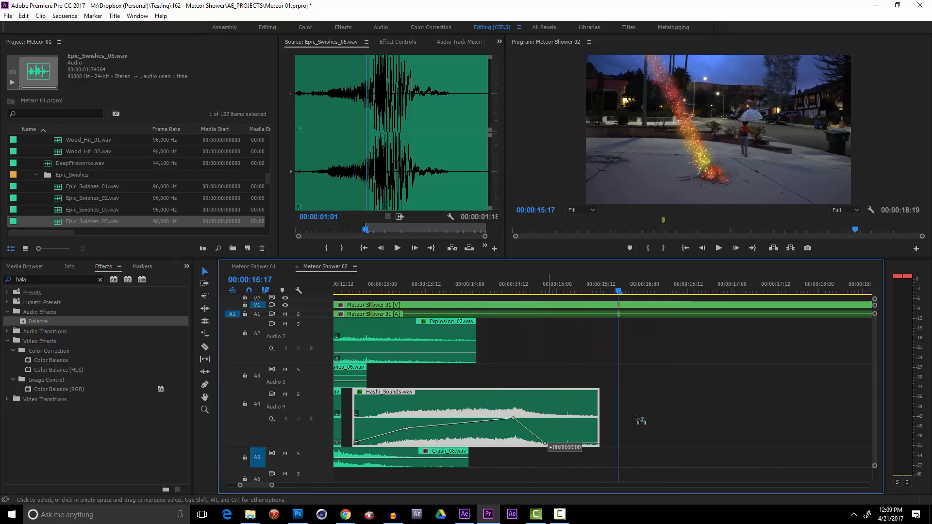
{"action": "left_click_drag", "start_coordinate": [550, 440], "coordinate": [652, 410]}
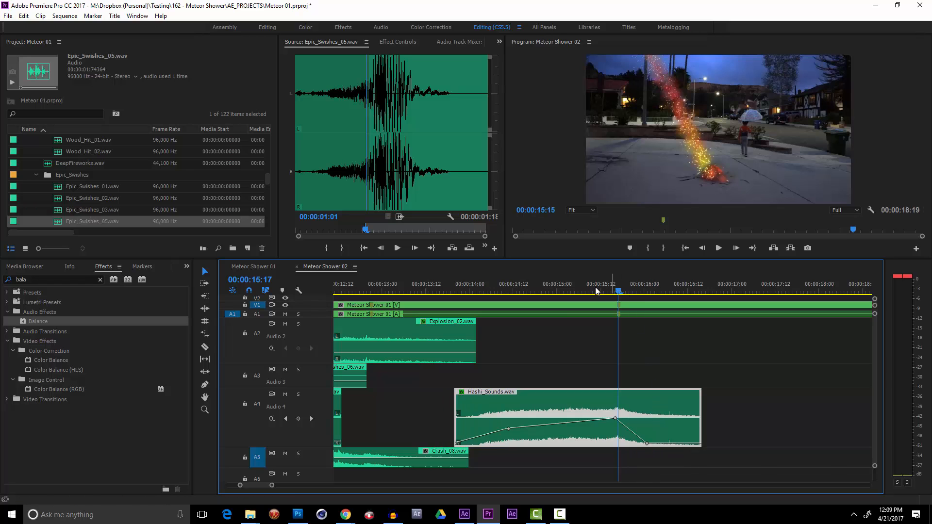
Scrub and play the section from about 00:00:13:12 past the 00:00:15:17 impact to check the Hashi_Sounds.wav timing.
{"action": "left_click", "coordinate": [575, 293]}
{"action": "left_click_drag", "start_coordinate": [576, 293], "coordinate": [627, 294]}
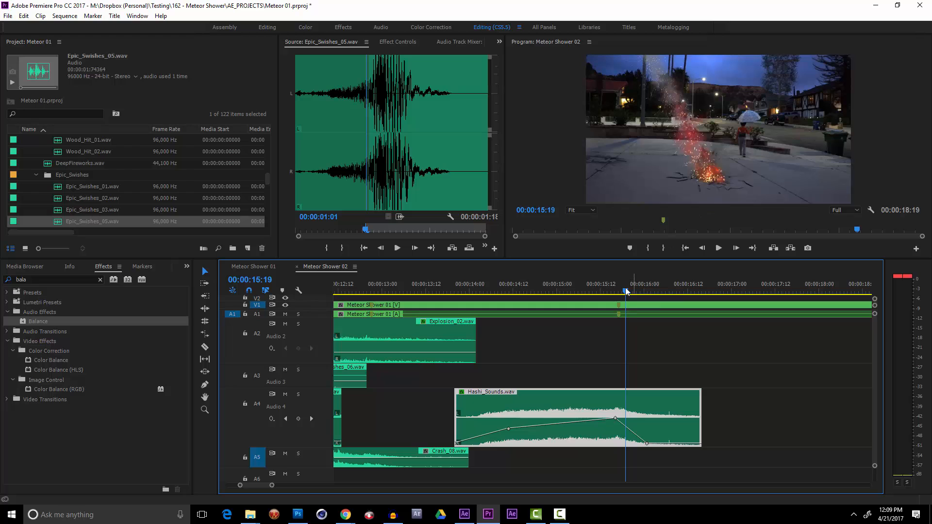
{"action": "left_click", "coordinate": [549, 292]}
{"action": "left_click", "coordinate": [455, 293]}
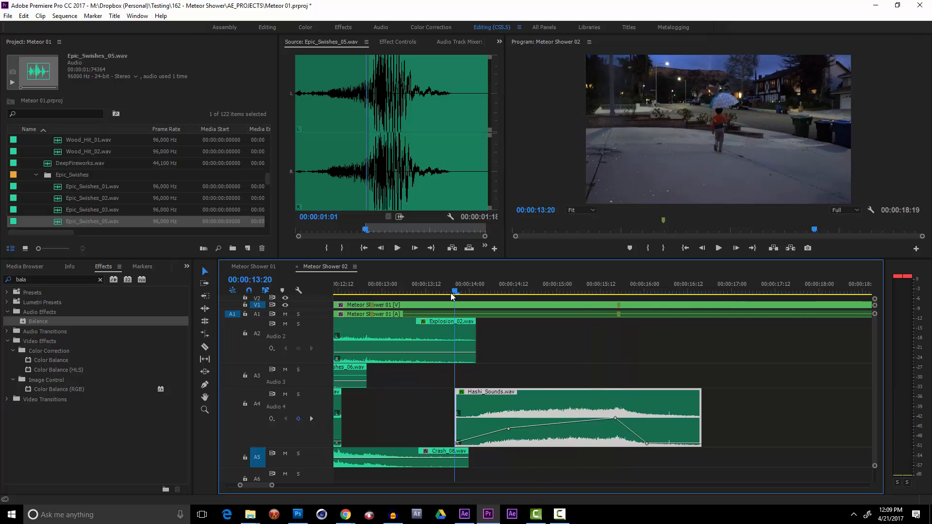
{"action": "left_click", "coordinate": [426, 293]}
{"action": "key", "text": "space"}
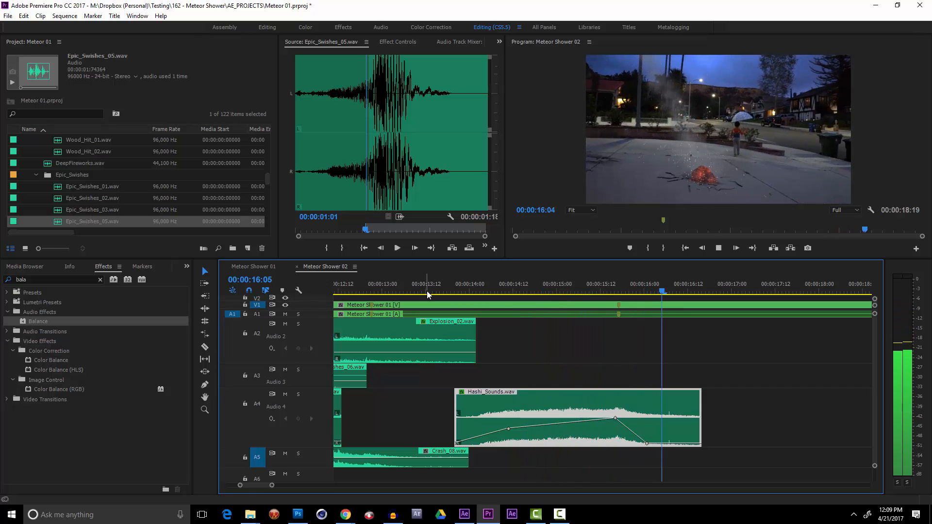
{"action": "key", "text": "space"}
{"action": "left_click_drag", "start_coordinate": [598, 284], "coordinate": [485, 310]}
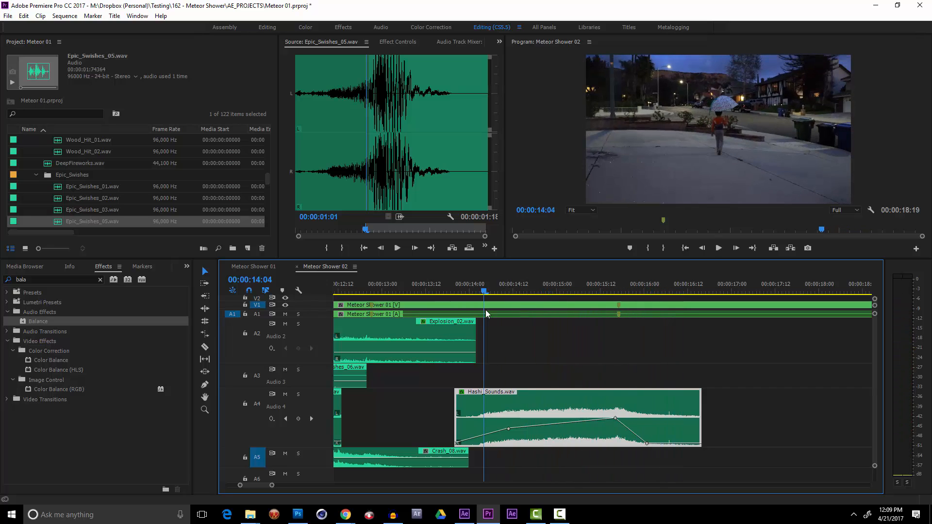
{"action": "key", "text": "space"}
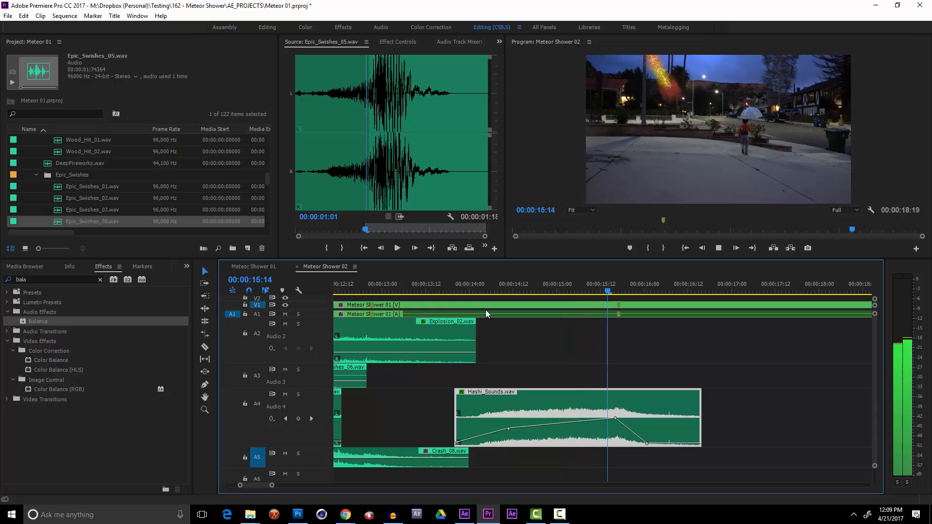
{"action": "key", "text": "space"}
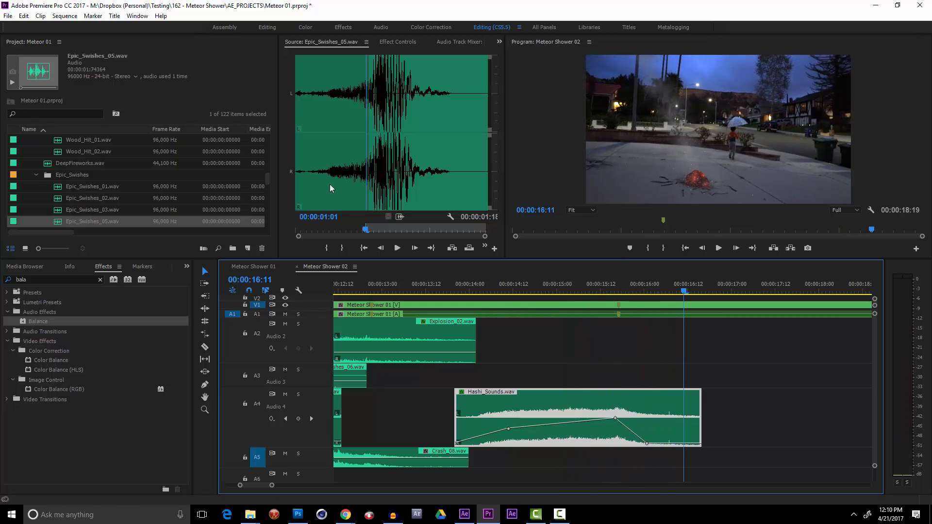
Load Debris_Heavy_01.wav for preview, look through the other debris and crash sounds, and save the project.
{"action": "scroll", "coordinate": [122, 179], "scroll_direction": "up", "scroll_amount": 5}
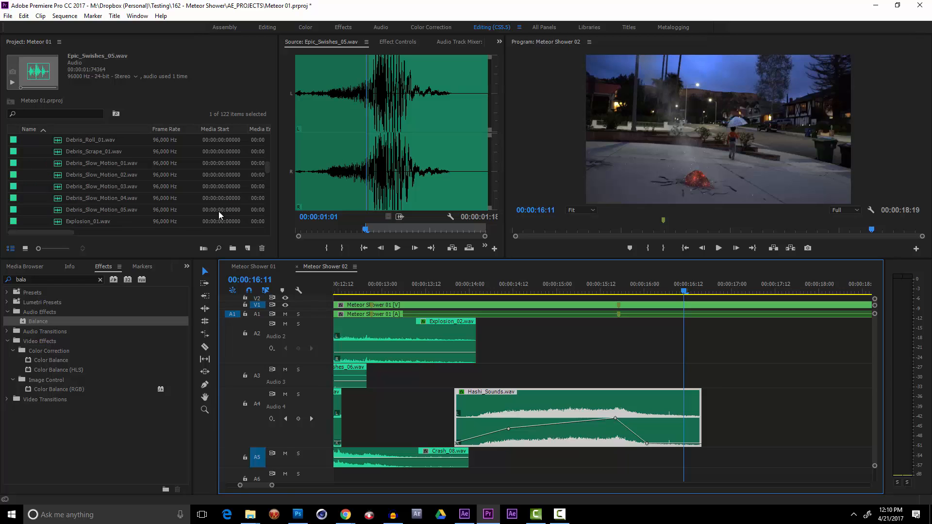
{"action": "scroll", "coordinate": [103, 164], "scroll_direction": "up", "scroll_amount": 3}
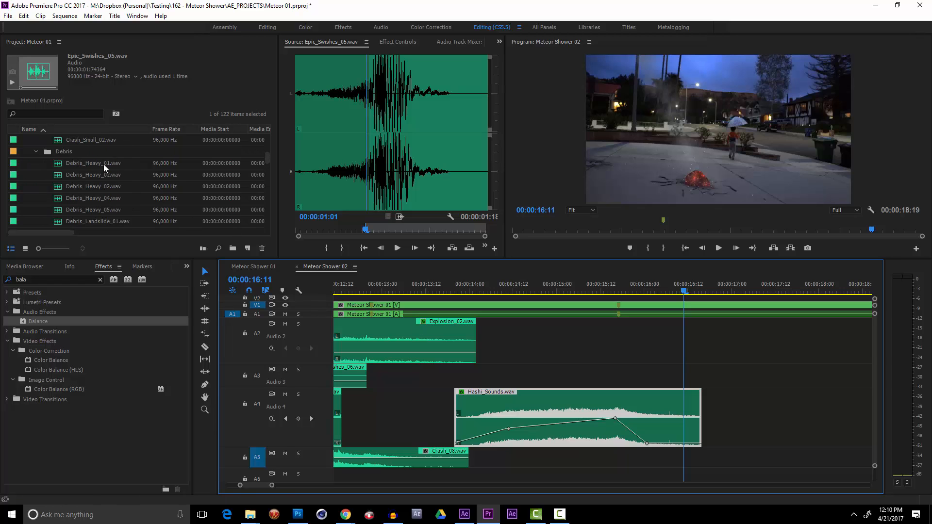
{"action": "scroll", "coordinate": [103, 164], "scroll_direction": "up", "scroll_amount": 2}
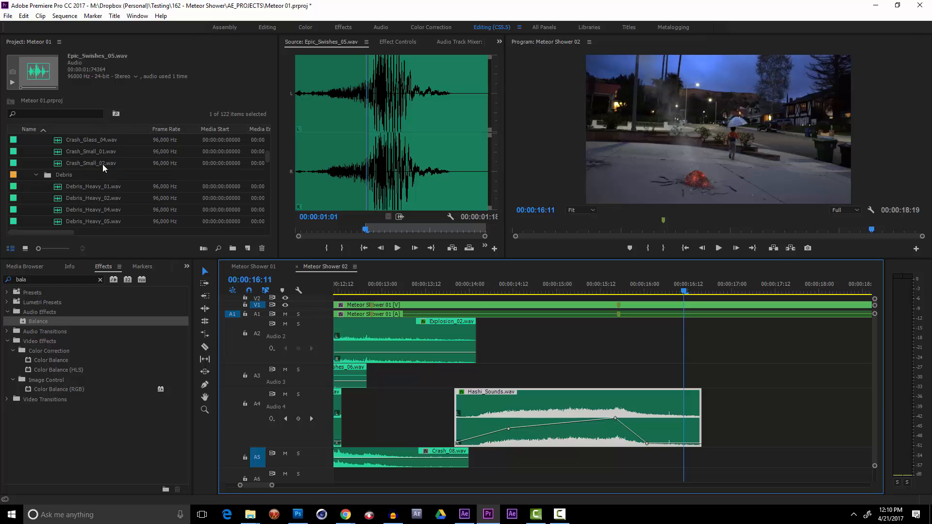
{"action": "left_click", "coordinate": [75, 186]}
{"action": "scroll", "coordinate": [99, 180], "scroll_direction": "down", "scroll_amount": 5}
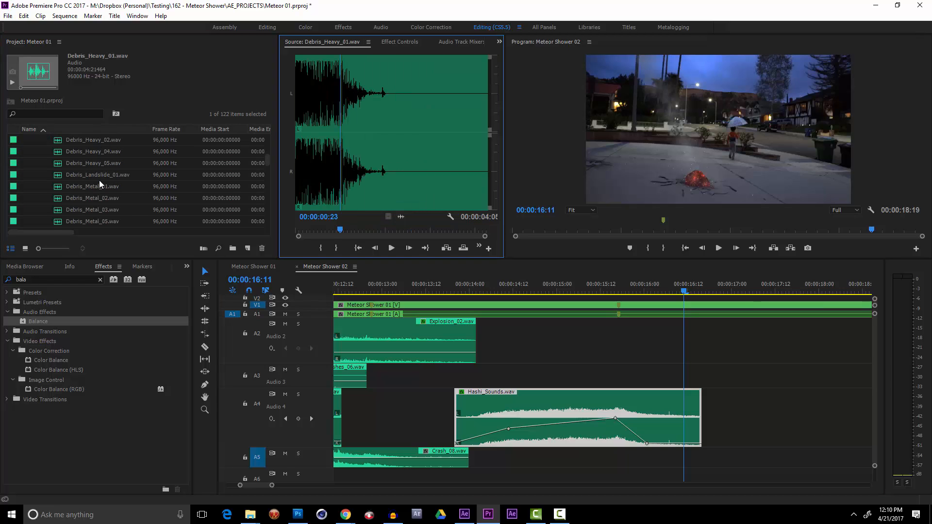
{"action": "scroll", "coordinate": [99, 180], "scroll_direction": "down", "scroll_amount": 4}
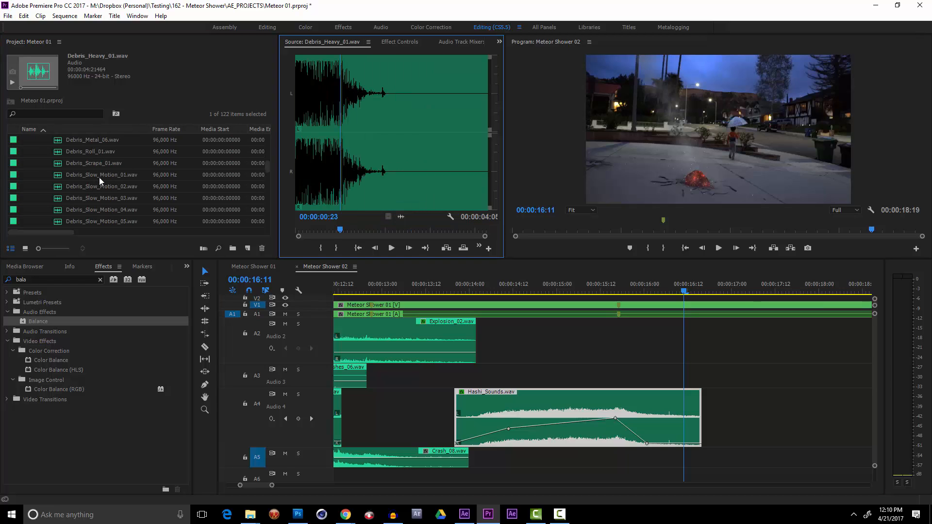
{"action": "scroll", "coordinate": [99, 177], "scroll_direction": "up", "scroll_amount": 8}
{"action": "key", "text": "ctrl+s"}
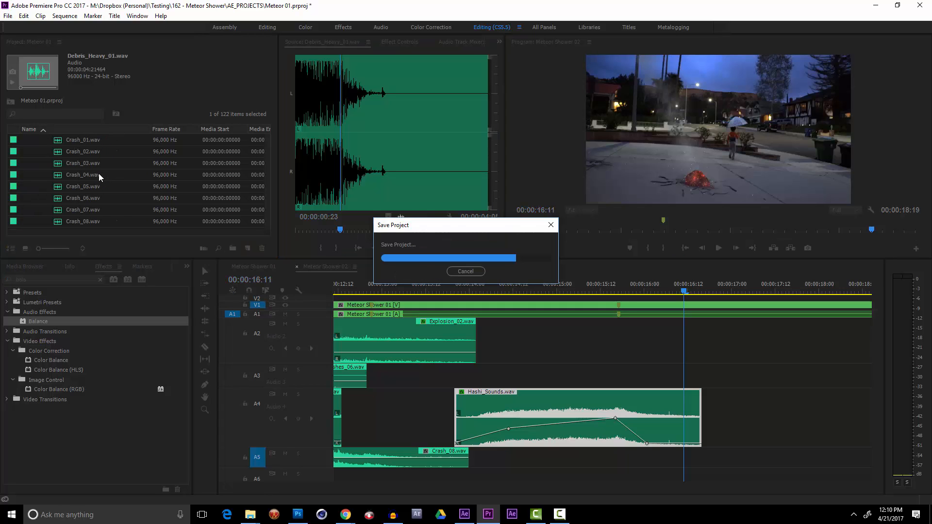
Browse to the Epic_Swishes sounds, enlarge the project's clip list, and switch to Freesound.org in Chrome.
{"action": "scroll", "coordinate": [99, 177], "scroll_direction": "down", "scroll_amount": 2}
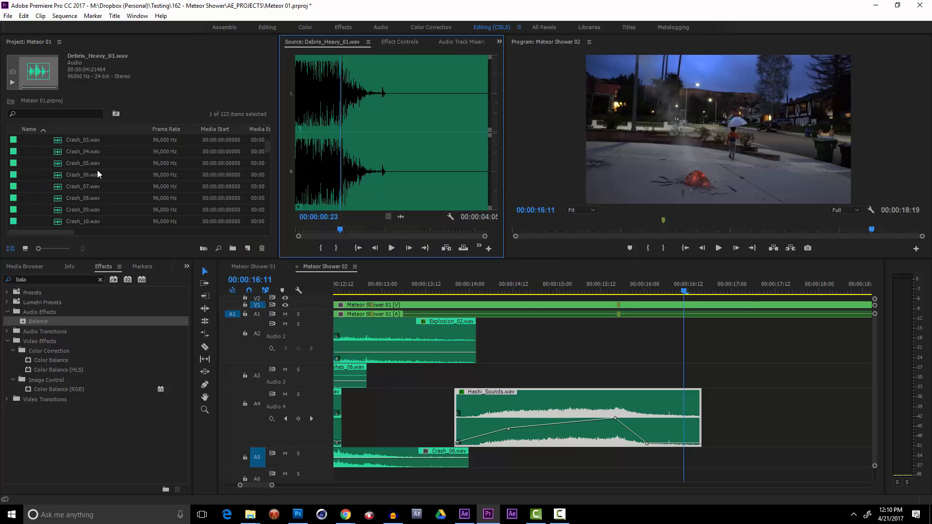
{"action": "scroll", "coordinate": [97, 173], "scroll_direction": "down", "scroll_amount": 15}
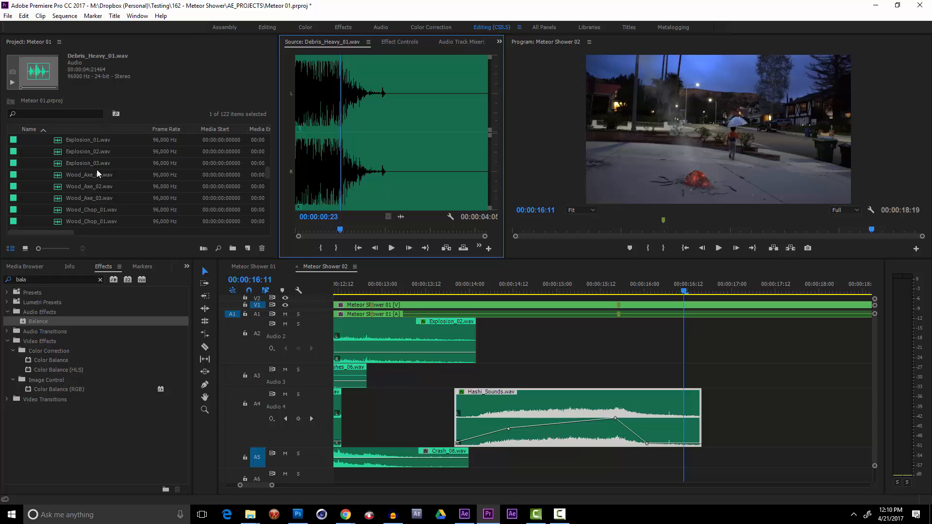
{"action": "scroll", "coordinate": [97, 174], "scroll_direction": "down", "scroll_amount": 6}
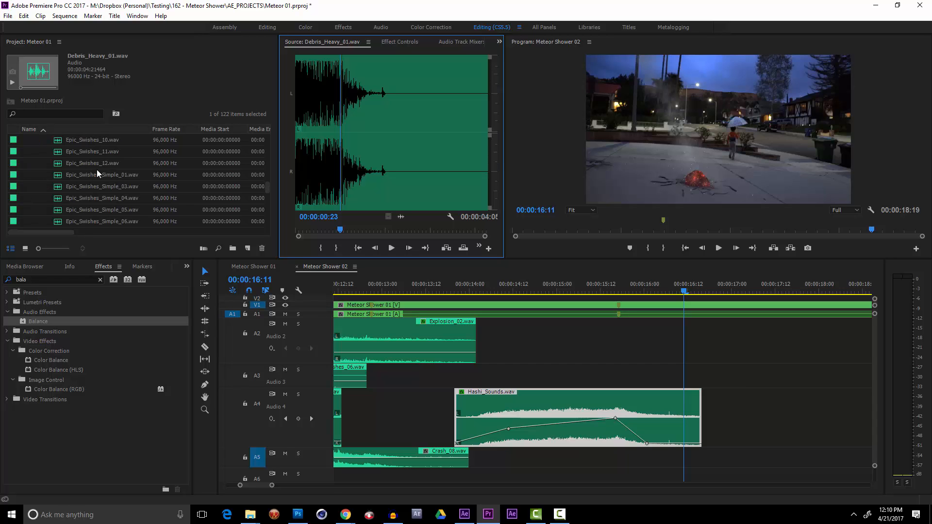
{"action": "scroll", "coordinate": [97, 171], "scroll_direction": "up", "scroll_amount": 3}
{"action": "left_click_drag", "start_coordinate": [279, 255], "coordinate": [310, 317]}
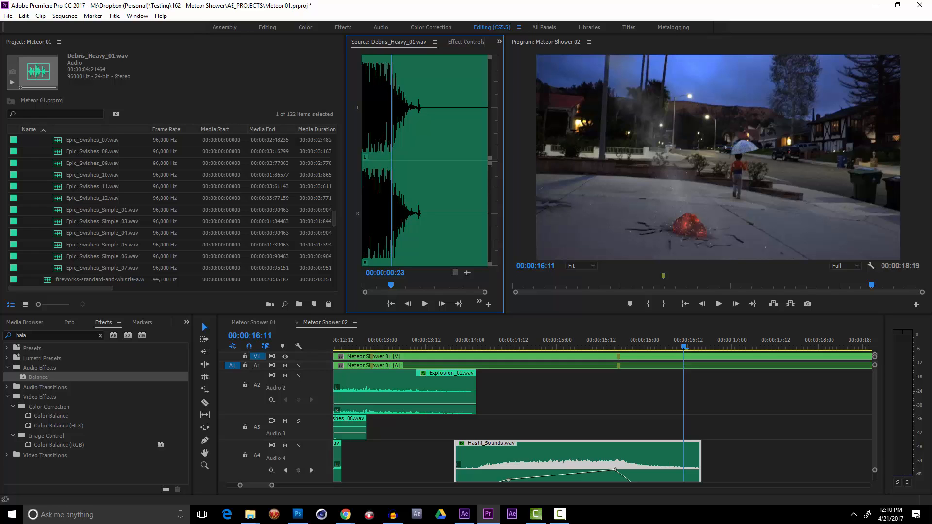
{"action": "key", "text": "alt+Tab"}
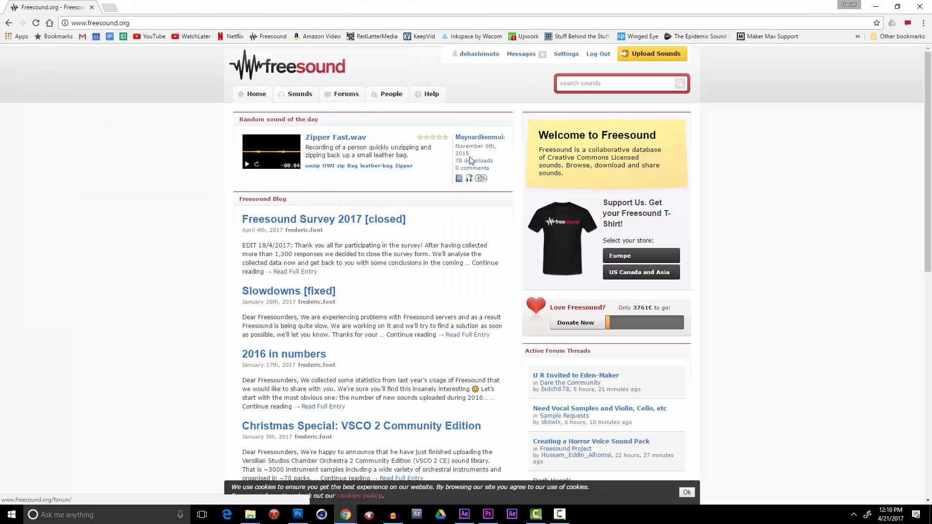
Search the sound library for "slam concrete" and listen to previews of several of the listed sounds.
{"action": "left_click", "coordinate": [630, 84]}
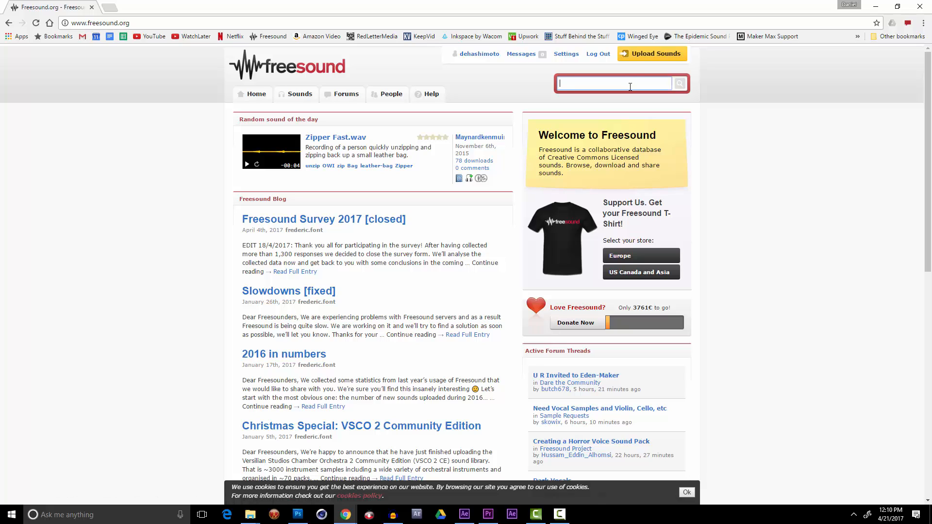
{"action": "type", "text": "slam concrete"}
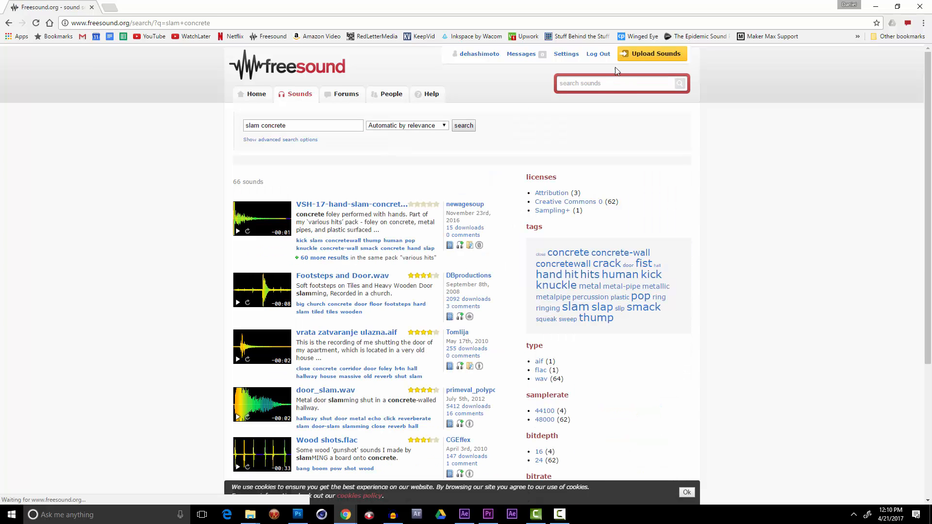
{"action": "left_click", "coordinate": [237, 233]}
{"action": "left_click", "coordinate": [237, 303]}
{"action": "scroll", "coordinate": [240, 305], "scroll_direction": "down", "scroll_amount": 2}
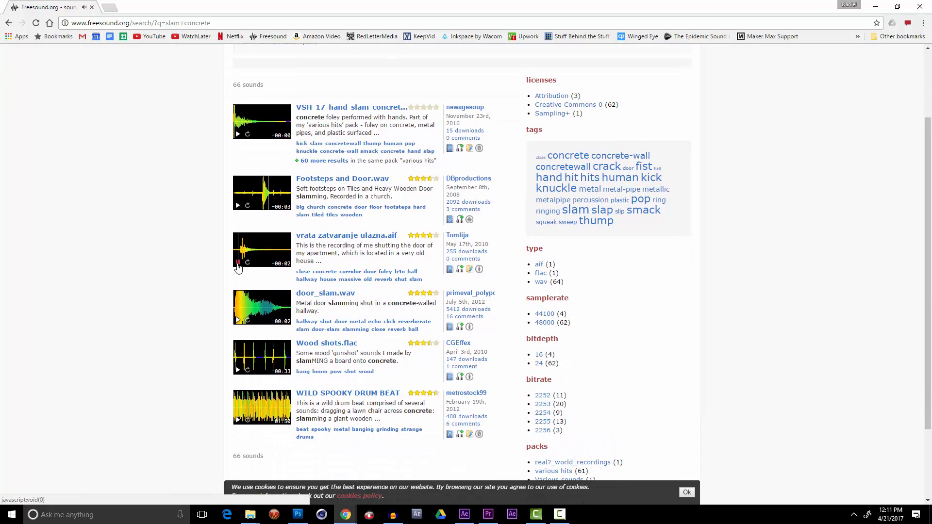
{"action": "left_click", "coordinate": [237, 321]}
{"action": "scroll", "coordinate": [238, 376], "scroll_direction": "down", "scroll_amount": 2}
{"action": "scroll", "coordinate": [236, 324], "scroll_direction": "up", "scroll_amount": 1}
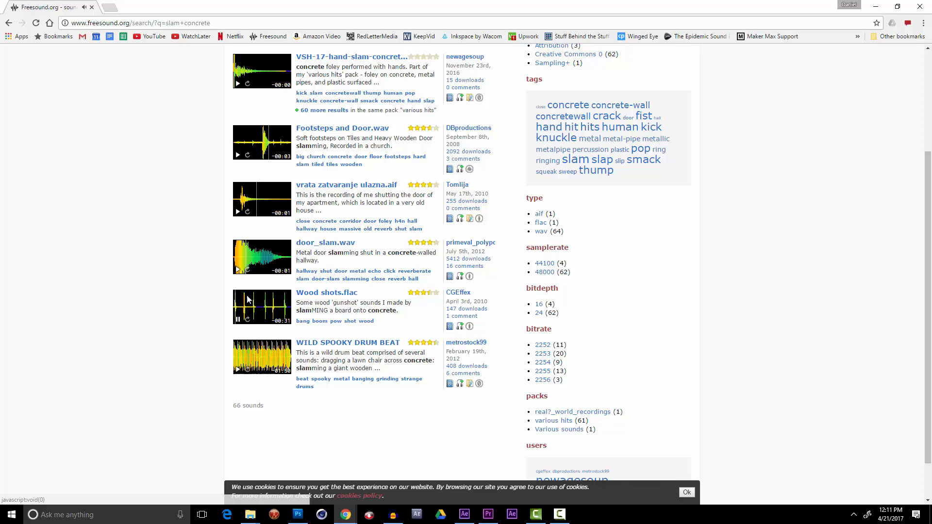
{"action": "left_click", "coordinate": [237, 320]}
{"action": "scroll", "coordinate": [248, 356], "scroll_direction": "down", "scroll_amount": 1}
Shorten the sound search to just "slam" and run it again.
{"action": "scroll", "coordinate": [348, 124], "scroll_direction": "up", "scroll_amount": 4}
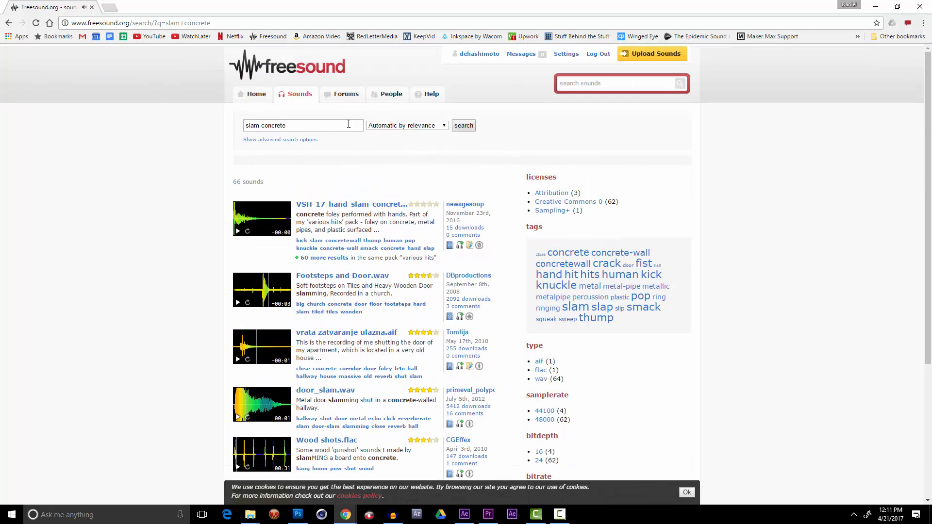
{"action": "left_click", "coordinate": [262, 127]}
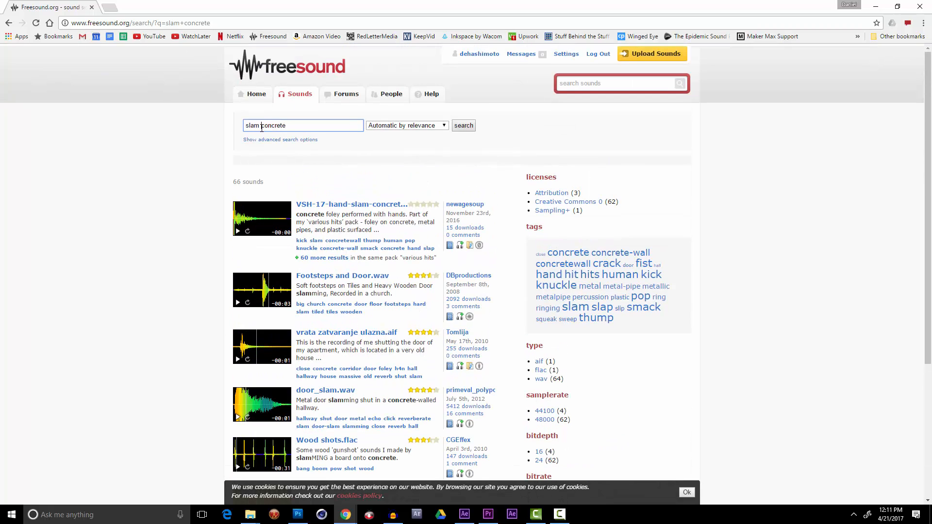
{"action": "left_click_drag", "start_coordinate": [262, 127], "coordinate": [359, 127]}
{"action": "key", "text": "BackSpace"}
{"action": "key", "text": "Return"}
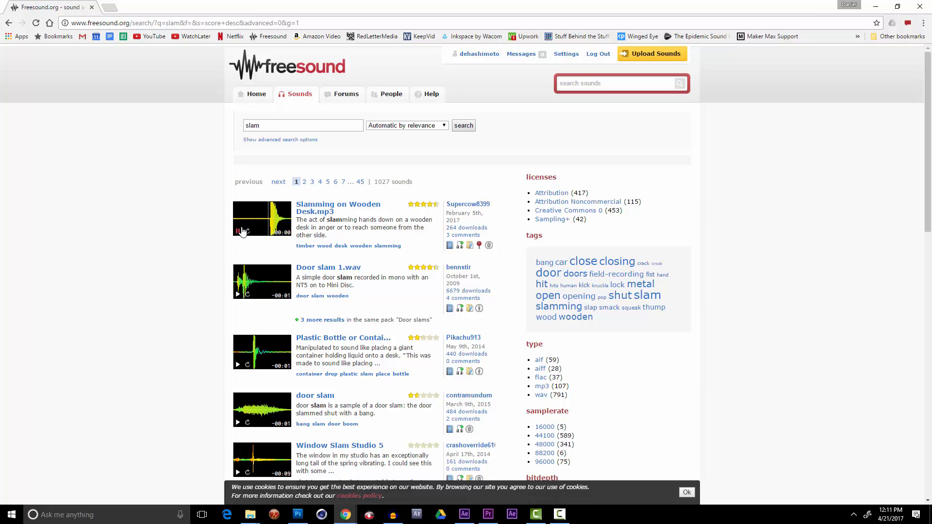
Listen to slam sound previews, including Door slam 1.wav, Plastic Bottle, door slam and Window Slam Studio 5.
{"action": "left_click", "coordinate": [240, 296]}
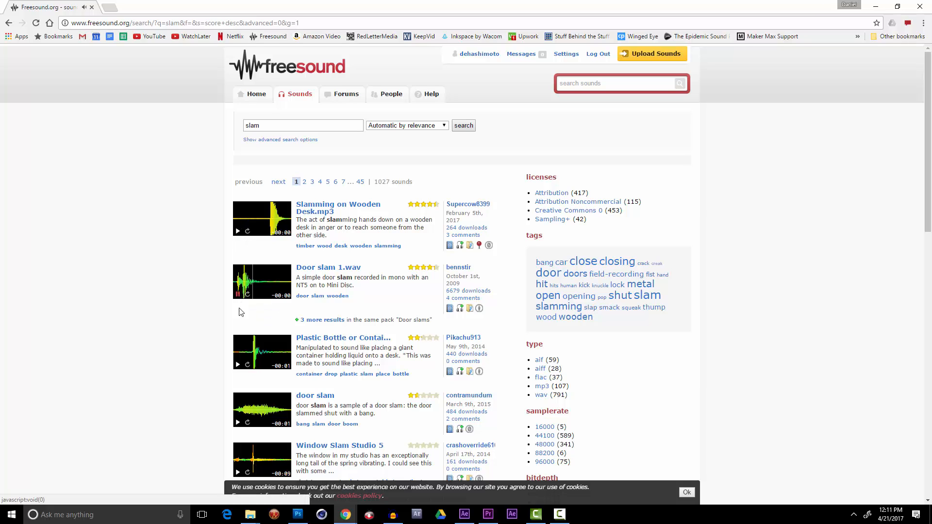
{"action": "left_click", "coordinate": [238, 365]}
{"action": "scroll", "coordinate": [255, 335], "scroll_direction": "down", "scroll_amount": 2}
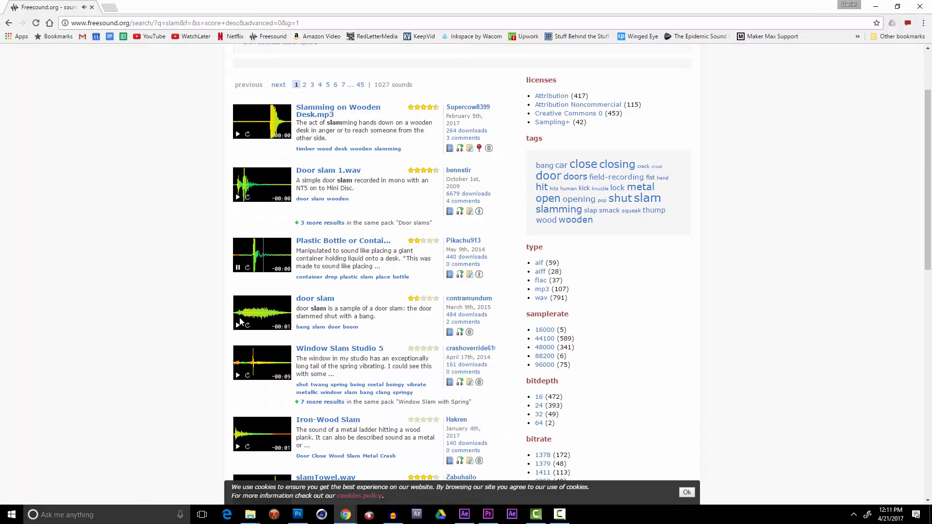
{"action": "left_click", "coordinate": [238, 325]}
{"action": "scroll", "coordinate": [256, 278], "scroll_direction": "down", "scroll_amount": 2}
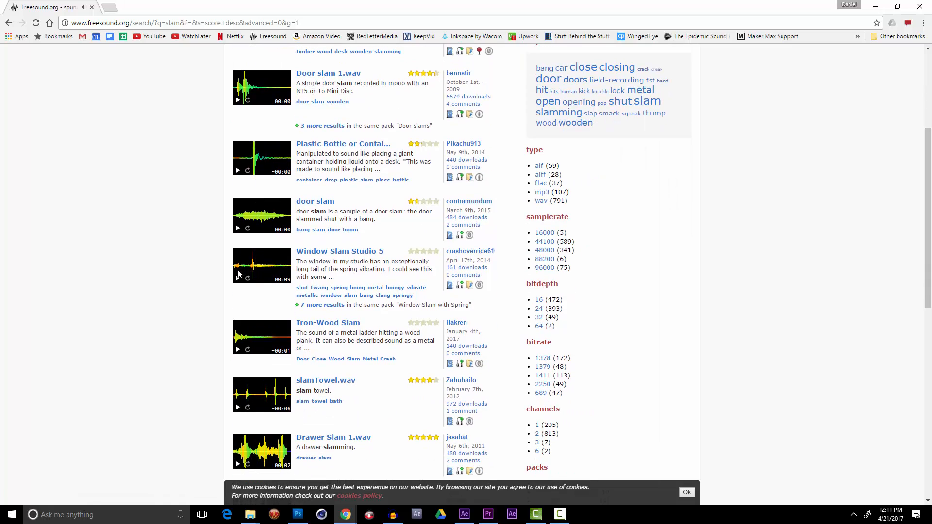
{"action": "left_click", "coordinate": [238, 278]}
{"action": "scroll", "coordinate": [272, 301], "scroll_direction": "down", "scroll_amount": 2}
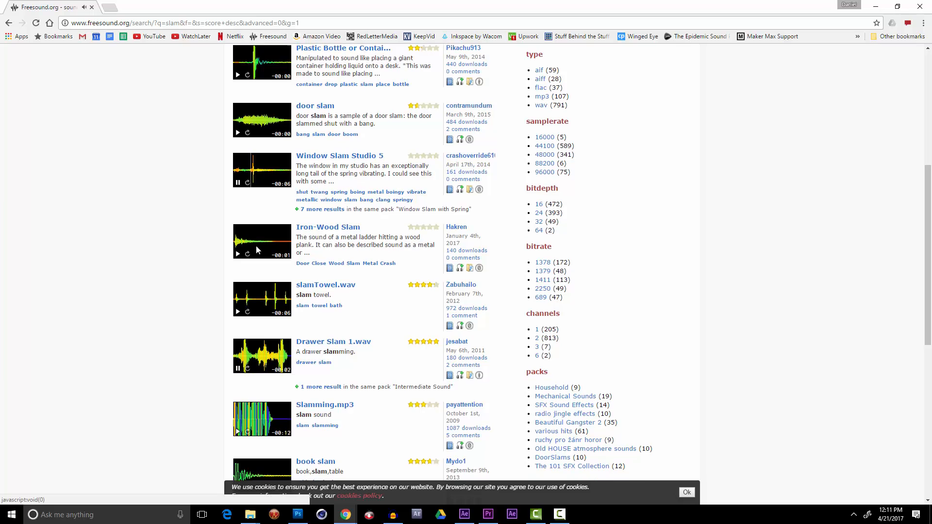
{"action": "scroll", "coordinate": [260, 141], "scroll_direction": "up", "scroll_amount": 6}
{"action": "scroll", "coordinate": [291, 291], "scroll_direction": "down", "scroll_amount": 4}
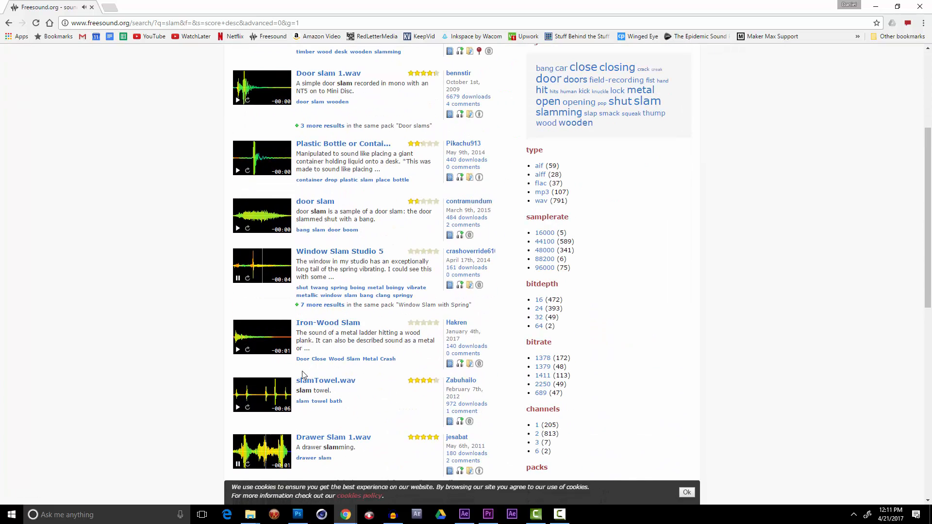
{"action": "scroll", "coordinate": [276, 301], "scroll_direction": "down", "scroll_amount": 4}
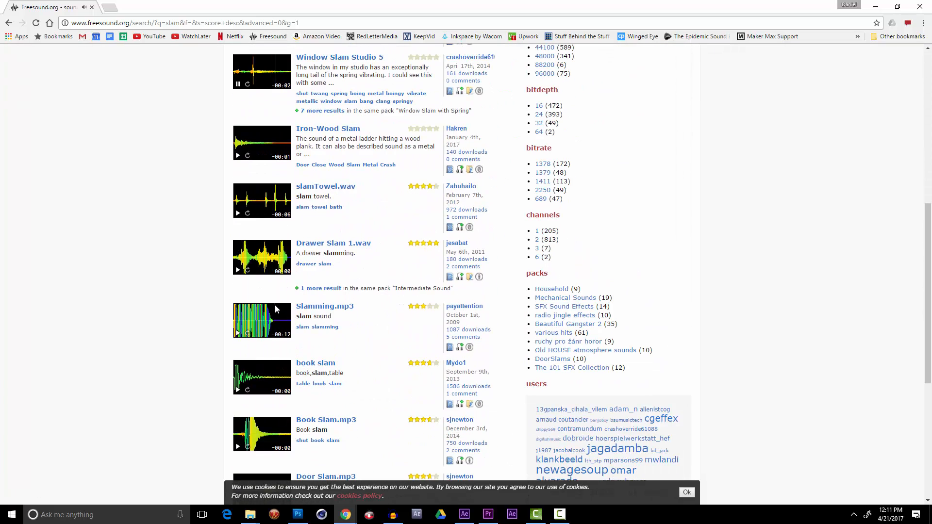
Replace the search term with "ground" and run the search.
{"action": "scroll", "coordinate": [271, 104], "scroll_direction": "up", "scroll_amount": 8}
{"action": "double_click", "coordinate": [253, 125]}
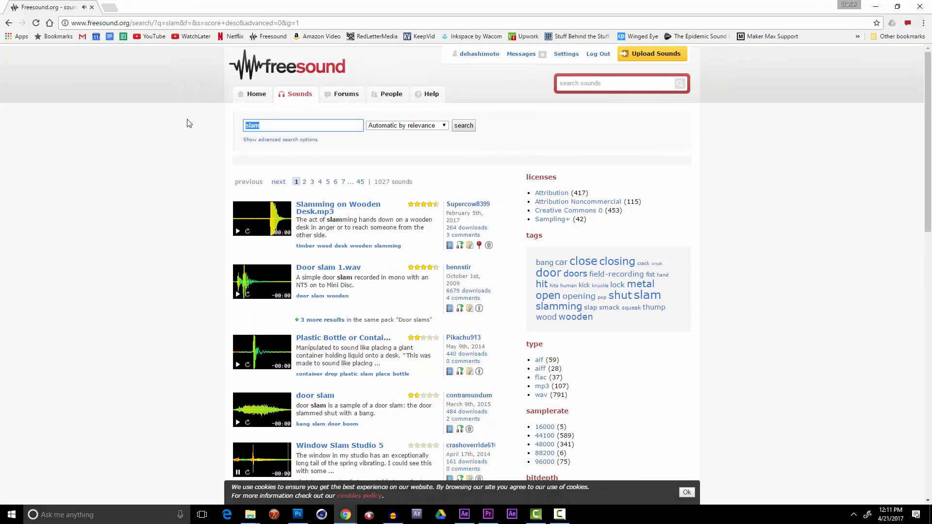
{"action": "type", "text": "gound"}
{"action": "key", "text": "BackSpace"}
{"action": "key", "text": "BackSpace"}
{"action": "type", "text": "round"}
{"action": "key", "text": "Return"}
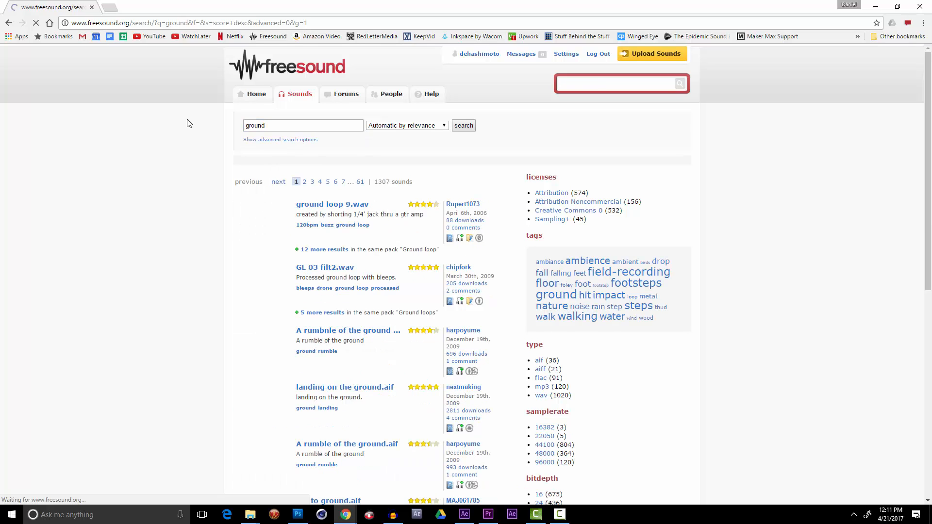
Search for "ground hit" and preview sounds such as the soccer ball, stone dropping and "Bundle falling to ground".
{"action": "left_click", "coordinate": [292, 122]}
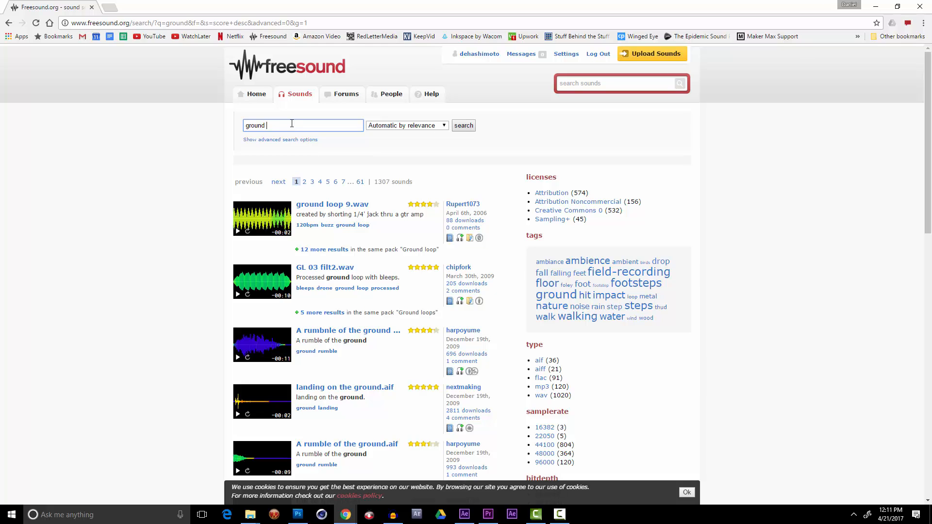
{"action": "type", "text": "hit"}
{"action": "key", "text": "Return"}
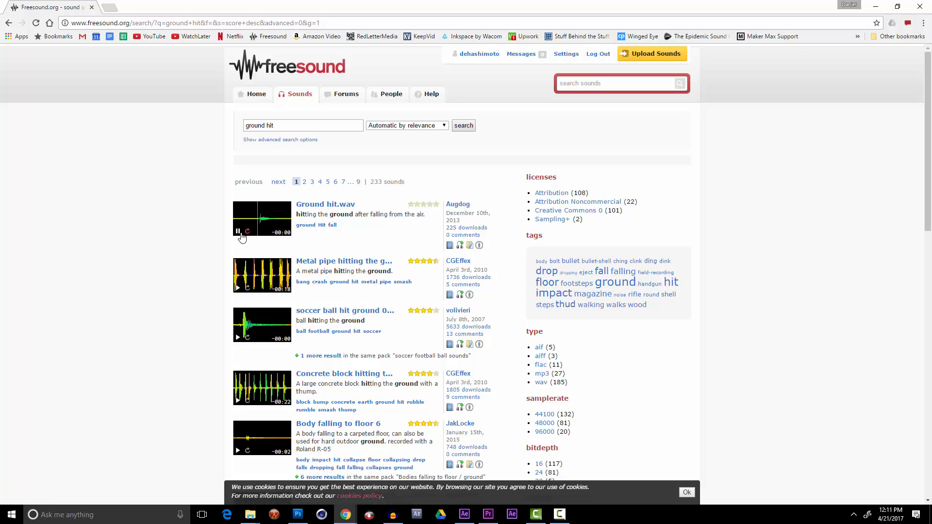
{"action": "left_click", "coordinate": [237, 338]}
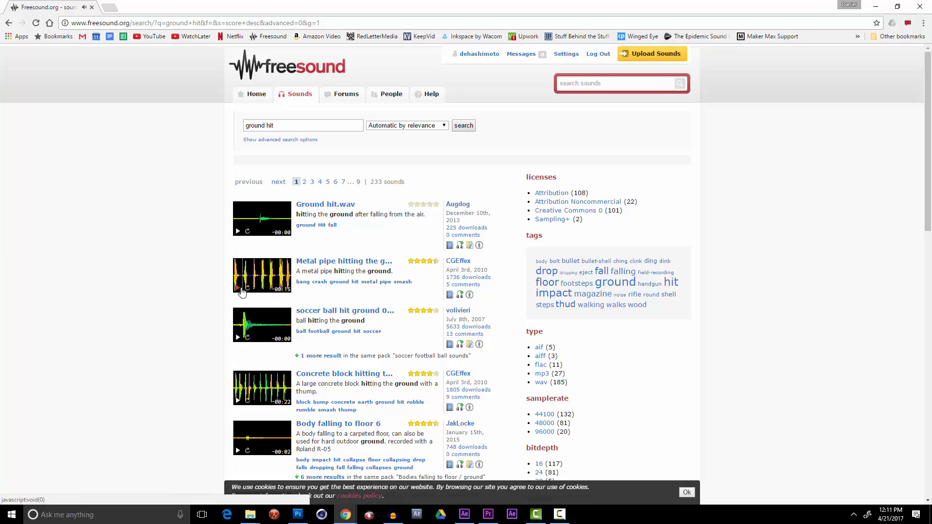
{"action": "scroll", "coordinate": [242, 293], "scroll_direction": "down", "scroll_amount": 4}
{"action": "left_click", "coordinate": [238, 328]}
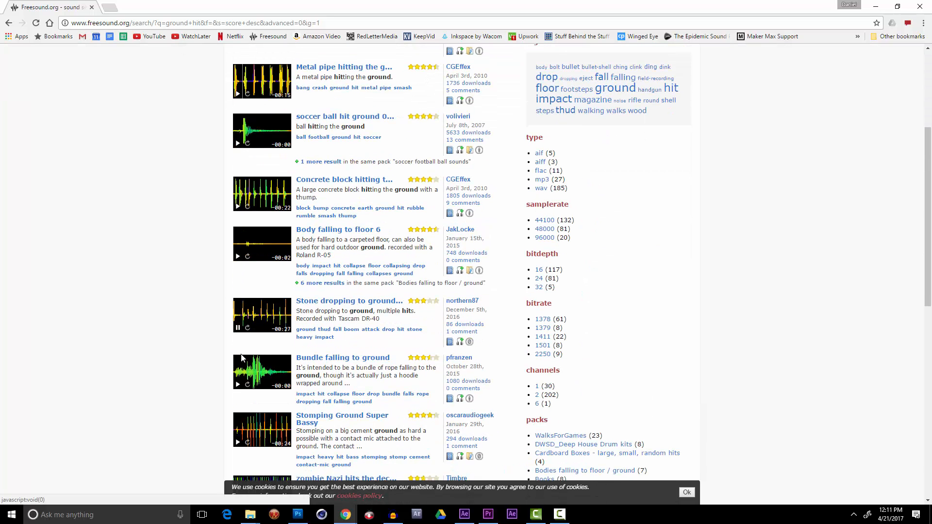
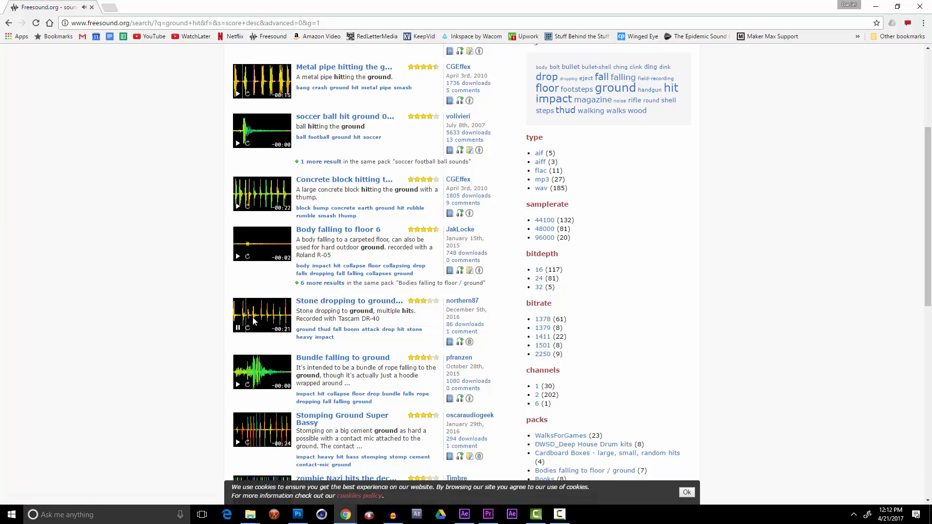
{"action": "left_click", "coordinate": [237, 384]}
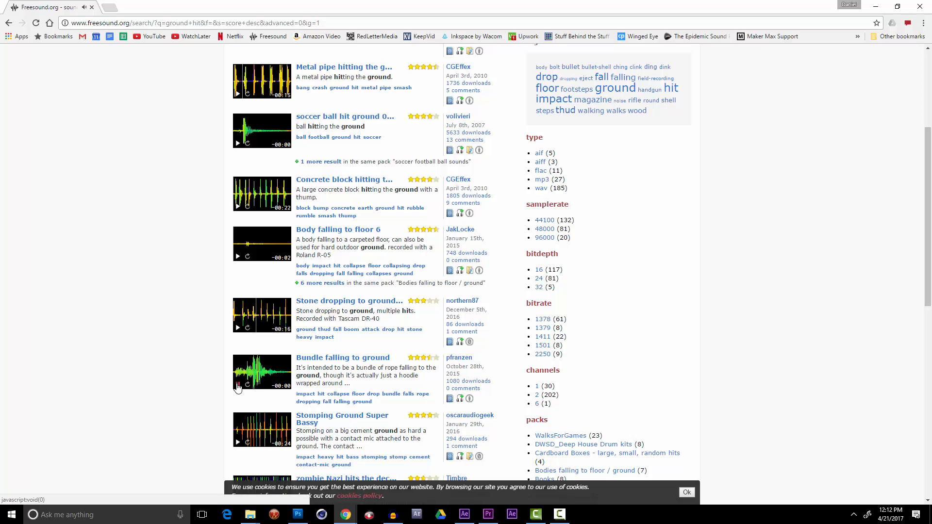
{"action": "scroll", "coordinate": [396, 376], "scroll_direction": "down", "scroll_amount": 2}
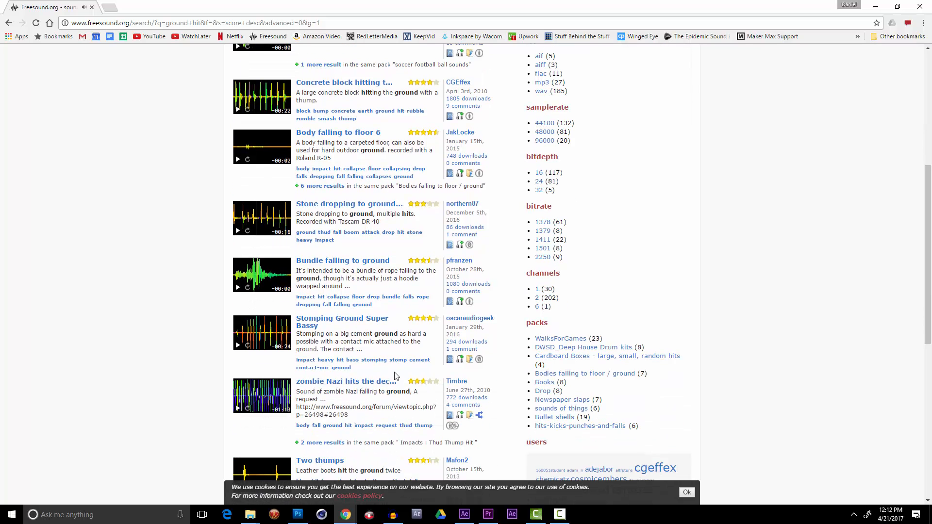
Save the "Bundle falling to ground" OGG sound in the FAST AND FURIOUS folder and open the downloaded file.
{"action": "left_click", "coordinate": [348, 261]}
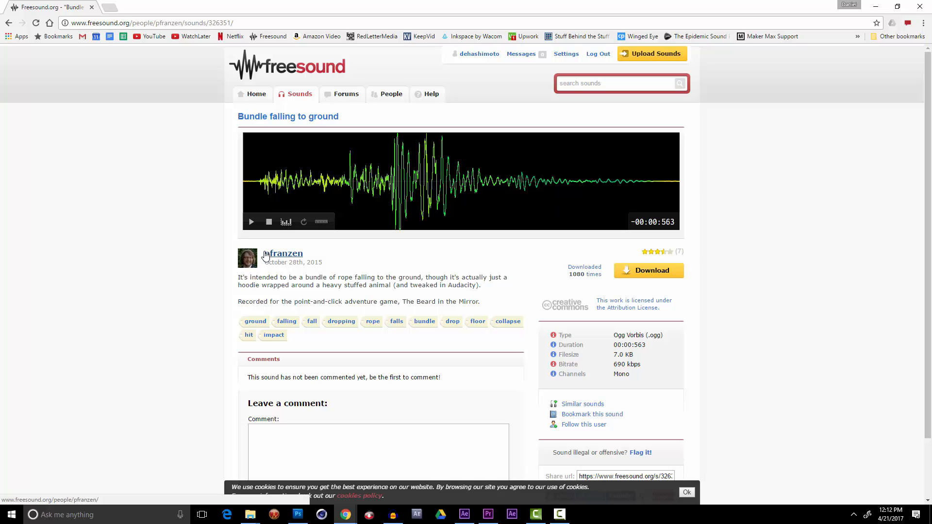
{"action": "left_click", "coordinate": [638, 277]}
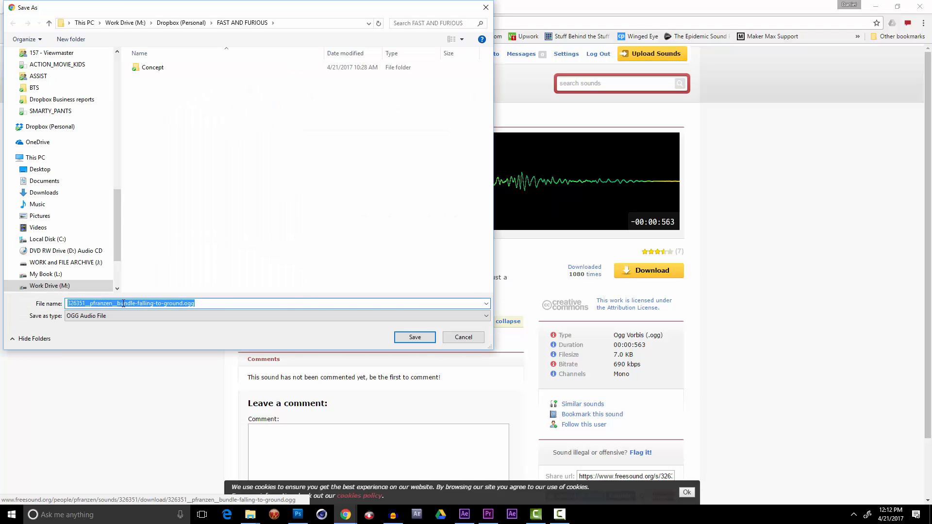
{"action": "left_click_drag", "start_coordinate": [115, 303], "coordinate": [0, 325]}
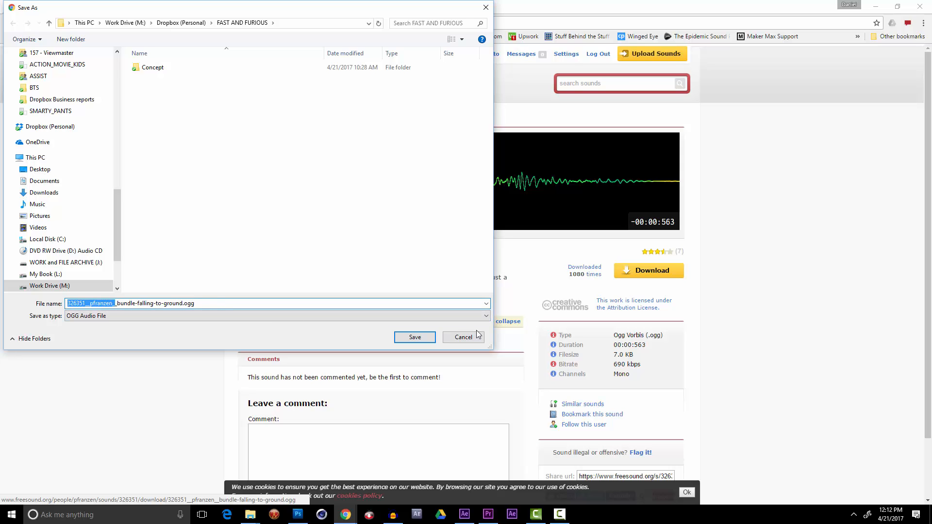
{"action": "key", "text": "Return"}
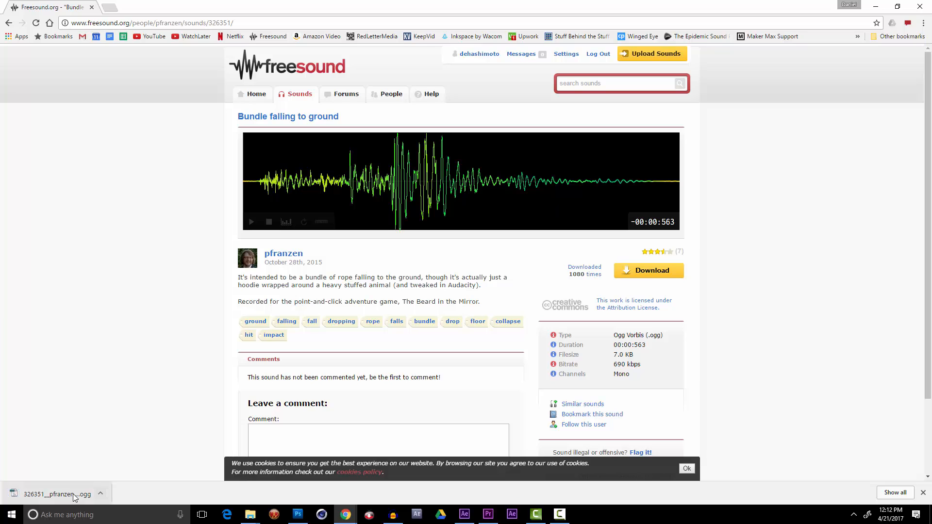
{"action": "left_click", "coordinate": [73, 494]}
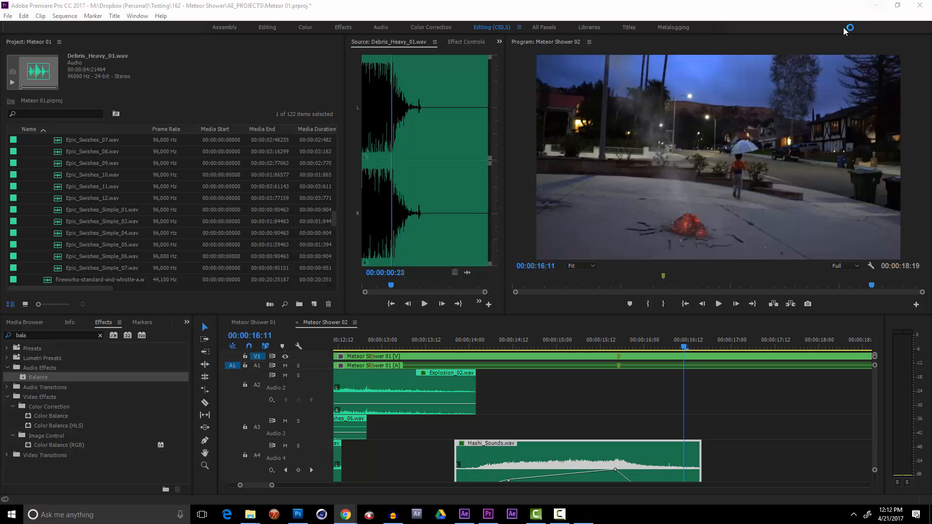
Select the SFX bin in the Premiere Pro project and begin importing media into it.
{"action": "scroll", "coordinate": [87, 183], "scroll_direction": "up", "scroll_amount": 10}
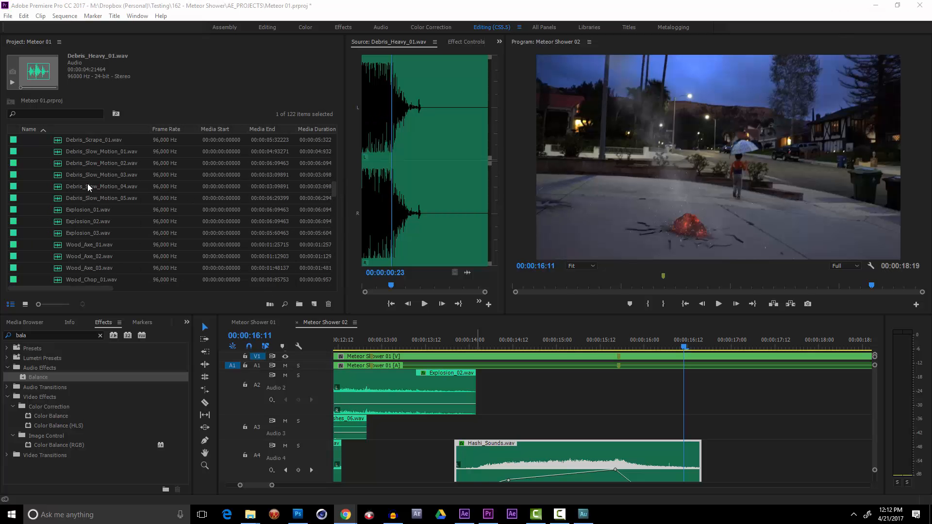
{"action": "scroll", "coordinate": [68, 178], "scroll_direction": "up", "scroll_amount": 5}
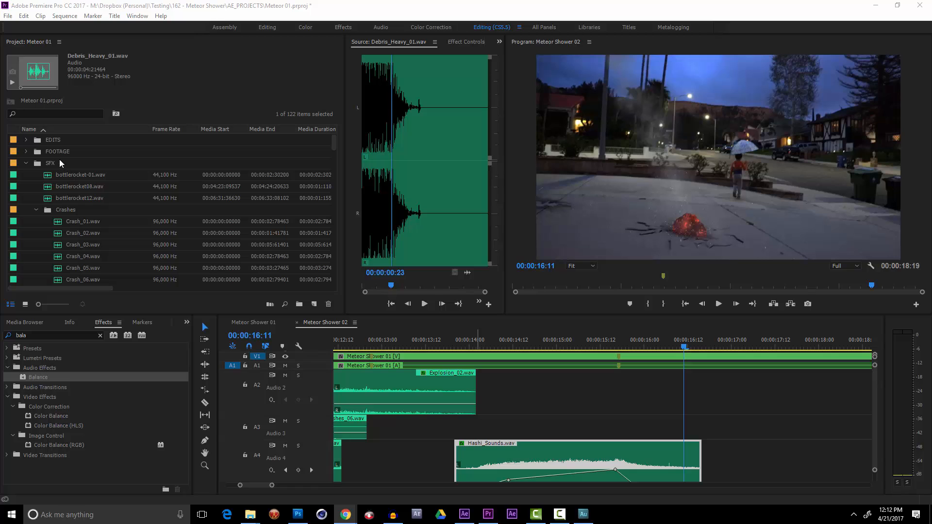
{"action": "left_click", "coordinate": [54, 163]}
{"action": "key", "text": "ctrl+i"}
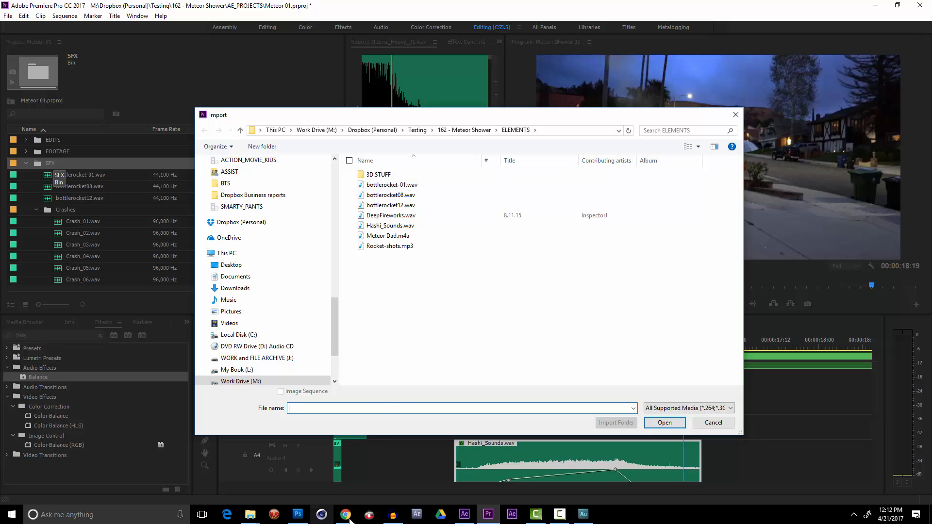
Switch to the browser, save the bundle sound in the ELEMENTS folder of 162 - Meteor Shower, and return to Premiere Pro's import.
{"action": "mouse_move", "coordinate": [345, 514]}
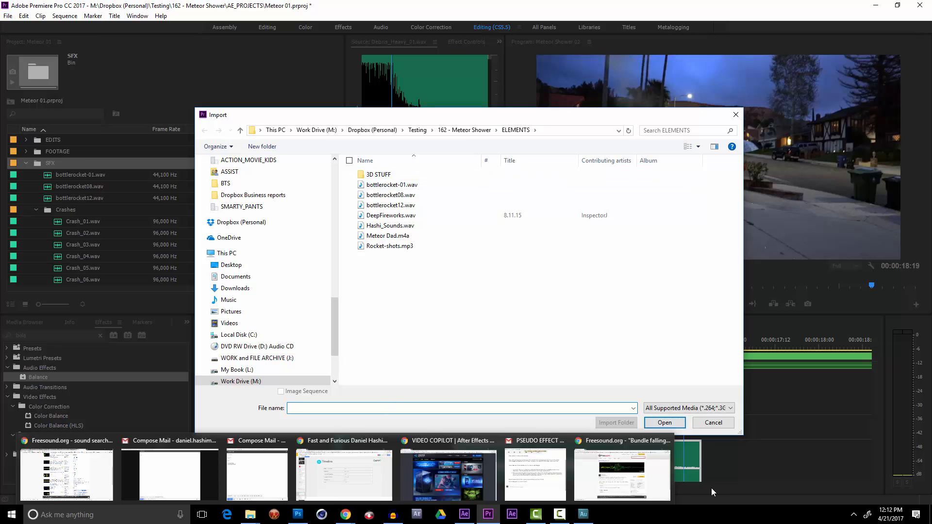
{"action": "left_click", "coordinate": [630, 466]}
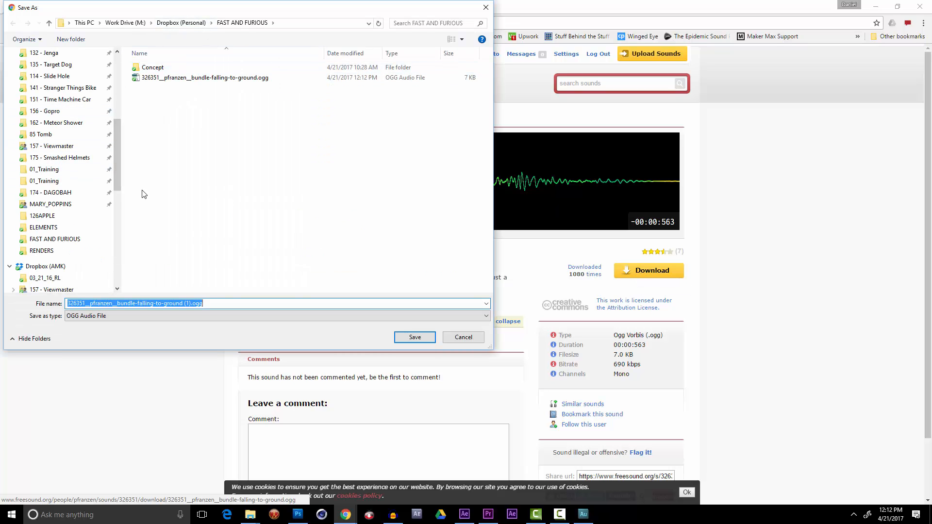
{"action": "left_click", "coordinate": [73, 123]}
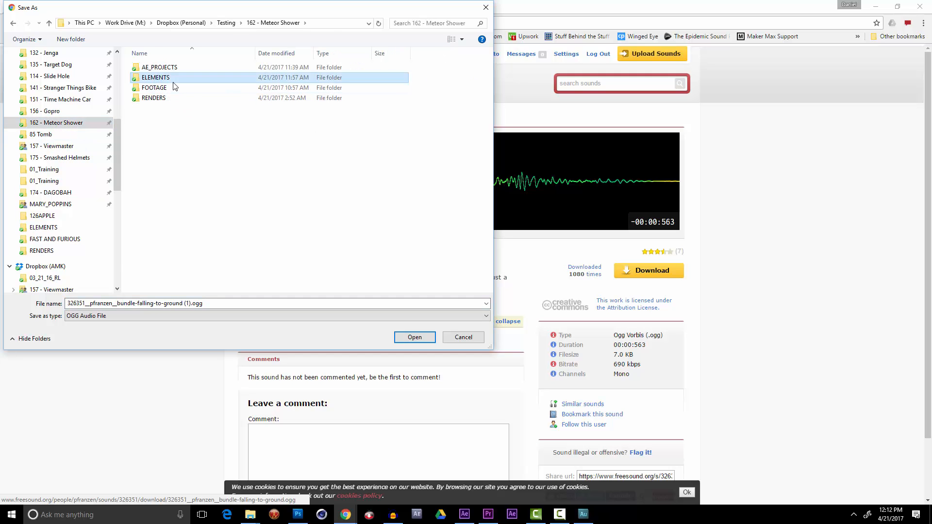
{"action": "double_click", "coordinate": [155, 78]}
{"action": "left_click", "coordinate": [432, 337]}
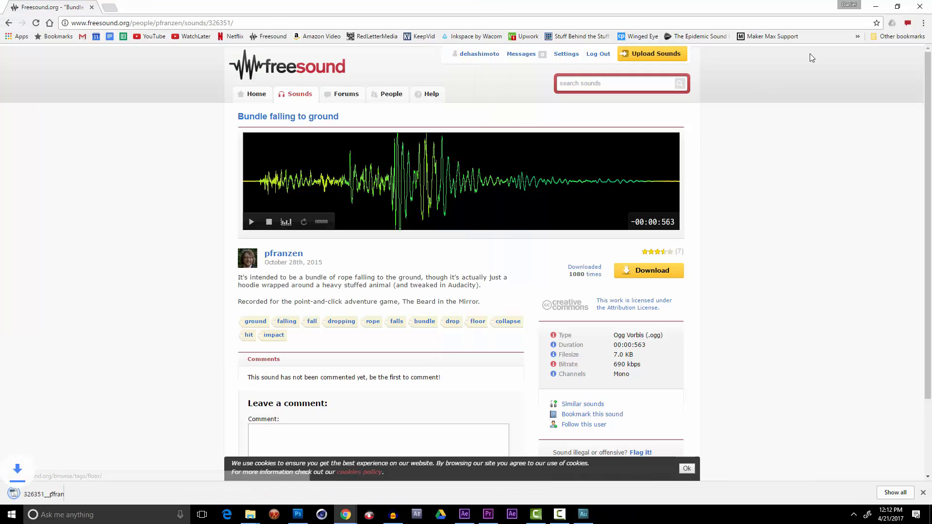
{"action": "key", "text": "alt+Tab"}
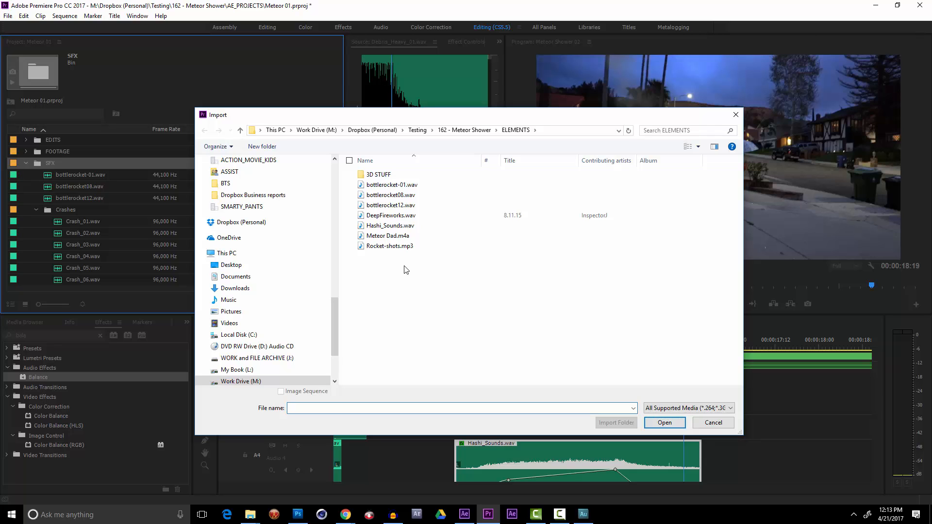
Open the ELEMENTS folder of 162 - Meteor Shower in a separate window and open the bundle-falling-to-ground OGG in Adobe Audition.
{"action": "right_click", "coordinate": [382, 177]}
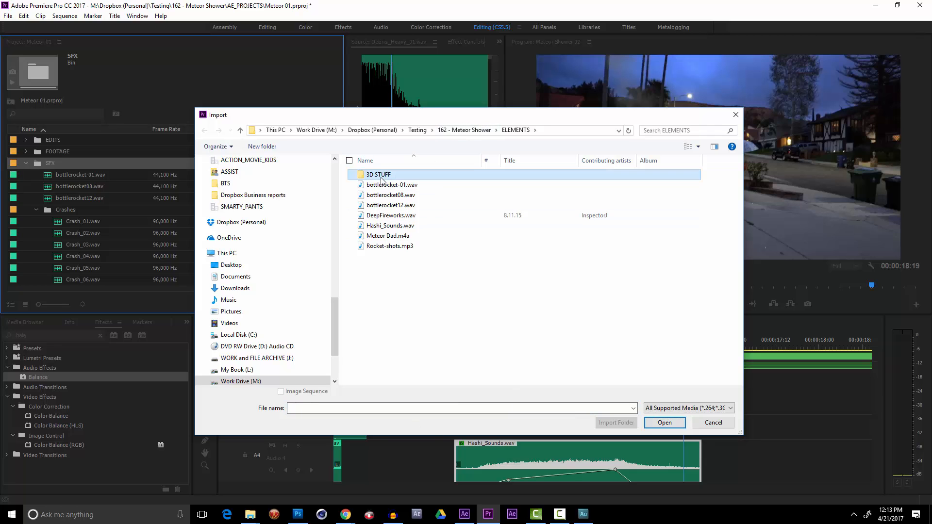
{"action": "left_click", "coordinate": [500, 134]}
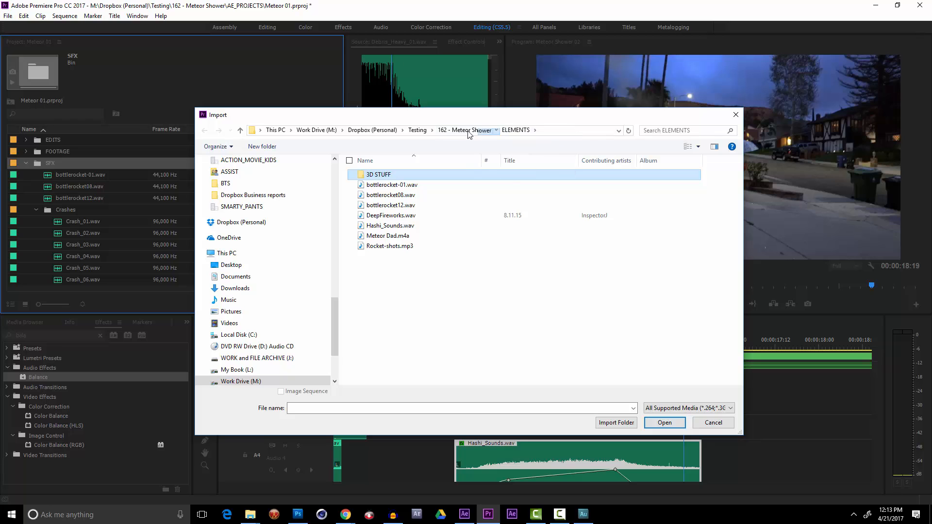
{"action": "left_click", "coordinate": [468, 130]}
{"action": "right_click", "coordinate": [375, 187]}
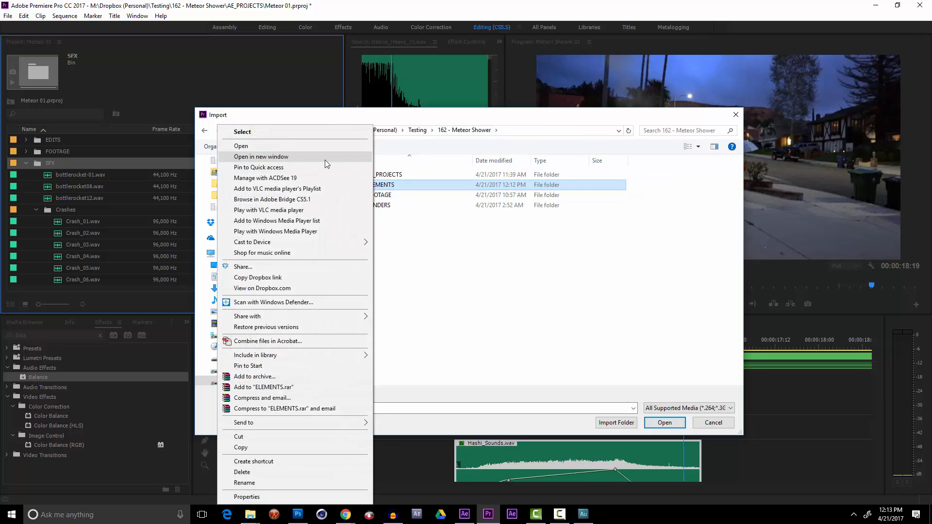
{"action": "left_click", "coordinate": [263, 154]}
{"action": "left_click", "coordinate": [583, 245]}
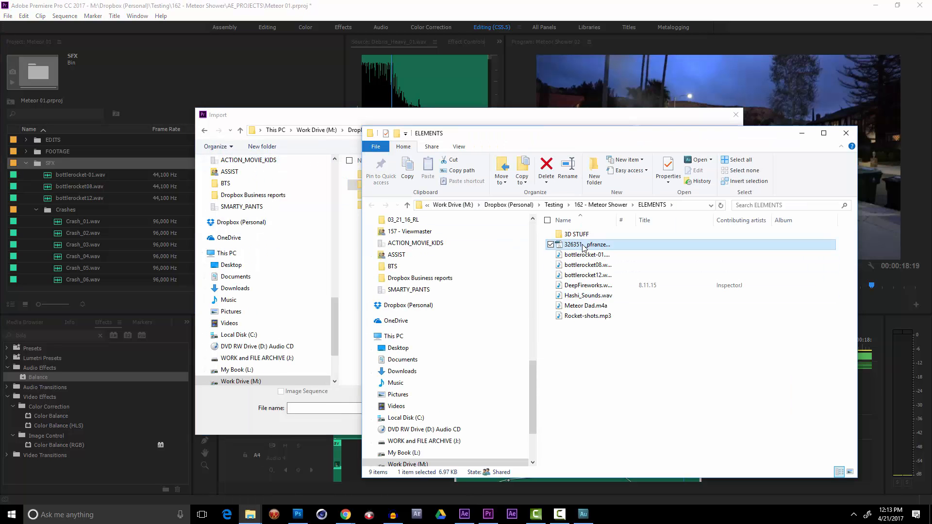
{"action": "double_click", "coordinate": [577, 245]}
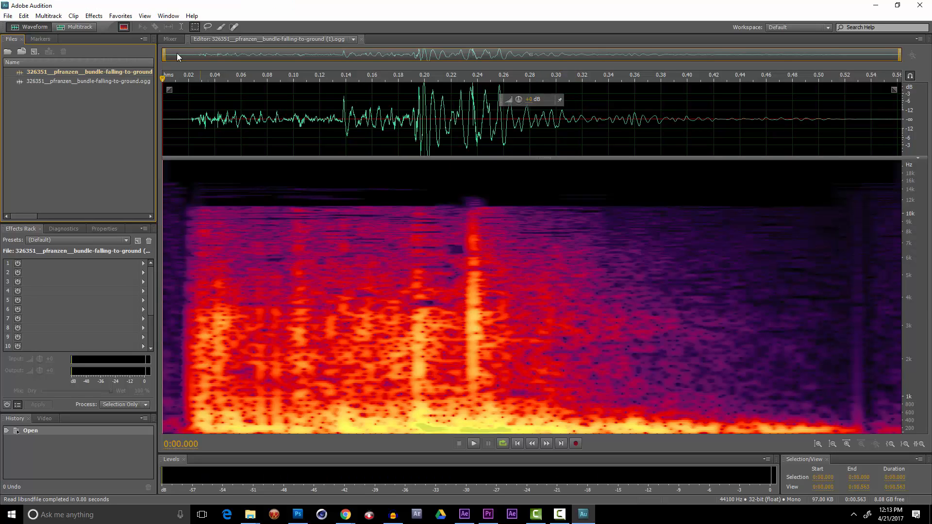
Save the bundle-falling-to-ground sound as a Wave PCM file in the ELEMENTS folder and close Audition.
{"action": "left_click", "coordinate": [8, 16]}
{"action": "left_click", "coordinate": [51, 132]}
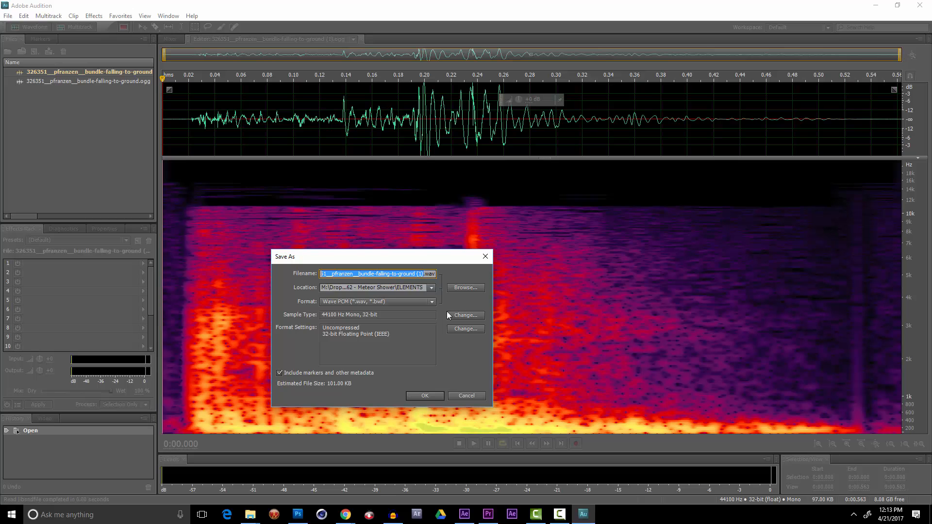
{"action": "left_click", "coordinate": [425, 395]}
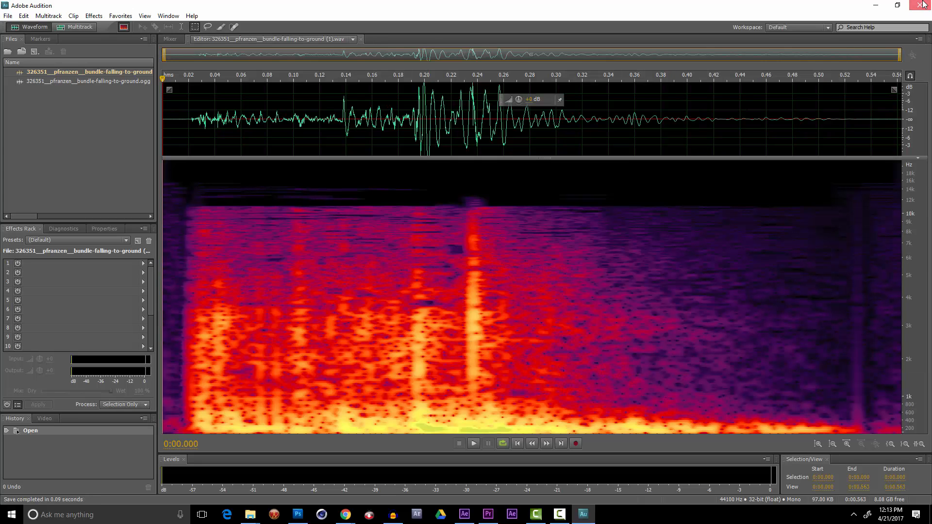
{"action": "left_click", "coordinate": [922, 5]}
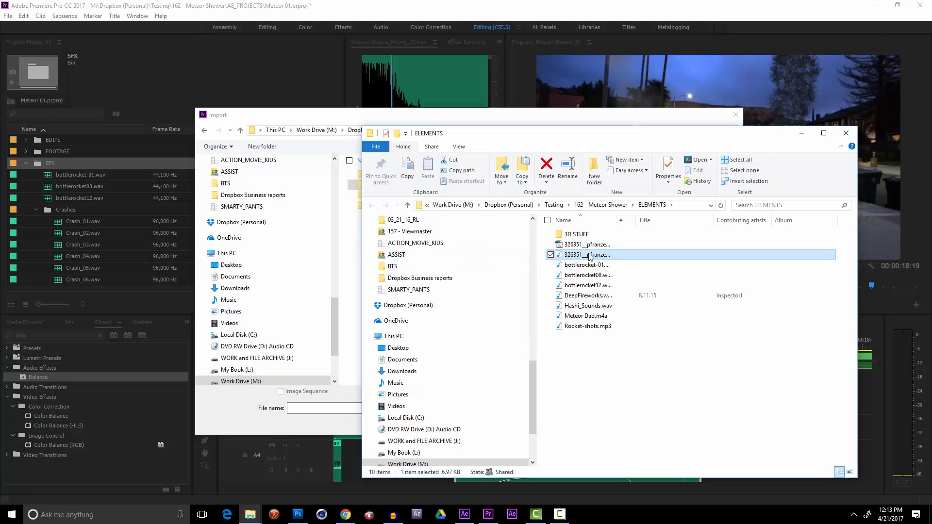
Return to Premiere Pro's import and bring the bundle-falling-to-ground WAV from ELEMENTS into the SFX bin.
{"action": "left_click_drag", "start_coordinate": [590, 257], "coordinate": [91, 254]}
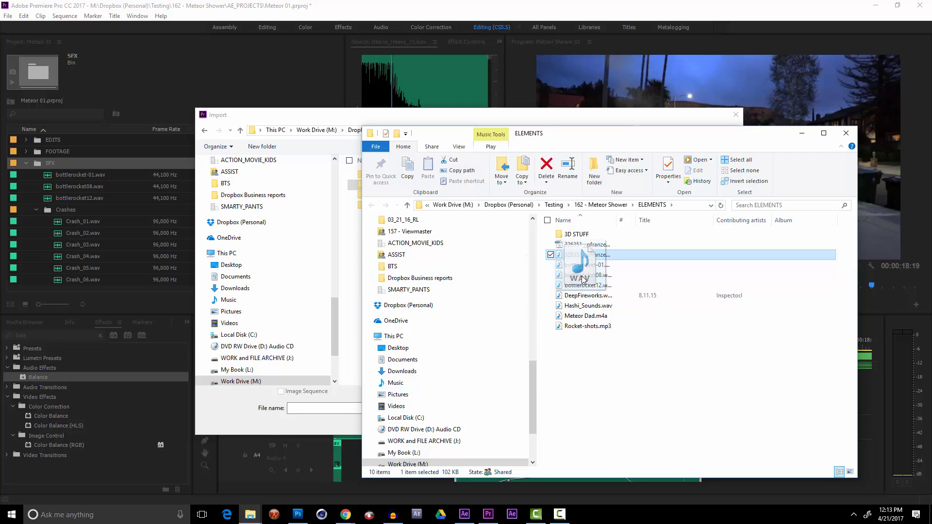
{"action": "left_click", "coordinate": [356, 120]}
{"action": "double_click", "coordinate": [393, 187]}
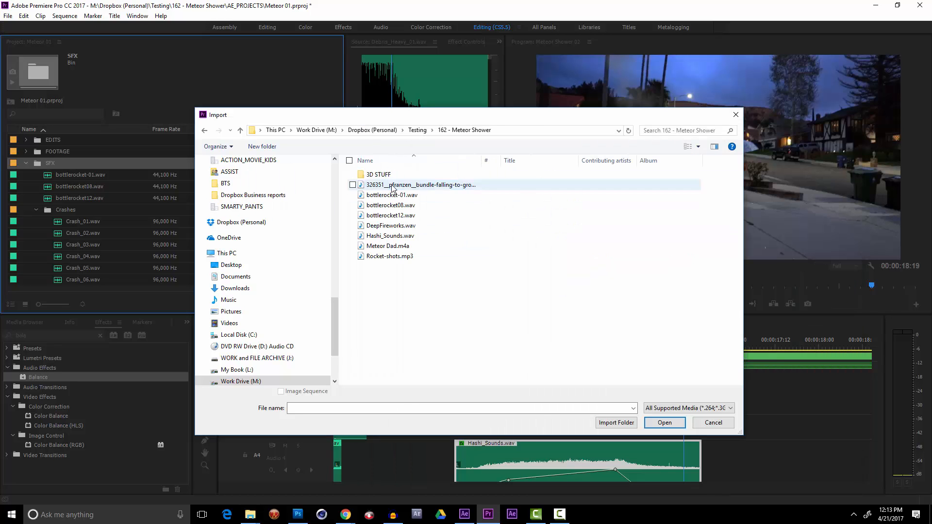
{"action": "left_click", "coordinate": [394, 188]}
{"action": "double_click", "coordinate": [394, 187]}
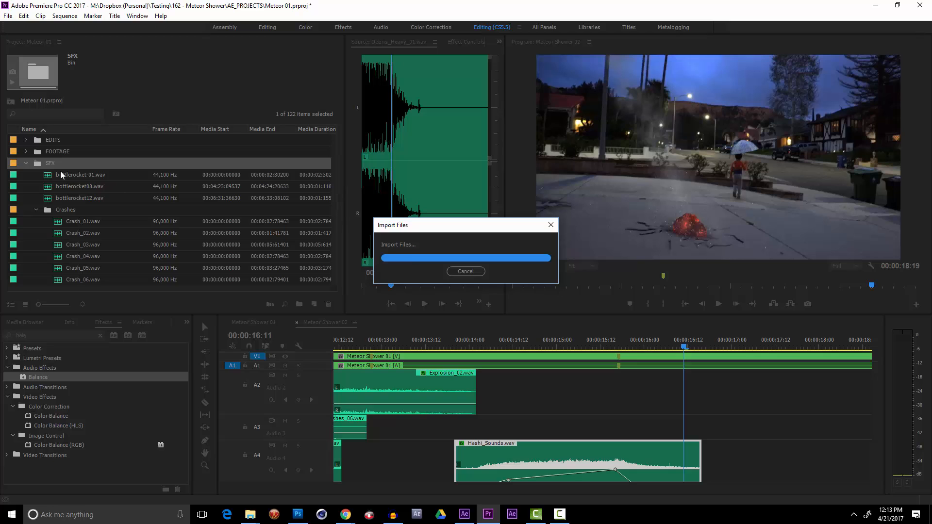
Place the bundle-falling-to-ground clip on Audio 2 at the 00:00:15:17 meteor impact, raise its volume about 1.84 dB, and play it back.
{"action": "left_click_drag", "start_coordinate": [52, 175], "coordinate": [640, 391]}
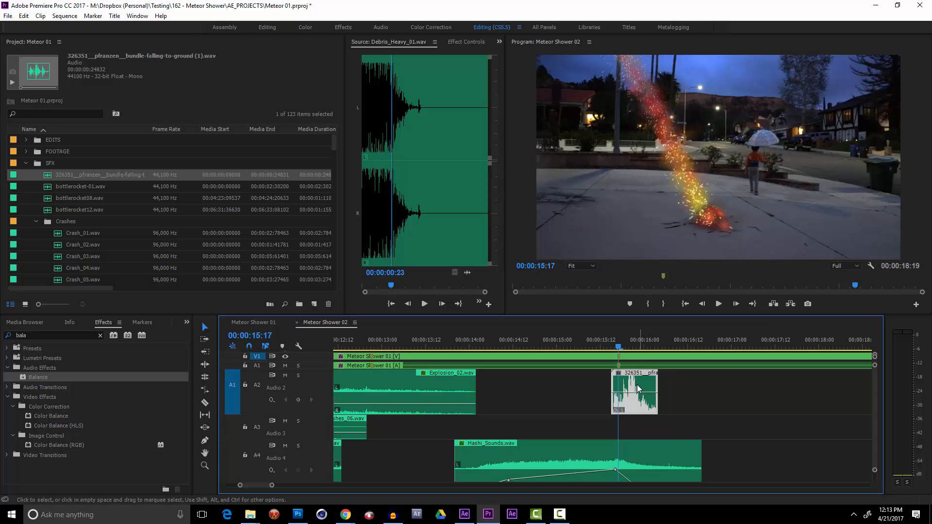
{"action": "left_click_drag", "start_coordinate": [620, 348], "coordinate": [495, 347]}
{"action": "key", "text": "space"}
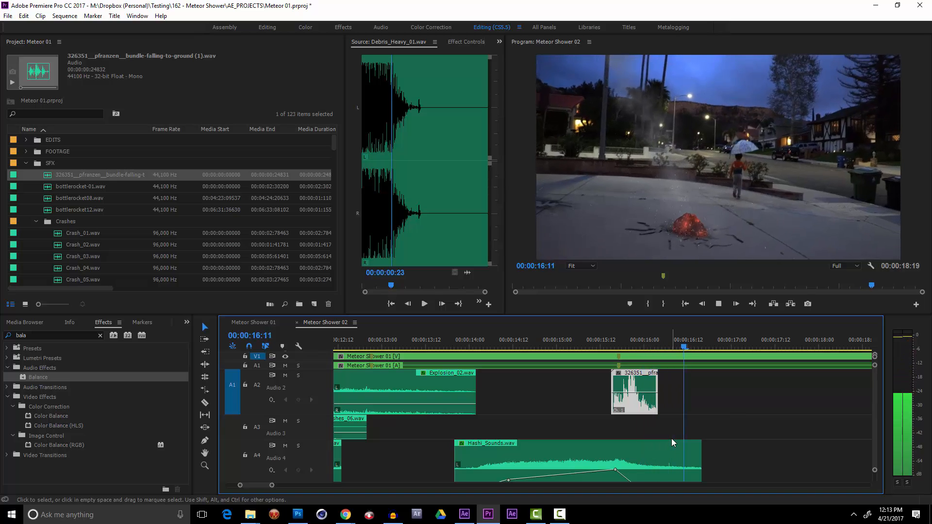
{"action": "key", "text": "space"}
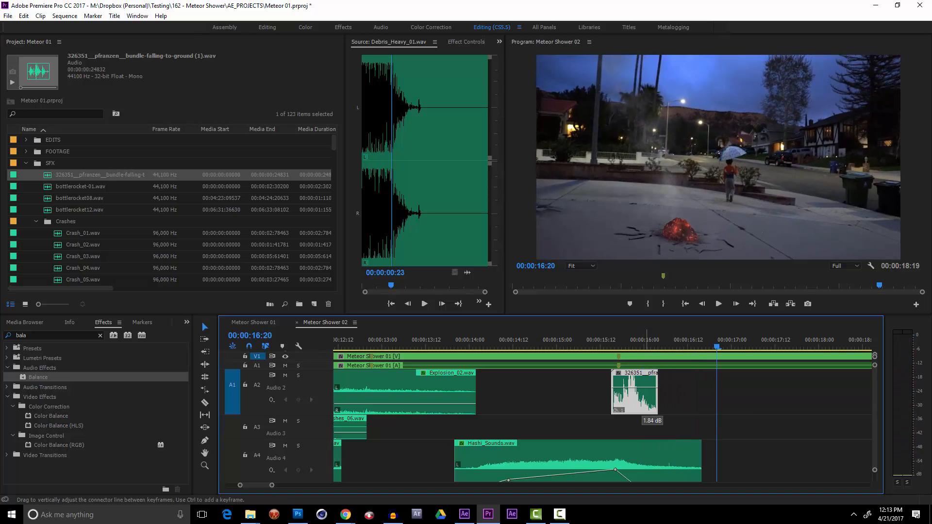
{"action": "left_click", "coordinate": [602, 340]}
{"action": "key", "text": "space"}
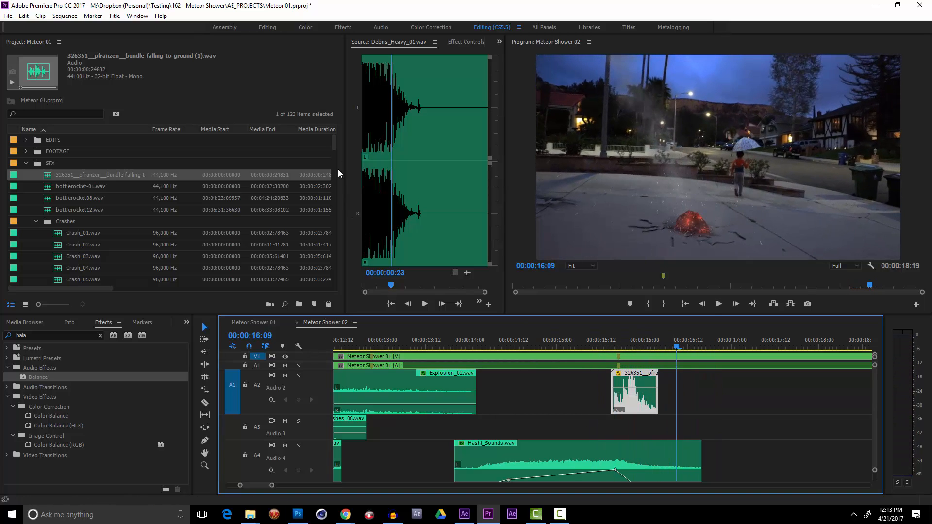
Audition Crash_03.wav and Crash_Debris_01.wav from the Crashes bin in the Source monitor.
{"action": "left_click_drag", "start_coordinate": [334, 144], "coordinate": [334, 159]}
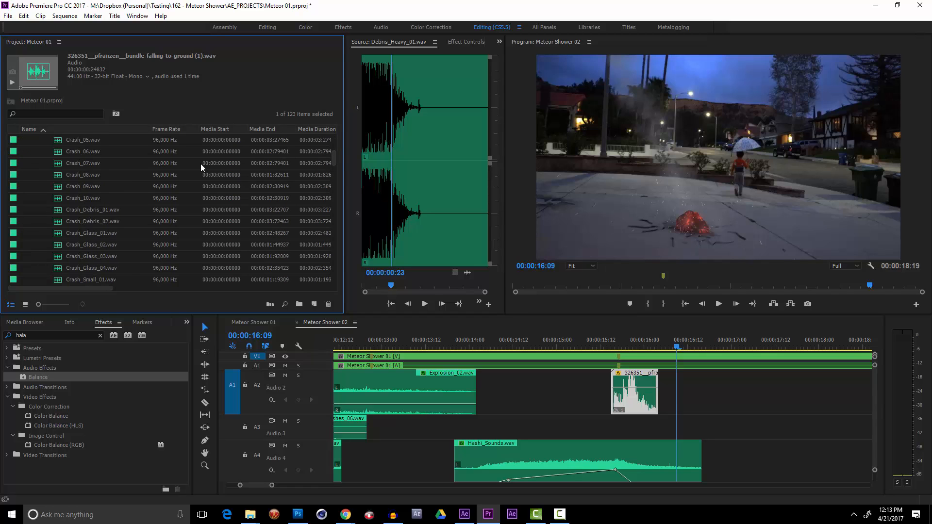
{"action": "scroll", "coordinate": [112, 173], "scroll_direction": "up", "scroll_amount": 3}
{"action": "double_click", "coordinate": [88, 174]}
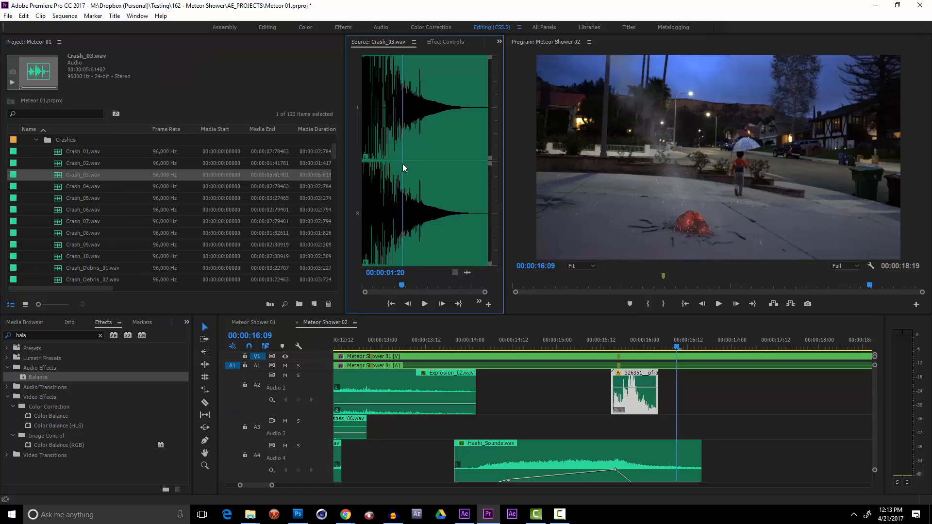
{"action": "key", "text": "space"}
{"action": "left_click", "coordinate": [97, 268]}
{"action": "left_click", "coordinate": [93, 267]}
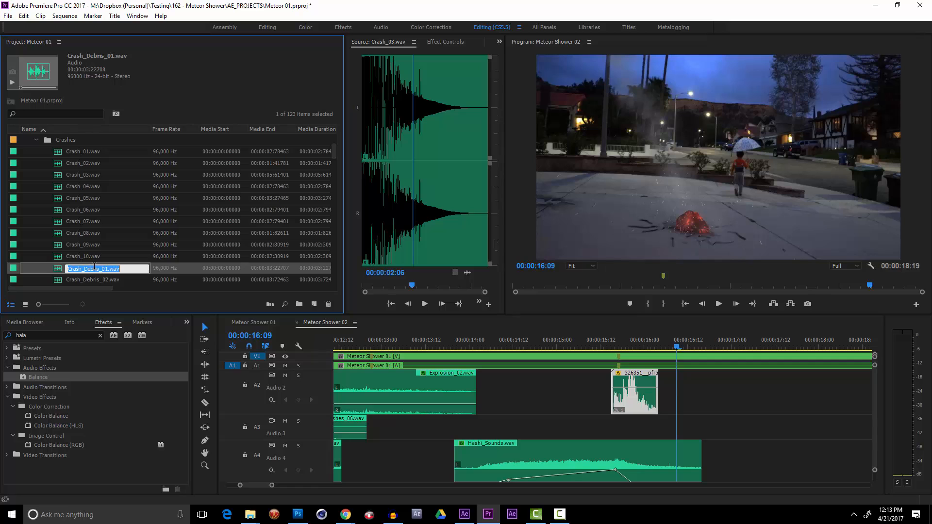
{"action": "double_click", "coordinate": [70, 271]}
{"action": "key", "text": "space"}
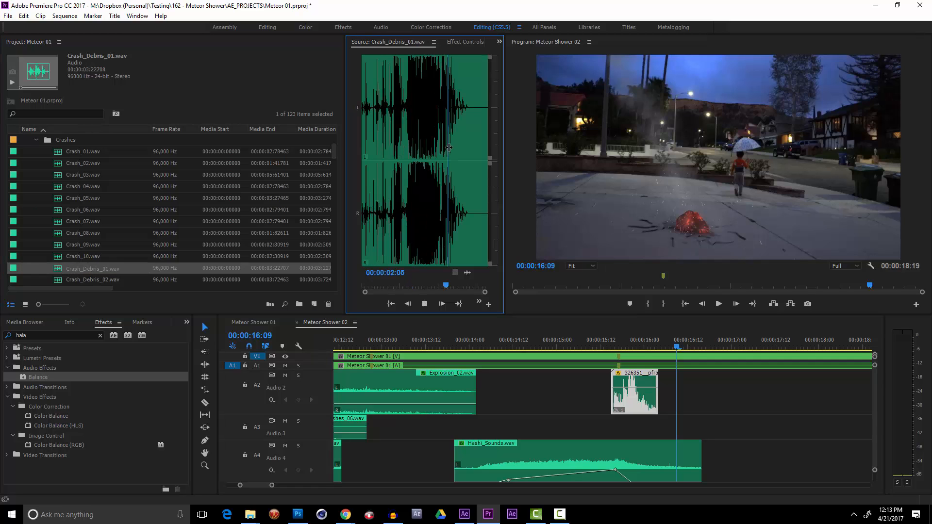
{"action": "left_click", "coordinate": [421, 153]}
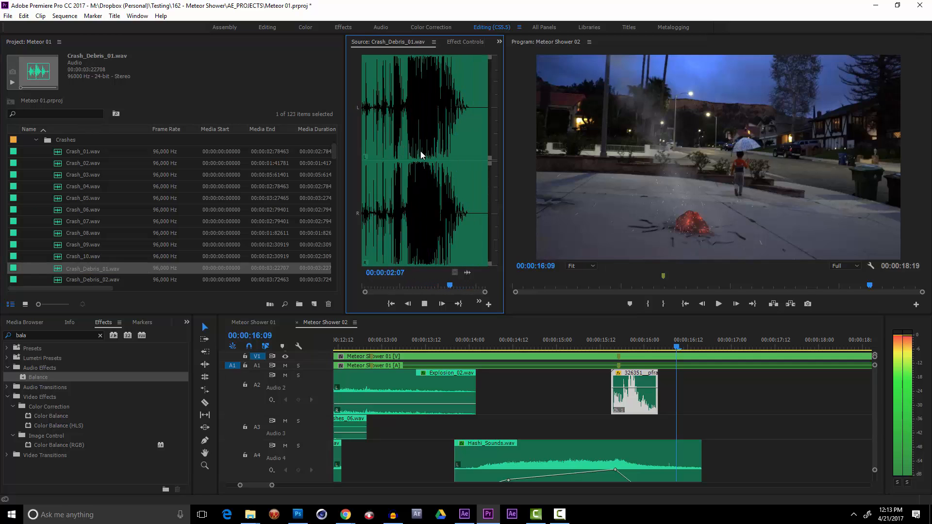
{"action": "left_click", "coordinate": [384, 148]}
Listen to Crash_Debris_02.wav and Crash_Glass_01.wav, and replay Crash_Debris_02.wav for comparison.
{"action": "scroll", "coordinate": [131, 259], "scroll_direction": "down", "scroll_amount": 1}
{"action": "double_click", "coordinate": [94, 244]}
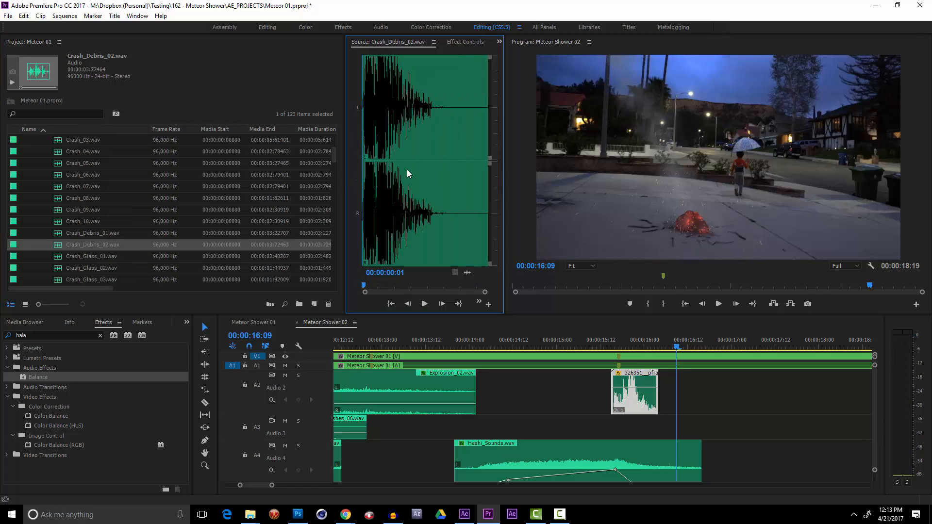
{"action": "key", "text": "space"}
{"action": "left_click", "coordinate": [75, 256]}
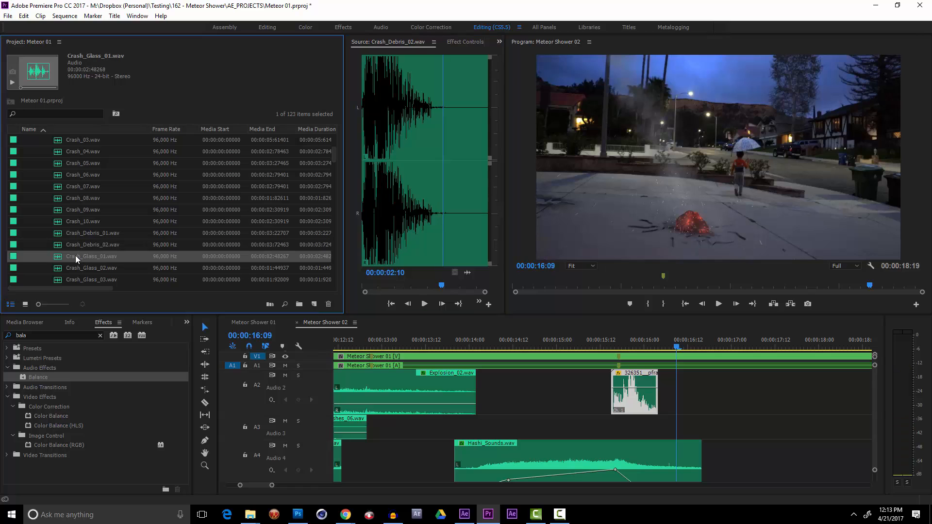
{"action": "left_click_drag", "start_coordinate": [74, 255], "coordinate": [394, 174]}
{"action": "key", "text": "space"}
{"action": "scroll", "coordinate": [188, 209], "scroll_direction": "down", "scroll_amount": 2}
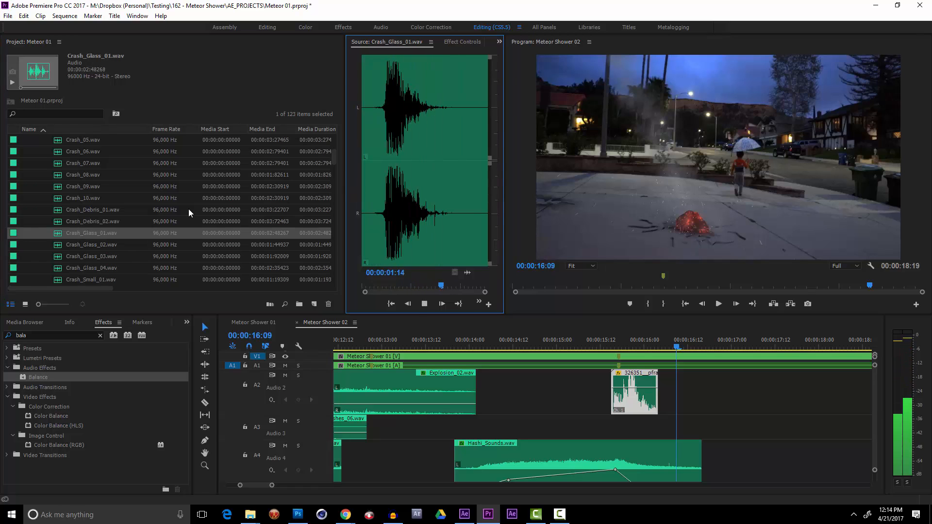
{"action": "left_click", "coordinate": [83, 222]}
{"action": "double_click", "coordinate": [57, 223]}
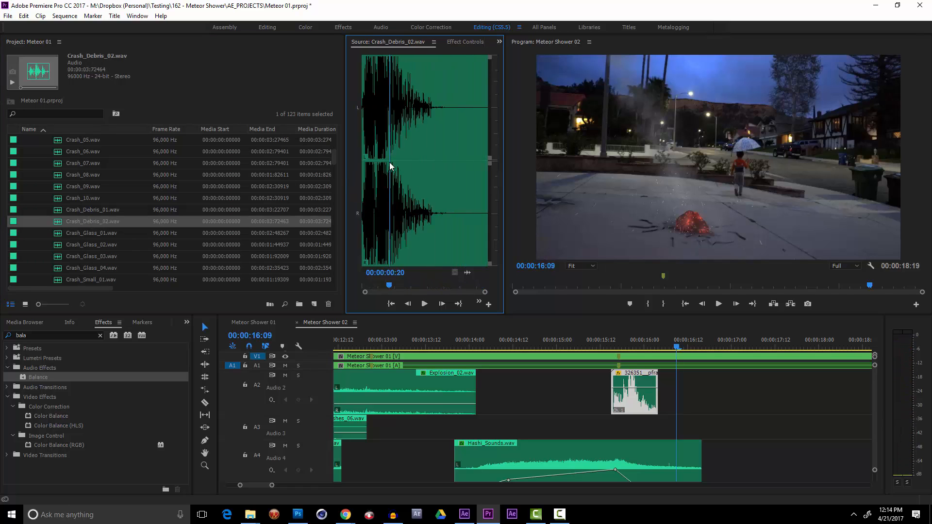
{"action": "key", "text": "space"}
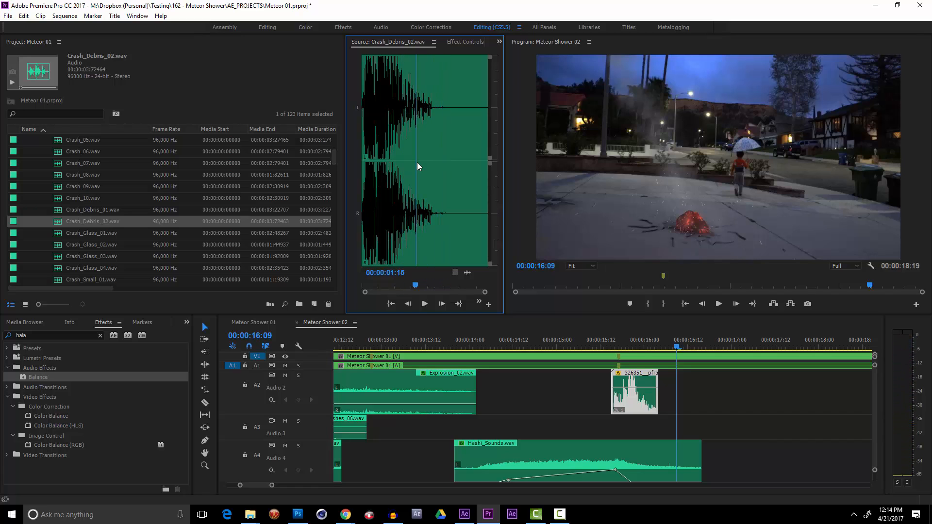
Reload Crash_Debris_01.wav in the Source monitor and listen to its closing debris section again.
{"action": "double_click", "coordinate": [121, 212]}
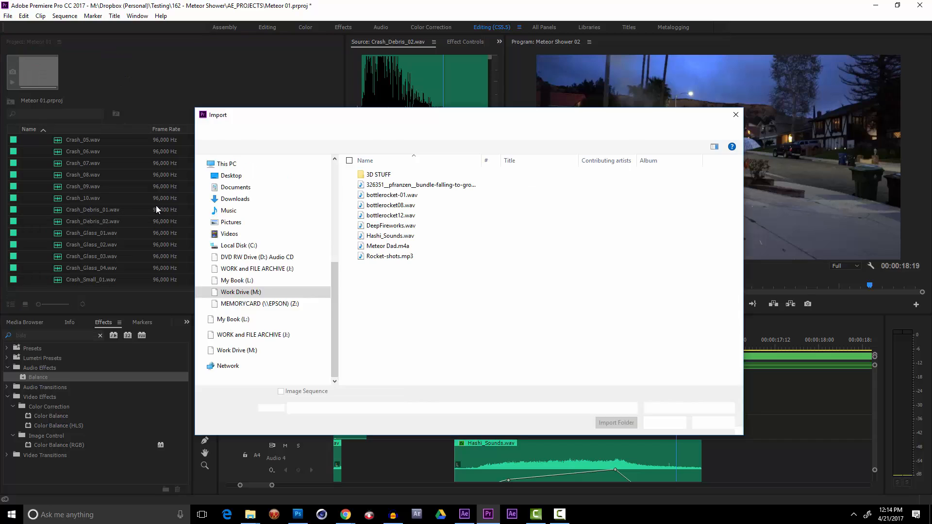
{"action": "left_click", "coordinate": [714, 423]}
{"action": "double_click", "coordinate": [66, 211]}
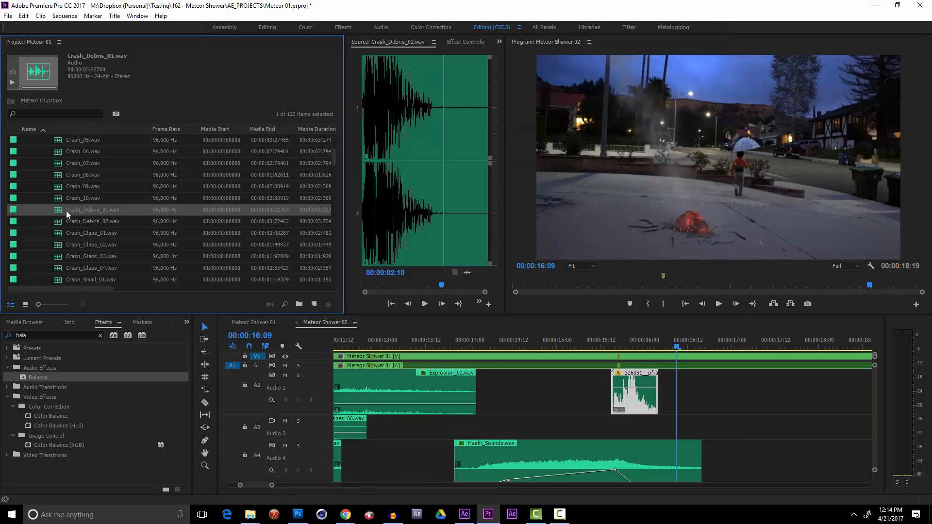
{"action": "key", "text": "space"}
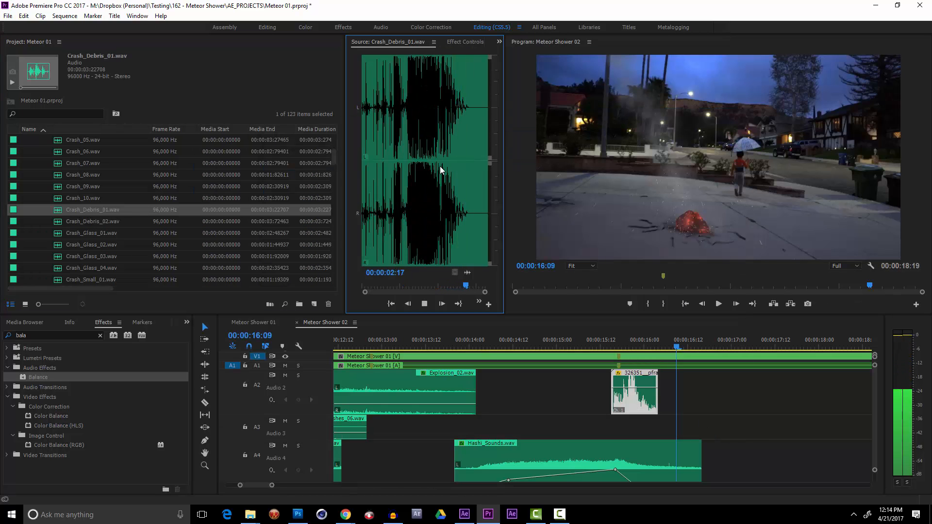
{"action": "left_click", "coordinate": [408, 167]}
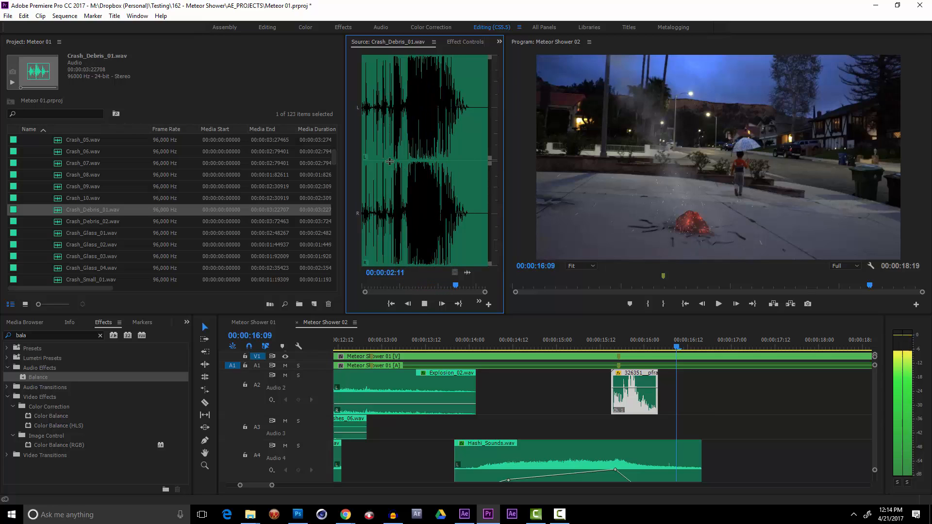
{"action": "key", "text": "space"}
{"action": "key", "text": "space"}
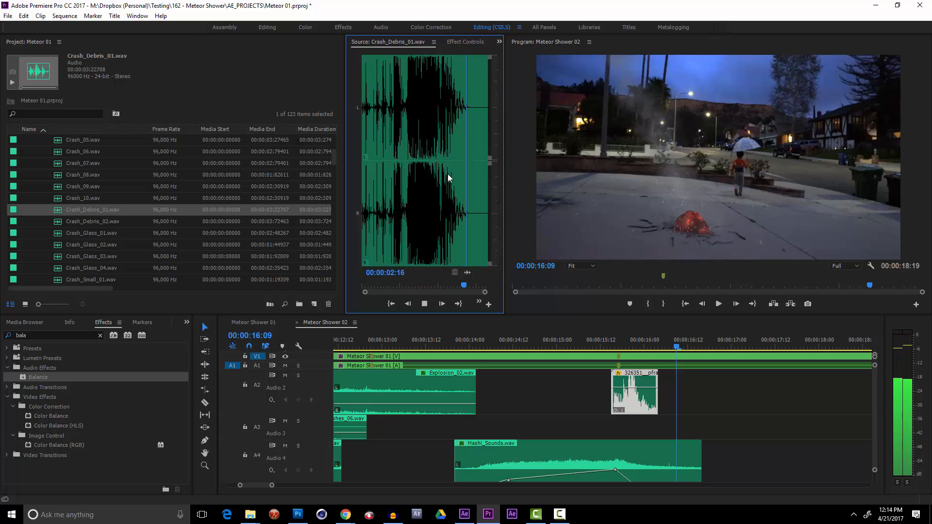
Widen the Source monitor and mark a one-second range of Crash_Debris_01.wav starting at 00:00:02:01.
{"action": "left_click", "coordinate": [442, 176]}
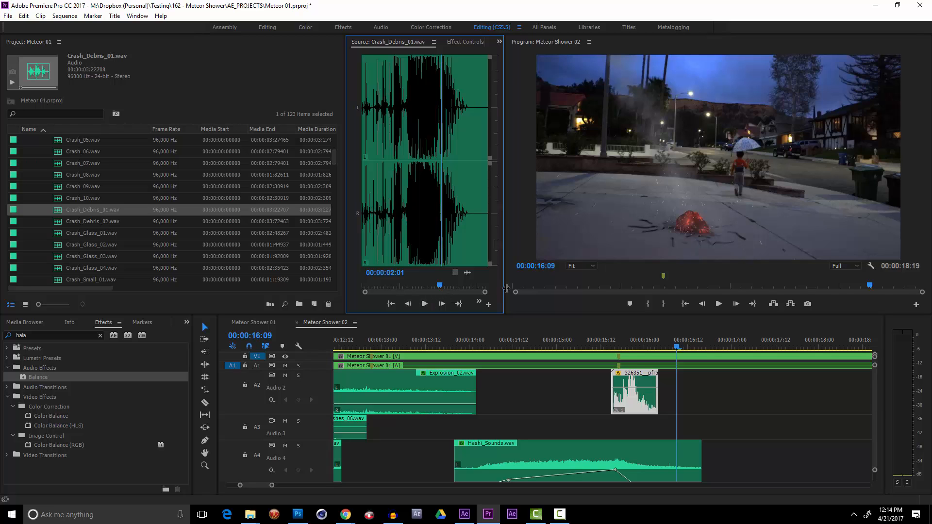
{"action": "left_click_drag", "start_coordinate": [505, 290], "coordinate": [597, 290]}
{"action": "left_click", "coordinate": [415, 303]}
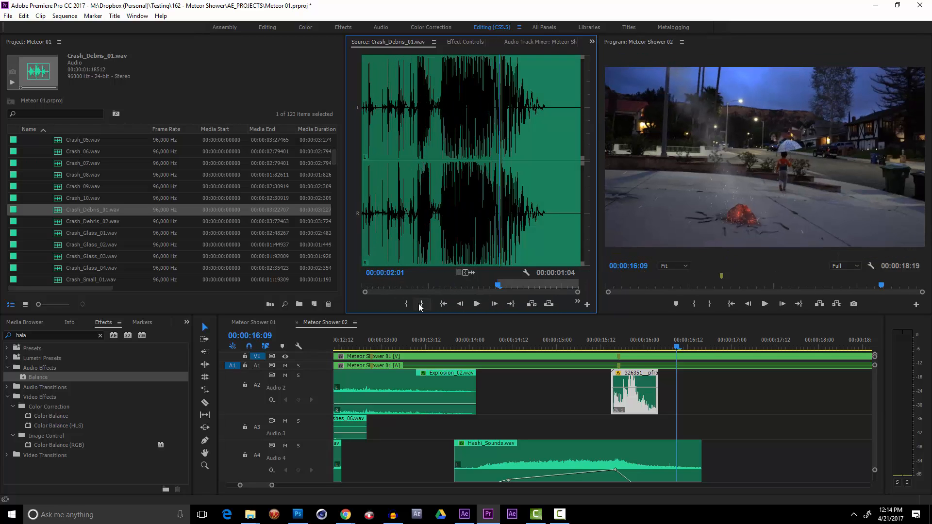
{"action": "key", "text": "space"}
{"action": "left_click", "coordinate": [425, 307]}
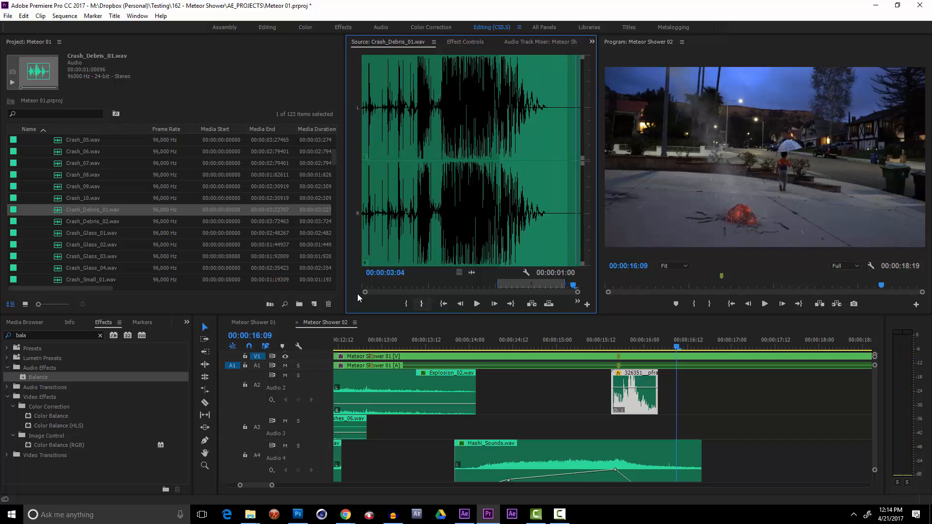
Place the marked Crash_Debris_01.wav range on Audio 2 after the bundle-fall clip and slow it to 50% speed.
{"action": "left_click_drag", "start_coordinate": [107, 217], "coordinate": [689, 390]}
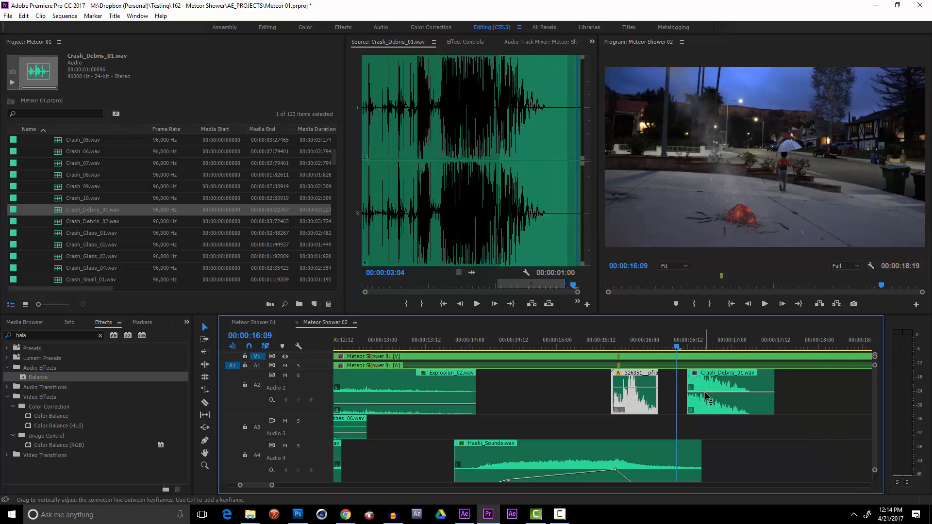
{"action": "right_click", "coordinate": [707, 392]}
{"action": "left_click", "coordinate": [749, 279]}
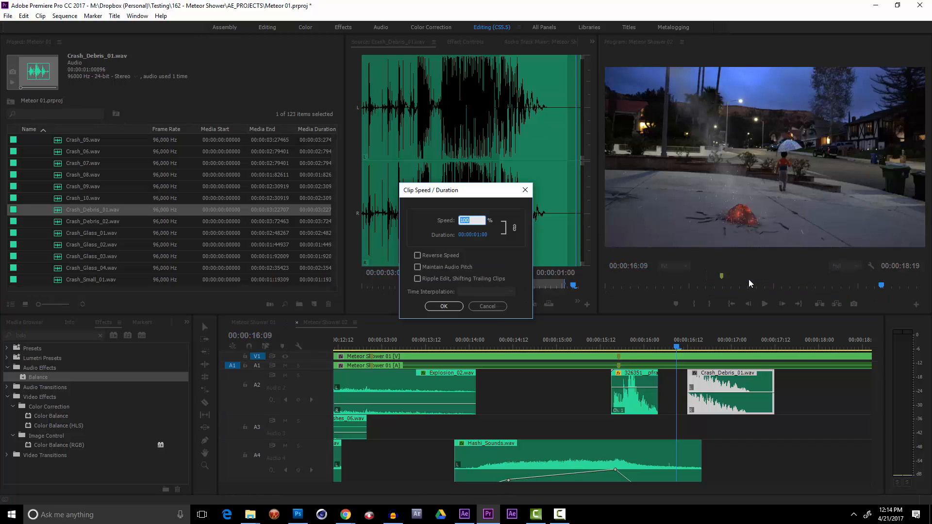
{"action": "type", "text": "50"}
{"action": "key", "text": "Return"}
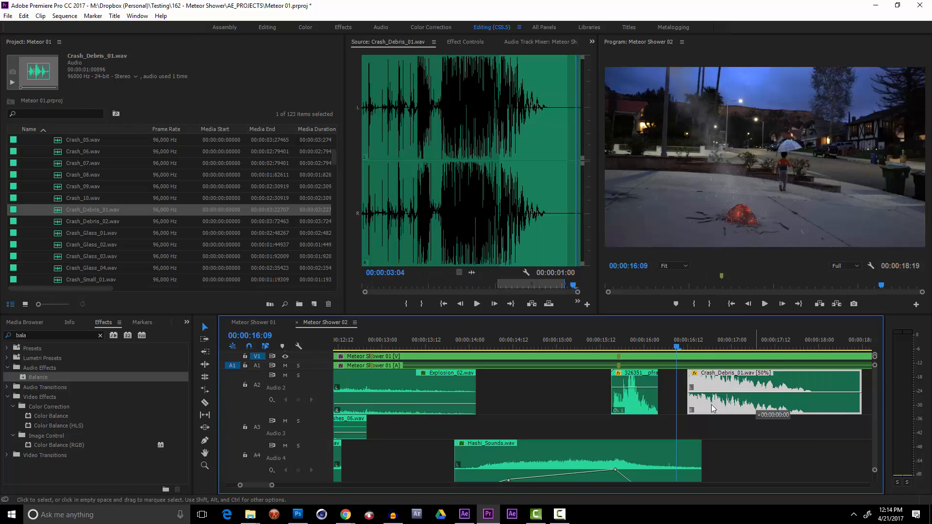
Move the Crash_Debris_01.wav clip to Audio 3, starting at the impact marker under the bundle-fall sound, and play back the impact.
{"action": "left_click_drag", "start_coordinate": [712, 408], "coordinate": [635, 452]}
{"action": "mouse_move", "coordinate": [615, 347]}
{"action": "left_mouse_down"}
{"action": "mouse_move", "coordinate": [590, 345]}
{"action": "mouse_move", "coordinate": [620, 348]}
{"action": "left_mouse_up"}
{"action": "left_click_drag", "start_coordinate": [640, 428], "coordinate": [648, 428]}
{"action": "key", "text": "j"}
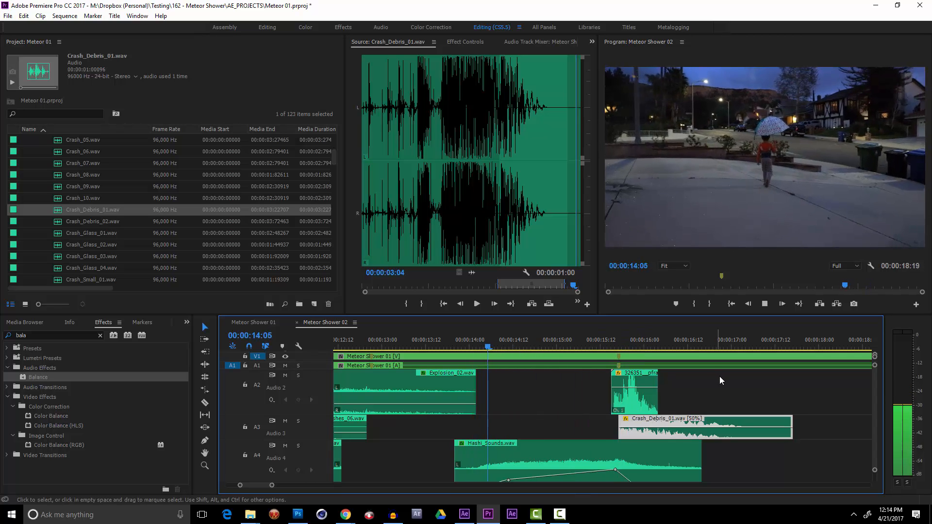
{"action": "key", "text": "l"}
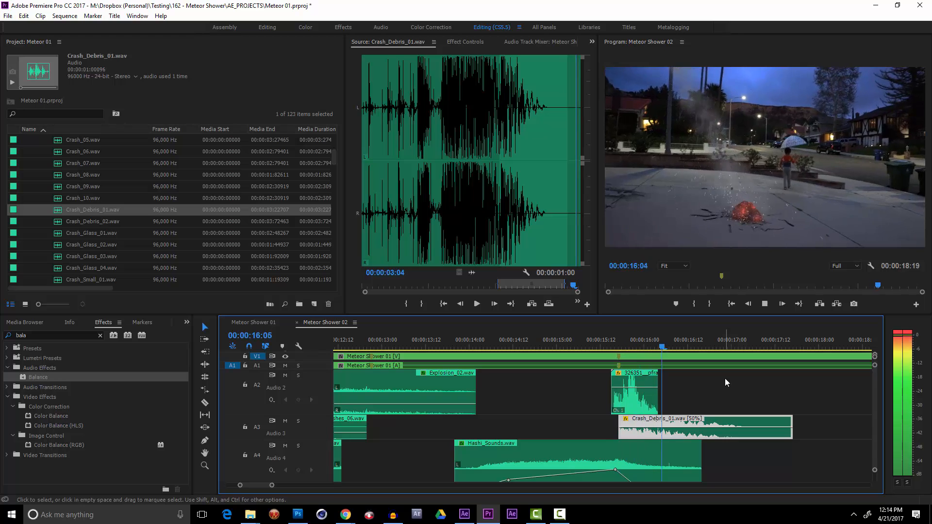
Set the Crash_Debris_01.wav clip's speed to 100%, replay the impact and adjust the clip's volume level.
{"action": "right_click", "coordinate": [719, 426]}
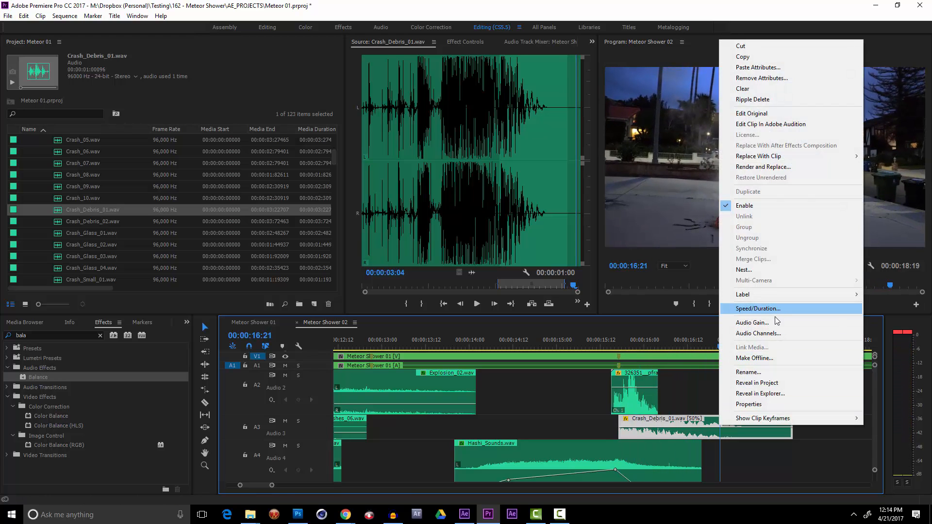
{"action": "left_click", "coordinate": [775, 310]}
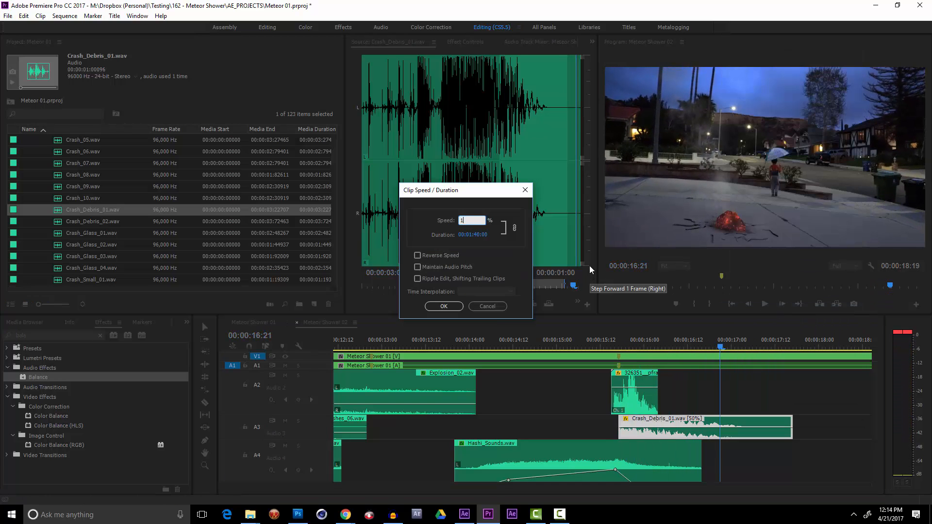
{"action": "key", "text": "Return"}
{"action": "left_click_drag", "start_coordinate": [609, 349], "coordinate": [558, 348]}
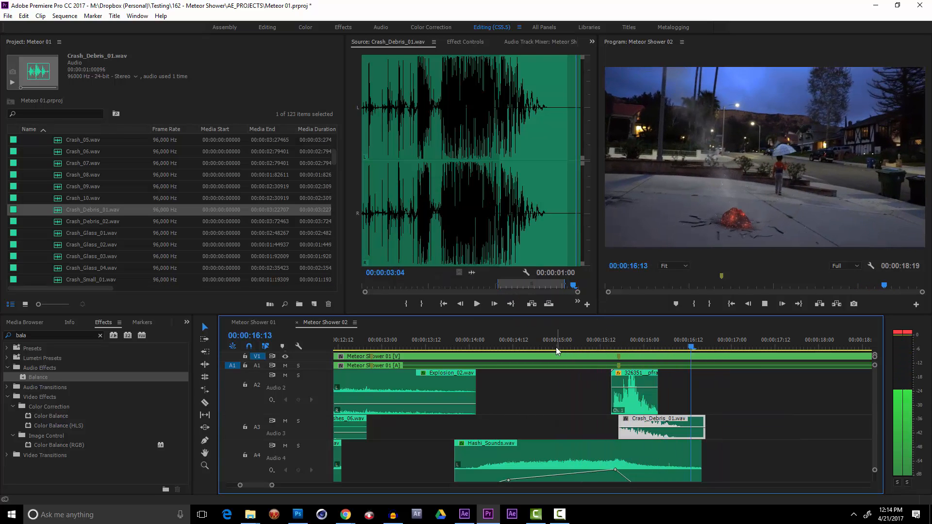
{"action": "key", "text": "space"}
{"action": "left_click", "coordinate": [630, 347]}
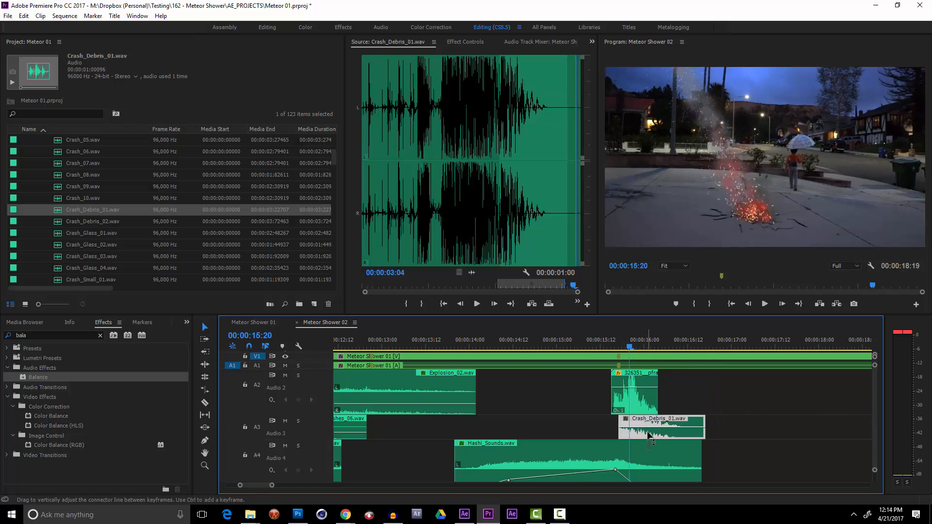
{"action": "left_click", "coordinate": [642, 392]}
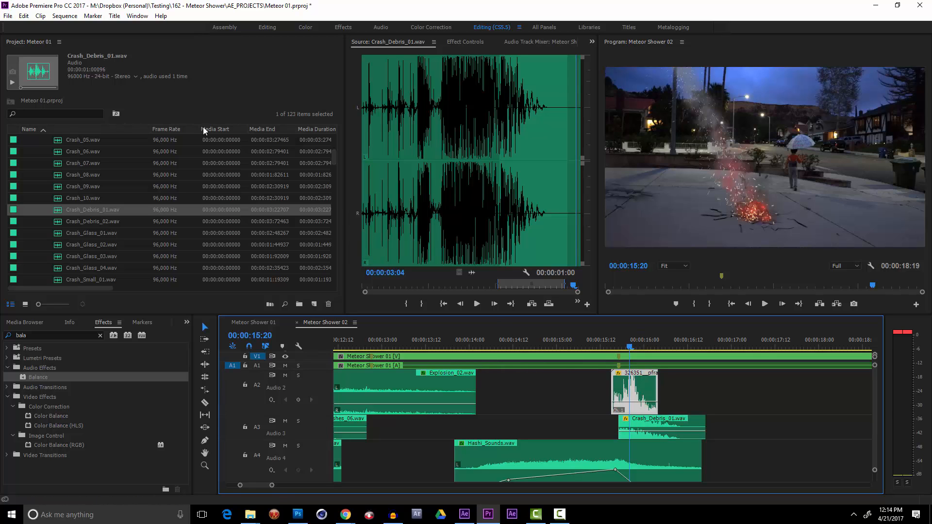
Collapse the Crashes, Debris, Epic_Swishes and Quick_Impacts bins and load Rocket-shots.mp3 in the Source monitor.
{"action": "scroll", "coordinate": [146, 183], "scroll_direction": "up", "scroll_amount": 2}
{"action": "scroll", "coordinate": [146, 183], "scroll_direction": "up", "scroll_amount": 1}
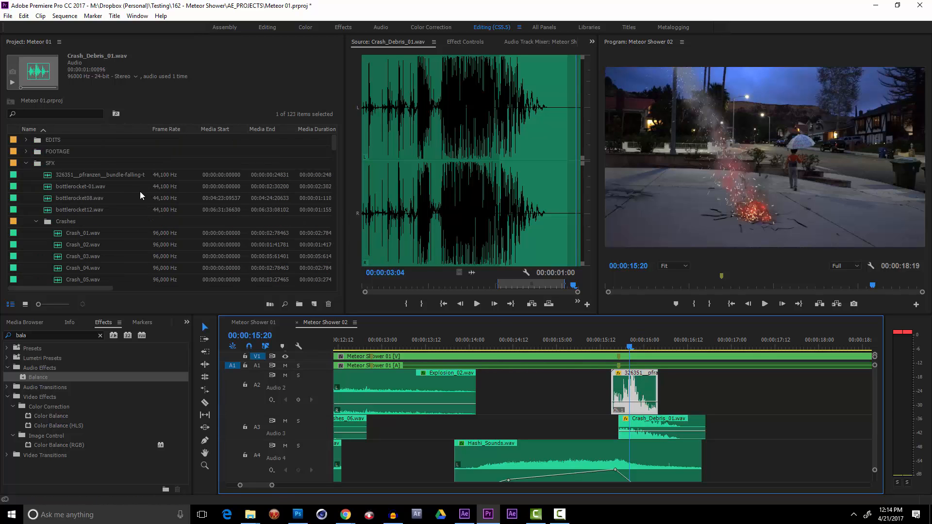
{"action": "scroll", "coordinate": [48, 182], "scroll_direction": "up", "scroll_amount": 3}
{"action": "left_click", "coordinate": [36, 220]}
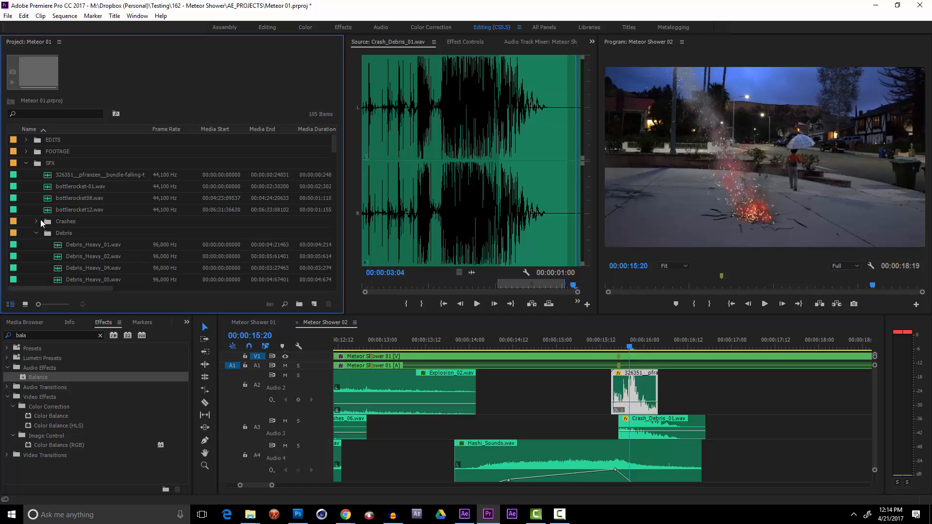
{"action": "left_click", "coordinate": [75, 202]}
{"action": "scroll", "coordinate": [75, 202], "scroll_direction": "down", "scroll_amount": 2}
{"action": "left_click", "coordinate": [34, 177]}
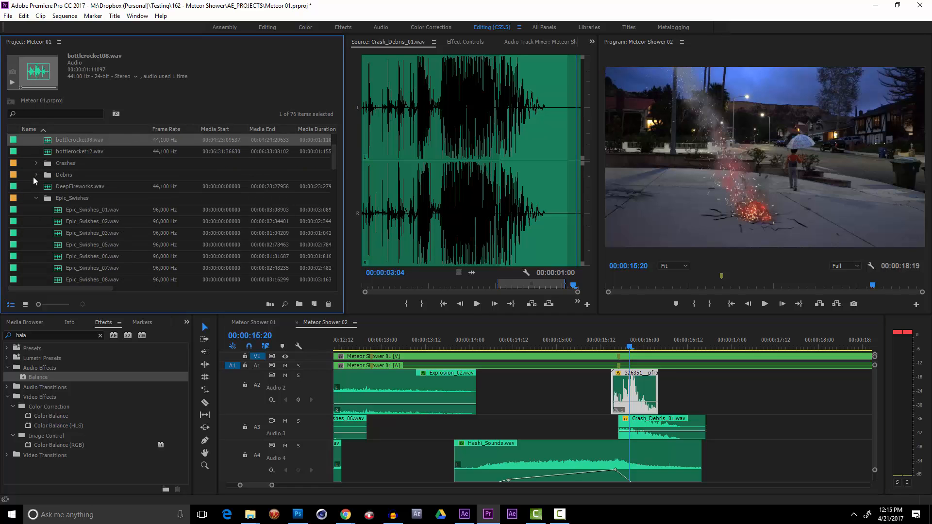
{"action": "double_click", "coordinate": [75, 251]}
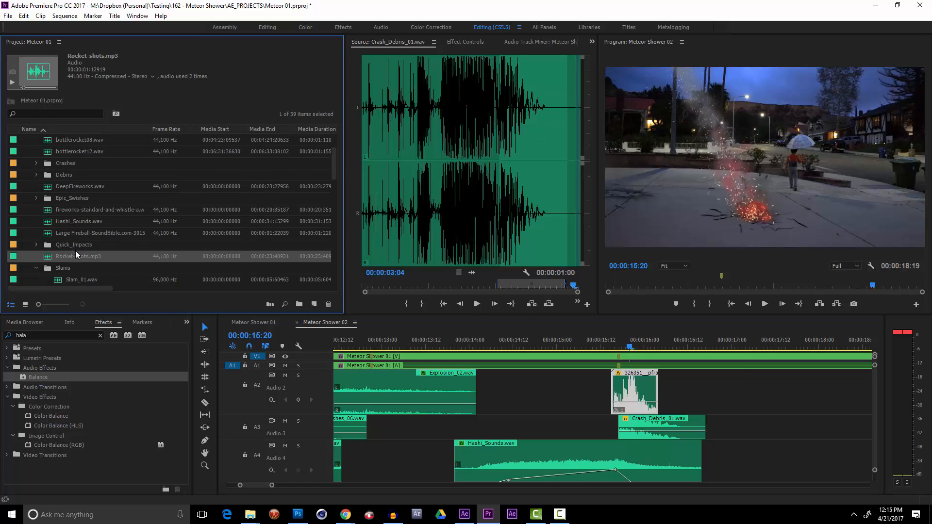
Audition several individual shots in Rocket-shots.mp3, including the quieter one around 00:00:13:13.
{"action": "key", "text": "space"}
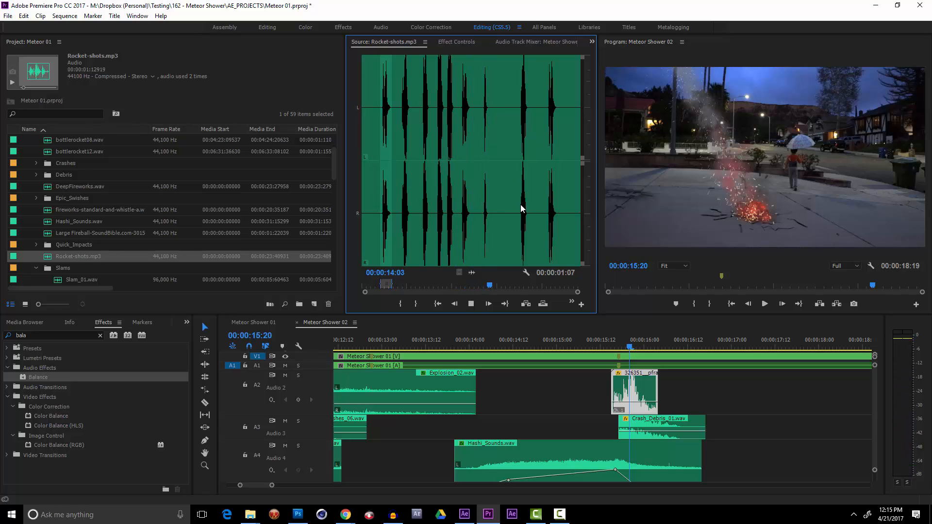
{"action": "left_click", "coordinate": [549, 214]}
{"action": "key", "text": "space"}
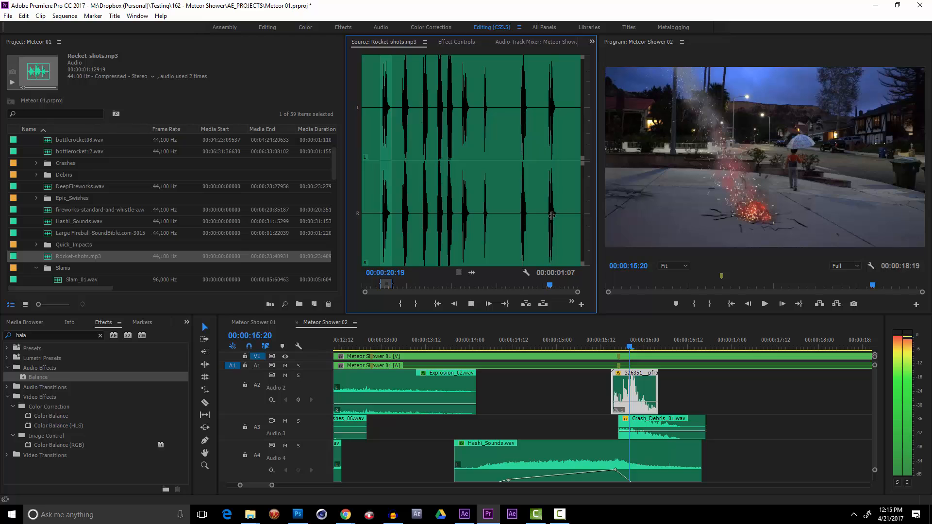
{"action": "left_click", "coordinate": [482, 220]}
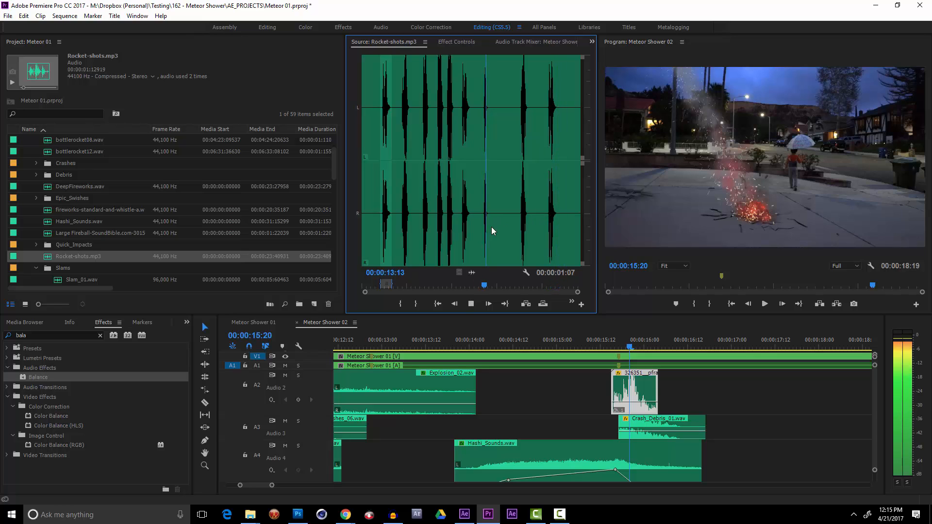
{"action": "key", "text": "space"}
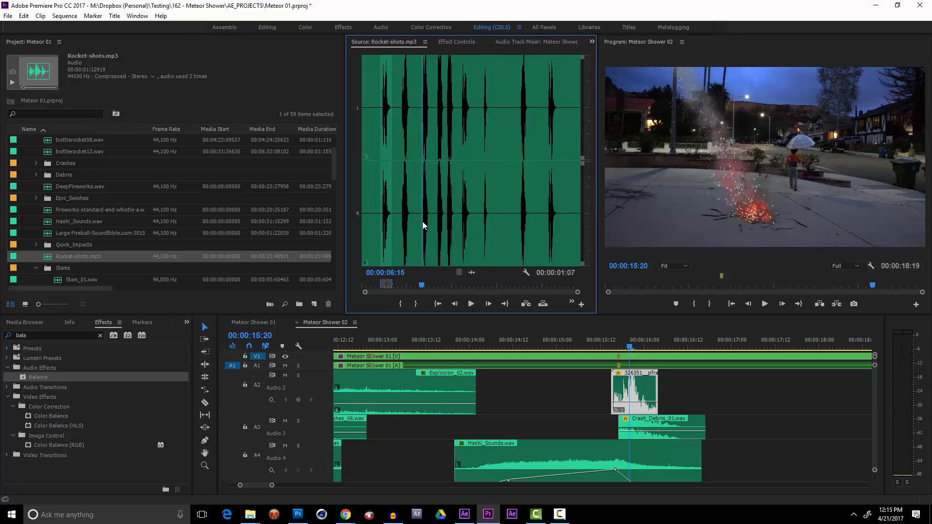
Mark a 17-frame range of Rocket-shots.mp3 starting at 00:00:13:06.
{"action": "left_click", "coordinate": [400, 304]}
{"action": "key", "text": "space"}
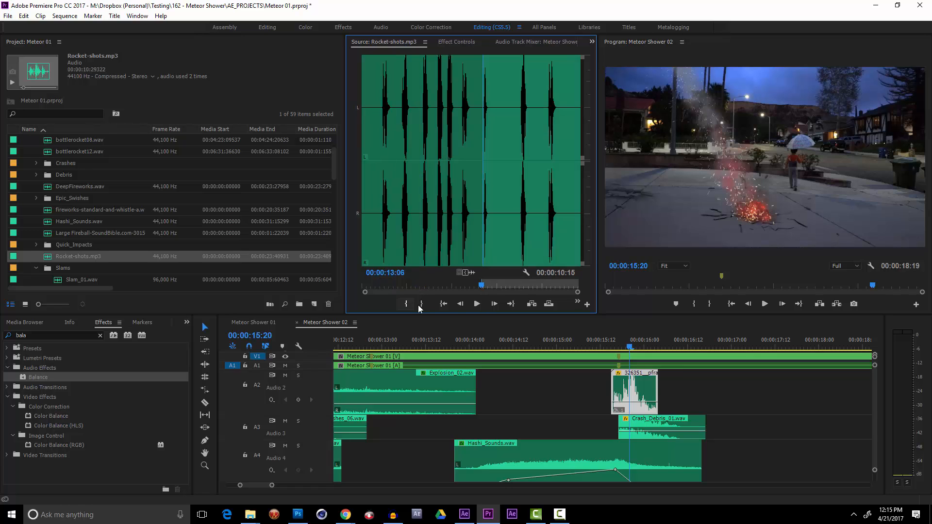
{"action": "left_click", "coordinate": [416, 304]}
{"action": "key", "text": "space"}
Add the marked Rocket-shots.mp3 sound to Audio 4 around the earlier ground impact at 00:00:12:21.
{"action": "left_click", "coordinate": [538, 349]}
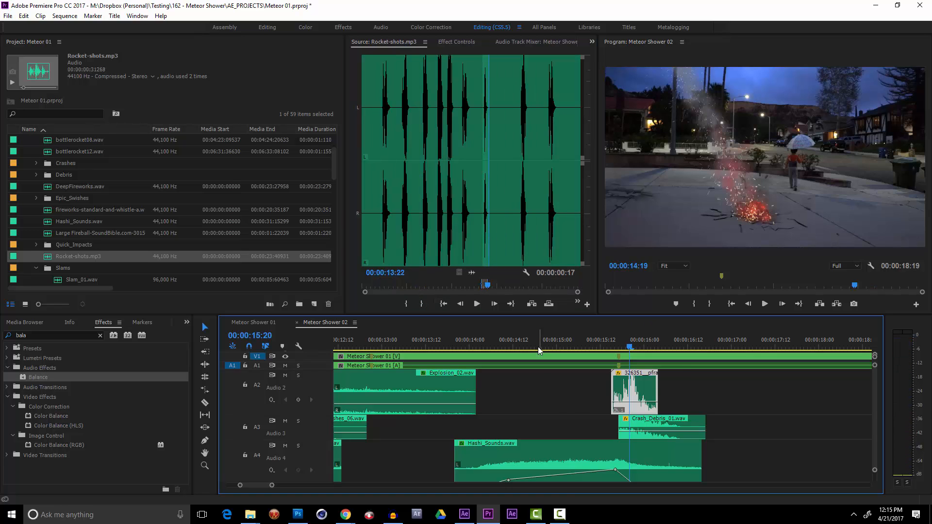
{"action": "left_click_drag", "start_coordinate": [282, 362], "coordinate": [546, 361]}
{"action": "left_click_drag", "start_coordinate": [471, 273], "coordinate": [533, 462]}
Lower the volume of the Epic_Swishes_05.wav clip on Audio 7 and of the new Rocket-shots.mp3 clip on Audio 4.
{"action": "scroll", "coordinate": [582, 428], "scroll_direction": "down", "scroll_amount": 5}
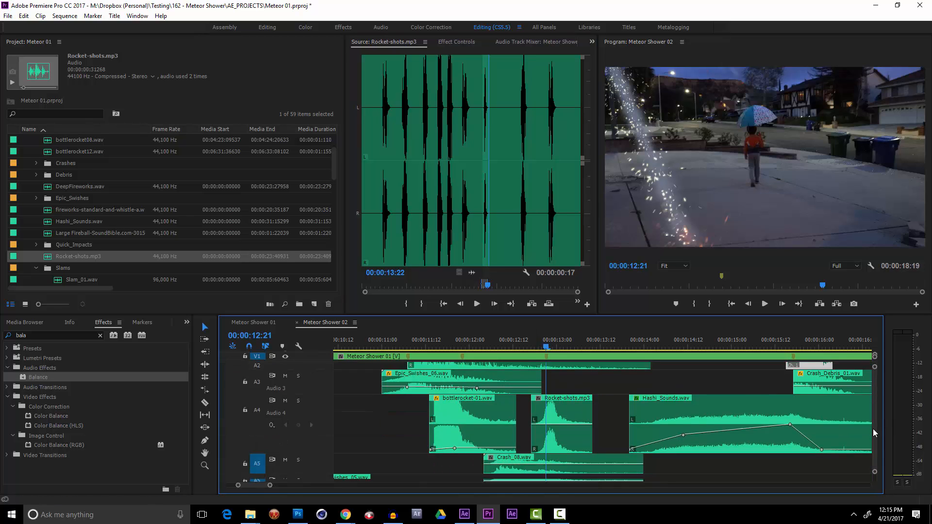
{"action": "left_click", "coordinate": [572, 442]}
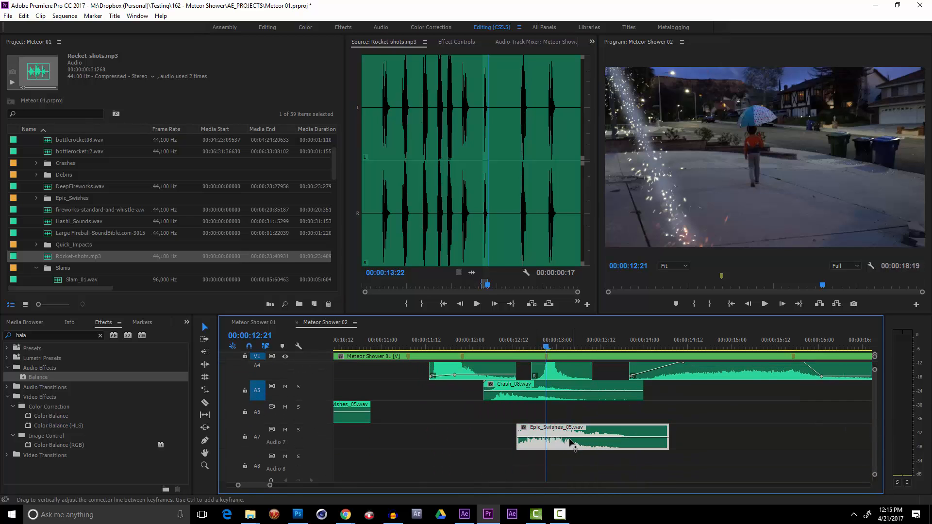
{"action": "left_click_drag", "start_coordinate": [571, 440], "coordinate": [570, 439]}
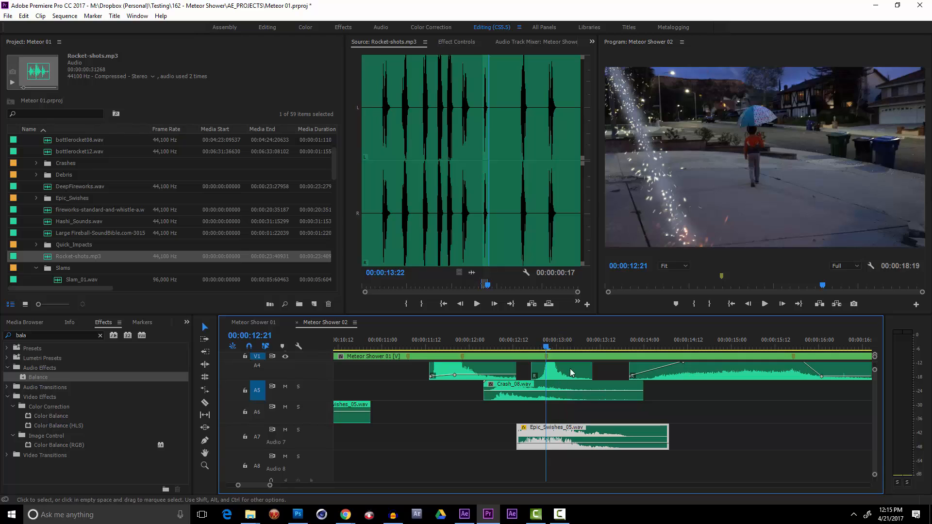
{"action": "scroll", "coordinate": [876, 445], "scroll_direction": "up", "scroll_amount": 2}
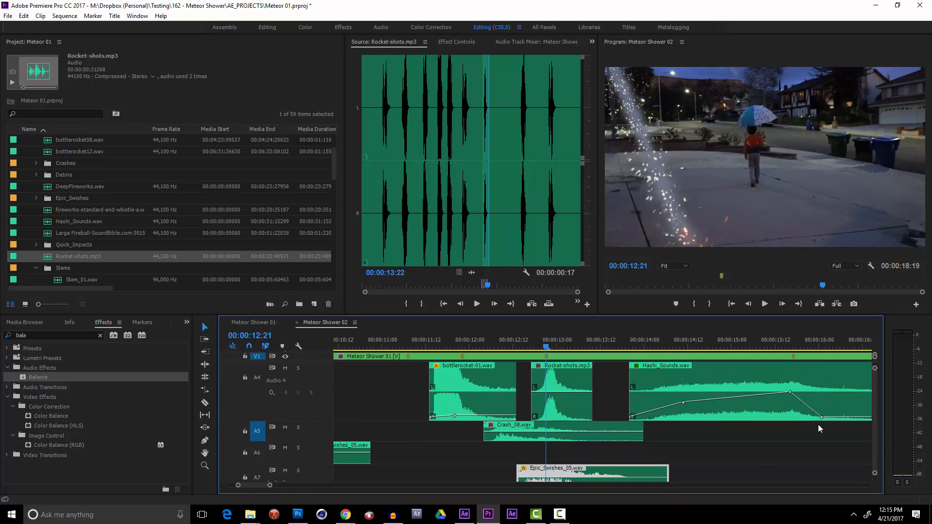
{"action": "left_click", "coordinate": [580, 397]}
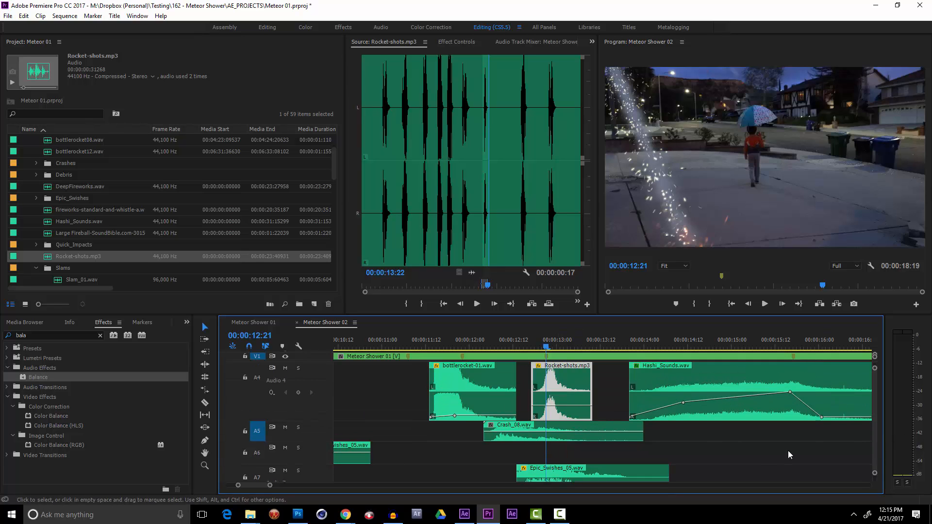
Extend the start of Epic_Swishes_05.wav on Audio 7 earlier, shape its opening volume ramp with keyframes, and play it back.
{"action": "scroll", "coordinate": [872, 452], "scroll_direction": "down", "scroll_amount": 3}
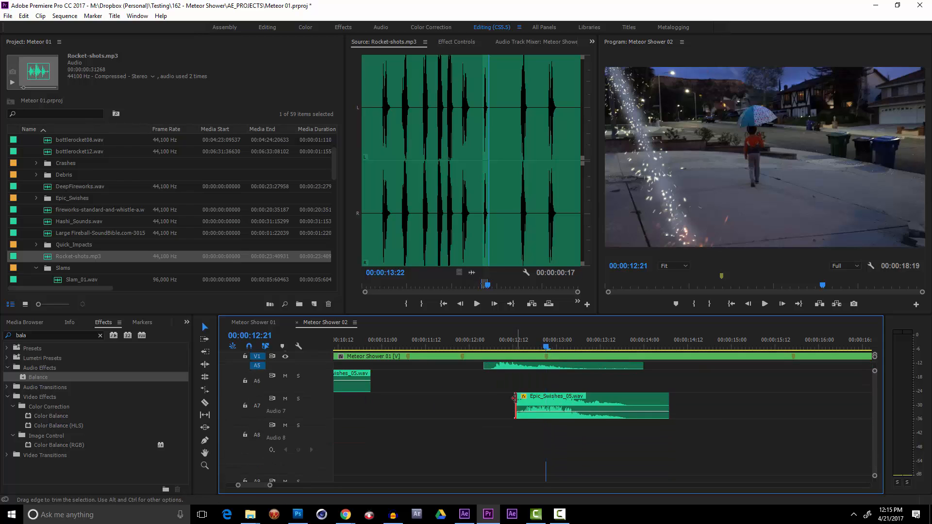
{"action": "left_click_drag", "start_coordinate": [515, 398], "coordinate": [476, 398]}
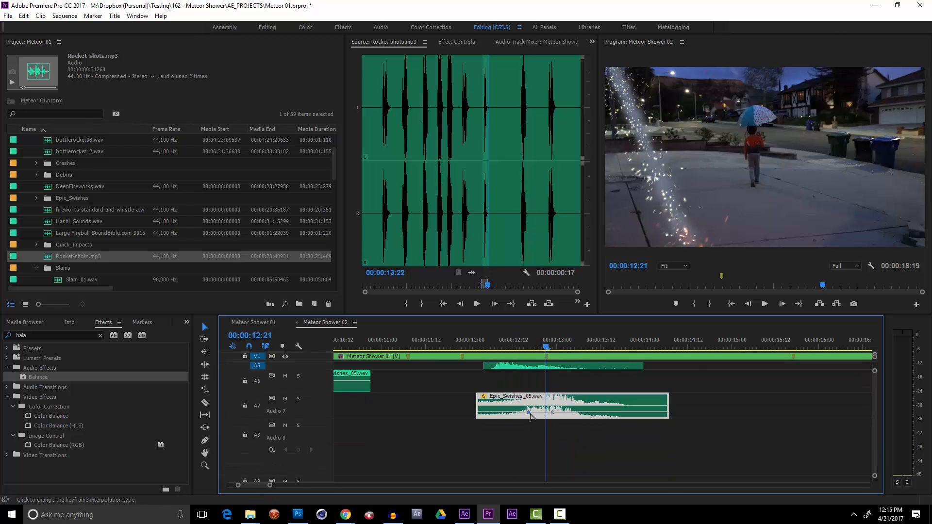
{"action": "left_click_drag", "start_coordinate": [529, 413], "coordinate": [511, 415]}
{"action": "left_click", "coordinate": [484, 346]}
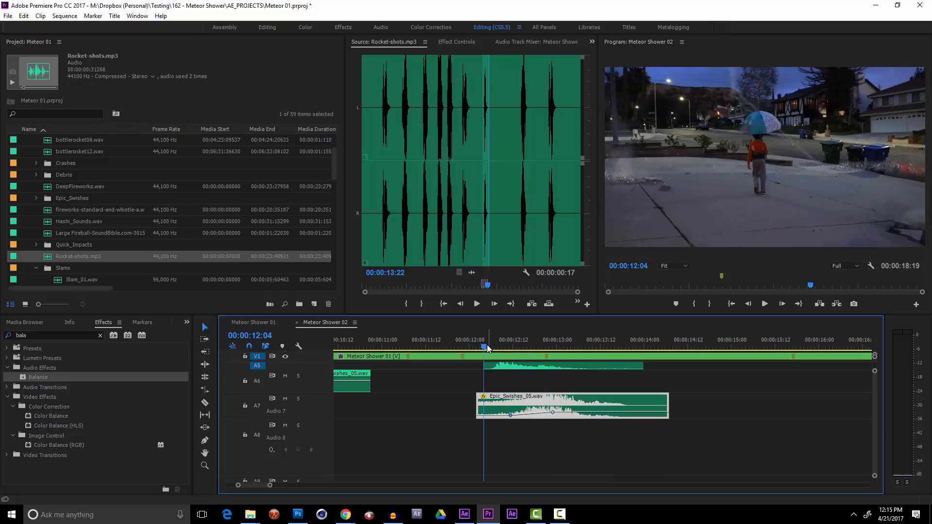
{"action": "key", "text": "space"}
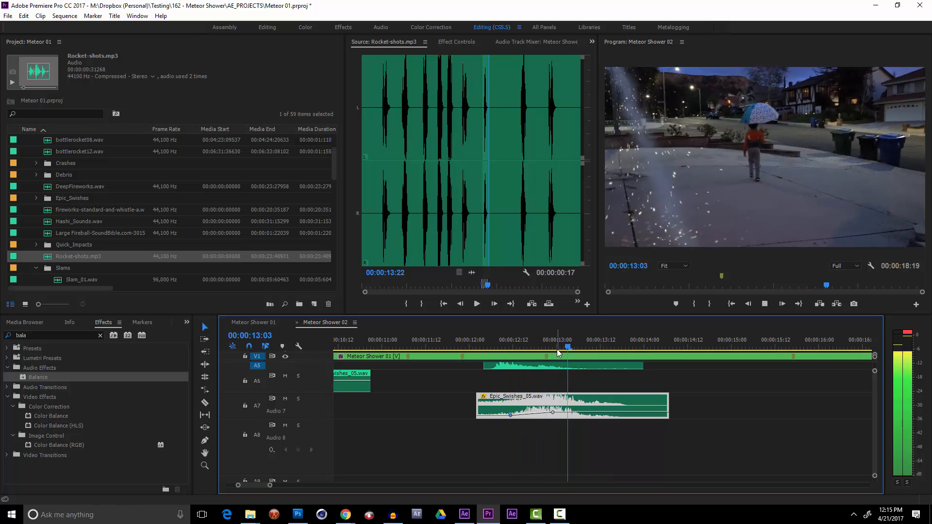
{"action": "key", "text": "space"}
Shift the new Rocket-shots.mp3 clip on Audio 4 to start at 00:00:12:15, just before the impact flash, and replay the section.
{"action": "scroll", "coordinate": [875, 442], "scroll_direction": "up", "scroll_amount": 5}
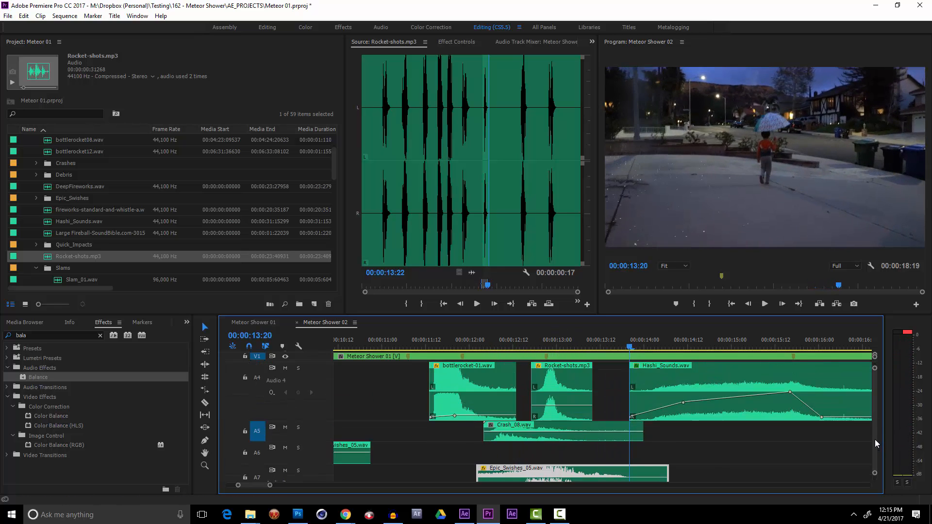
{"action": "left_click_drag", "start_coordinate": [518, 340], "coordinate": [538, 340]}
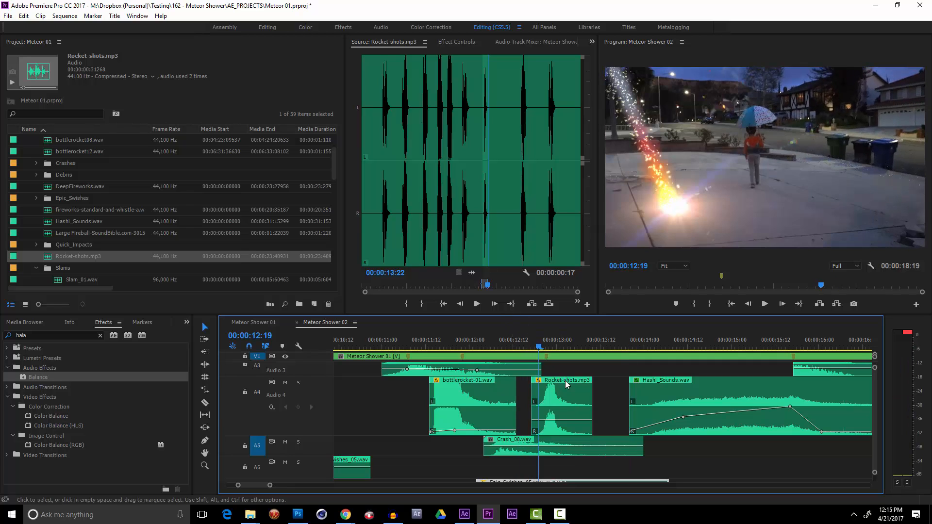
{"action": "mouse_move", "coordinate": [576, 393]}
{"action": "left_mouse_down"}
{"action": "mouse_move", "coordinate": [561, 394]}
{"action": "mouse_move", "coordinate": [573, 396]}
{"action": "left_mouse_up"}
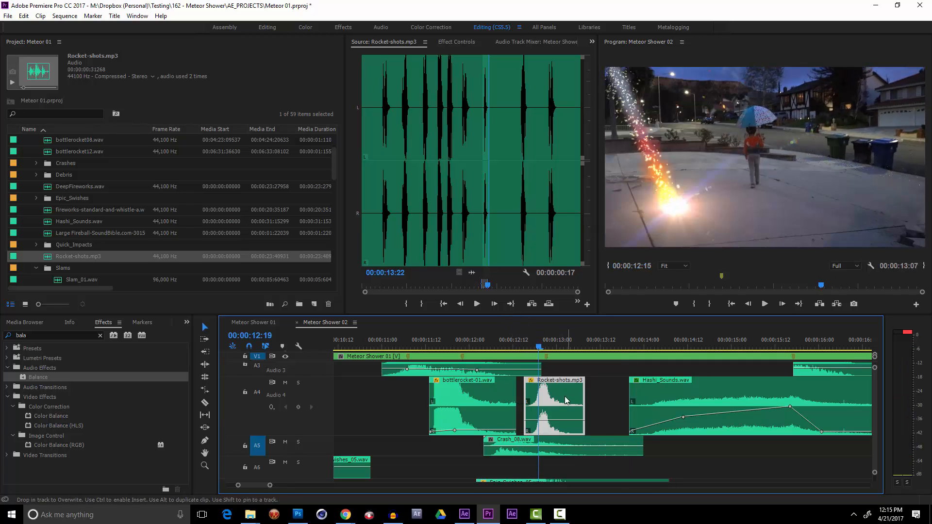
{"action": "left_click", "coordinate": [496, 345]}
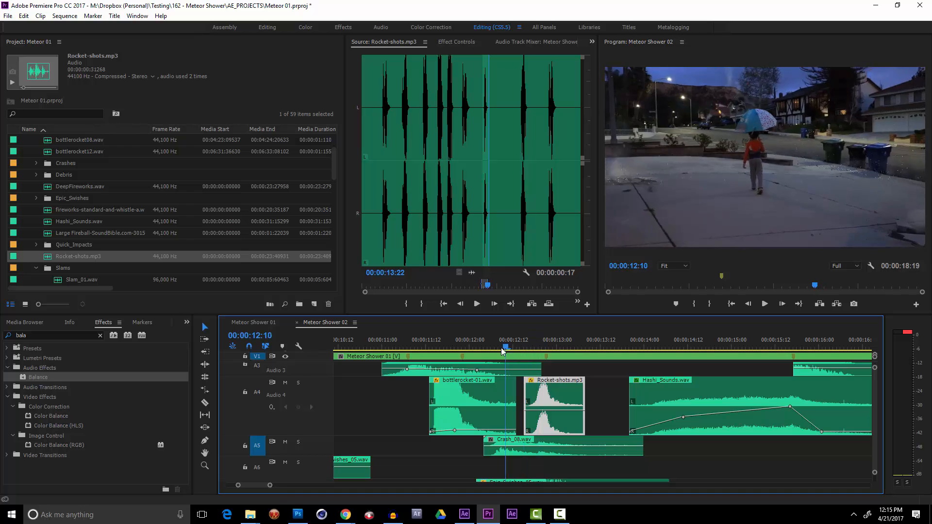
{"action": "key", "text": "space"}
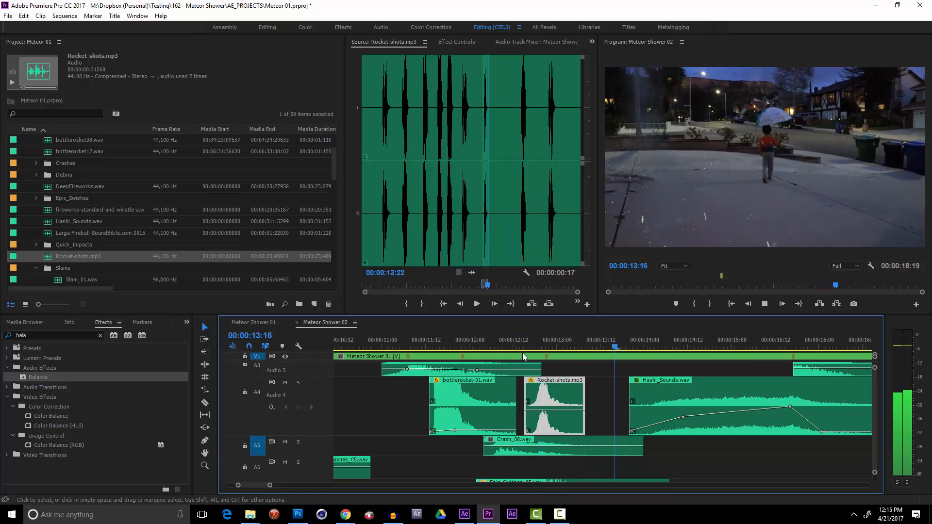
{"action": "key", "text": "space"}
{"action": "key", "text": "minus"}
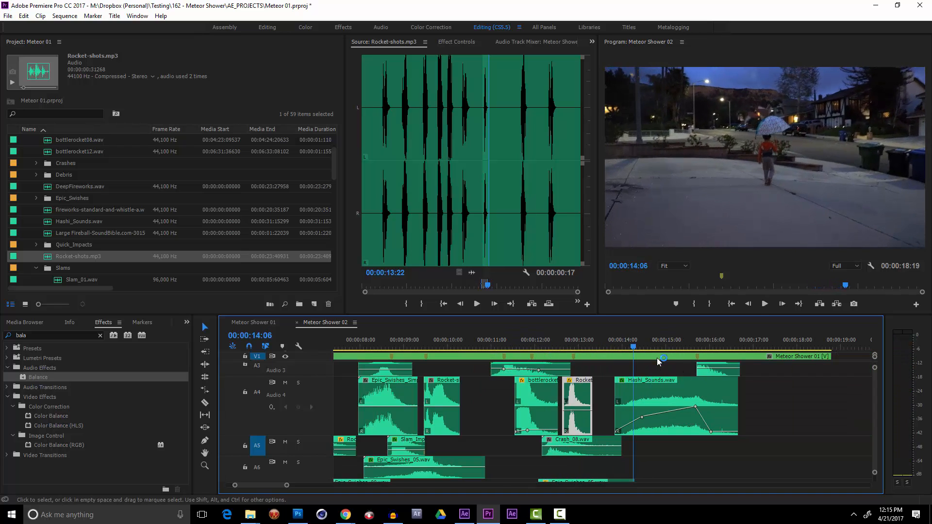
Play back the last ground impact in the sequence and audition the individual shots in Rocket-shots.mp3 across the file.
{"action": "key", "text": "space"}
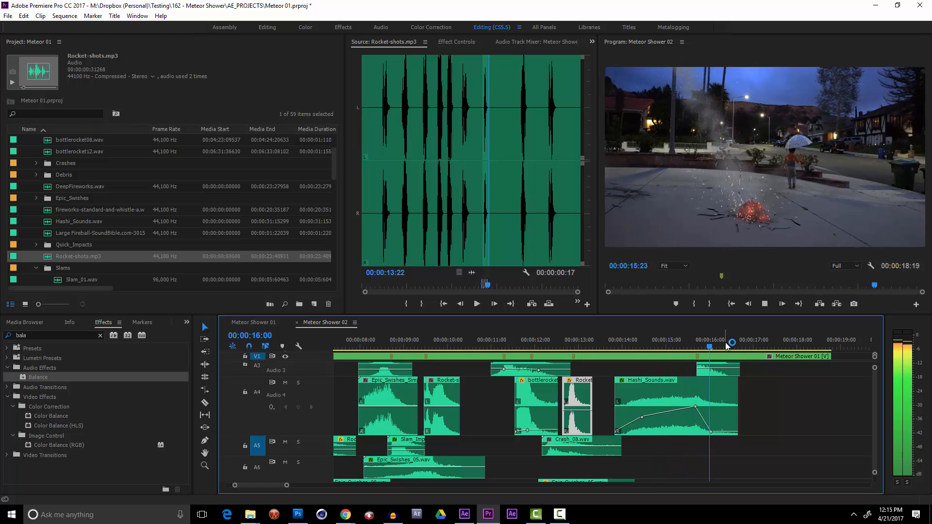
{"action": "key", "text": "space"}
{"action": "left_click", "coordinate": [400, 194]}
{"action": "key", "text": "space"}
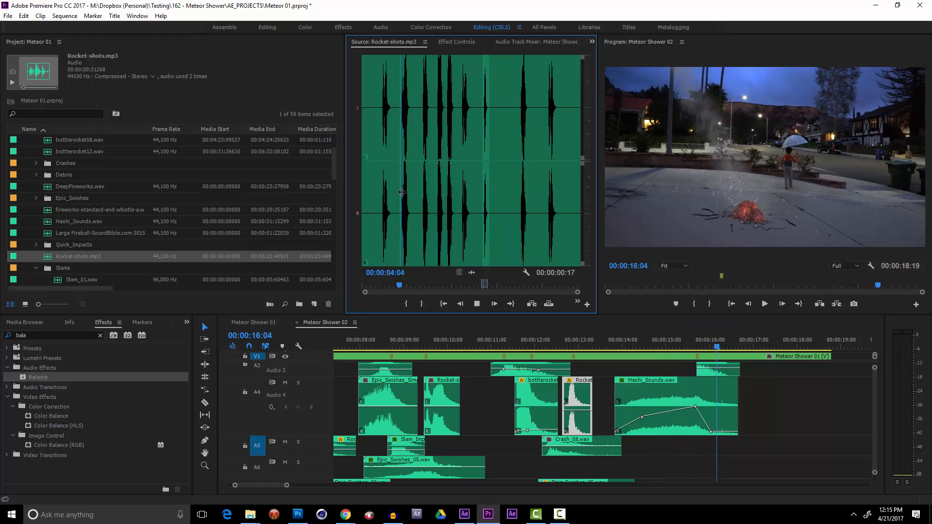
{"action": "key", "text": "space"}
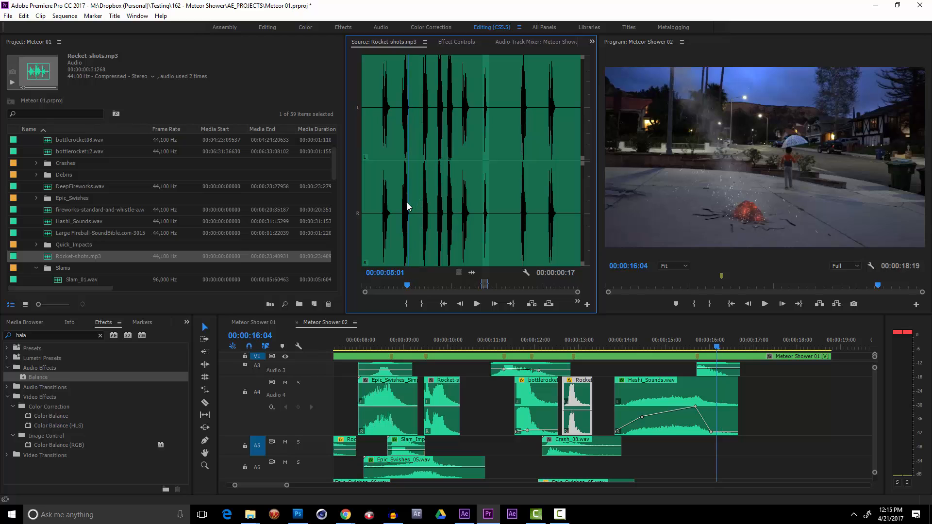
{"action": "key", "text": "space"}
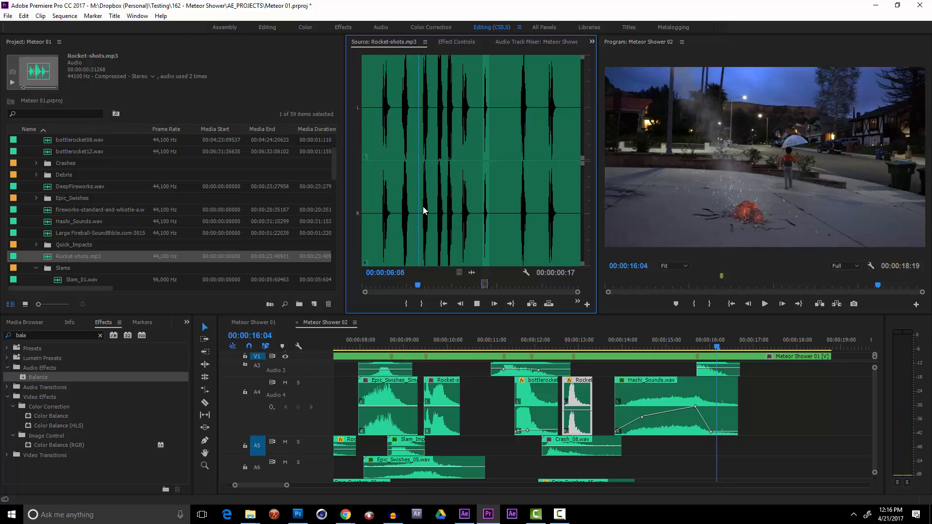
{"action": "key", "text": "space"}
{"action": "left_click", "coordinate": [381, 204]}
{"action": "key", "text": "space"}
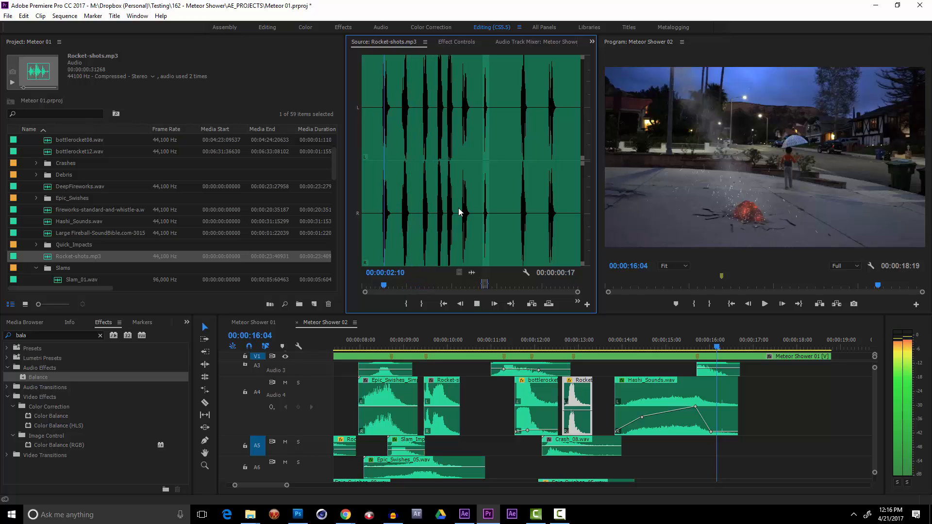
{"action": "left_click", "coordinate": [449, 209]}
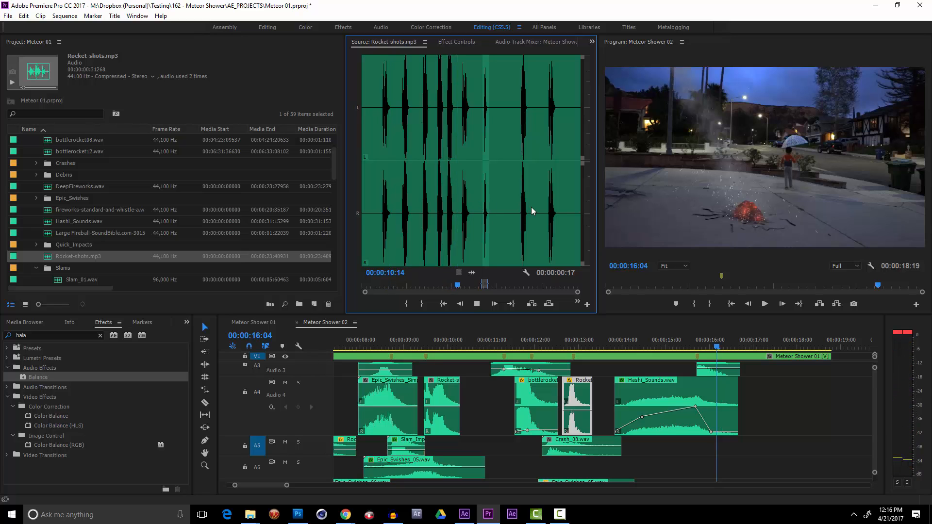
{"action": "left_click", "coordinate": [549, 216]}
{"action": "key", "text": "space"}
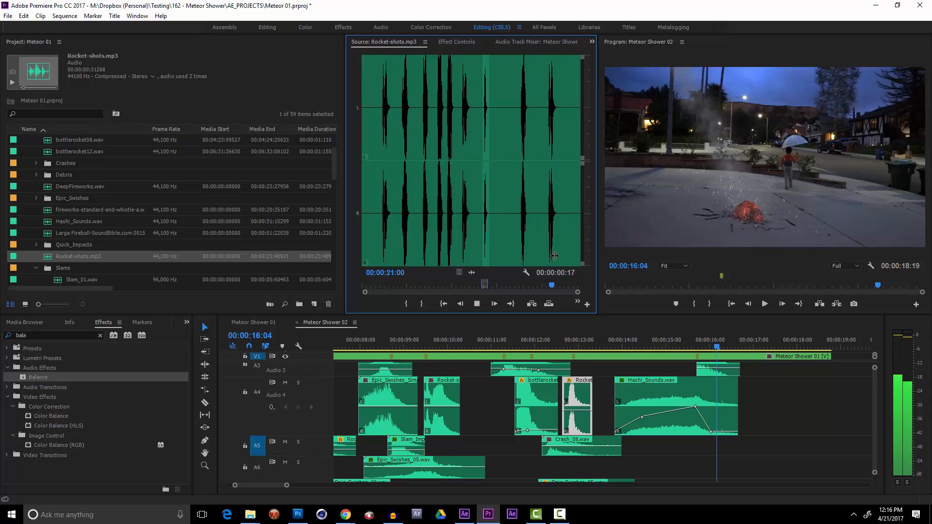
{"action": "key", "text": "space"}
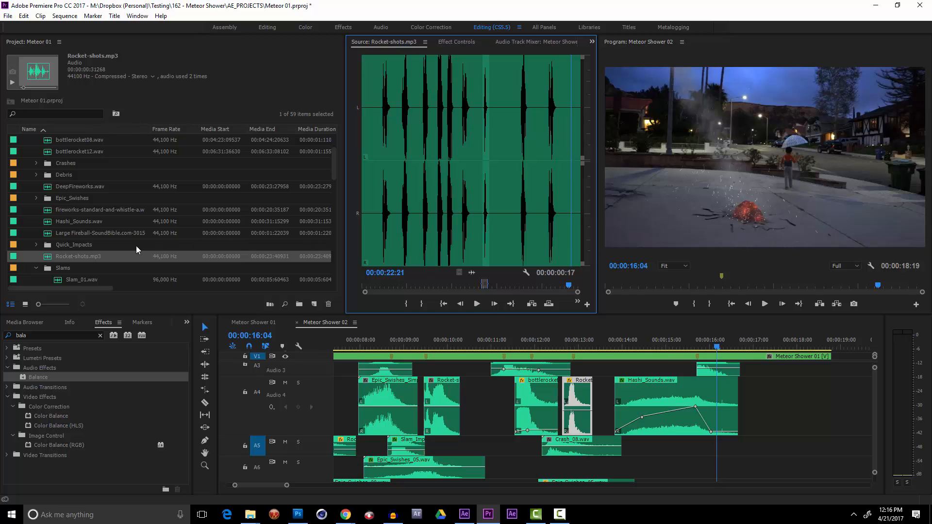
Preview the Large Fireball sound, add it to Audio 5 at 00:00:15:15, and adjust its volume with a keyframe.
{"action": "scroll", "coordinate": [145, 248], "scroll_direction": "down", "scroll_amount": 1}
{"action": "double_click", "coordinate": [73, 196]}
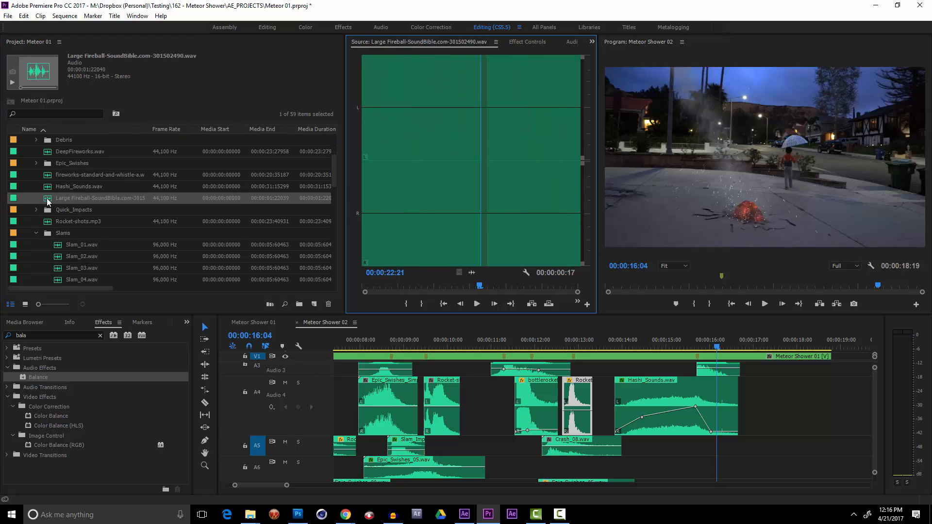
{"action": "key", "text": "space"}
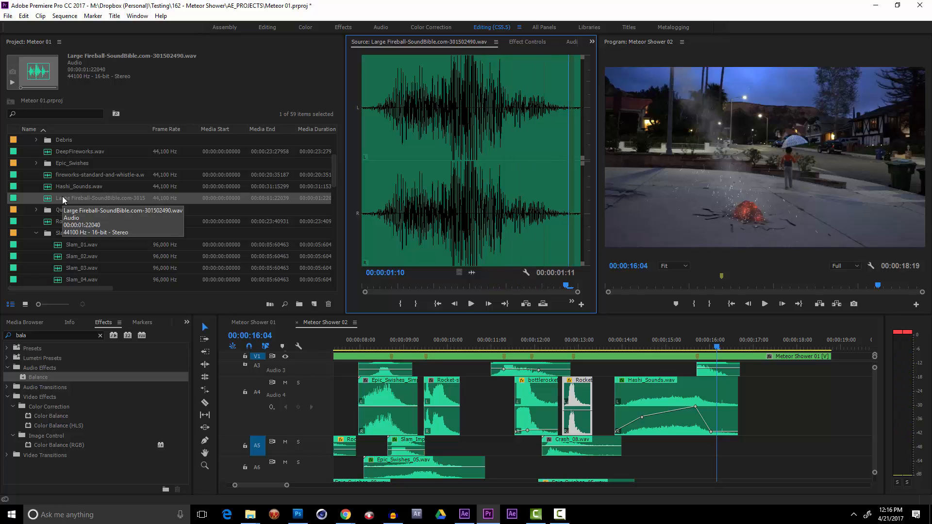
{"action": "left_click_drag", "start_coordinate": [55, 197], "coordinate": [699, 452]}
{"action": "left_click", "coordinate": [721, 454]}
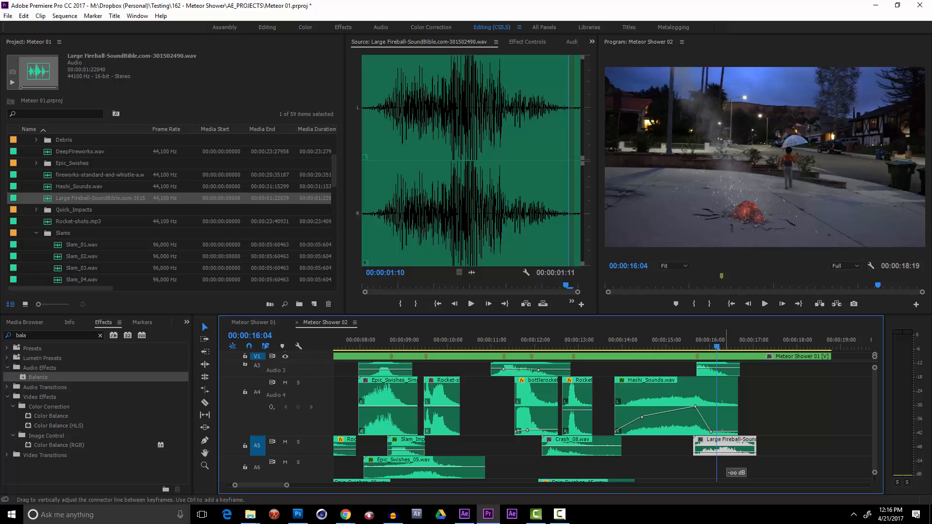
{"action": "left_click", "coordinate": [726, 452], "text": "ctrl"}
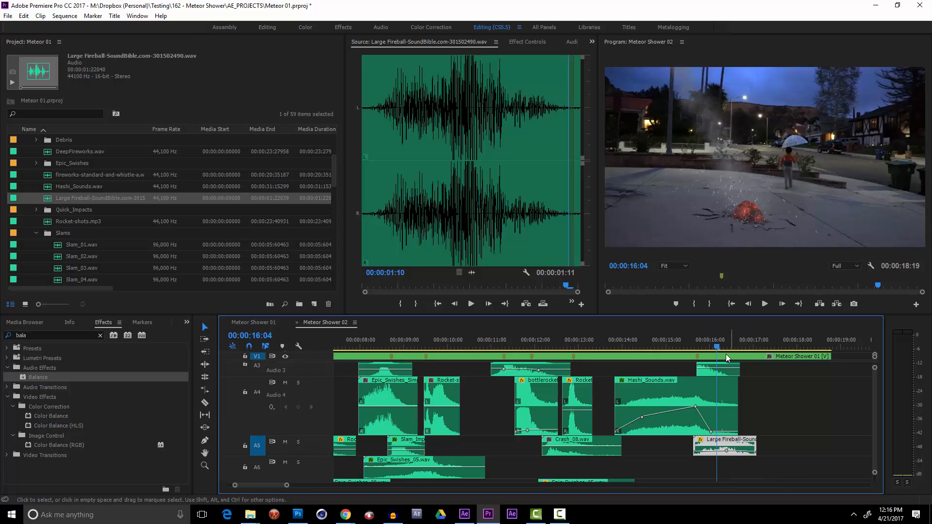
Shift the Large Fireball clip on Audio 5 nine frames earlier to start at 00:00:15:06 and replay the final impact.
{"action": "left_click", "coordinate": [691, 348]}
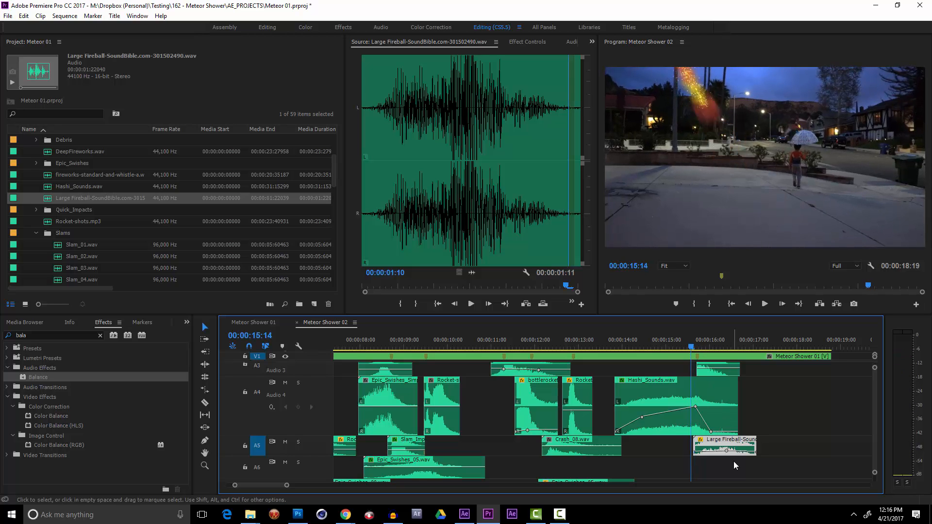
{"action": "key", "text": "ctrl+s"}
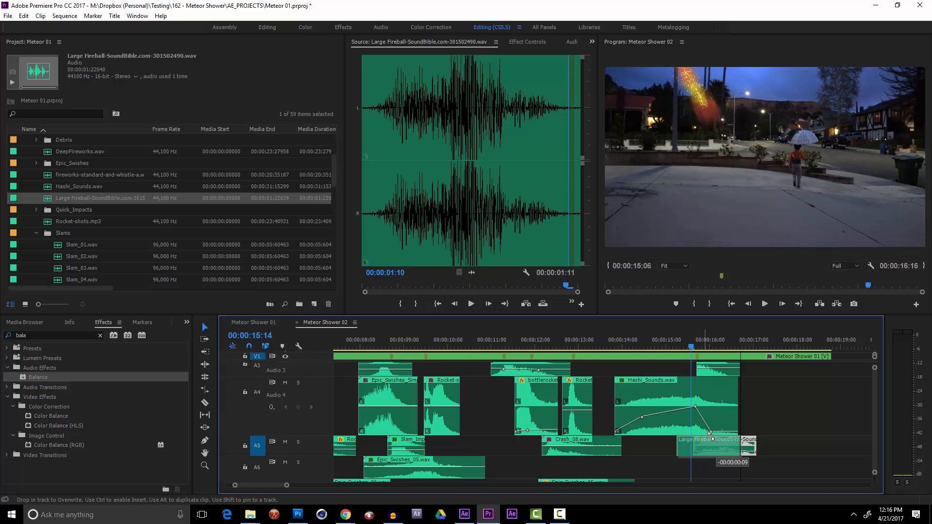
{"action": "left_click_drag", "start_coordinate": [715, 442], "coordinate": [699, 443]}
{"action": "left_click_drag", "start_coordinate": [689, 339], "coordinate": [678, 339]}
{"action": "key", "text": "space"}
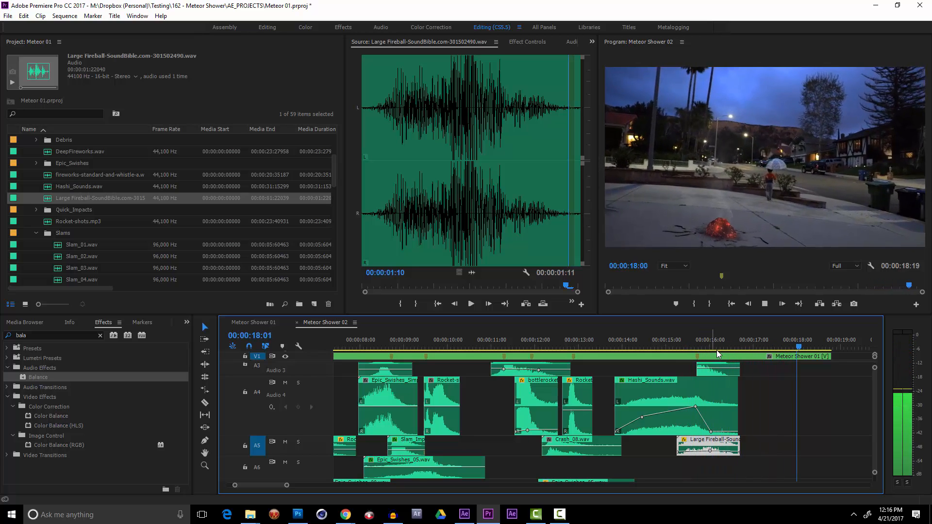
Start playback from the beginning of the sequence and look through the project's sound files for an opening sound effect.
{"action": "key", "text": "Home"}
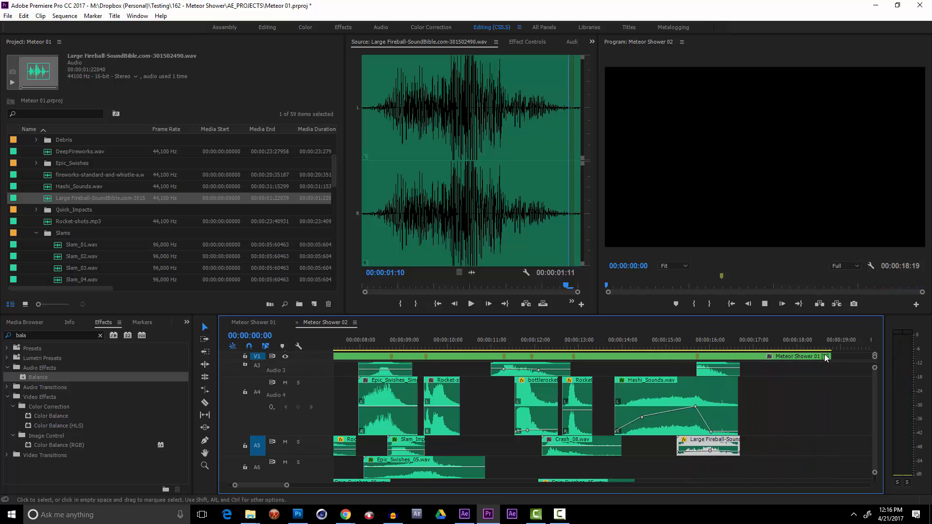
{"action": "key", "text": "space"}
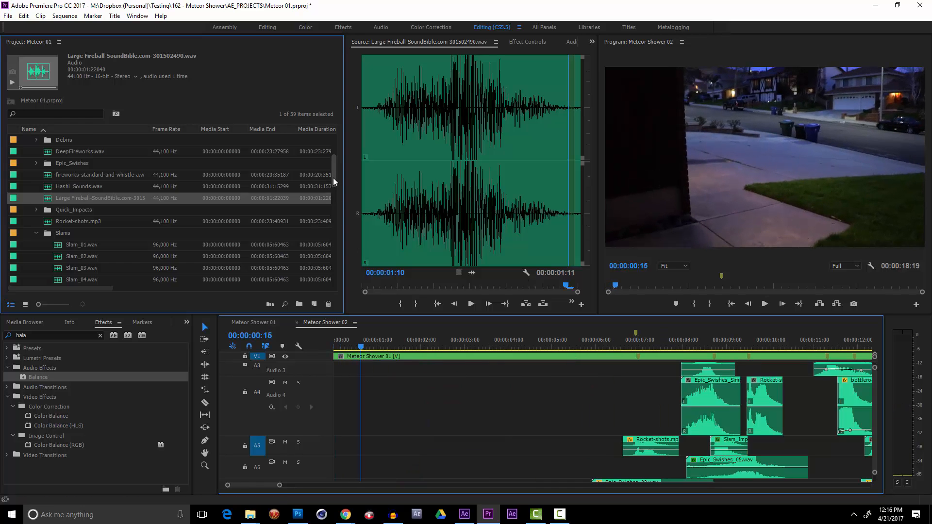
{"action": "left_click_drag", "start_coordinate": [333, 178], "coordinate": [330, 241]}
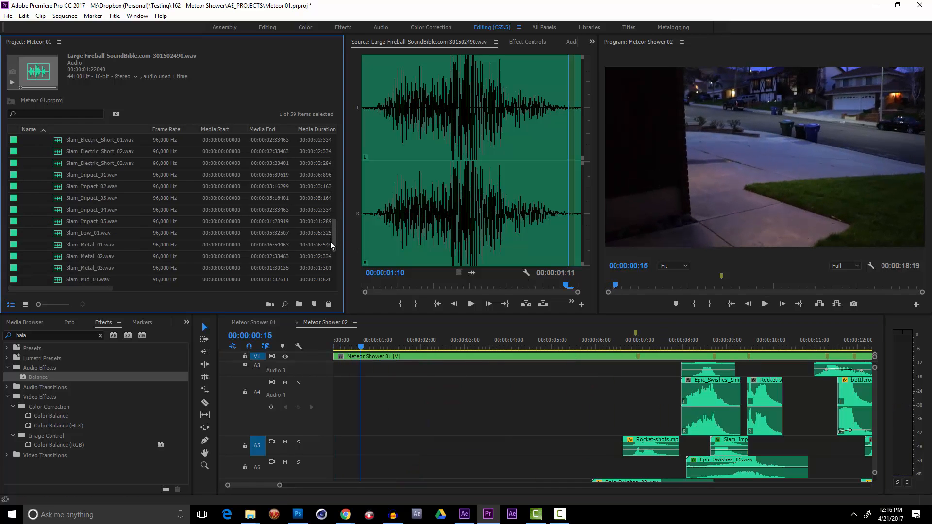
{"action": "left_click", "coordinate": [104, 186]}
{"action": "scroll", "coordinate": [106, 196], "scroll_direction": "down", "scroll_amount": 4}
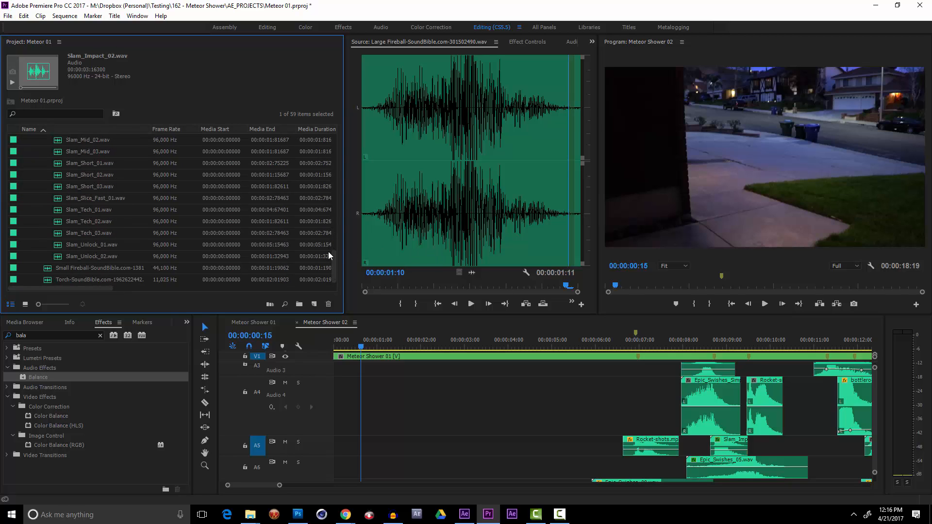
{"action": "key", "text": "minus"}
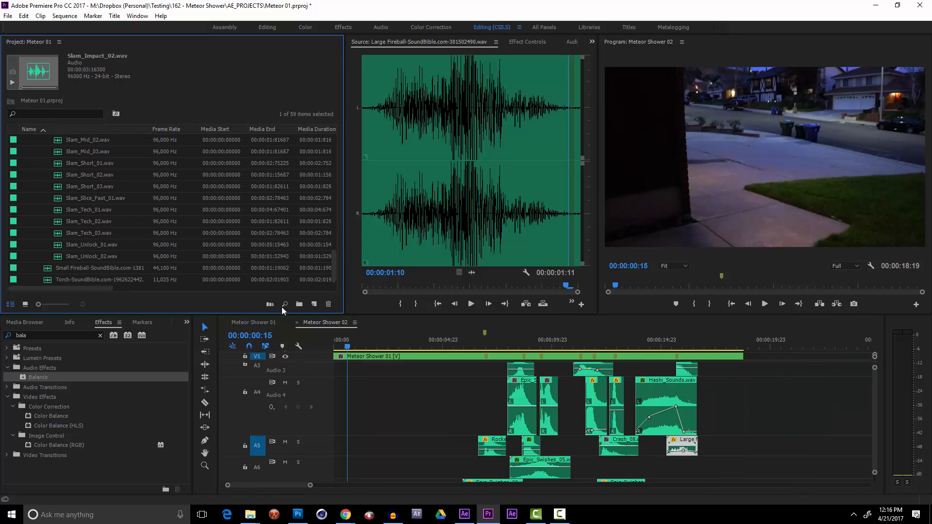
{"action": "scroll", "coordinate": [264, 227], "scroll_direction": "up", "scroll_amount": 1}
{"action": "left_click_drag", "start_coordinate": [335, 259], "coordinate": [345, 176]}
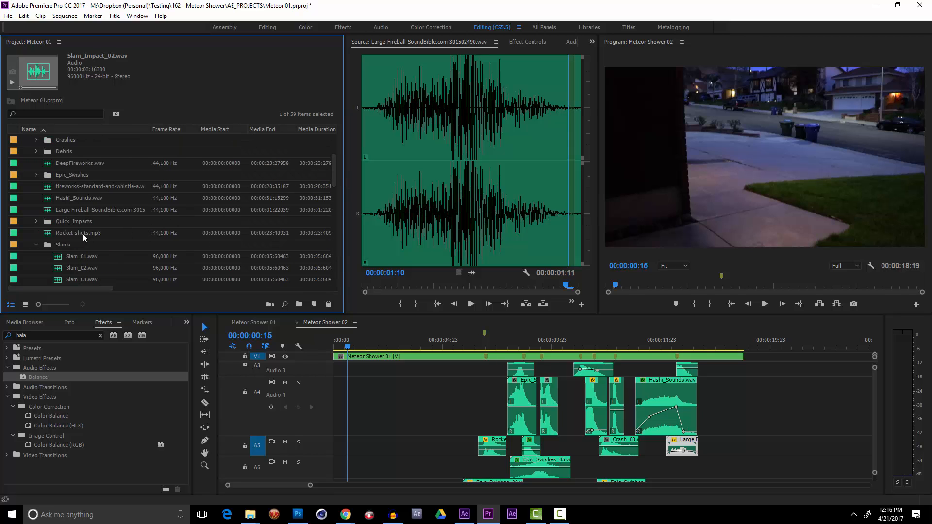
{"action": "scroll", "coordinate": [68, 172], "scroll_direction": "up", "scroll_amount": 1}
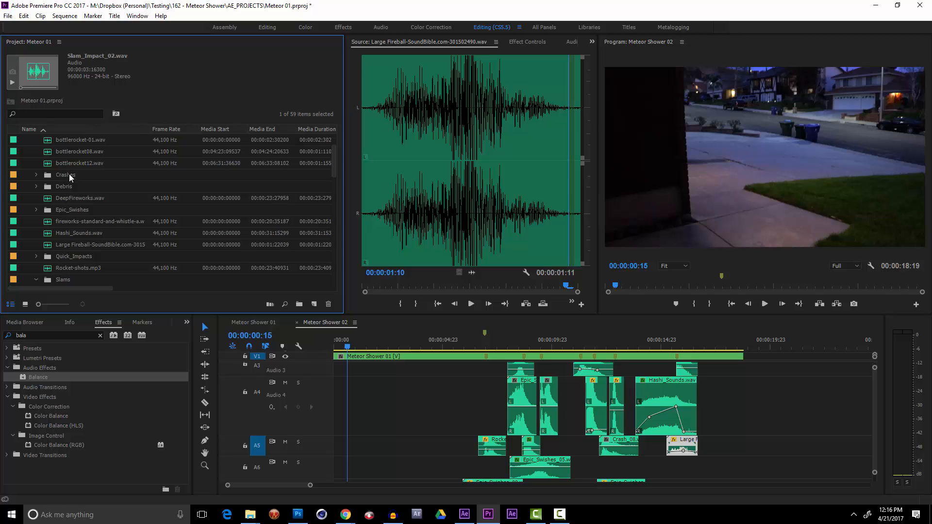
{"action": "scroll", "coordinate": [66, 185], "scroll_direction": "down", "scroll_amount": 1}
Collapse the Slams folder, expand Epic_Swishes, and audition Epic_Swishes_01.wav, 02, 03 and 05.
{"action": "left_click", "coordinate": [35, 245]}
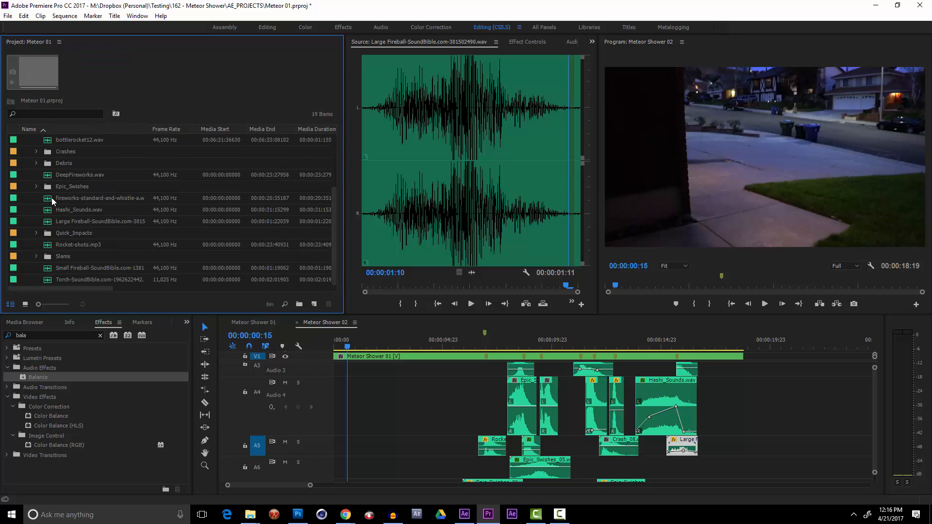
{"action": "left_click", "coordinate": [36, 186]}
{"action": "double_click", "coordinate": [64, 198]}
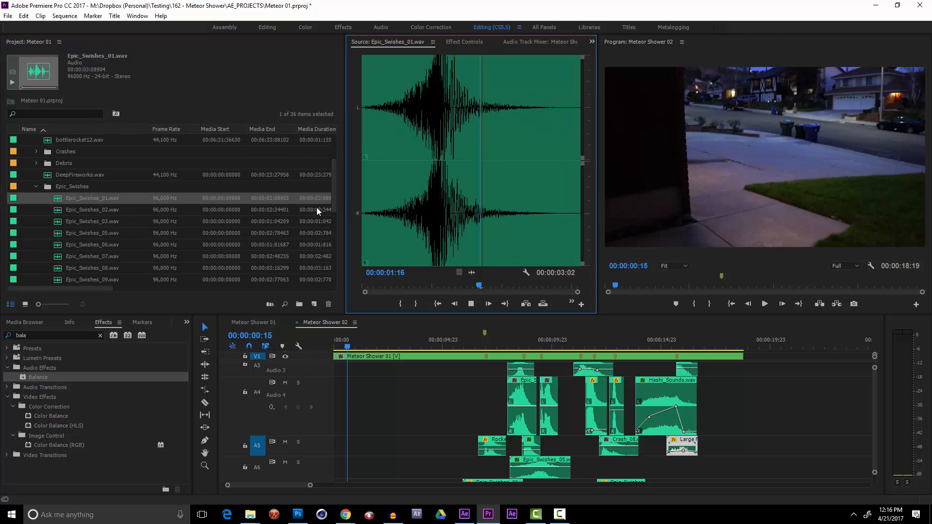
{"action": "left_click", "coordinate": [379, 200]}
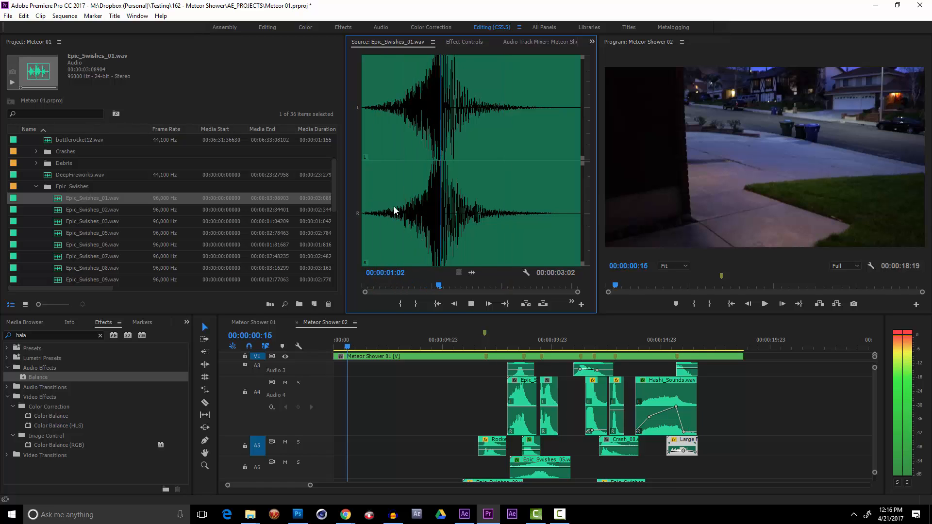
{"action": "double_click", "coordinate": [80, 210]}
{"action": "left_click", "coordinate": [395, 197]}
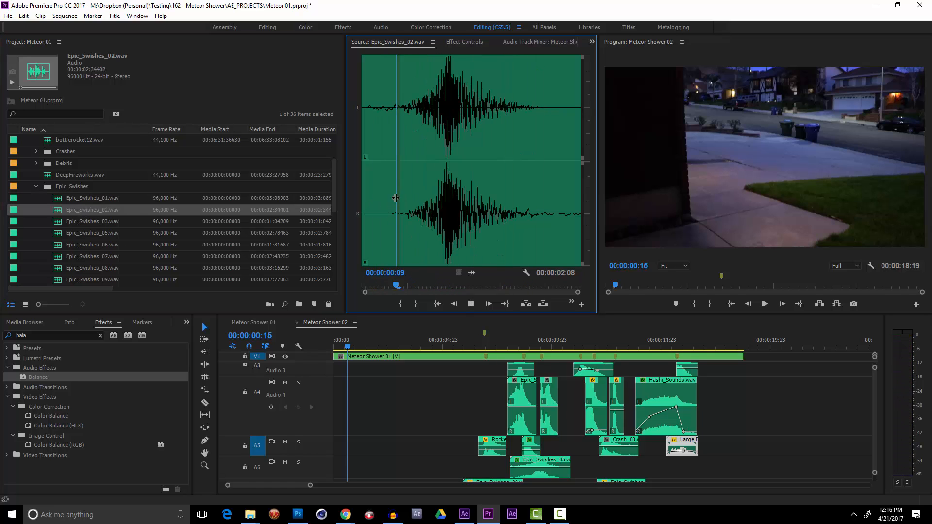
{"action": "double_click", "coordinate": [190, 222]}
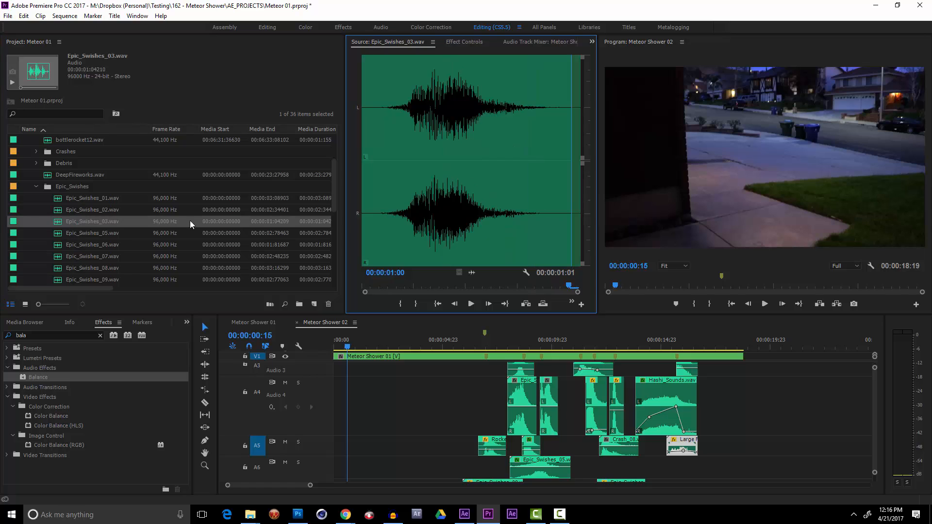
{"action": "left_click", "coordinate": [383, 205]}
{"action": "double_click", "coordinate": [70, 230]}
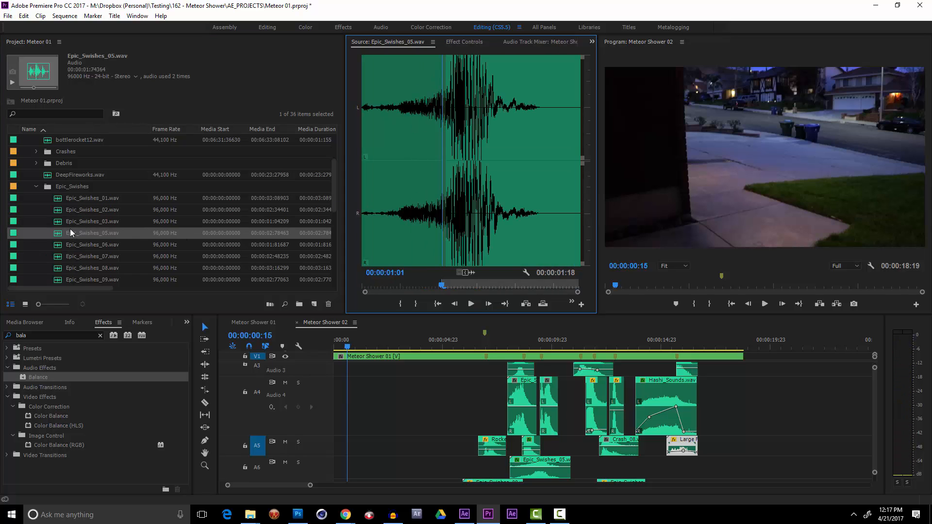
{"action": "key", "text": "space"}
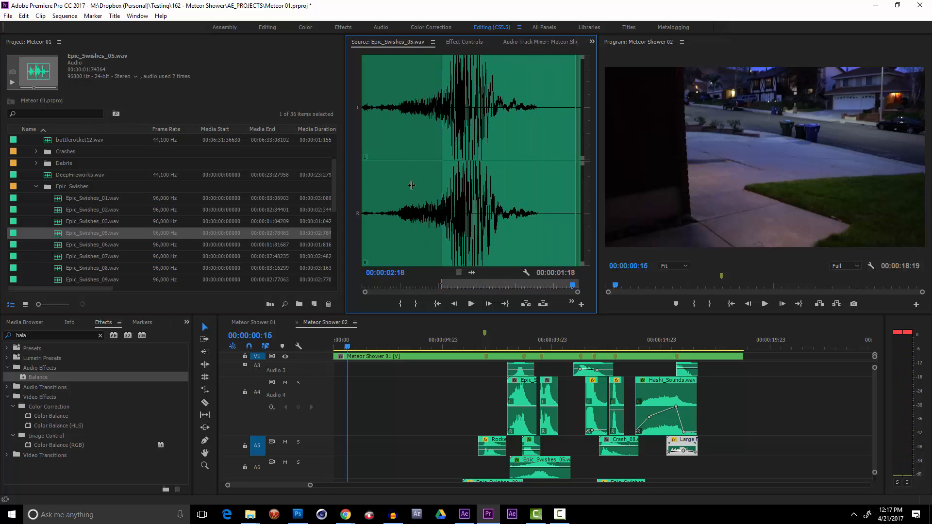
{"action": "key", "text": "space"}
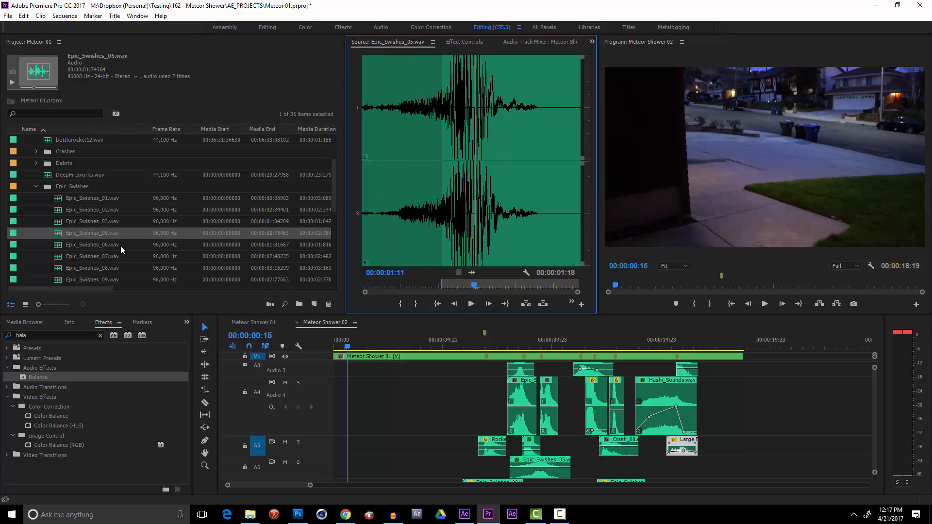
Audition Epic_Swishes_06.wav, Epic_Swishes_07.wav and Epic_Swishes_08.wav from the Epic_Swishes folder.
{"action": "key", "text": "ctrl+i"}
{"action": "left_click", "coordinate": [713, 423]}
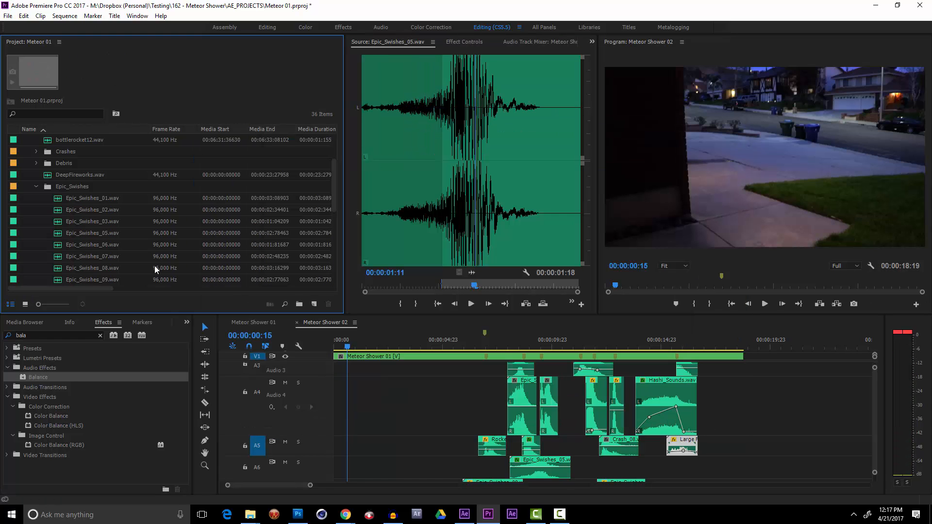
{"action": "double_click", "coordinate": [95, 245]}
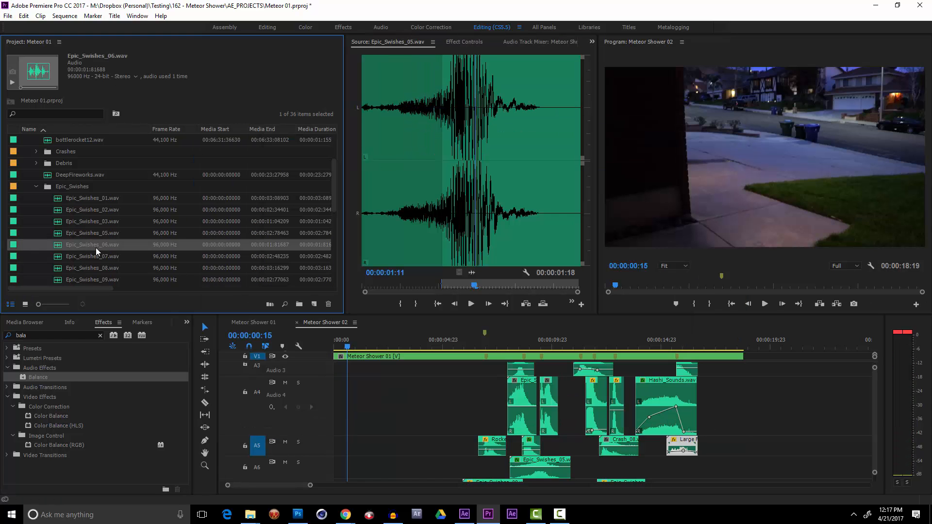
{"action": "double_click", "coordinate": [58, 256]}
{"action": "left_click", "coordinate": [383, 194]}
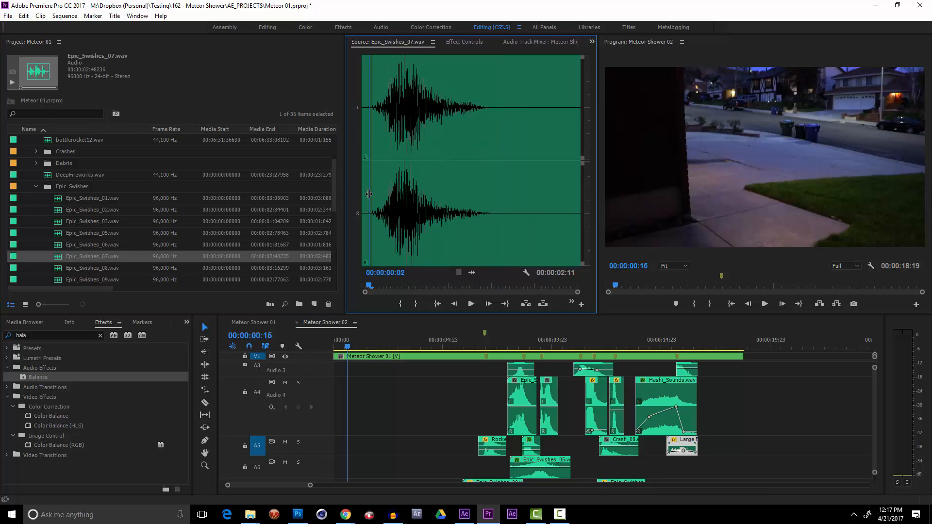
{"action": "double_click", "coordinate": [86, 268]}
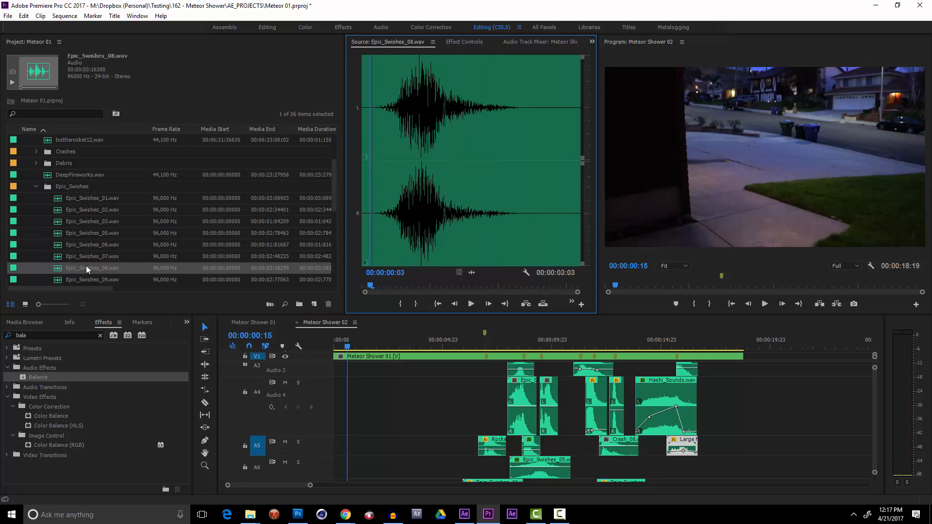
{"action": "key", "text": "space"}
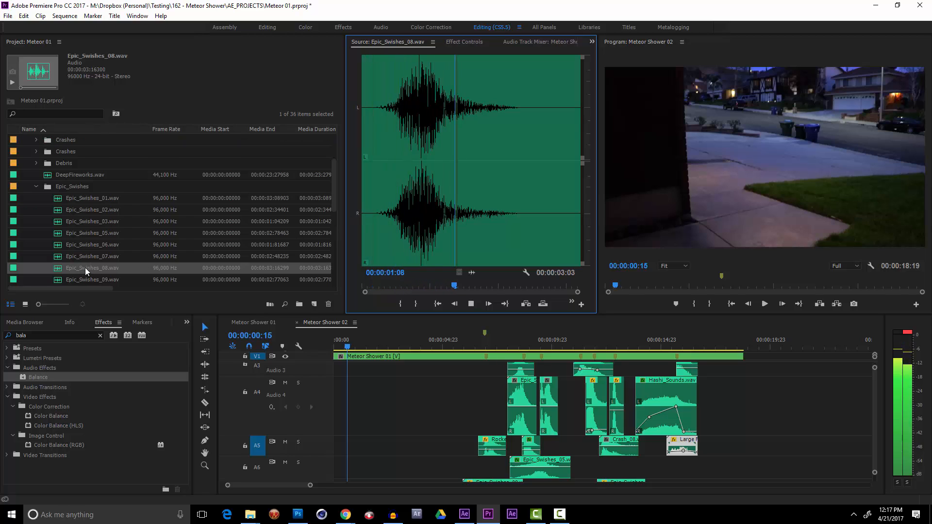
Audition Epic_Swishes_09.wav and Epic_Swishes_10.wav from the Epic_Swishes folder.
{"action": "scroll", "coordinate": [83, 257], "scroll_direction": "down", "scroll_amount": 1}
{"action": "double_click", "coordinate": [81, 247]}
{"action": "left_click", "coordinate": [369, 209]}
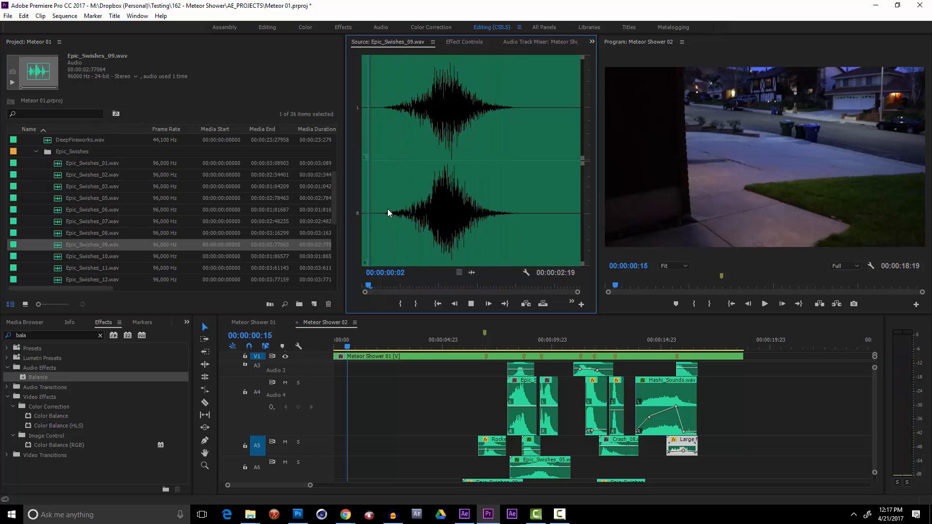
{"action": "key", "text": "space"}
{"action": "left_click", "coordinate": [63, 256]}
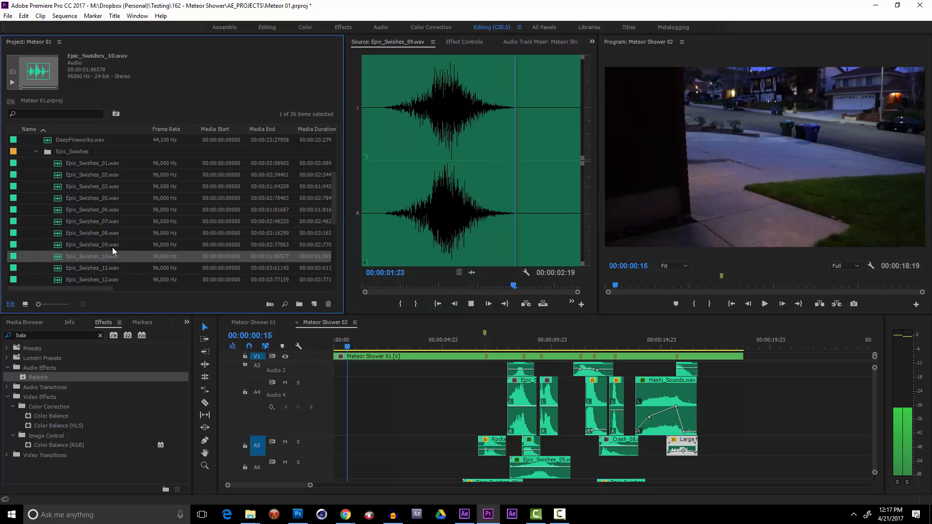
{"action": "double_click", "coordinate": [54, 257]}
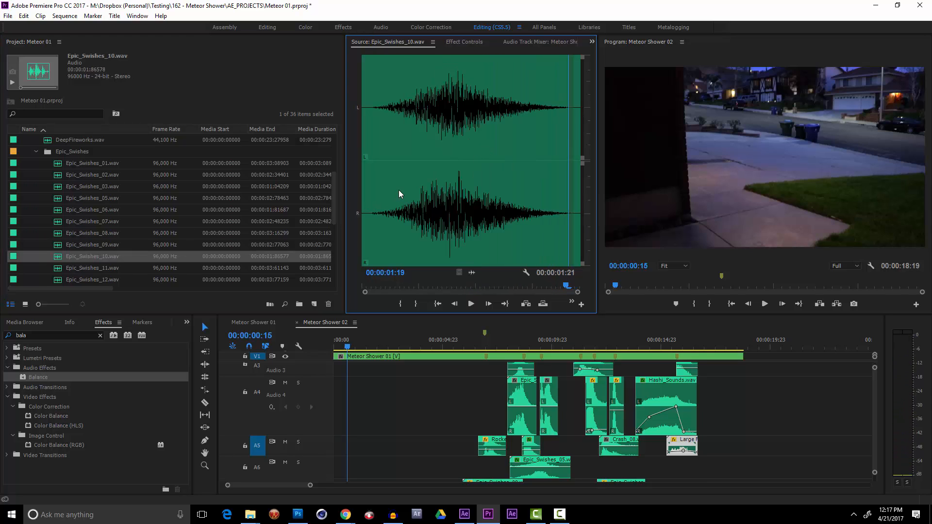
{"action": "left_click", "coordinate": [399, 190]}
{"action": "key", "text": "space"}
Audition Epic_Swishes_11.wav and Epic_Swishes_12.wav from the Epic_Swishes folder.
{"action": "scroll", "coordinate": [110, 238], "scroll_direction": "down", "scroll_amount": 1}
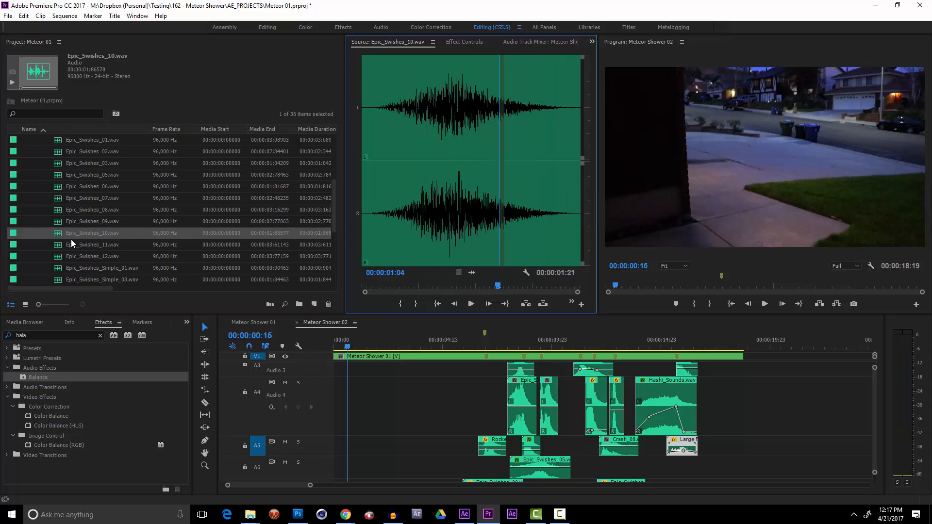
{"action": "double_click", "coordinate": [51, 241]}
{"action": "left_click", "coordinate": [383, 190]}
{"action": "key", "text": "space"}
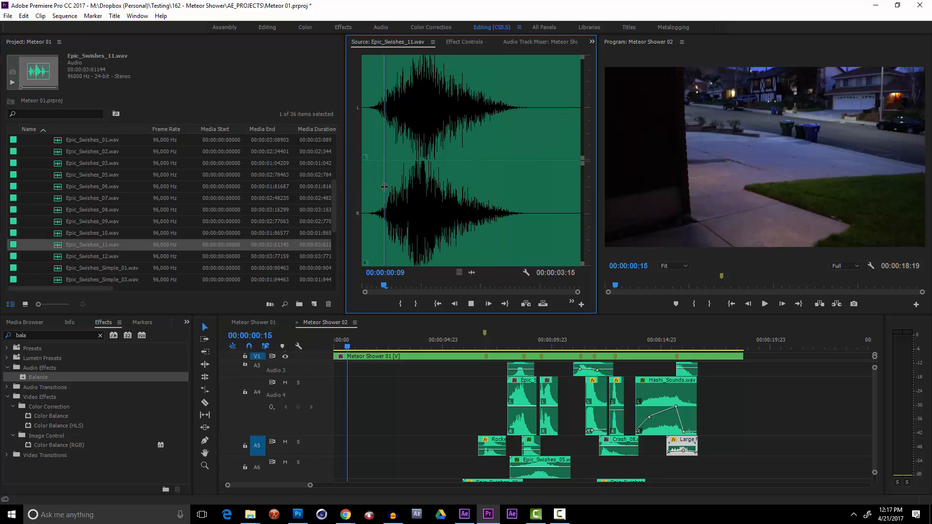
{"action": "double_click", "coordinate": [80, 256]}
{"action": "left_click", "coordinate": [363, 208]}
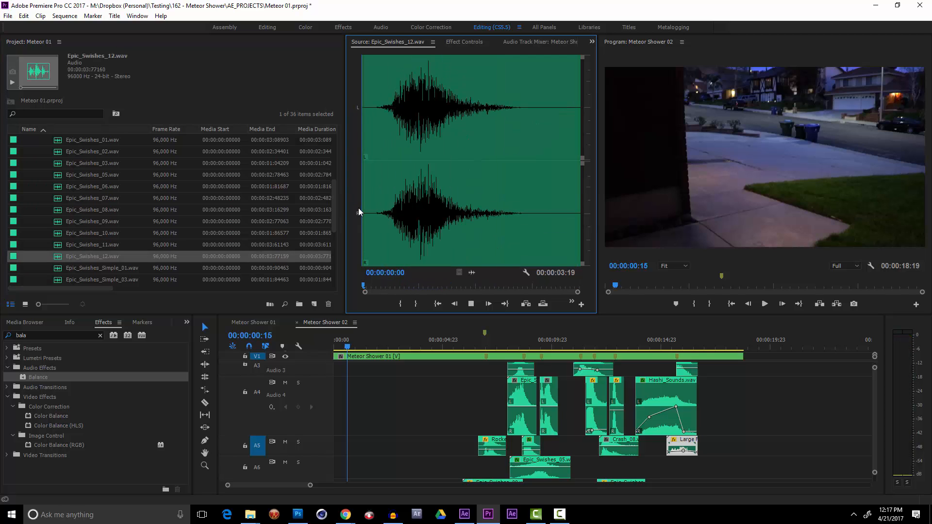
{"action": "key", "text": "space"}
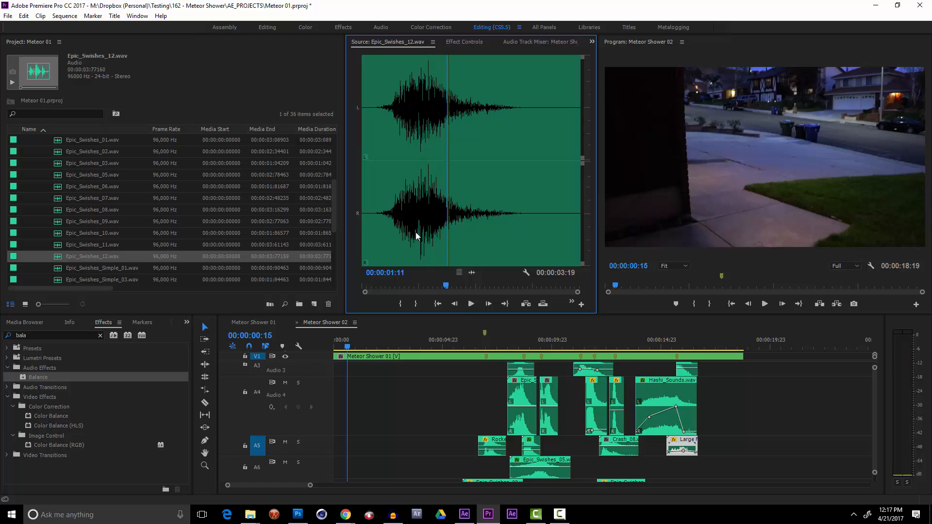
Set an out point at 00:00:01:04 in Epic_Swishes_12.wav and place its audio on Audio 6 starting at 00:00:14:12.
{"action": "left_click", "coordinate": [374, 213]}
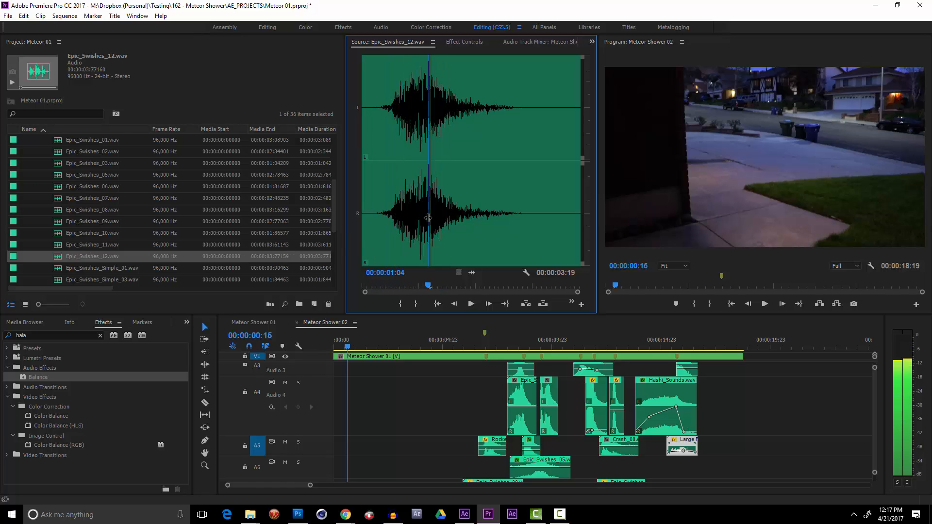
{"action": "key", "text": "o"}
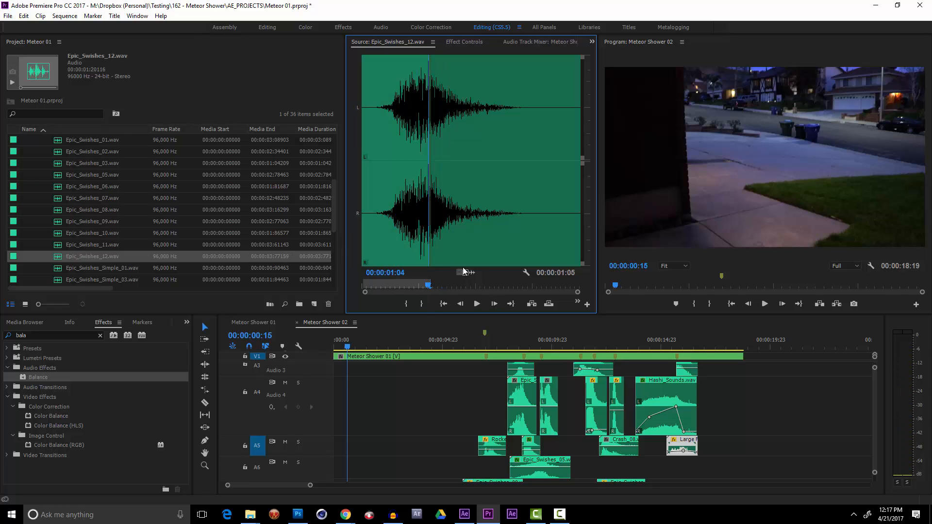
{"action": "left_click_drag", "start_coordinate": [473, 273], "coordinate": [650, 467]}
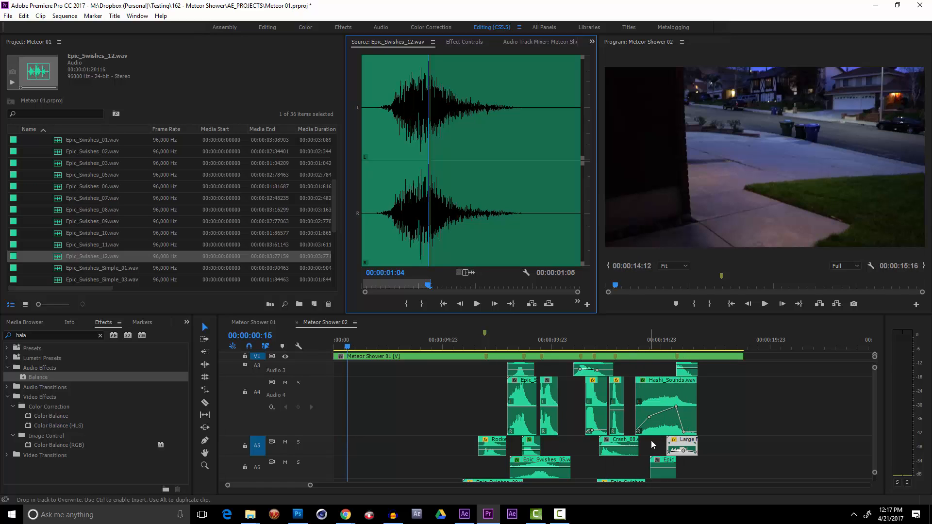
Replay the final meteor fall and impact several times from around 00:00:14:00 to check the added swish.
{"action": "left_click", "coordinate": [639, 342]}
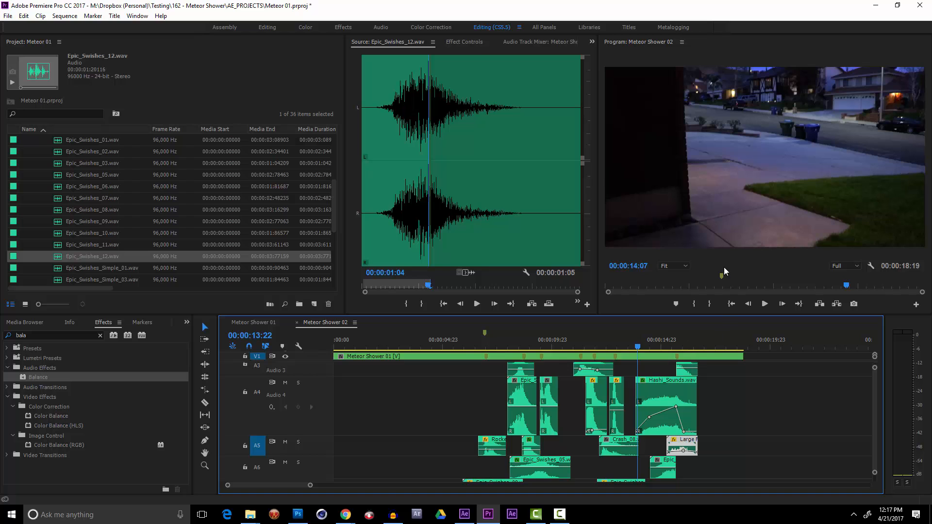
{"action": "key", "text": "space"}
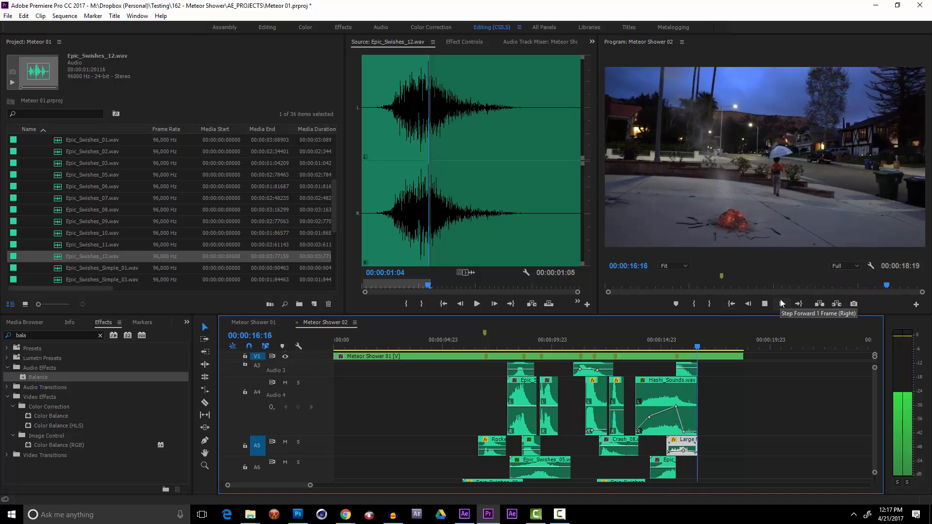
{"action": "left_click", "coordinate": [650, 343]}
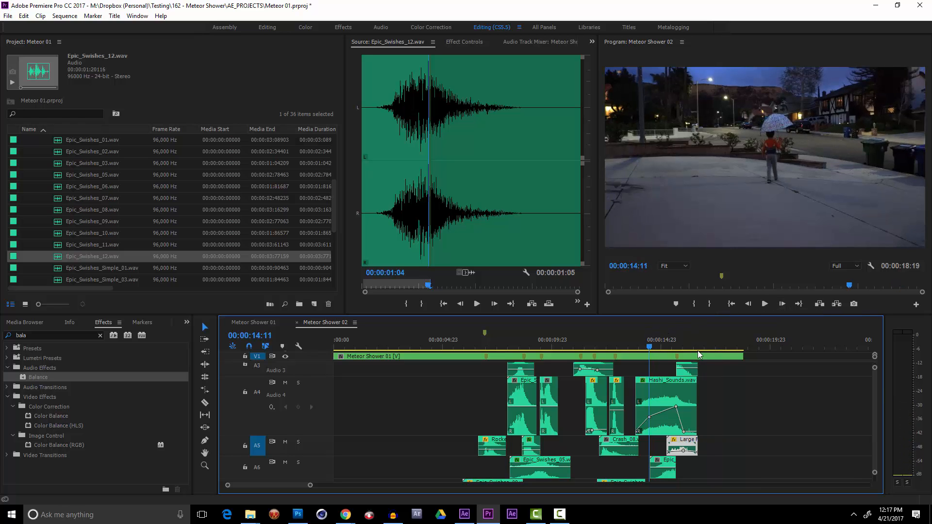
{"action": "key", "text": "space"}
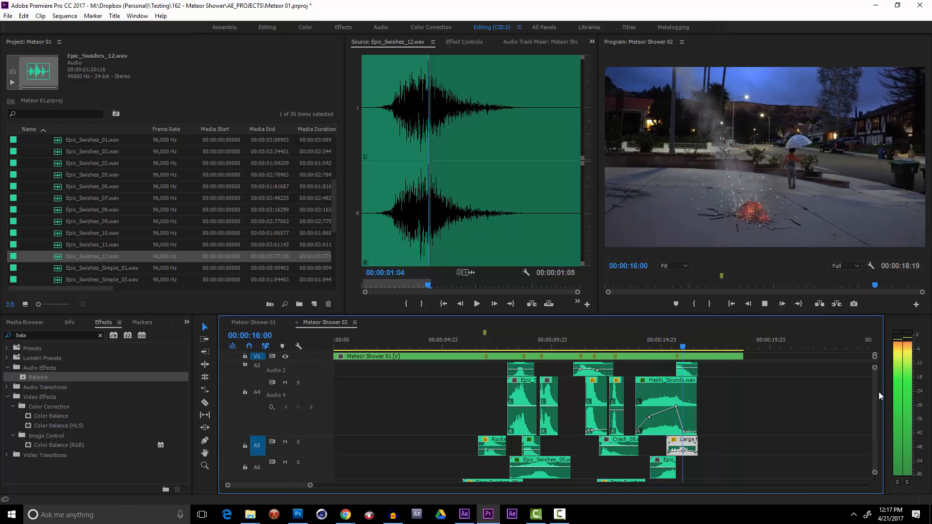
{"action": "left_click", "coordinate": [677, 344]}
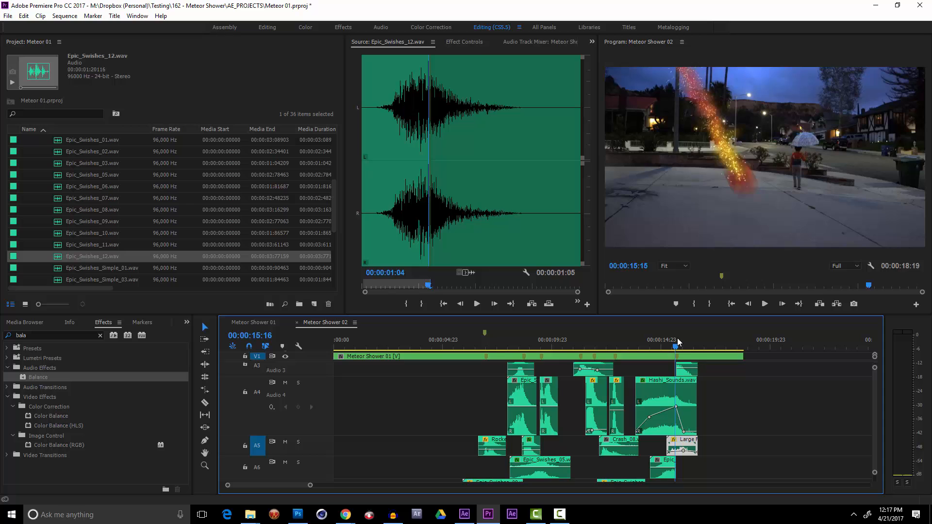
{"action": "left_click", "coordinate": [689, 371]}
{"action": "left_click", "coordinate": [641, 346]}
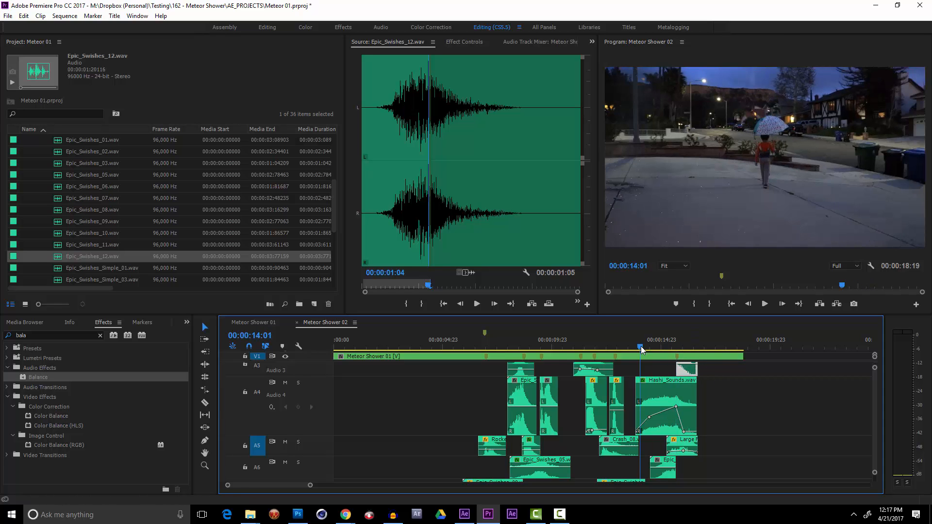
{"action": "key", "text": "space"}
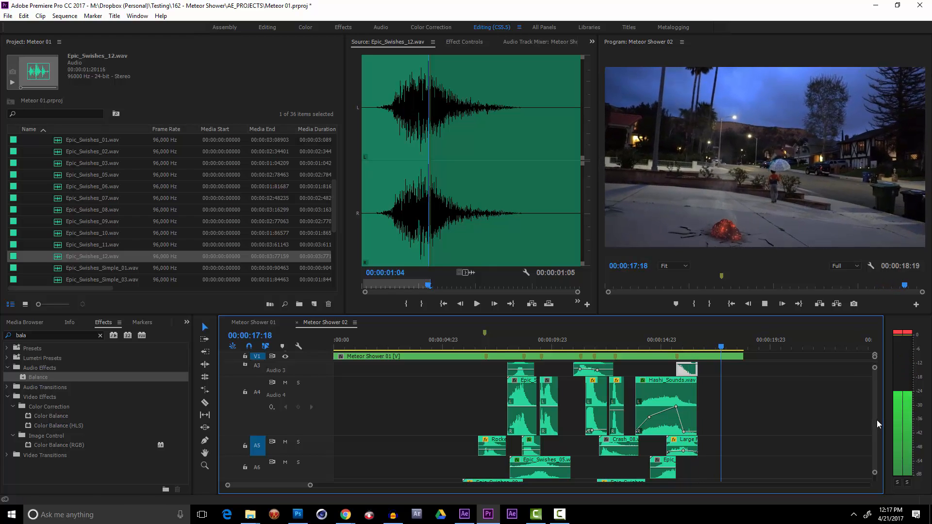
{"action": "key", "text": "space"}
Start a media import into the SFX bin and open the LucasFilmFX_CD_02 folder under CD2 - Elements in the LucasFilm Sound Effects Library.
{"action": "scroll", "coordinate": [189, 180], "scroll_direction": "up", "scroll_amount": 2}
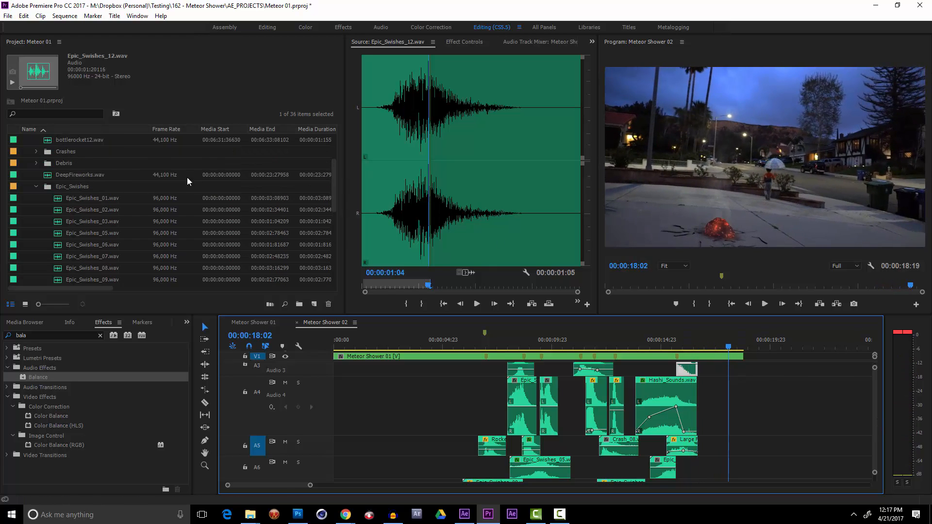
{"action": "scroll", "coordinate": [97, 173], "scroll_direction": "up", "scroll_amount": 3}
{"action": "left_click", "coordinate": [51, 162]}
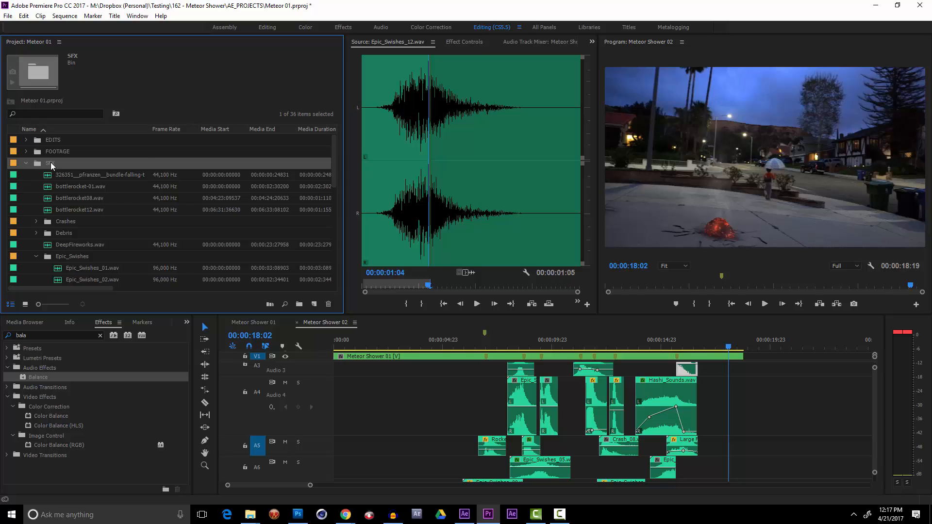
{"action": "key", "text": "ctrl+i"}
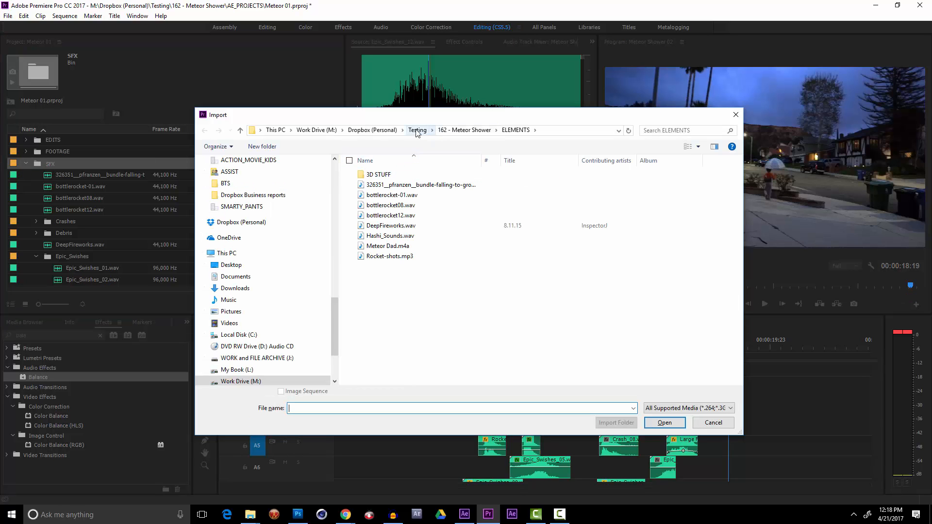
{"action": "scroll", "coordinate": [336, 182], "scroll_direction": "up", "scroll_amount": 10}
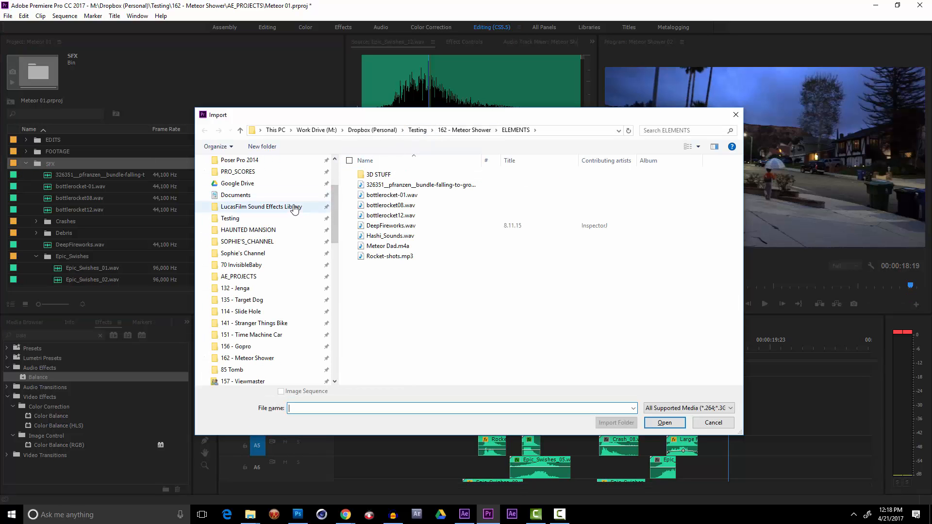
{"action": "left_click", "coordinate": [294, 207]}
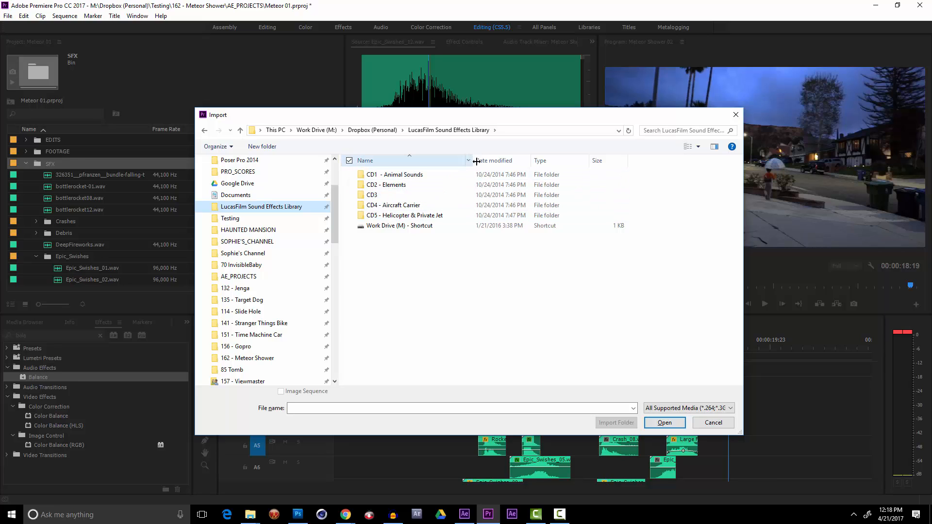
{"action": "left_click_drag", "start_coordinate": [476, 162], "coordinate": [518, 166]}
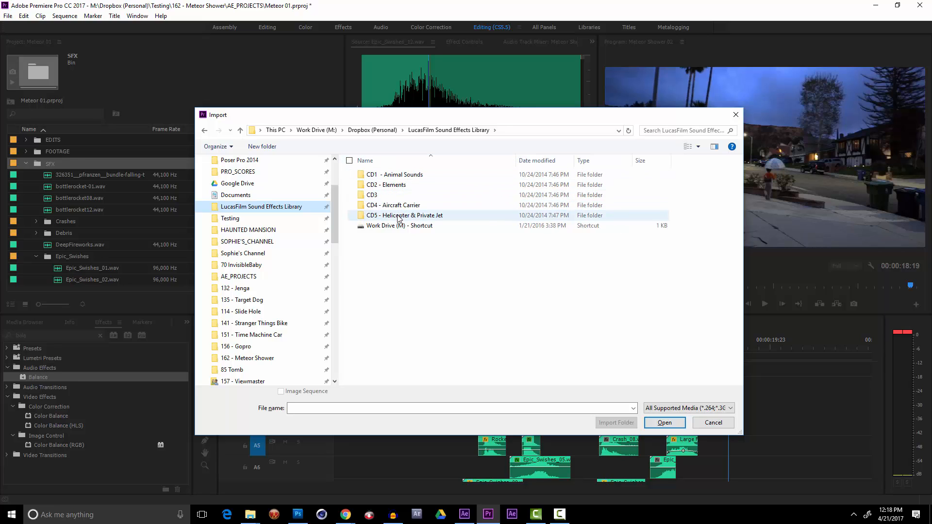
{"action": "double_click", "coordinate": [388, 185]}
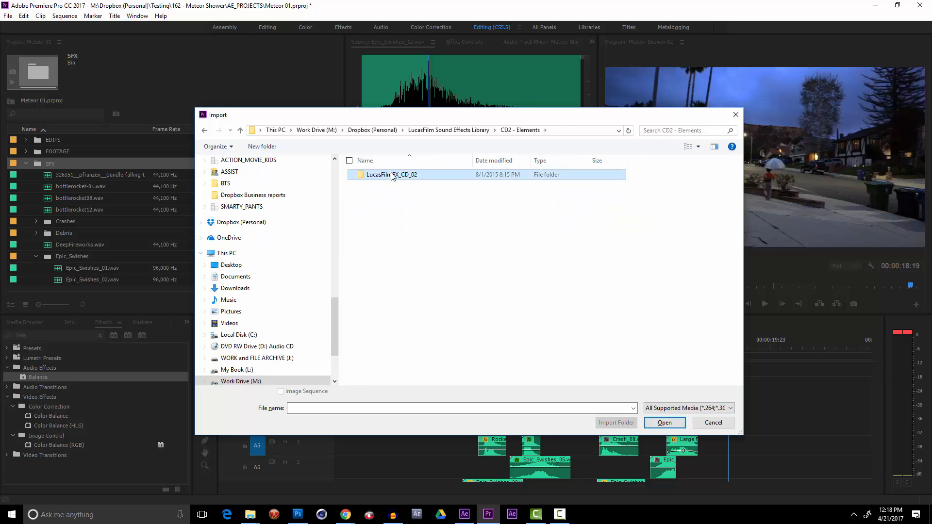
{"action": "double_click", "coordinate": [394, 175]}
Import the sound files from Track 01.MP3 through Track 18.MP3 into the SFX bin.
{"action": "left_click", "coordinate": [429, 276]}
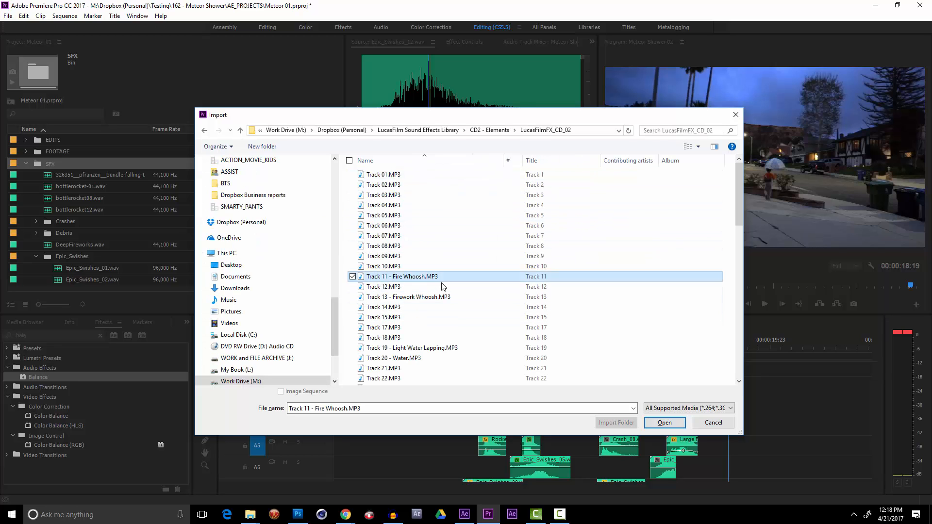
{"action": "left_click", "coordinate": [439, 298]}
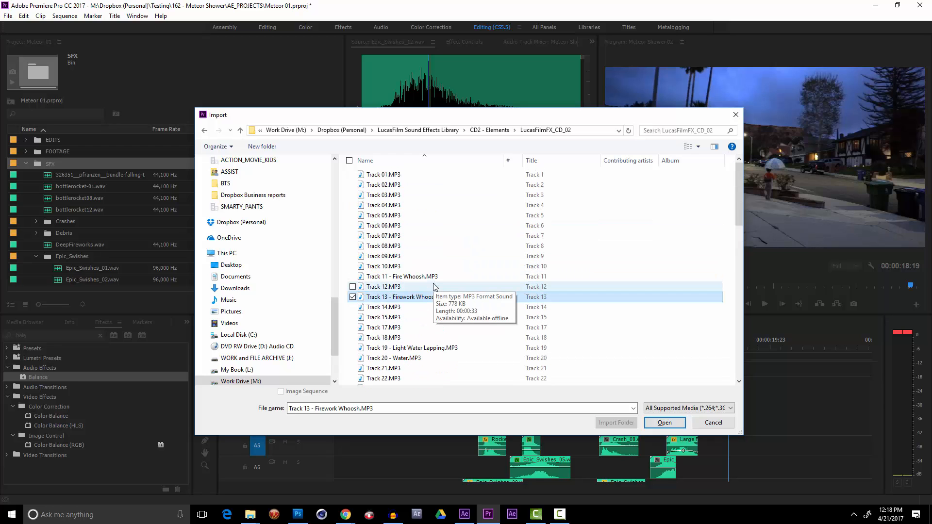
{"action": "left_click", "coordinate": [405, 175]}
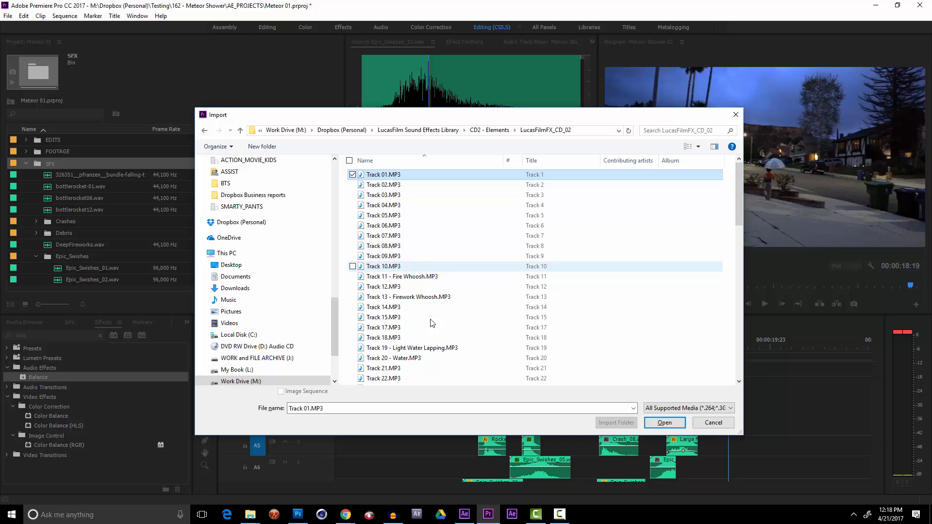
{"action": "left_click", "coordinate": [412, 342], "text": "shift"}
{"action": "left_click", "coordinate": [665, 422]}
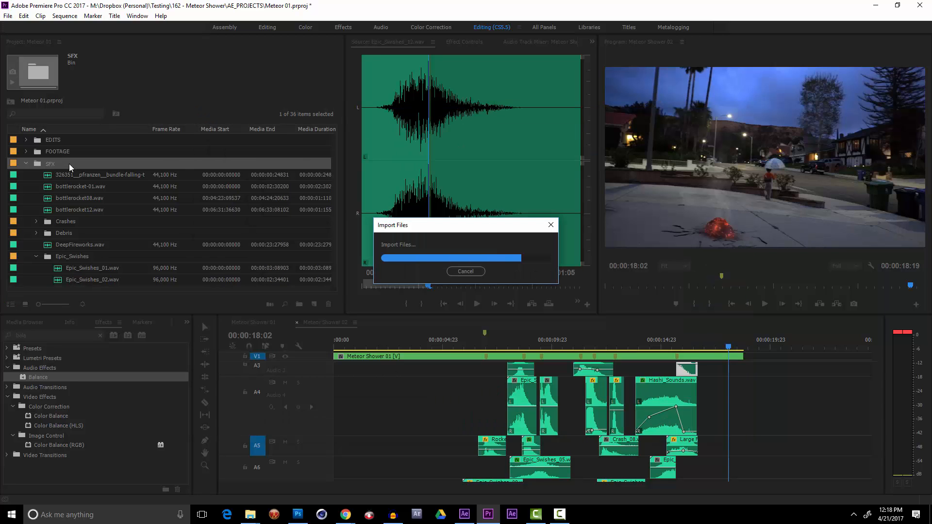
Audition the imported Track 01.MP3, Track 02.MP3 and Track 03.MP3, sampling different points of the longer tracks.
{"action": "double_click", "coordinate": [50, 187]}
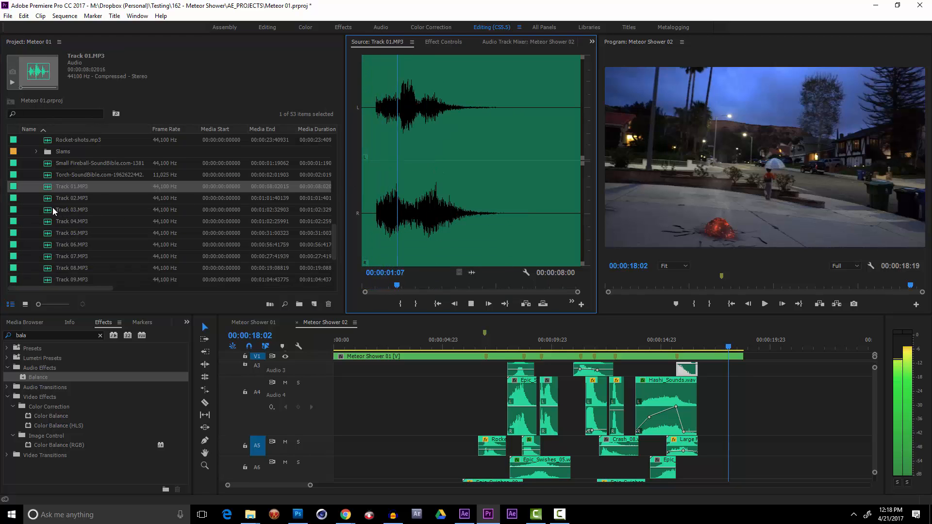
{"action": "double_click", "coordinate": [72, 197]}
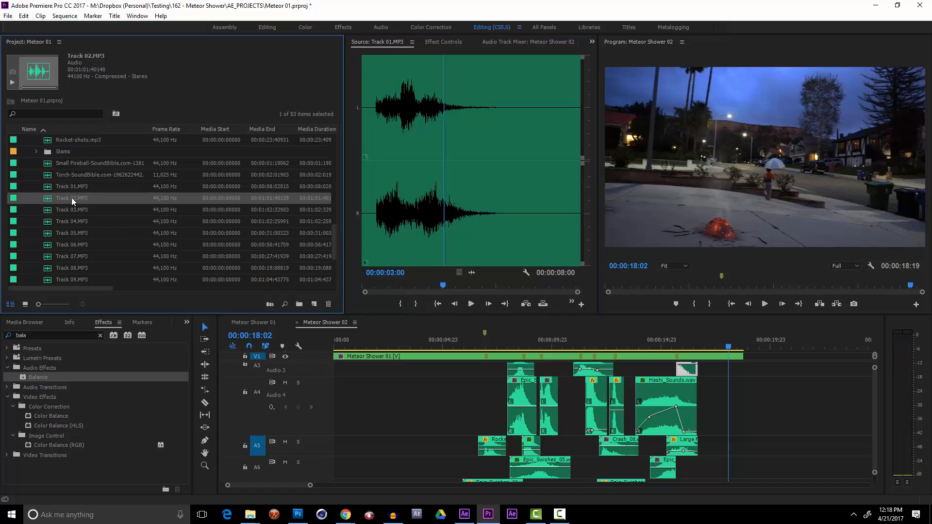
{"action": "key", "text": "space"}
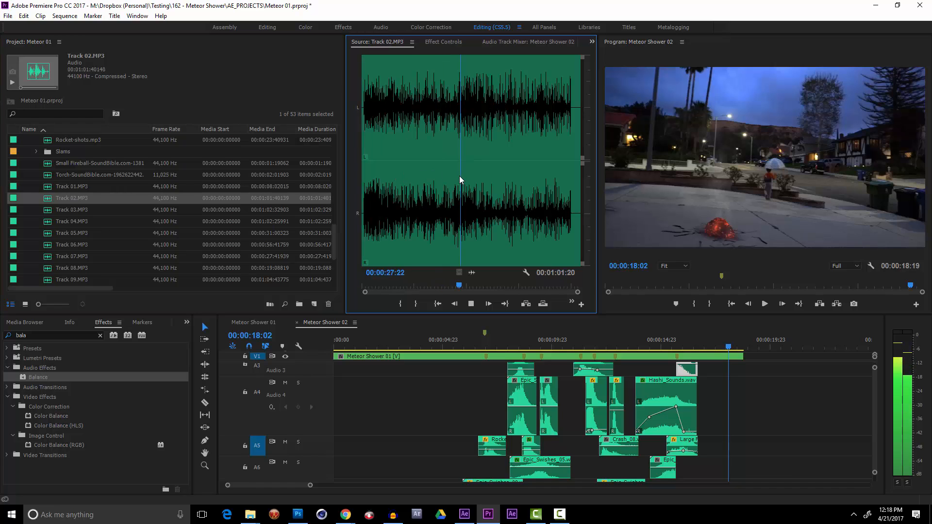
{"action": "double_click", "coordinate": [61, 209]}
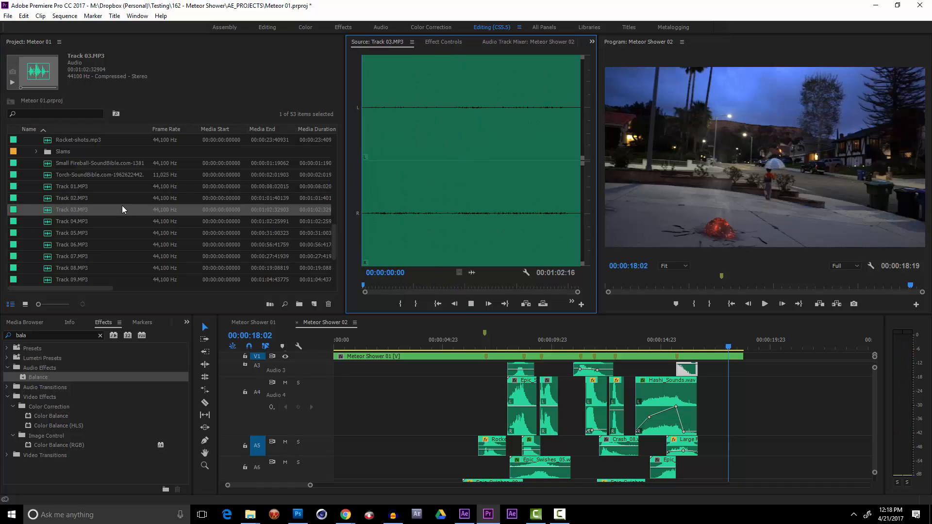
{"action": "left_click", "coordinate": [414, 182]}
{"action": "left_click", "coordinate": [505, 180]}
Audition the middle of Track 04.MP3 and reopen Track 02.MP3 in the source viewer.
{"action": "double_click", "coordinate": [63, 222]}
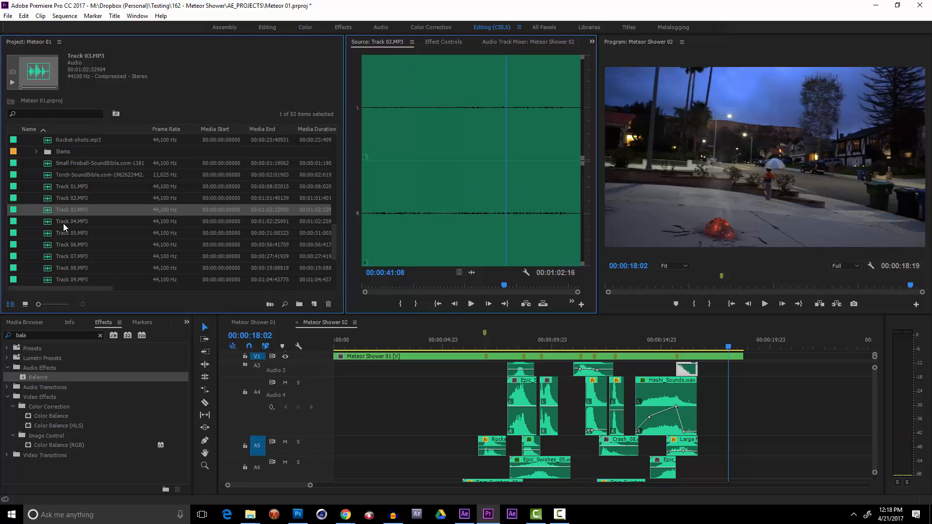
{"action": "left_click", "coordinate": [456, 173]}
{"action": "key", "text": "space"}
{"action": "key", "text": "space"}
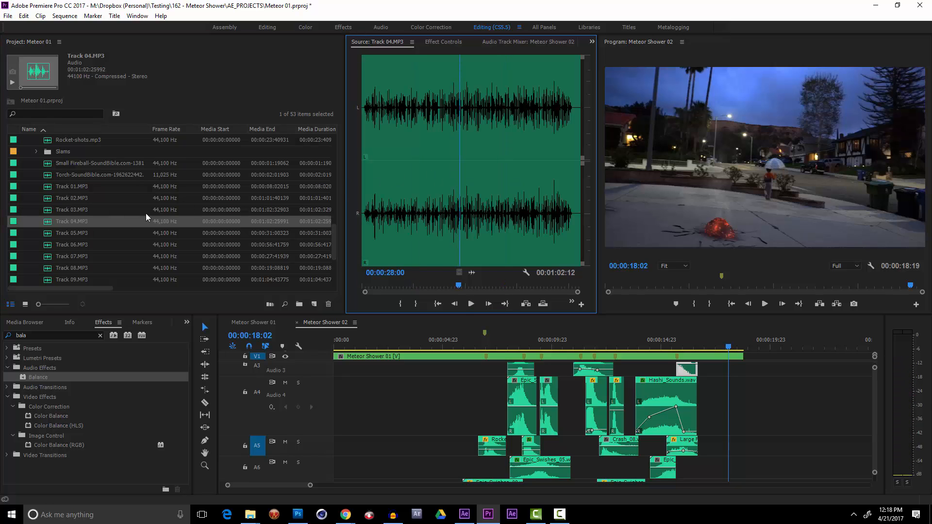
{"action": "double_click", "coordinate": [77, 199]}
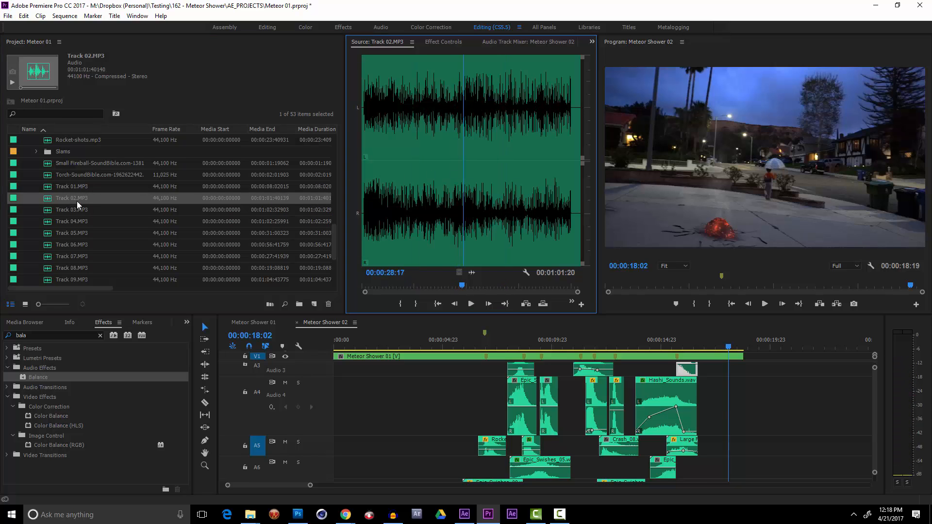
Audition the end of Track 02.MP3 and the later parts of Track 03.MP3 and Track 05.MP3 in the source viewer.
{"action": "left_click", "coordinate": [538, 150]}
{"action": "key", "text": "space"}
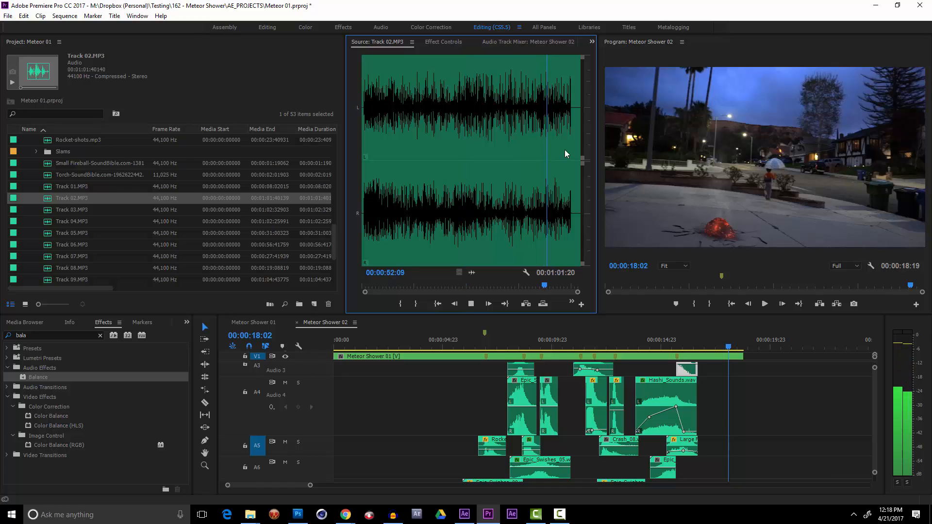
{"action": "double_click", "coordinate": [64, 210]}
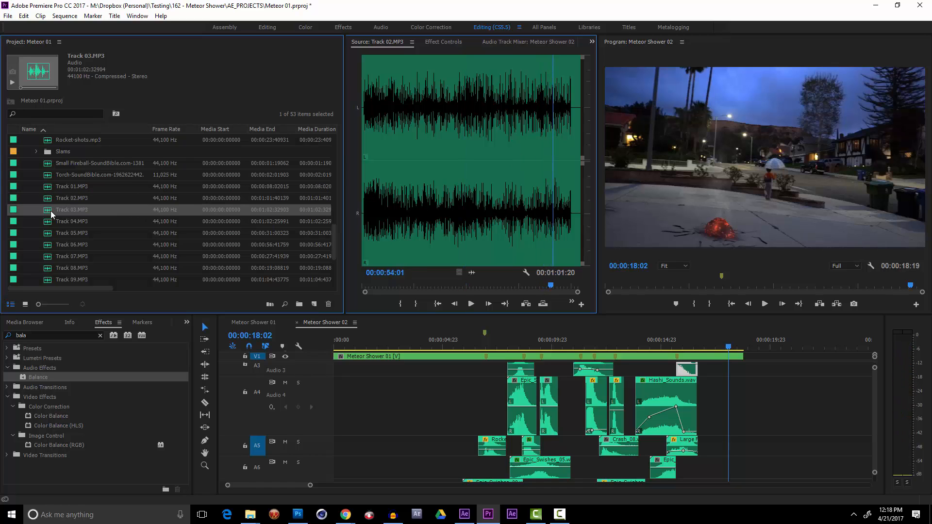
{"action": "key", "text": "space"}
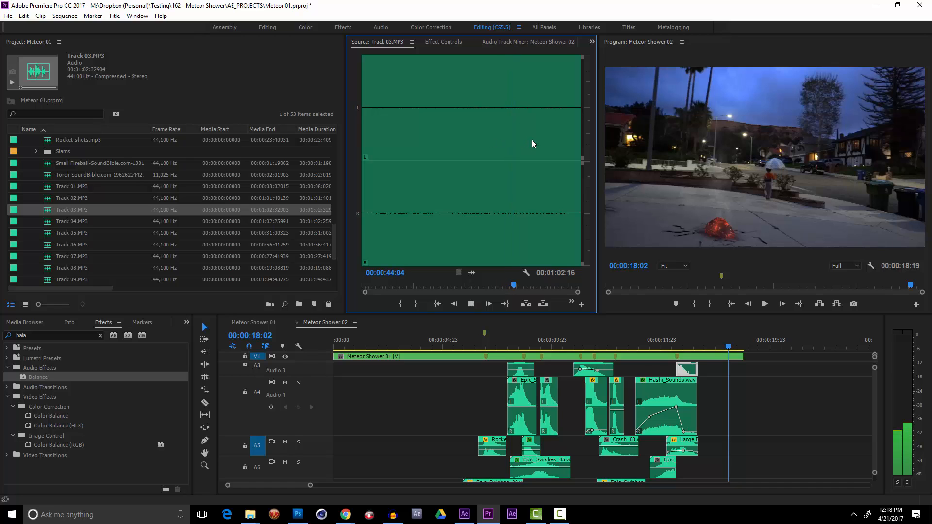
{"action": "double_click", "coordinate": [62, 229]}
{"action": "key", "text": "space"}
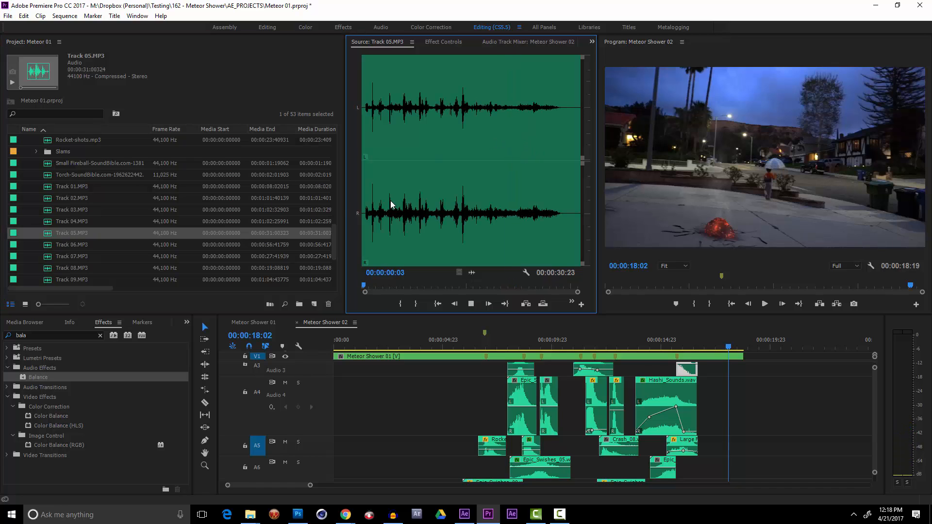
{"action": "left_click", "coordinate": [527, 196]}
Audition Track 06.MP3 at several points and listen to Track 07.MP3.
{"action": "double_click", "coordinate": [51, 245]}
{"action": "key", "text": "space"}
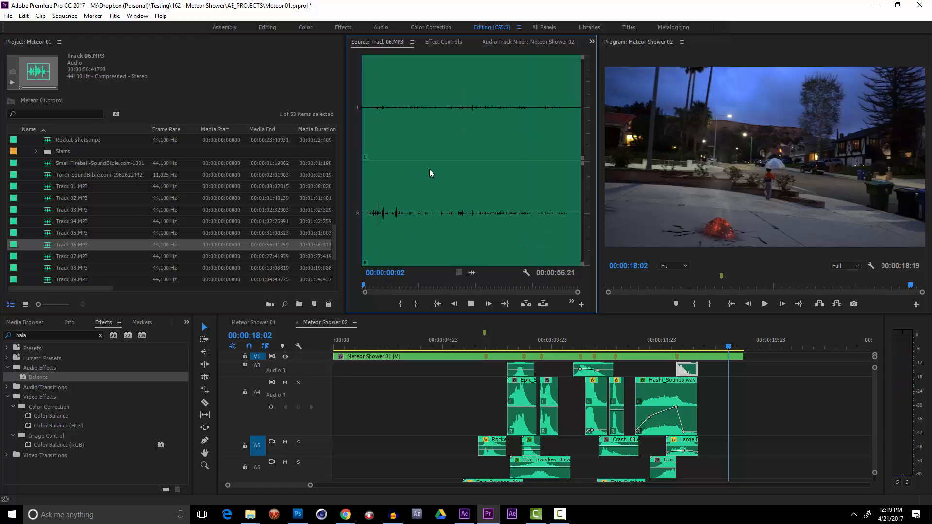
{"action": "left_click", "coordinate": [431, 168]}
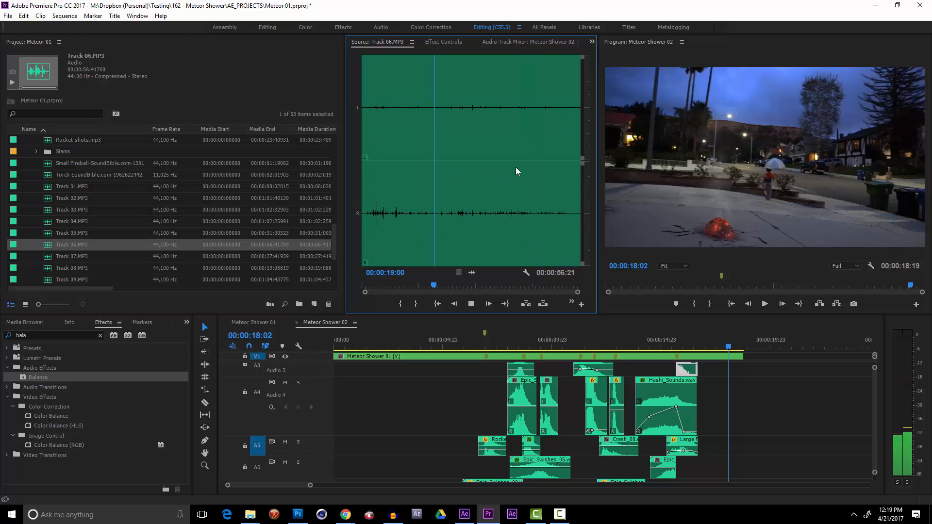
{"action": "scroll", "coordinate": [77, 236], "scroll_direction": "down", "scroll_amount": 1}
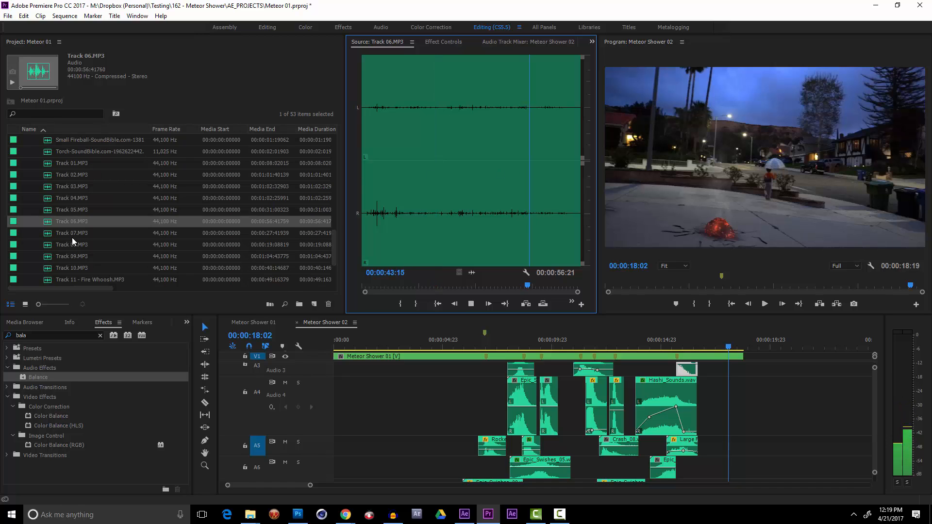
{"action": "double_click", "coordinate": [66, 232]}
{"action": "key", "text": "space"}
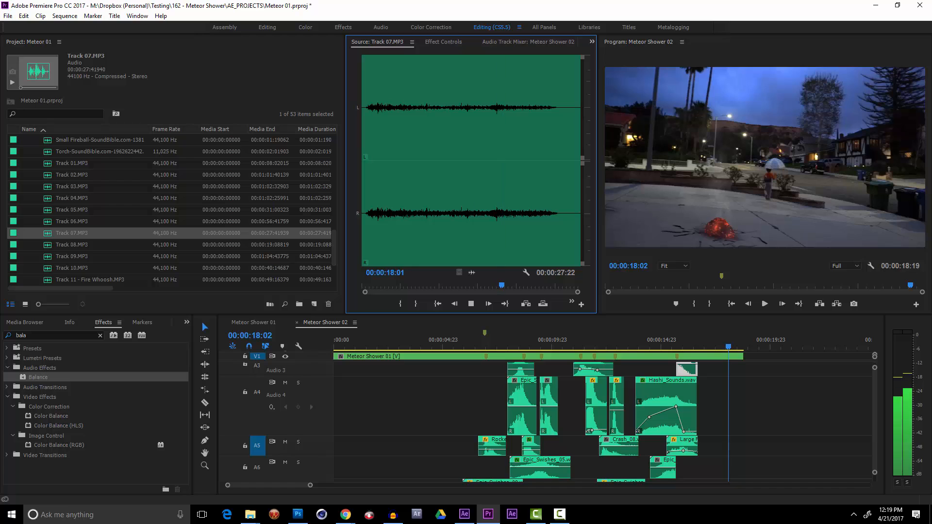
Audition Track 08.MP3 and Track 09.MP3, sampling the middle and later portions of each.
{"action": "left_click", "coordinate": [71, 245]}
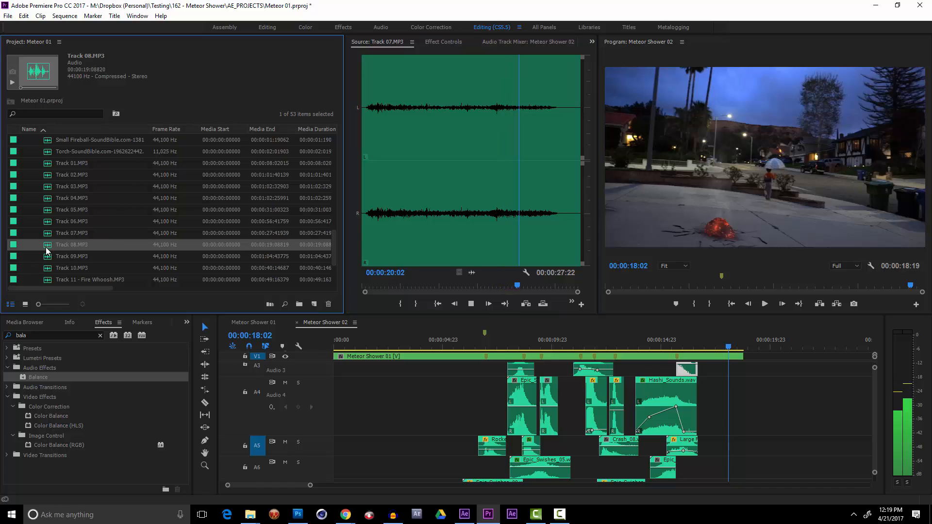
{"action": "double_click", "coordinate": [72, 245]}
{"action": "key", "text": "space"}
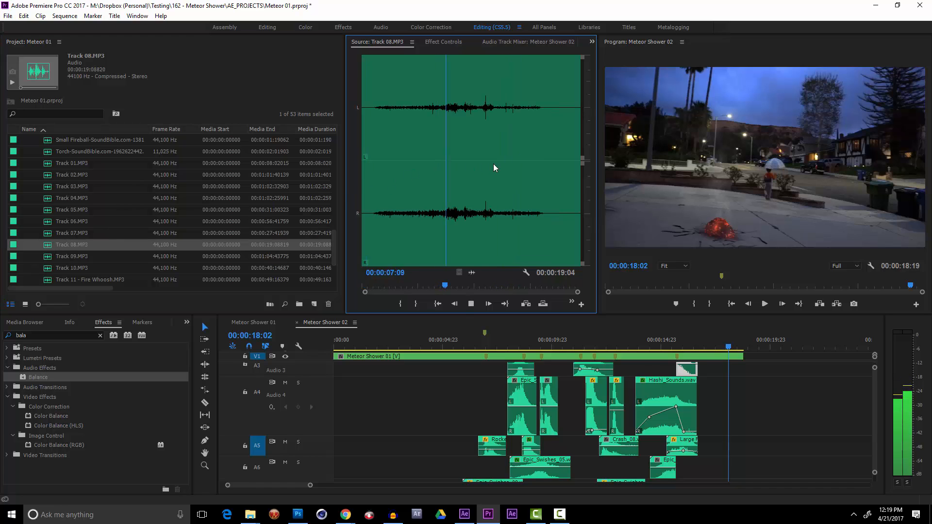
{"action": "left_click", "coordinate": [489, 162]}
{"action": "double_click", "coordinate": [51, 256]}
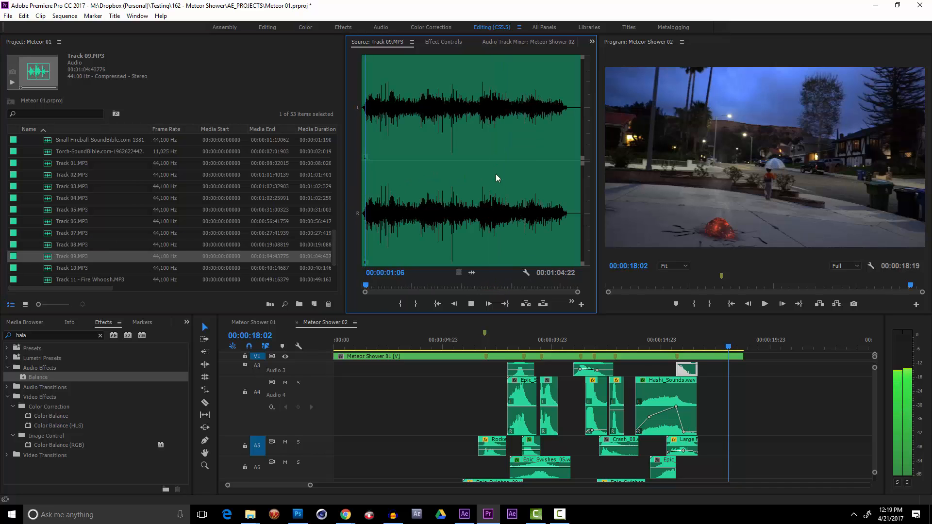
{"action": "left_click", "coordinate": [514, 175]}
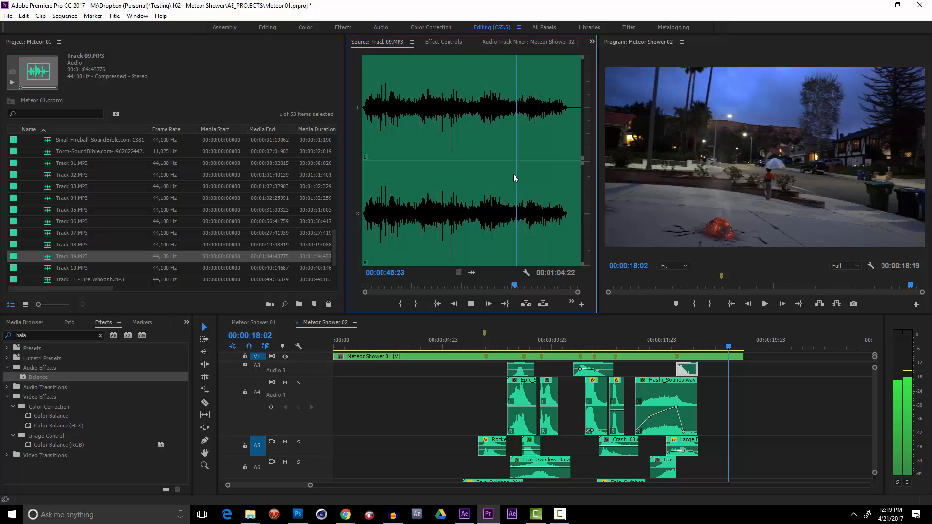
{"action": "key", "text": "space"}
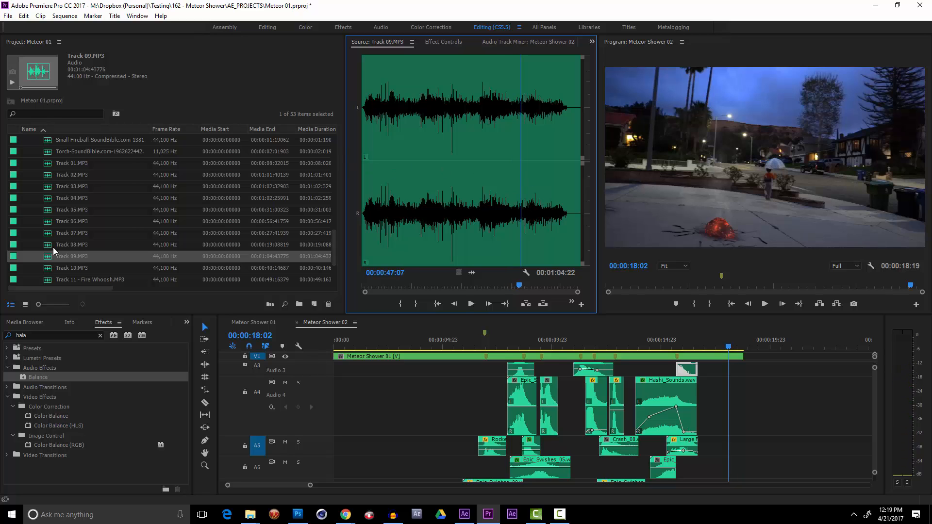
Audition Track 10.MP3 from its early part and again near its end.
{"action": "double_click", "coordinate": [57, 268]}
{"action": "left_click", "coordinate": [424, 182]}
{"action": "key", "text": "space"}
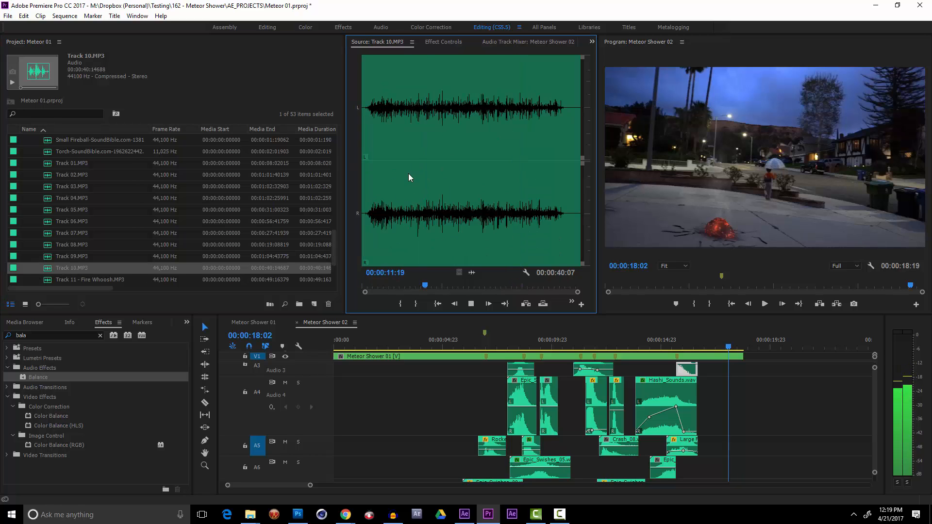
{"action": "left_click", "coordinate": [533, 167]}
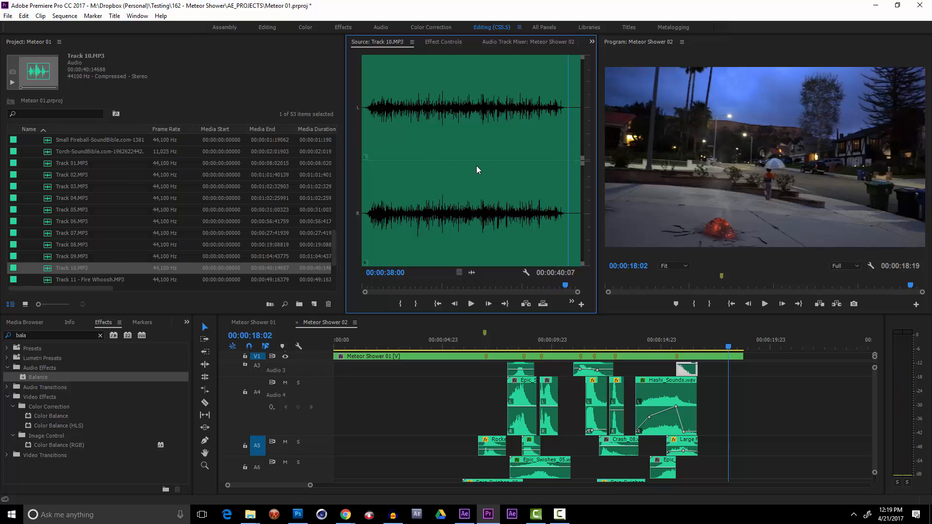
Mark in and out points around a 00:00:05:01 excerpt near the end of Track 10.MP3, with the out point at 00:00:37:17.
{"action": "left_click", "coordinate": [532, 193]}
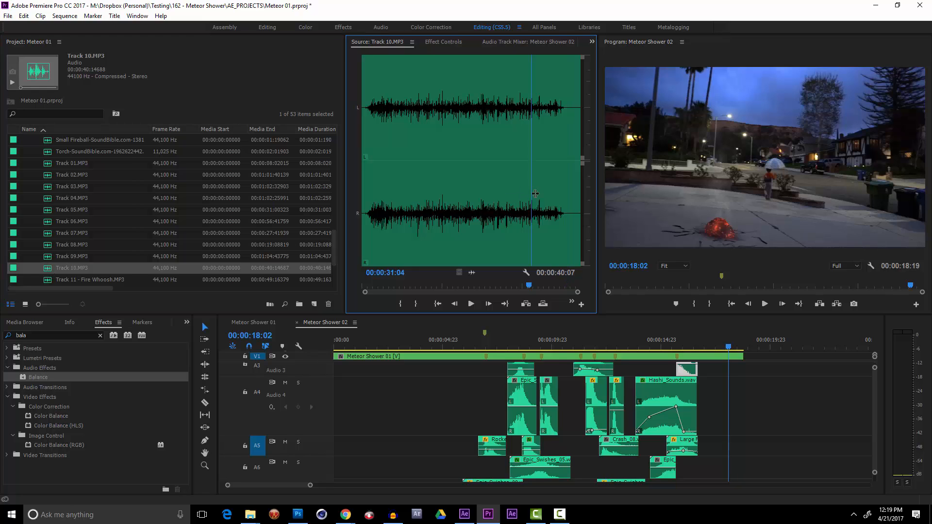
{"action": "key", "text": "i"}
{"action": "key", "text": "space"}
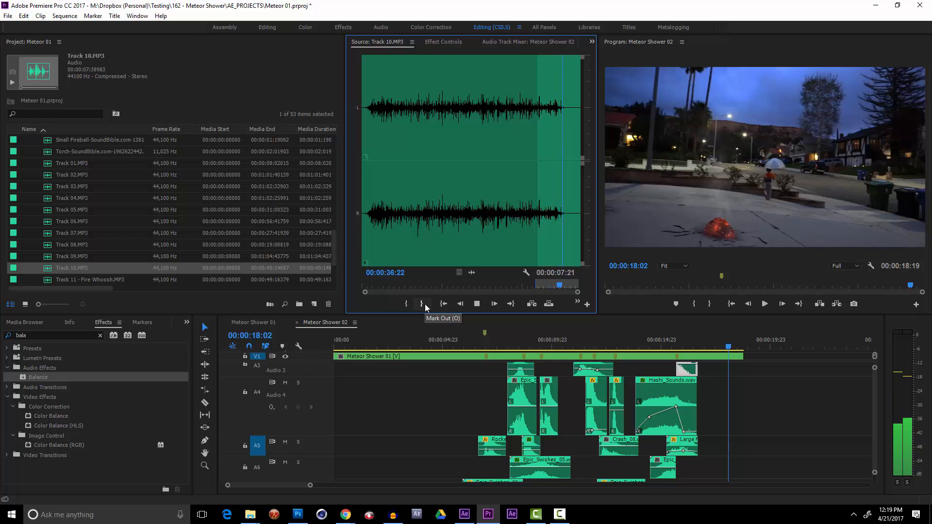
{"action": "left_click", "coordinate": [424, 303]}
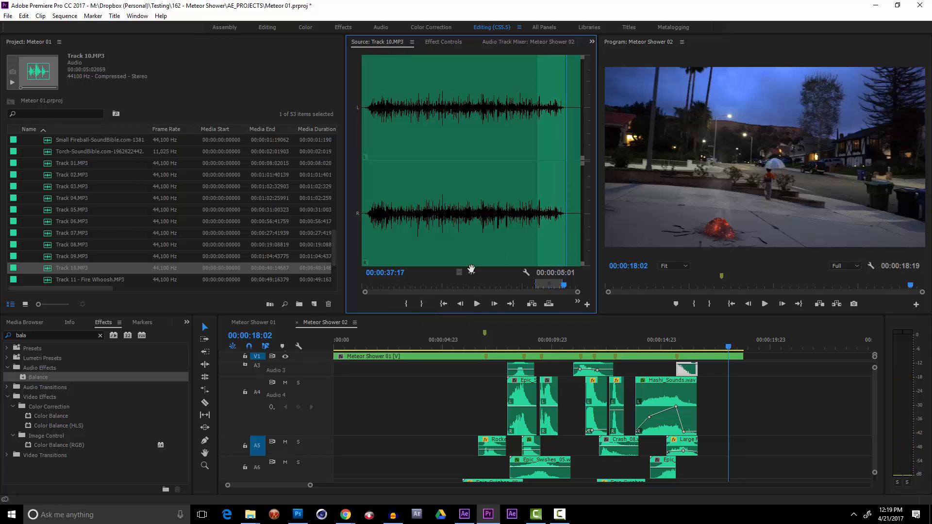
Place the marked Track 10.MP3 excerpt on A6 at the final meteor impact and trim its end to match the end of the video.
{"action": "left_click_drag", "start_coordinate": [704, 360], "coordinate": [745, 457]}
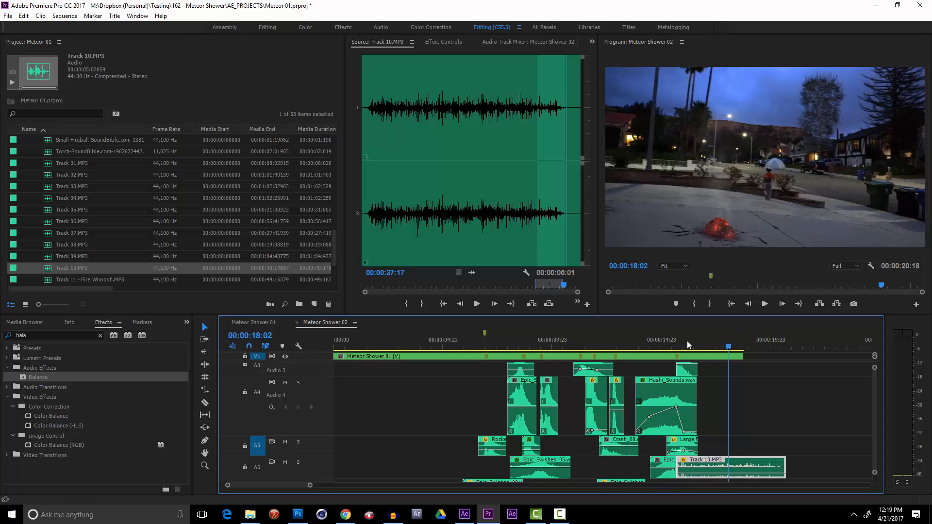
{"action": "key", "text": "space"}
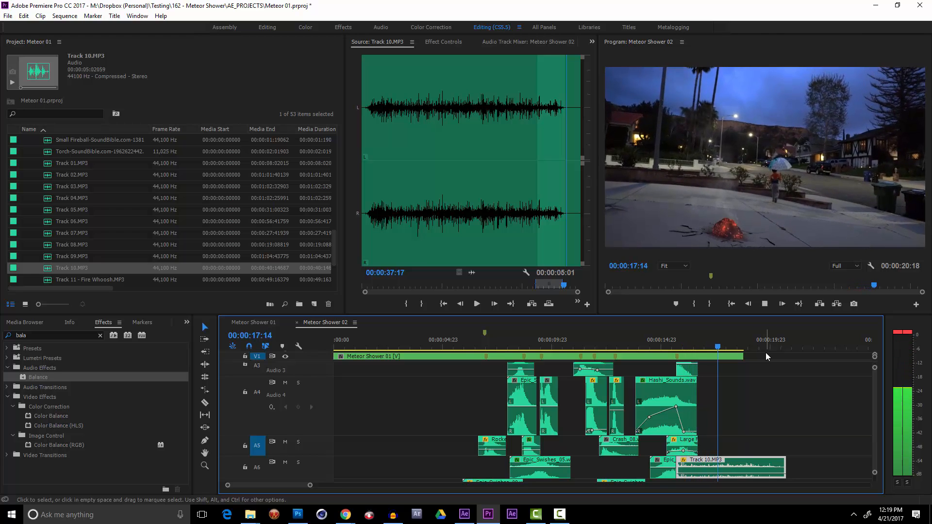
{"action": "key", "text": "space"}
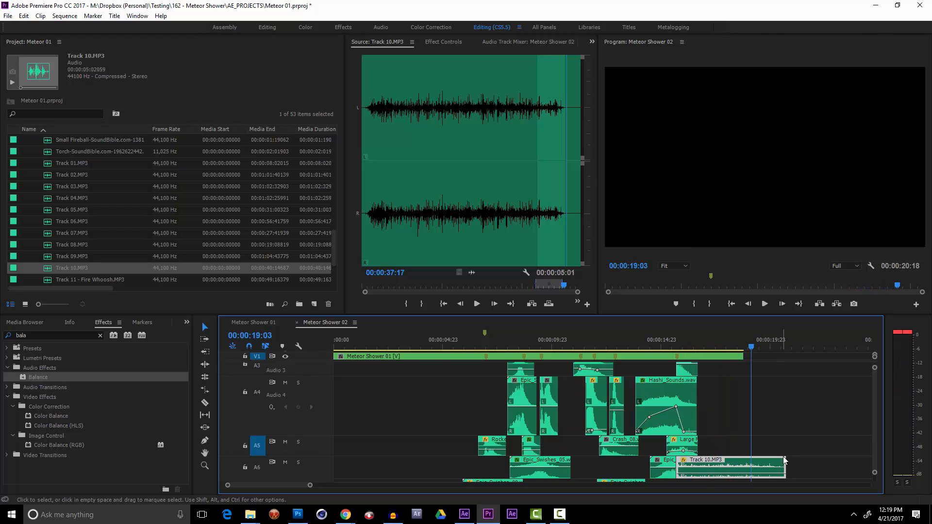
{"action": "left_click_drag", "start_coordinate": [779, 465], "coordinate": [743, 465]}
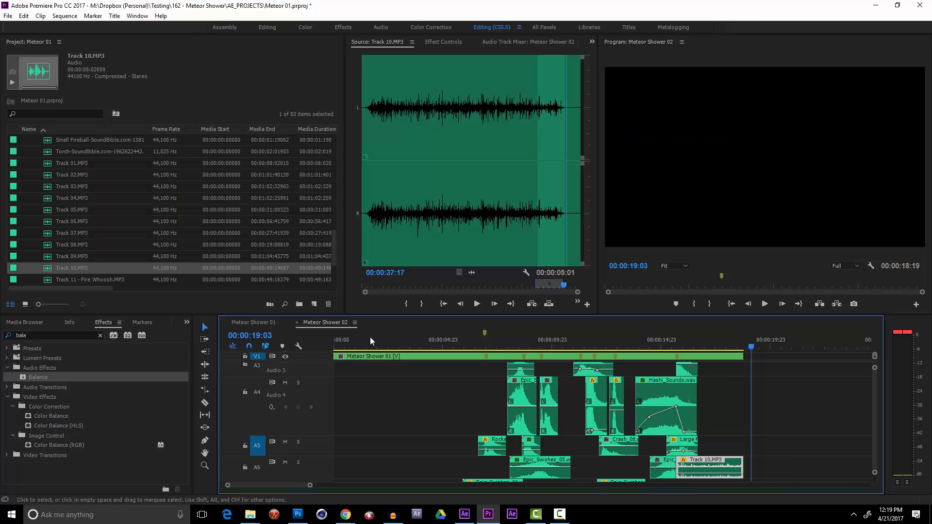
Audition Track 11 - Fire Whoosh.MP3, sampling its separate whooshes.
{"action": "double_click", "coordinate": [114, 279]}
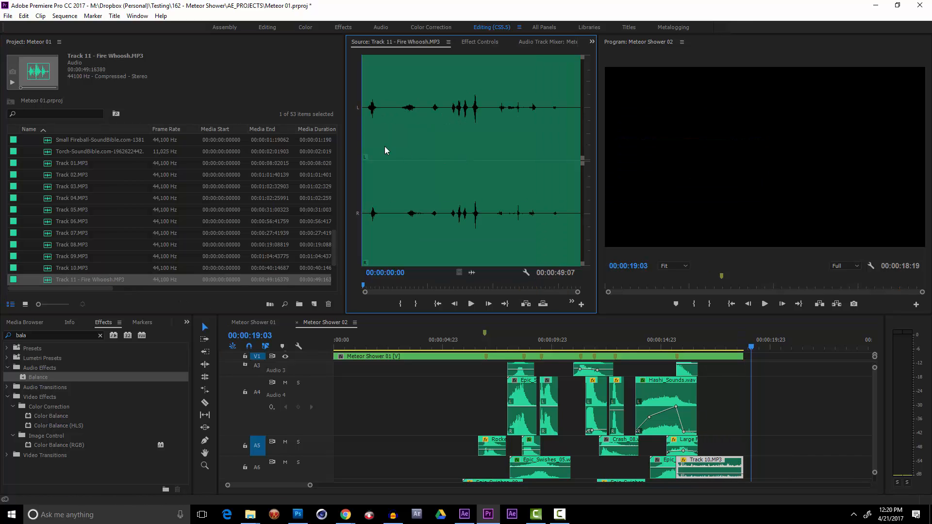
{"action": "key", "text": "space"}
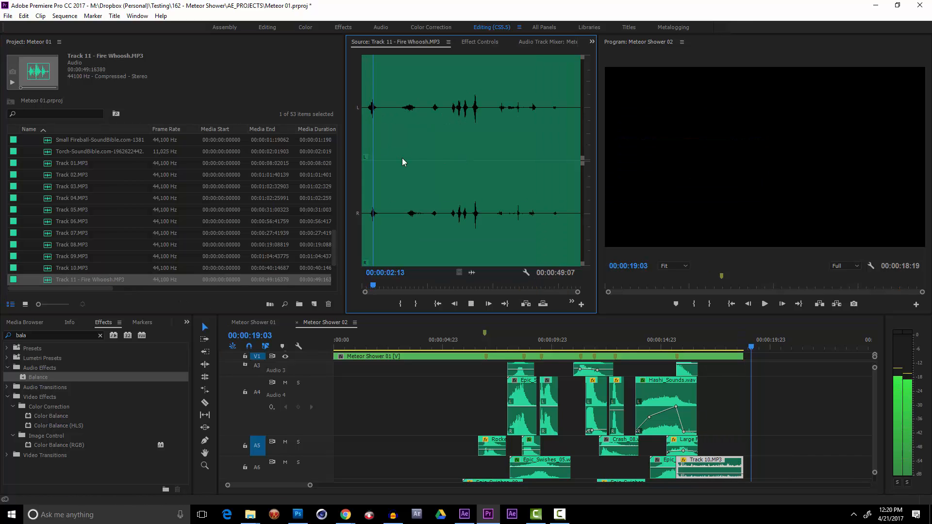
{"action": "left_click_drag", "start_coordinate": [430, 148], "coordinate": [409, 143]}
{"action": "key", "text": "space"}
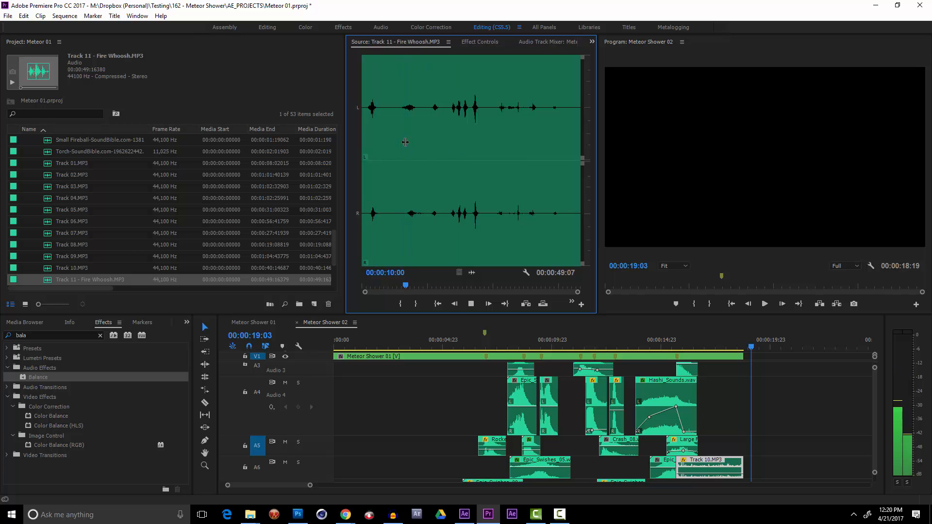
{"action": "left_click", "coordinate": [471, 135]}
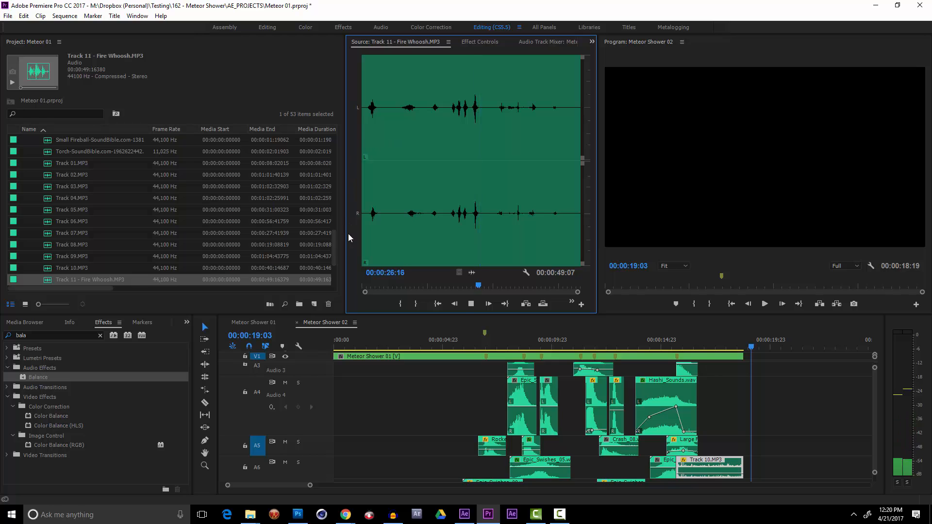
{"action": "key", "text": "space"}
Open Track 13 - Firework Whoosh.MP3 and audition its beginning and later sections.
{"action": "left_click_drag", "start_coordinate": [335, 254], "coordinate": [339, 262]}
{"action": "scroll", "coordinate": [339, 261], "scroll_direction": "down", "scroll_amount": 4}
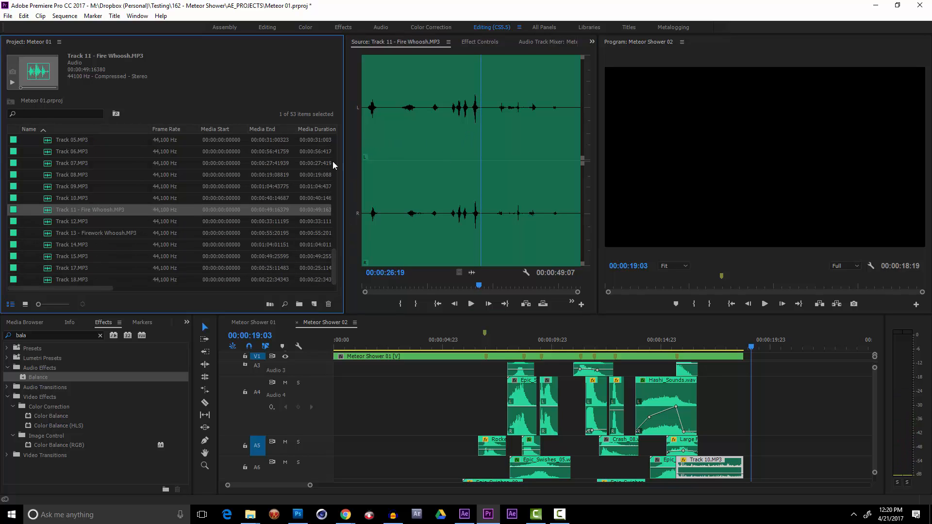
{"action": "double_click", "coordinate": [109, 233]}
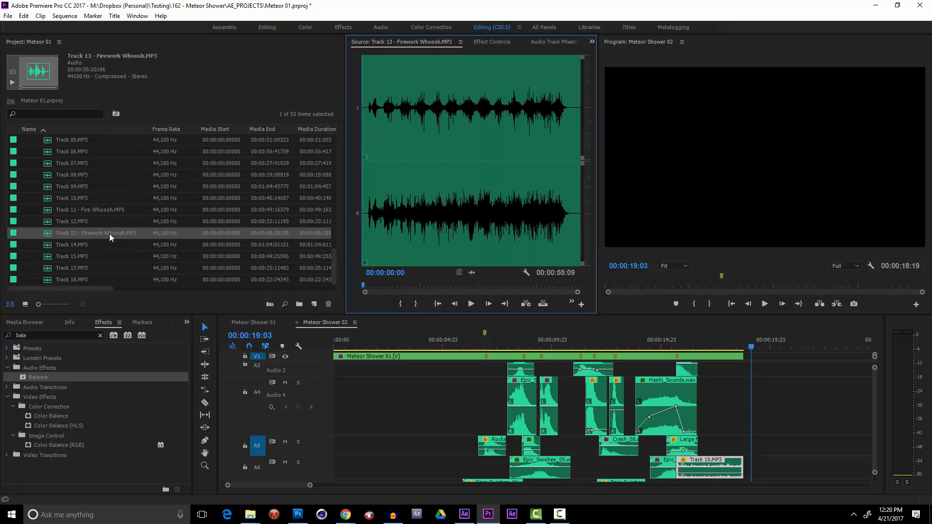
{"action": "left_click", "coordinate": [369, 159]}
{"action": "key", "text": "space"}
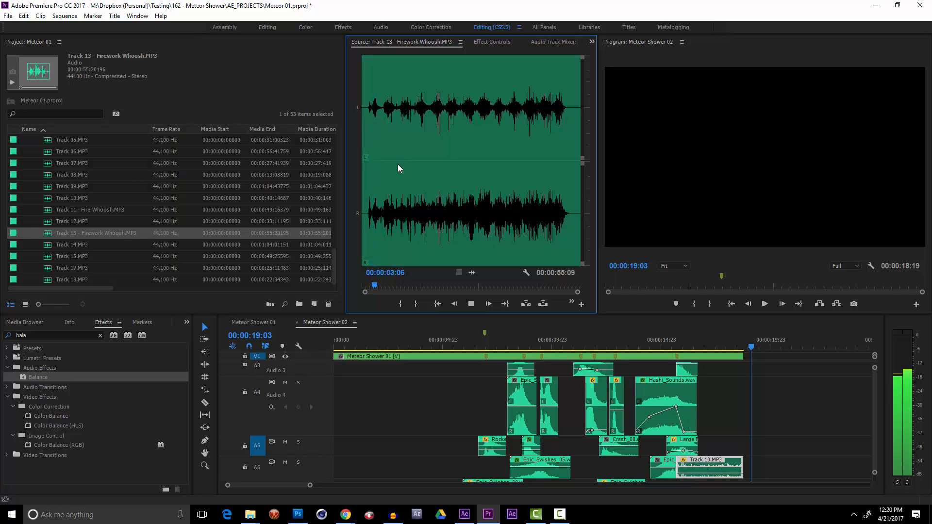
{"action": "left_click", "coordinate": [506, 170]}
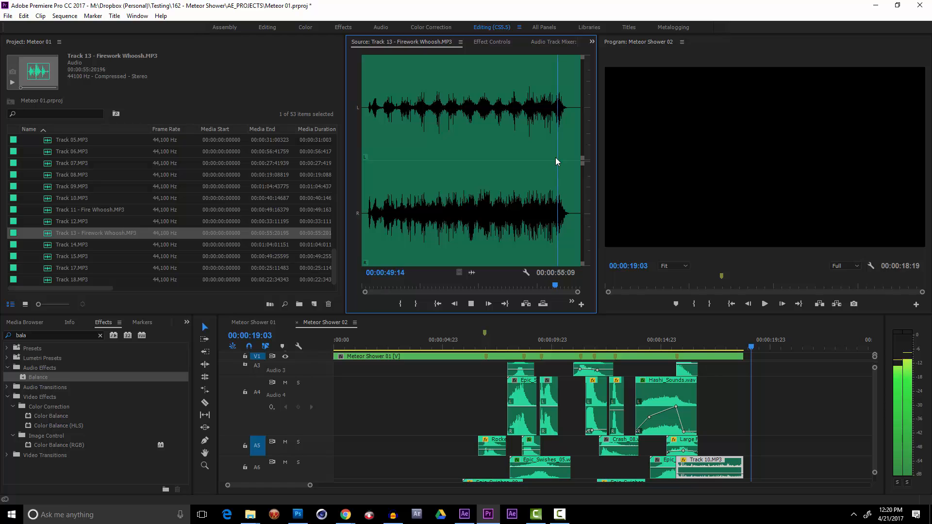
Mark the first whoosh of Track 13 - Firework Whoosh.MP3 from 00:00:01:17 to 00:00:02:07.
{"action": "left_click", "coordinate": [369, 159]}
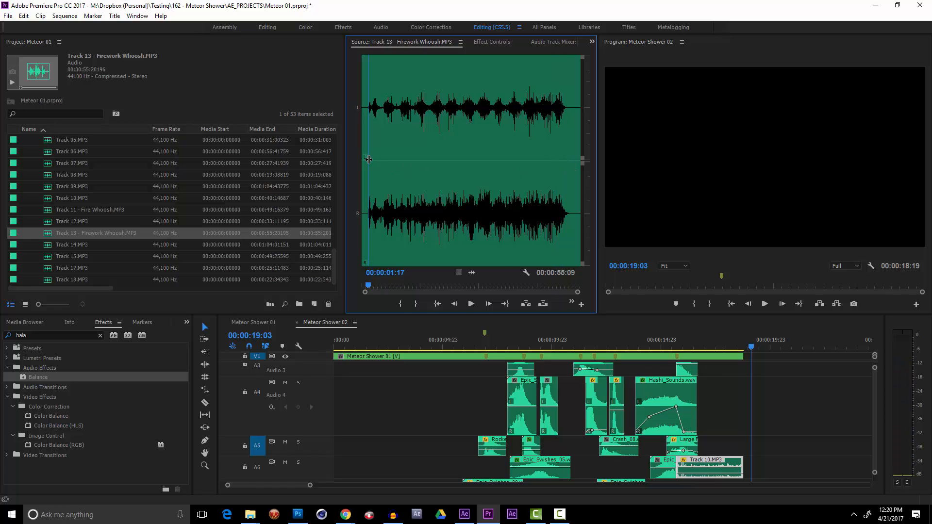
{"action": "key", "text": "space"}
{"action": "key", "text": "space"}
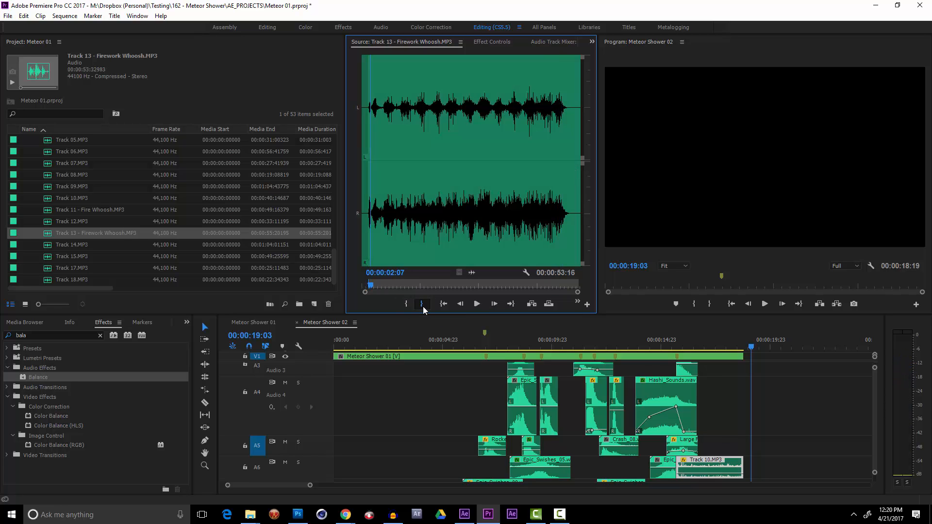
{"action": "left_click", "coordinate": [424, 304]}
Add the marked firework whoosh to the sequence, position it on A5 at about 11 seconds before the Crash_08 clip, and play it back.
{"action": "left_click_drag", "start_coordinate": [54, 232], "coordinate": [820, 394]}
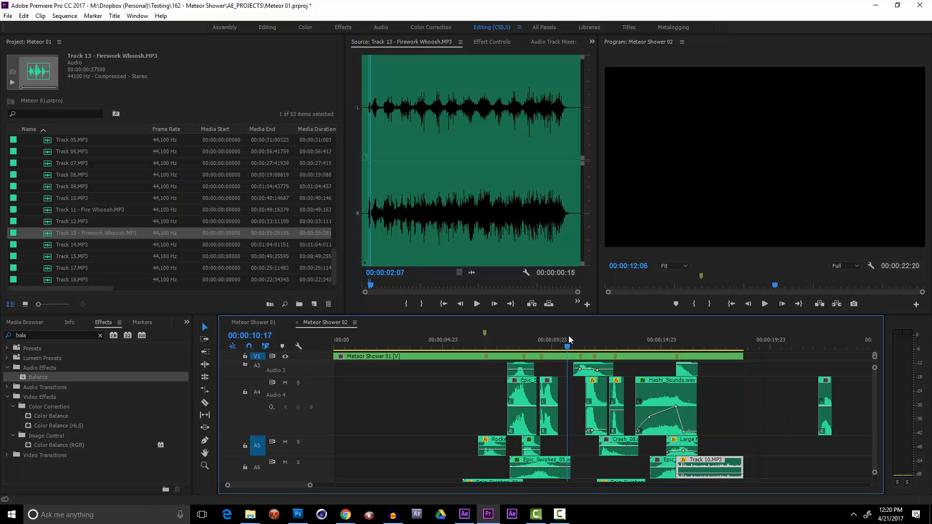
{"action": "left_click_drag", "start_coordinate": [569, 339], "coordinate": [576, 372]}
{"action": "left_click_drag", "start_coordinate": [826, 398], "coordinate": [581, 446]}
{"action": "key", "text": "space"}
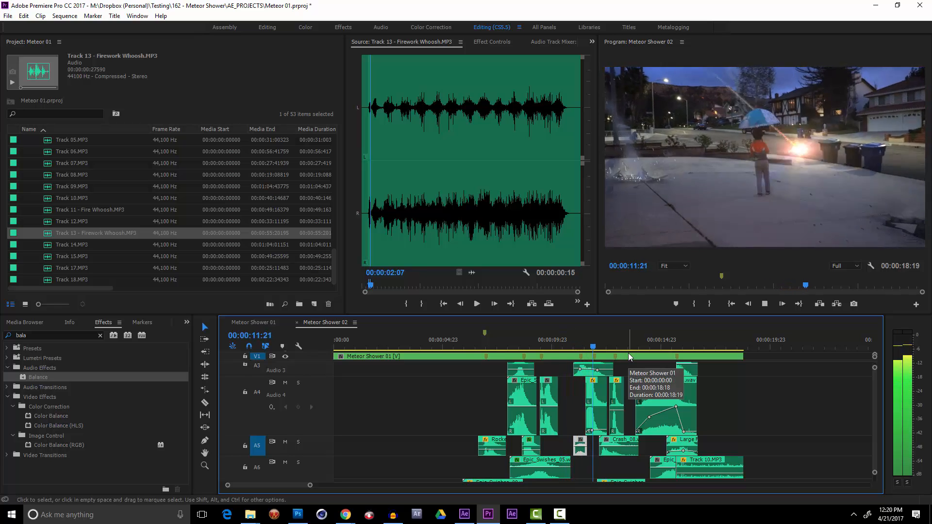
{"action": "key", "text": "space"}
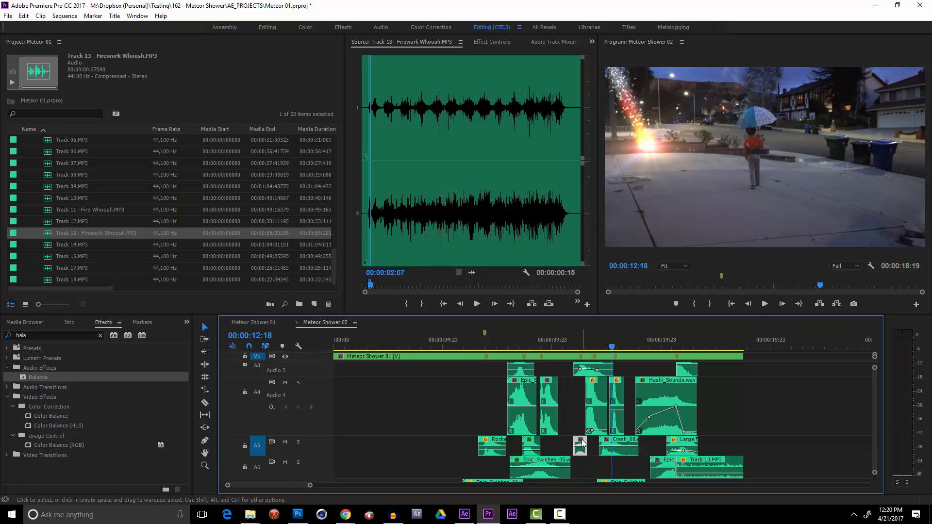
Move the firework whoosh clip from A5 to A6, starting at about 00:00:11:23 beneath the Crash_08 clip.
{"action": "left_click_drag", "start_coordinate": [582, 443], "coordinate": [607, 463]}
{"action": "left_click", "coordinate": [602, 345]}
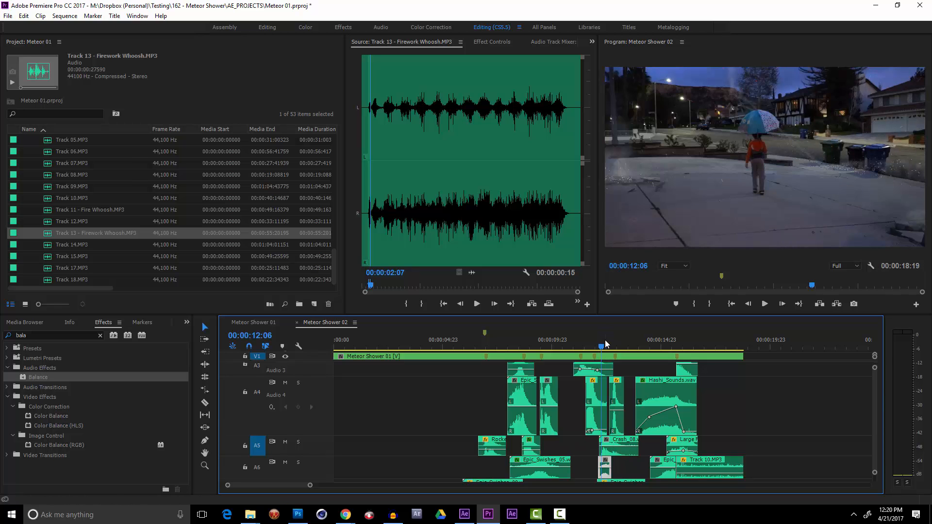
{"action": "left_click_drag", "start_coordinate": [605, 344], "coordinate": [597, 349]}
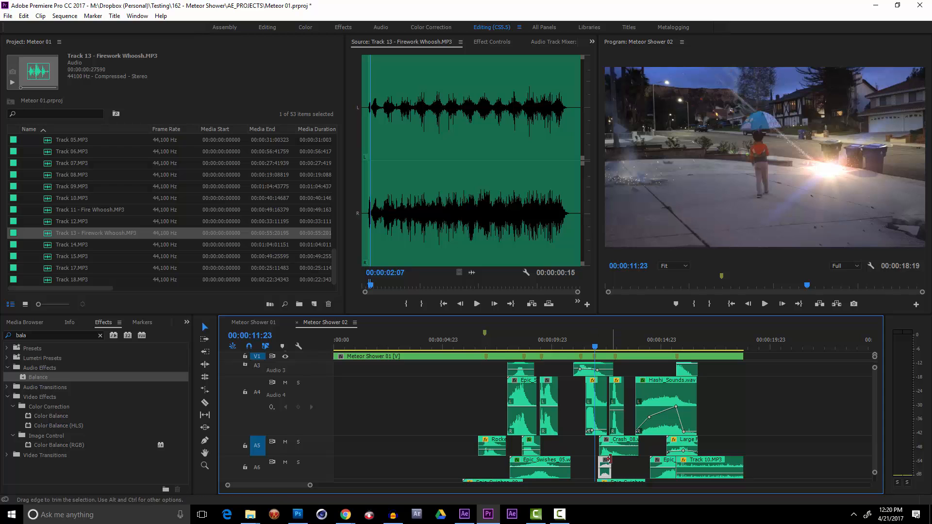
{"action": "left_click_drag", "start_coordinate": [606, 469], "coordinate": [603, 473]}
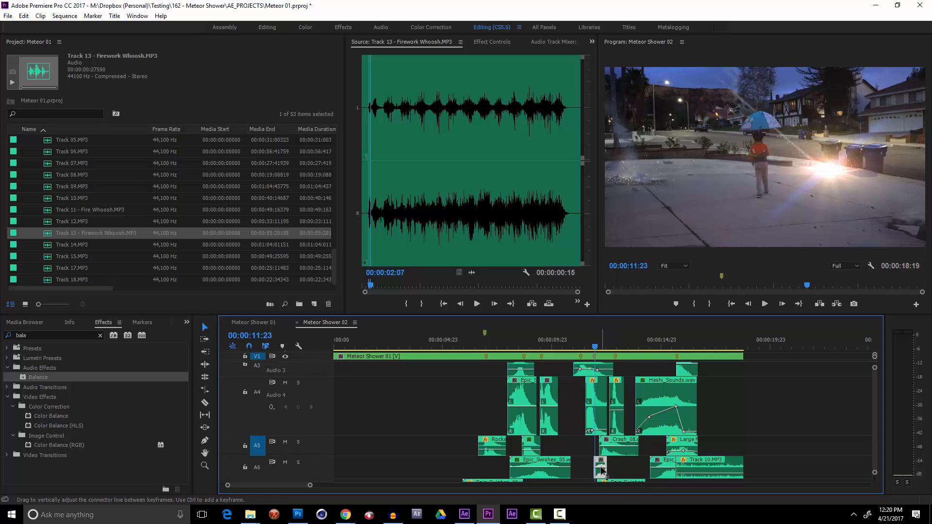
Play back the sequence from about 00:00:11:19 to check the moved whoosh, and save the project.
{"action": "key", "text": "ctrl+shift+m"}
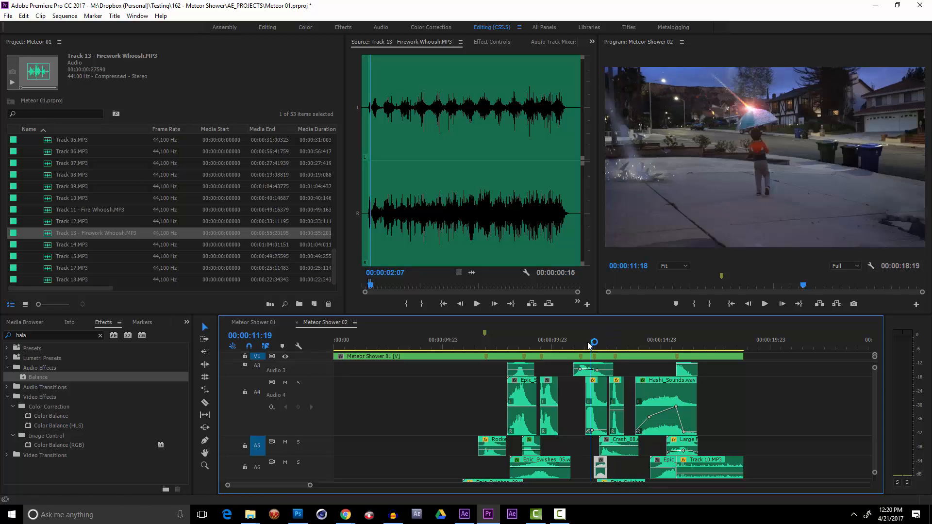
{"action": "key", "text": "space"}
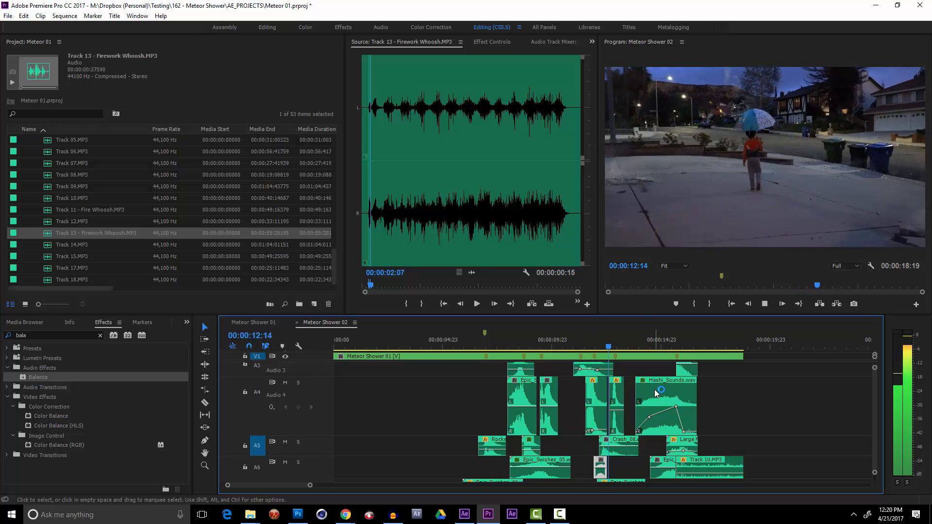
{"action": "key", "text": "ctrl+s"}
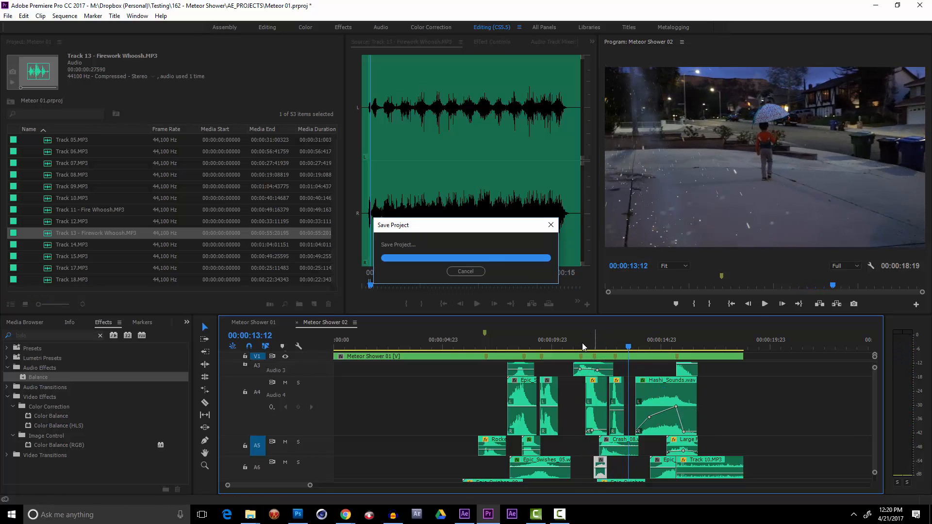
{"action": "left_click", "coordinate": [577, 344]}
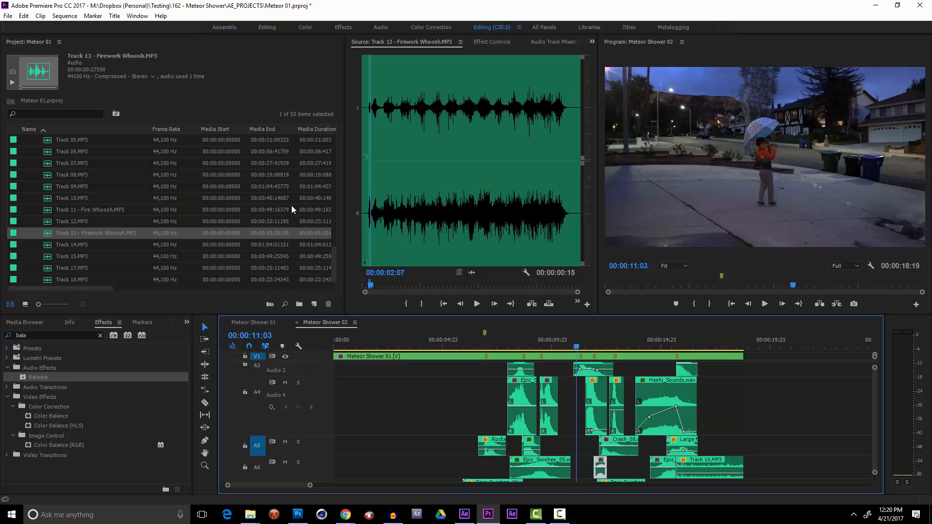
Import all sounds from the 01_SOUND_EFFECTS > MotionPulse > Sand_Pebbles folder into the SFX bin.
{"action": "scroll", "coordinate": [100, 141], "scroll_direction": "up", "scroll_amount": 4}
{"action": "scroll", "coordinate": [68, 168], "scroll_direction": "up", "scroll_amount": 6}
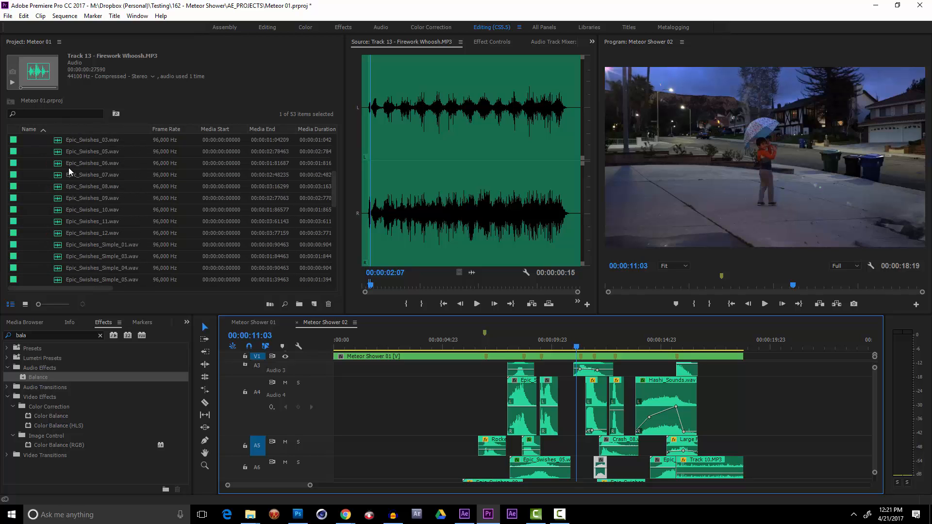
{"action": "left_click", "coordinate": [49, 152]}
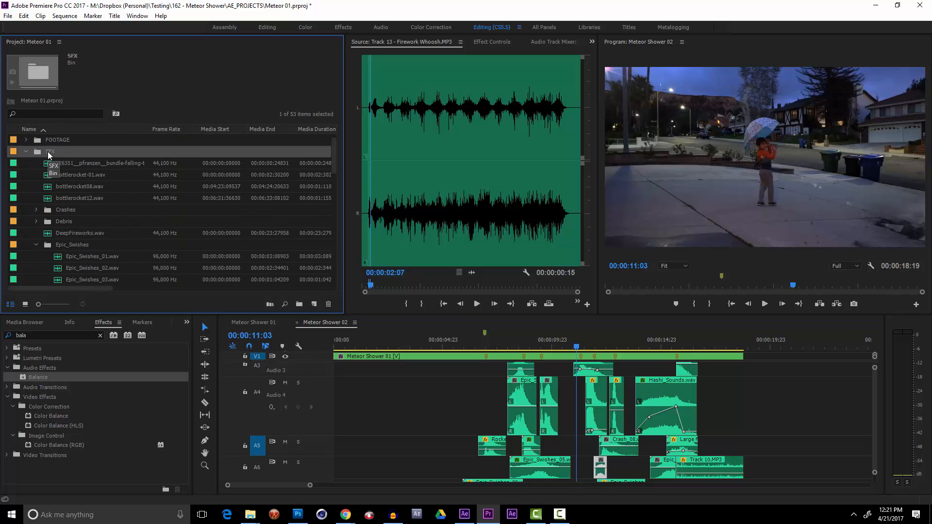
{"action": "key", "text": "ctrl+i"}
{"action": "scroll", "coordinate": [336, 200], "scroll_direction": "up", "scroll_amount": 5}
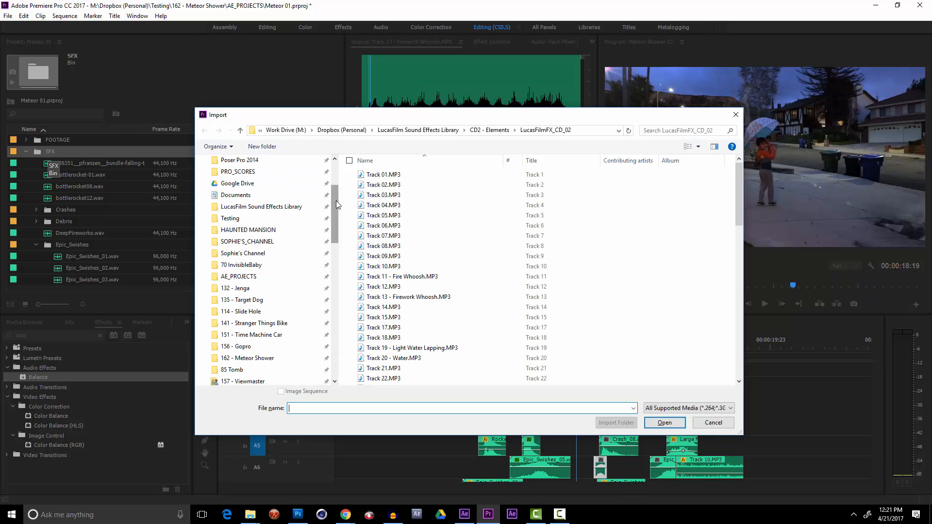
{"action": "scroll", "coordinate": [267, 243], "scroll_direction": "up", "scroll_amount": 3}
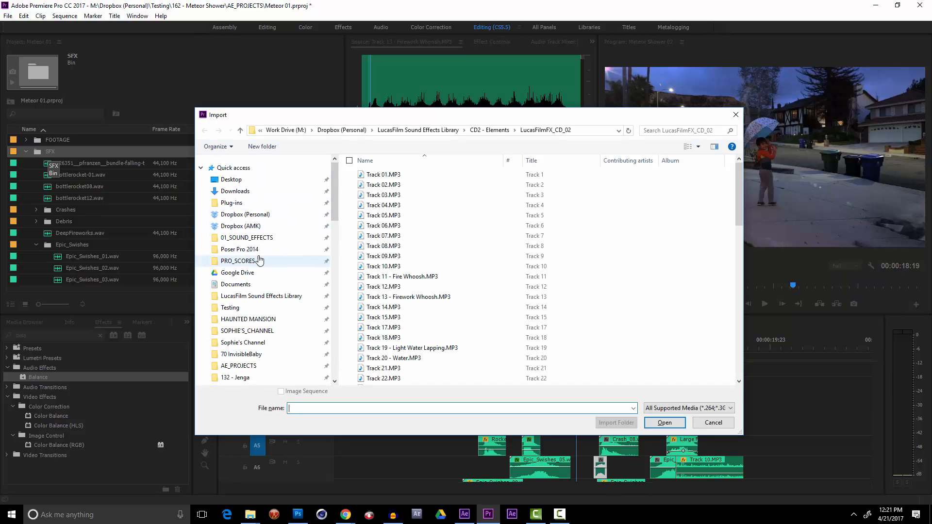
{"action": "left_click", "coordinate": [247, 238]}
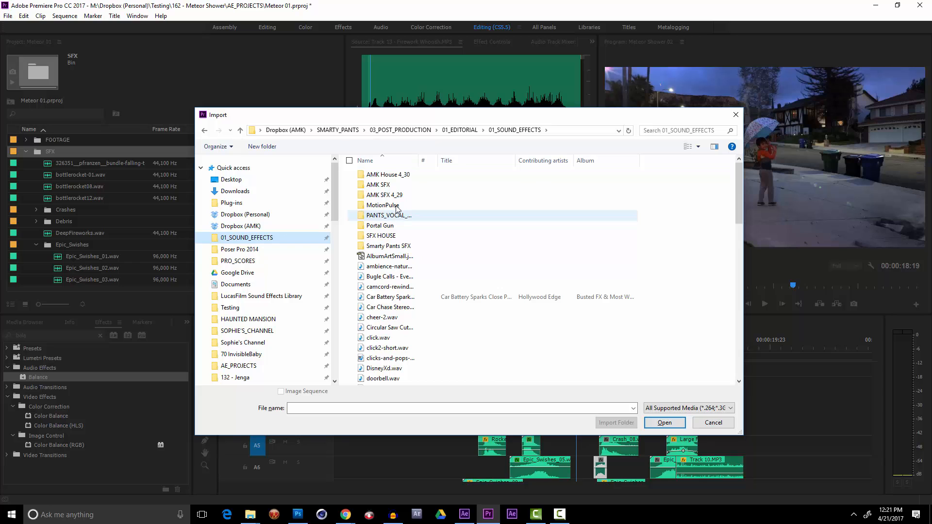
{"action": "double_click", "coordinate": [397, 207]}
{"action": "left_click", "coordinate": [412, 310]}
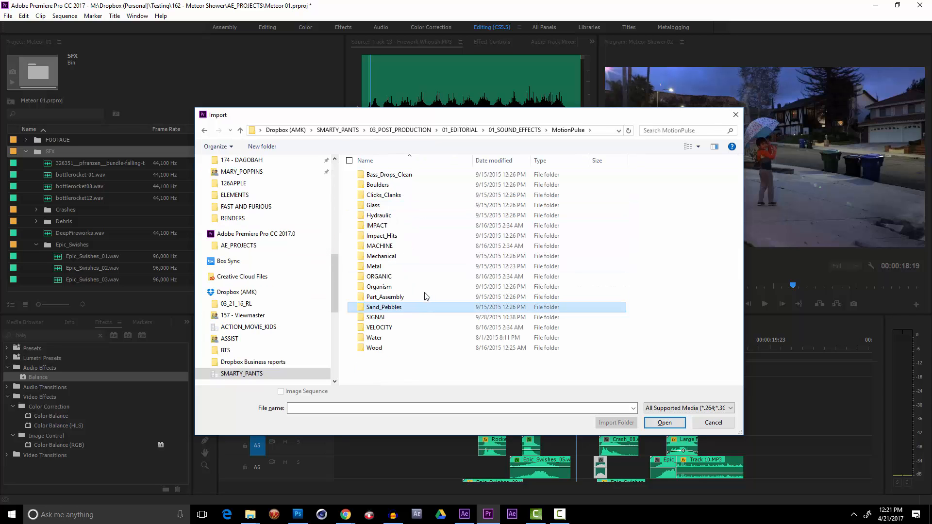
{"action": "double_click", "coordinate": [418, 307]}
{"action": "scroll", "coordinate": [428, 233], "scroll_direction": "down", "scroll_amount": 2}
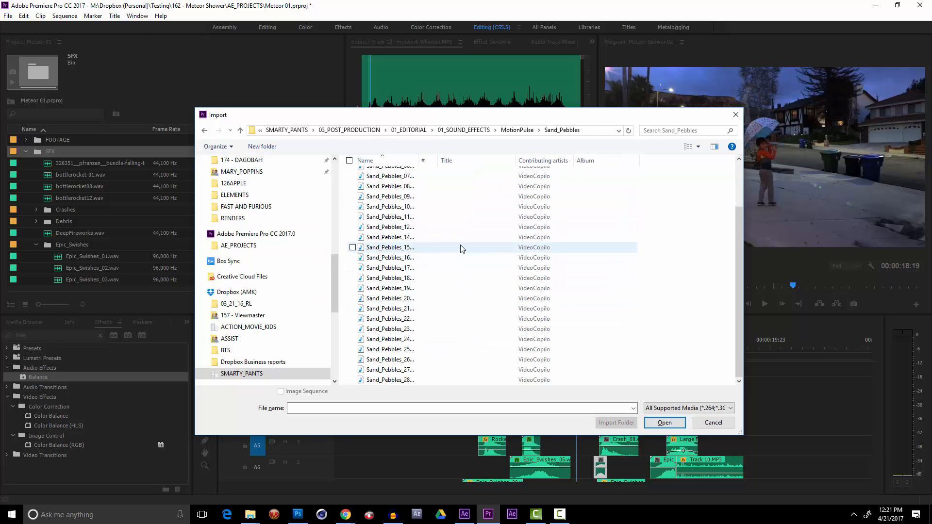
{"action": "key", "text": "ctrl+a"}
{"action": "left_click", "coordinate": [665, 423]}
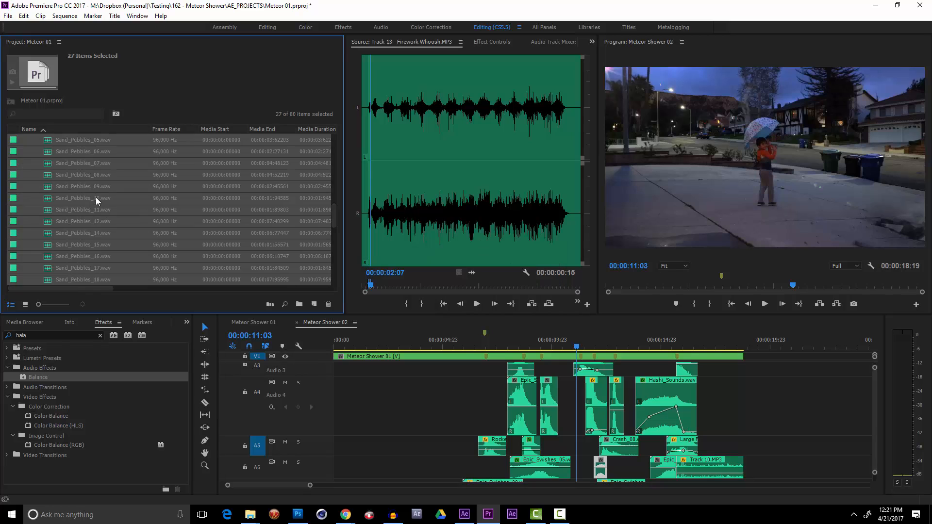
Audition the imported debris sounds Sand_Pebbles_15.wav, Sand_Pebbles_16.wav, Sand_Pebbles_12.wav and Sand_Pebbles_14.wav.
{"action": "double_click", "coordinate": [72, 244]}
{"action": "key", "text": "space"}
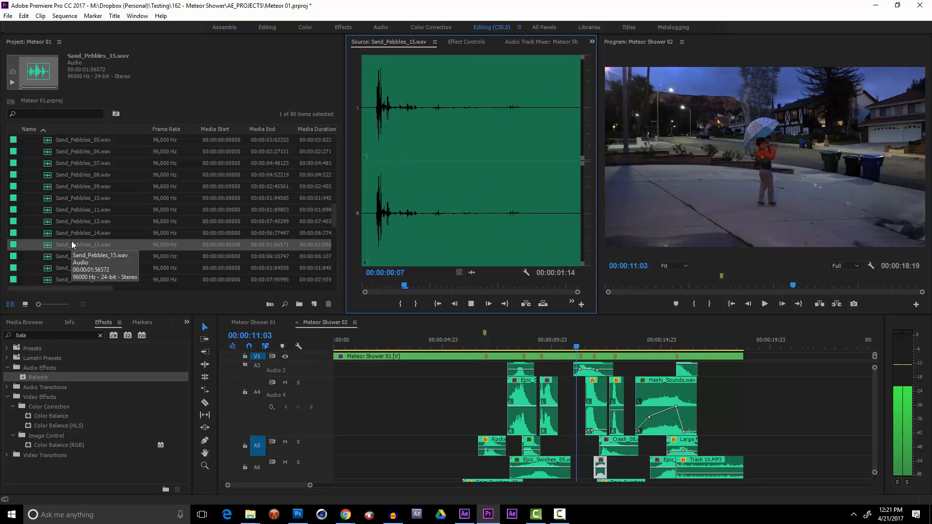
{"action": "double_click", "coordinate": [52, 252]}
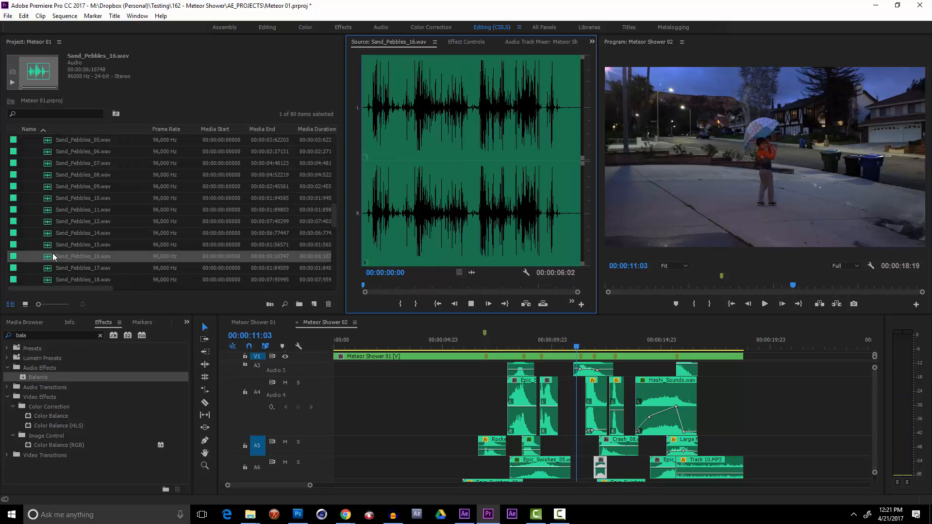
{"action": "left_click", "coordinate": [57, 241]}
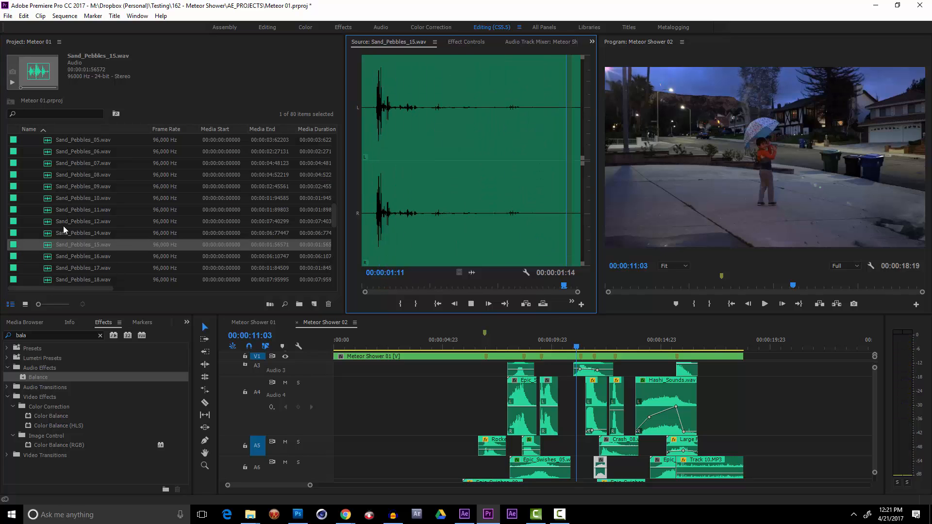
{"action": "double_click", "coordinate": [63, 226]}
{"action": "key", "text": "space"}
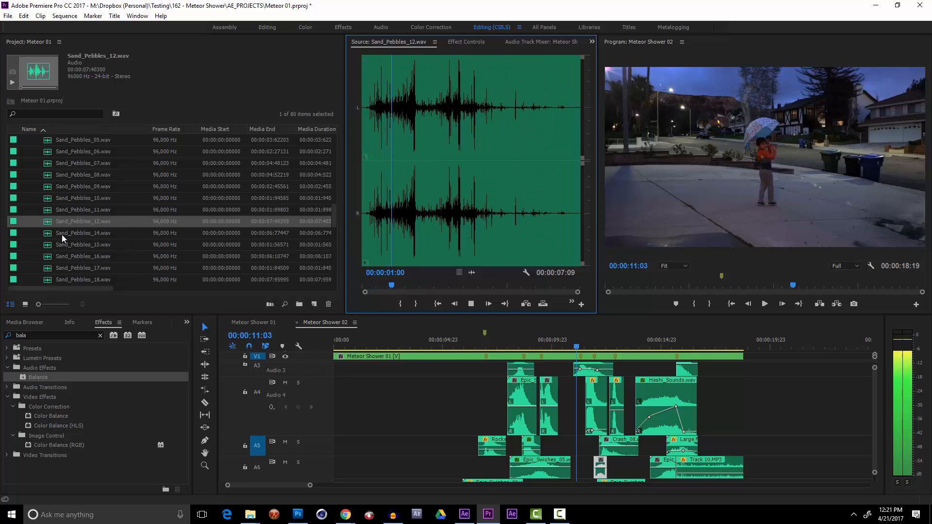
{"action": "double_click", "coordinate": [62, 235]}
{"action": "key", "text": "space"}
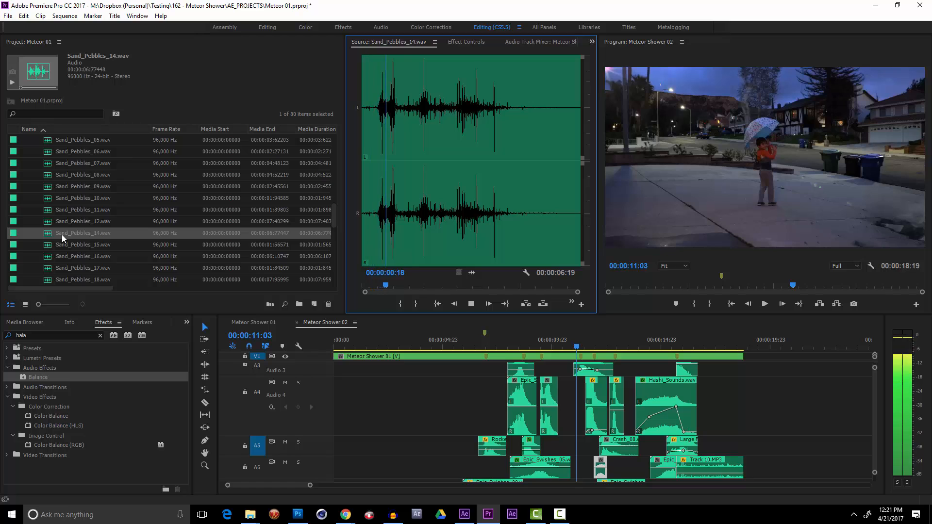
Reopen Sand_Pebbles_15.wav, play it, and set its Out point at 00:00:00:10, just after the initial hit.
{"action": "double_click", "coordinate": [60, 244]}
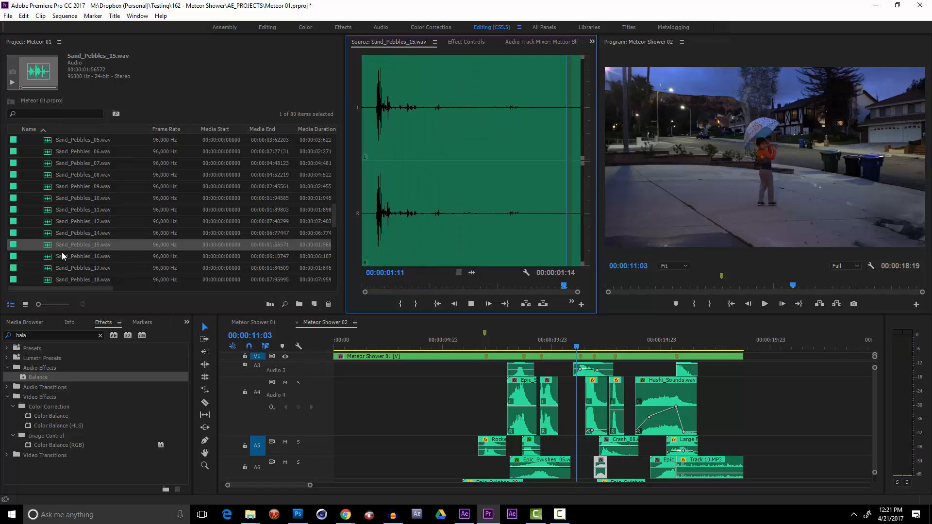
{"action": "key", "text": "space"}
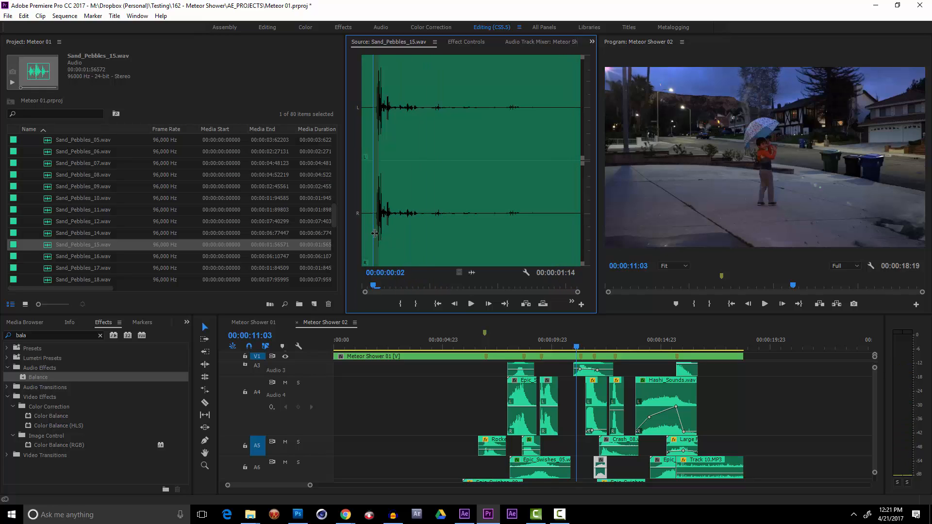
{"action": "key", "text": "space"}
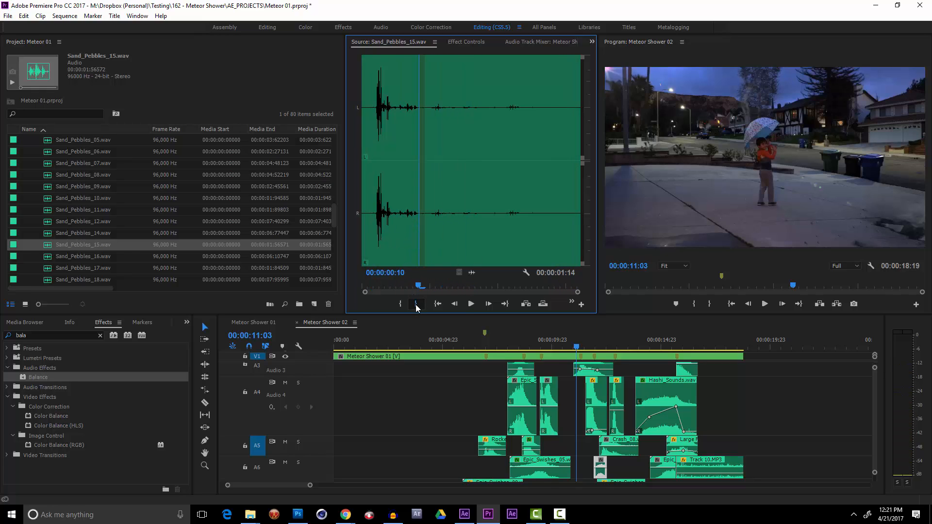
{"action": "key", "text": "o"}
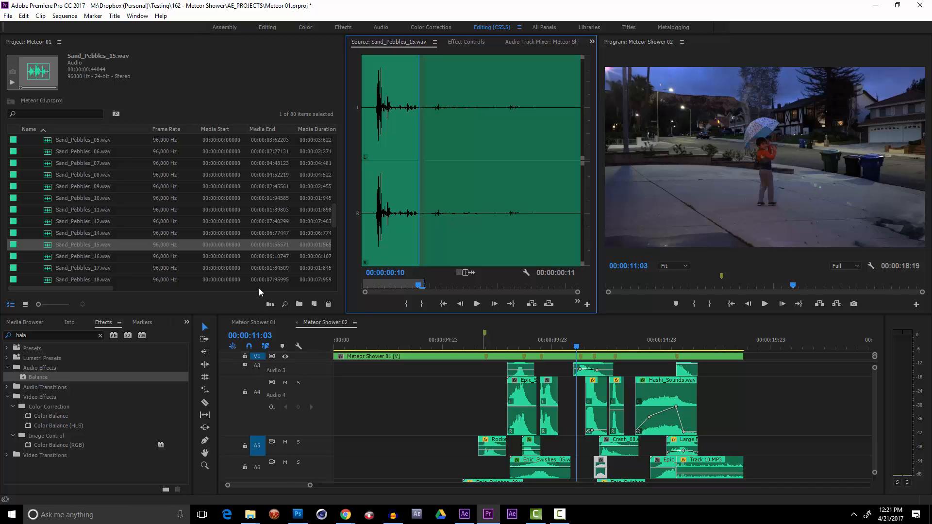
Audition Sand_Pebbles_26.wav, Sand_Pebbles_27.wav and Sand_Pebbles_28.wav from the SFX bin.
{"action": "scroll", "coordinate": [334, 228], "scroll_direction": "down", "scroll_amount": 5}
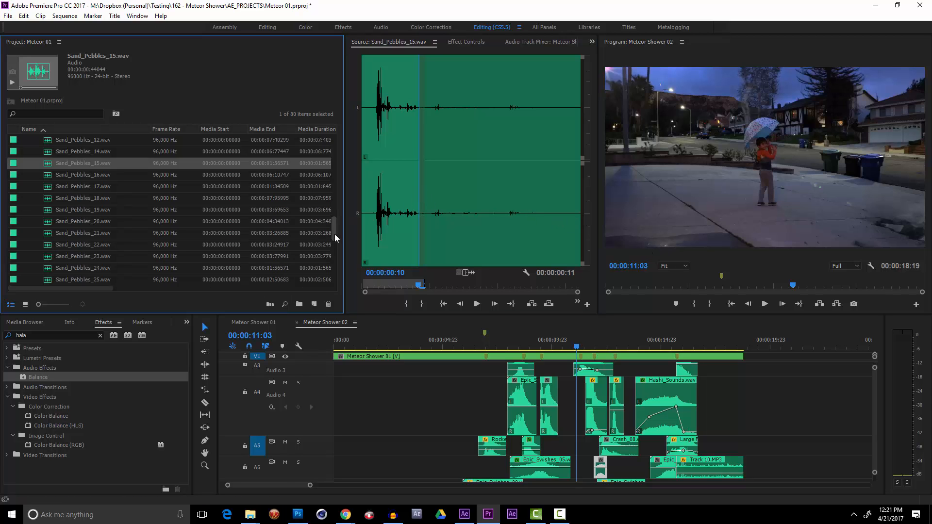
{"action": "key", "text": "ctrl+i"}
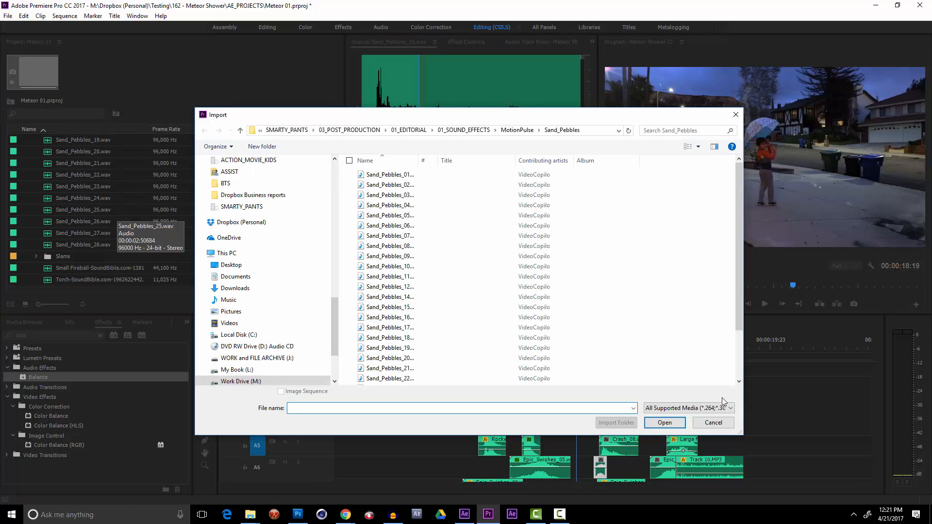
{"action": "key", "text": "Escape"}
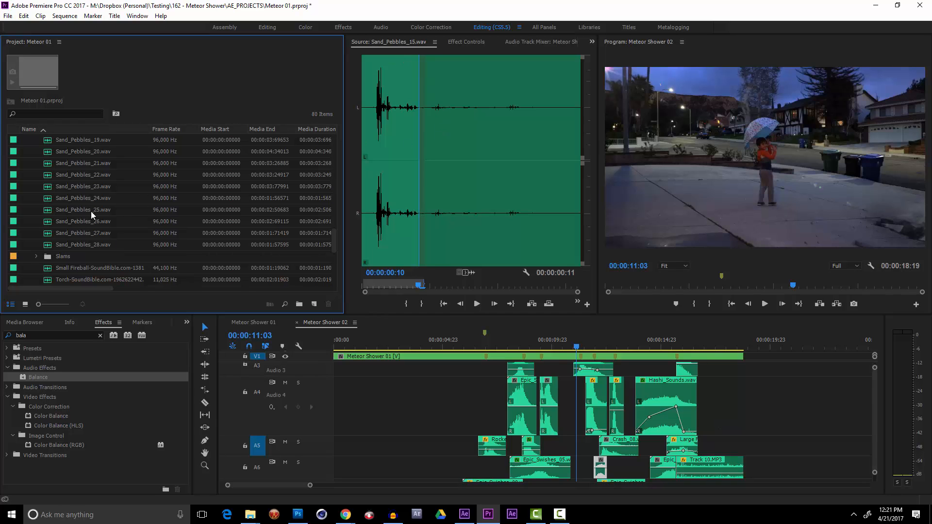
{"action": "double_click", "coordinate": [73, 224]}
{"action": "key", "text": "space"}
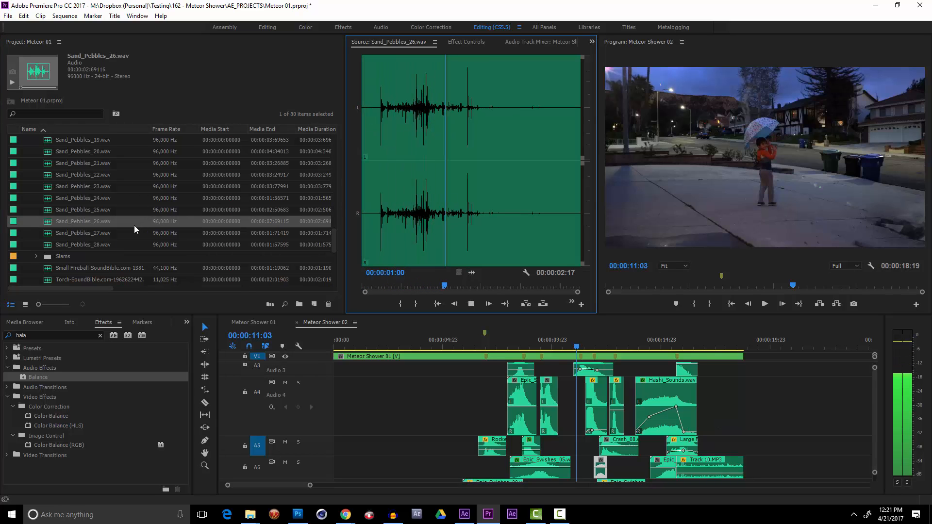
{"action": "double_click", "coordinate": [82, 233]}
{"action": "key", "text": "space"}
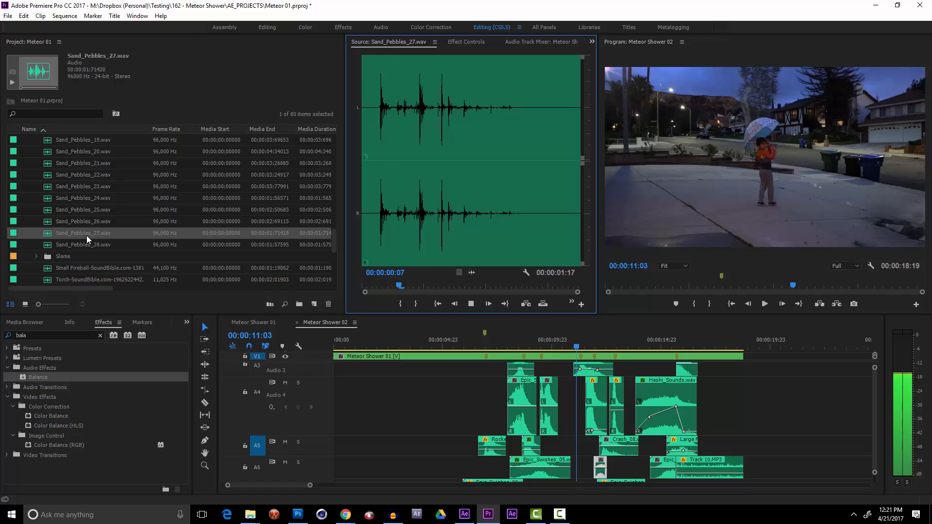
{"action": "left_click", "coordinate": [83, 244]}
{"action": "double_click", "coordinate": [82, 244]}
{"action": "key", "text": "space"}
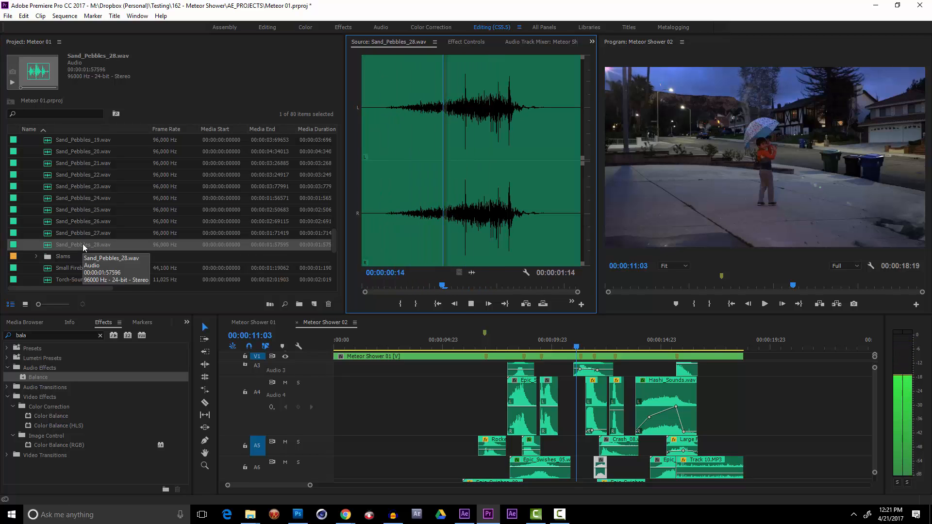
Audition more pebble sounds: Sand_Pebbles_24.wav, 25, 22, 23 and Sand_Pebbles_20.wav.
{"action": "double_click", "coordinate": [72, 198]}
{"action": "key", "text": "space"}
{"action": "double_click", "coordinate": [75, 210]}
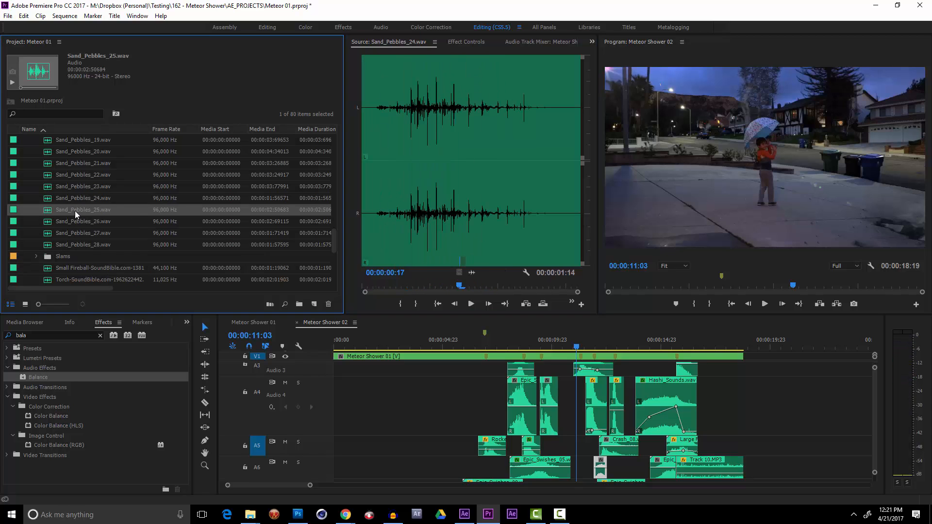
{"action": "key", "text": "space"}
{"action": "double_click", "coordinate": [81, 176]}
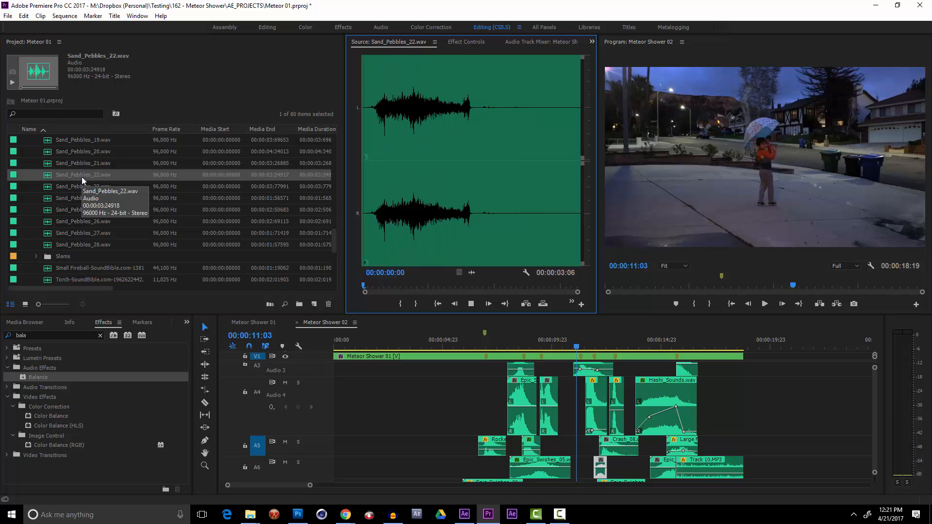
{"action": "double_click", "coordinate": [82, 187]}
{"action": "key", "text": "space"}
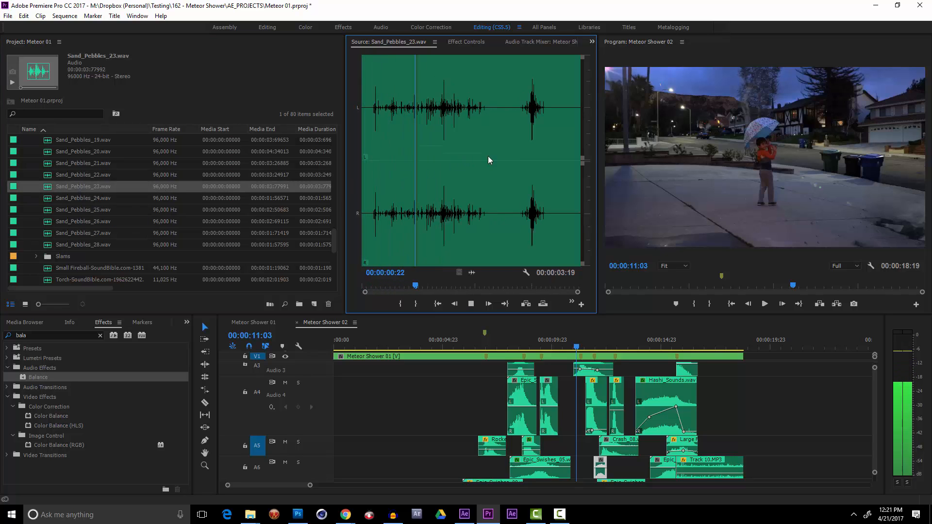
{"action": "scroll", "coordinate": [100, 187], "scroll_direction": "up", "scroll_amount": 1}
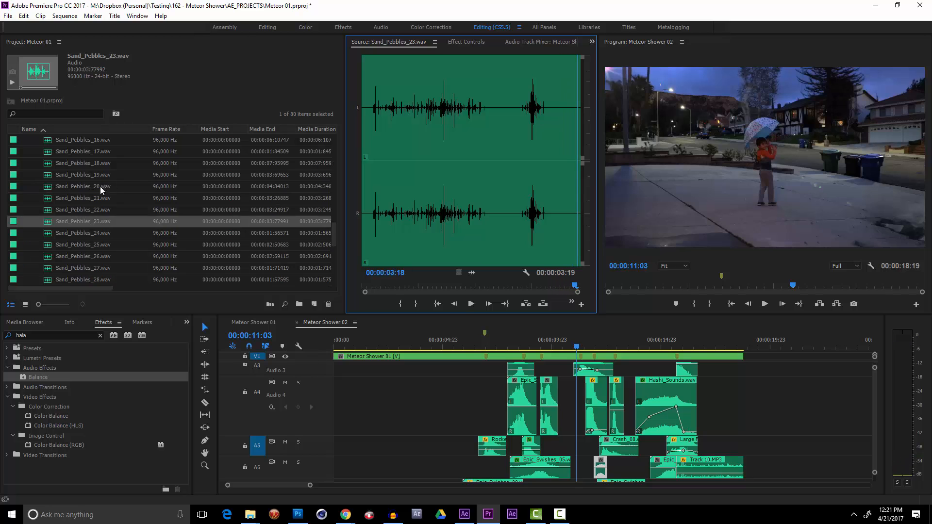
{"action": "double_click", "coordinate": [97, 188]}
{"action": "key", "text": "space"}
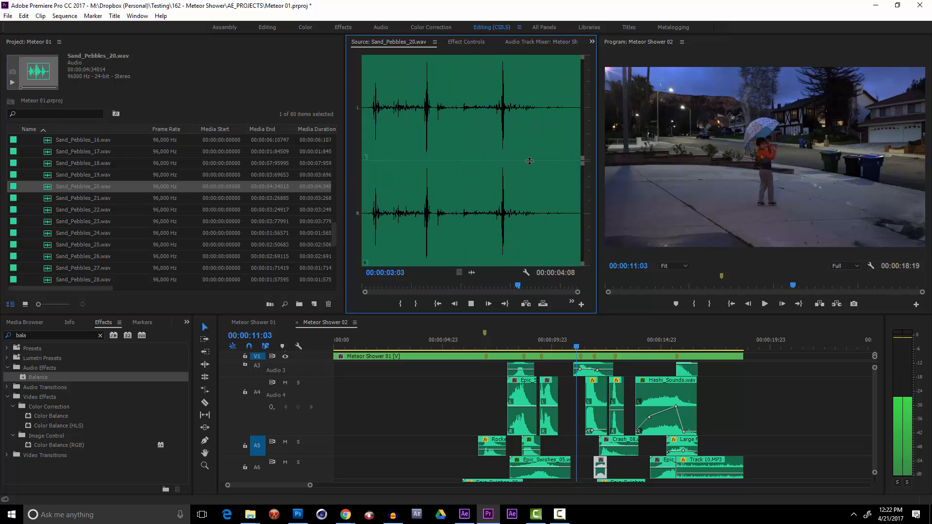
Mark the last pebble hit in Sand_Pebbles_20.wav with an In point at 00:00:02:16 and an Out point at 00:00:03:16.
{"action": "key", "text": "space"}
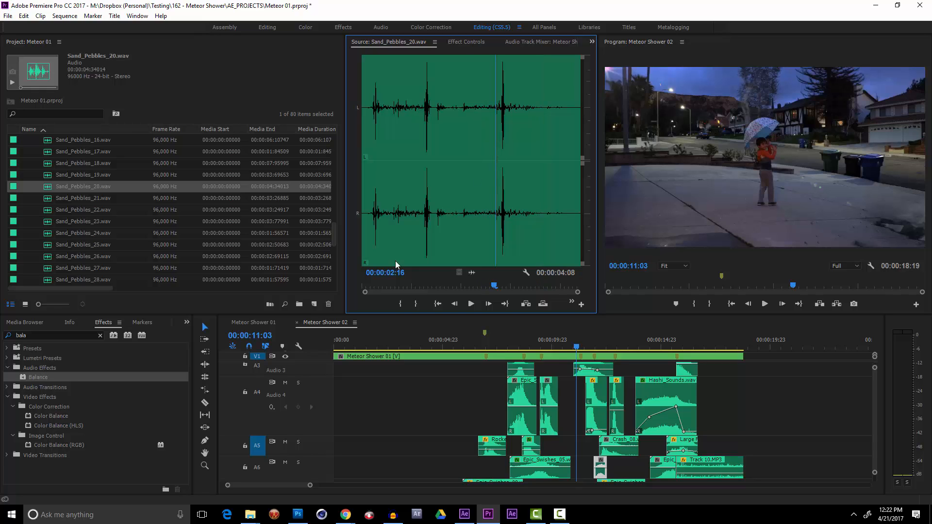
{"action": "left_click", "coordinate": [402, 303]}
{"action": "key", "text": "space"}
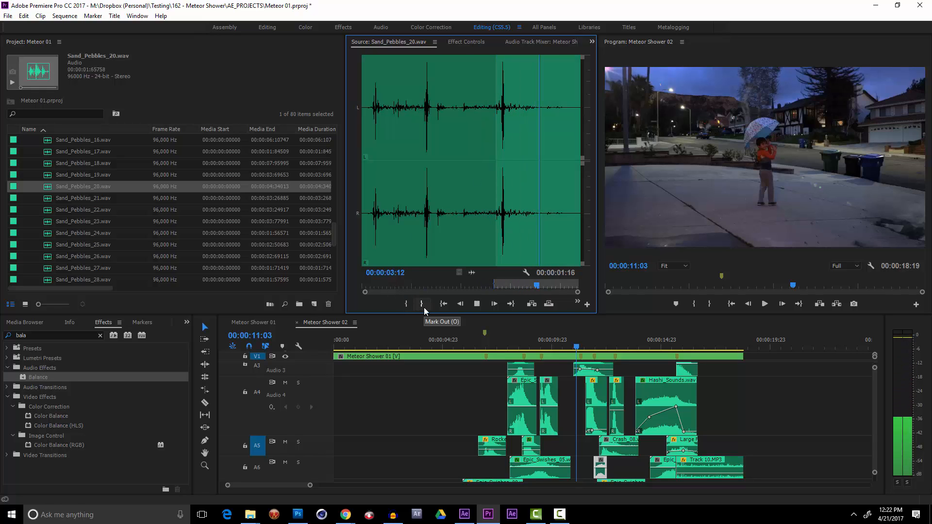
{"action": "key", "text": "space"}
{"action": "left_click", "coordinate": [422, 306]}
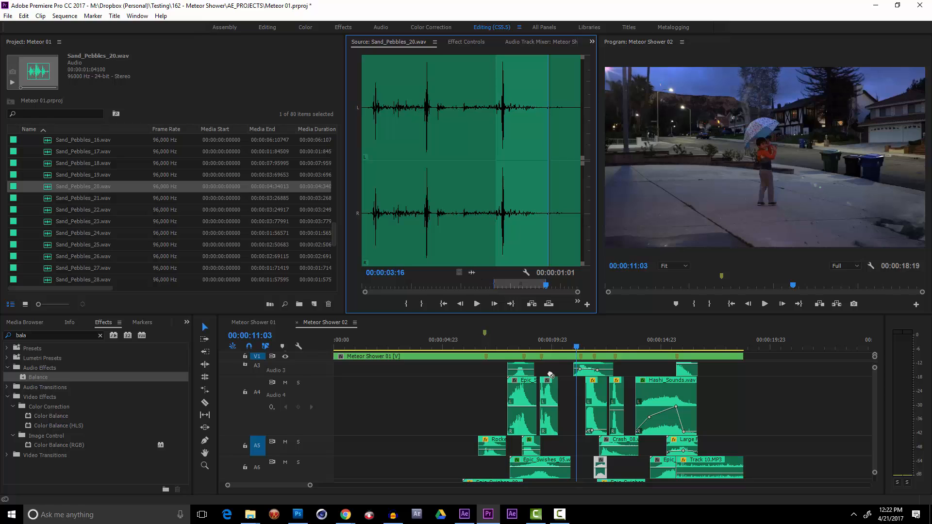
Add the marked Sand_Pebbles_20.wav section to Meteor Shower 02 and place it on track A8 at the impact near 00:00:11:23.
{"action": "left_click_drag", "start_coordinate": [550, 375], "coordinate": [799, 408]}
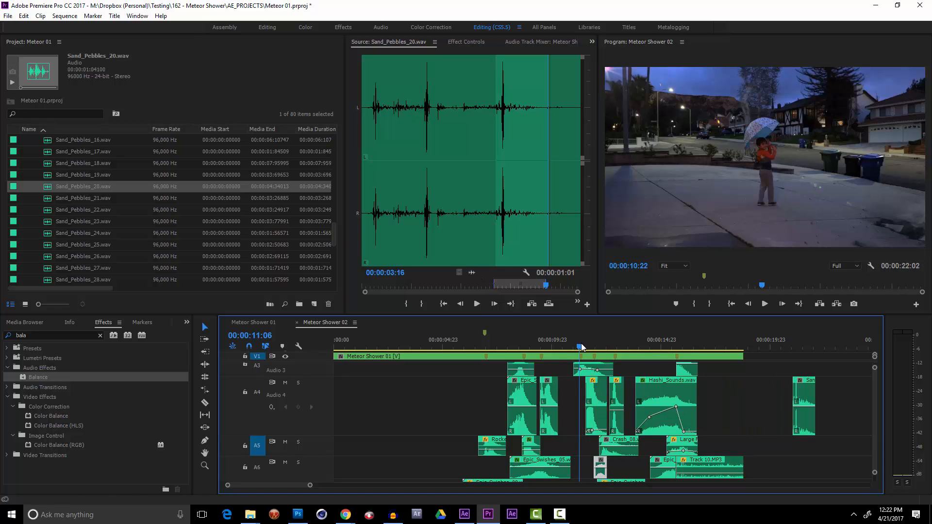
{"action": "mouse_move", "coordinate": [581, 344]}
{"action": "left_mouse_down"}
{"action": "mouse_move", "coordinate": [593, 347]}
{"action": "mouse_move", "coordinate": [546, 348]}
{"action": "mouse_move", "coordinate": [595, 349]}
{"action": "left_mouse_up"}
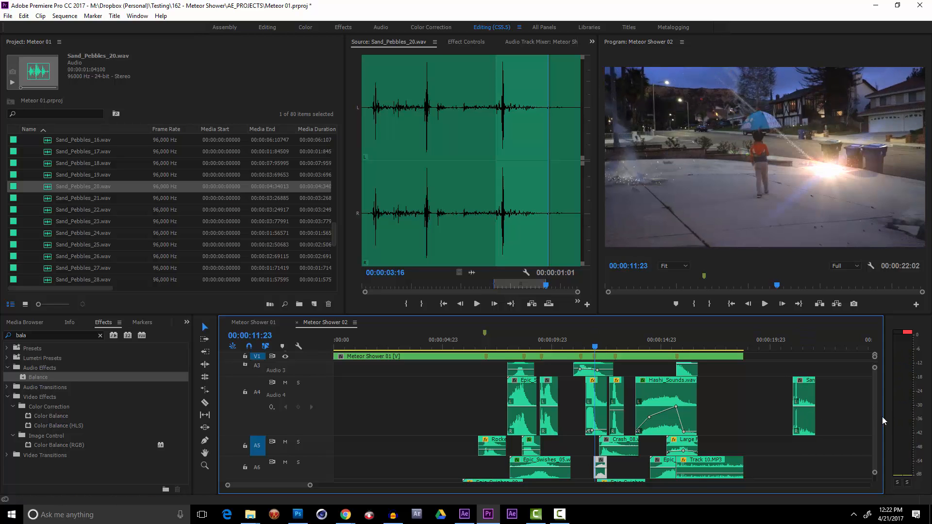
{"action": "scroll", "coordinate": [875, 421], "scroll_direction": "down", "scroll_amount": 3}
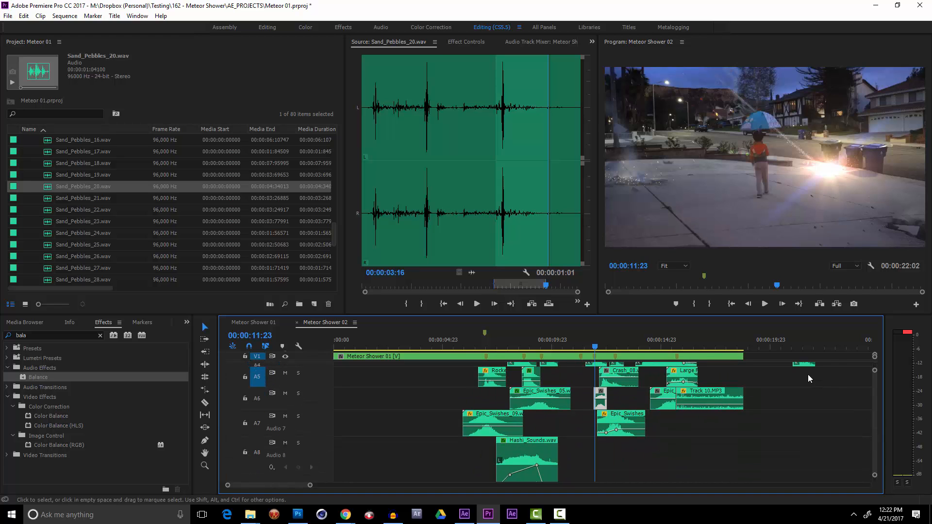
{"action": "left_click_drag", "start_coordinate": [803, 366], "coordinate": [605, 473]}
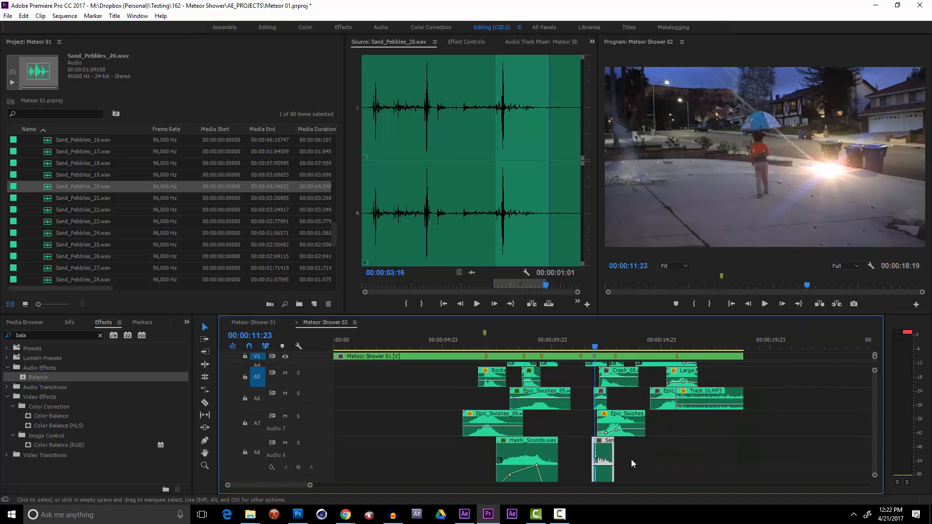
{"action": "key", "text": "="}
{"action": "key", "text": "="}
{"action": "key", "text": "="}
{"action": "key", "text": "-"}
{"action": "key", "text": "-"}
{"action": "key", "text": "-"}
Play Meteor Shower 02 from about 00:00:10:03 through the ending to check the added debris sound.
{"action": "left_click", "coordinate": [554, 346]}
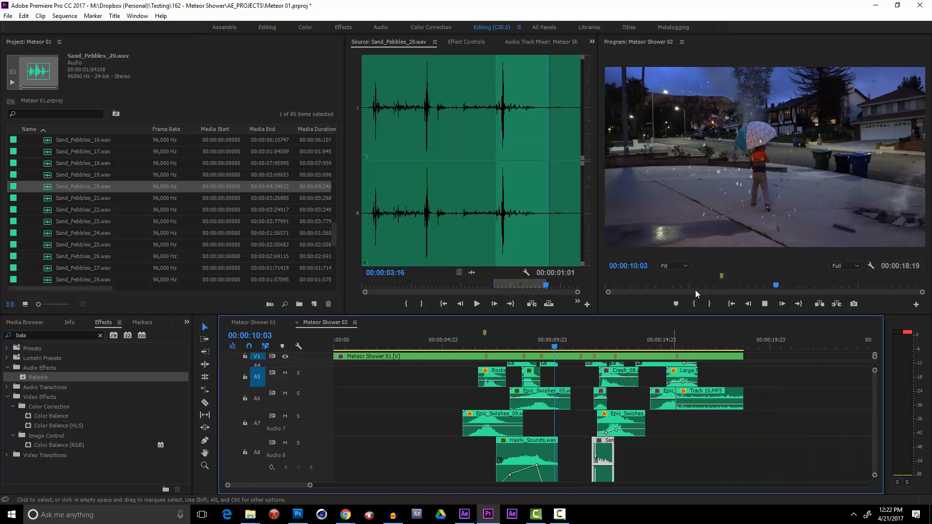
{"action": "key", "text": "space"}
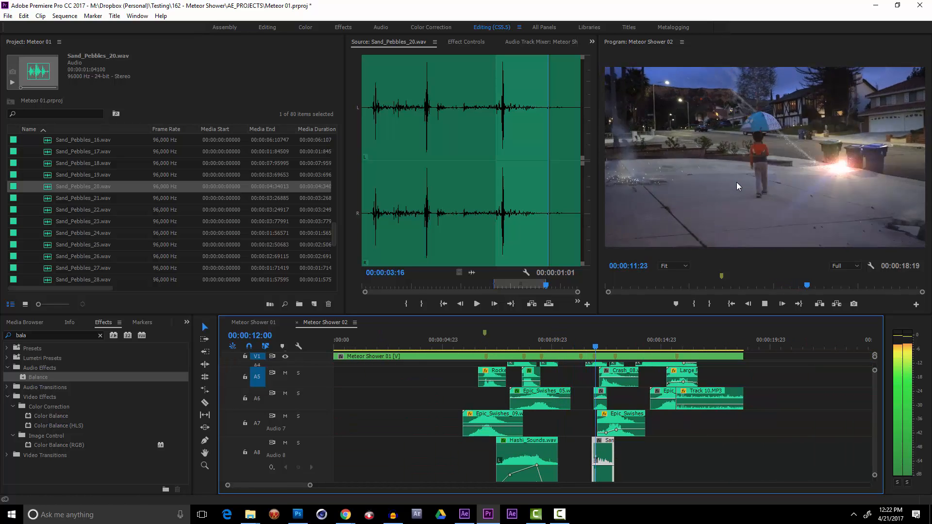
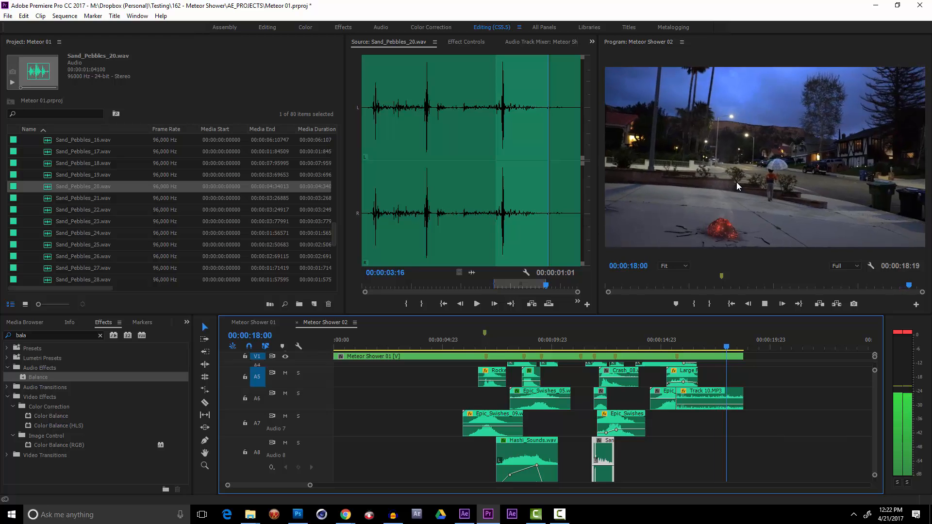
{"action": "key", "text": "Home"}
{"action": "left_click", "coordinate": [696, 344]}
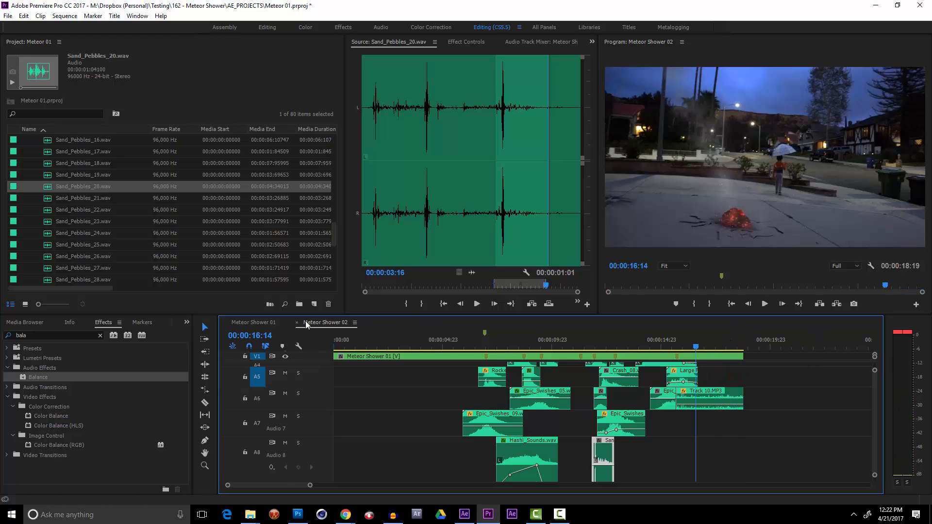
In the Meteor Shower 01 sequence, extend the ends of the V1 video and the A1 audio to 00:00:20:09 and review the ending.
{"action": "left_click", "coordinate": [269, 326]}
{"action": "scroll", "coordinate": [873, 418], "scroll_direction": "up", "scroll_amount": 1}
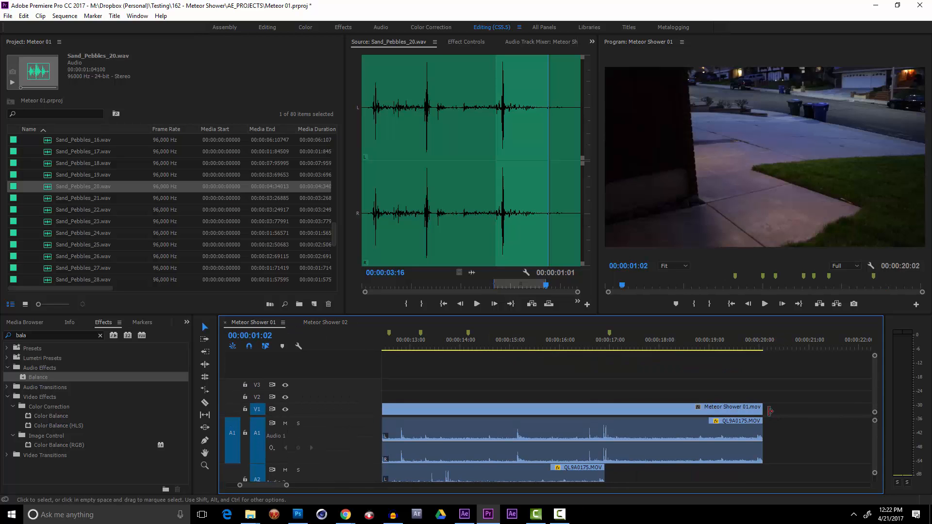
{"action": "left_click_drag", "start_coordinate": [762, 409], "coordinate": [869, 413]}
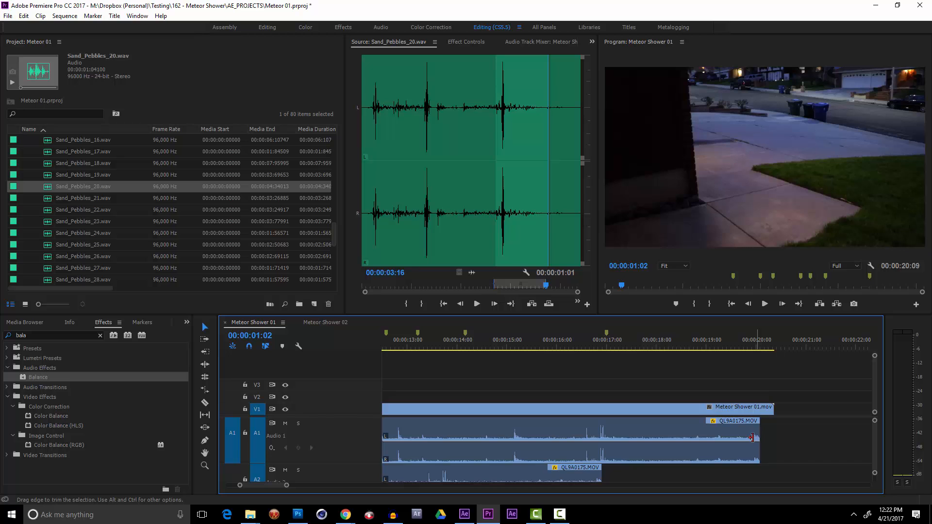
{"action": "left_click_drag", "start_coordinate": [816, 433], "coordinate": [792, 402]}
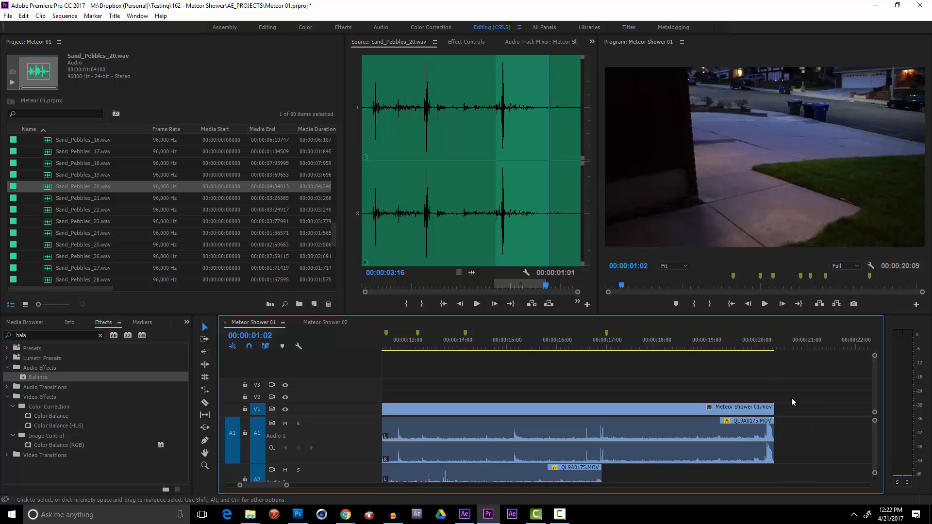
{"action": "left_click", "coordinate": [749, 342]}
{"action": "key", "text": "space"}
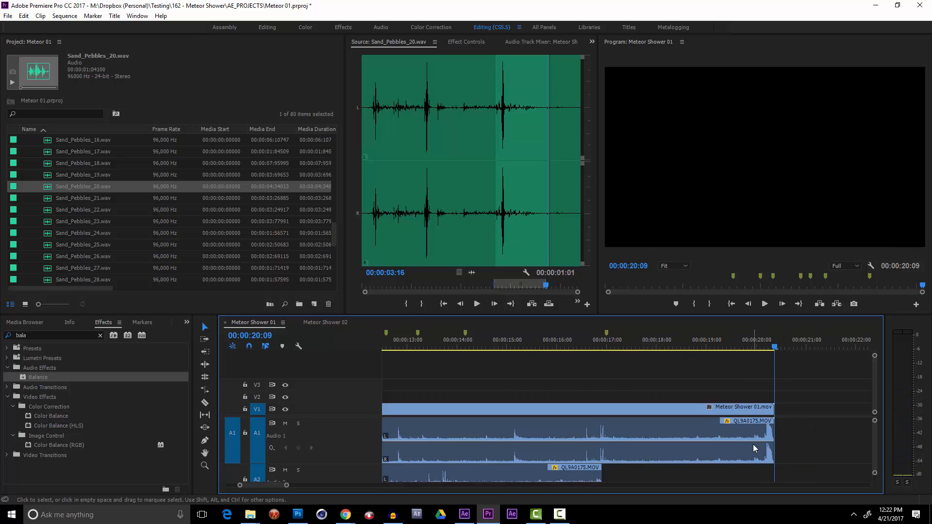
{"action": "key", "text": "ctrl+s"}
Split the A1 audio at 00:00:19:22 and delete the loud section after the cut.
{"action": "left_click", "coordinate": [752, 347]}
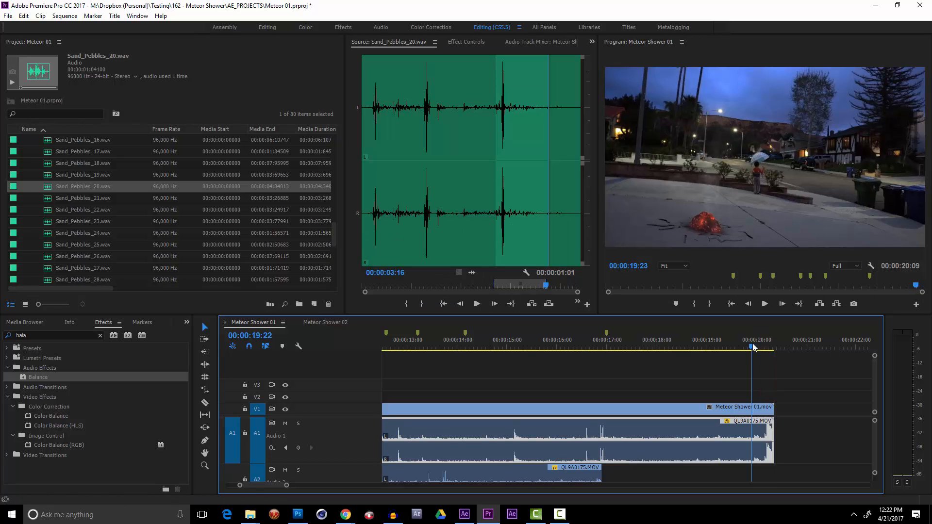
{"action": "left_click", "coordinate": [756, 438]}
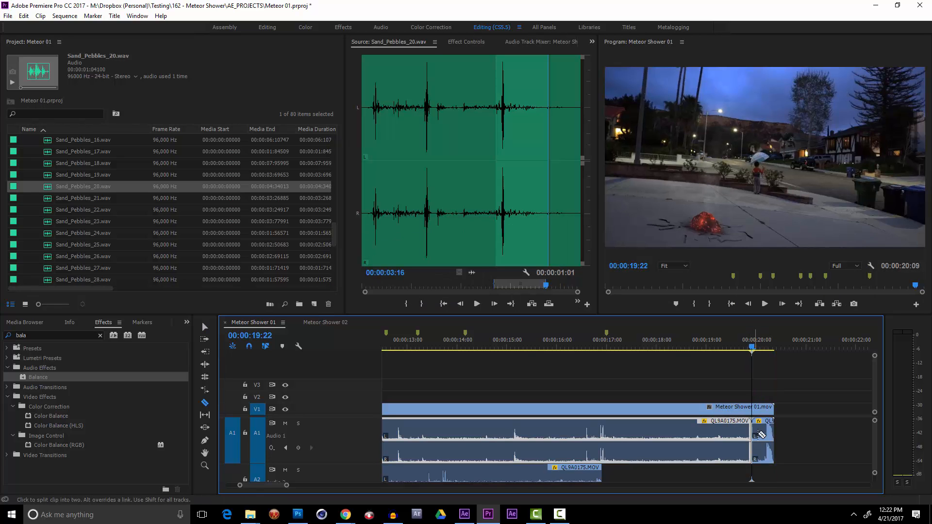
{"action": "key", "text": "v"}
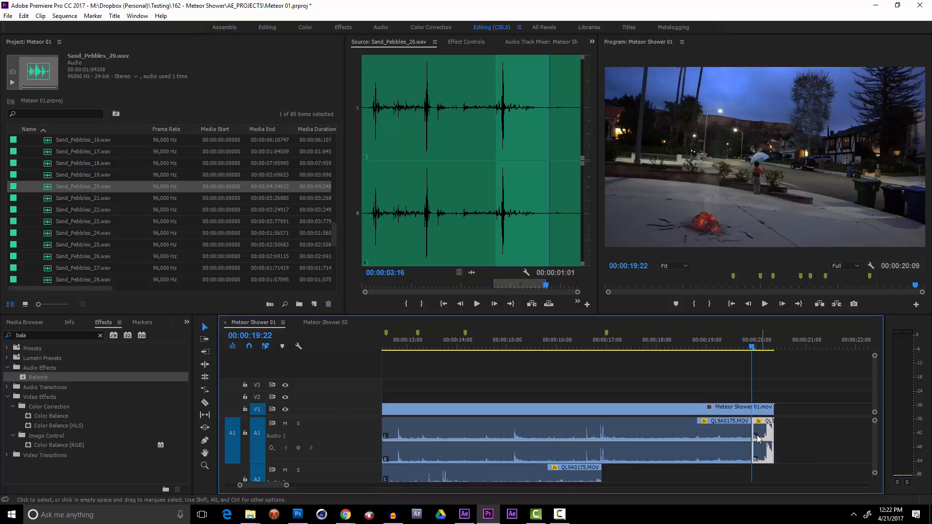
{"action": "key", "text": "Delete"}
Split off a short quiet piece at the end of the A1 audio and use a copy of it to fill the gap under the video's end.
{"action": "key", "text": "c"}
{"action": "left_click", "coordinate": [735, 433]}
{"action": "key", "text": "v"}
{"action": "left_click", "coordinate": [737, 433]}
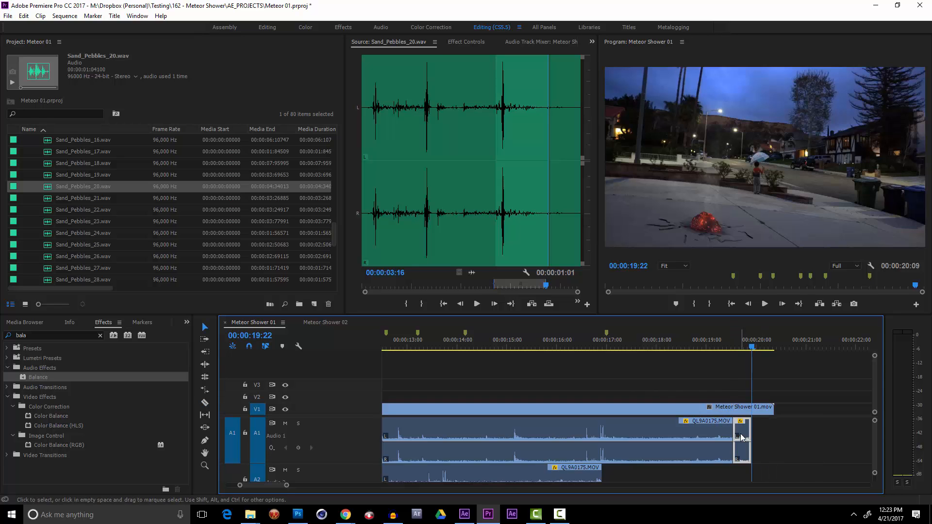
{"action": "key", "text": "ctrl+c"}
{"action": "left_click", "coordinate": [786, 341]}
{"action": "key", "text": "ctrl+v"}
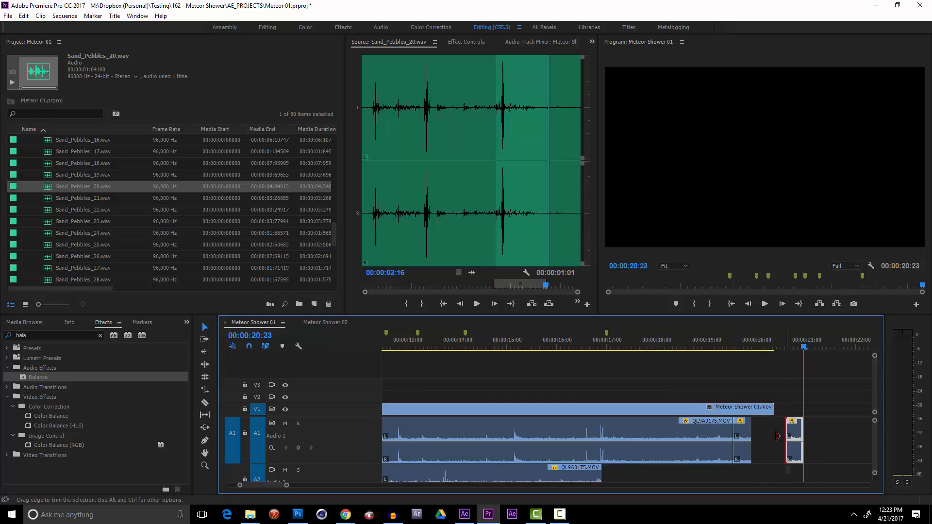
{"action": "left_click_drag", "start_coordinate": [777, 436], "coordinate": [772, 434]}
In Meteor Shower 02, extend the end of the nested Meteor Shower 01 clip to 00:00:19:02 and play the ending.
{"action": "left_click", "coordinate": [336, 324]}
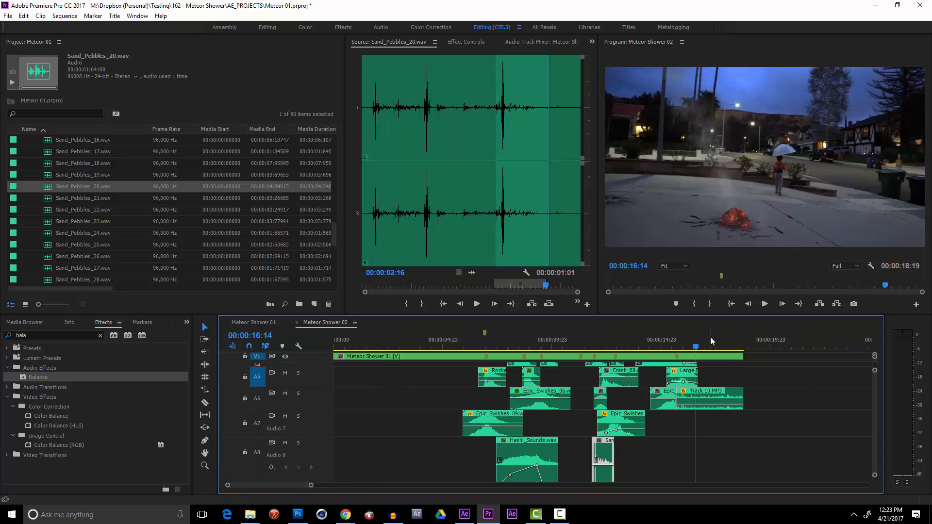
{"action": "key", "text": "space"}
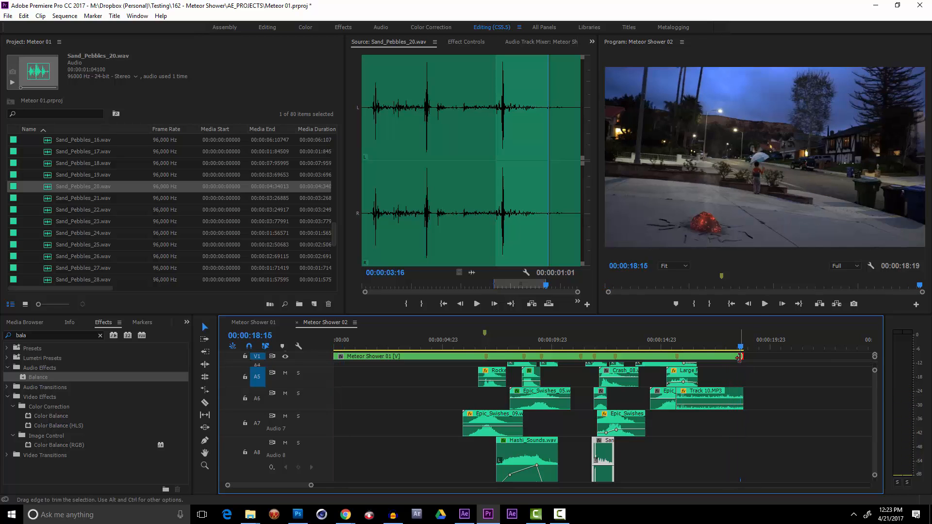
{"action": "left_click_drag", "start_coordinate": [739, 357], "coordinate": [749, 358]}
{"action": "key", "text": "space"}
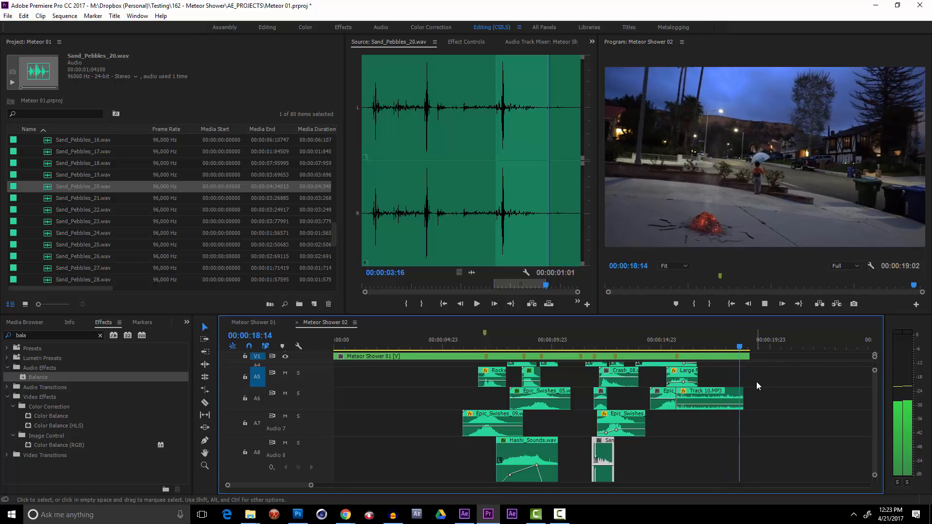
{"action": "key", "text": "space"}
{"action": "key", "text": "space"}
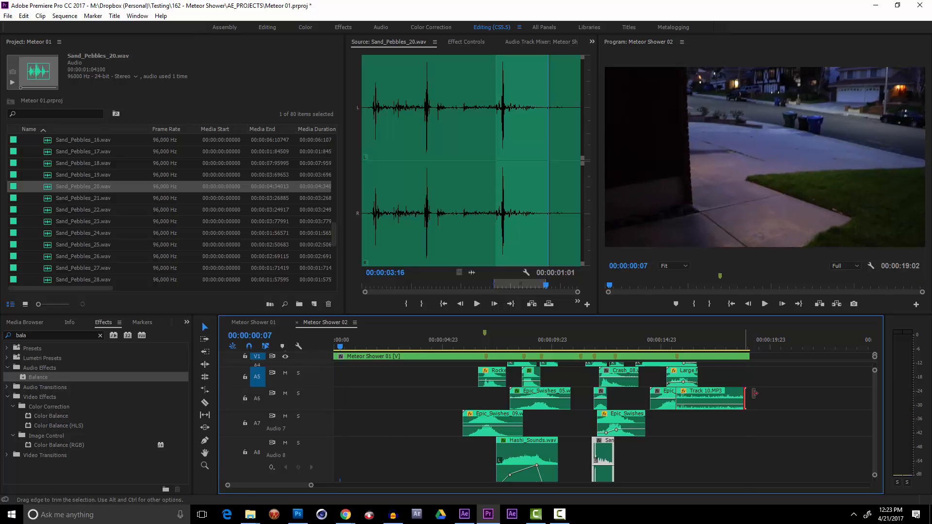
Extend Track 10.MP3 on A6 to the end of the nested clip, add a volume keyframe near its middle, and play back the result.
{"action": "left_click_drag", "start_coordinate": [754, 393], "coordinate": [758, 394]}
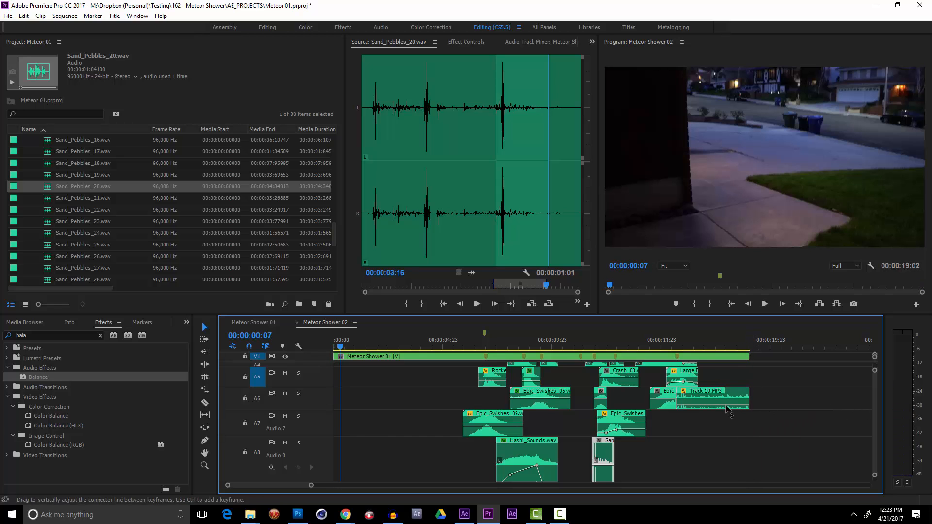
{"action": "left_click", "coordinate": [714, 405], "text": "ctrl"}
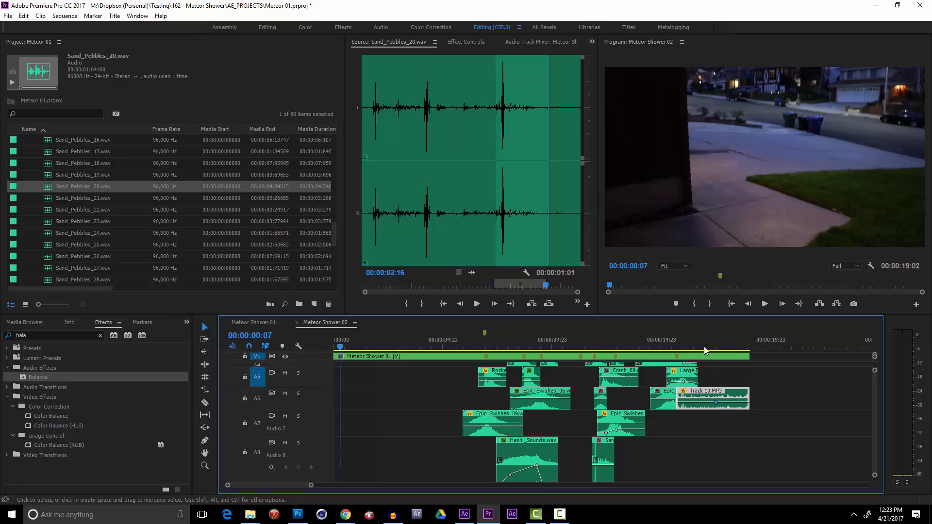
{"action": "left_click_drag", "start_coordinate": [690, 347], "coordinate": [645, 346]}
{"action": "key", "text": "space"}
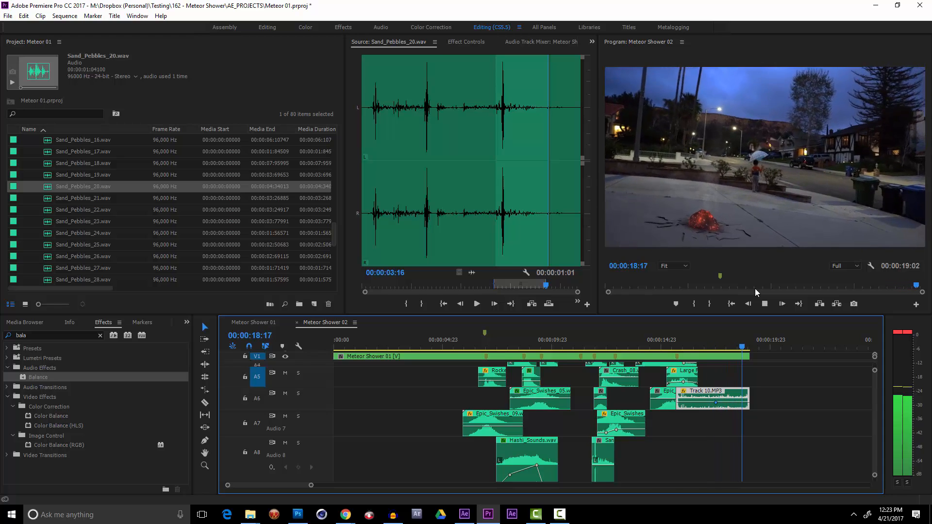
{"action": "left_click_drag", "start_coordinate": [610, 346], "coordinate": [628, 354]}
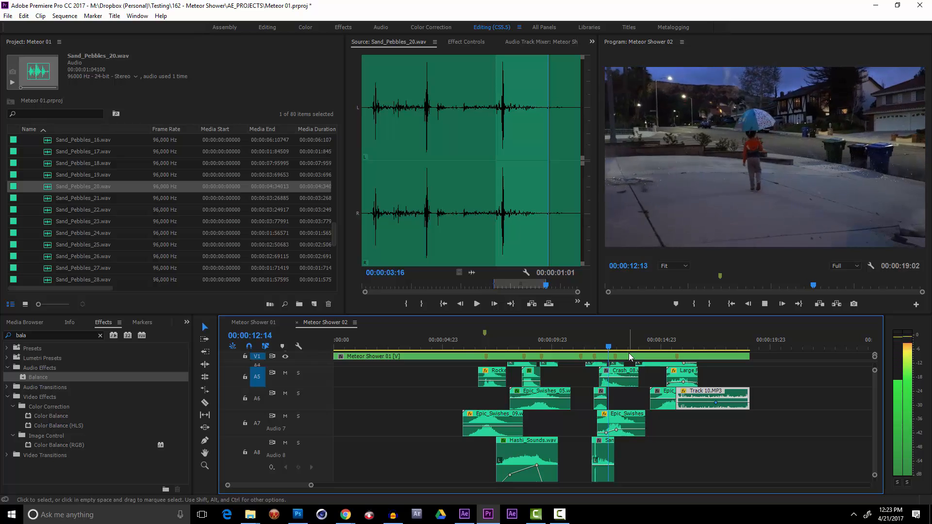
Paste a copy of the A3 bottlerocket08.wav clip on A5 at 00:00:19:06, past the sequence's content, and try to extend its end.
{"action": "scroll", "coordinate": [873, 415], "scroll_direction": "up", "scroll_amount": 5}
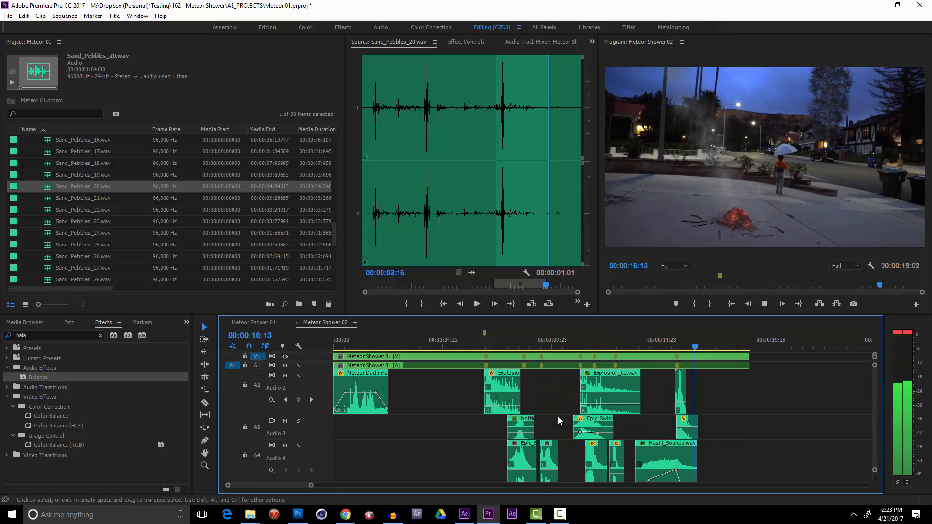
{"action": "left_click", "coordinate": [525, 426]}
{"action": "left_click", "coordinate": [755, 345]}
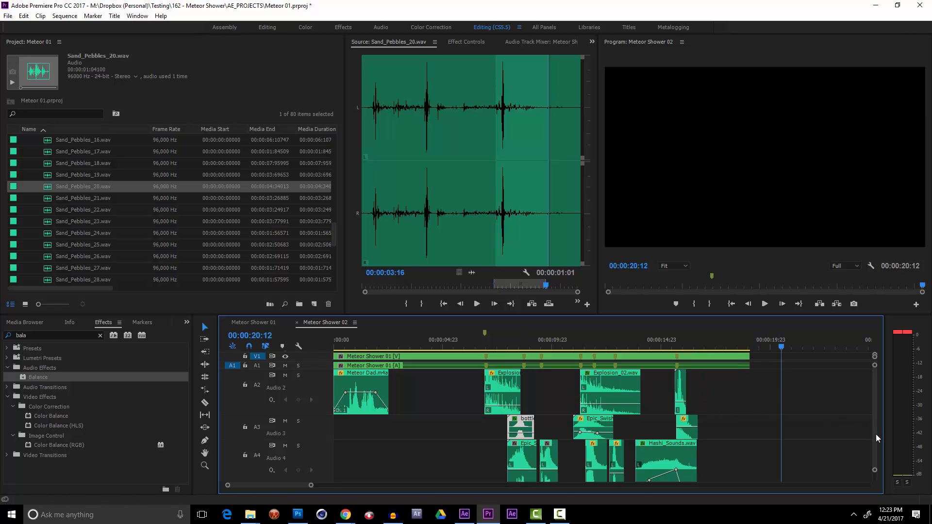
{"action": "scroll", "coordinate": [875, 439], "scroll_direction": "down", "scroll_amount": 3}
{"action": "left_click", "coordinate": [785, 437]}
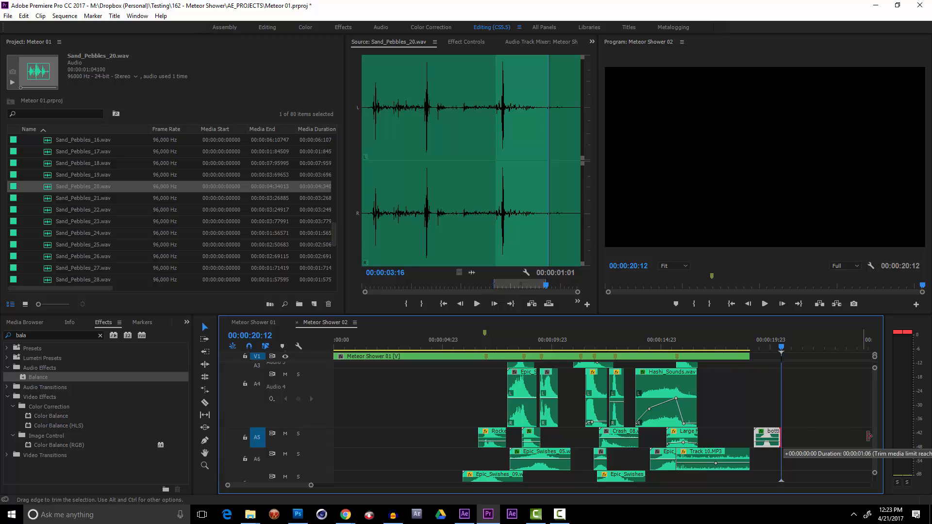
{"action": "scroll", "coordinate": [781, 438], "scroll_direction": "right", "scroll_amount": 3}
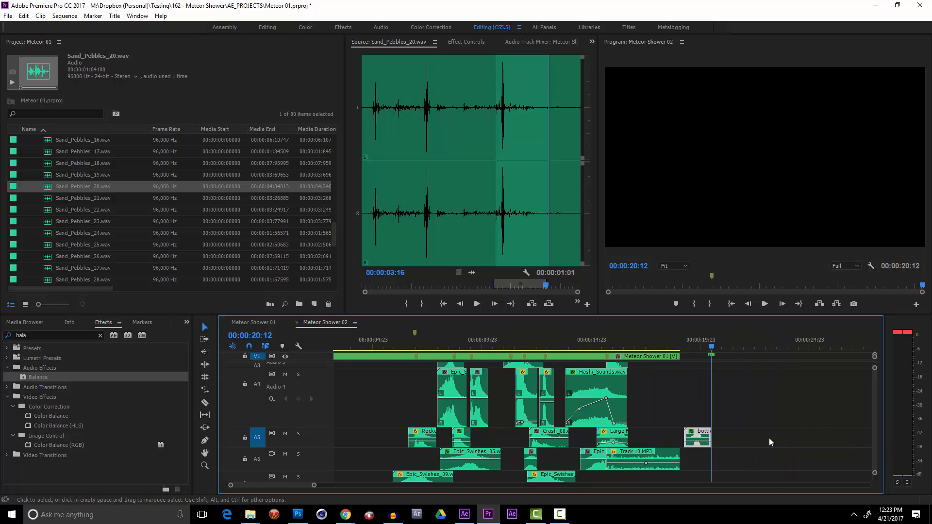
{"action": "right_click", "coordinate": [698, 439]}
{"action": "key", "text": "Escape"}
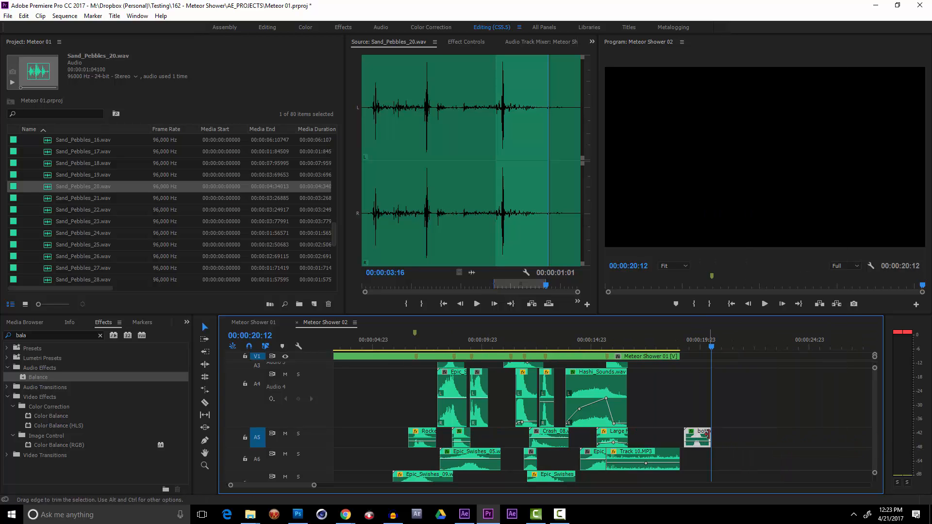
Move the bottlerocket08.wav copy up to track A4 and open it in the Source monitor.
{"action": "left_click_drag", "start_coordinate": [704, 434], "coordinate": [764, 403]}
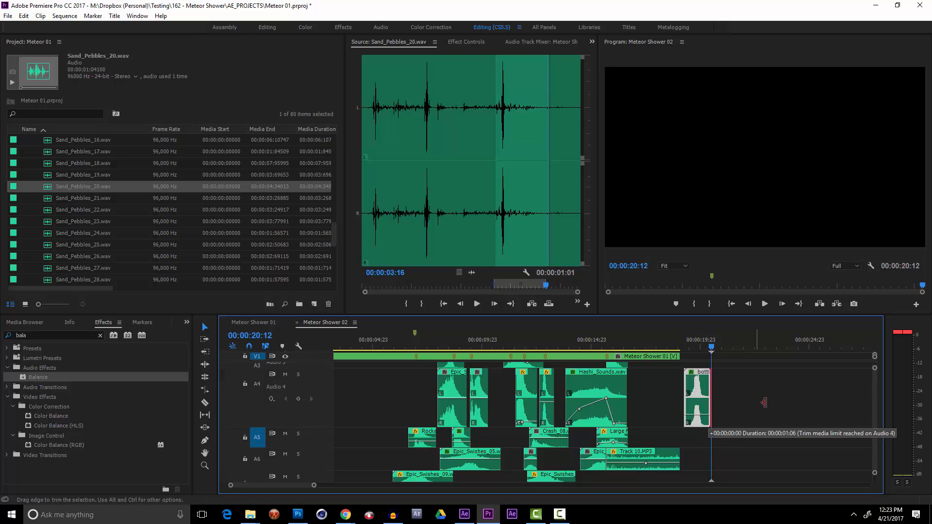
{"action": "left_click_drag", "start_coordinate": [843, 394], "coordinate": [826, 394]}
{"action": "double_click", "coordinate": [699, 385]}
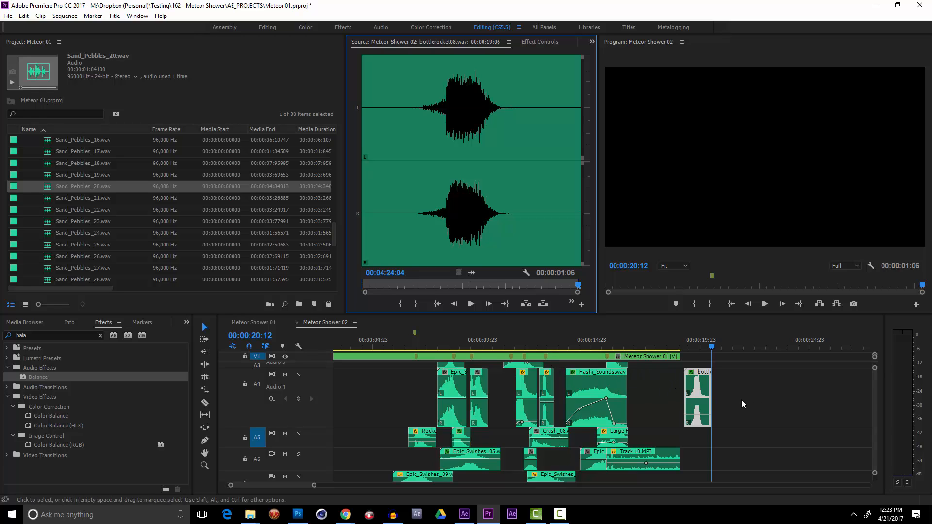
Delete the bottlerocket08.wav copy from A4 and place bottlerocket-01.wav from the SFX bin there, past the sequence's content.
{"action": "key", "text": "Delete"}
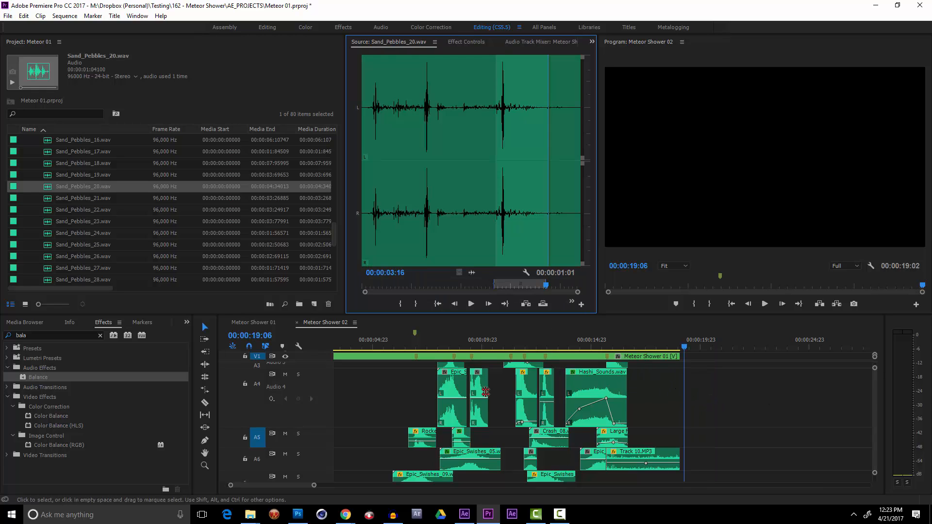
{"action": "left_click", "coordinate": [461, 438]}
{"action": "scroll", "coordinate": [154, 210], "scroll_direction": "up", "scroll_amount": 2}
{"action": "scroll", "coordinate": [154, 208], "scroll_direction": "up", "scroll_amount": 6}
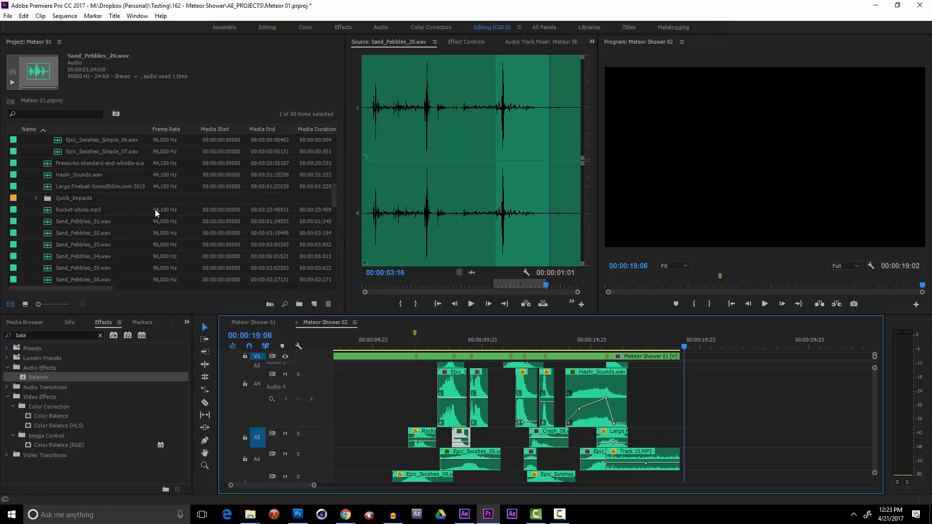
{"action": "scroll", "coordinate": [145, 194], "scroll_direction": "up", "scroll_amount": 5}
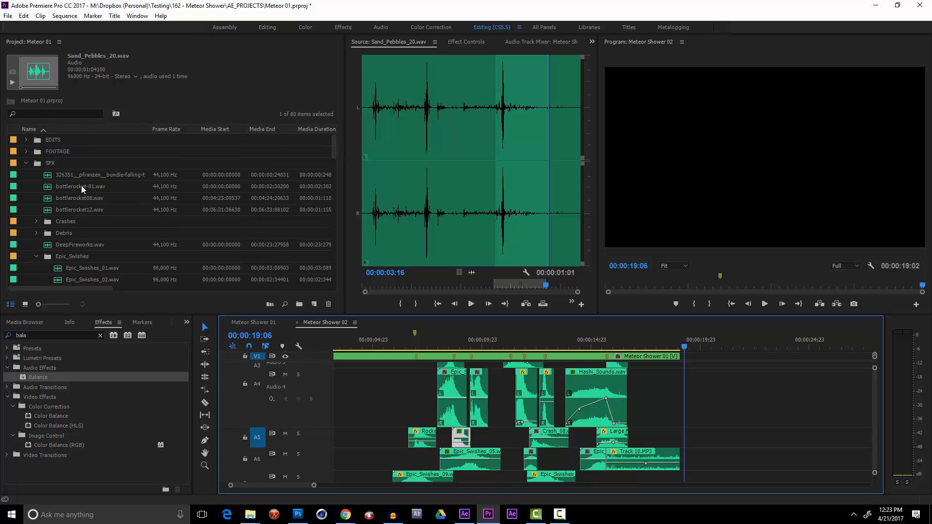
{"action": "left_click", "coordinate": [78, 186]}
{"action": "left_click_drag", "start_coordinate": [631, 288], "coordinate": [698, 383]}
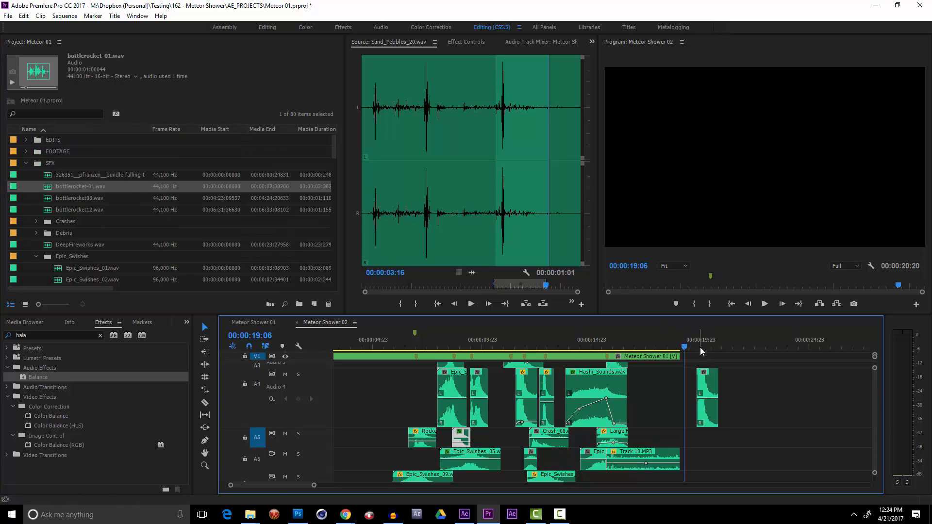
Extend the end of the A4 bottlerocket-01.wav clip to 00:00:22:02, lower its volume, and play it back.
{"action": "key", "text": "space"}
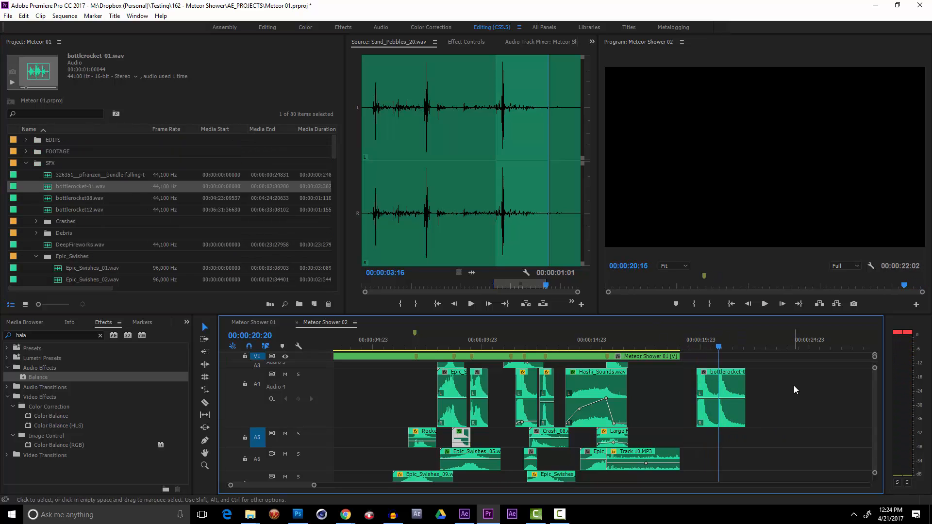
{"action": "left_click", "coordinate": [741, 422]}
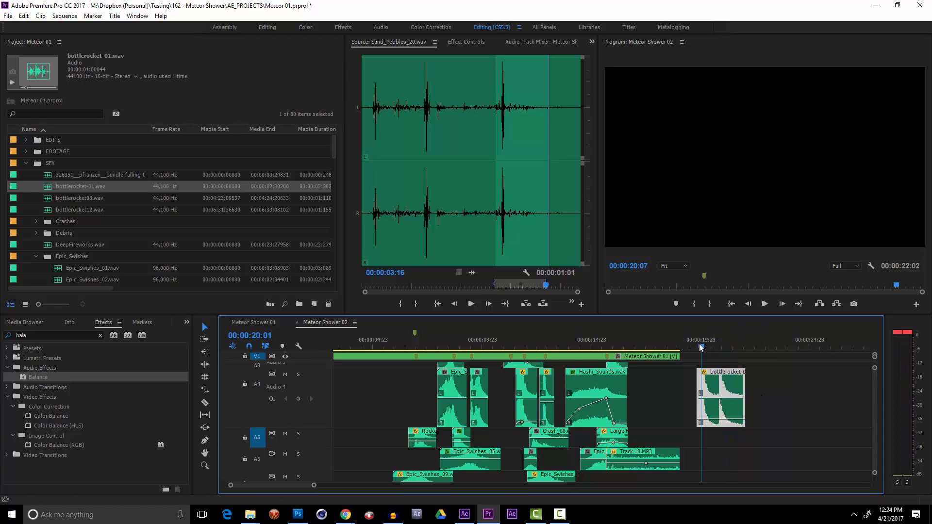
{"action": "key", "text": "space"}
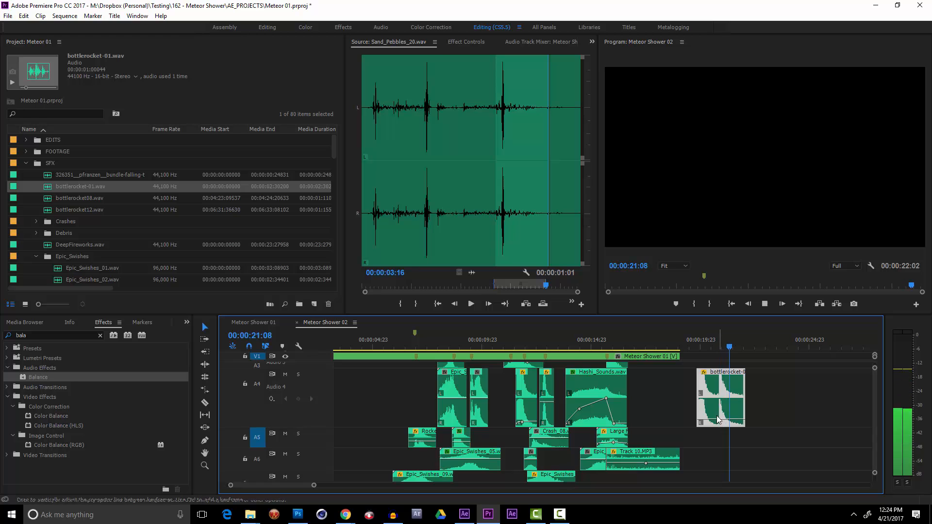
Set the A4 bottlerocket-01.wav clip's speed to 50% and play it back from its start.
{"action": "right_click", "coordinate": [718, 419]}
{"action": "left_click", "coordinate": [756, 289]}
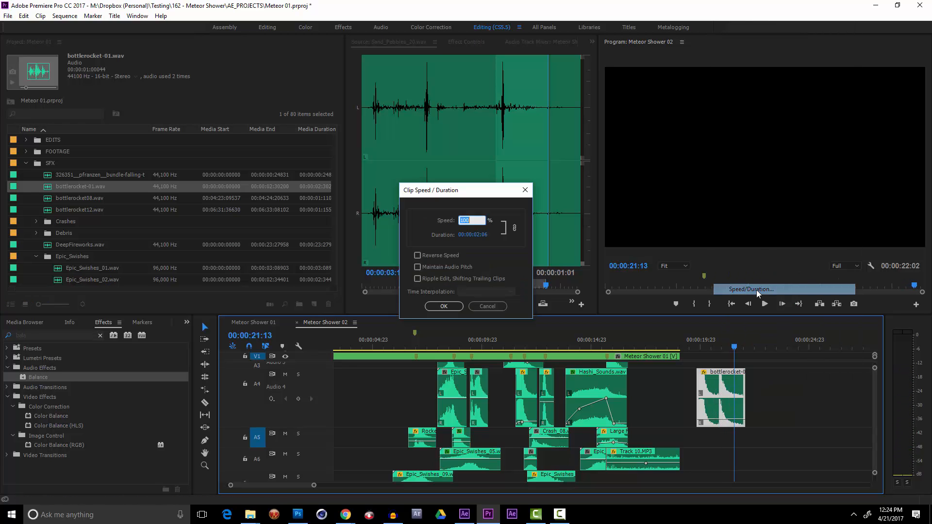
{"action": "type", "text": "50"}
{"action": "key", "text": "Return"}
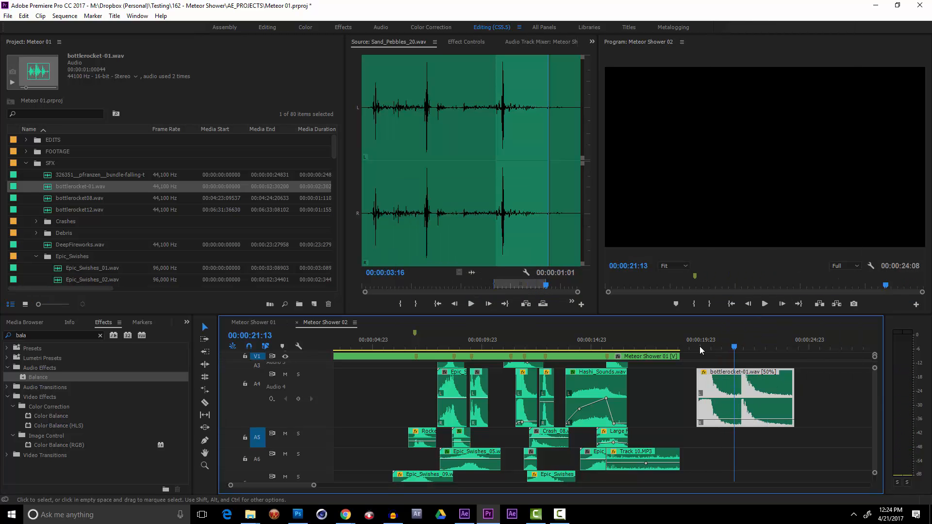
{"action": "left_click", "coordinate": [693, 346]}
{"action": "key", "text": "space"}
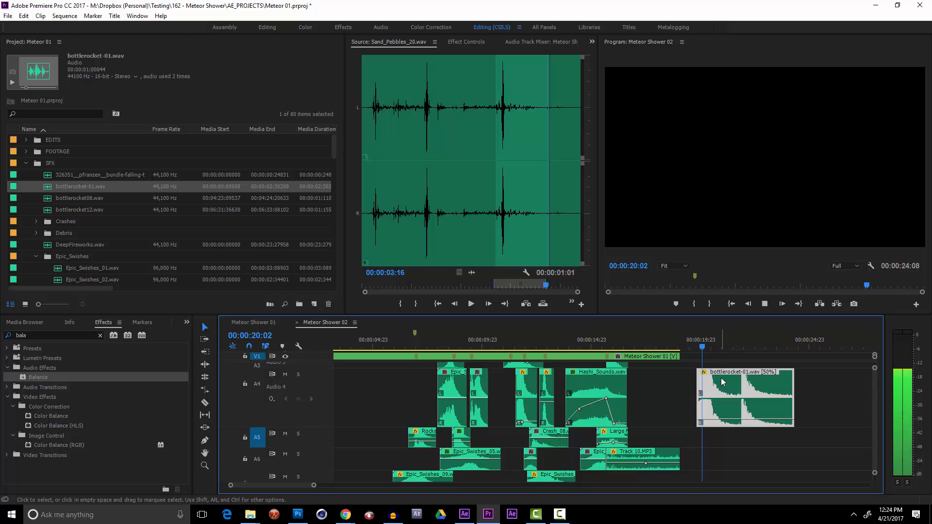
Turn on Maintain Audio Pitch for the slowed A4 bottlerocket-01.wav clip and play it through.
{"action": "right_click", "coordinate": [726, 406]}
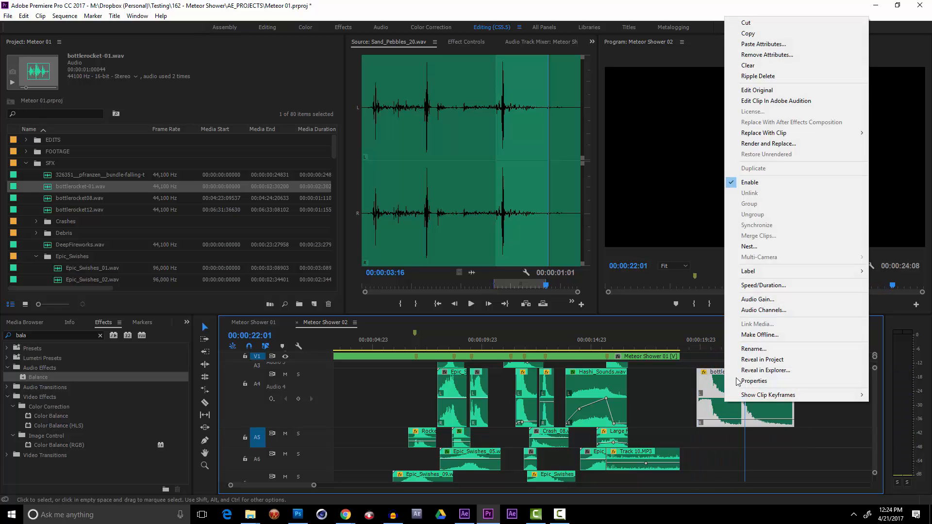
{"action": "left_click", "coordinate": [760, 292]}
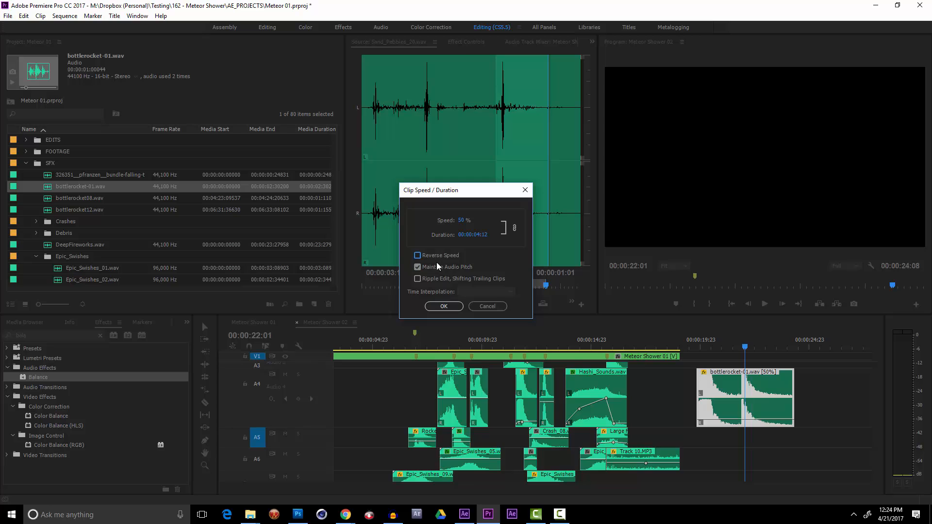
{"action": "left_click", "coordinate": [444, 306]}
{"action": "left_click", "coordinate": [696, 344]}
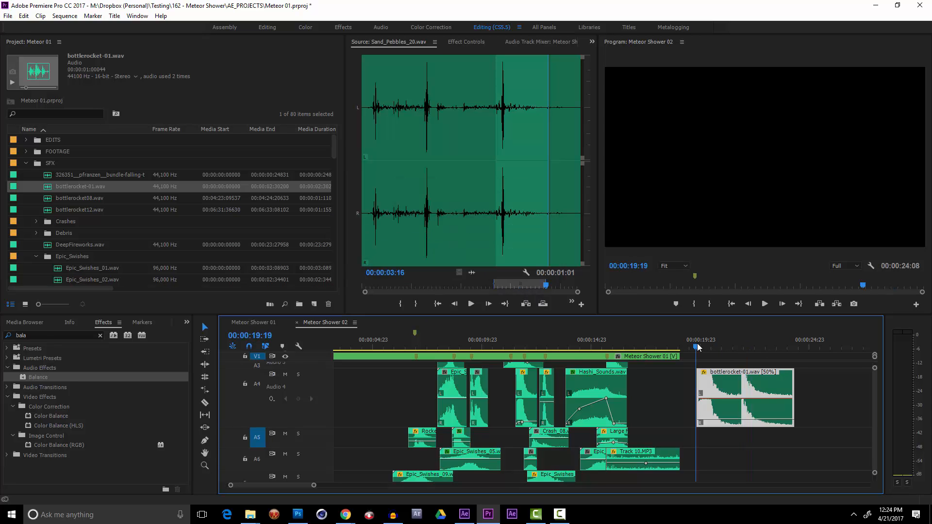
{"action": "key", "text": "space"}
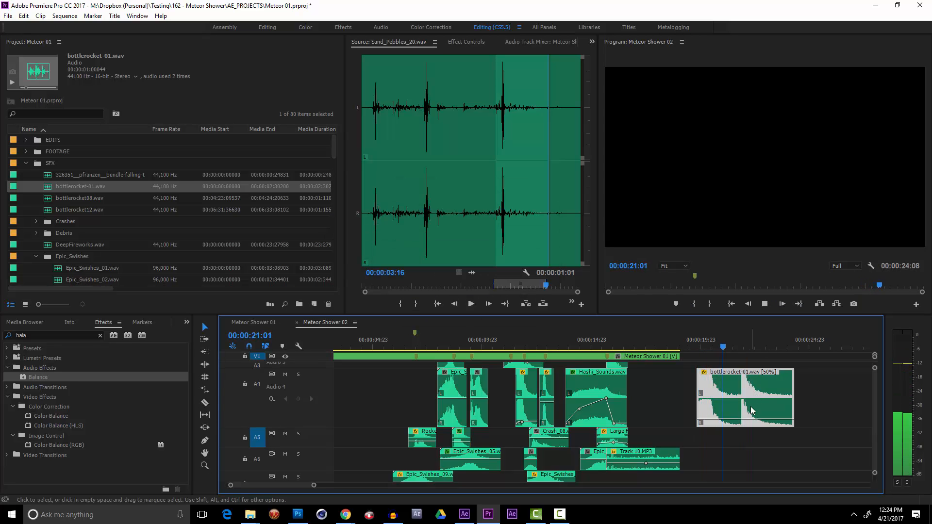
{"action": "key", "text": "space"}
{"action": "key", "text": "space"}
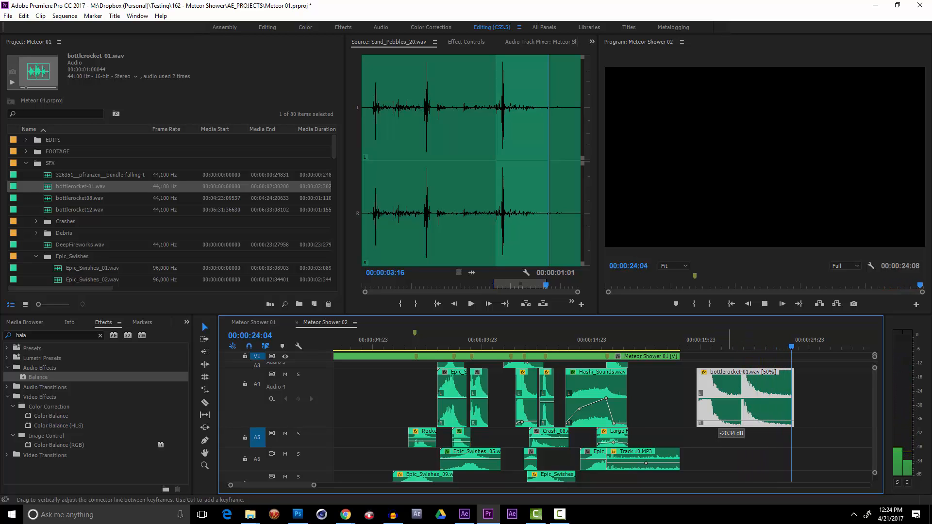
{"action": "key", "text": "space"}
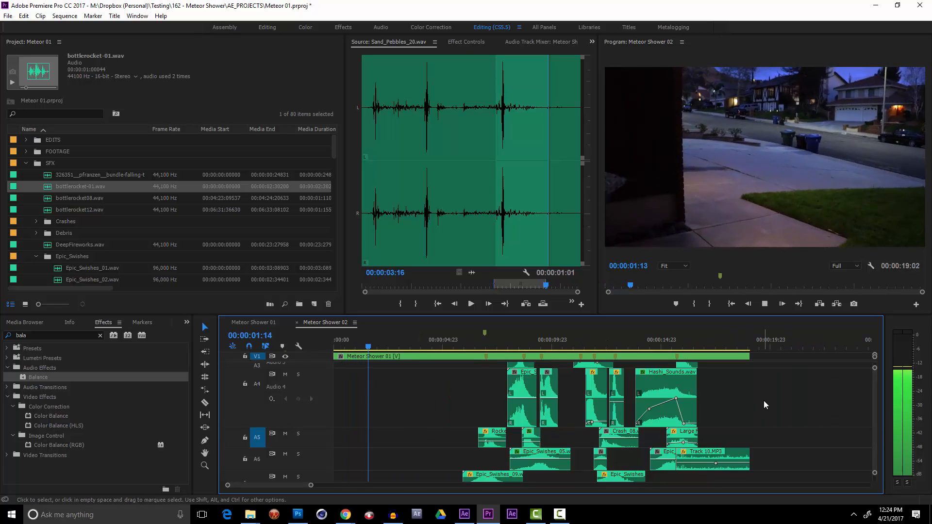
Place the bottlerocket-01.wav clip, cut down to 1:23, on A8 at 00:00:13:20 and play back the final meteor's fall.
{"action": "key", "text": "ctrl+z"}
{"action": "left_click_drag", "start_coordinate": [860, 391], "coordinate": [660, 471]}
{"action": "scroll", "coordinate": [877, 420], "scroll_direction": "down", "scroll_amount": 1}
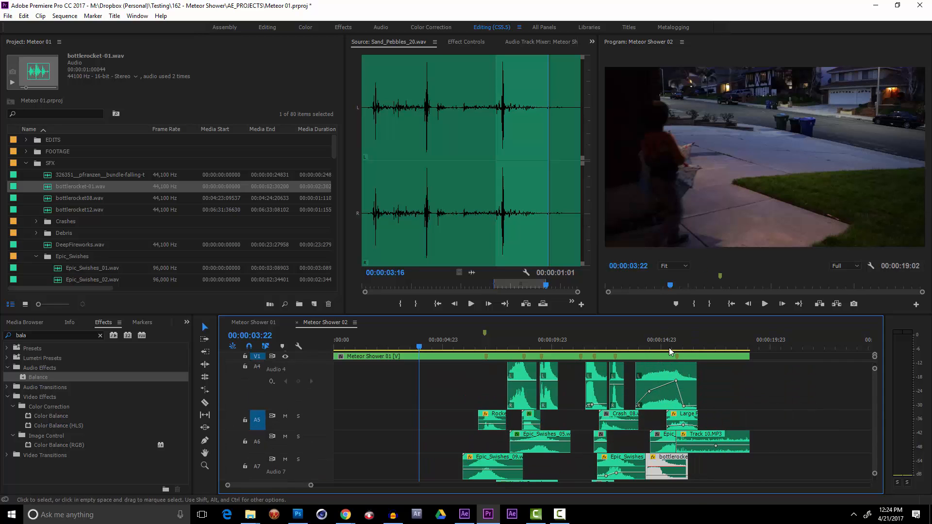
{"action": "left_click", "coordinate": [635, 339]}
{"action": "left_click", "coordinate": [614, 341]}
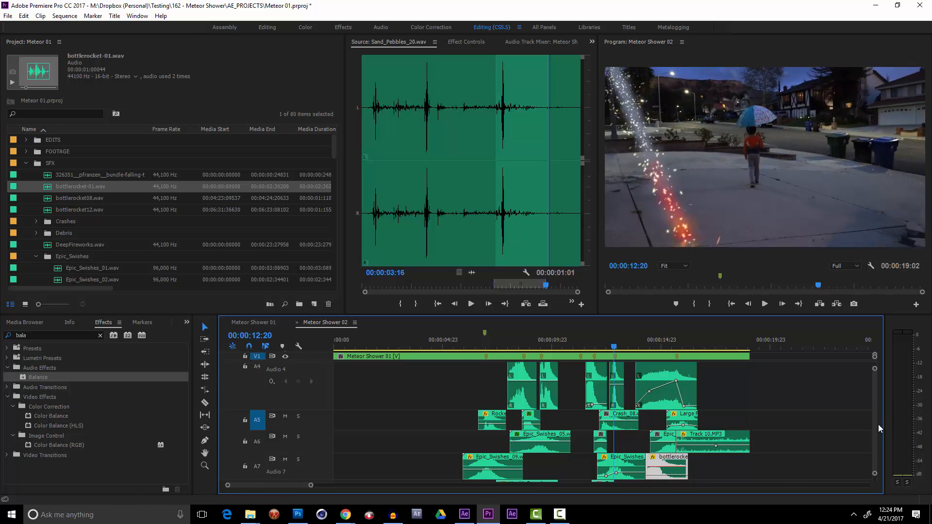
{"action": "scroll", "coordinate": [877, 427], "scroll_direction": "down", "scroll_amount": 4}
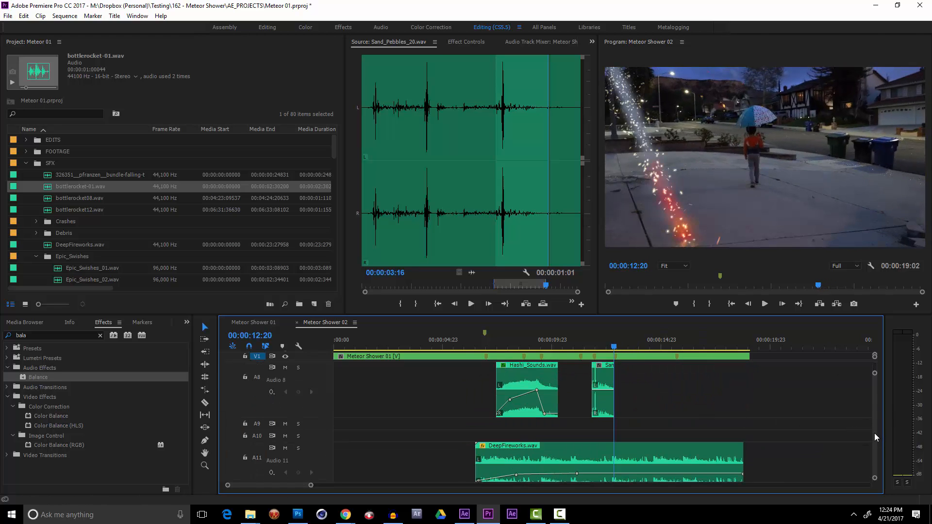
{"action": "scroll", "coordinate": [875, 437], "scroll_direction": "up", "scroll_amount": 3}
{"action": "left_click_drag", "start_coordinate": [670, 432], "coordinate": [645, 467]}
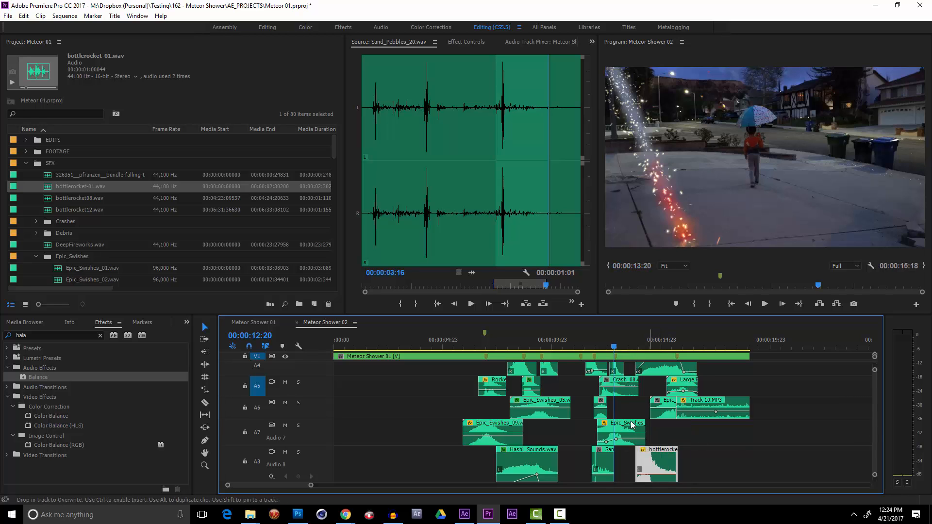
{"action": "key", "text": "space"}
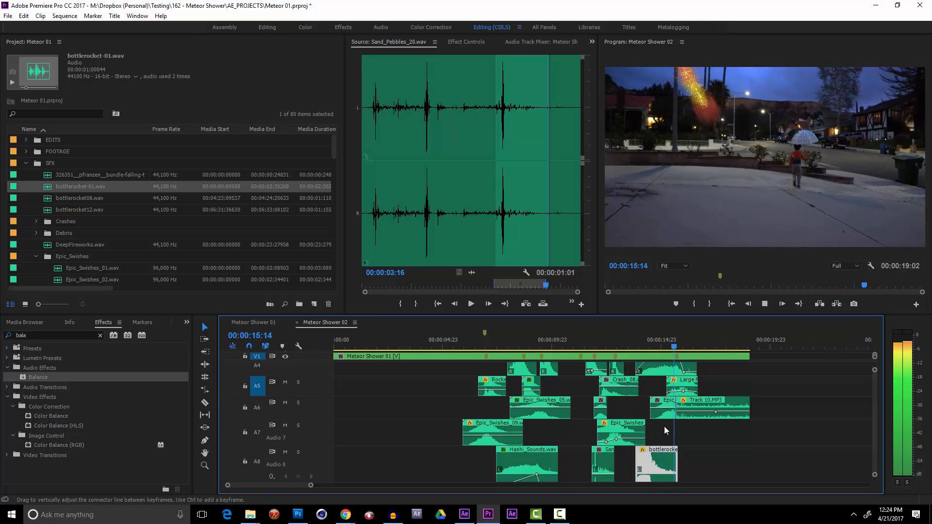
{"action": "key", "text": "space"}
Move the A8 bottlerocket-01.wav clip to start at 00:00:13:09, fade its volume in from -oo dB with keyframes, and play it back.
{"action": "left_click", "coordinate": [628, 351]}
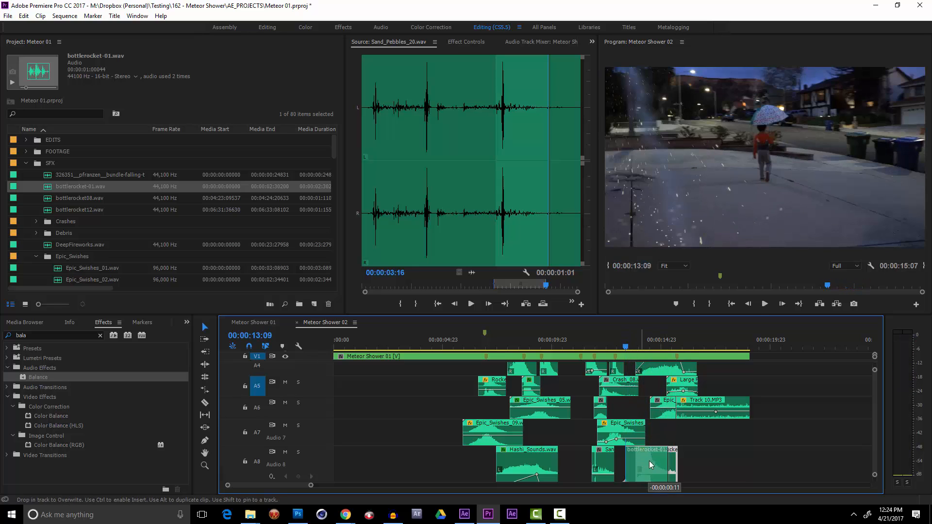
{"action": "scroll", "coordinate": [865, 437], "scroll_direction": "down", "scroll_amount": 5}
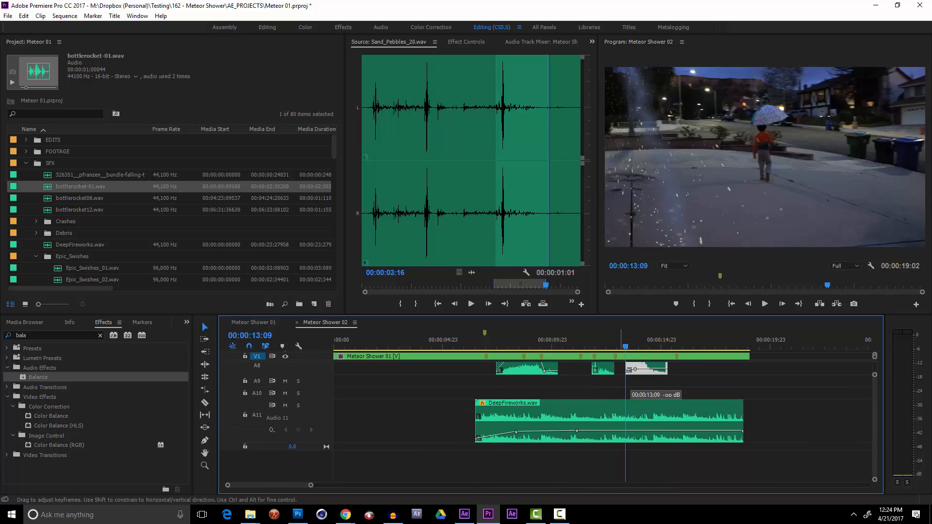
{"action": "left_click_drag", "start_coordinate": [636, 370], "coordinate": [637, 371]}
{"action": "right_click", "coordinate": [640, 371]}
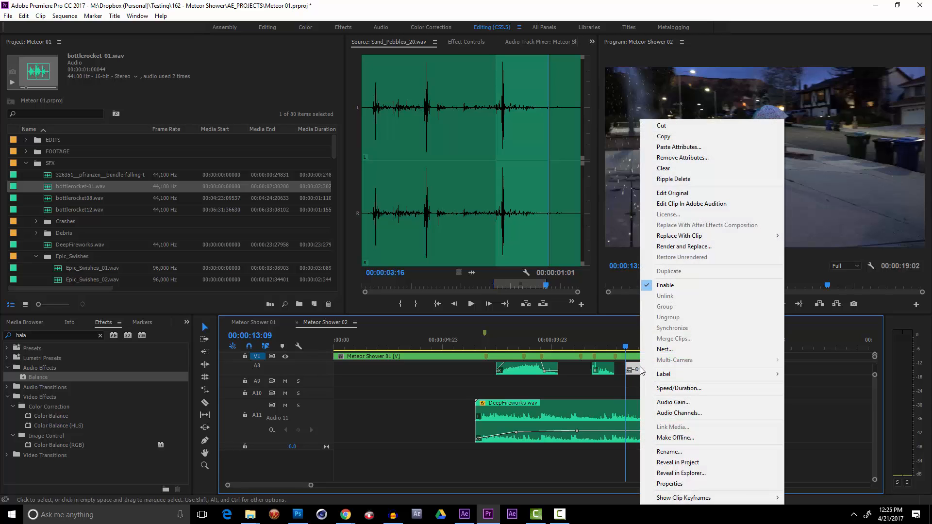
{"action": "left_click", "coordinate": [622, 346]}
{"action": "key", "text": "space"}
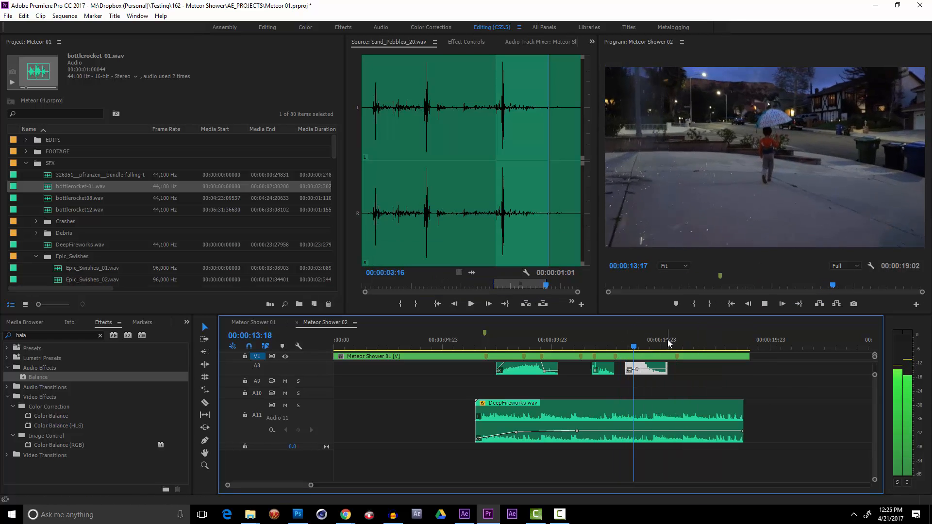
{"action": "key", "text": "space"}
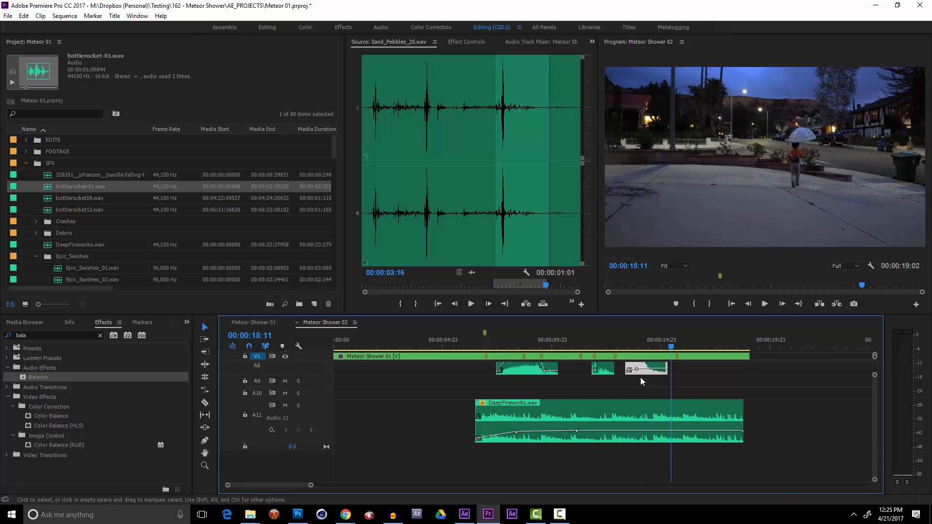
{"action": "right_click", "coordinate": [647, 372]}
{"action": "left_click", "coordinate": [694, 389]}
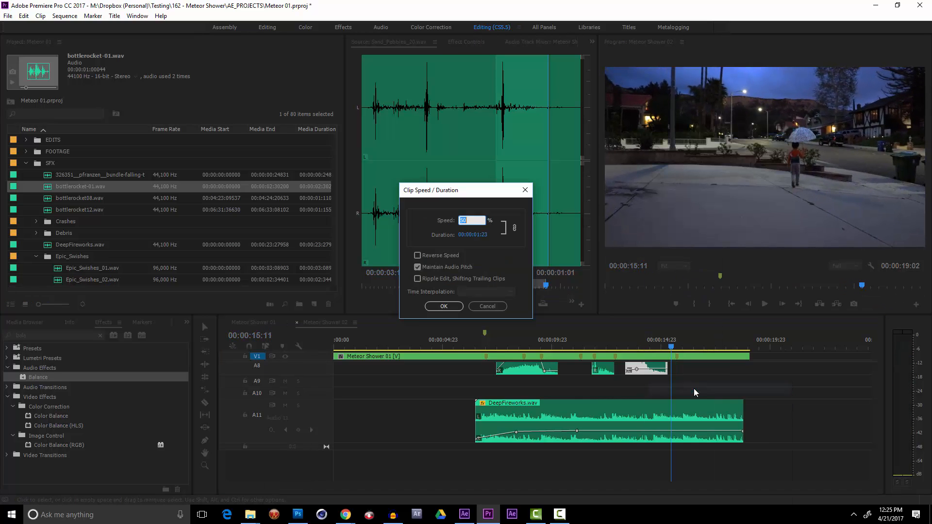
{"action": "left_click", "coordinate": [488, 307]}
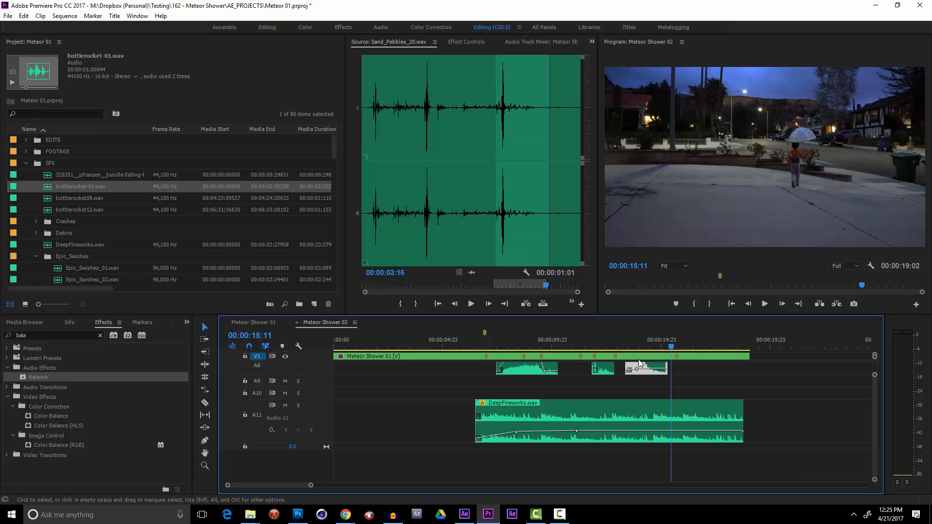
Open the A8 bottlerocket-01.wav clip's Audio Gain settings, accept them, and play back from just before the clip.
{"action": "right_click", "coordinate": [651, 369]}
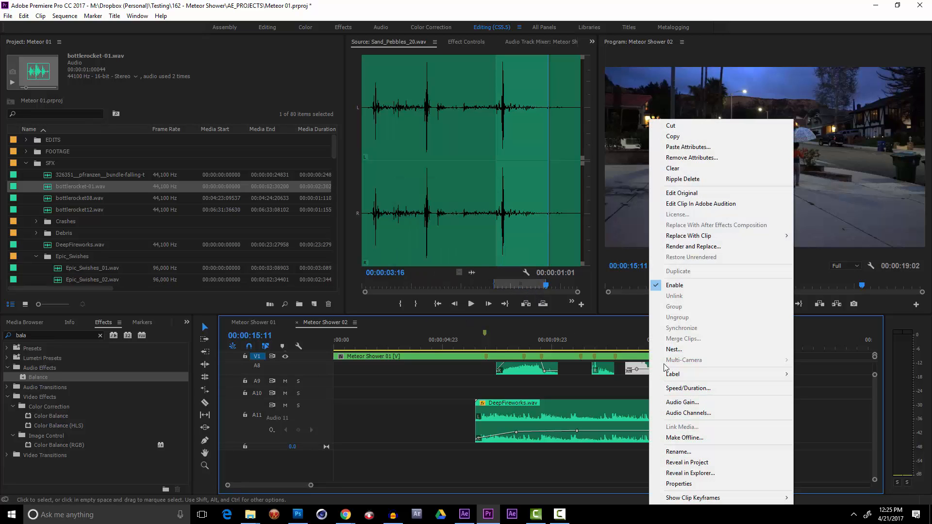
{"action": "left_click", "coordinate": [700, 404]}
{"action": "key", "text": "Return"}
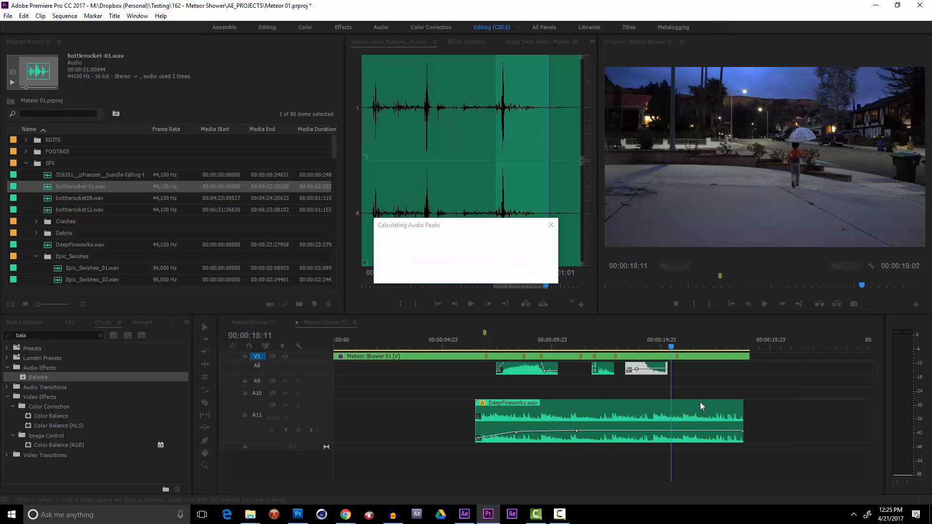
{"action": "left_click", "coordinate": [614, 347]}
{"action": "key", "text": "space"}
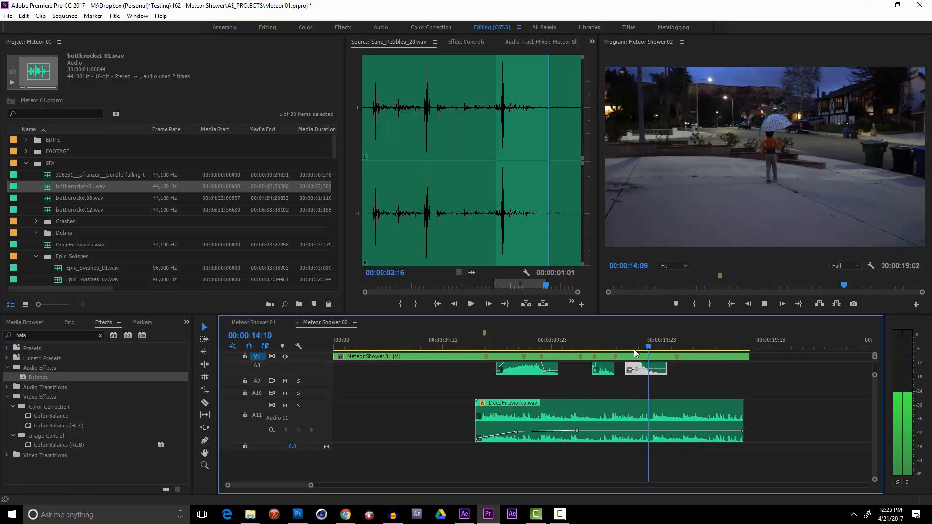
Move the bottlerocket-01.wav clip down to A10, starting just after the A8 Sand_Pebbles clip begins, and play back the result.
{"action": "left_click", "coordinate": [613, 339]}
{"action": "left_click_drag", "start_coordinate": [641, 365], "coordinate": [627, 391]}
{"action": "key", "text": "space"}
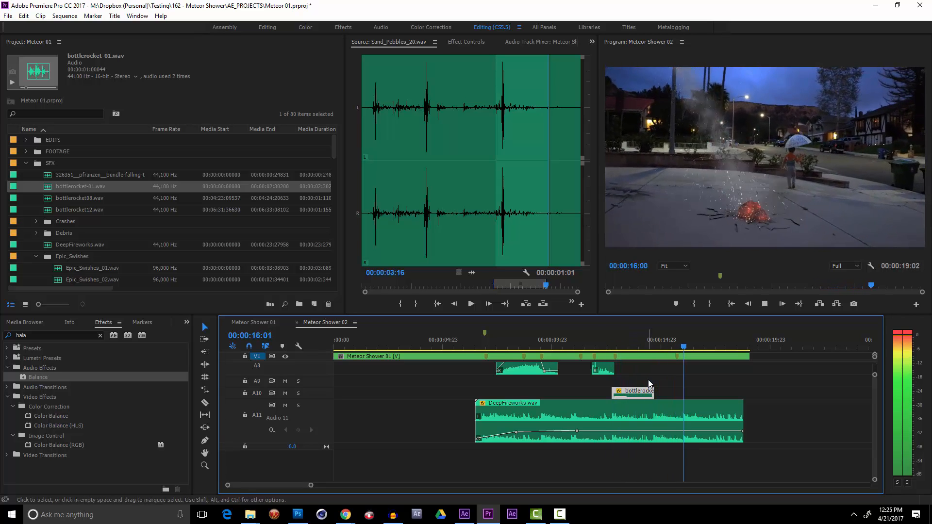
{"action": "key", "text": "space"}
Shift the A10 bottlerocket-01.wav clip later to start about 14 seconds in, and play the ending back.
{"action": "left_click_drag", "start_coordinate": [638, 392], "coordinate": [673, 390]}
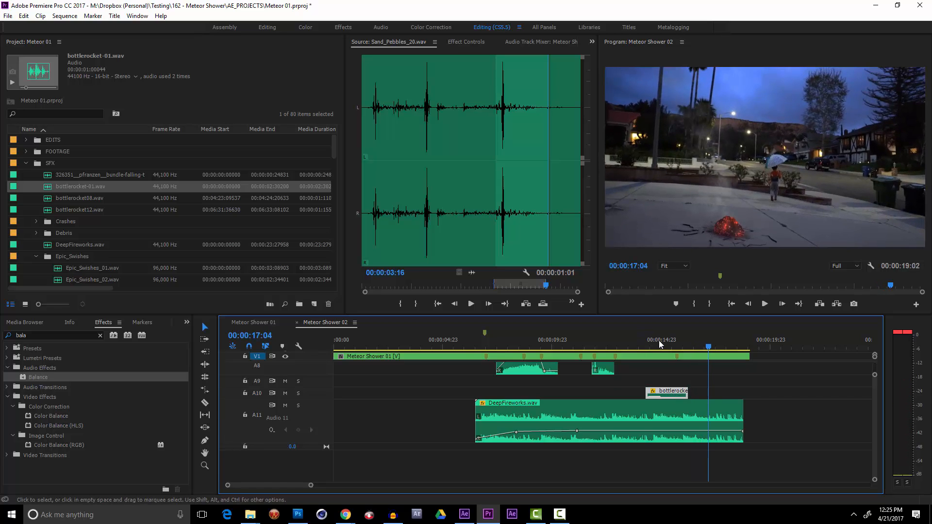
{"action": "left_click", "coordinate": [643, 336]}
{"action": "key", "text": "space"}
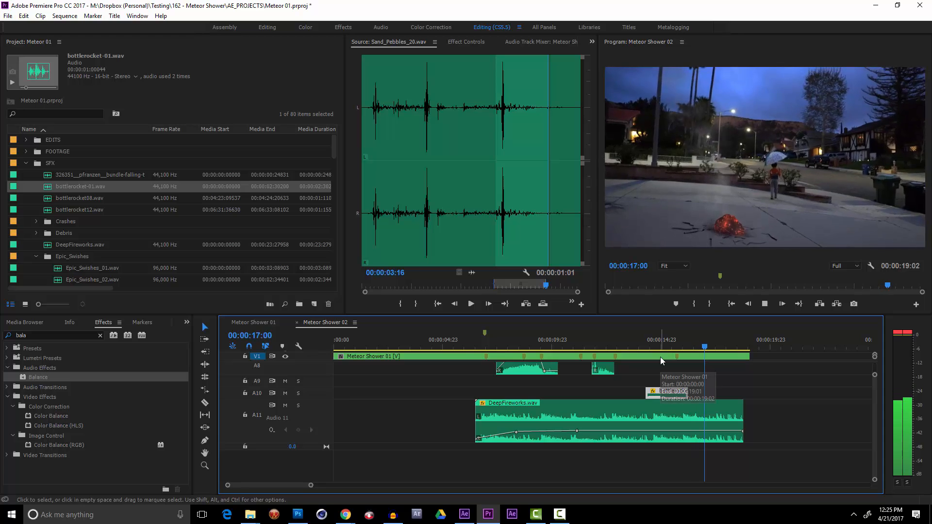
{"action": "key", "text": "space"}
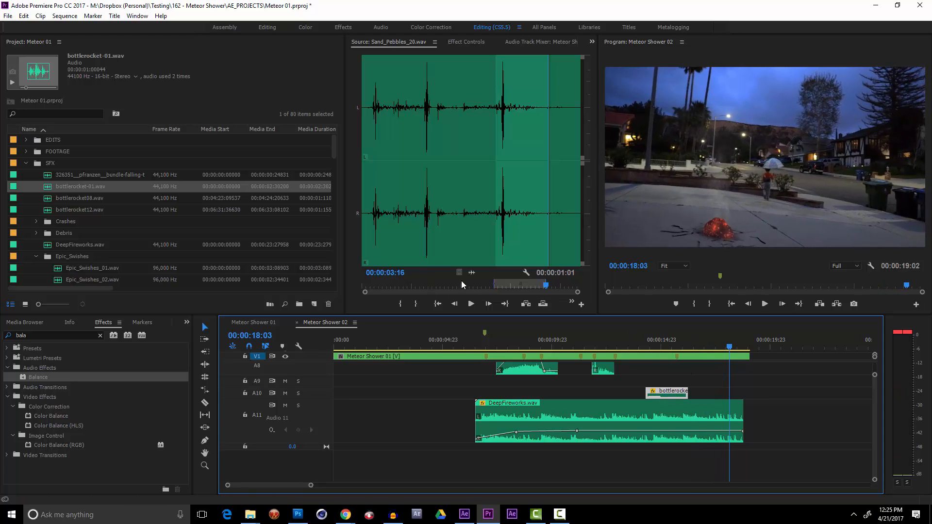
Load Meteor Dad.m4a from the FOOTAGE bin for source preview and listen to its last lines of dialogue.
{"action": "mouse_move", "coordinate": [333, 144]}
{"action": "left_mouse_down"}
{"action": "mouse_move", "coordinate": [341, 196]}
{"action": "mouse_move", "coordinate": [339, 135]}
{"action": "left_mouse_up"}
{"action": "left_click", "coordinate": [22, 159]}
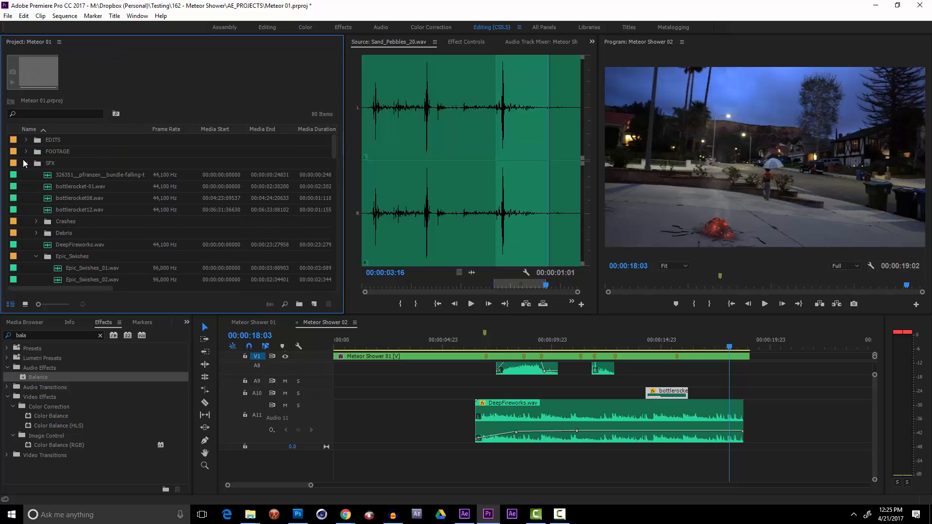
{"action": "left_click", "coordinate": [25, 151]}
{"action": "double_click", "coordinate": [64, 163]}
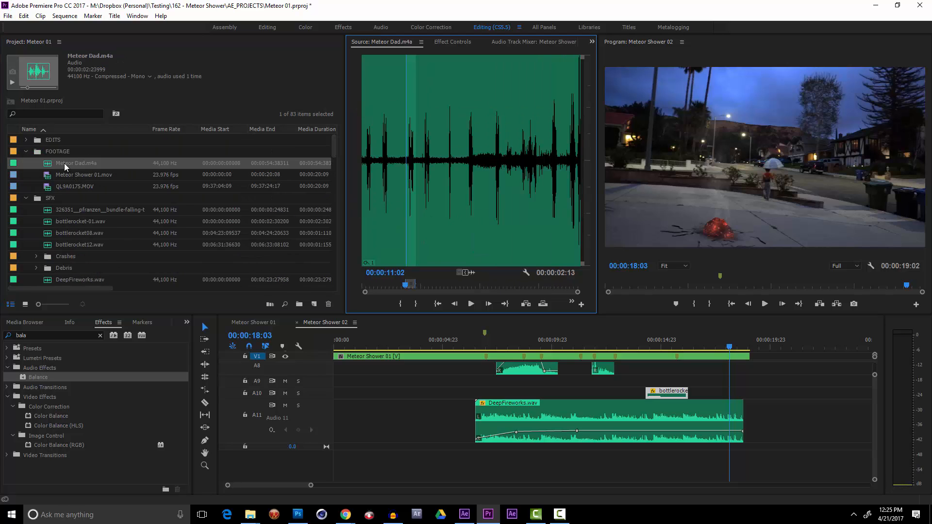
{"action": "left_click_drag", "start_coordinate": [573, 236], "coordinate": [549, 251]}
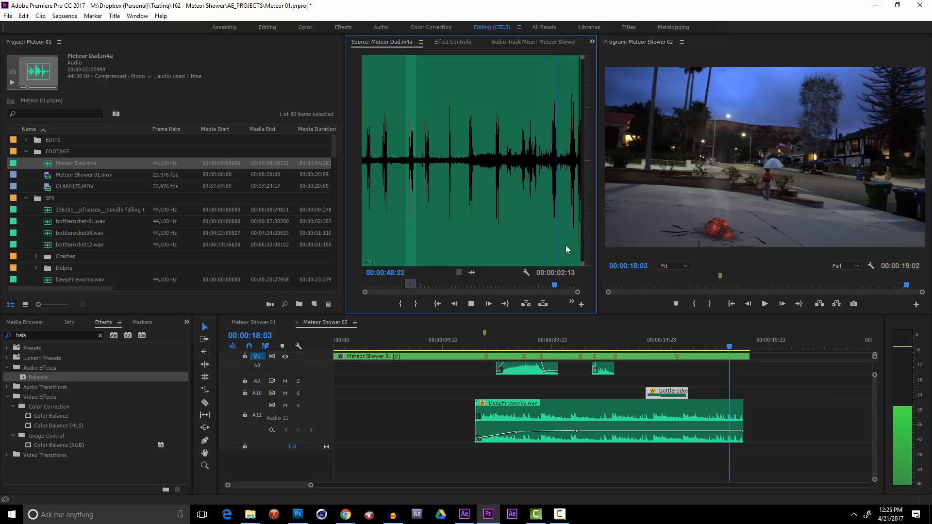
{"action": "left_click", "coordinate": [568, 232]}
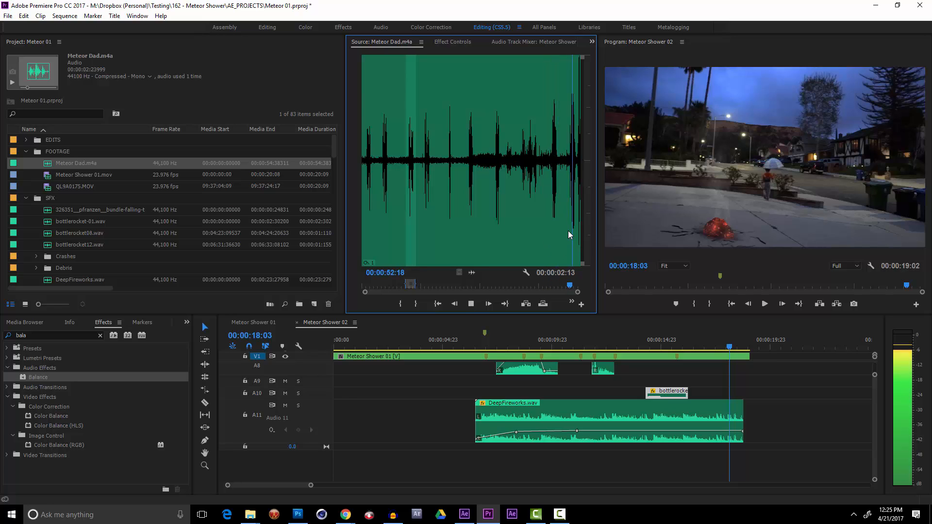
{"action": "key", "text": "space"}
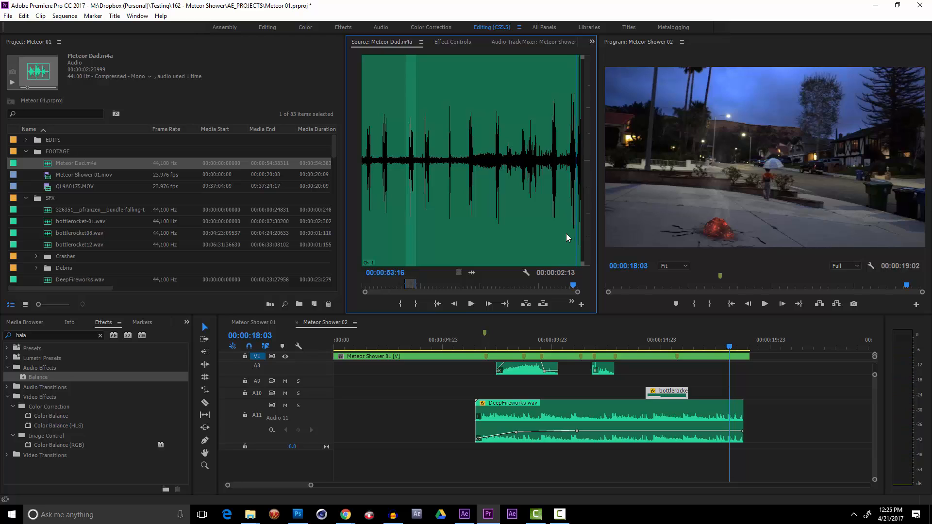
{"action": "key", "text": "space"}
Mark Meteor Dad.m4a from 00:00:51:04 to 00:00:54:03, place it on A8 at the ending of Meteor Shower 02, and save.
{"action": "left_click", "coordinate": [416, 305]}
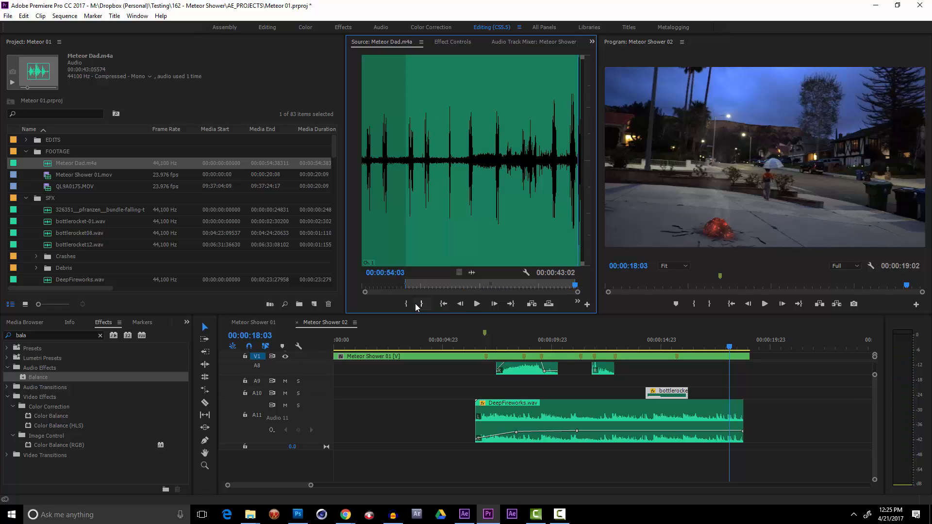
{"action": "left_click", "coordinate": [566, 245]}
{"action": "key", "text": "i"}
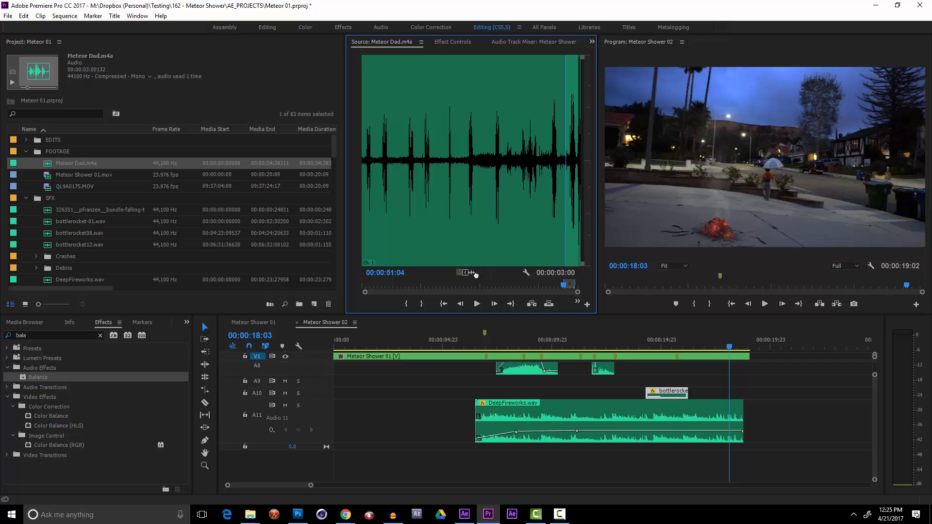
{"action": "left_click_drag", "start_coordinate": [476, 275], "coordinate": [750, 369]}
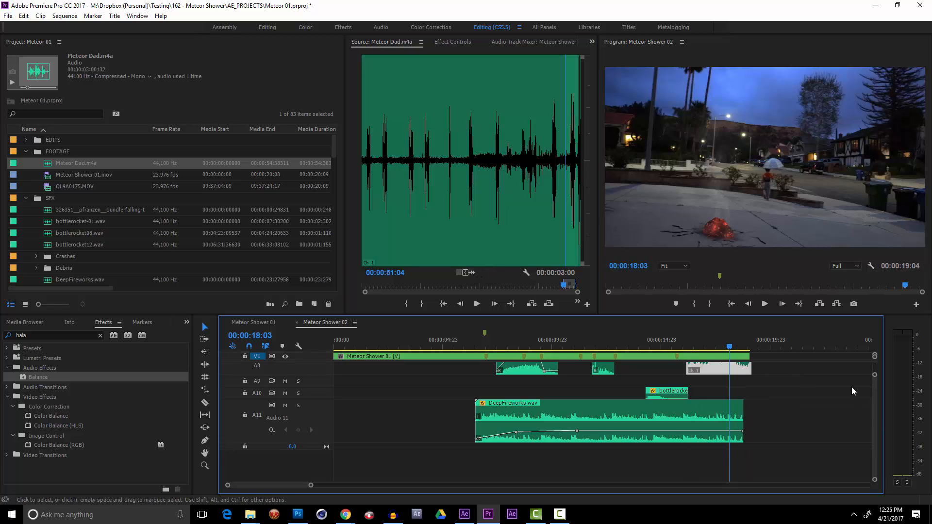
{"action": "left_click_drag", "start_coordinate": [876, 418], "coordinate": [875, 415]}
{"action": "key", "text": "ctrl+s"}
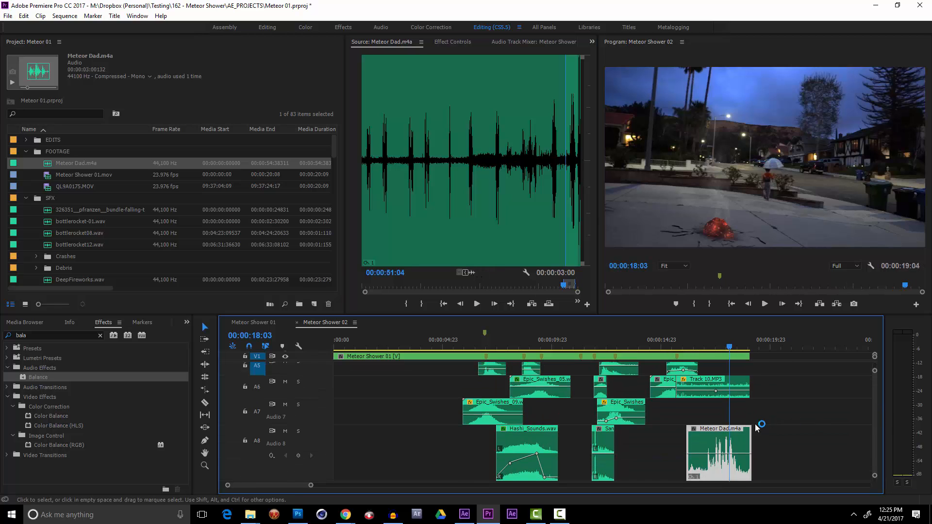
Move the A8 Meteor Dad.m4a clip up to A2, starting at about 17 seconds, after the last explosion.
{"action": "left_click_drag", "start_coordinate": [739, 435], "coordinate": [820, 369]}
{"action": "mouse_move", "coordinate": [876, 412]}
{"action": "left_mouse_down"}
{"action": "mouse_move", "coordinate": [870, 410]}
{"action": "mouse_move", "coordinate": [876, 422]}
{"action": "left_mouse_up"}
{"action": "scroll", "coordinate": [876, 419], "scroll_direction": "up", "scroll_amount": 1}
{"action": "left_click_drag", "start_coordinate": [819, 411], "coordinate": [831, 380]}
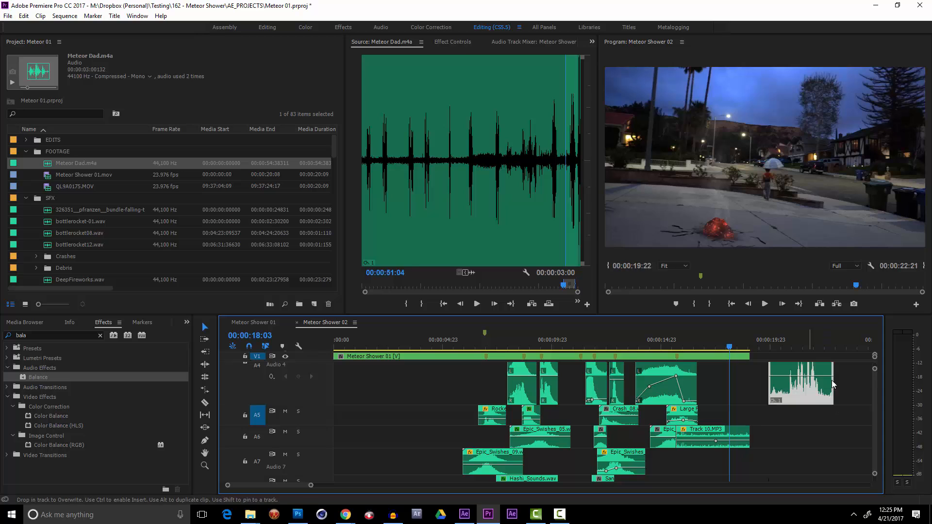
{"action": "scroll", "coordinate": [877, 408], "scroll_direction": "up", "scroll_amount": 3}
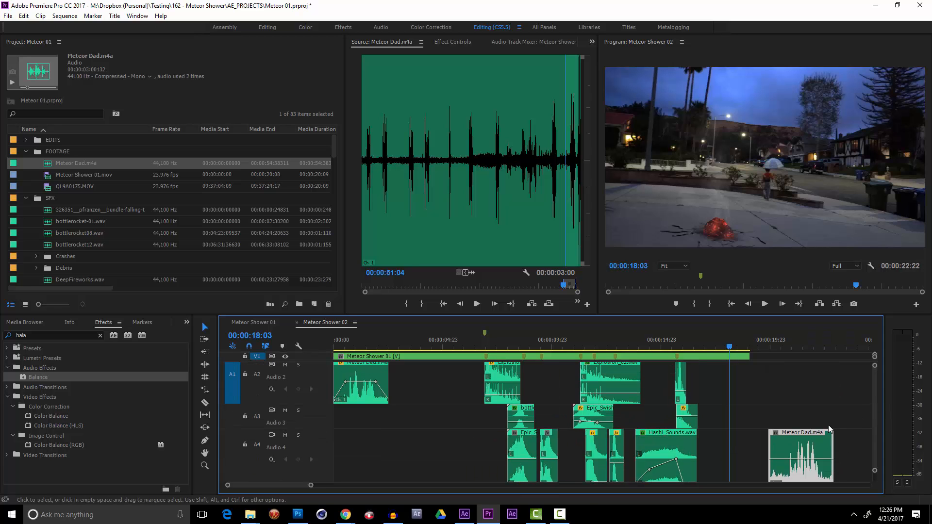
{"action": "left_click_drag", "start_coordinate": [826, 452], "coordinate": [742, 386]}
{"action": "scroll", "coordinate": [874, 396], "scroll_direction": "up", "scroll_amount": 1}
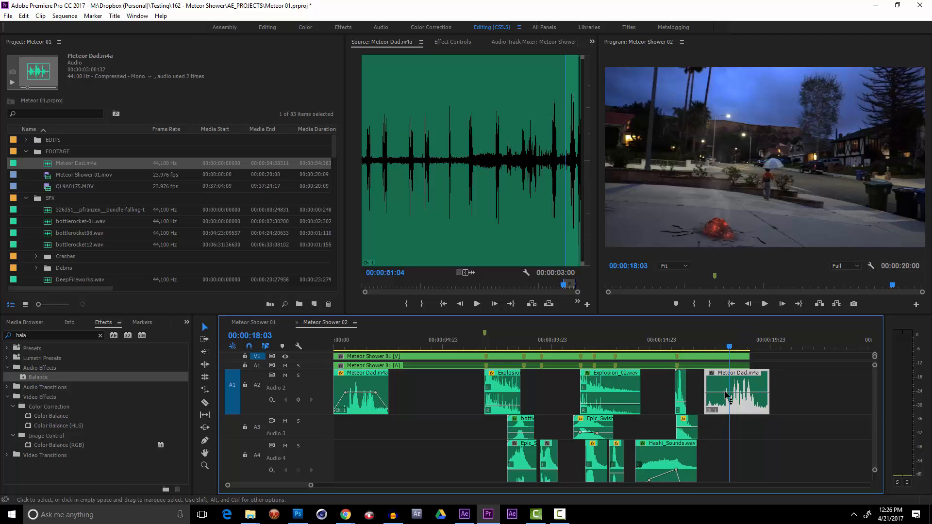
Fade in the ending Meteor Dad.m4a clip with volume keyframes, shift it to start at 00:00:16:06, and play the ending back.
{"action": "left_click", "coordinate": [728, 393], "text": "ctrl"}
{"action": "left_click_drag", "start_coordinate": [764, 379], "coordinate": [757, 384]}
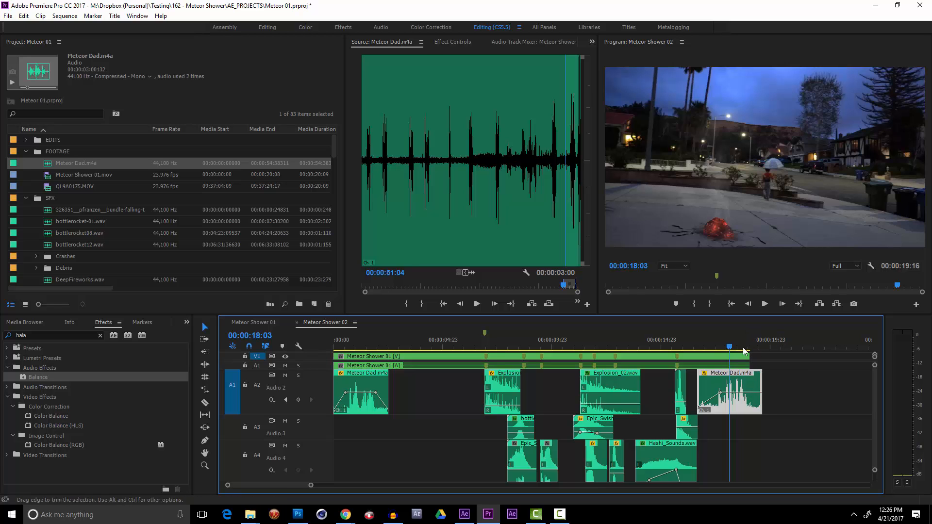
{"action": "left_click_drag", "start_coordinate": [730, 347], "coordinate": [643, 357]}
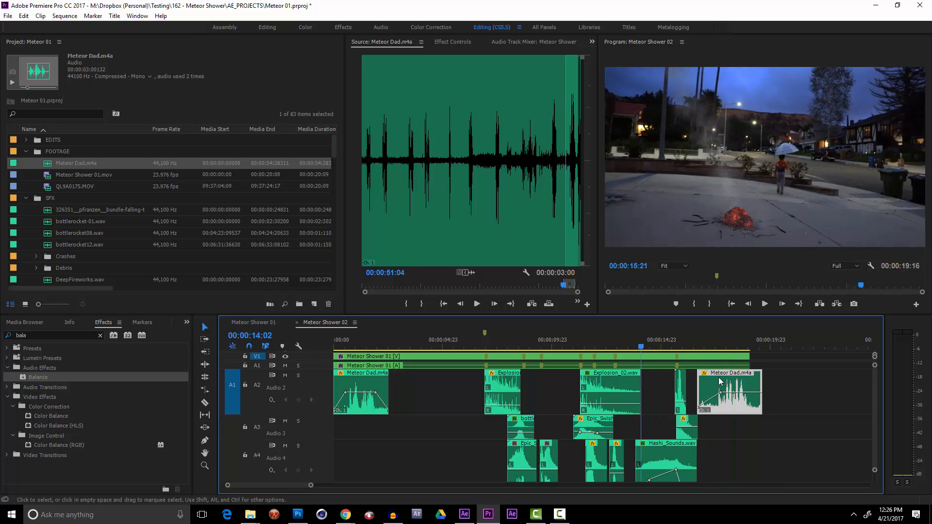
{"action": "left_click_drag", "start_coordinate": [722, 382], "coordinate": [714, 384]}
{"action": "key", "text": "space"}
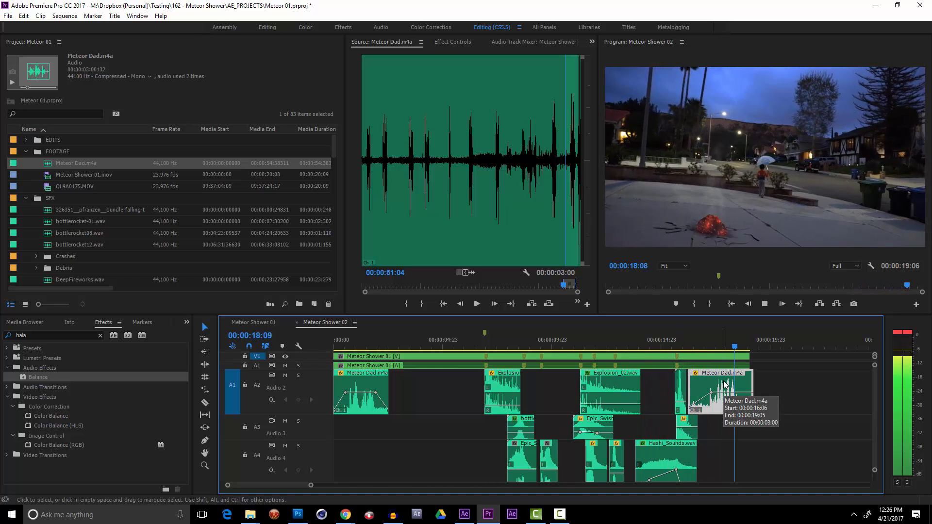
Trim the ending Meteor Dad.m4a clip's end to match the Meteor Shower 01 clip's end at 00:00:19:02, and save the project.
{"action": "key", "text": "Home"}
{"action": "left_click_drag", "start_coordinate": [758, 377], "coordinate": [755, 378]}
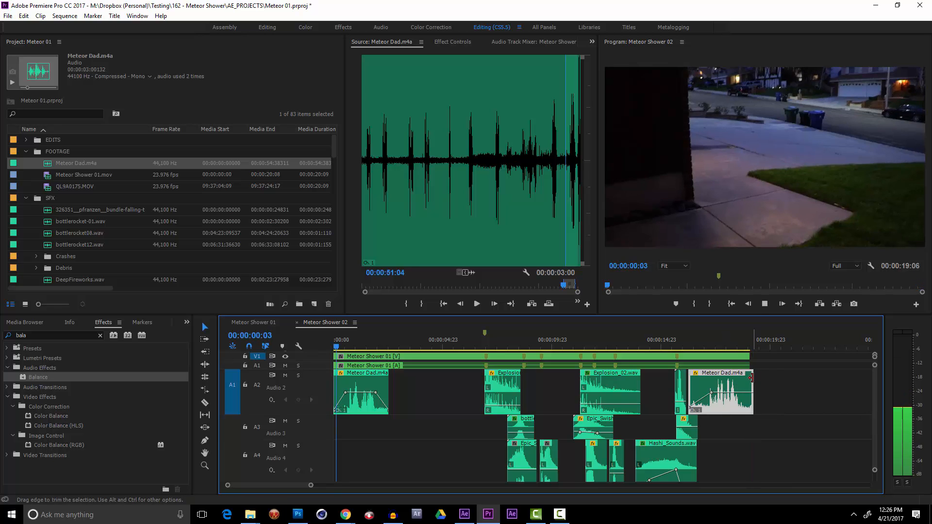
{"action": "key", "text": "space"}
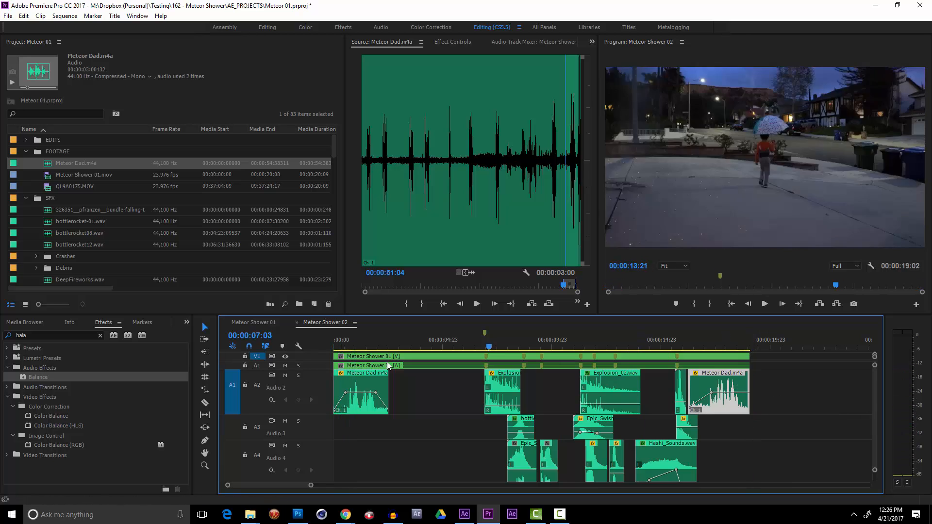
{"action": "key", "text": "Home"}
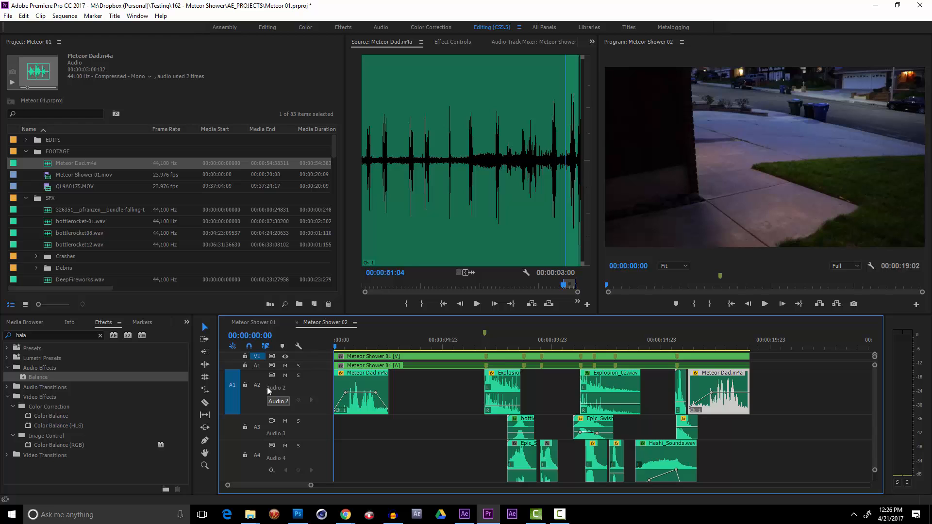
{"action": "key", "text": "ctrl+s"}
Play Meteor Shower 02 through from the beginning to review the full mix, and check its ending.
{"action": "left_click", "coordinate": [765, 304]}
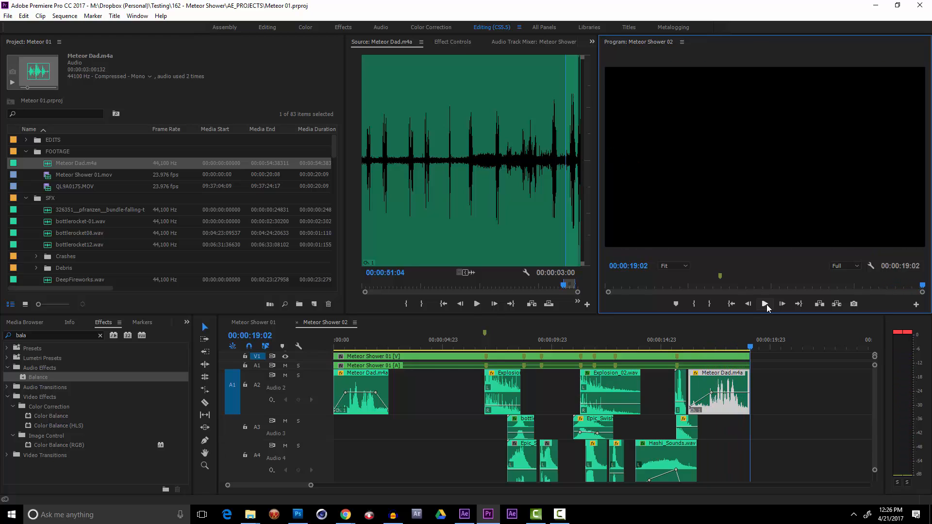
{"action": "left_click", "coordinate": [766, 304]}
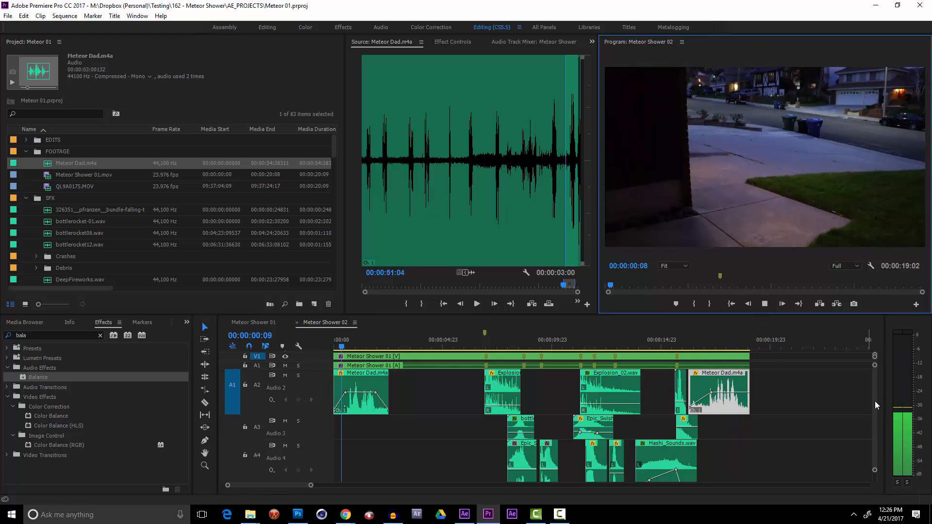
{"action": "left_click", "coordinate": [874, 398]}
{"action": "left_click", "coordinate": [711, 342]}
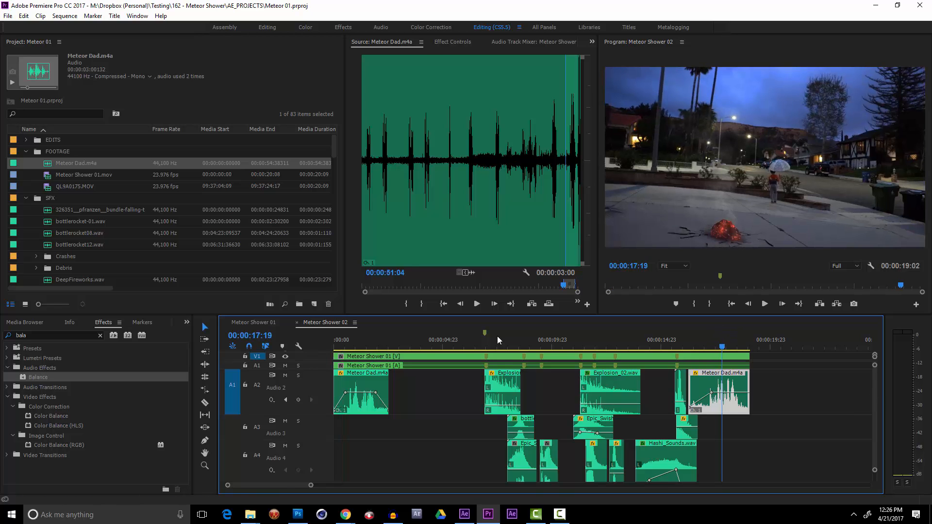
In Meteor Shower 01, paste a copy of the A1 QL9A0175.MOV audio at 00:00:20:23 and trim its start to leave about two seconds.
{"action": "left_click", "coordinate": [241, 325]}
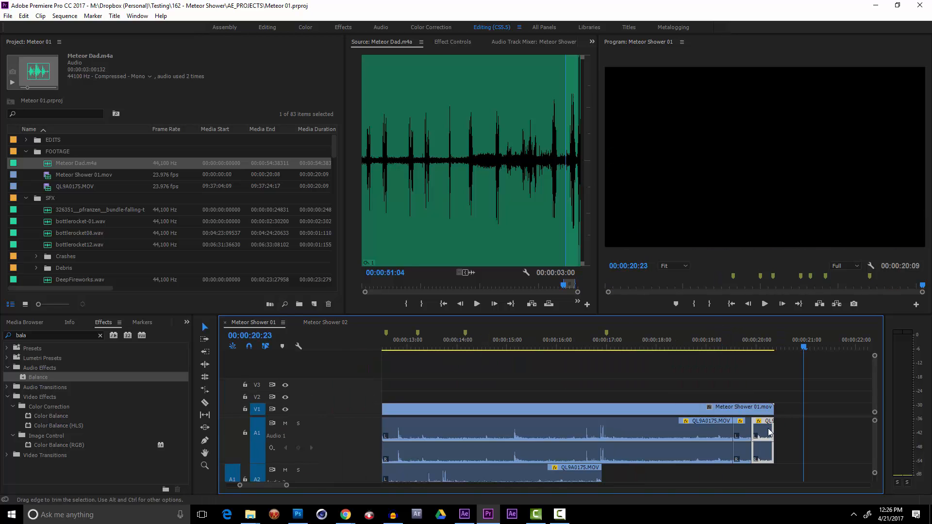
{"action": "left_click", "coordinate": [651, 427]}
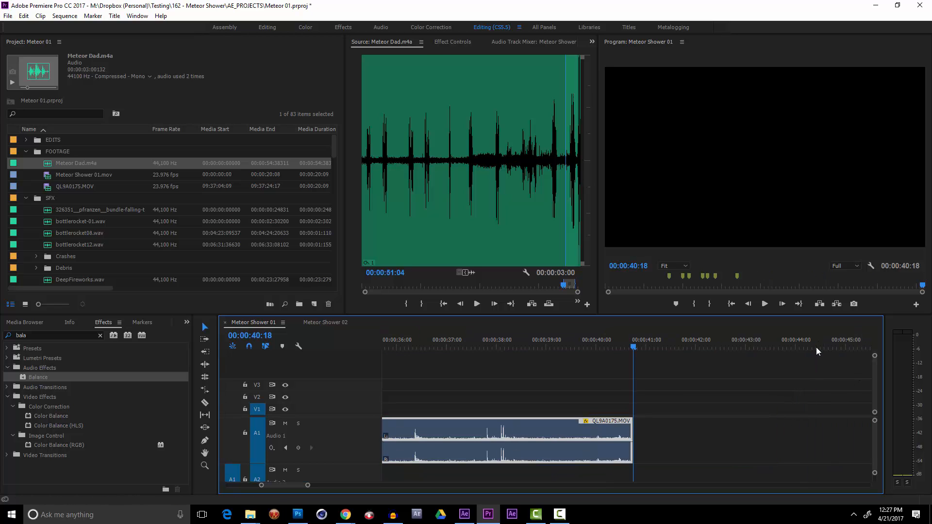
{"action": "key", "text": "minus"}
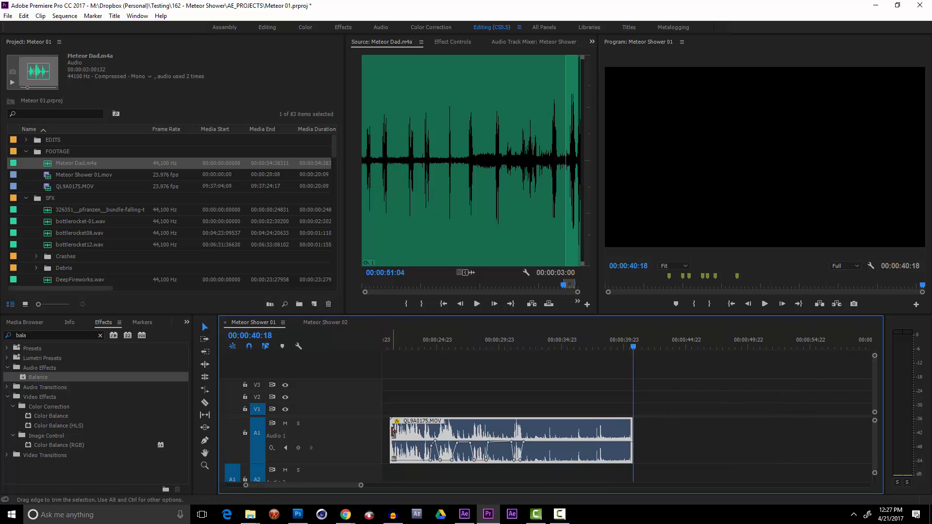
{"action": "left_click_drag", "start_coordinate": [392, 432], "coordinate": [607, 441]}
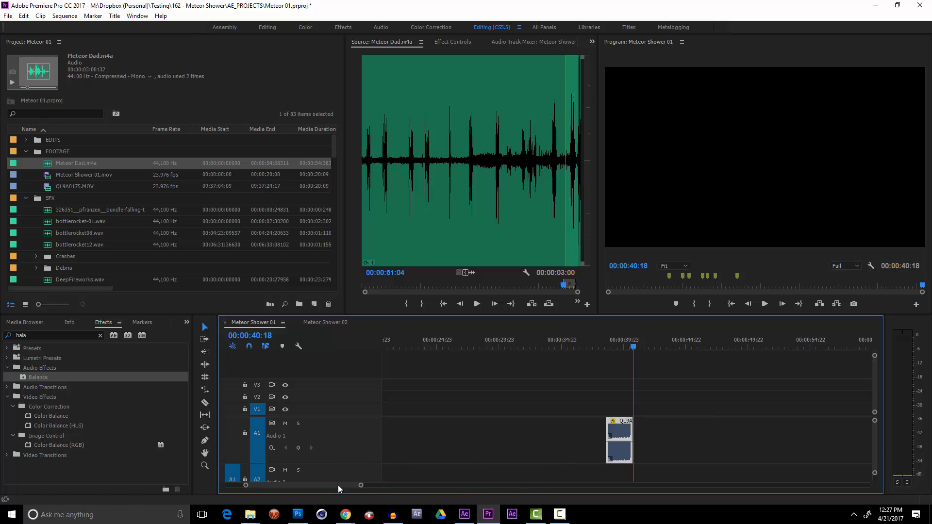
Move the trimmed QL9A0175.MOV audio to the video's end on A1 at about 00:00:20:10, fade its volume out, and play it.
{"action": "left_click_drag", "start_coordinate": [338, 485], "coordinate": [325, 486]}
{"action": "left_click_drag", "start_coordinate": [802, 432], "coordinate": [584, 458]}
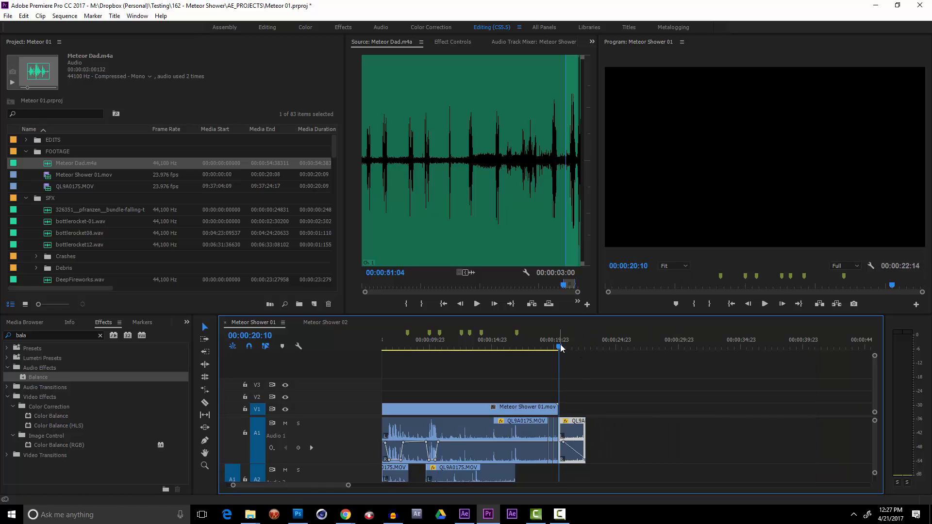
{"action": "key", "text": "space"}
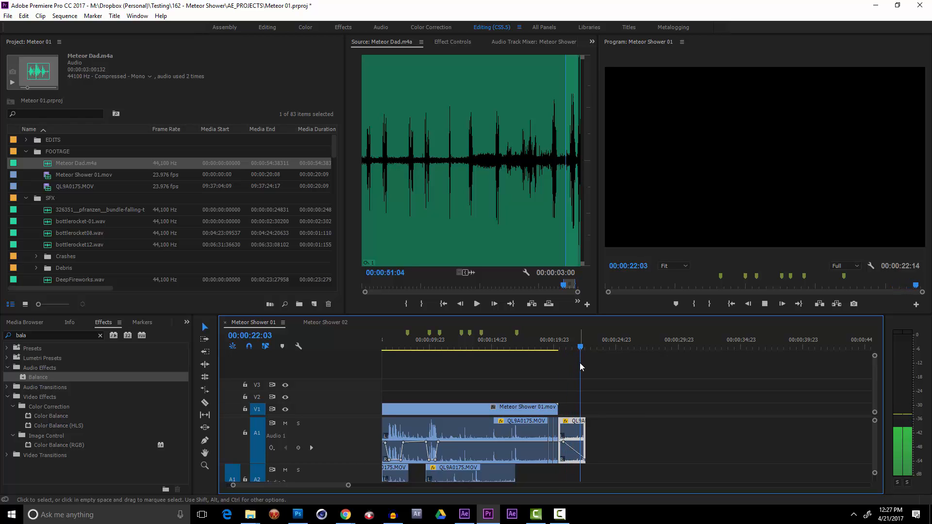
In Meteor Shower 02, extend the nested Meteor Shower 01 clip's end to about 00:00:21:07.
{"action": "left_click", "coordinate": [336, 322]}
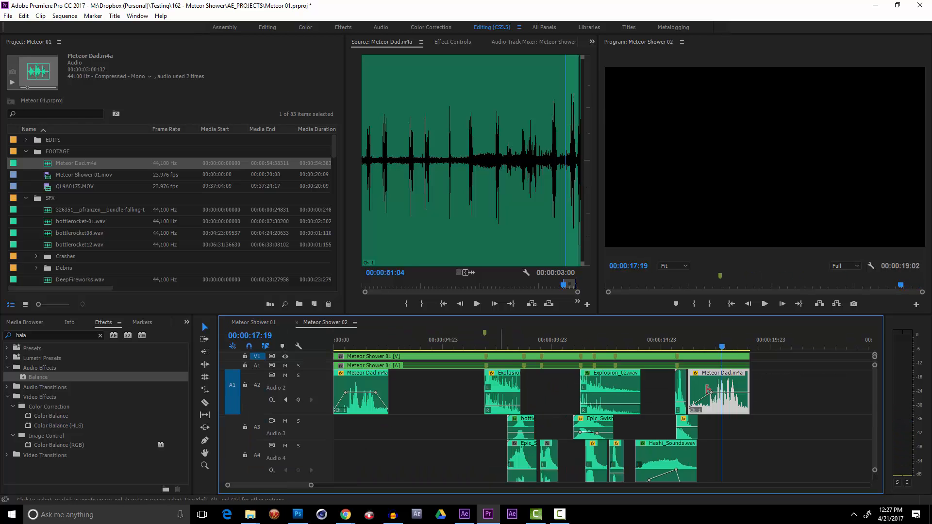
{"action": "left_click_drag", "start_coordinate": [751, 356], "coordinate": [870, 387]}
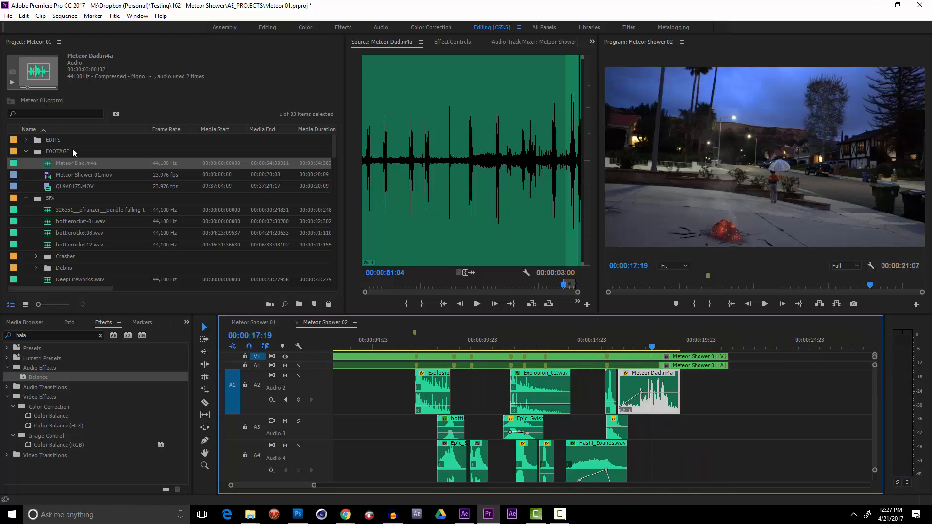
Import END_SLUG_NEW.mp4 from the Testing folder into the project's EDITS bin.
{"action": "left_click", "coordinate": [40, 141]}
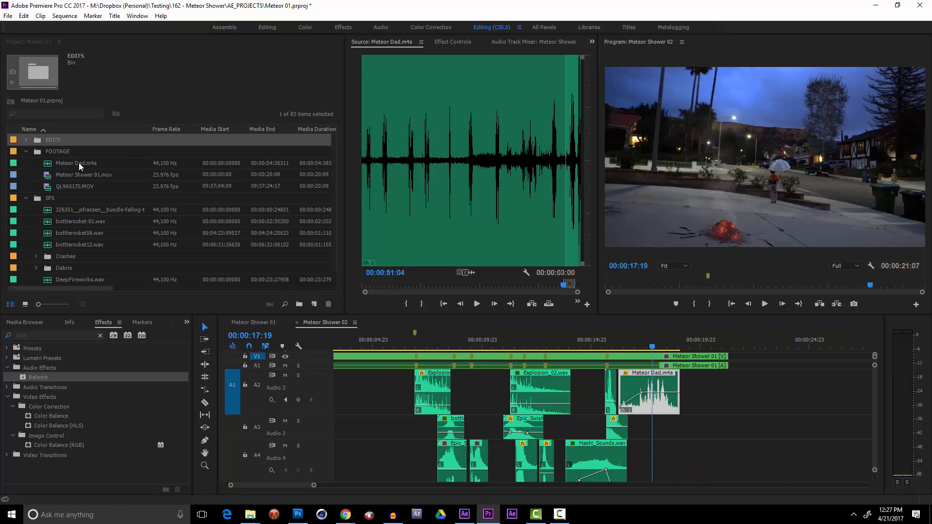
{"action": "key", "text": "ctrl+i"}
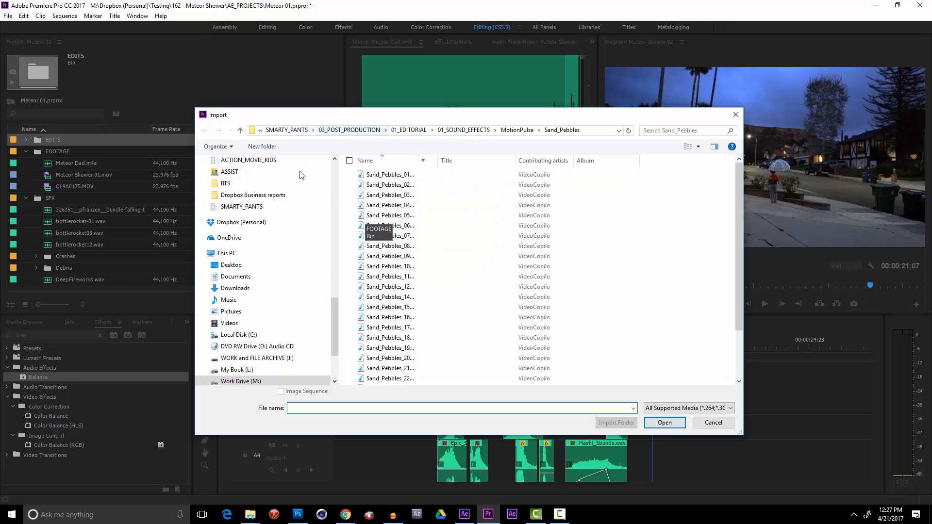
{"action": "scroll", "coordinate": [252, 199], "scroll_direction": "up", "scroll_amount": 5}
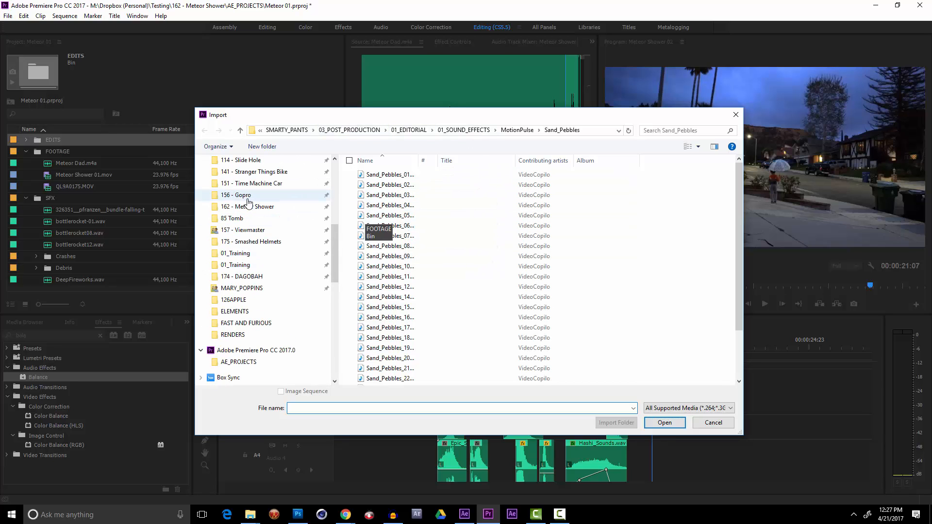
{"action": "scroll", "coordinate": [248, 202], "scroll_direction": "up", "scroll_amount": 5}
{"action": "left_click", "coordinate": [229, 160]}
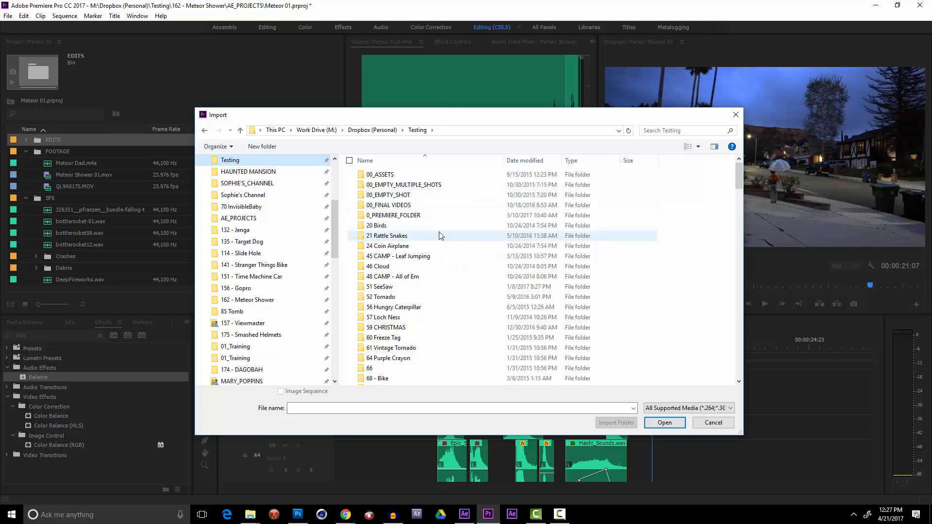
{"action": "scroll", "coordinate": [440, 234], "scroll_direction": "down", "scroll_amount": 15}
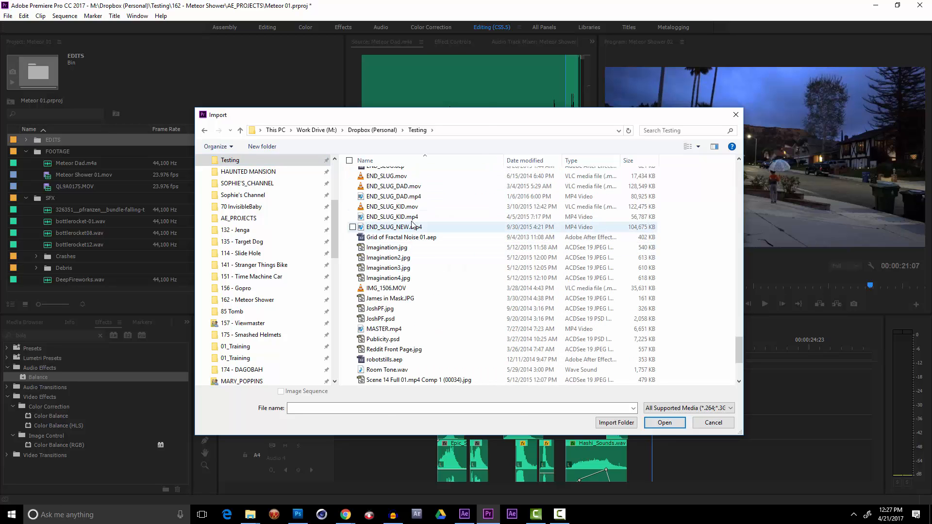
{"action": "left_click", "coordinate": [413, 229]}
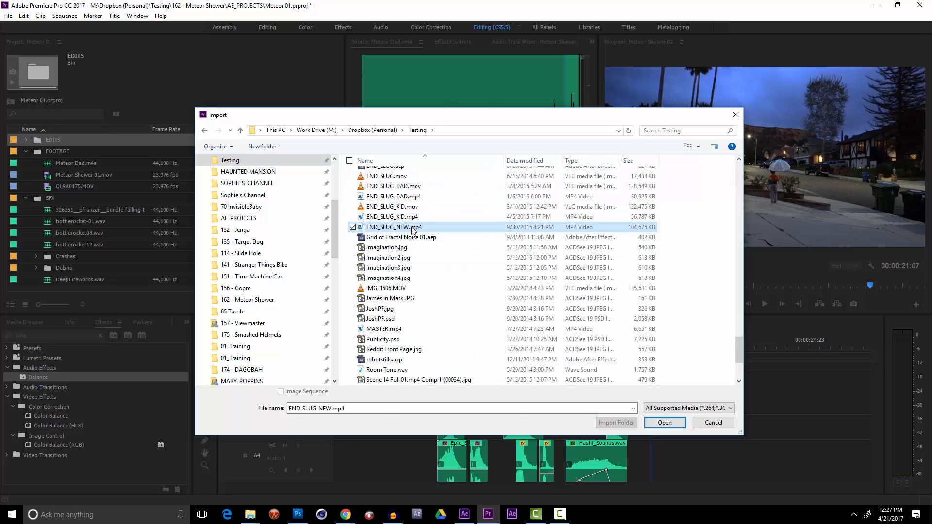
{"action": "double_click", "coordinate": [413, 229]}
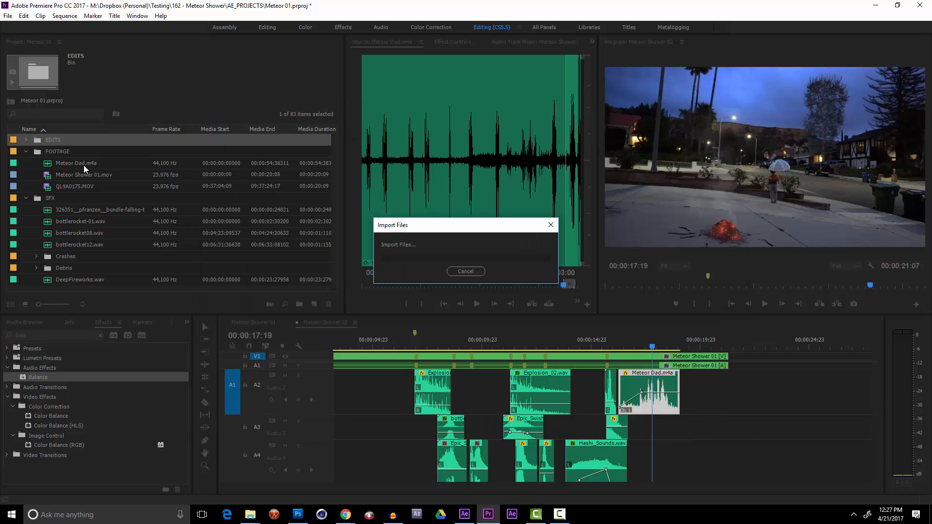
Filter the project items by "slu" and place END_SLUG_NEW.mp4 in Meteor Shower 02 beyond the nested clip's end, with its audio on A2.
{"action": "scroll", "coordinate": [47, 282], "scroll_direction": "down", "scroll_amount": 6}
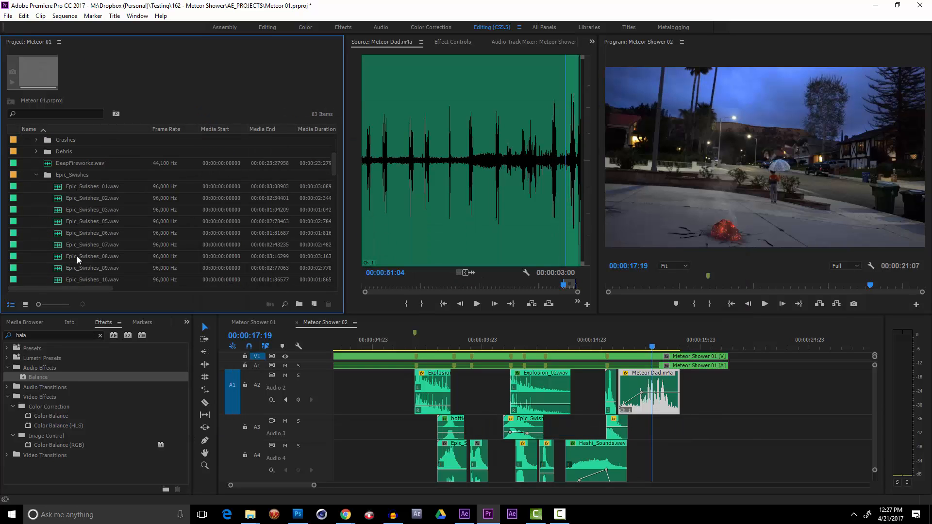
{"action": "left_click_drag", "start_coordinate": [332, 183], "coordinate": [331, 147]}
{"action": "scroll", "coordinate": [332, 148], "scroll_direction": "up", "scroll_amount": 2}
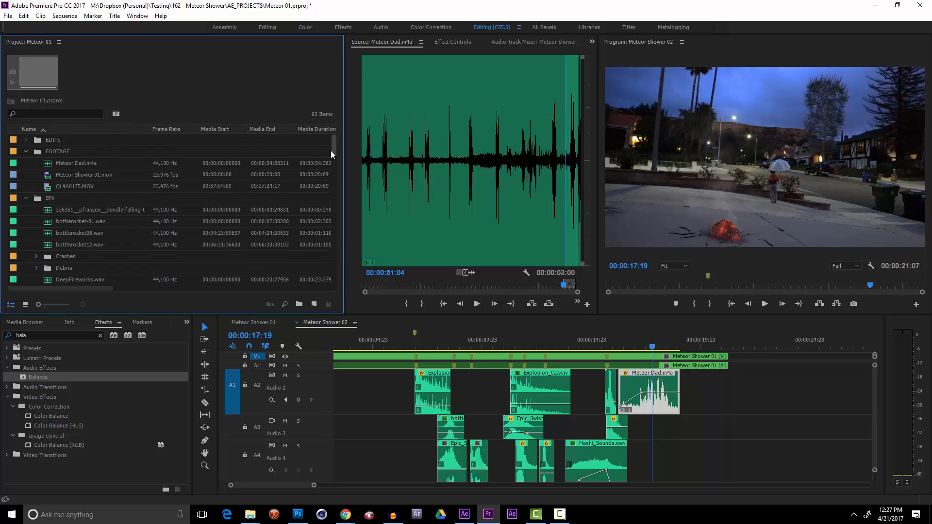
{"action": "left_click", "coordinate": [67, 114]}
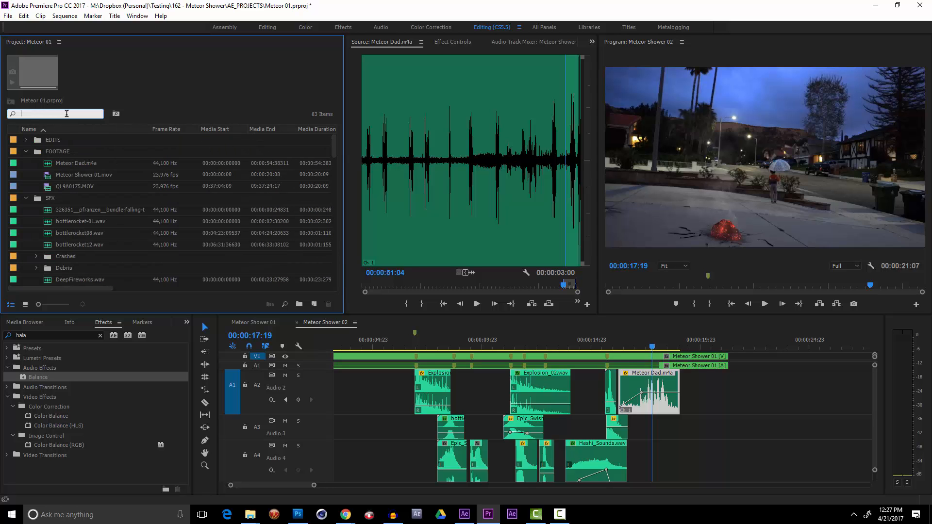
{"action": "type", "text": "slu"}
{"action": "left_click_drag", "start_coordinate": [57, 152], "coordinate": [768, 385]}
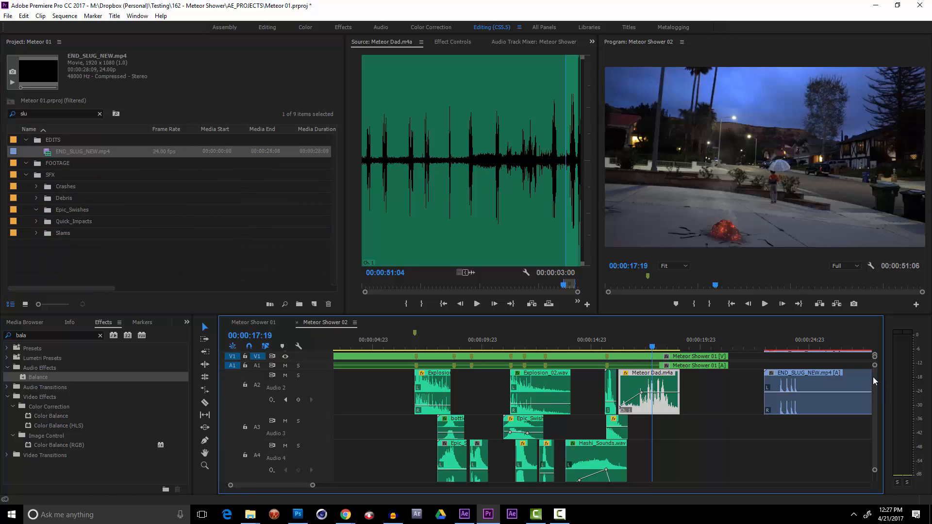
Trim the start of END_SLUG_NEW.mp4 to 00:00:23:15, where its icons begin appearing.
{"action": "left_click", "coordinate": [778, 341]}
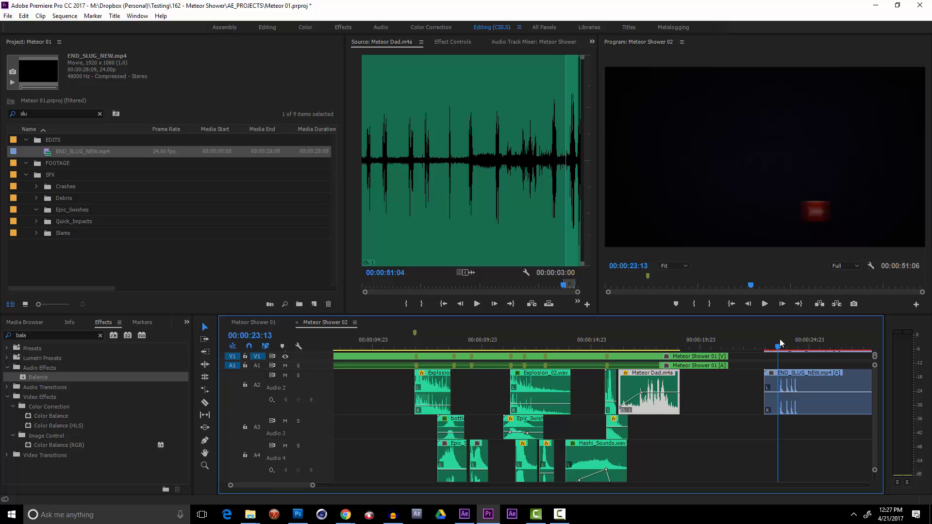
{"action": "left_click_drag", "start_coordinate": [779, 344], "coordinate": [782, 343]}
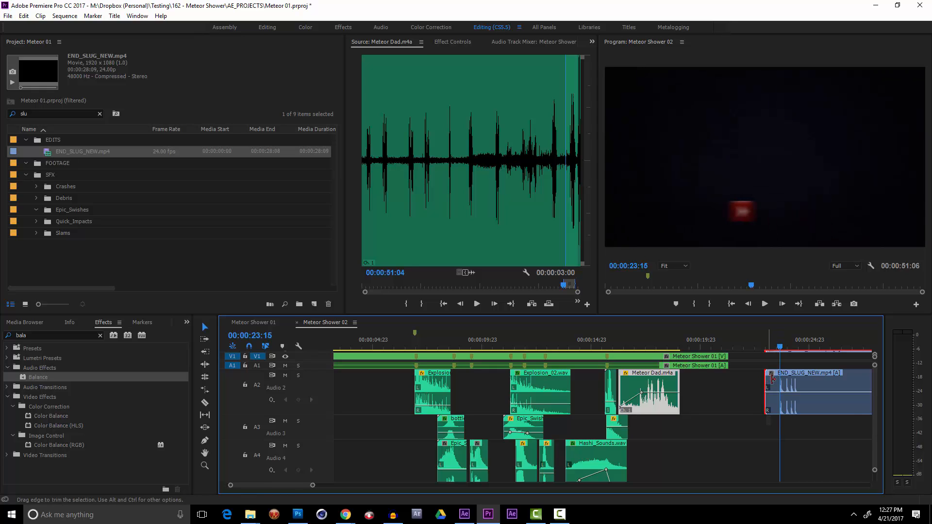
{"action": "left_click_drag", "start_coordinate": [827, 393], "coordinate": [842, 392]}
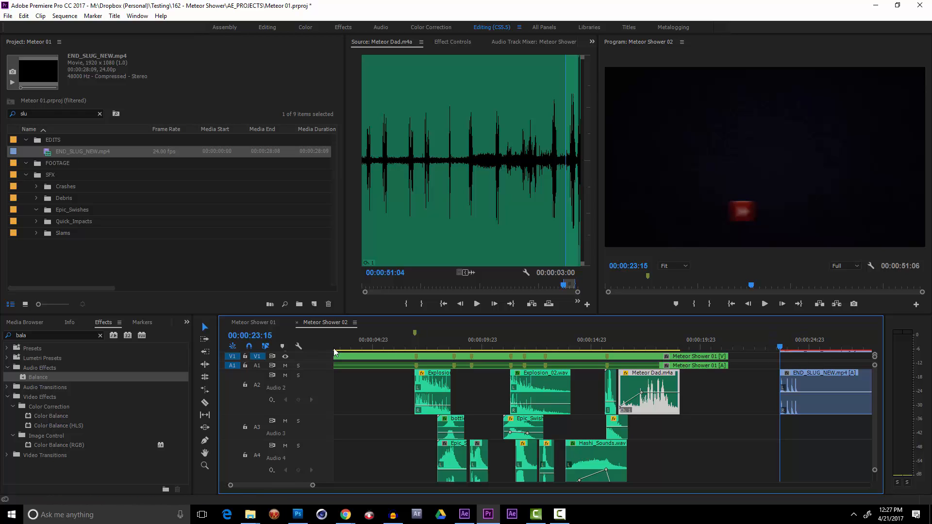
Save the project, retrying after each save error.
{"action": "key", "text": "ctrl+s"}
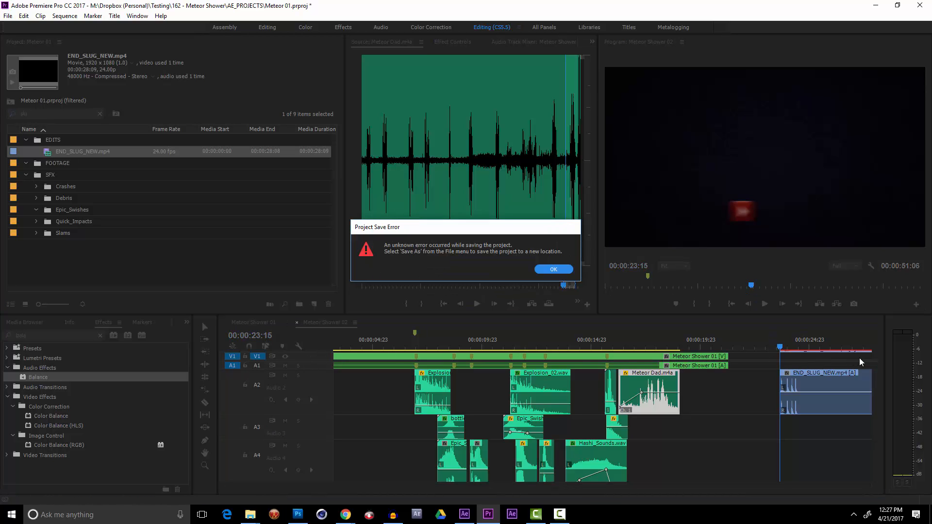
{"action": "left_click", "coordinate": [545, 270]}
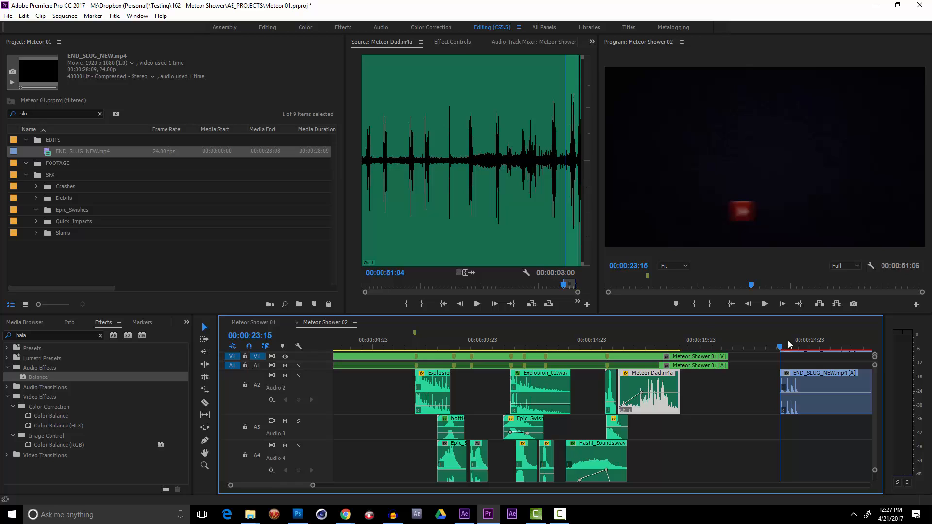
{"action": "key", "text": "ctrl+s"}
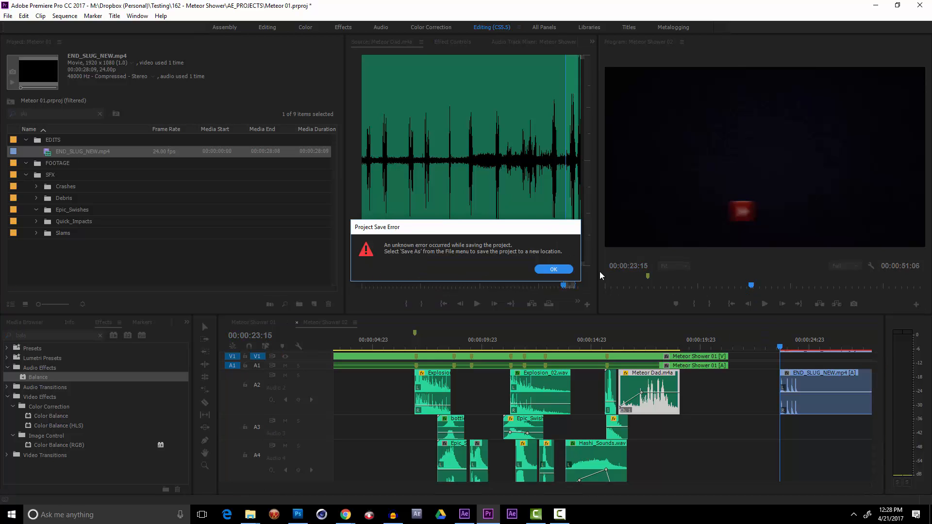
{"action": "left_click", "coordinate": [559, 272]}
{"action": "key", "text": "ctrl+s"}
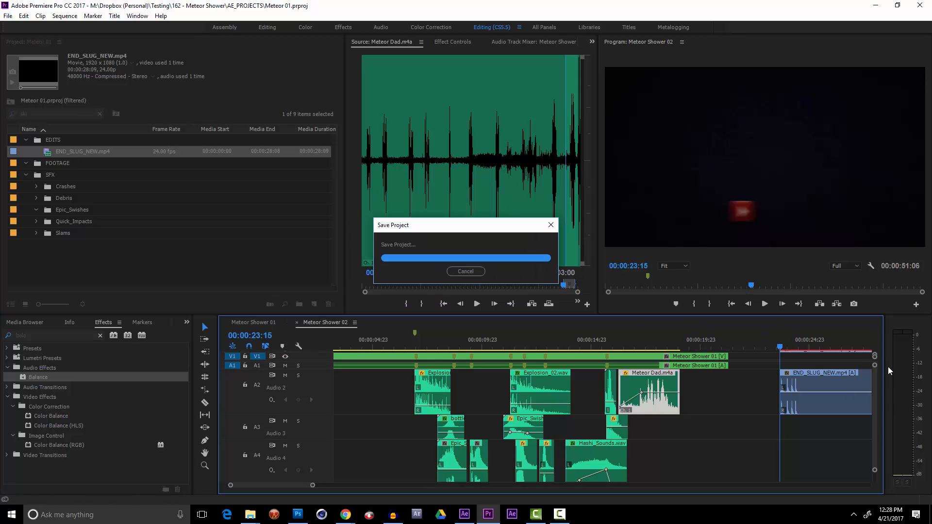
Move END_SLUG_NEW.mp4 onto V2 and A2 so it starts at 00:00:19:02, where the nested clip's picture ends.
{"action": "left_click_drag", "start_coordinate": [877, 363], "coordinate": [770, 406]}
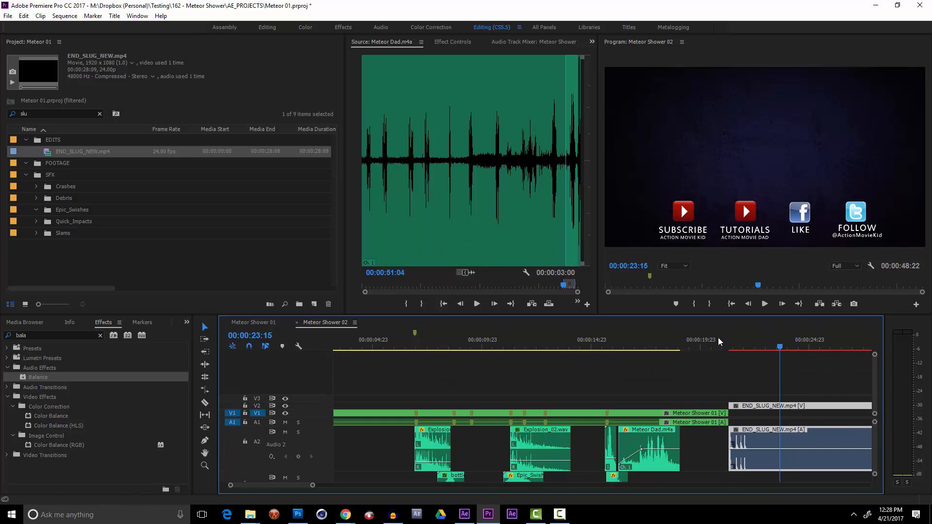
{"action": "left_click", "coordinate": [708, 342]}
{"action": "left_click_drag", "start_coordinate": [708, 342], "coordinate": [684, 351]}
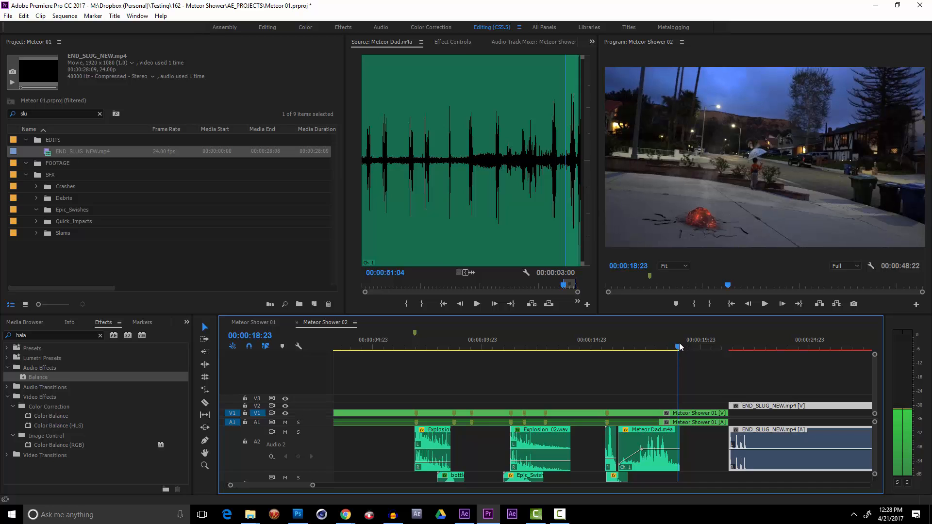
{"action": "key", "text": "Right"}
{"action": "key", "text": "Right"}
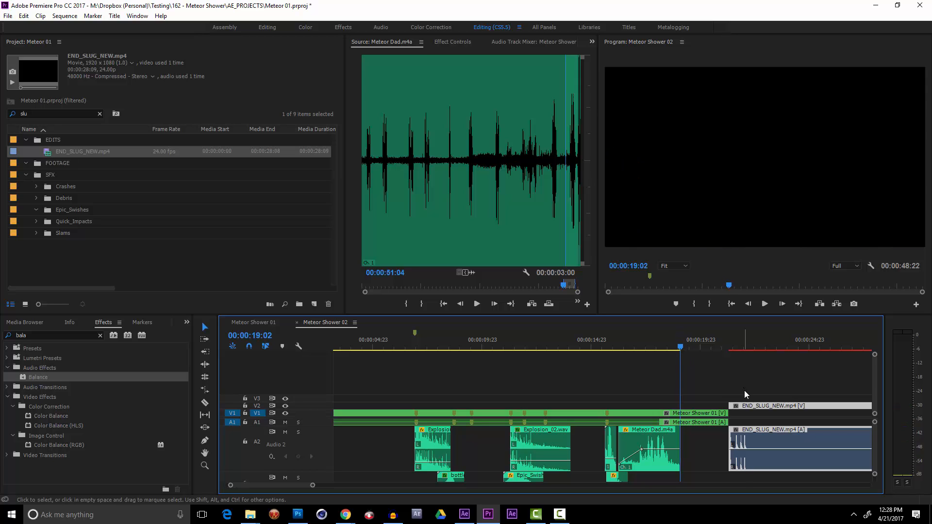
{"action": "left_click_drag", "start_coordinate": [756, 410], "coordinate": [709, 407]}
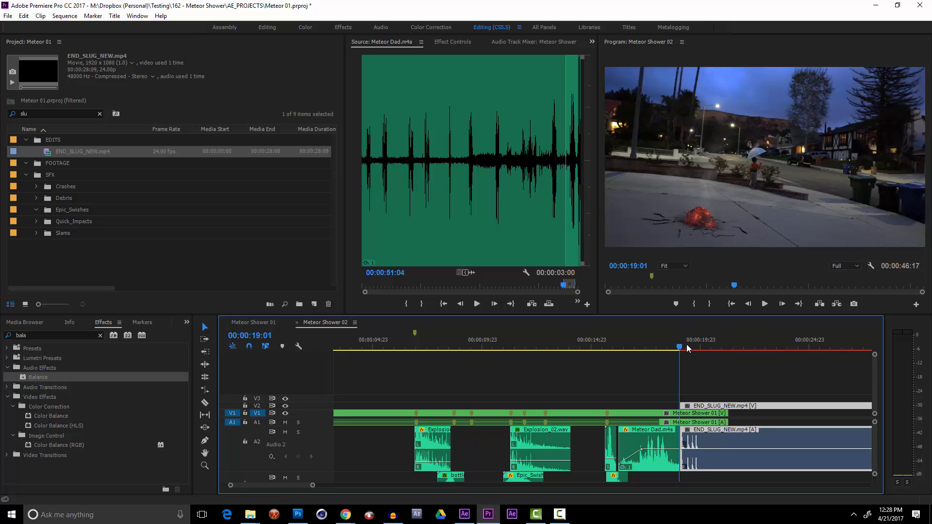
Play the transition from the meteor shot into the end slug to check the picture and ambient sound.
{"action": "left_click_drag", "start_coordinate": [646, 346], "coordinate": [606, 347]}
{"action": "key", "text": "space"}
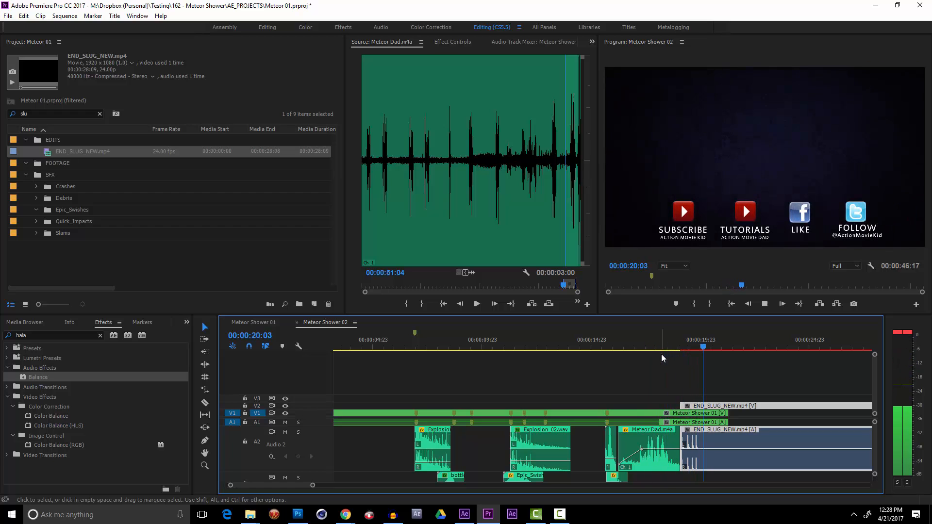
{"action": "key", "text": "space"}
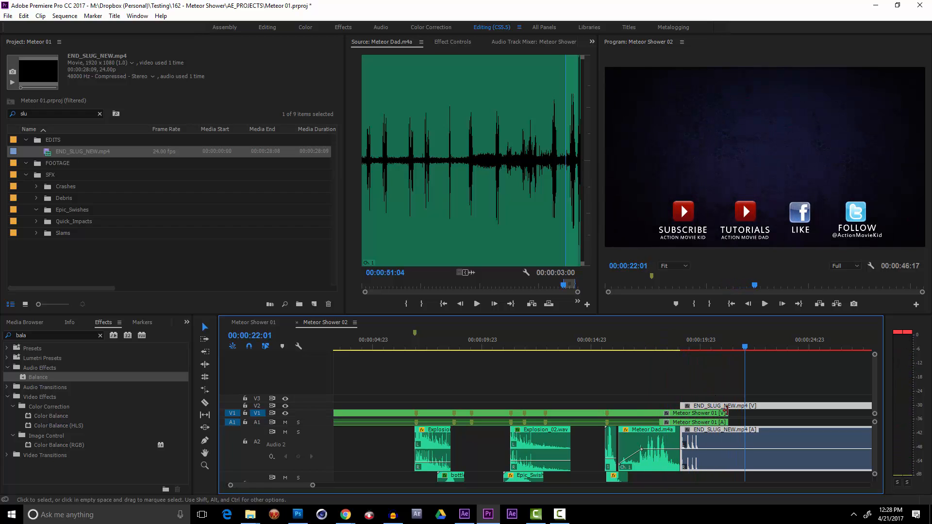
In Meteor Shower 01, paste another QL9A0175.MOV audio copy on A1 at 00:00:22:11 and fade the ending down to about -14.91 dB at 00:00:24:16.
{"action": "left_click", "coordinate": [254, 322]}
{"action": "left_click_drag", "start_coordinate": [586, 460], "coordinate": [586, 442]}
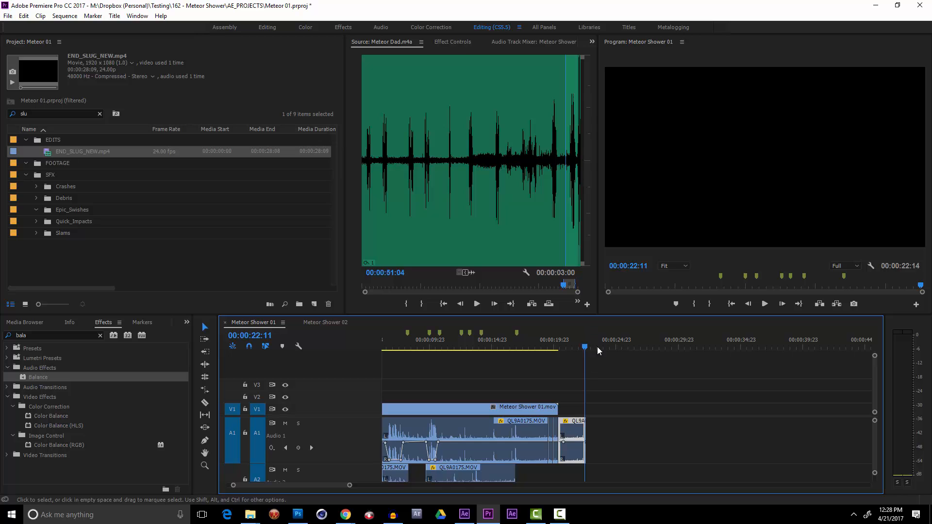
{"action": "key", "text": "ctrl+v"}
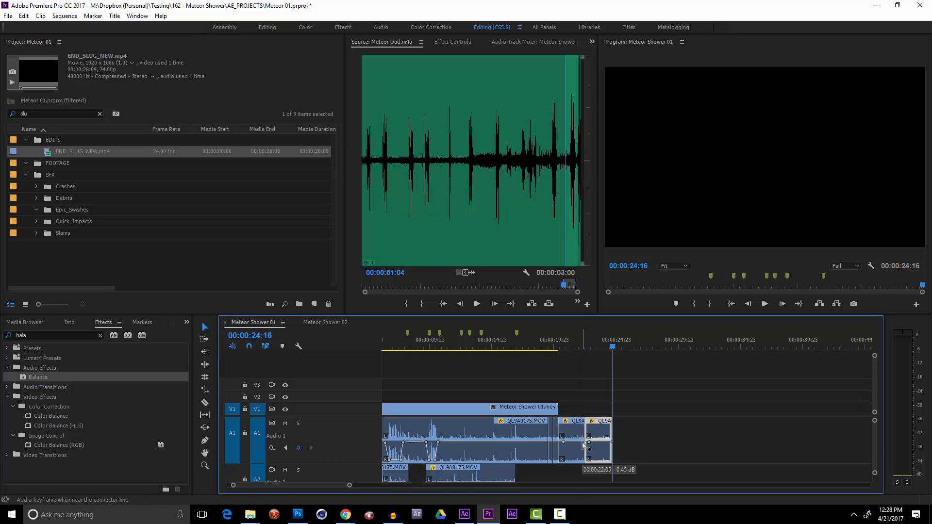
{"action": "left_click_drag", "start_coordinate": [583, 445], "coordinate": [611, 456]}
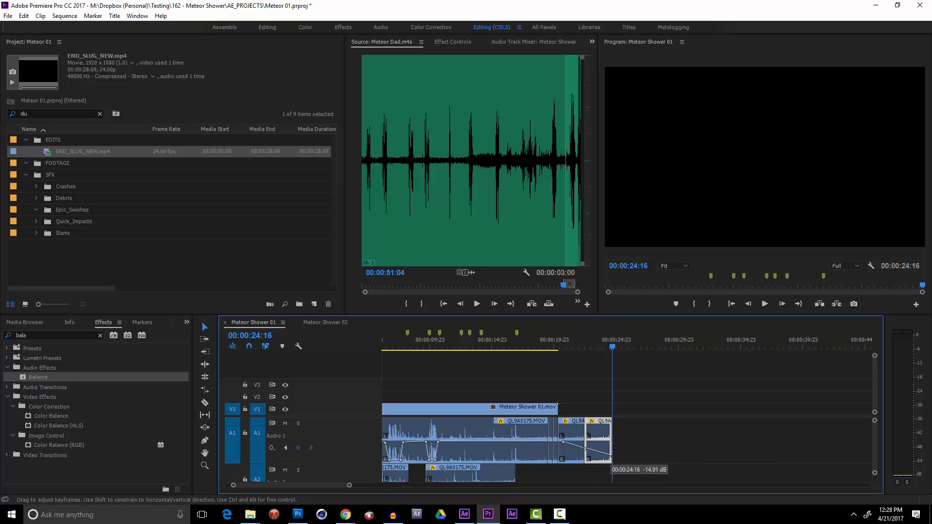
Play Meteor Shower 02 from the beginning into the end slug to review the complete mix.
{"action": "left_click", "coordinate": [325, 322]}
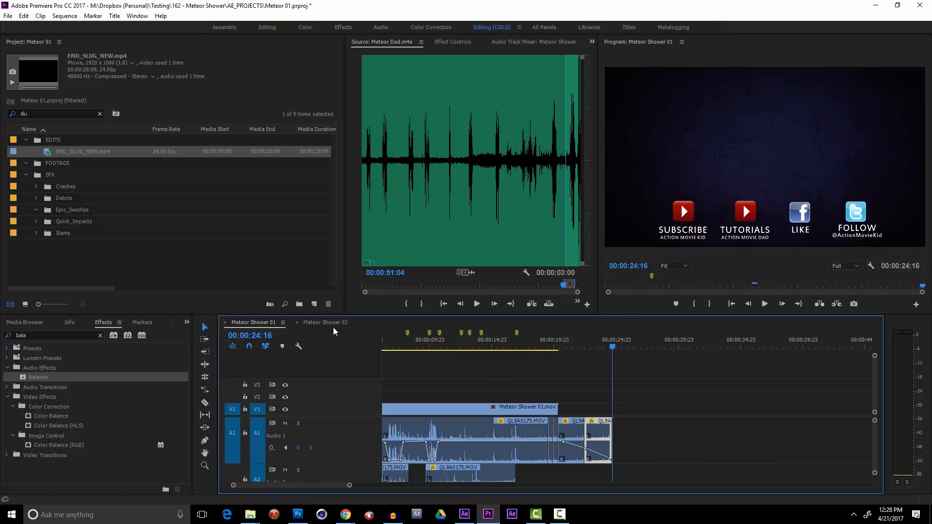
{"action": "left_click", "coordinate": [678, 344]}
{"action": "left_click", "coordinate": [566, 347]}
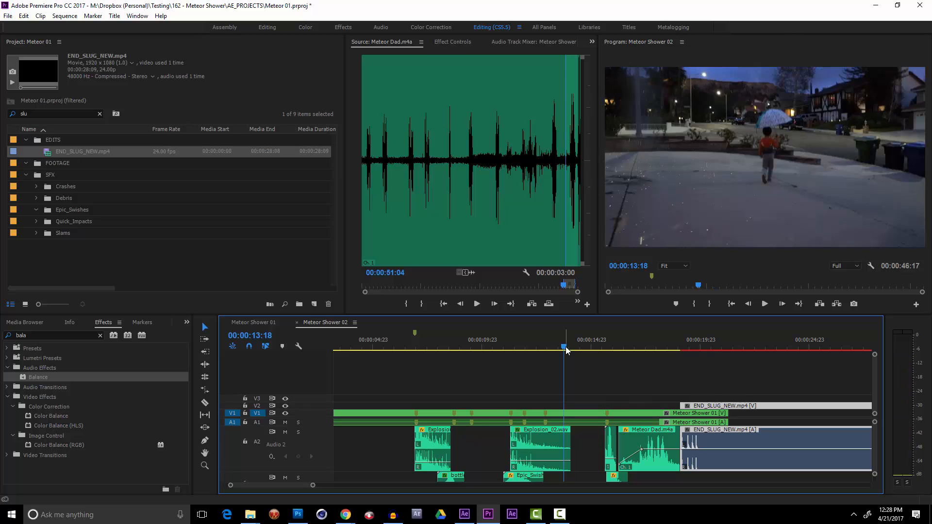
{"action": "key", "text": "minus"}
{"action": "key", "text": "minus"}
{"action": "key", "text": "minus"}
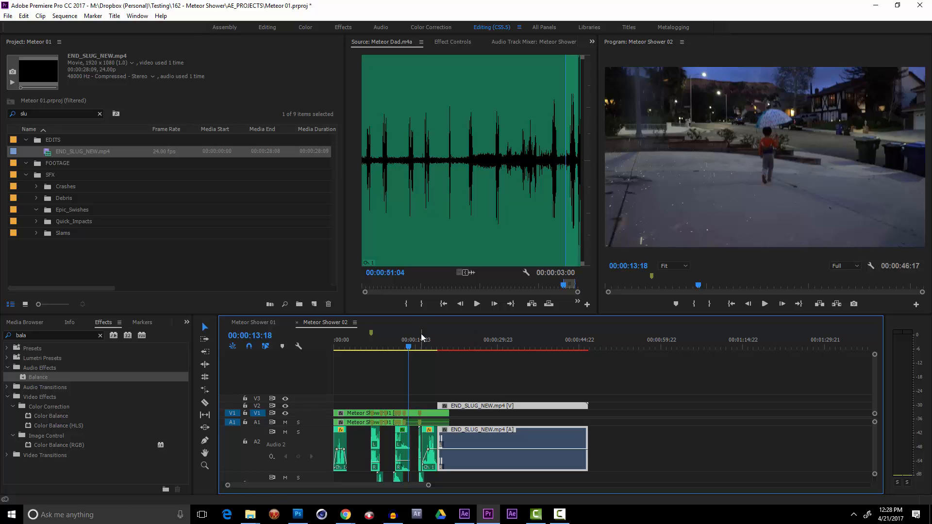
{"action": "left_click", "coordinate": [360, 345]}
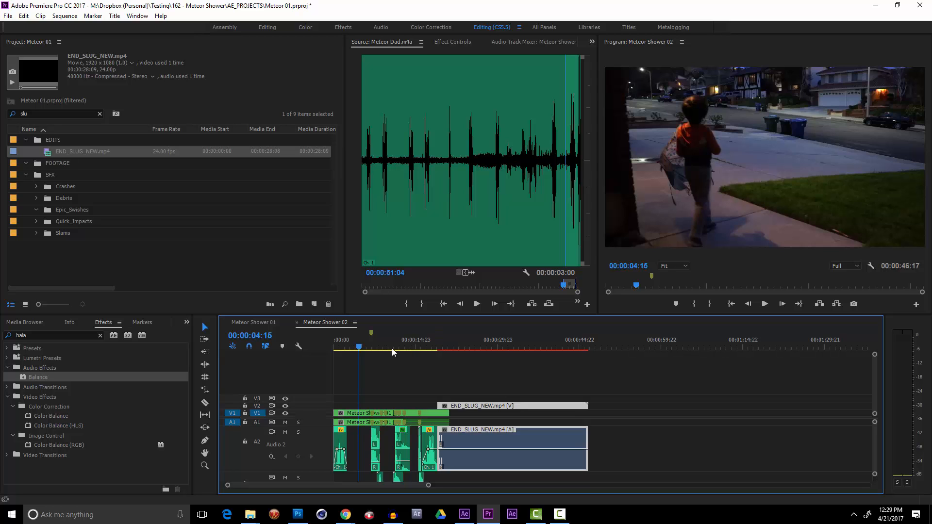
{"action": "left_click_drag", "start_coordinate": [360, 348], "coordinate": [221, 347]}
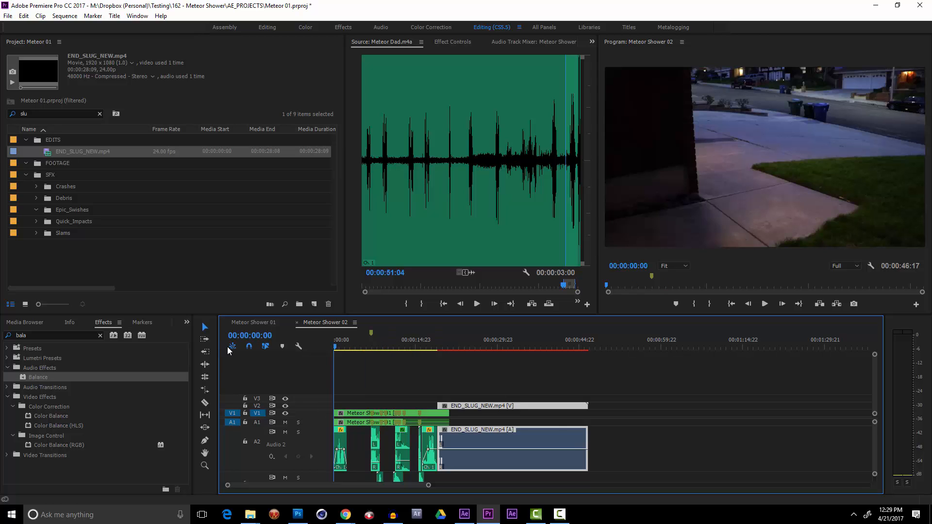
{"action": "key", "text": "space"}
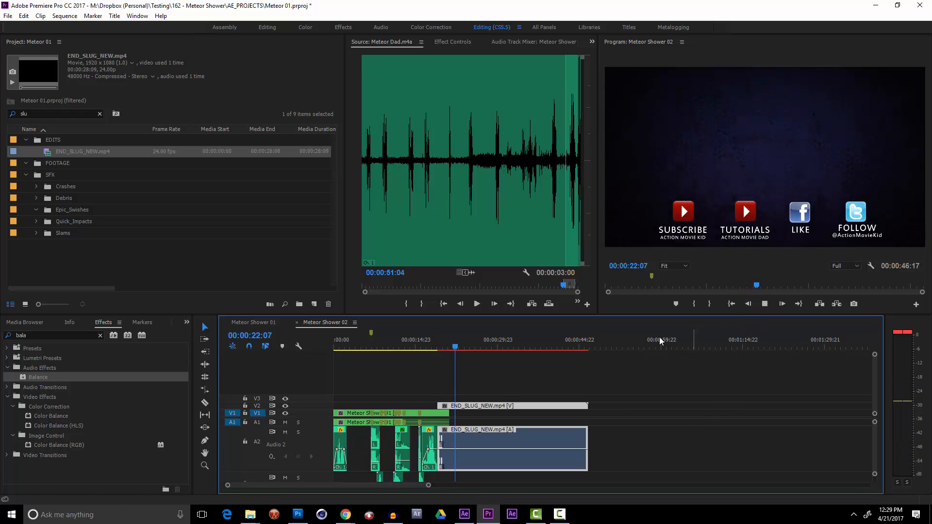
{"action": "key", "text": "space"}
Extend the nested Meteor Shower 01 clip's end by 00:00:02:02 to about 00:00:23:09 and play the fade-out under the end slug.
{"action": "left_click_drag", "start_coordinate": [509, 424], "coordinate": [520, 424]}
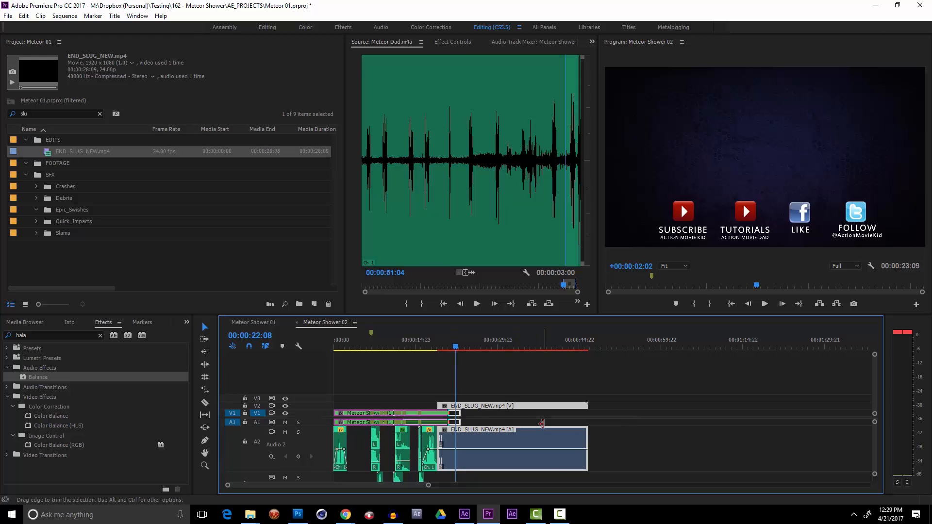
{"action": "key", "text": "space"}
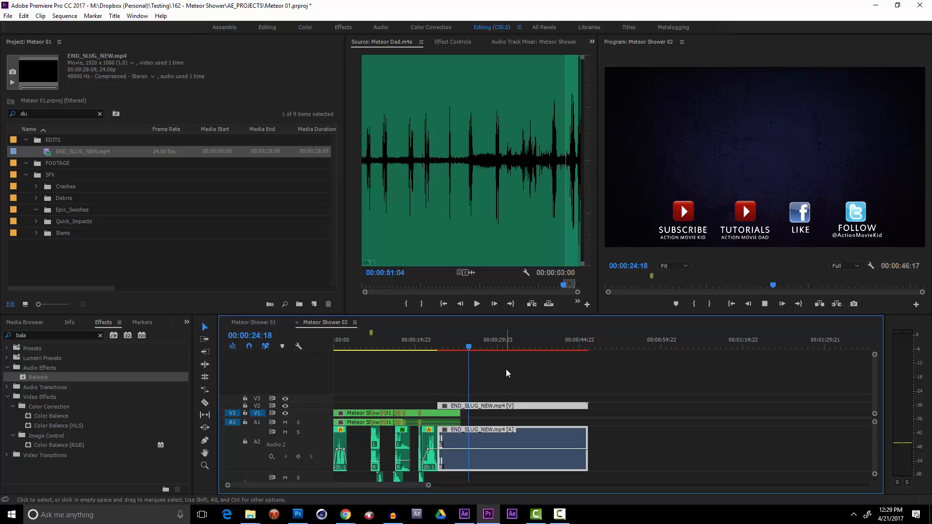
Replay Meteor Shower 02 from 00:00:18:03 through the end slug to about 00:00:29:16 to check the ambient fade-out.
{"action": "key", "text": "space"}
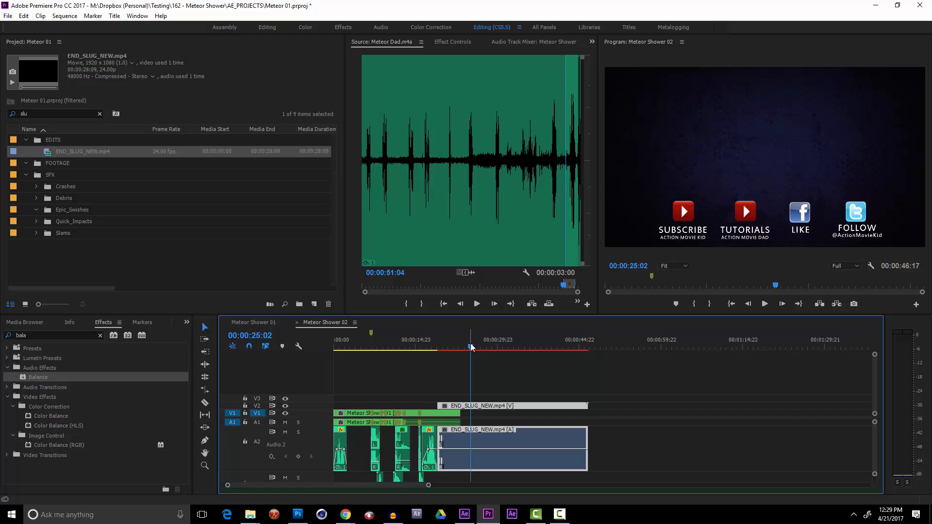
{"action": "left_click_drag", "start_coordinate": [472, 347], "coordinate": [433, 346]}
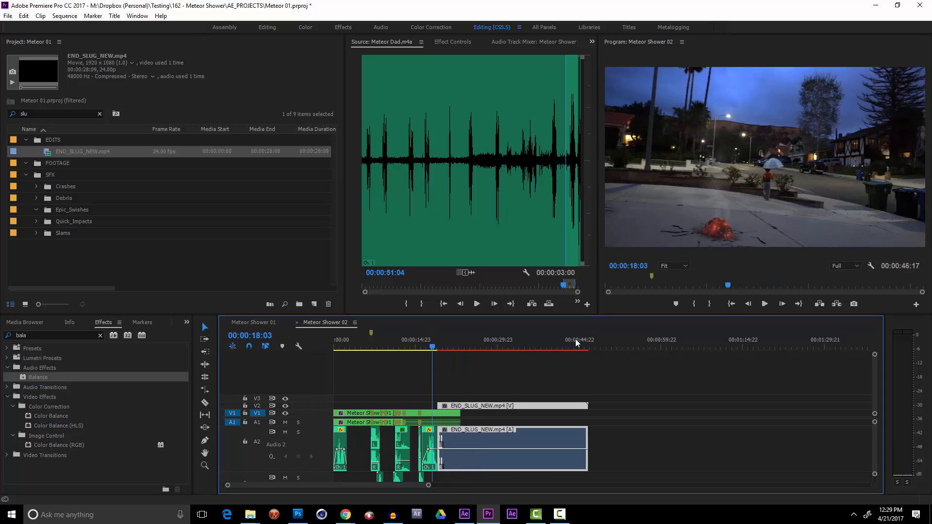
{"action": "key", "text": "space"}
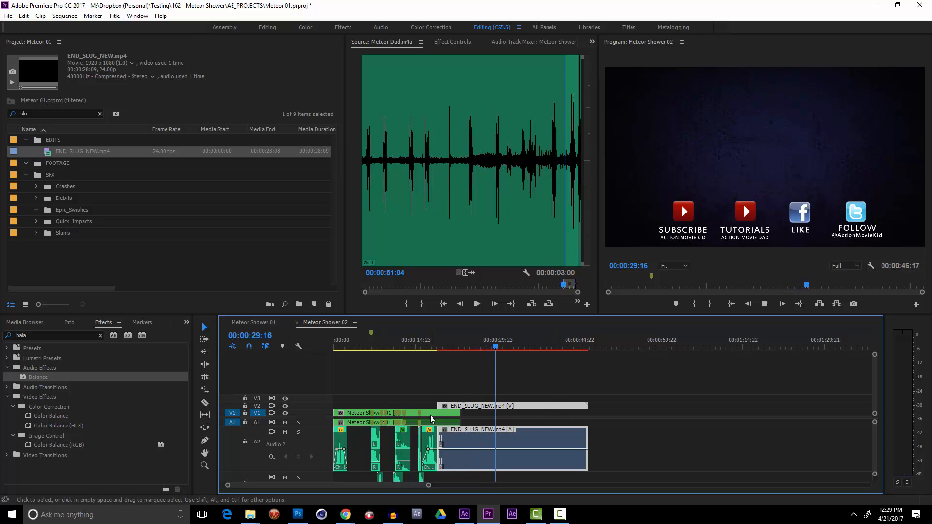
{"action": "key", "text": "space"}
Mark the Out point of Meteor Shower 02 at 00:00:30:00 and trim the END_SLUG_NEW.mp4 clip to end there.
{"action": "key", "text": "Right"}
{"action": "key", "text": "Right"}
{"action": "key", "text": "Right"}
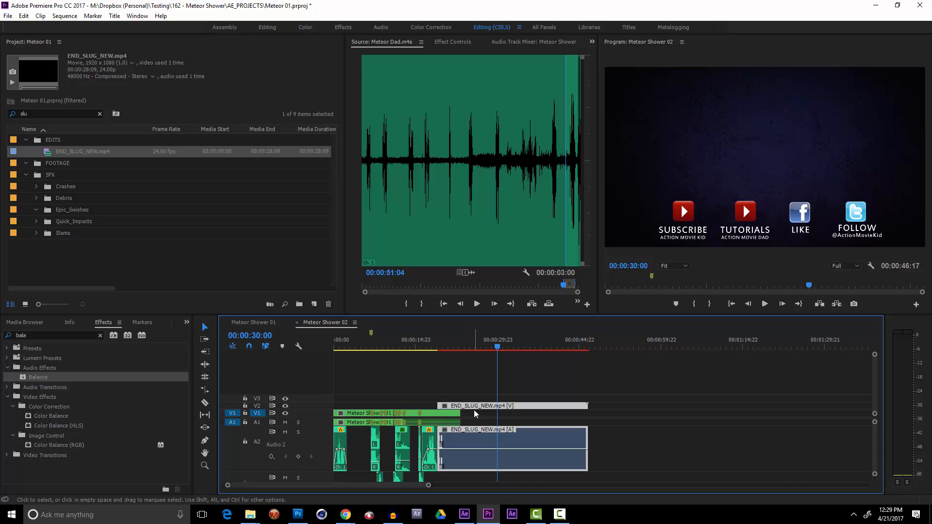
{"action": "right_click", "coordinate": [496, 347]}
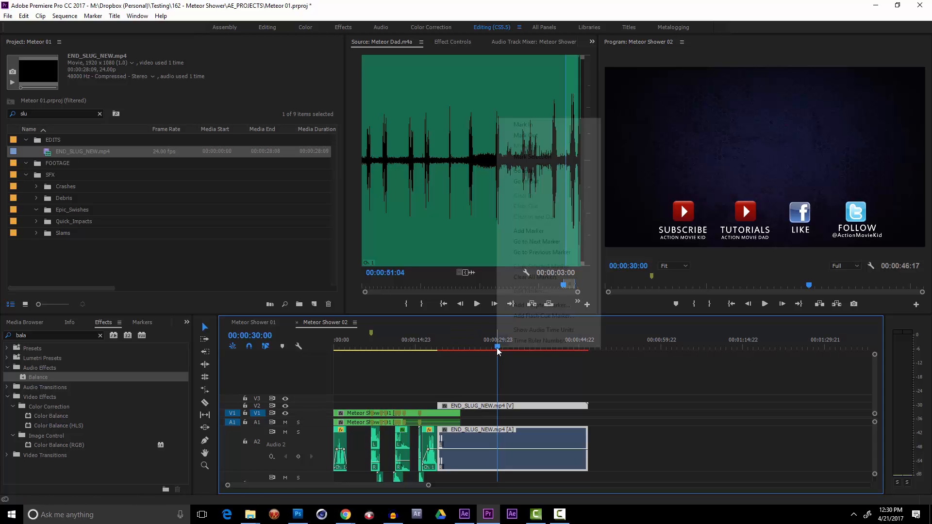
{"action": "left_click", "coordinate": [529, 135]}
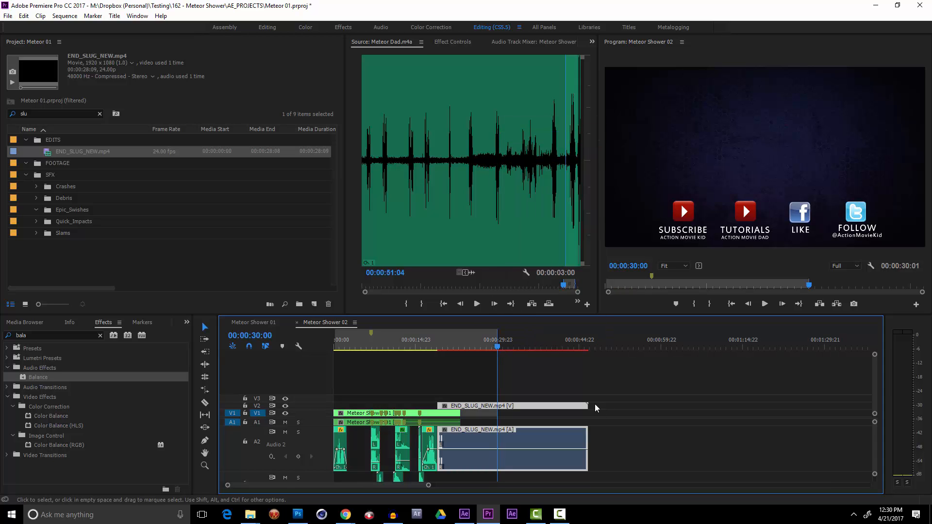
{"action": "left_click_drag", "start_coordinate": [569, 403], "coordinate": [497, 404]}
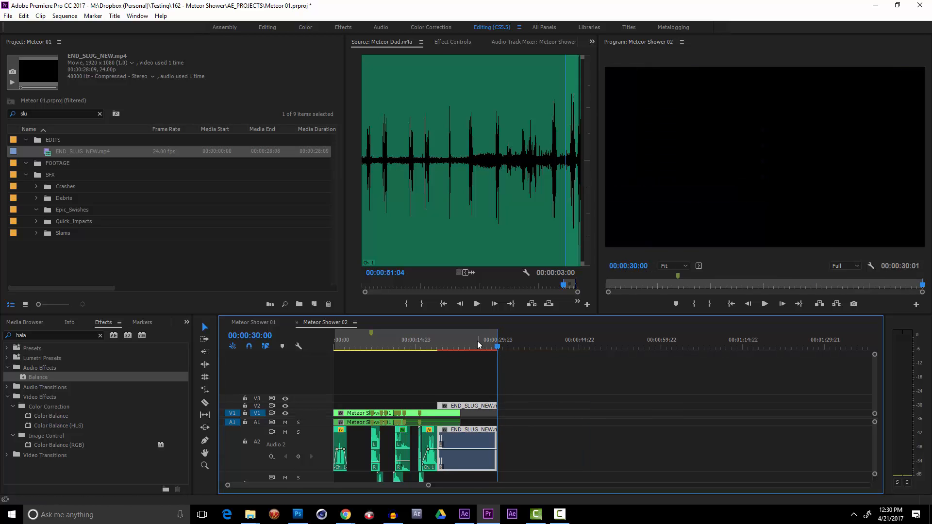
Scrub the shortened sequence from its start to about 00:00:22:22 to check the run into the end slug.
{"action": "left_click_drag", "start_coordinate": [477, 342], "coordinate": [208, 385]}
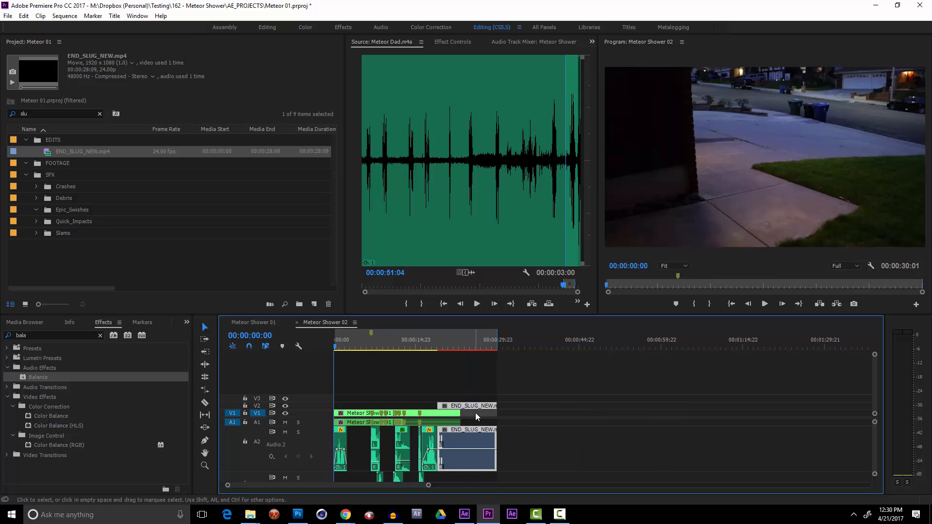
{"action": "left_click_drag", "start_coordinate": [421, 348], "coordinate": [460, 349]}
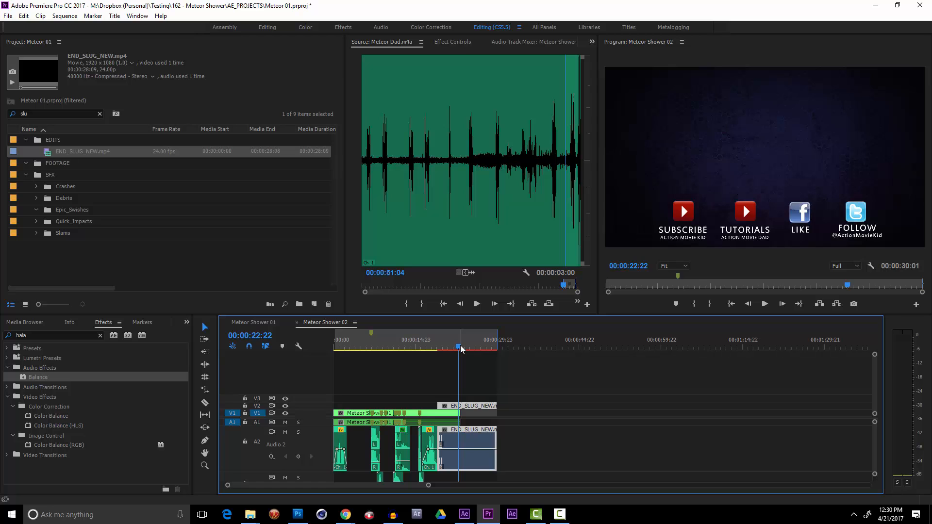